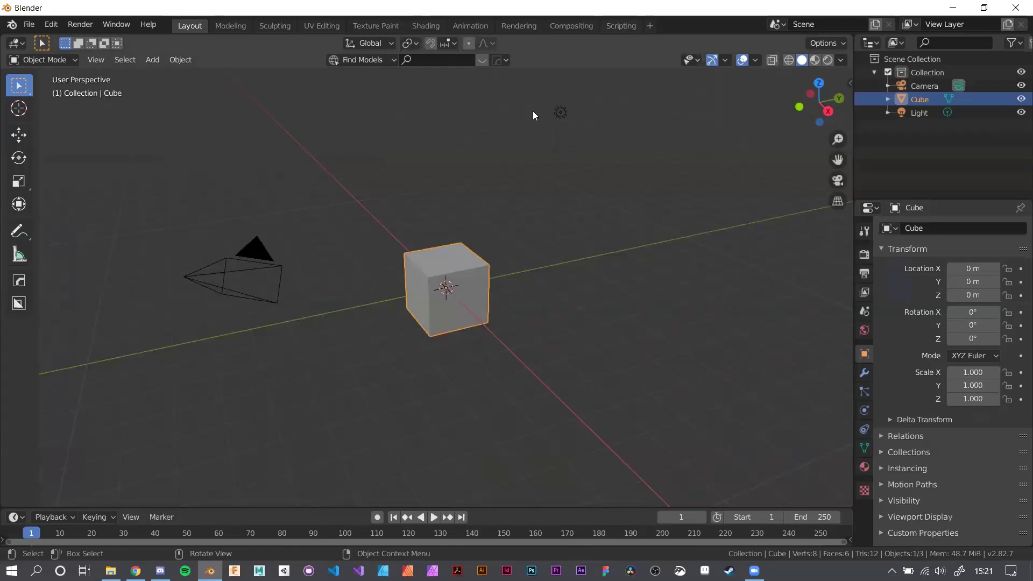
Add a Subdivision Surface modifier to the default cube
{"action": "left_click", "coordinate": [454, 255]}
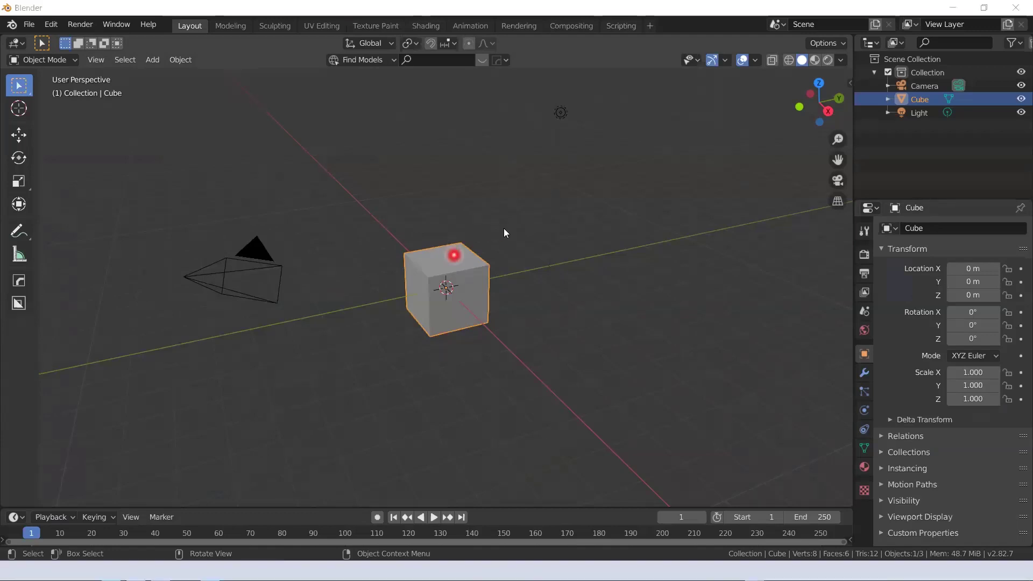
{"action": "left_click", "coordinate": [503, 228]}
{"action": "left_click", "coordinate": [438, 291]}
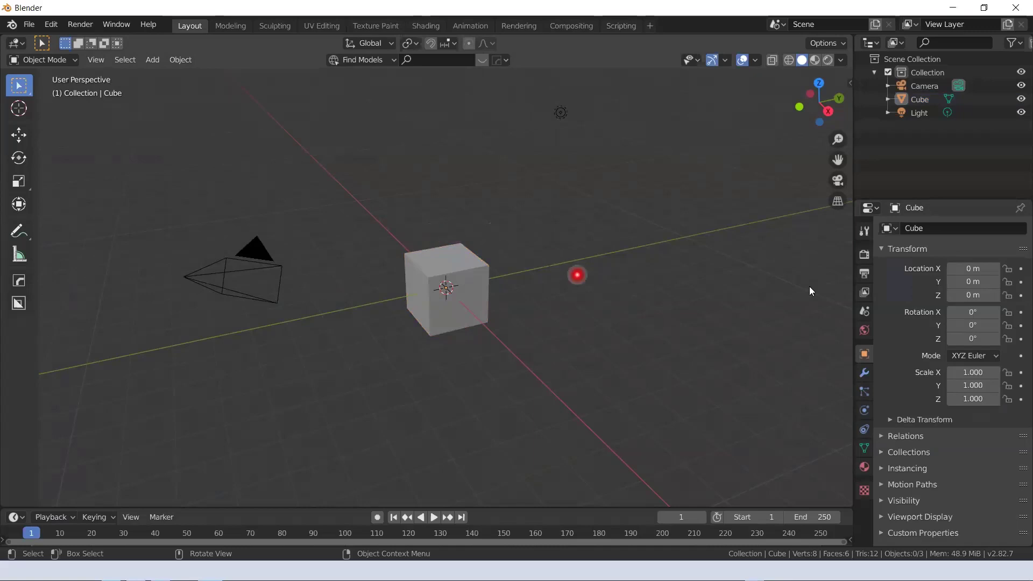
{"action": "left_click", "coordinate": [860, 377]}
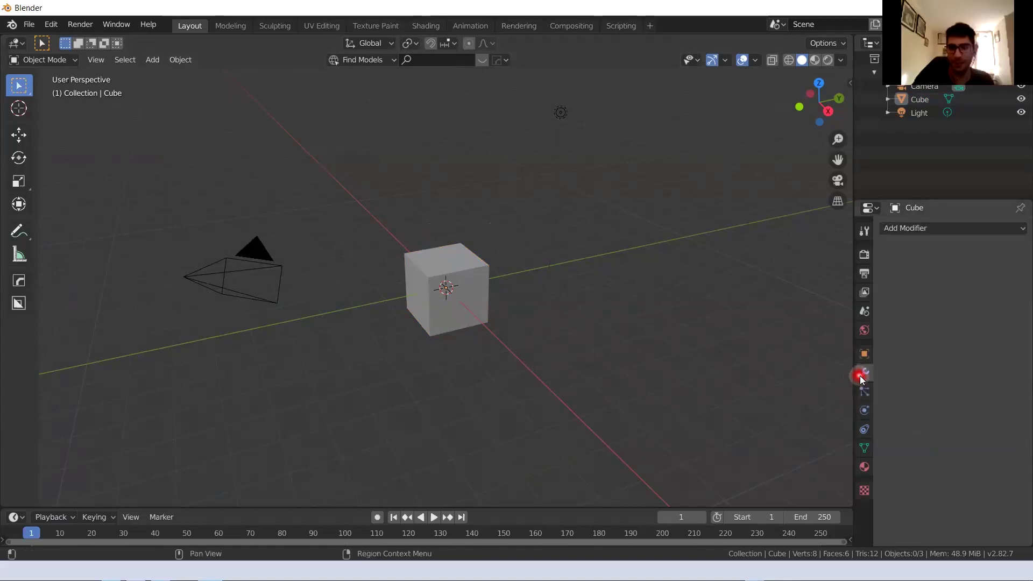
{"action": "left_click", "coordinate": [950, 228]}
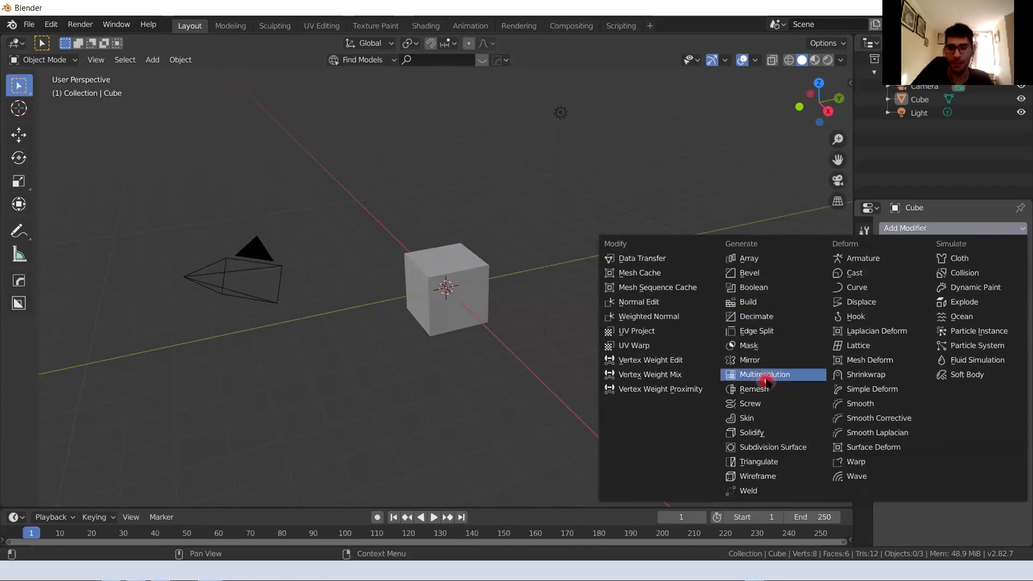
{"action": "left_click", "coordinate": [761, 449]}
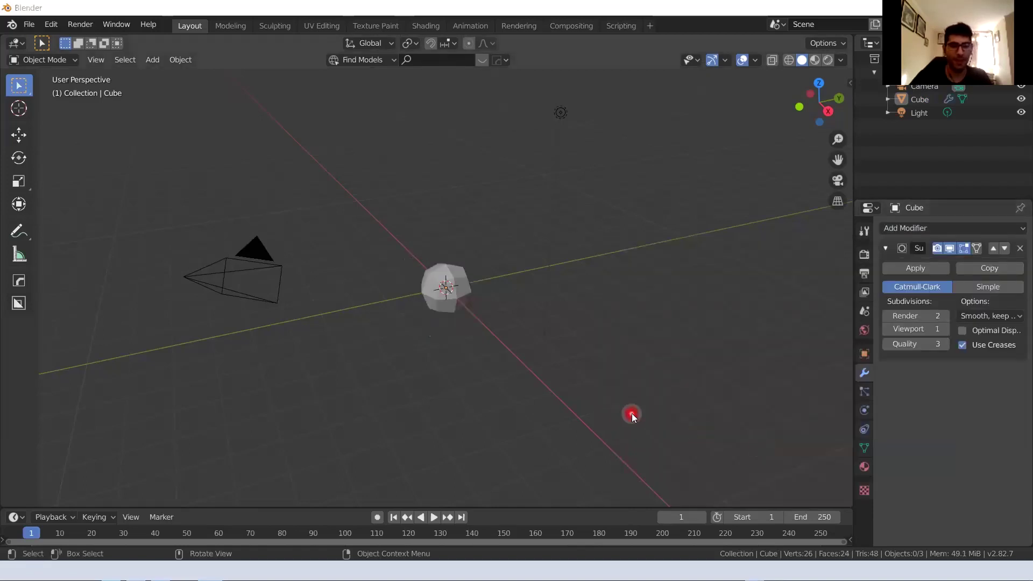
Switch to the presentation slide on the subdivision modifier to compare its example cubes, and return to Blender
{"action": "key", "text": "alt+Tab"}
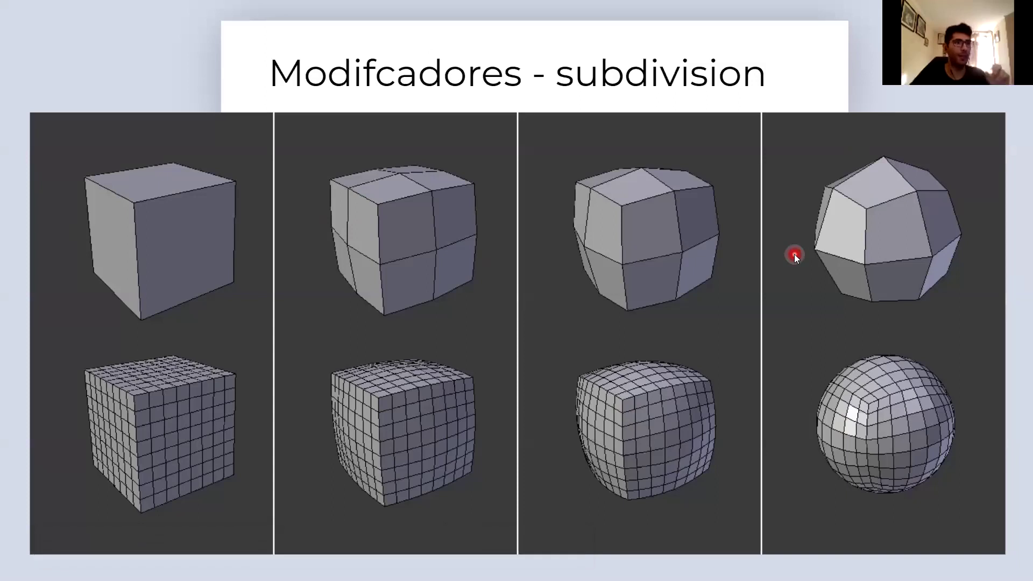
{"action": "key", "text": "alt+Tab"}
{"action": "key", "text": "alt+Tab"}
{"action": "key", "text": "alt+Tab"}
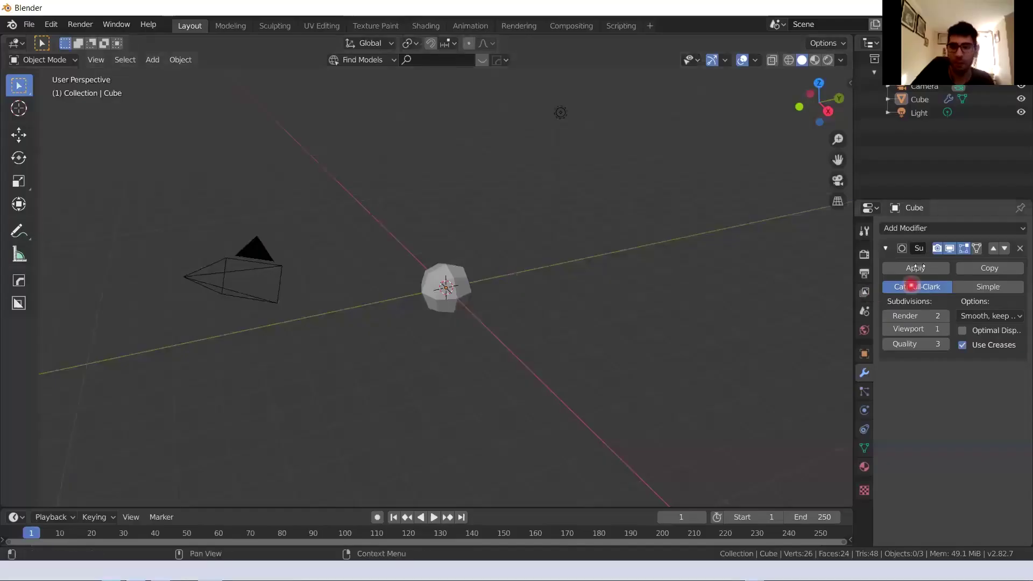
Raise the Subdivision Surface modifier's viewport level to 4
{"action": "left_click", "coordinate": [945, 330]}
{"action": "scroll", "coordinate": [463, 318], "scroll_direction": "up", "scroll_amount": 5}
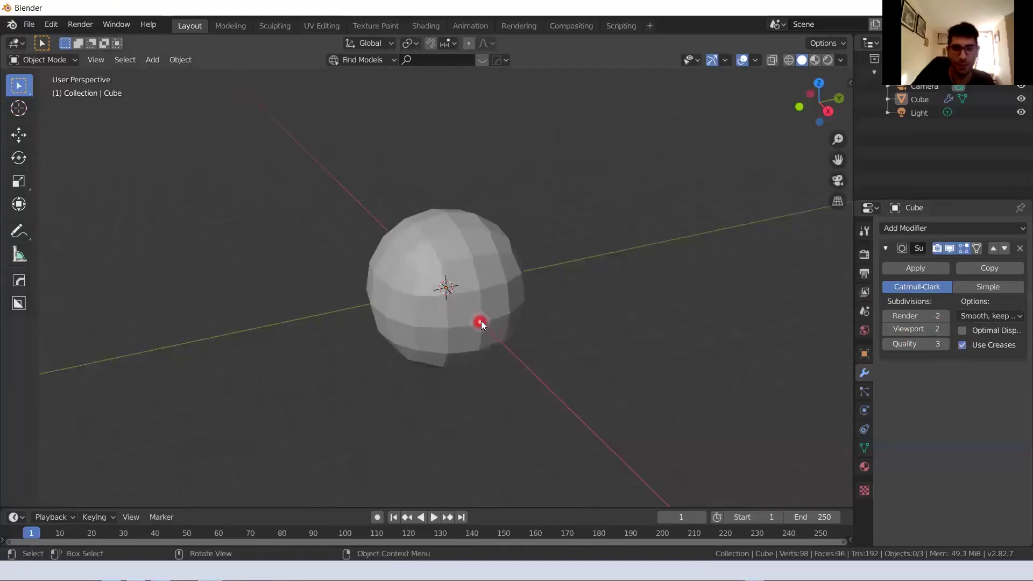
{"action": "scroll", "coordinate": [481, 317], "scroll_direction": "up", "scroll_amount": 7}
{"action": "scroll", "coordinate": [585, 320], "scroll_direction": "down", "scroll_amount": 3}
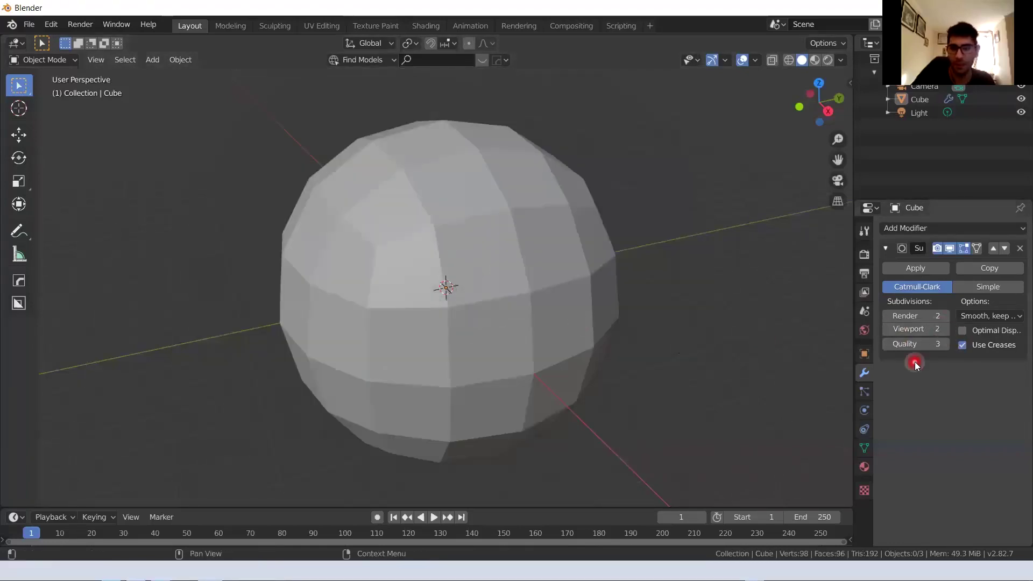
{"action": "left_click", "coordinate": [944, 329]}
{"action": "left_click", "coordinate": [945, 330]}
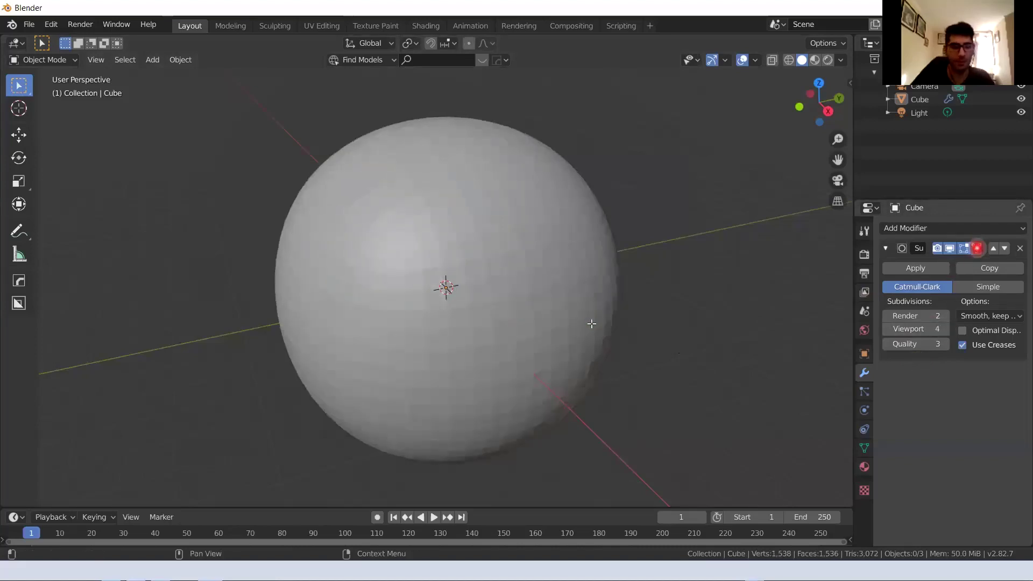
Enter Edit Mode on the cube and make the modifier adjust the edit cage to the subdivided result
{"action": "key", "text": "Tab"}
{"action": "scroll", "coordinate": [538, 315], "scroll_direction": "down", "scroll_amount": 4}
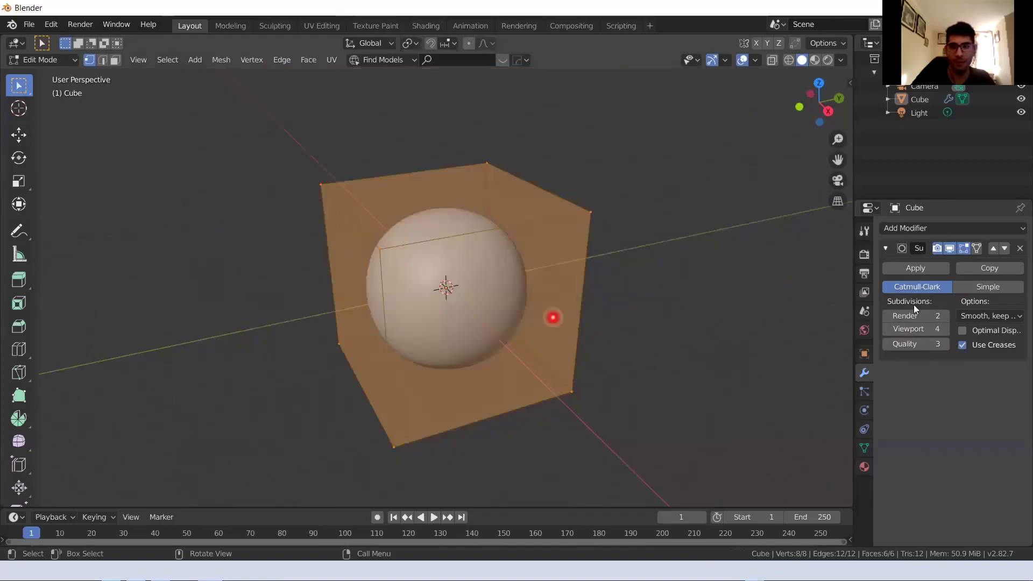
{"action": "left_click", "coordinate": [977, 248]}
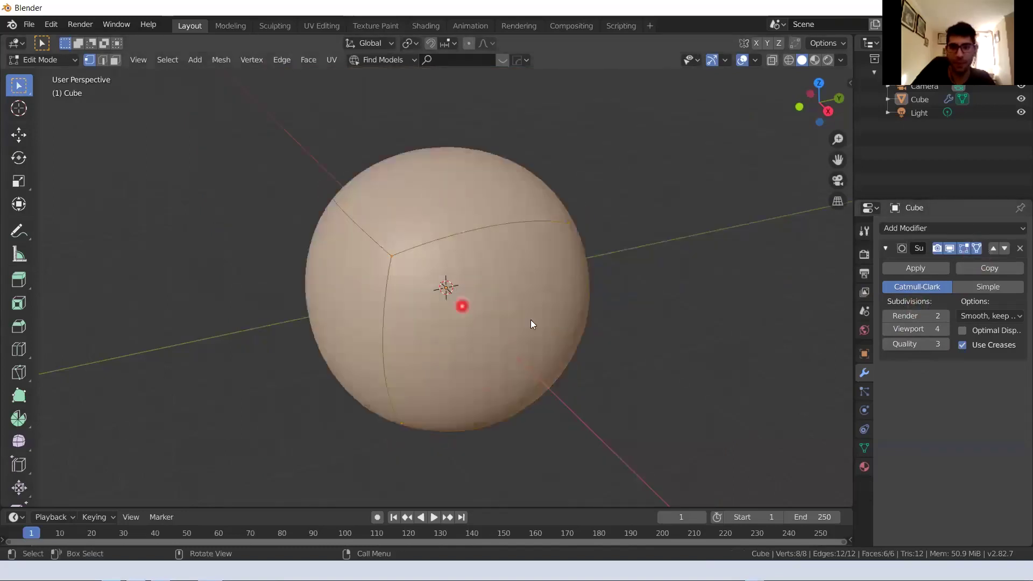
Set the modifier's viewport subdivisions to 6 and return to Object Mode to inspect the sphere
{"action": "left_click", "coordinate": [946, 329]}
{"action": "left_click", "coordinate": [945, 329]}
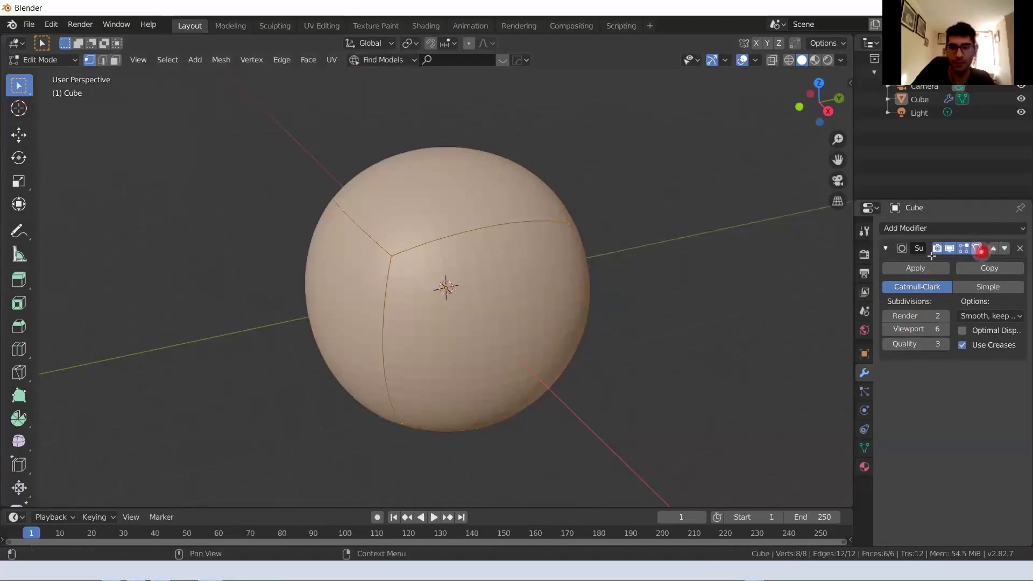
{"action": "key", "text": "Tab"}
{"action": "scroll", "coordinate": [471, 338], "scroll_direction": "up", "scroll_amount": 5}
{"action": "scroll", "coordinate": [470, 340], "scroll_direction": "down", "scroll_amount": 8}
{"action": "middle_click_drag", "start_coordinate": [460, 339], "coordinate": [495, 335]}
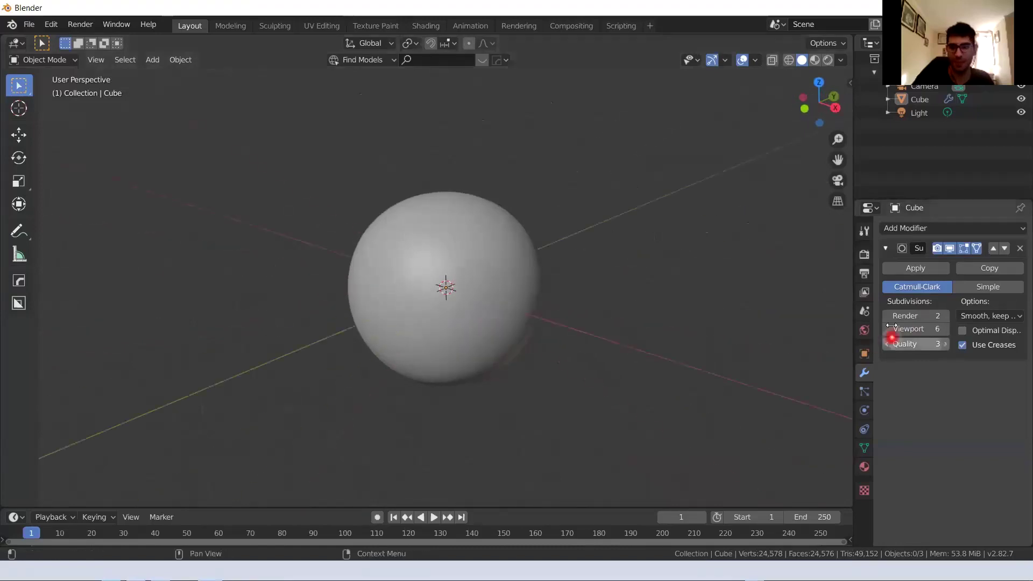
Remove the Subdivision Surface modifier from the cube
{"action": "left_click", "coordinate": [887, 330]}
{"action": "left_click", "coordinate": [887, 329]}
{"action": "left_click", "coordinate": [1019, 248]}
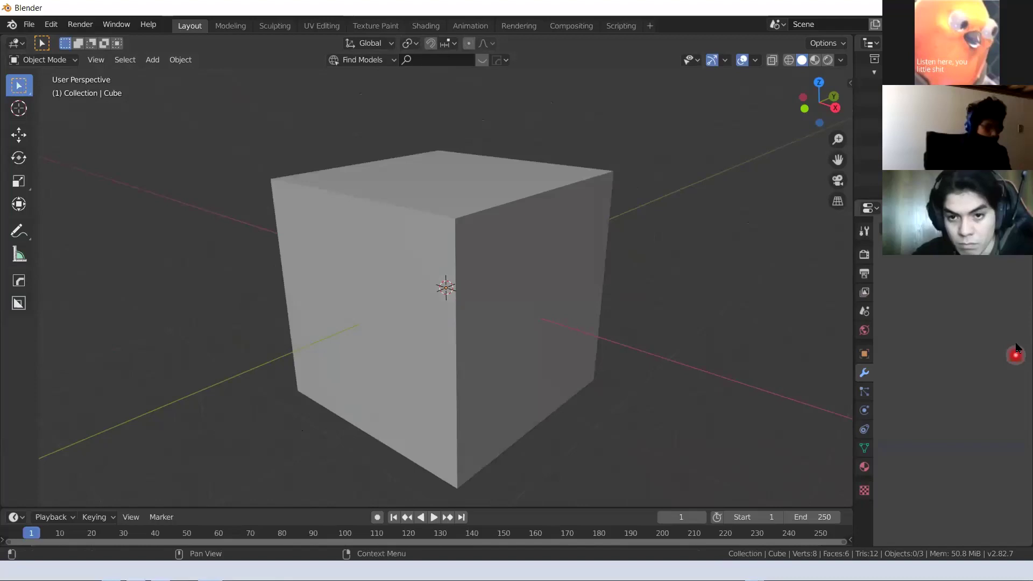
Add a new Subdivision Surface modifier to the cube and raise its viewport subdivisions to 6
{"action": "left_click", "coordinate": [950, 229]}
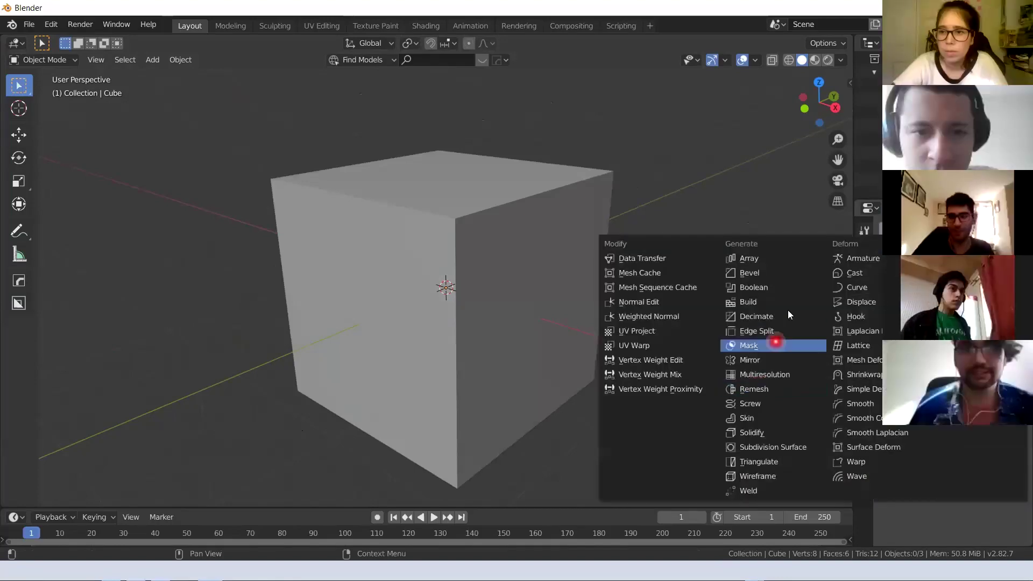
{"action": "left_click", "coordinate": [752, 447]}
{"action": "left_click", "coordinate": [945, 329]}
{"action": "left_click", "coordinate": [887, 330]}
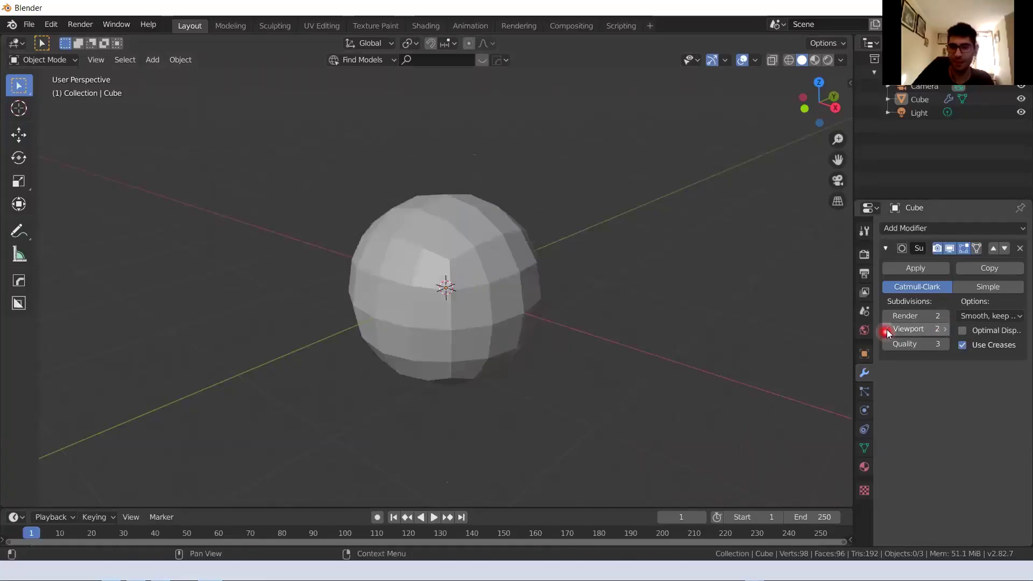
{"action": "left_click", "coordinate": [945, 328]}
{"action": "left_click", "coordinate": [945, 329]}
{"action": "left_click", "coordinate": [945, 328]}
{"action": "left_click", "coordinate": [945, 329]}
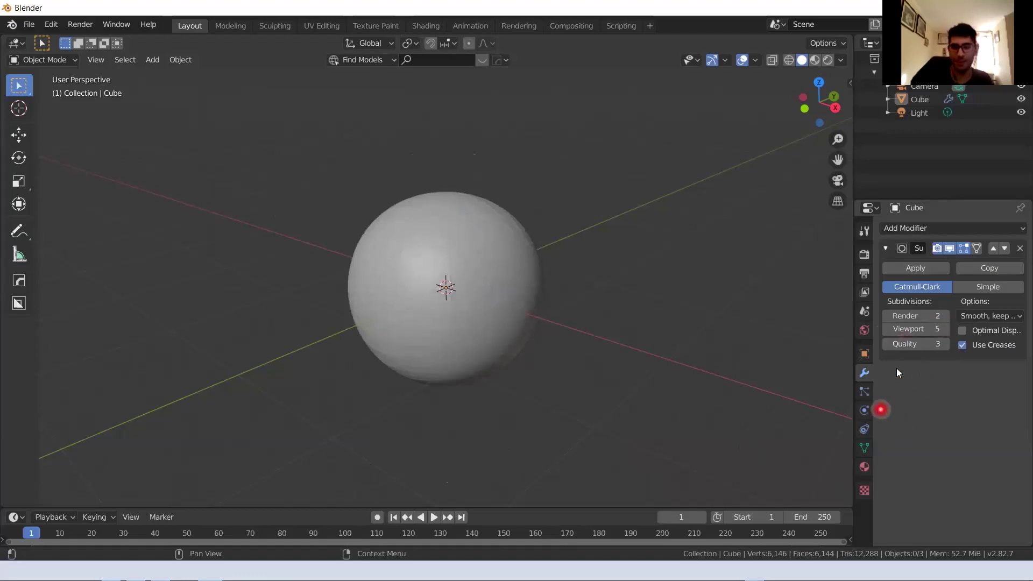
{"action": "left_click", "coordinate": [945, 329]}
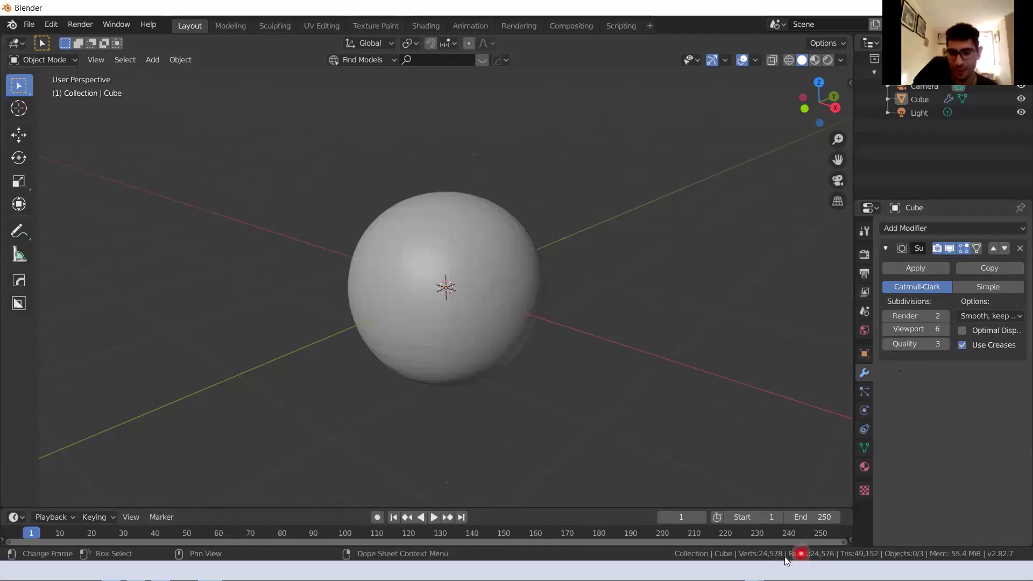
Set the modifier's viewport subdivisions to 1
{"action": "left_click", "coordinate": [899, 329]}
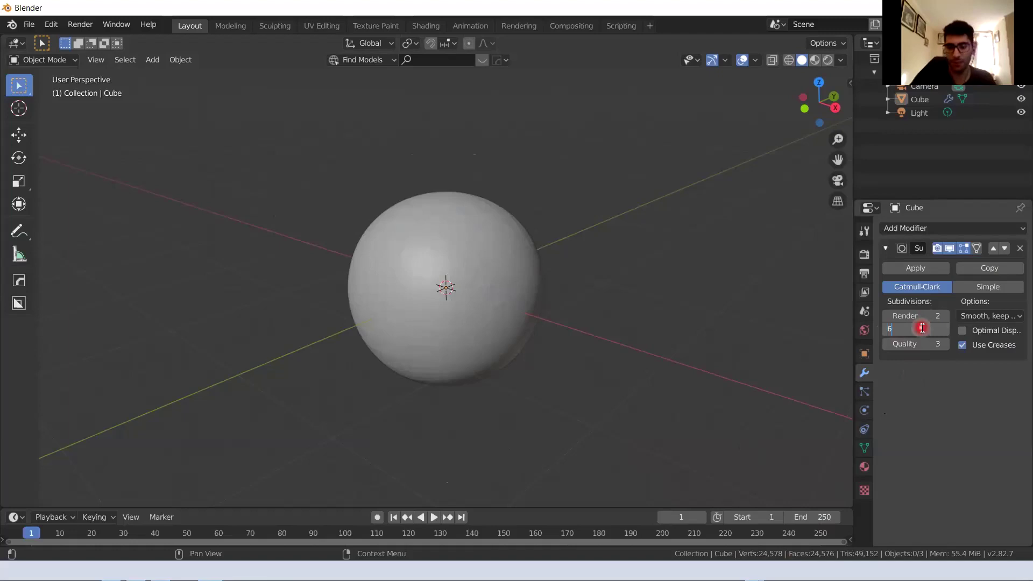
{"action": "type", "text": "1"}
{"action": "key", "text": "Return"}
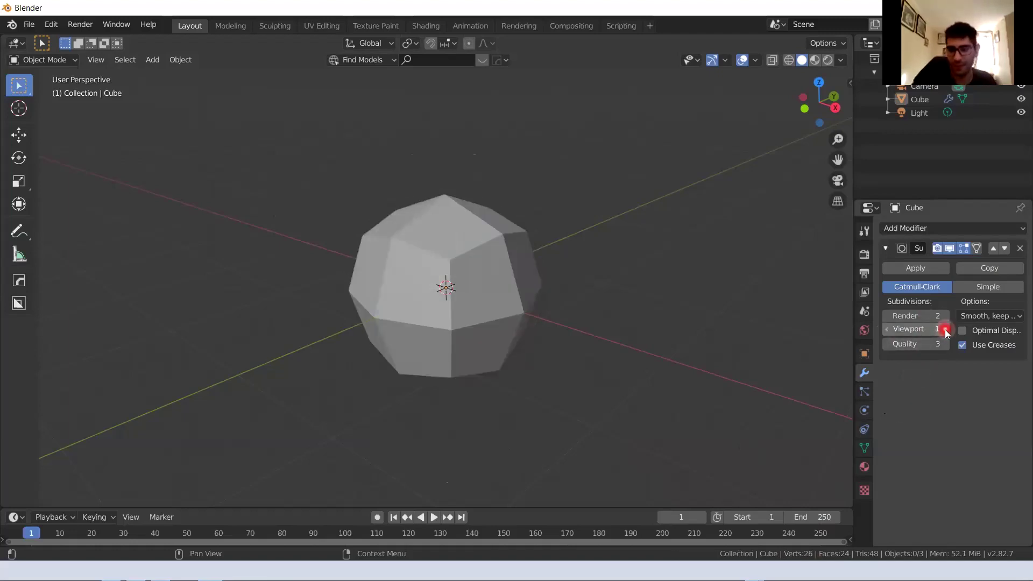
Raise the cube's viewport subdivision level gradually to 6 to demonstrate the smoothing
{"action": "left_click", "coordinate": [946, 329]}
{"action": "left_click", "coordinate": [946, 329]}
{"action": "left_click", "coordinate": [945, 329]}
{"action": "left_click", "coordinate": [946, 329]}
{"action": "left_click", "coordinate": [945, 329]}
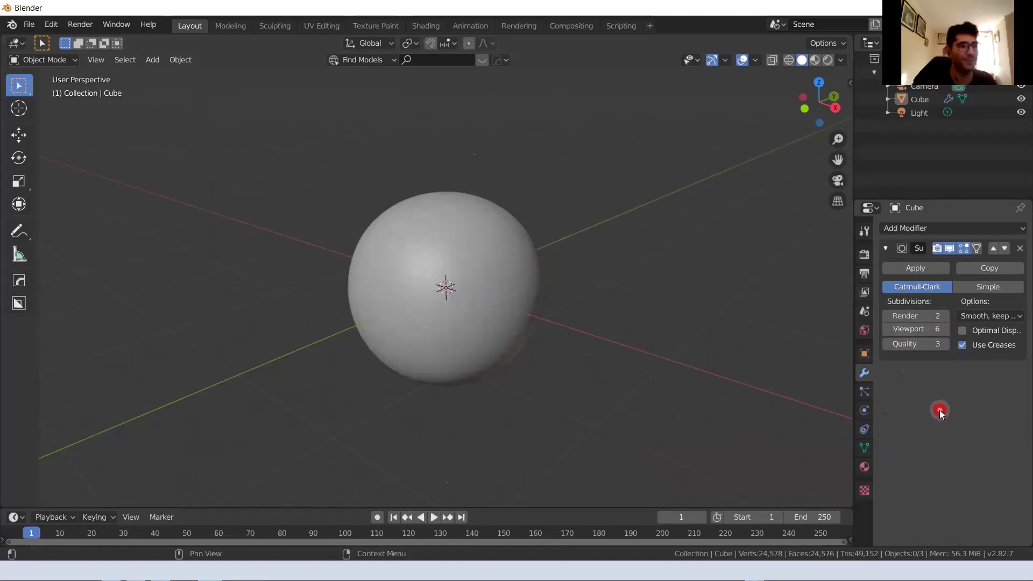
Lower the cube's viewport subdivision level back to 1
{"action": "left_click", "coordinate": [888, 329]}
{"action": "left_click", "coordinate": [889, 328]}
{"action": "left_click", "coordinate": [888, 329]}
{"action": "left_click", "coordinate": [888, 329]}
{"action": "left_click", "coordinate": [888, 329]}
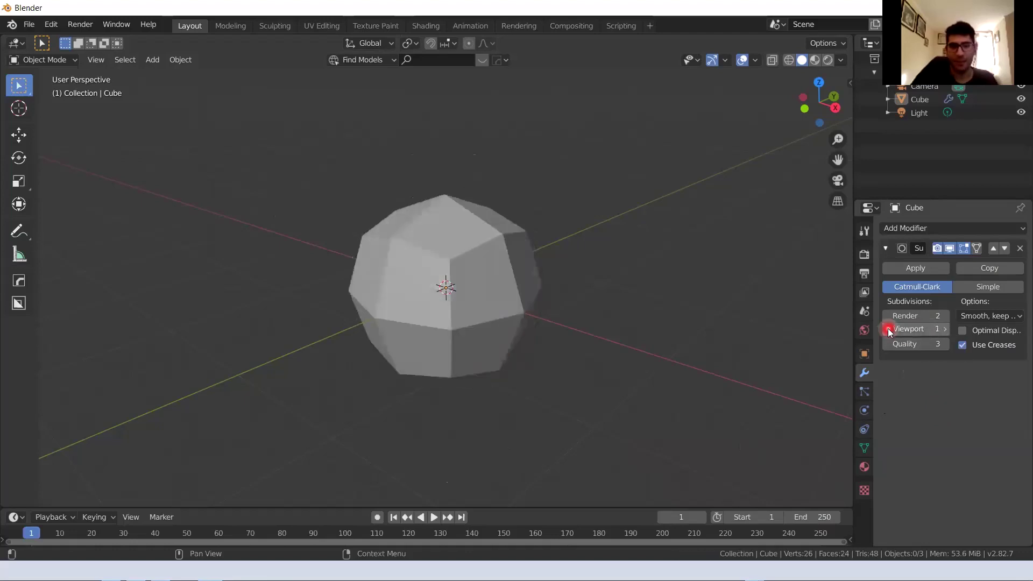
Examine the original cube cage around the subdivided shape in Edit Mode, and return to Object Mode
{"action": "mouse_move", "coordinate": [565, 334]}
{"action": "middle_mouse_down"}
{"action": "mouse_move", "coordinate": [593, 341]}
{"action": "mouse_move", "coordinate": [563, 346]}
{"action": "middle_mouse_up"}
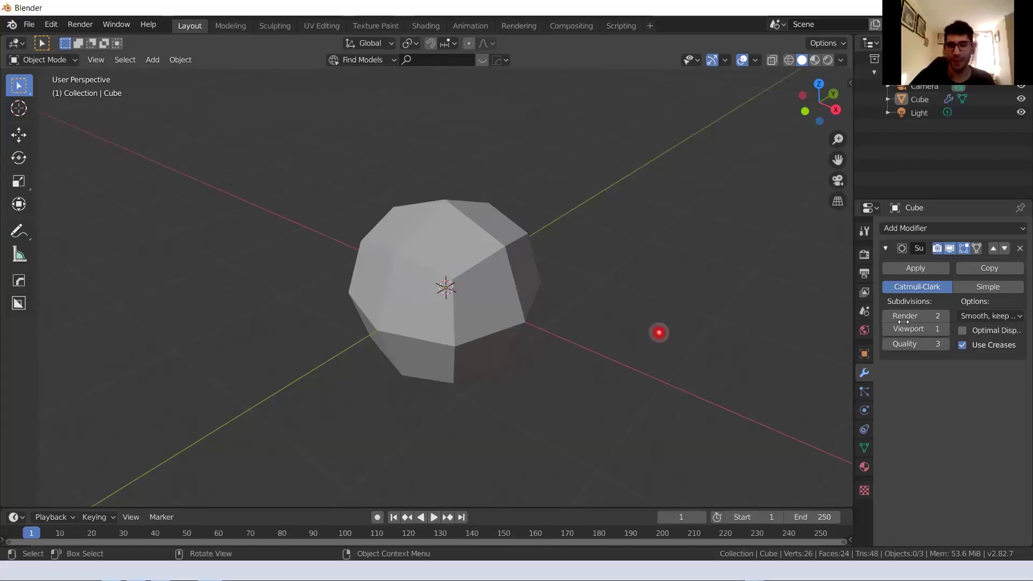
{"action": "middle_click_drag", "start_coordinate": [644, 334], "coordinate": [887, 299]}
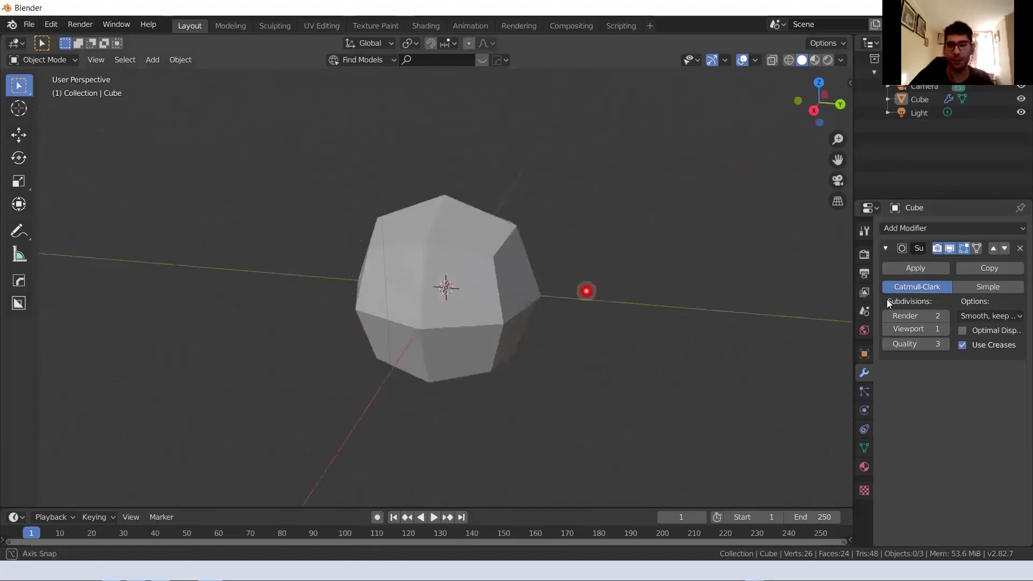
{"action": "key", "text": "Tab"}
{"action": "middle_click_drag", "start_coordinate": [422, 300], "coordinate": [365, 307]}
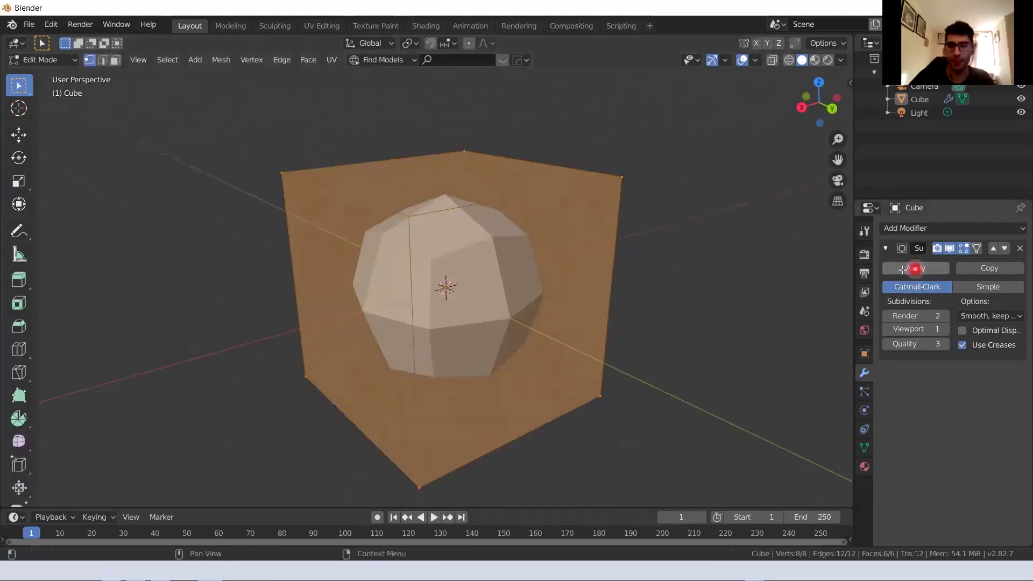
{"action": "key", "text": "Tab"}
Apply the Subdivision Surface modifier, and open the resulting mesh in Edit Mode with face selection and nothing selected
{"action": "left_click", "coordinate": [923, 268]}
{"action": "middle_click_drag", "start_coordinate": [693, 332], "coordinate": [361, 237]}
{"action": "key", "text": "Tab"}
{"action": "key", "text": "alt+a"}
{"action": "middle_click_drag", "start_coordinate": [466, 253], "coordinate": [445, 249]}
{"action": "key", "text": "3"}
Try distorting the subdivided mesh by moving its geometry freely three times, starting with an upper face
{"action": "left_click", "coordinate": [431, 247]}
{"action": "key", "text": "g"}
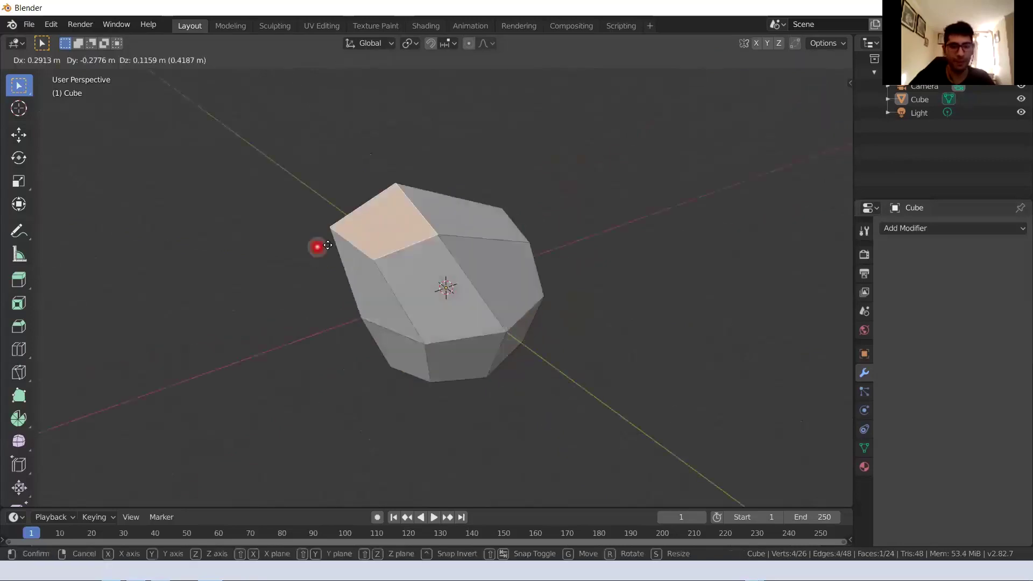
{"action": "left_click", "coordinate": [277, 198]}
{"action": "middle_click_drag", "start_coordinate": [277, 199], "coordinate": [503, 342]}
{"action": "key", "text": "g"}
{"action": "left_click", "coordinate": [564, 352]}
{"action": "middle_click_drag", "start_coordinate": [460, 380], "coordinate": [375, 330]}
{"action": "key", "text": "g"}
{"action": "left_click", "coordinate": [411, 300]}
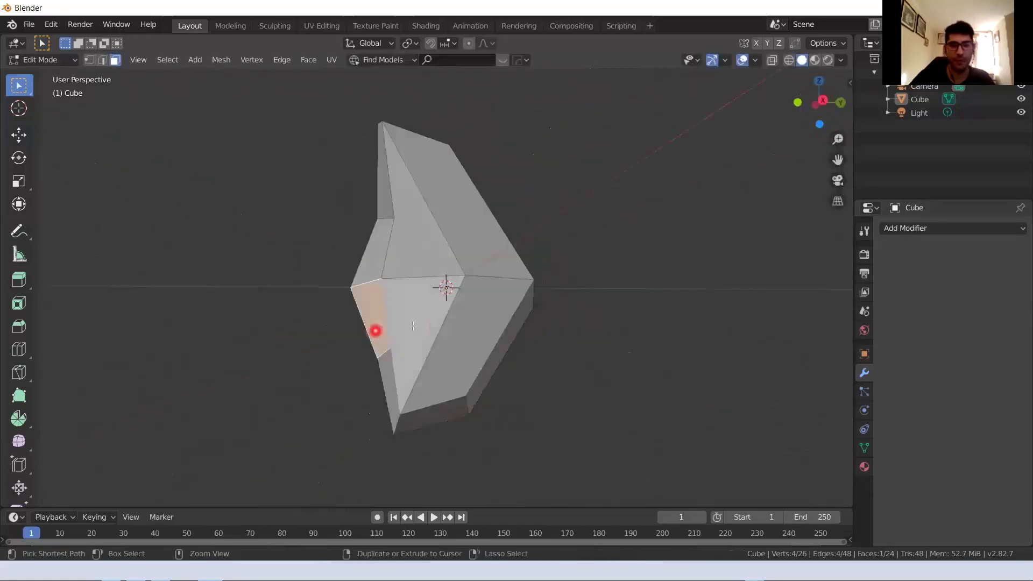
Undo the free moves and the face selection on the mesh
{"action": "key", "text": "ctrl+z"}
{"action": "key", "text": "ctrl+z"}
{"action": "key", "text": "ctrl+z"}
{"action": "key", "text": "ctrl+z"}
{"action": "middle_click_drag", "start_coordinate": [468, 318], "coordinate": [517, 355]}
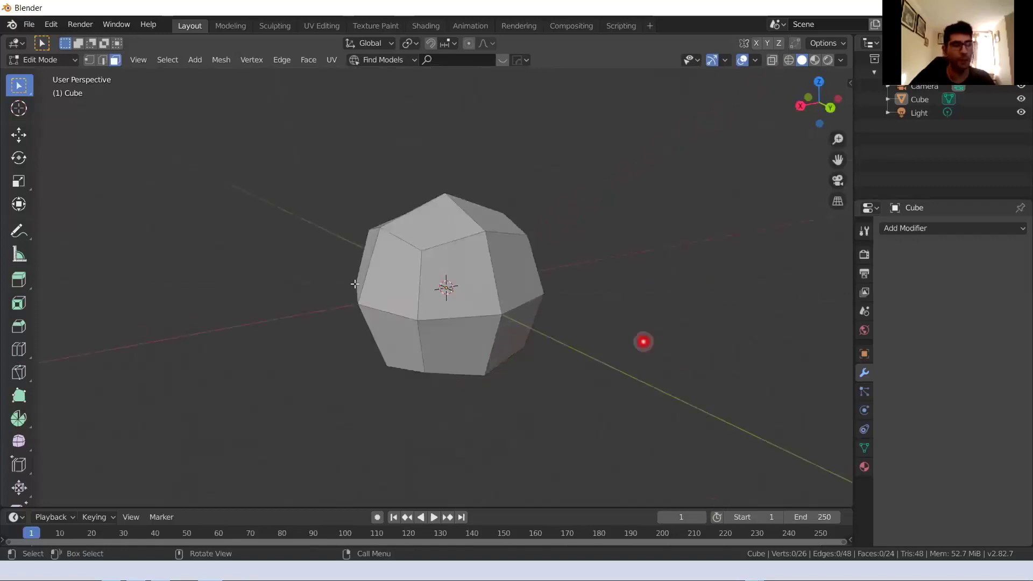
Add another Subdivision Surface modifier to the mesh and set its viewport subdivisions to 2 in Object Mode
{"action": "left_click", "coordinate": [917, 228]}
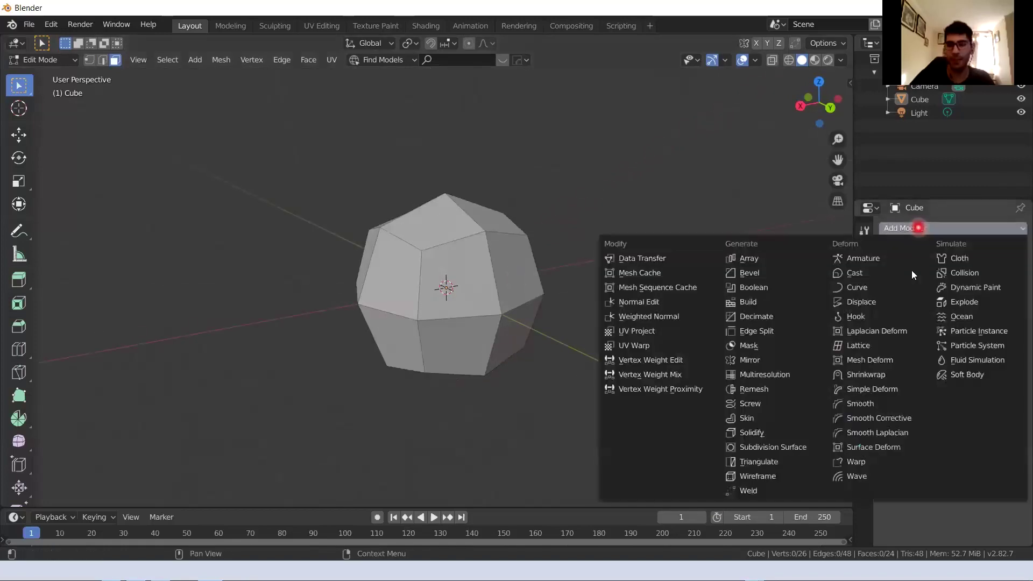
{"action": "left_click", "coordinate": [748, 453]}
{"action": "middle_click_drag", "start_coordinate": [459, 388], "coordinate": [623, 406]}
{"action": "key", "text": "Tab"}
{"action": "left_click", "coordinate": [943, 331]}
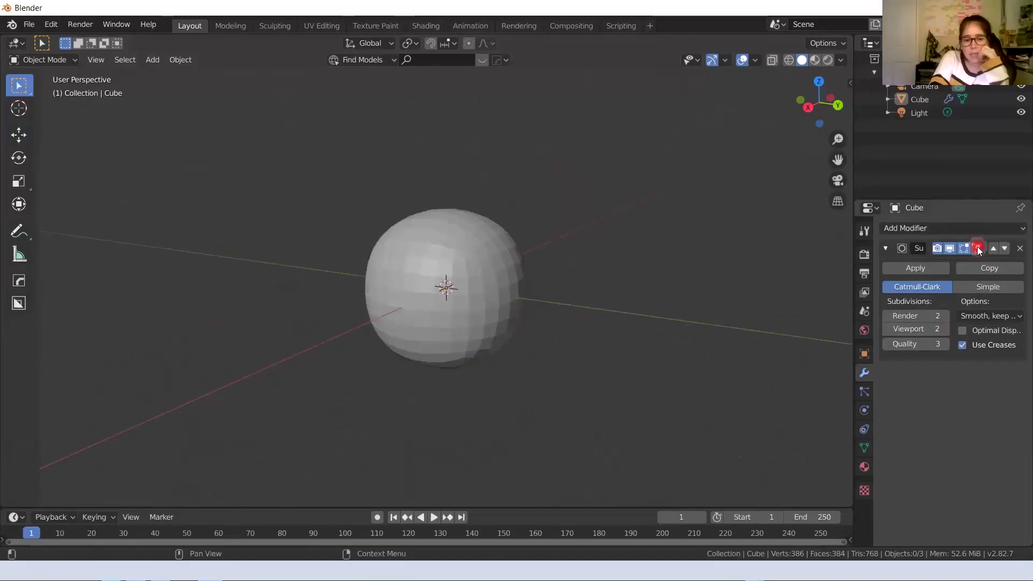
Show the sidebar's Screencast Keys settings and turn on the on-screen key display
{"action": "middle_click_drag", "start_coordinate": [486, 319], "coordinate": [479, 308]}
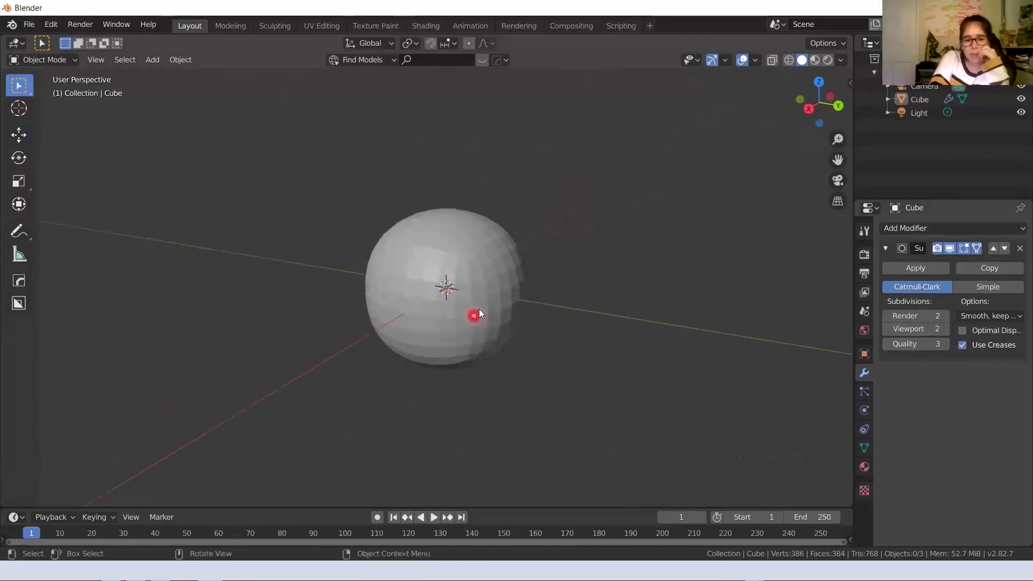
{"action": "scroll", "coordinate": [476, 316], "scroll_direction": "up", "scroll_amount": 2}
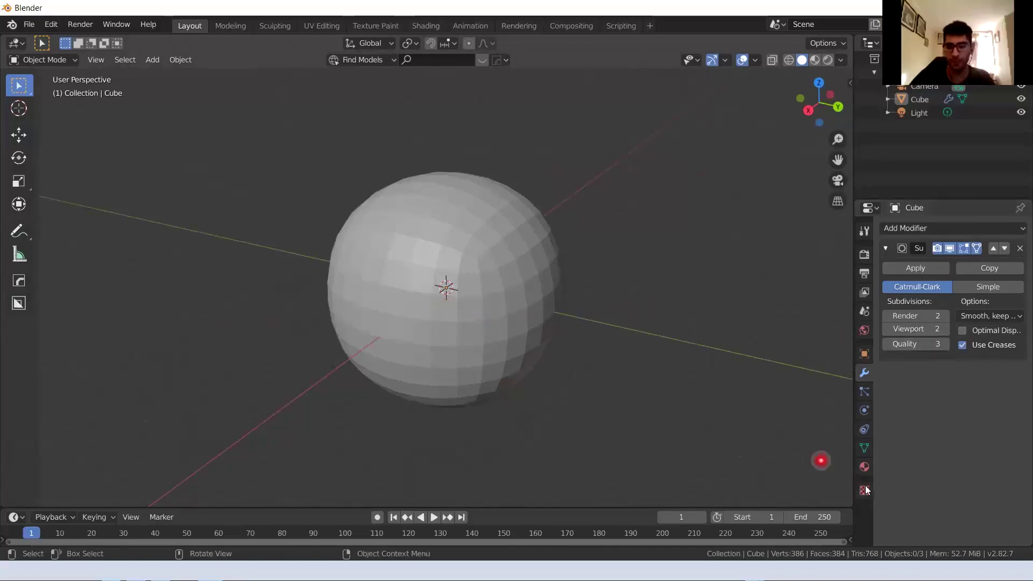
{"action": "key", "text": "n"}
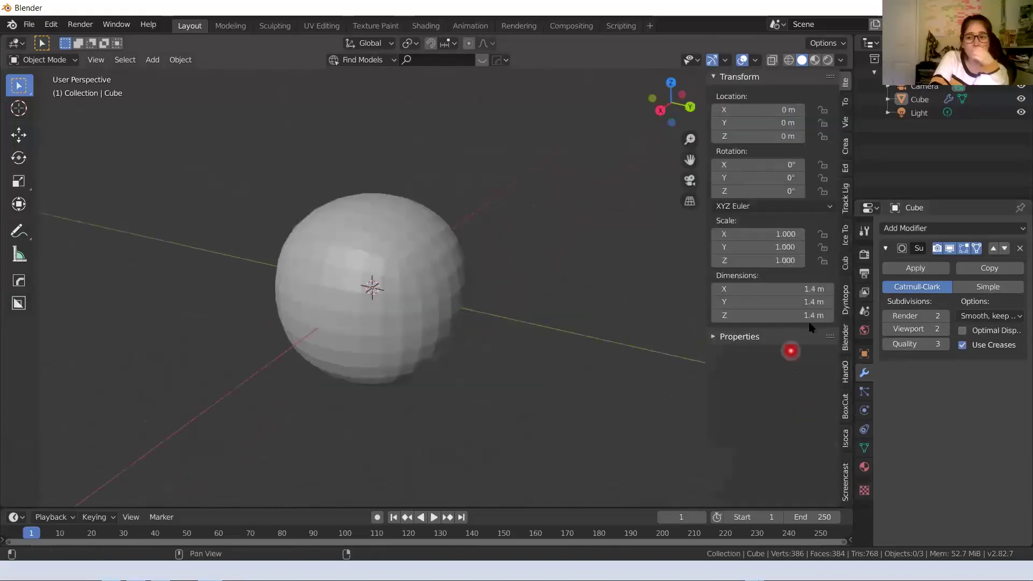
{"action": "left_click", "coordinate": [846, 491]}
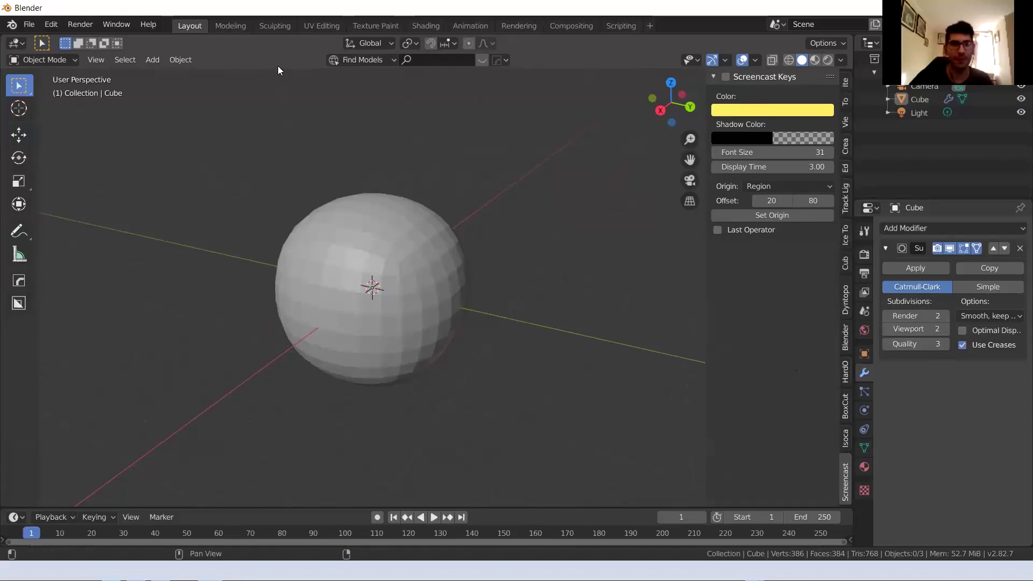
{"action": "scroll", "coordinate": [278, 70], "scroll_direction": "down", "scroll_amount": 3}
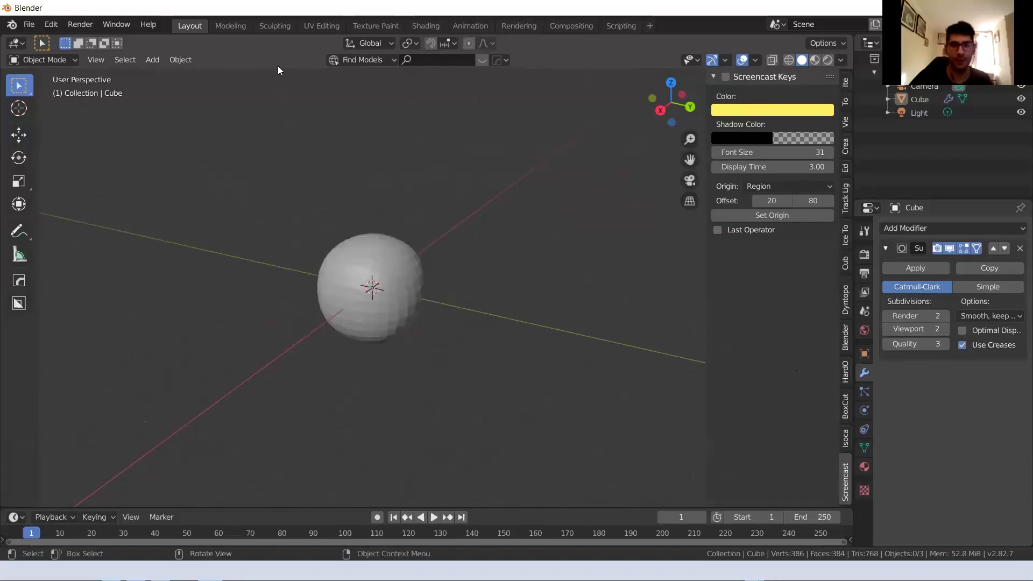
{"action": "key", "text": "ctrl+shift+alt+c"}
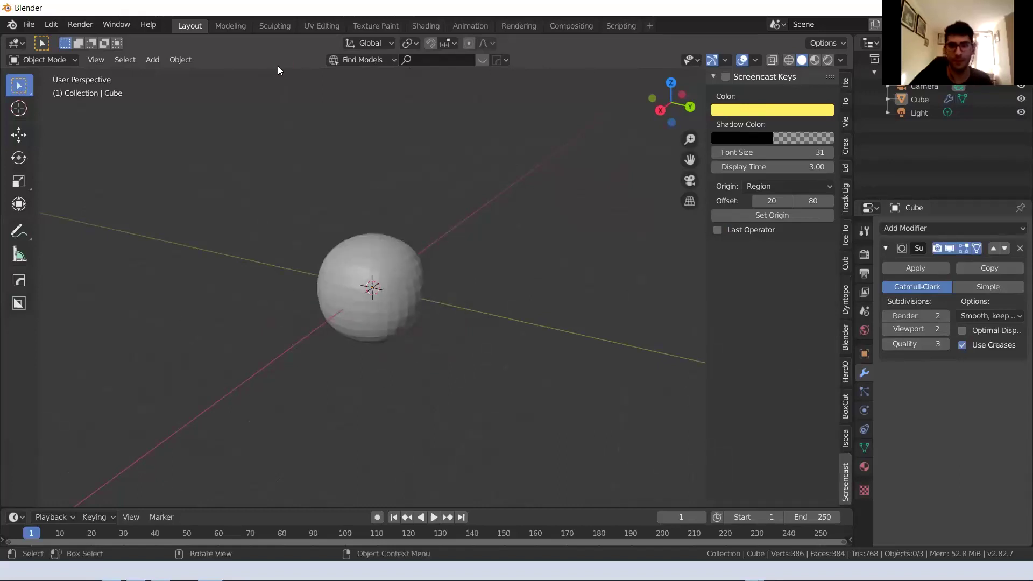
{"action": "middle_click_drag", "start_coordinate": [532, 271], "coordinate": [446, 312]}
{"action": "scroll", "coordinate": [424, 313], "scroll_direction": "up", "scroll_amount": 2}
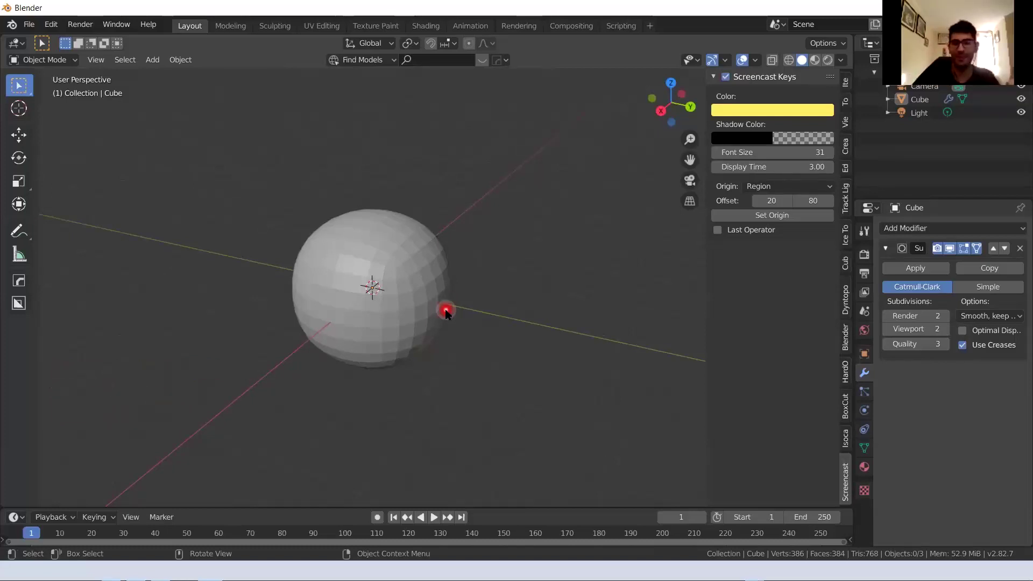
Open the smoothed cube in Edit Mode and select one of its upper faces
{"action": "middle_click_drag", "start_coordinate": [521, 303], "coordinate": [446, 299]}
{"action": "middle_click_drag", "start_coordinate": [447, 299], "coordinate": [433, 372], "text": "shift"}
{"action": "scroll", "coordinate": [411, 355], "scroll_direction": "up", "scroll_amount": 1}
{"action": "left_click", "coordinate": [410, 363]}
{"action": "key", "text": "Tab"}
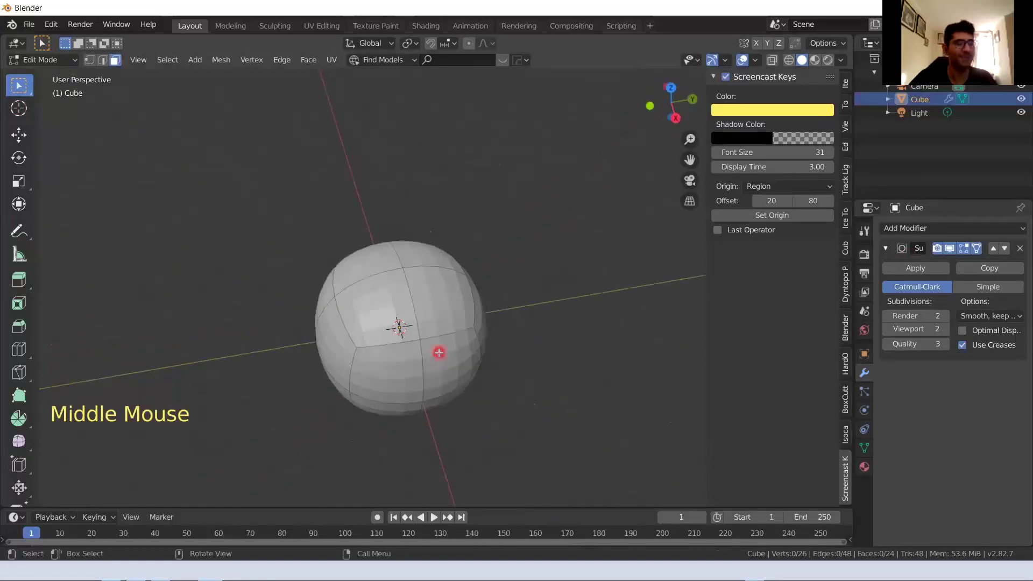
{"action": "middle_click_drag", "start_coordinate": [422, 323], "coordinate": [443, 295]}
{"action": "left_click", "coordinate": [409, 295]}
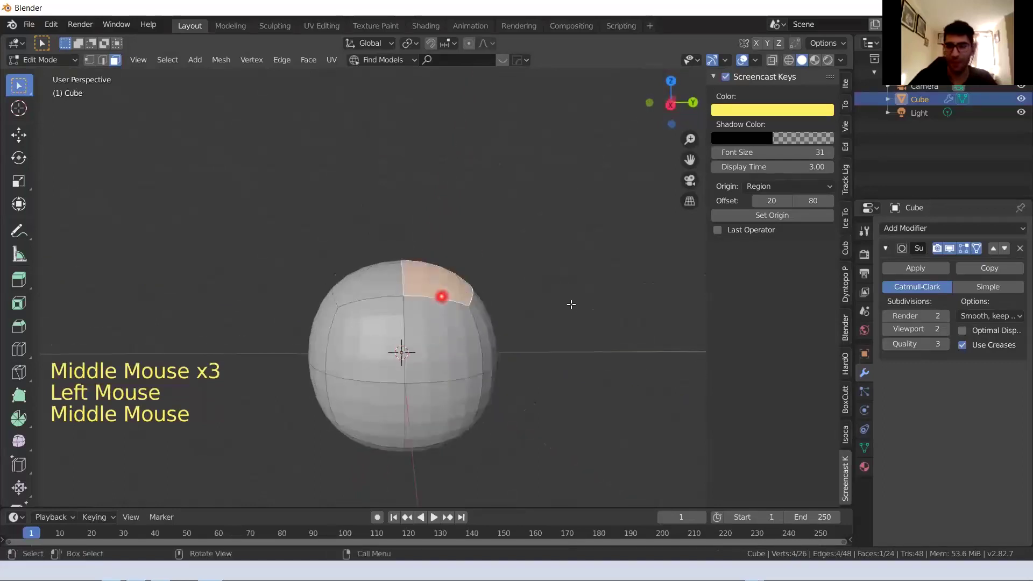
Switch the Subdivision Surface modifier's cage display off to compare it with the control mesh, and switch it back on
{"action": "left_click", "coordinate": [977, 248]}
{"action": "middle_click_drag", "start_coordinate": [450, 346], "coordinate": [469, 371]}
{"action": "left_click", "coordinate": [977, 250]}
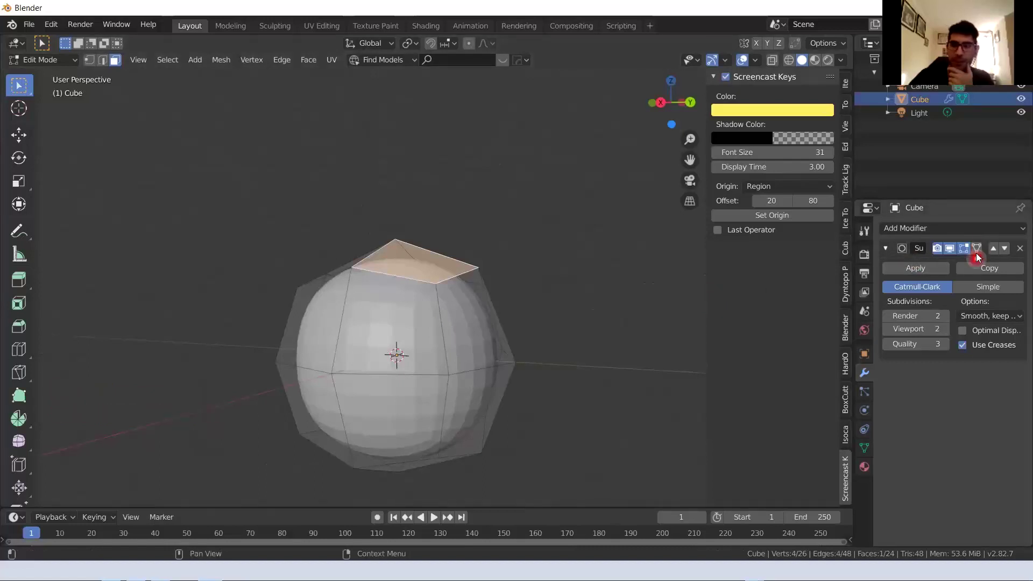
{"action": "left_click", "coordinate": [977, 249]}
Select different single faces one after another on the side of the smoothed mesh
{"action": "middle_click_drag", "start_coordinate": [305, 390], "coordinate": [346, 334]}
{"action": "left_click", "coordinate": [385, 310]}
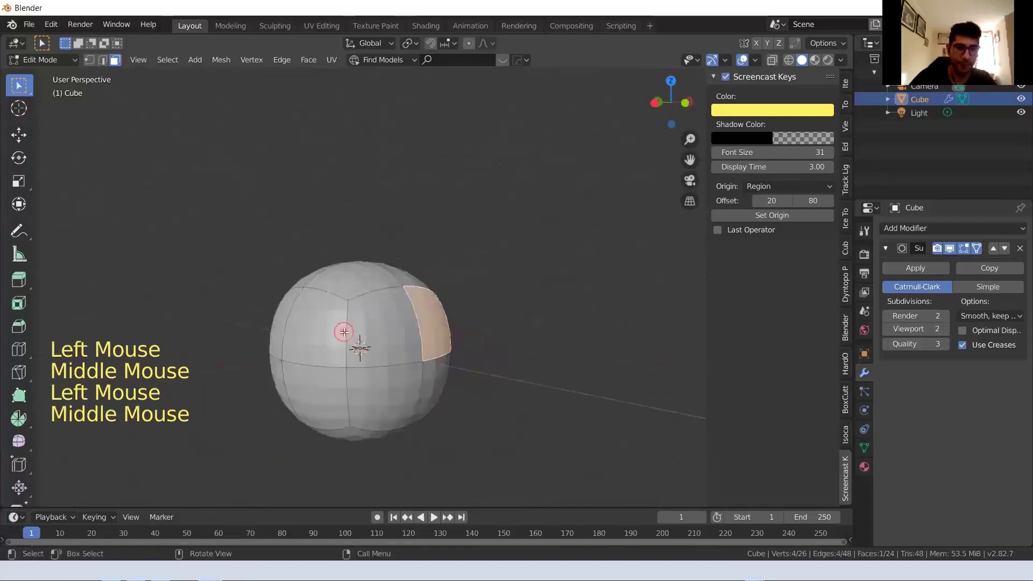
{"action": "left_click", "coordinate": [347, 334]}
{"action": "left_click", "coordinate": [364, 339]}
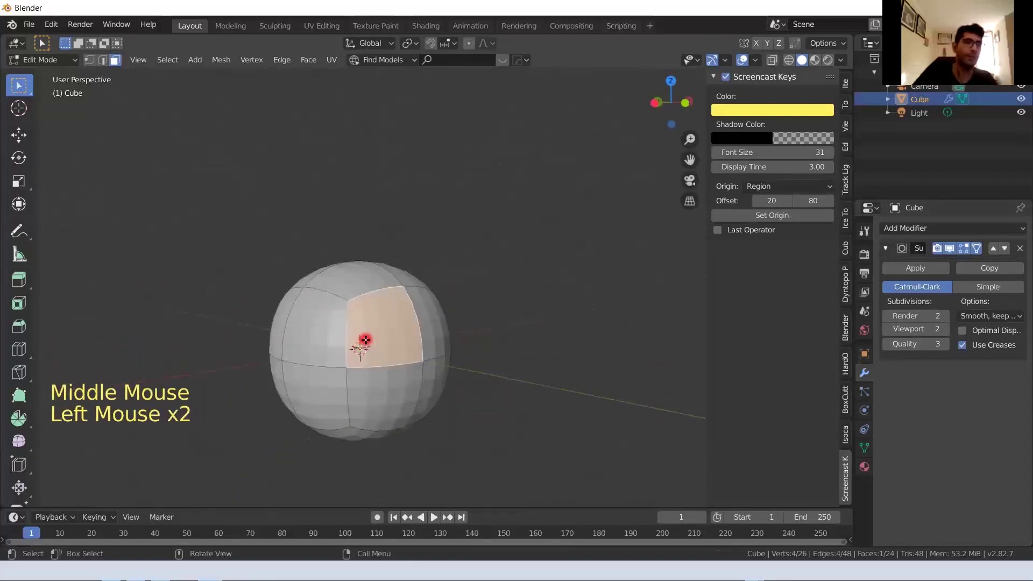
{"action": "middle_click_drag", "start_coordinate": [434, 349], "coordinate": [345, 352]}
Select the four faces that form the top of the mesh
{"action": "left_click", "coordinate": [353, 307]}
{"action": "middle_click_drag", "start_coordinate": [362, 279], "coordinate": [372, 262]}
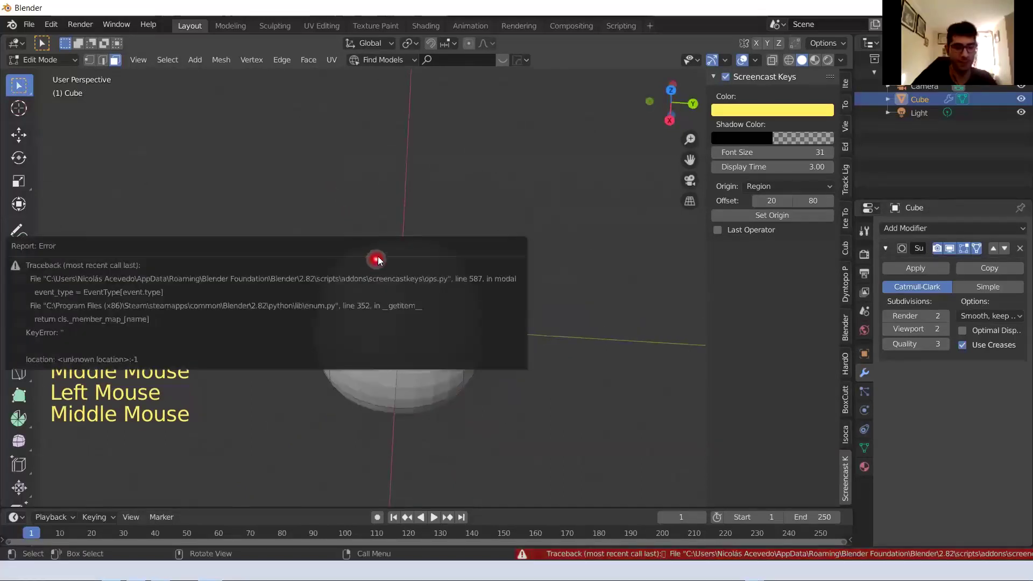
{"action": "left_click", "coordinate": [366, 263], "text": "shift"}
{"action": "left_click", "coordinate": [417, 261], "text": "shift"}
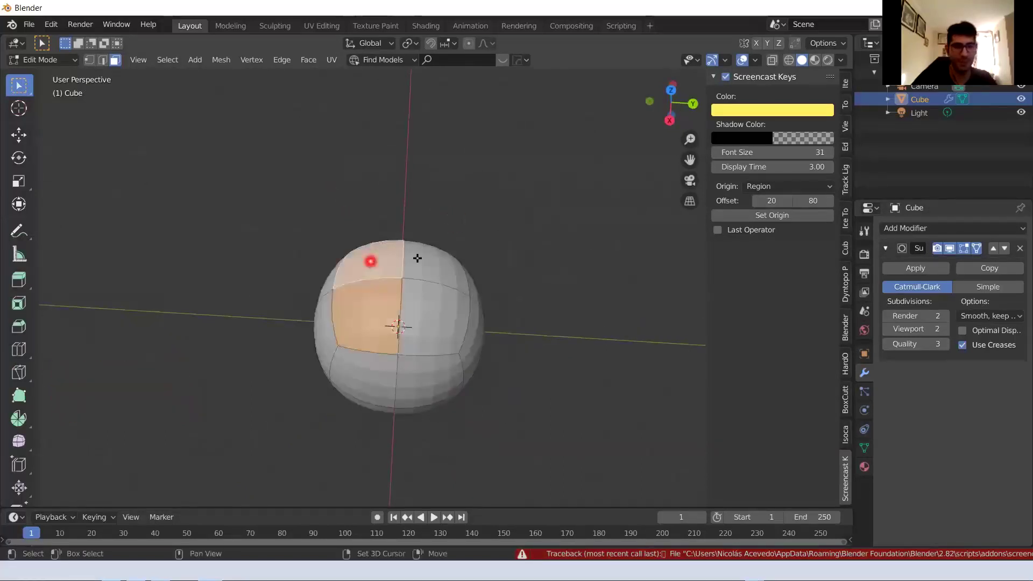
{"action": "left_click", "coordinate": [409, 348], "text": "shift"}
{"action": "middle_click_drag", "start_coordinate": [419, 327], "coordinate": [477, 333]}
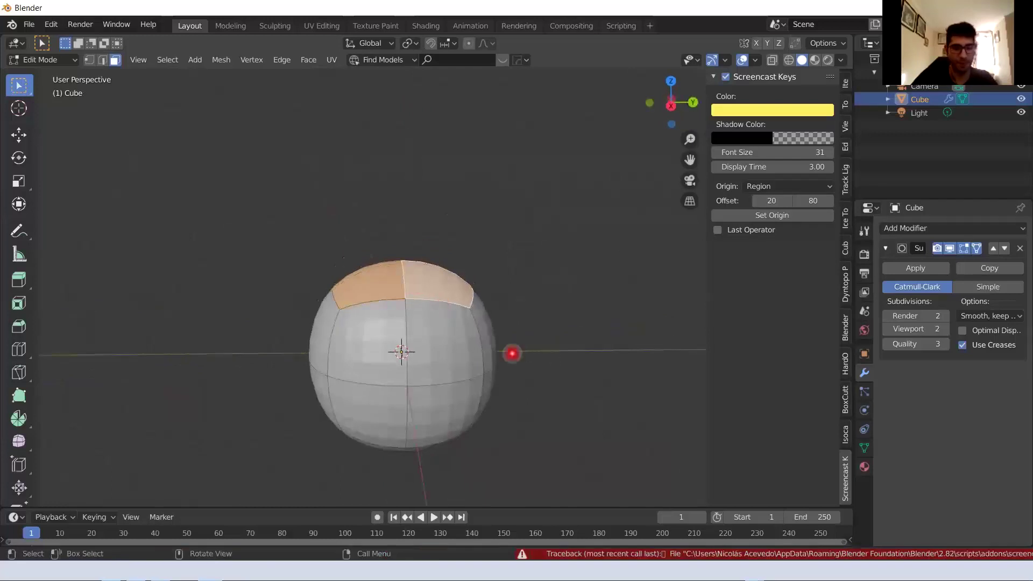
Scale the four top faces down slightly, and flatten them along the Z axis
{"action": "key", "text": "s"}
{"action": "left_click", "coordinate": [529, 327]}
{"action": "key", "text": "s"}
{"action": "key", "text": "z"}
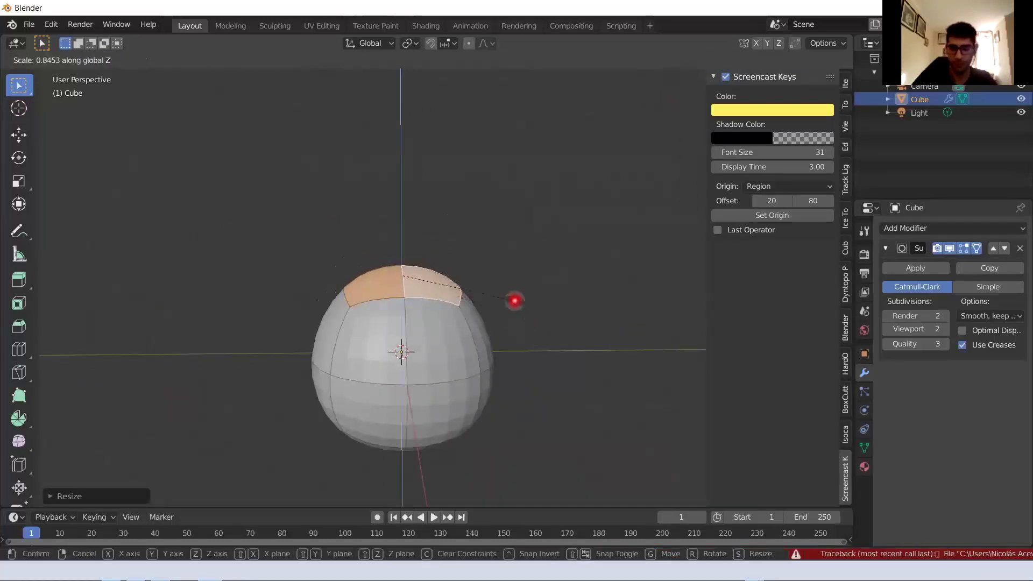
{"action": "left_click", "coordinate": [514, 300]}
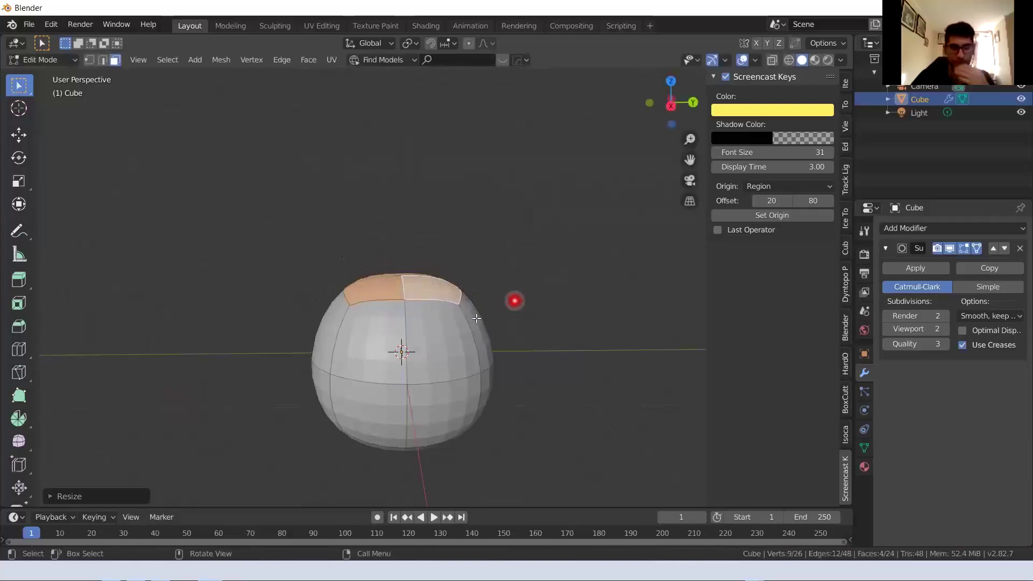
Extrude the top faces upward into a neck, and scale the new end up so it flares outward
{"action": "key", "text": "e"}
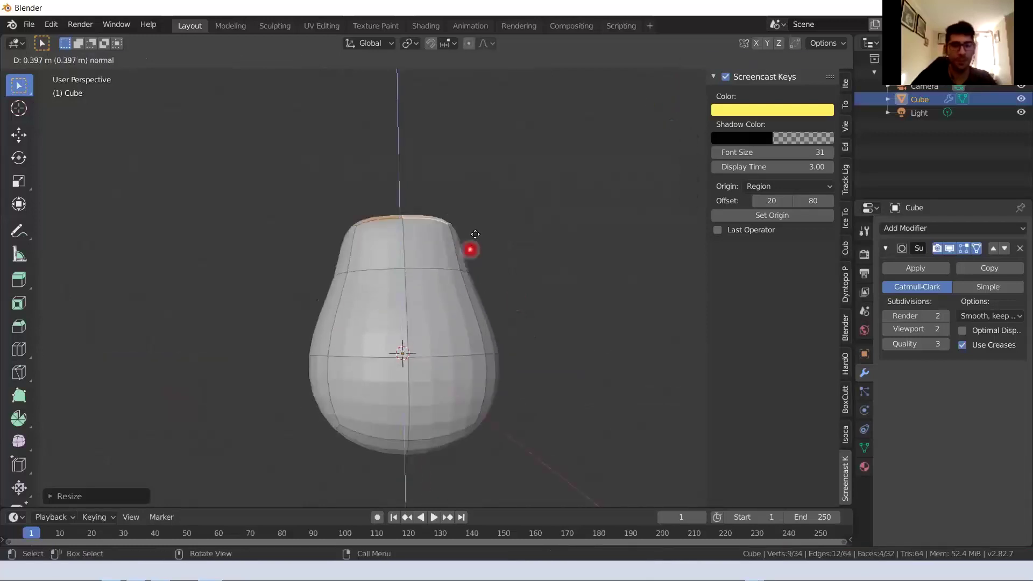
{"action": "left_click", "coordinate": [482, 214]}
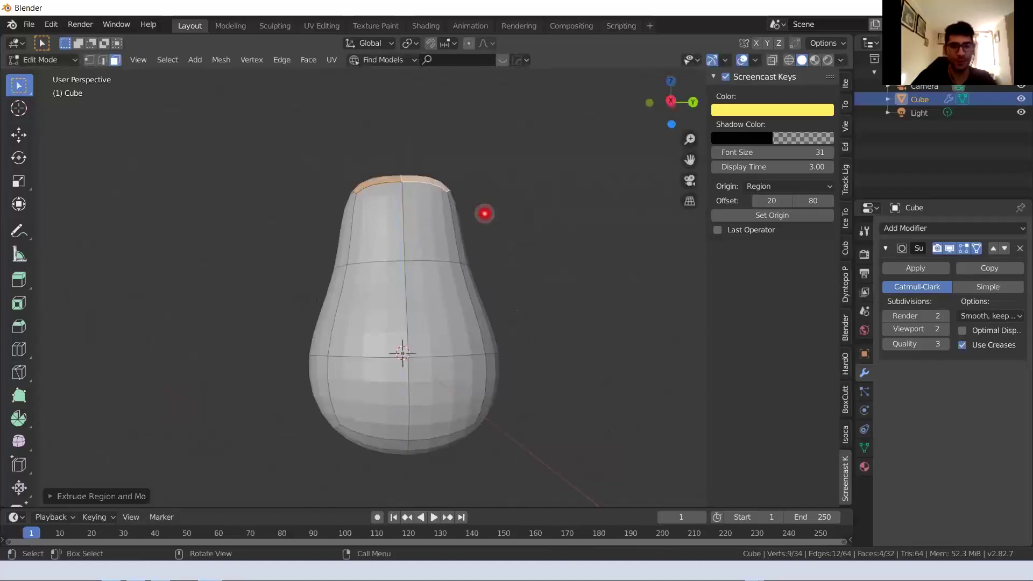
{"action": "key", "text": "s"}
{"action": "left_click", "coordinate": [484, 301]}
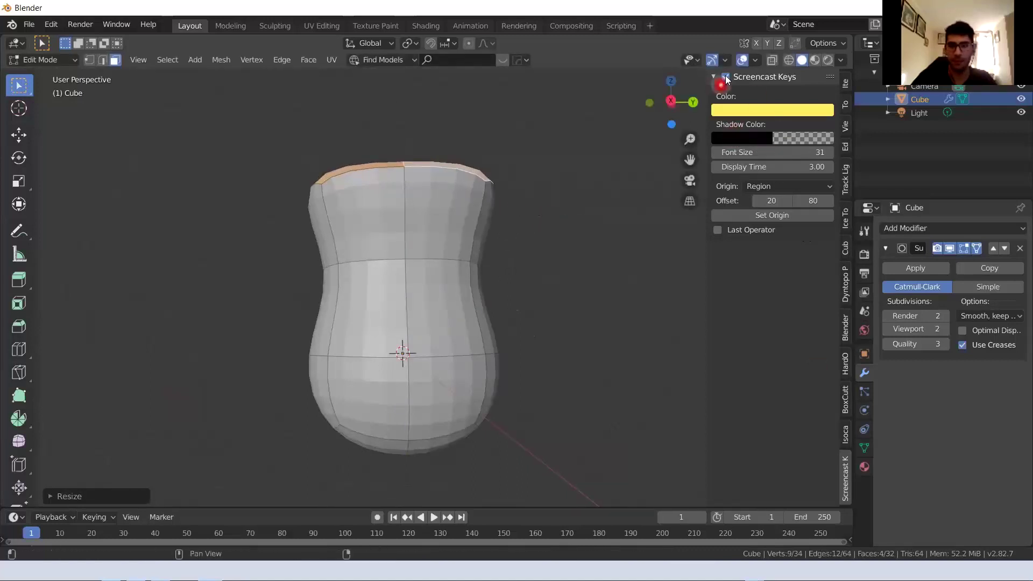
{"action": "middle_click_drag", "start_coordinate": [560, 295], "coordinate": [581, 295]}
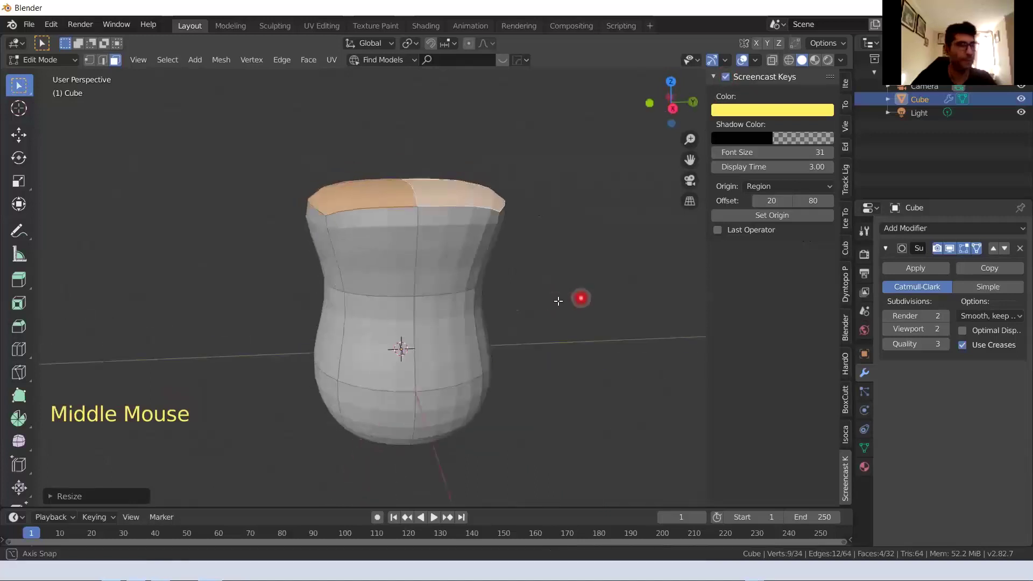
{"action": "middle_click_drag", "start_coordinate": [440, 320], "coordinate": [419, 329]}
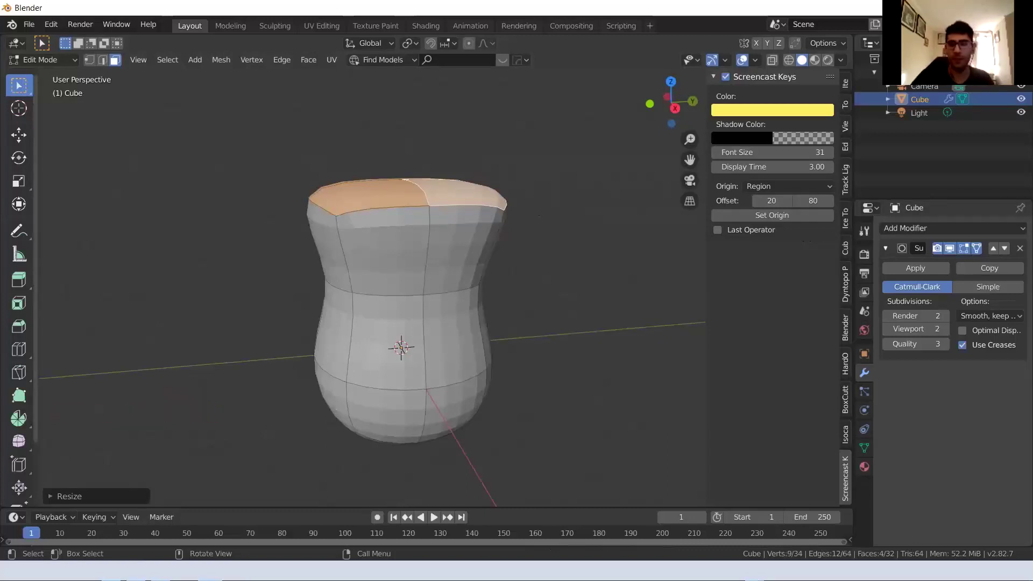
{"action": "middle_click_drag", "start_coordinate": [538, 299], "coordinate": [543, 299]}
{"action": "middle_click_drag", "start_coordinate": [434, 293], "coordinate": [371, 337]}
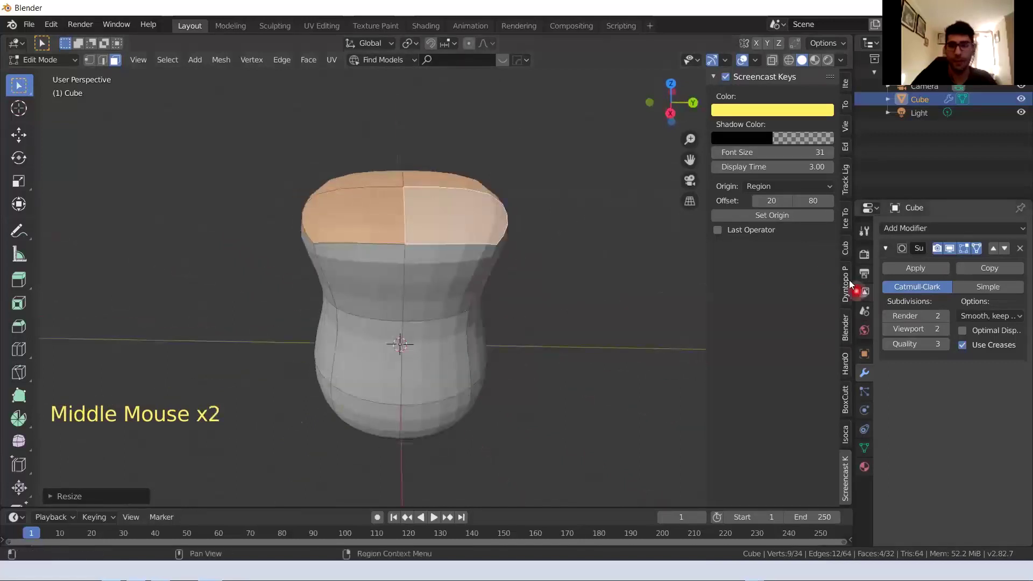
Return to Object Mode and apply the Subdivision Surface modifier to the vase-like mesh
{"action": "left_click", "coordinate": [894, 268]}
{"action": "middle_click_drag", "start_coordinate": [484, 309], "coordinate": [405, 291]}
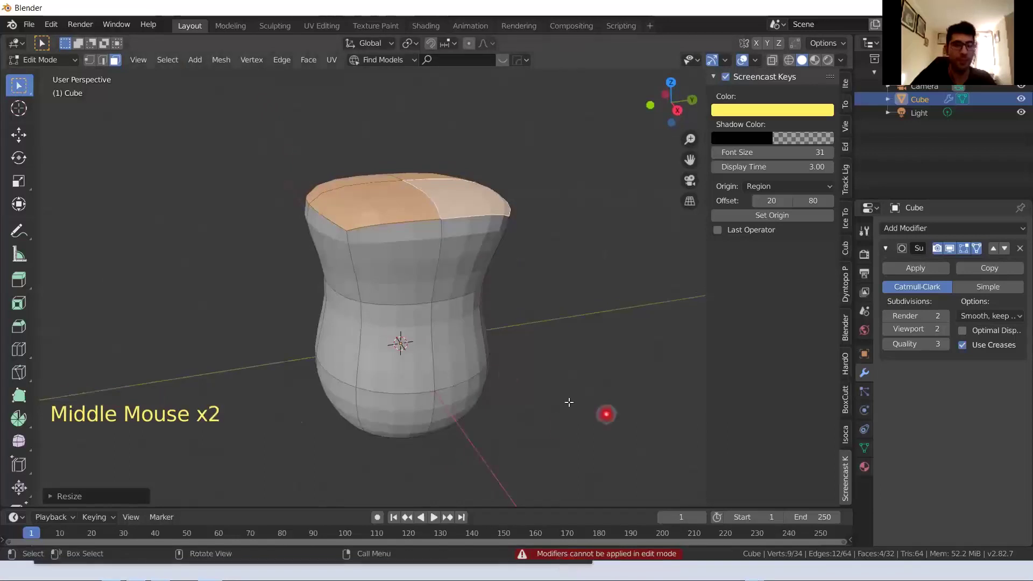
{"action": "middle_click_drag", "start_coordinate": [607, 415], "coordinate": [505, 374]}
{"action": "key", "text": "Tab"}
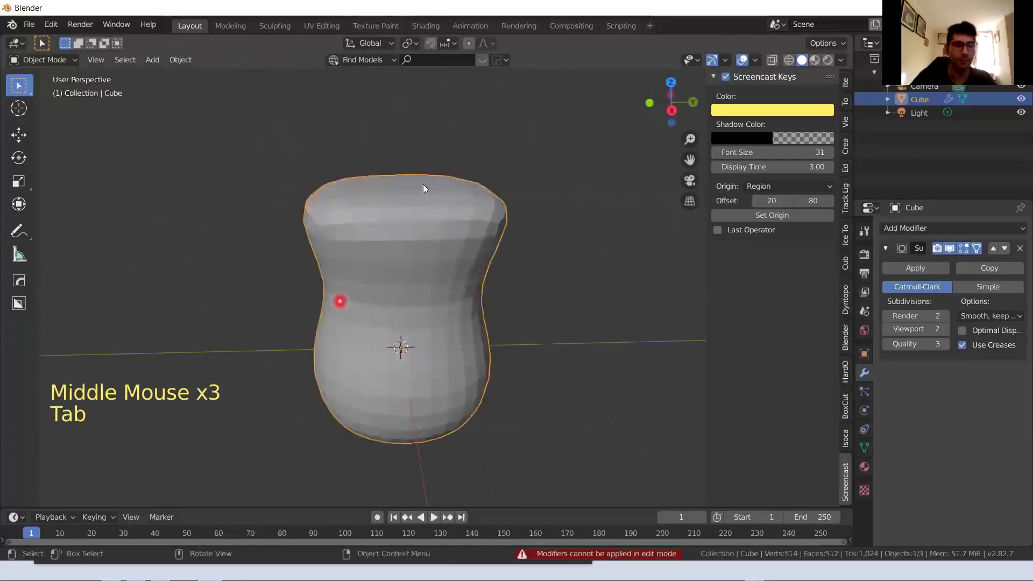
{"action": "left_click", "coordinate": [907, 270]}
Open the applied mesh in Edit Mode, and try moving a single small face on its body freely
{"action": "middle_click_drag", "start_coordinate": [443, 378], "coordinate": [401, 358]}
{"action": "left_click", "coordinate": [415, 293]}
{"action": "key", "text": "Tab"}
{"action": "left_click", "coordinate": [412, 294]}
{"action": "scroll", "coordinate": [444, 310], "scroll_direction": "up", "scroll_amount": 2}
{"action": "scroll", "coordinate": [423, 315], "scroll_direction": "down", "scroll_amount": 2}
{"action": "left_click", "coordinate": [401, 329]}
{"action": "key", "text": "g"}
{"action": "left_click", "coordinate": [431, 420]}
{"action": "middle_click_drag", "start_coordinate": [428, 415], "coordinate": [466, 353]}
Undo the face move, the mesh selections, the modifier's application and the switch out of Edit Mode
{"action": "key", "text": "ctrl+z"}
{"action": "key", "text": "ctrl+z"}
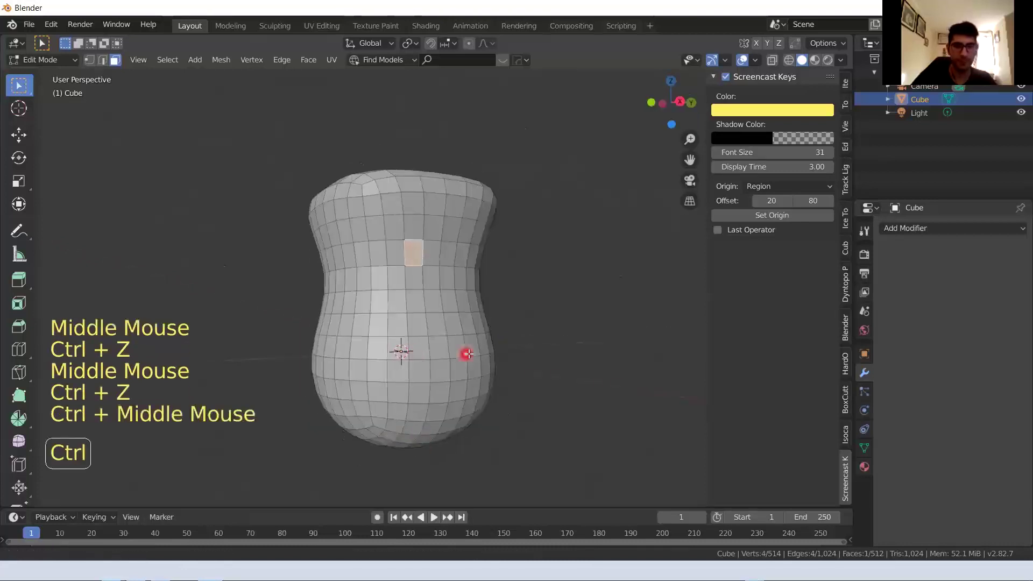
{"action": "key", "text": "ctrl+z"}
{"action": "key", "text": "ctrl+z"}
{"action": "key", "text": "ctrl+z"}
{"action": "key", "text": "ctrl+z"}
{"action": "key", "text": "ctrl+z"}
{"action": "key", "text": "ctrl+z"}
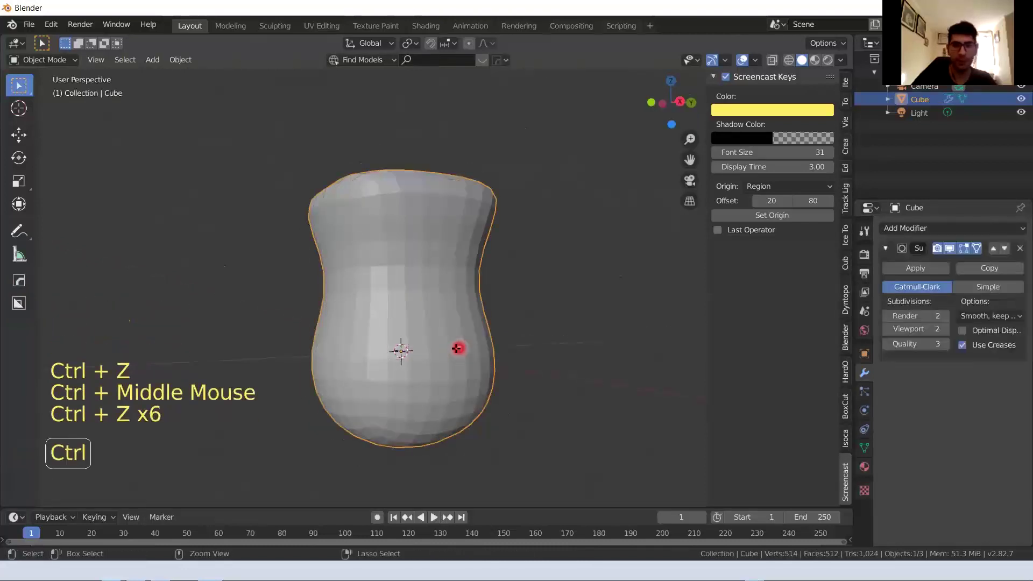
{"action": "middle_click_drag", "start_coordinate": [459, 352], "coordinate": [403, 306]}
{"action": "key", "text": "ctrl+z"}
{"action": "scroll", "coordinate": [398, 330], "scroll_direction": "down", "scroll_amount": 4}
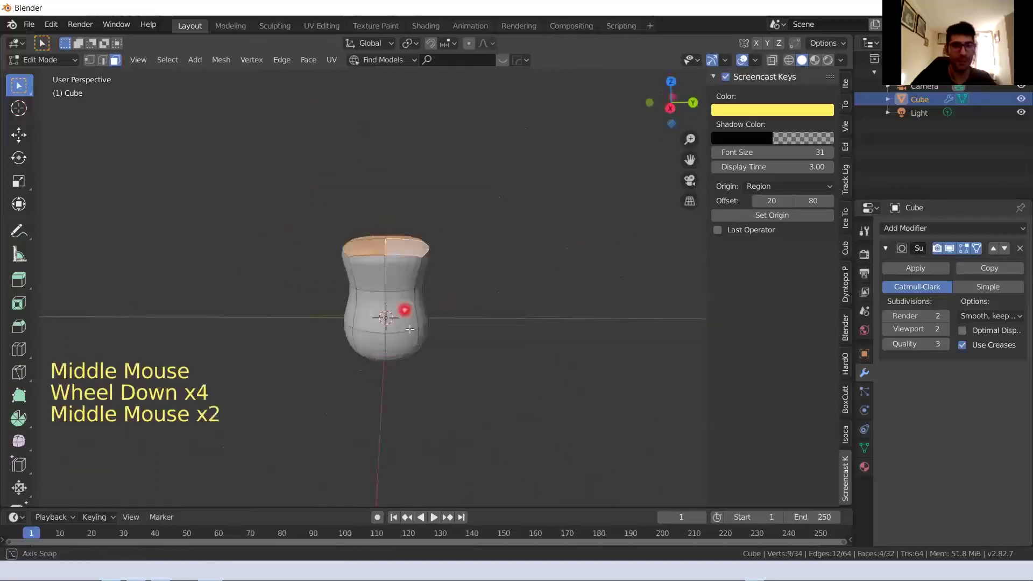
Scale the selected top faces up to widen the flared rim of the mesh
{"action": "scroll", "coordinate": [412, 298], "scroll_direction": "up", "scroll_amount": 3}
{"action": "scroll", "coordinate": [409, 266], "scroll_direction": "up", "scroll_amount": 1}
{"action": "key", "text": "s"}
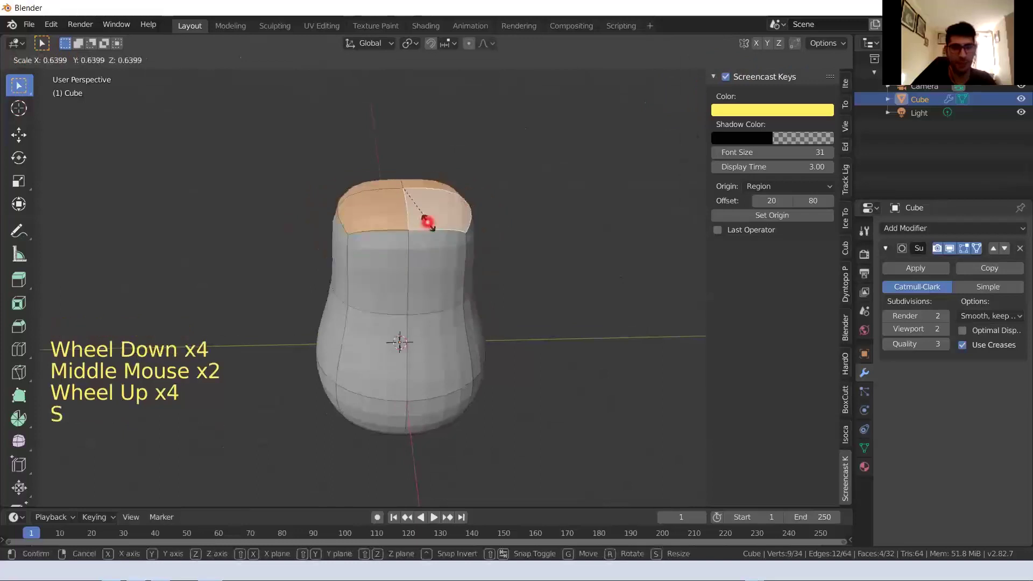
{"action": "left_click", "coordinate": [448, 326]}
Select the four faces that form the underside of the mesh
{"action": "middle_click_drag", "start_coordinate": [449, 325], "coordinate": [392, 304]}
{"action": "scroll", "coordinate": [398, 328], "scroll_direction": "down", "scroll_amount": 2}
{"action": "left_click", "coordinate": [392, 321]}
{"action": "left_click", "coordinate": [363, 331], "text": "shift"}
{"action": "left_click", "coordinate": [383, 278], "text": "shift"}
{"action": "left_click", "coordinate": [406, 339], "text": "shift"}
{"action": "middle_click_drag", "start_coordinate": [406, 339], "coordinate": [445, 370], "text": "shift"}
Try scaling the four bottom faces up to widen the base, and undo the scaling
{"action": "key", "text": "s"}
{"action": "key", "text": "ctrl+z"}
{"action": "scroll", "coordinate": [416, 415], "scroll_direction": "up", "scroll_amount": 1}
{"action": "scroll", "coordinate": [412, 331], "scroll_direction": "up", "scroll_amount": 1}
{"action": "scroll", "coordinate": [412, 331], "scroll_direction": "up", "scroll_amount": 2}
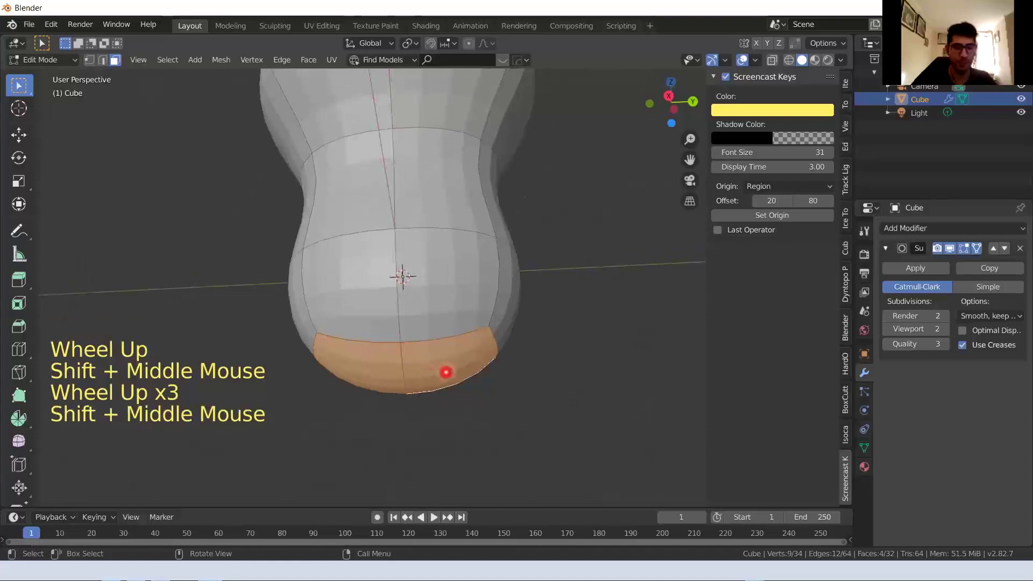
{"action": "key", "text": "s"}
{"action": "left_click", "coordinate": [455, 415]}
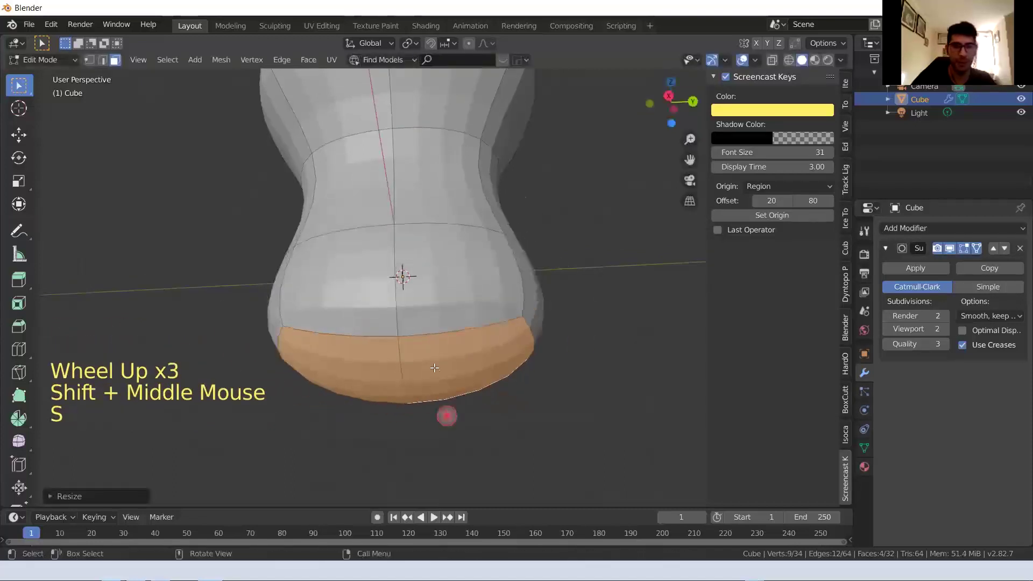
{"action": "key", "text": "ctrl+z"}
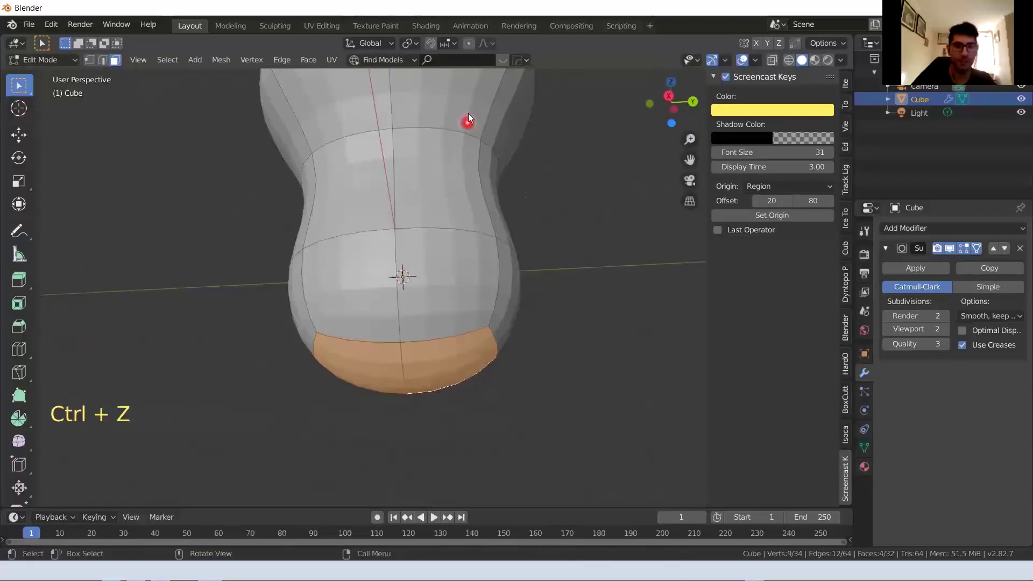
Try scaling the bottom faces up with proportional editing on and its size enlarged to 1.95, and undo the scaling
{"action": "left_click", "coordinate": [472, 45]}
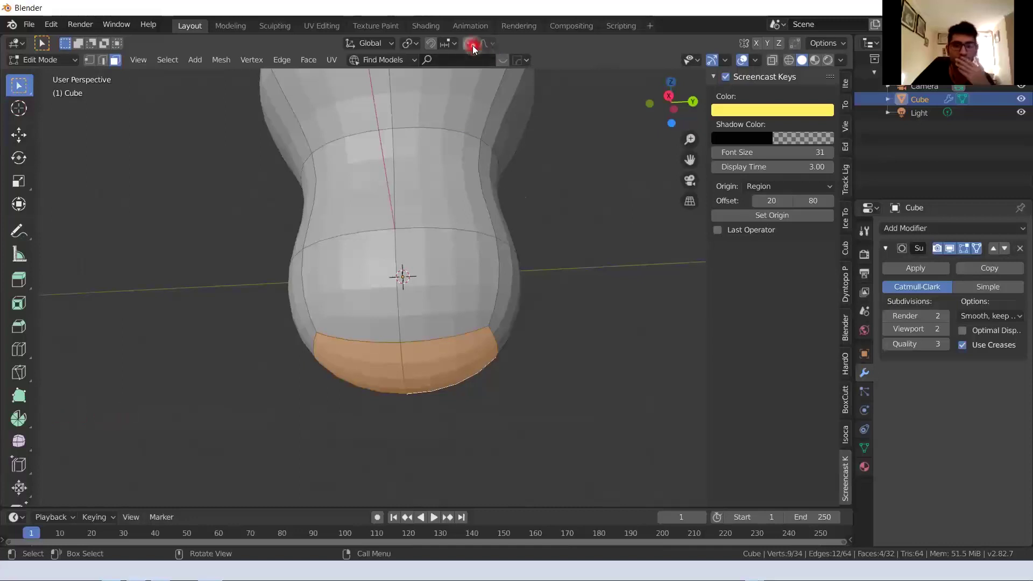
{"action": "left_click", "coordinate": [470, 45]}
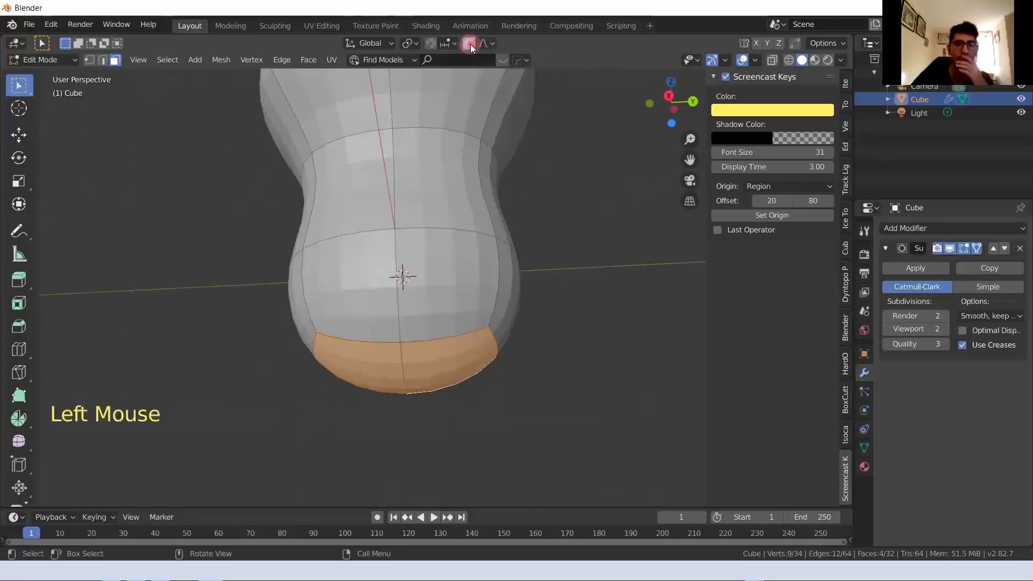
{"action": "scroll", "coordinate": [412, 354], "scroll_direction": "down", "scroll_amount": 4}
{"action": "middle_click_drag", "start_coordinate": [412, 354], "coordinate": [407, 330]}
{"action": "key", "text": "s"}
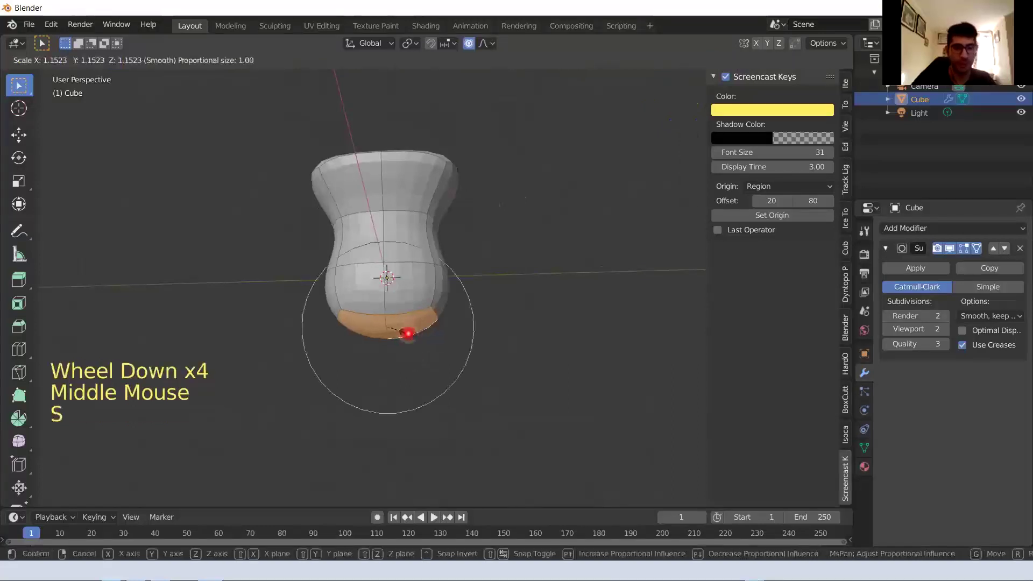
{"action": "scroll", "coordinate": [408, 339], "scroll_direction": "down", "scroll_amount": 2}
{"action": "scroll", "coordinate": [409, 344], "scroll_direction": "down", "scroll_amount": 2}
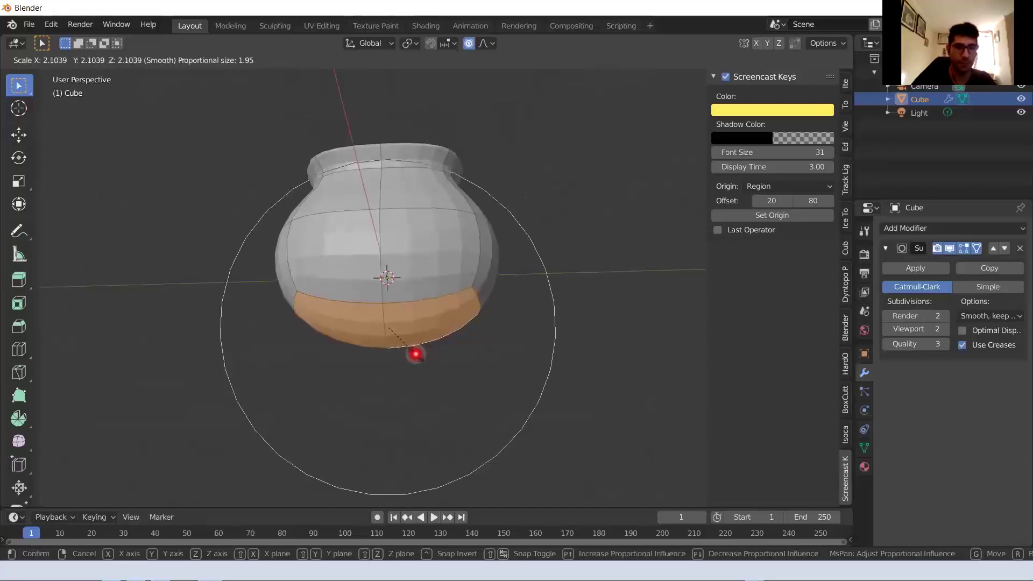
{"action": "left_click", "coordinate": [416, 353]}
{"action": "key", "text": "ctrl+z"}
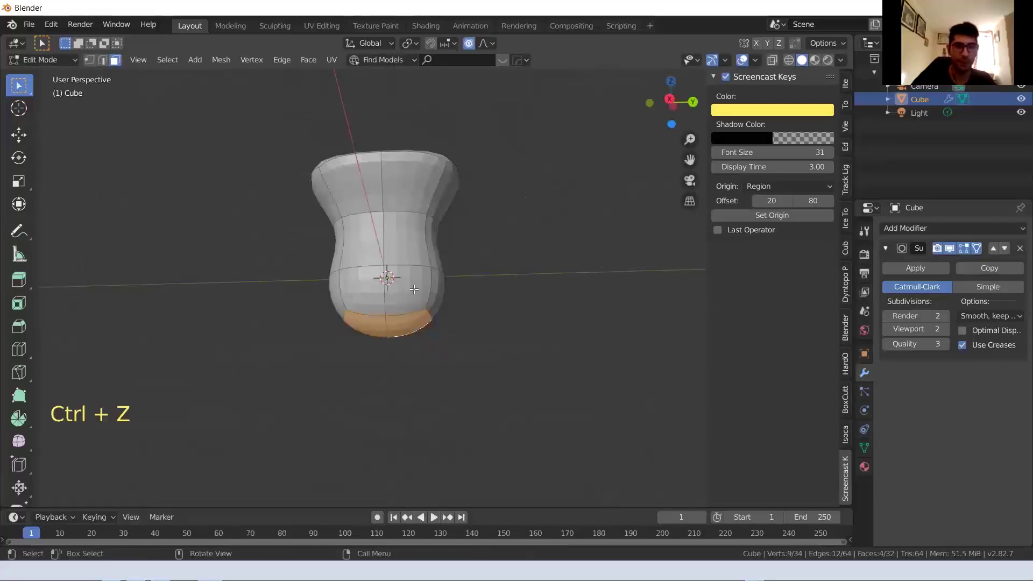
Turn off proportional editing, try scaling only the bottom faces up for comparison, and undo the scaling
{"action": "left_click", "coordinate": [470, 45]}
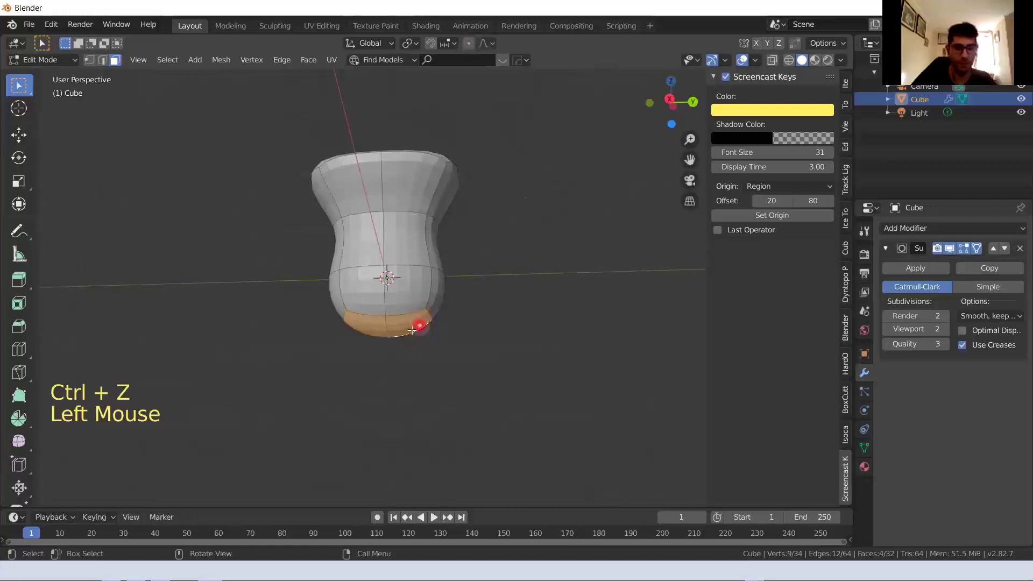
{"action": "key", "text": "s"}
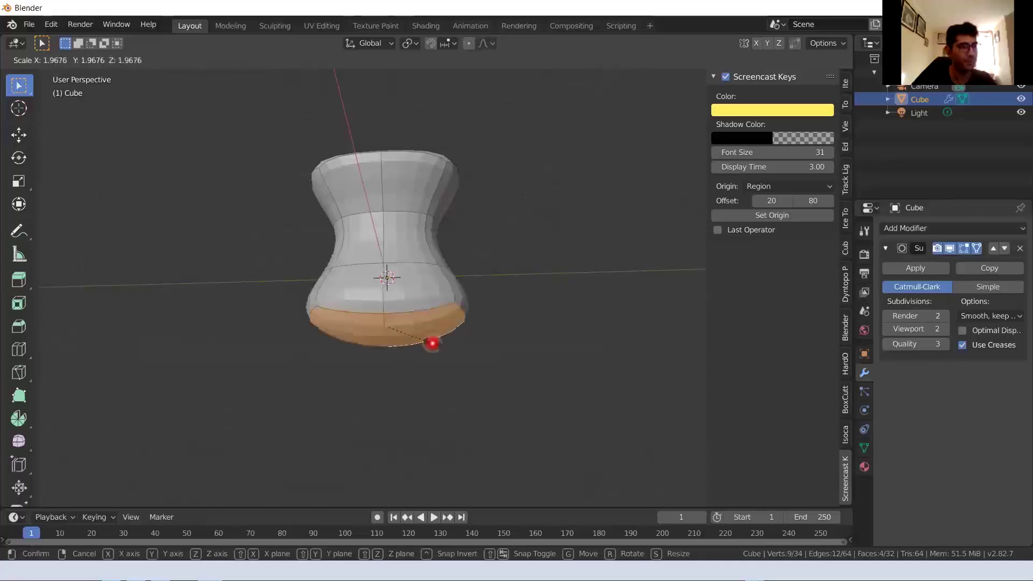
{"action": "left_click", "coordinate": [407, 341]}
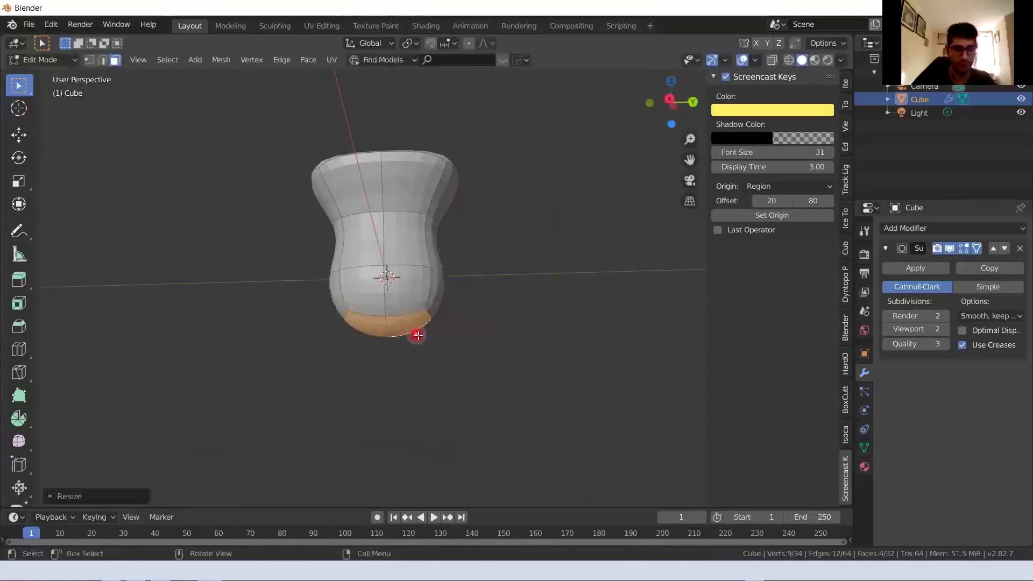
{"action": "key", "text": "ctrl+z"}
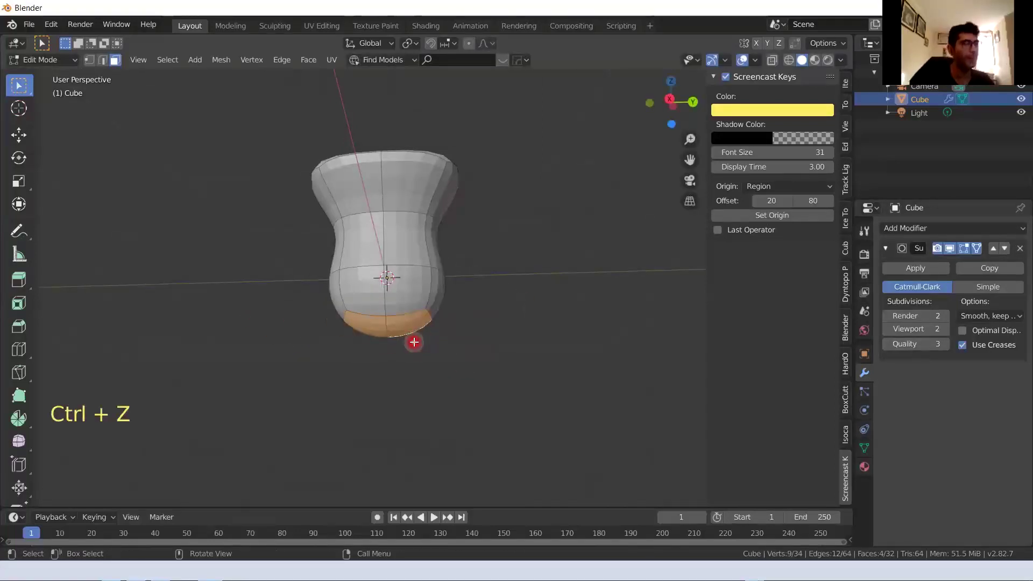
With proportional editing on, scale the bottom faces up and move them down along the Z axis to lengthen the body
{"action": "mouse_move", "coordinate": [414, 342]}
{"action": "middle_mouse_down"}
{"action": "mouse_move", "coordinate": [398, 351]}
{"action": "mouse_move", "coordinate": [445, 353]}
{"action": "mouse_move", "coordinate": [424, 350]}
{"action": "mouse_move", "coordinate": [431, 344]}
{"action": "middle_mouse_up"}
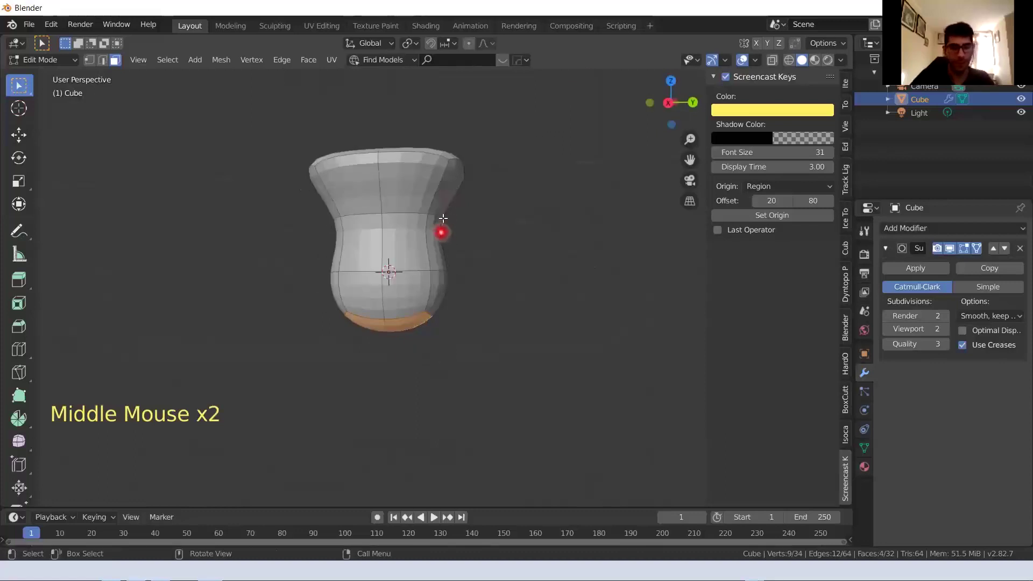
{"action": "left_click", "coordinate": [396, 315]}
{"action": "middle_click_drag", "start_coordinate": [397, 314], "coordinate": [415, 339]}
{"action": "key", "text": "s"}
{"action": "left_click", "coordinate": [412, 327]}
{"action": "key", "text": "g"}
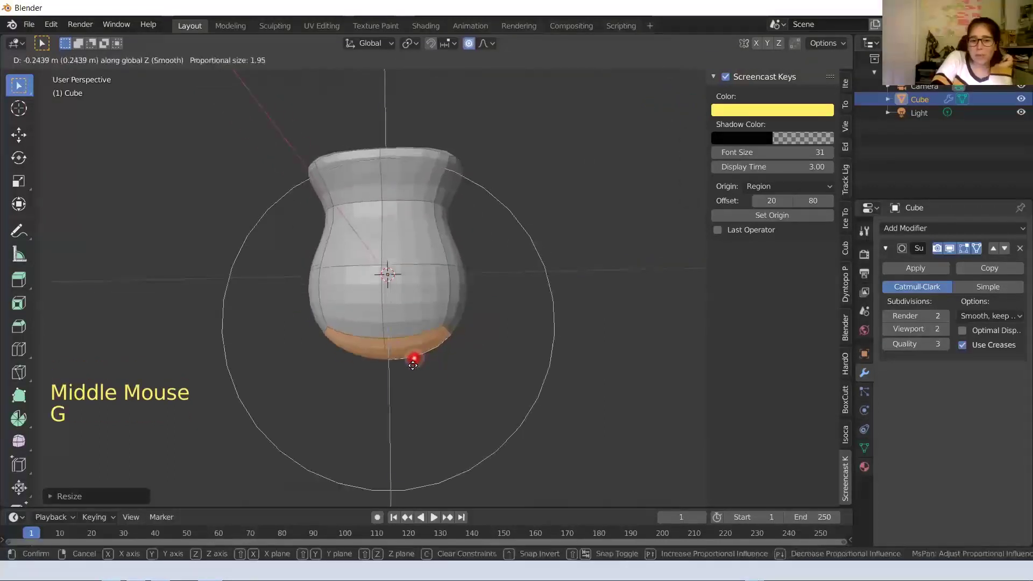
{"action": "left_click", "coordinate": [409, 368]}
{"action": "middle_click_drag", "start_coordinate": [426, 355], "coordinate": [398, 353]}
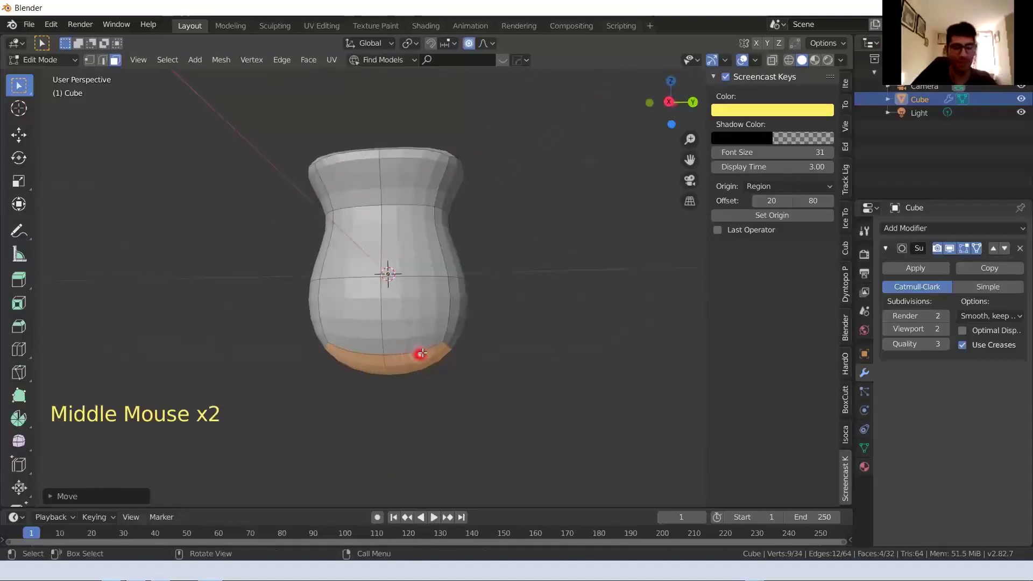
{"action": "key", "text": "b"}
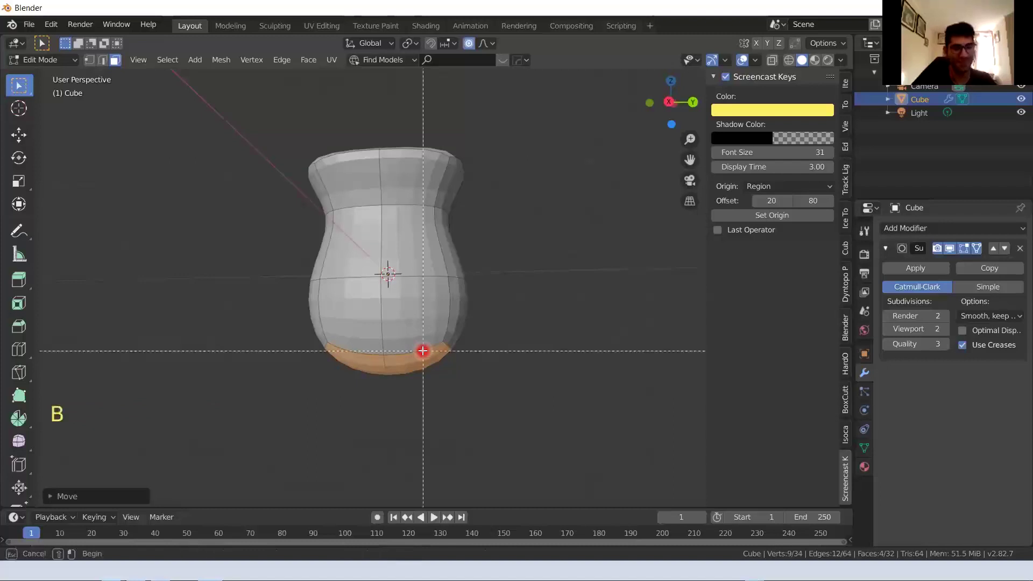
{"action": "middle_click_drag", "start_coordinate": [421, 378], "coordinate": [425, 376]}
{"action": "key", "text": "b"}
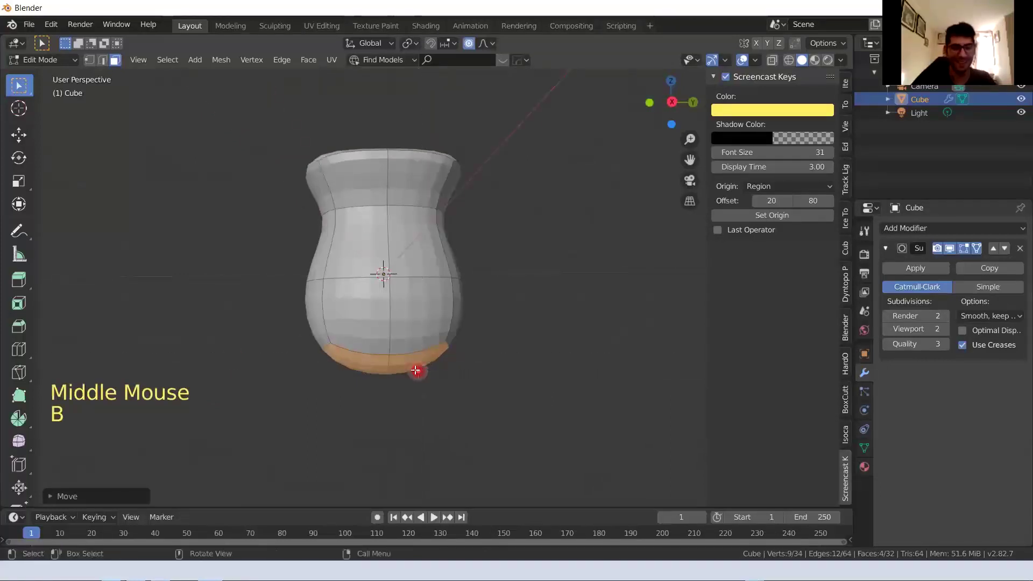
Scale the bottom faces up by about 1.58 with smooth proportional falloff, trying different influence sizes and finishing at 1.77
{"action": "key", "text": "s"}
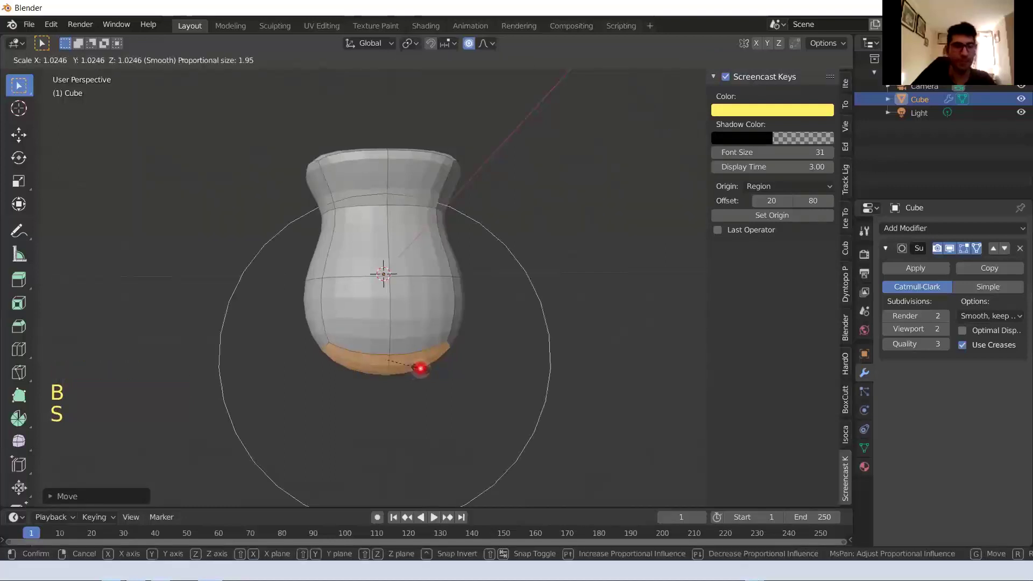
{"action": "scroll", "coordinate": [420, 369], "scroll_direction": "up", "scroll_amount": 3}
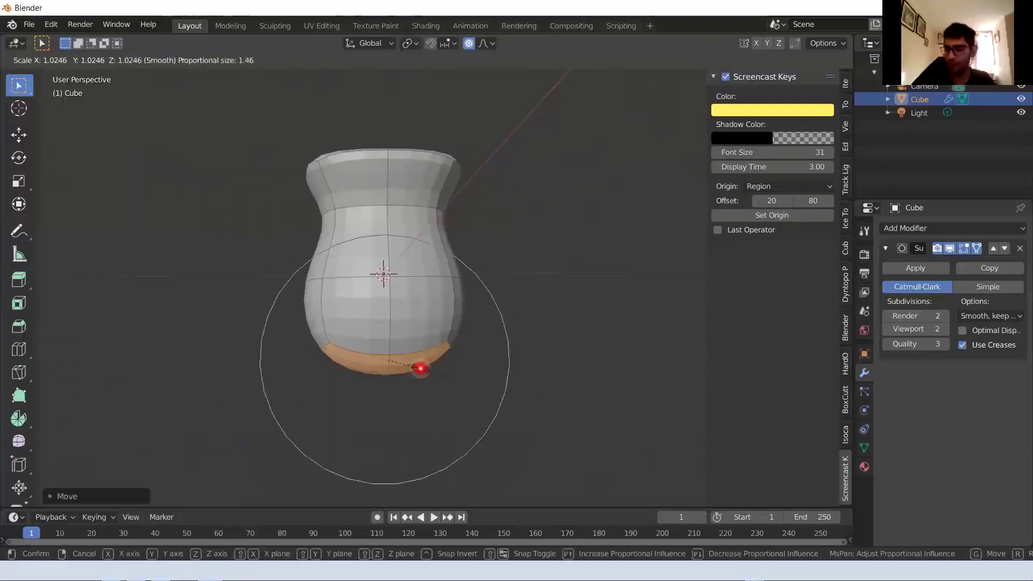
{"action": "scroll", "coordinate": [420, 369], "scroll_direction": "up", "scroll_amount": 10}
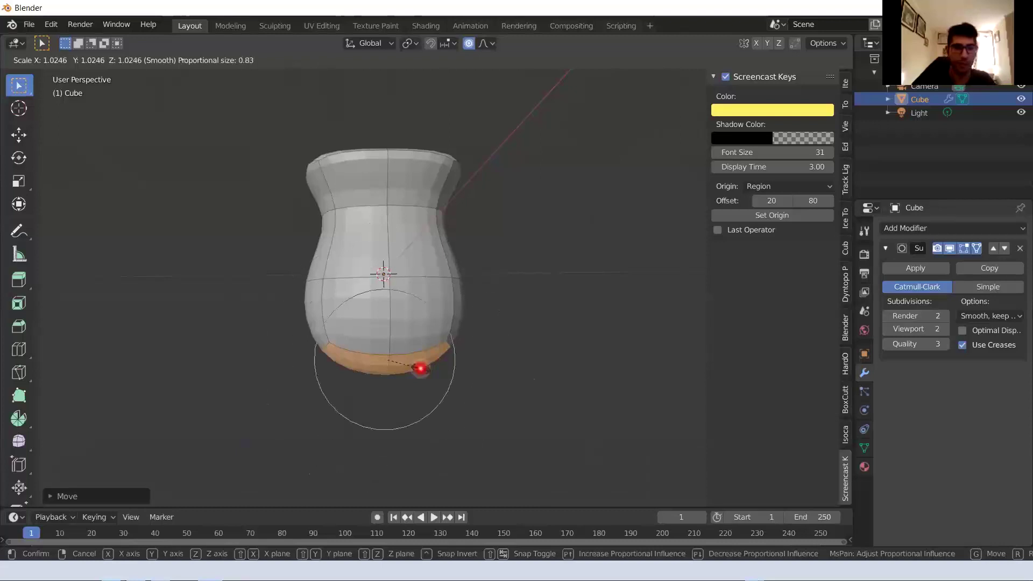
{"action": "scroll", "coordinate": [420, 369], "scroll_direction": "down", "scroll_amount": 9}
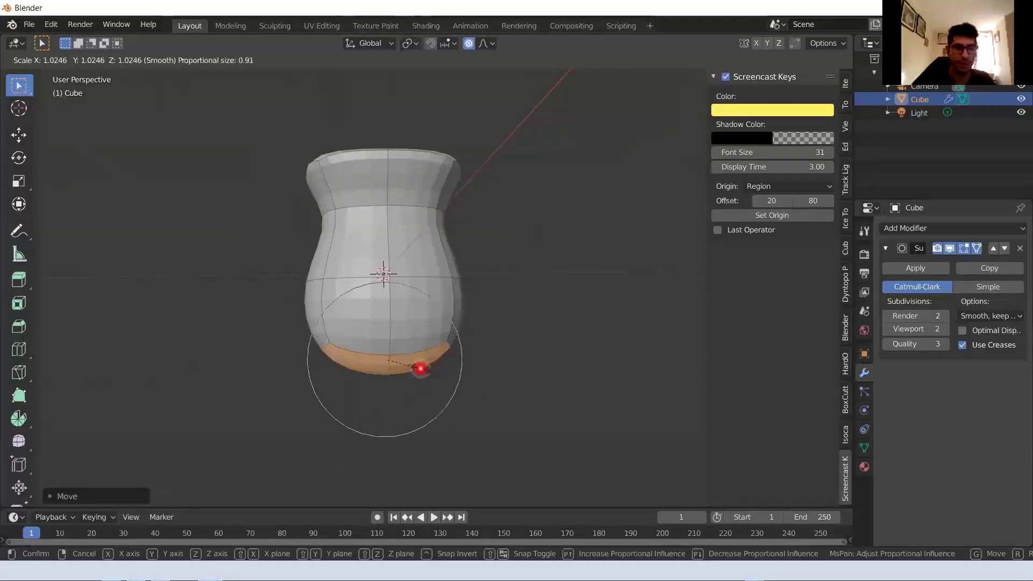
{"action": "scroll", "coordinate": [420, 368], "scroll_direction": "up", "scroll_amount": 5}
{"action": "scroll", "coordinate": [420, 368], "scroll_direction": "down", "scroll_amount": 1}
{"action": "scroll", "coordinate": [420, 369], "scroll_direction": "down", "scroll_amount": 9}
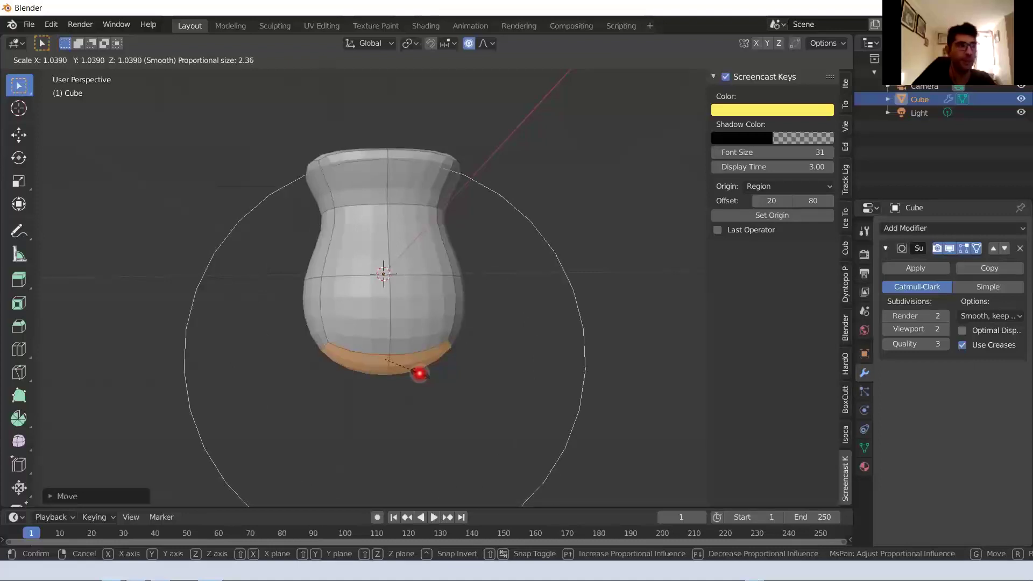
{"action": "scroll", "coordinate": [424, 375], "scroll_direction": "up", "scroll_amount": 7}
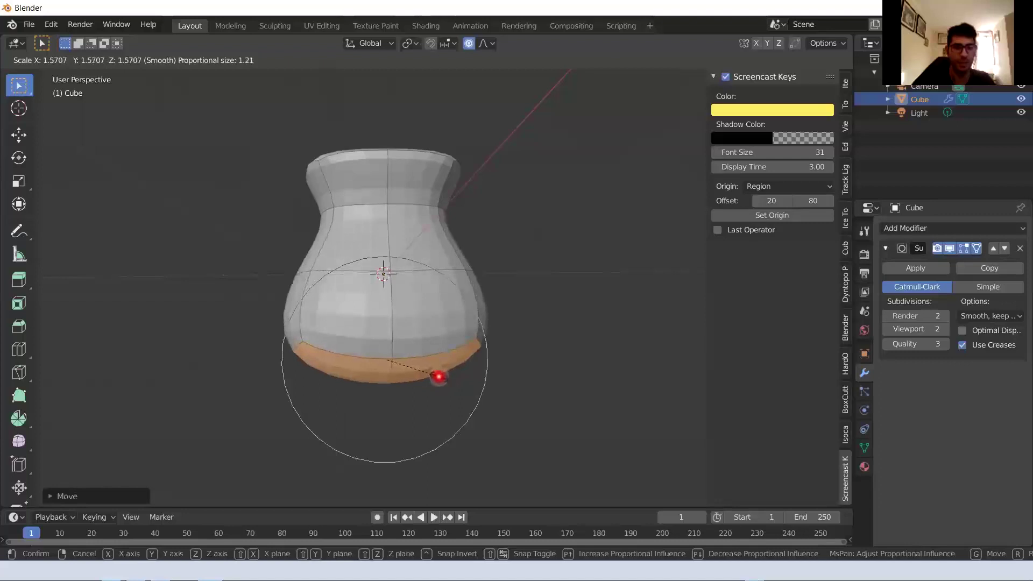
{"action": "scroll", "coordinate": [439, 377], "scroll_direction": "down", "scroll_amount": 4}
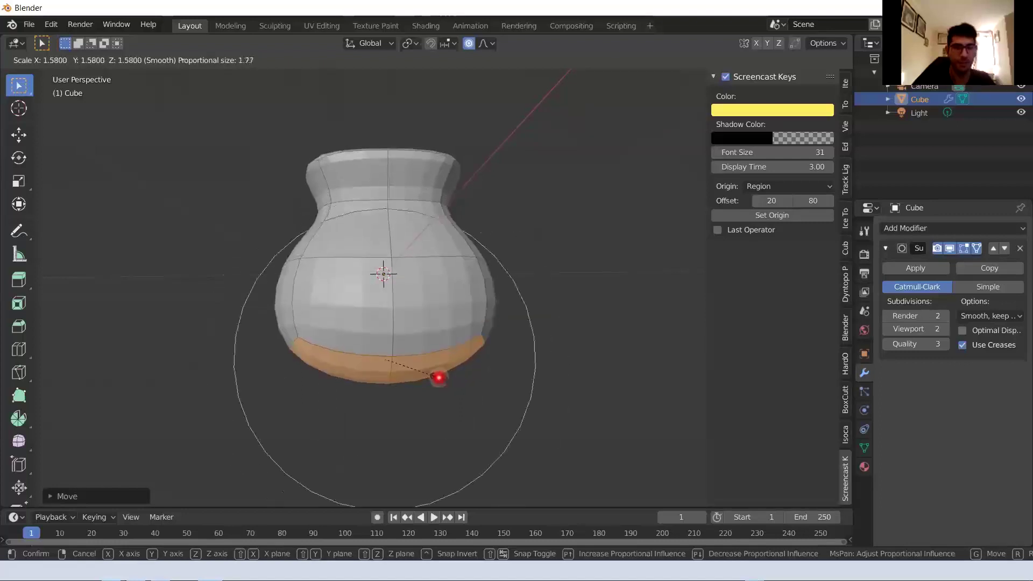
{"action": "left_click", "coordinate": [437, 381]}
Switch to edge selection and select the edge loop around the narrow neck of the vase
{"action": "middle_click_drag", "start_coordinate": [423, 379], "coordinate": [405, 295]}
{"action": "scroll", "coordinate": [357, 316], "scroll_direction": "down", "scroll_amount": 3}
{"action": "scroll", "coordinate": [376, 318], "scroll_direction": "up", "scroll_amount": 3}
{"action": "middle_click_drag", "start_coordinate": [419, 248], "coordinate": [403, 256]}
{"action": "scroll", "coordinate": [398, 258], "scroll_direction": "up", "scroll_amount": 2}
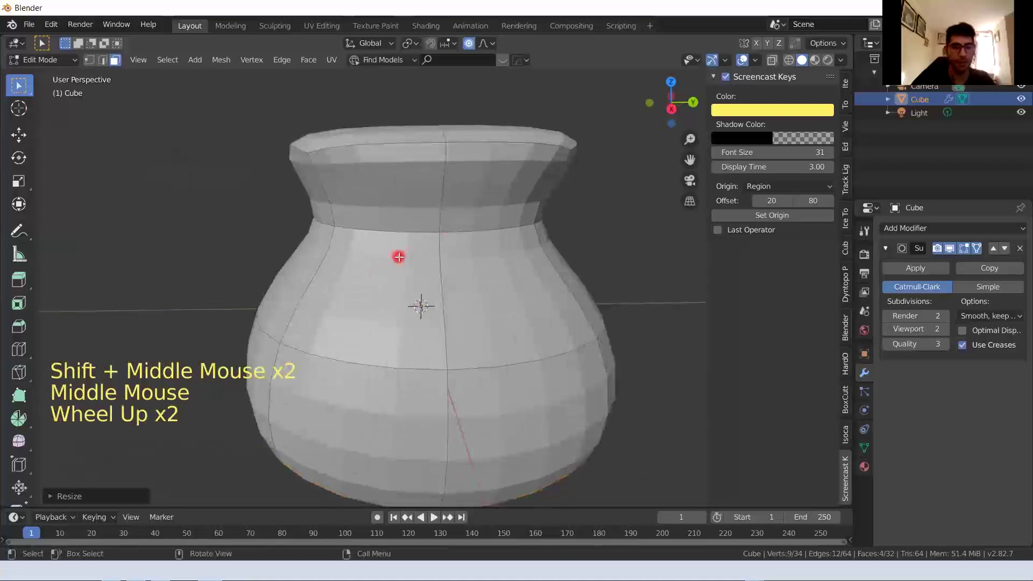
{"action": "key", "text": "3"}
{"action": "key", "text": "2"}
{"action": "left_click", "coordinate": [394, 234]}
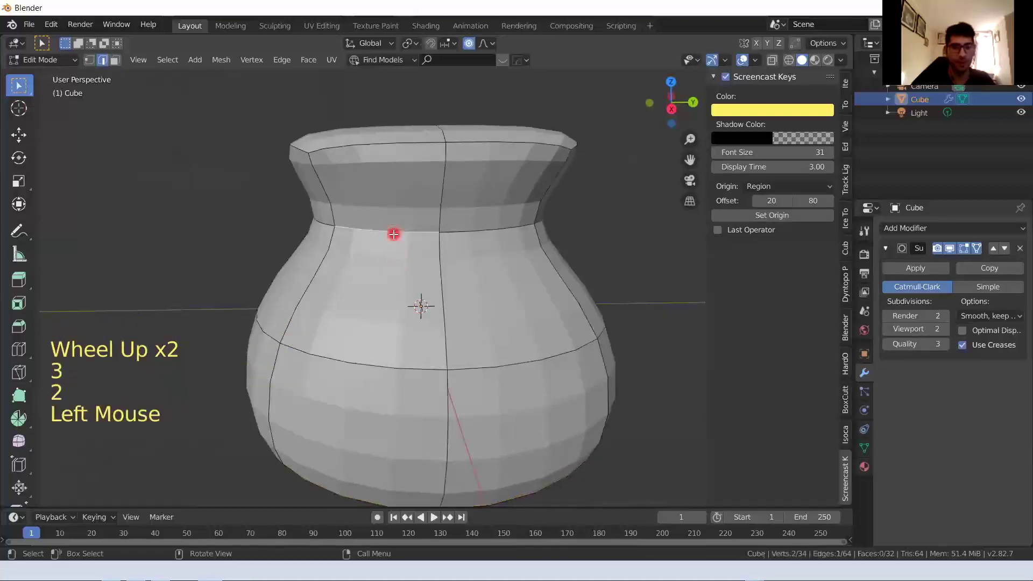
{"action": "left_click", "coordinate": [395, 237], "text": "alt"}
{"action": "middle_click_drag", "start_coordinate": [397, 247], "coordinate": [450, 252]}
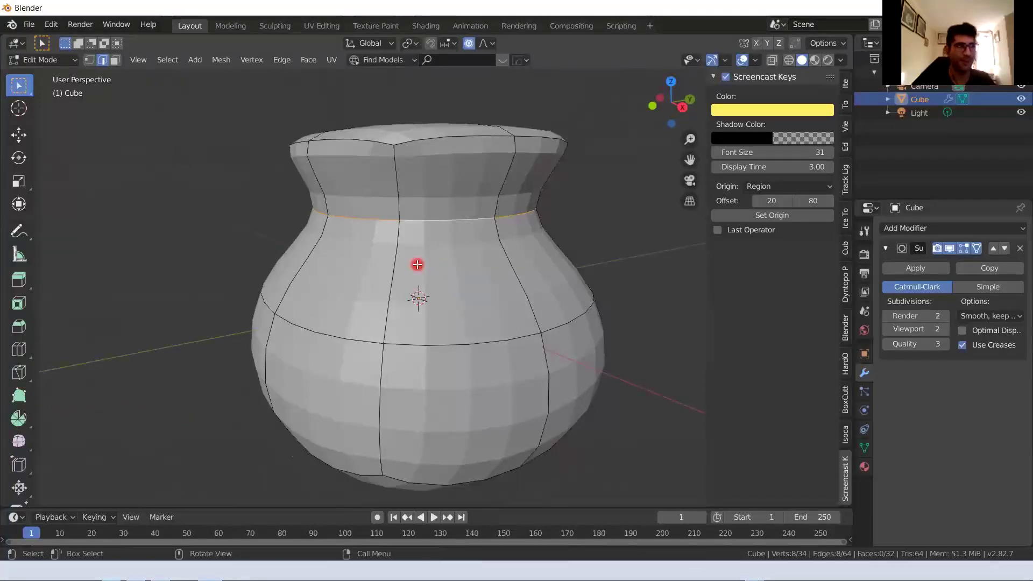
Bevel the neck's edge loop with the Bevel tool using one segment
{"action": "middle_click_drag", "start_coordinate": [431, 226], "coordinate": [415, 224]}
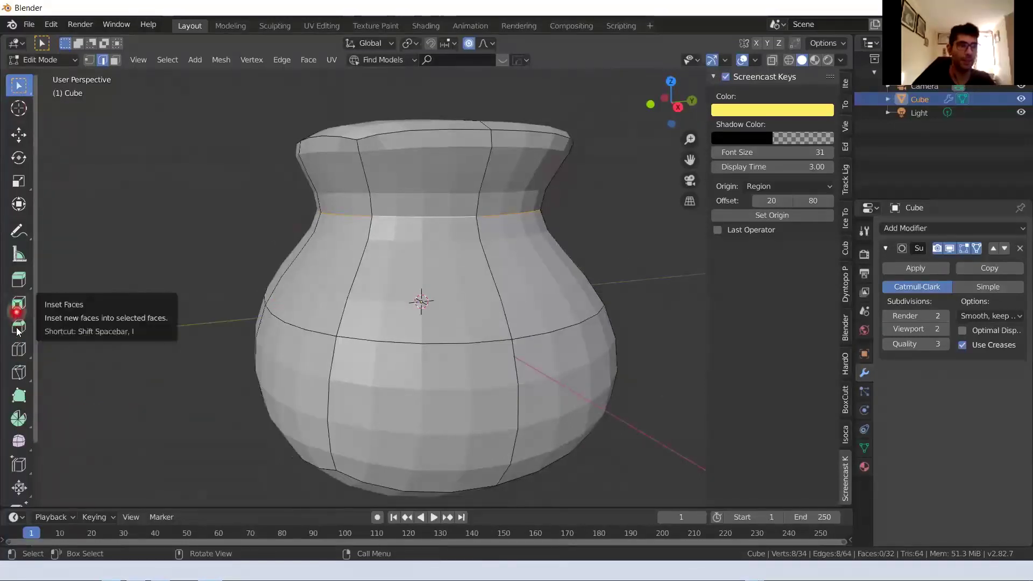
{"action": "left_click", "coordinate": [18, 326]}
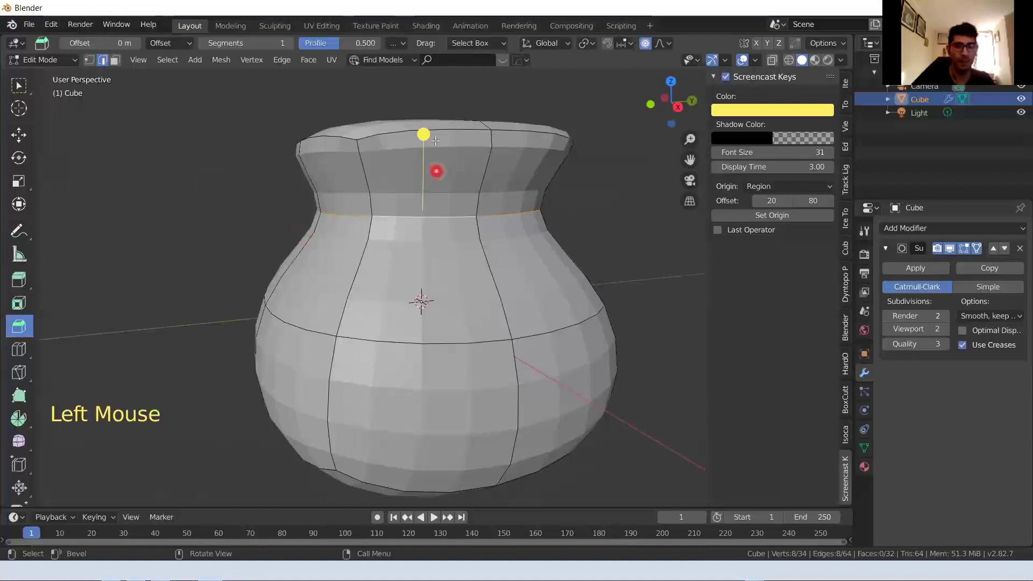
{"action": "left_click_drag", "start_coordinate": [438, 150], "coordinate": [527, 125]}
Switch to vertex selection and select the centre vertex of the vase's top surface
{"action": "middle_click_drag", "start_coordinate": [484, 201], "coordinate": [447, 238]}
{"action": "left_click", "coordinate": [446, 237]}
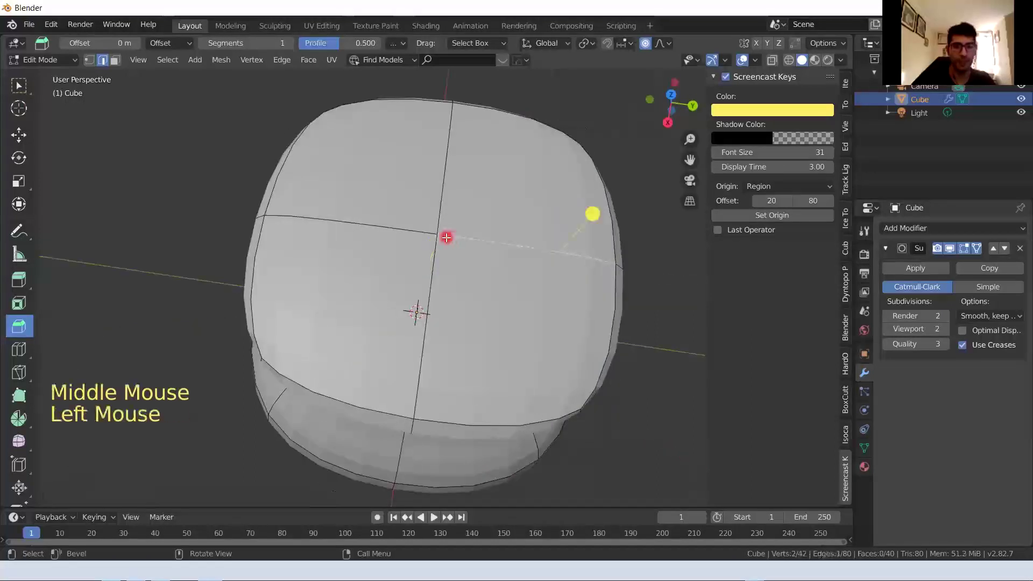
{"action": "left_click", "coordinate": [88, 61]}
{"action": "left_click", "coordinate": [451, 254]}
{"action": "middle_click_drag", "start_coordinate": [452, 254], "coordinate": [474, 274]}
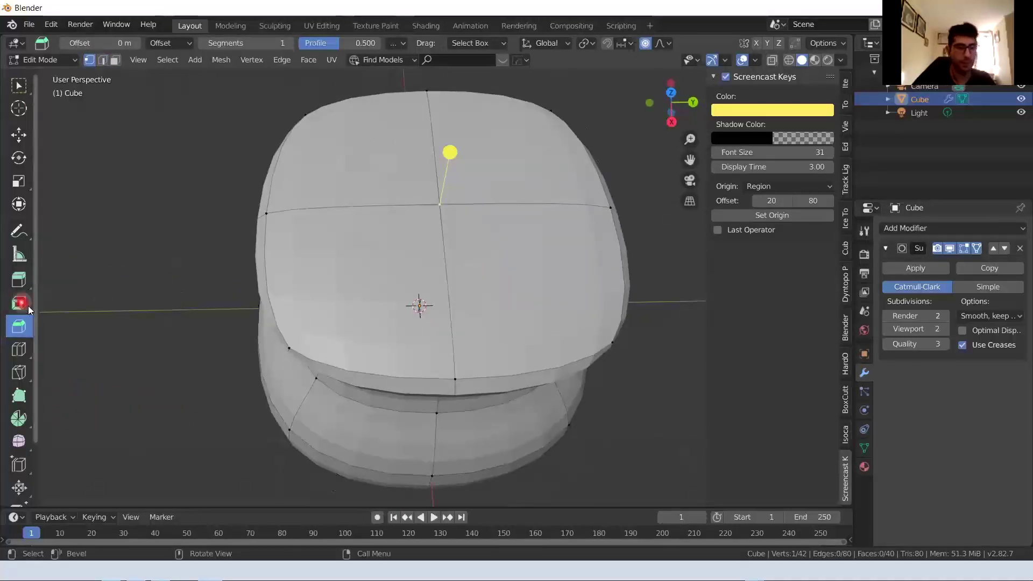
Try insetting the top surface from its centre vertex with the Inset Faces tool
{"action": "left_click", "coordinate": [27, 305]}
{"action": "left_click_drag", "start_coordinate": [456, 157], "coordinate": [472, 132]}
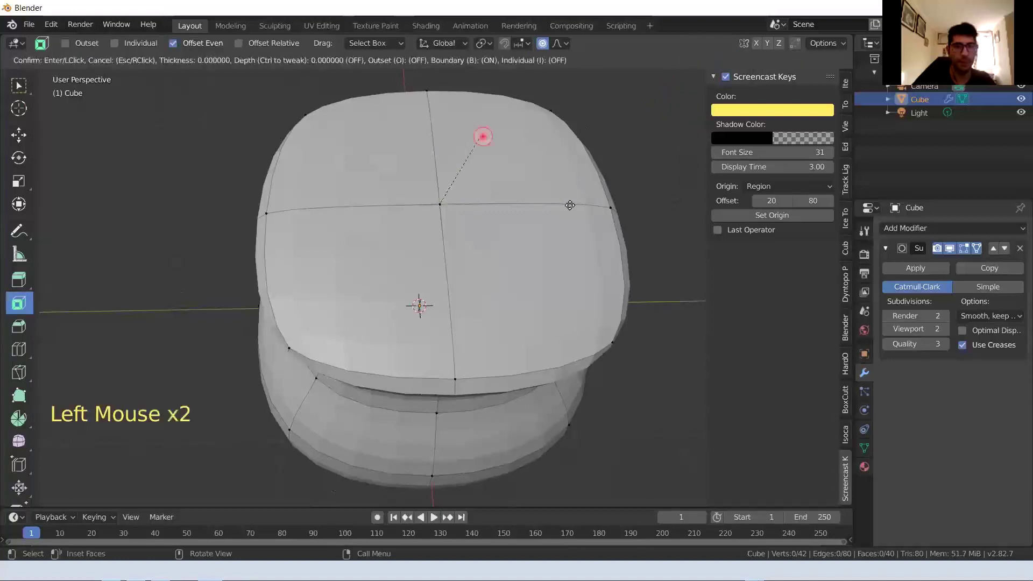
{"action": "left_click", "coordinate": [592, 211]}
{"action": "mouse_move", "coordinate": [392, 324]}
{"action": "middle_mouse_down"}
{"action": "mouse_move", "coordinate": [183, 458]}
{"action": "mouse_move", "coordinate": [205, 425]}
{"action": "middle_mouse_up"}
{"action": "scroll", "coordinate": [344, 359], "scroll_direction": "down", "scroll_amount": 2}
Bevel the centre vertex of the top surface with an offset of about 0.567 m and Vertex Only enabled
{"action": "left_click", "coordinate": [218, 311]}
{"action": "left_click", "coordinate": [421, 207]}
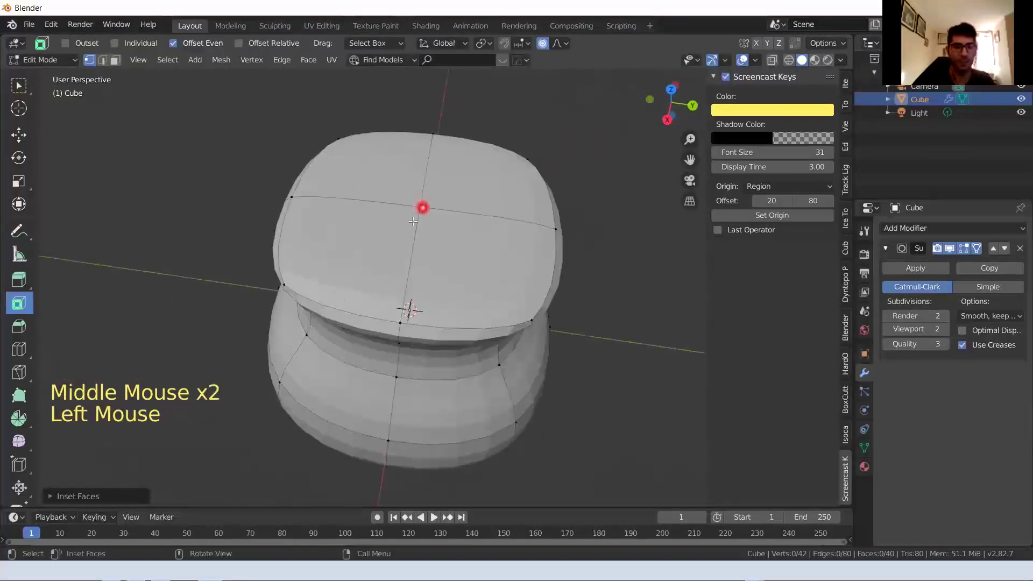
{"action": "middle_click_drag", "start_coordinate": [426, 125], "coordinate": [390, 244]}
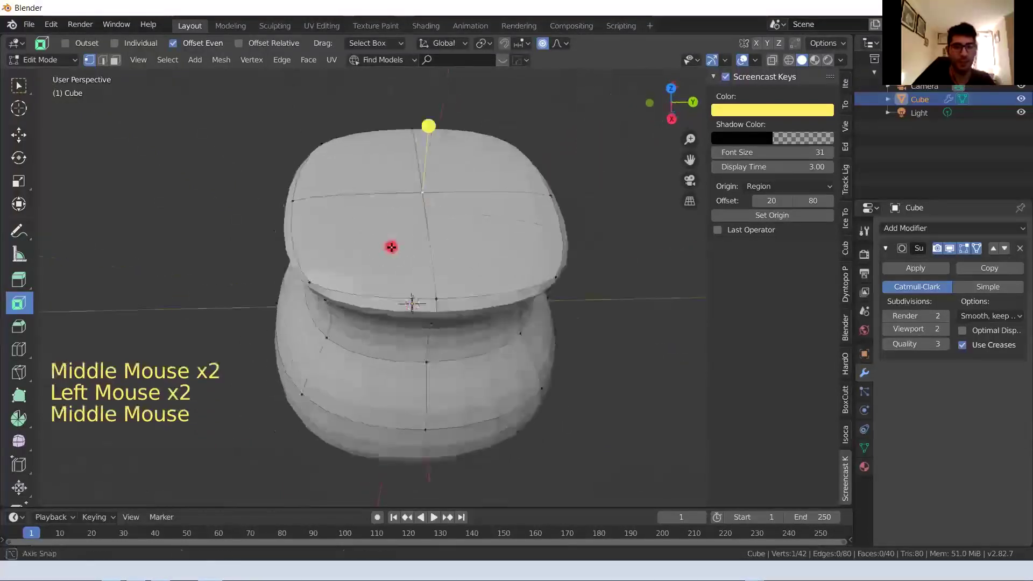
{"action": "left_click", "coordinate": [18, 326]}
{"action": "left_click_drag", "start_coordinate": [428, 127], "coordinate": [443, 115]}
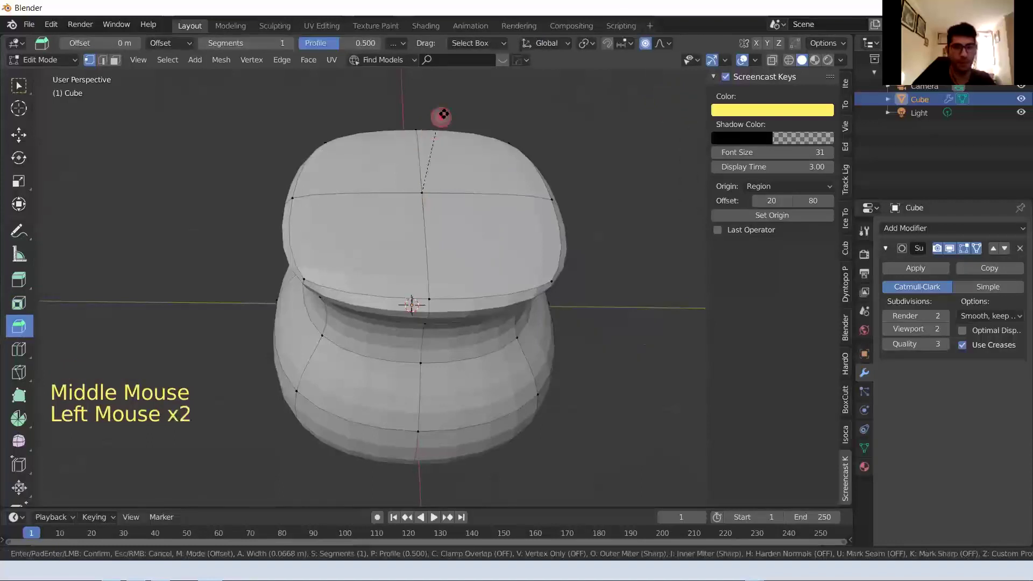
{"action": "middle_click_drag", "start_coordinate": [391, 249], "coordinate": [330, 298]}
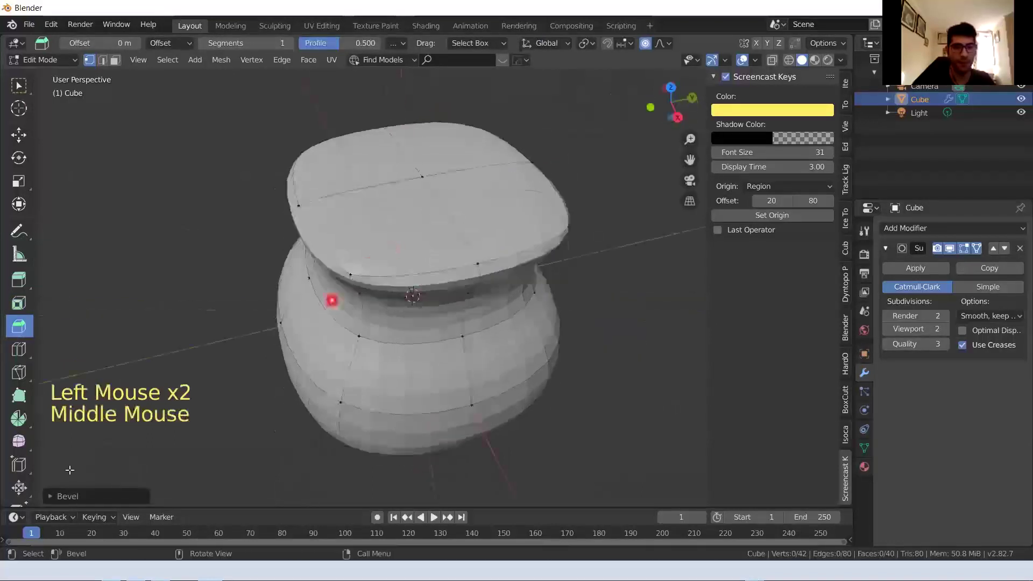
{"action": "left_click", "coordinate": [53, 496]}
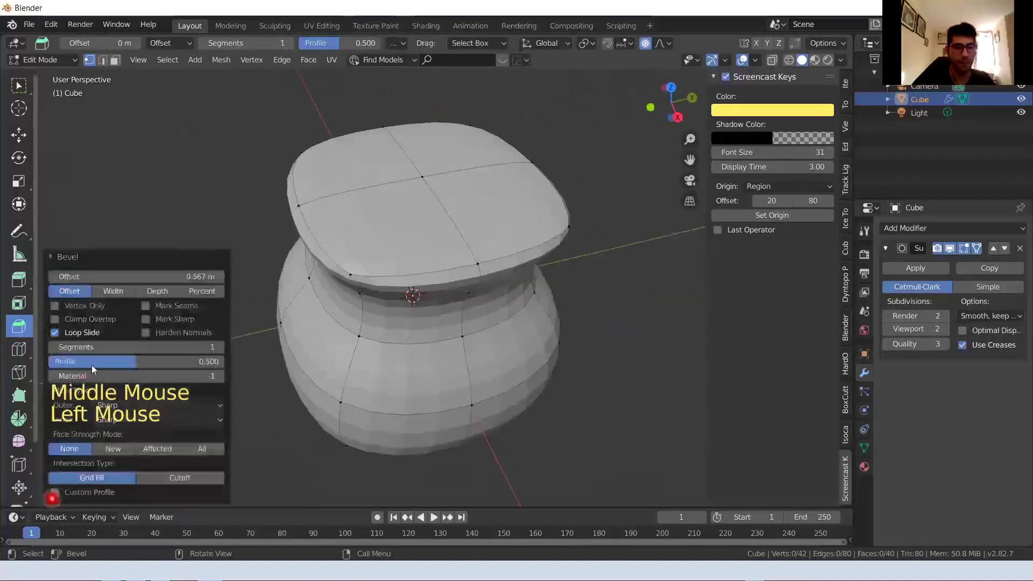
{"action": "left_click", "coordinate": [55, 308]}
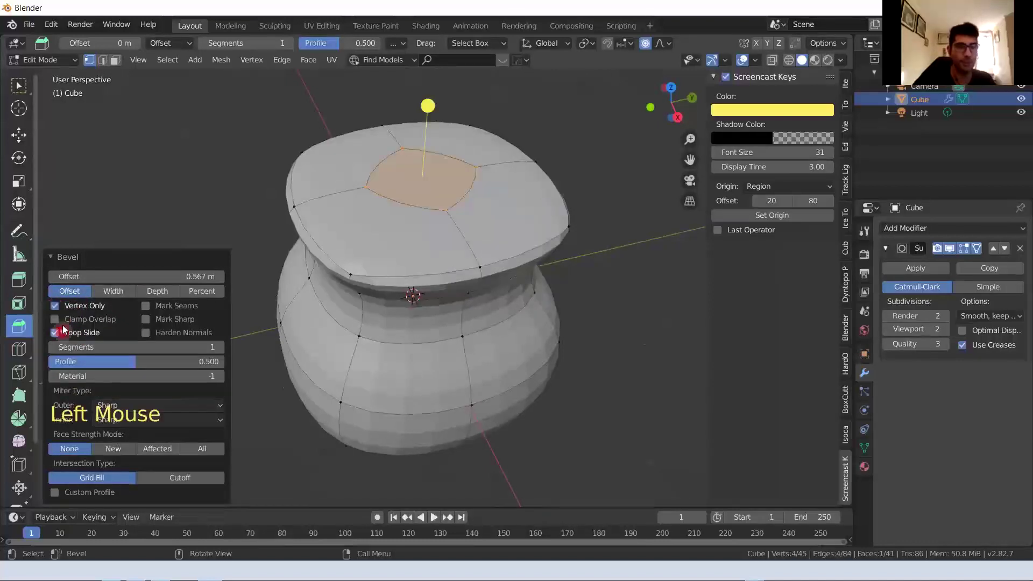
Compare the bevel on the vase's top surface with Vertex Only switched off and on again
{"action": "left_click", "coordinate": [55, 307]}
{"action": "left_click", "coordinate": [55, 307]}
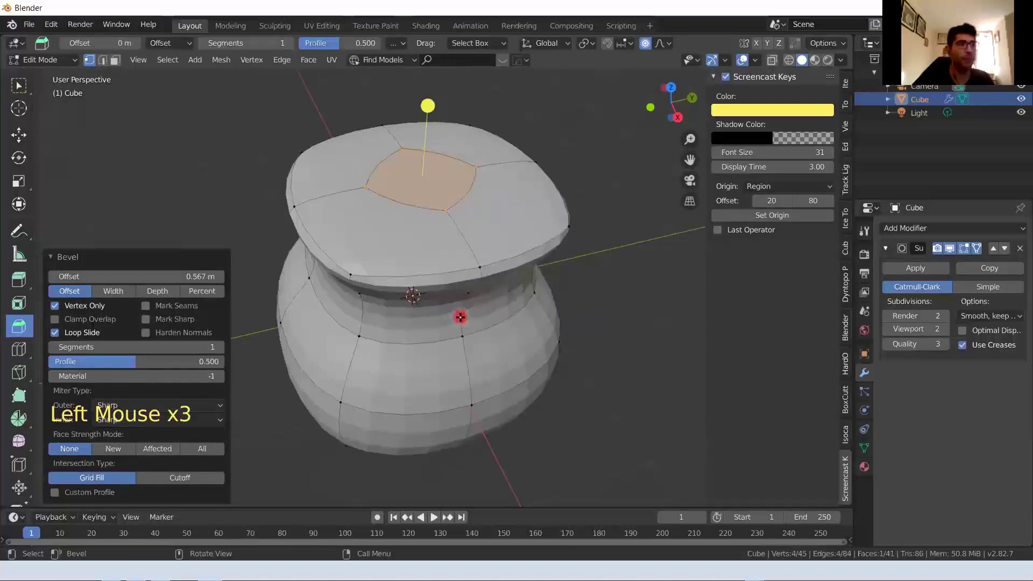
{"action": "middle_click_drag", "start_coordinate": [438, 296], "coordinate": [434, 319]}
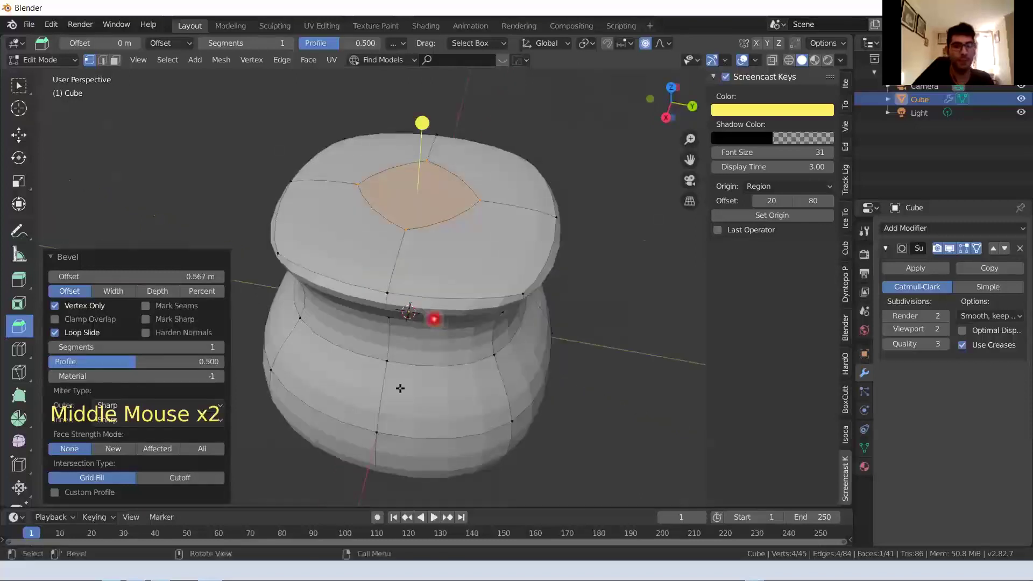
Try beveling a single vertex on the vase's lower body by about 0.495 m with Vertex Only enabled
{"action": "left_click", "coordinate": [375, 437]}
{"action": "left_click", "coordinate": [366, 454]}
{"action": "middle_click_drag", "start_coordinate": [366, 454], "coordinate": [458, 368]}
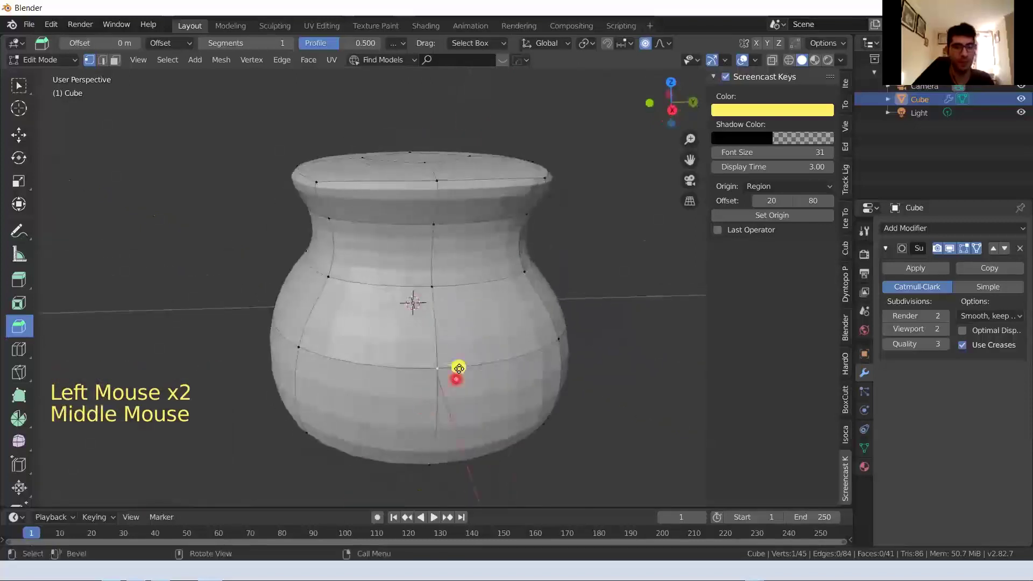
{"action": "left_click", "coordinate": [534, 369]}
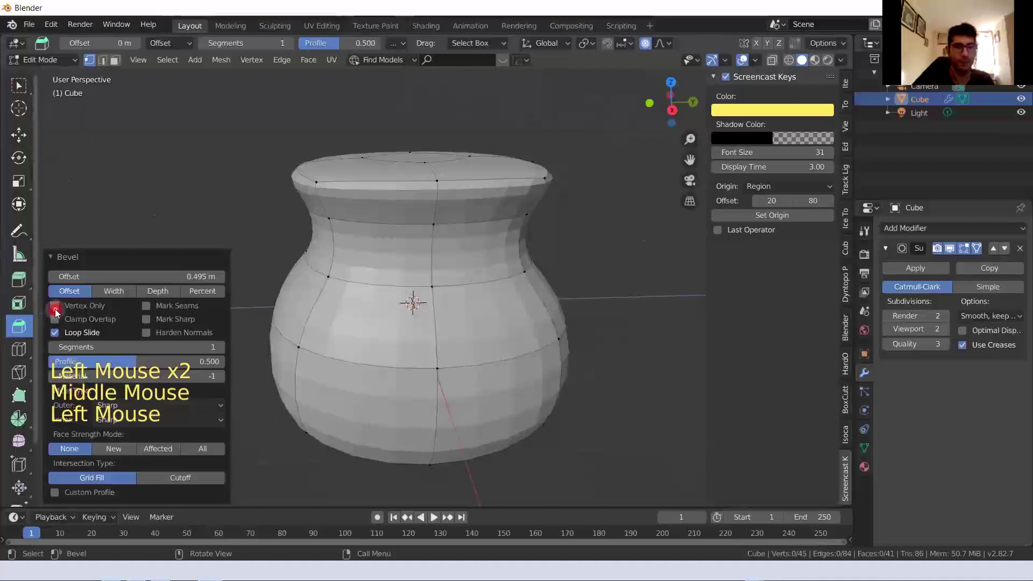
{"action": "left_click", "coordinate": [56, 305]}
{"action": "middle_click_drag", "start_coordinate": [480, 452], "coordinate": [454, 429]}
{"action": "key", "text": "ctrl+z"}
Switch to face selection and select the four-sided face in the middle of the vase's top
{"action": "middle_click_drag", "start_coordinate": [453, 375], "coordinate": [394, 337]}
{"action": "left_click", "coordinate": [398, 318]}
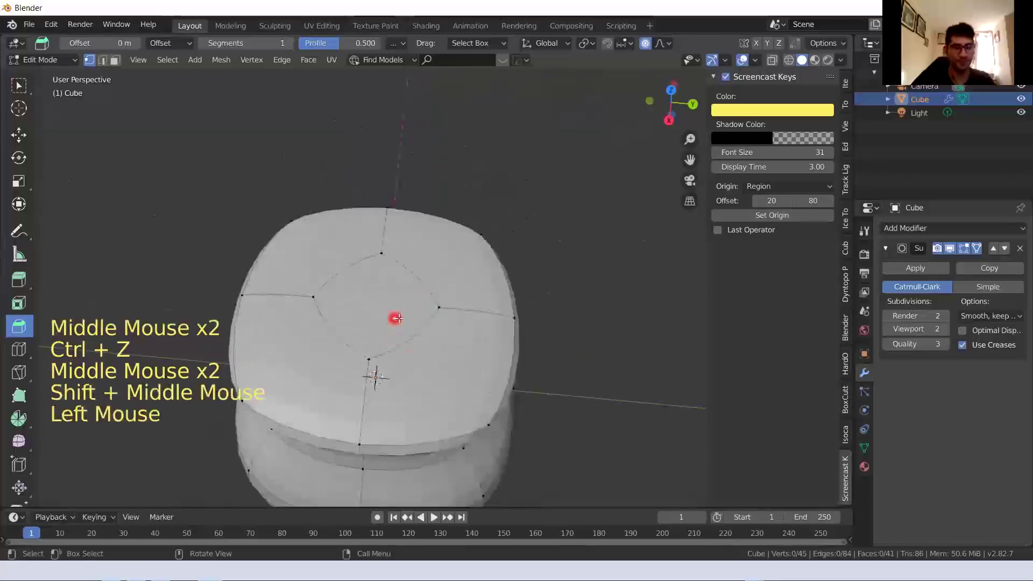
{"action": "key", "text": "e"}
{"action": "left_click", "coordinate": [373, 306]}
{"action": "key", "text": "2"}
{"action": "left_click", "coordinate": [372, 303]}
{"action": "key", "text": "3"}
{"action": "left_click", "coordinate": [366, 319]}
Try moving the top's centre face downward with proportional editing enabled
{"action": "middle_click_drag", "start_coordinate": [366, 319], "coordinate": [373, 272]}
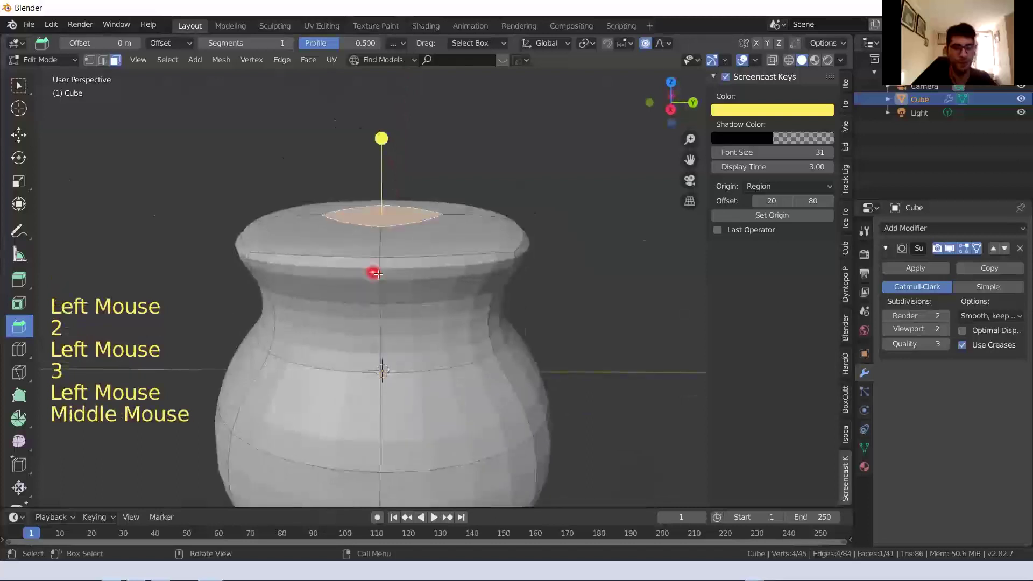
{"action": "key", "text": "g"}
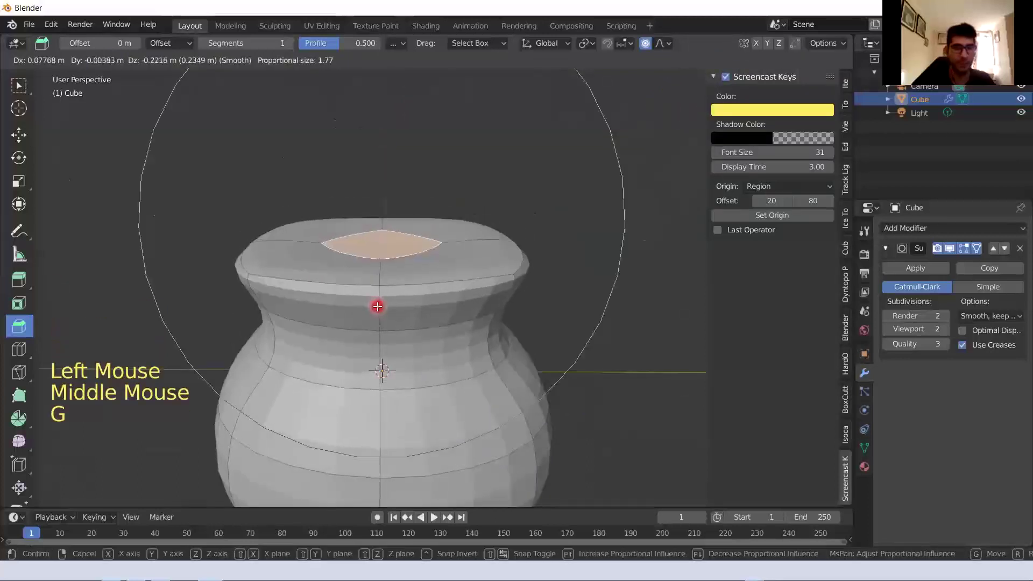
{"action": "key", "text": "ctrl+z"}
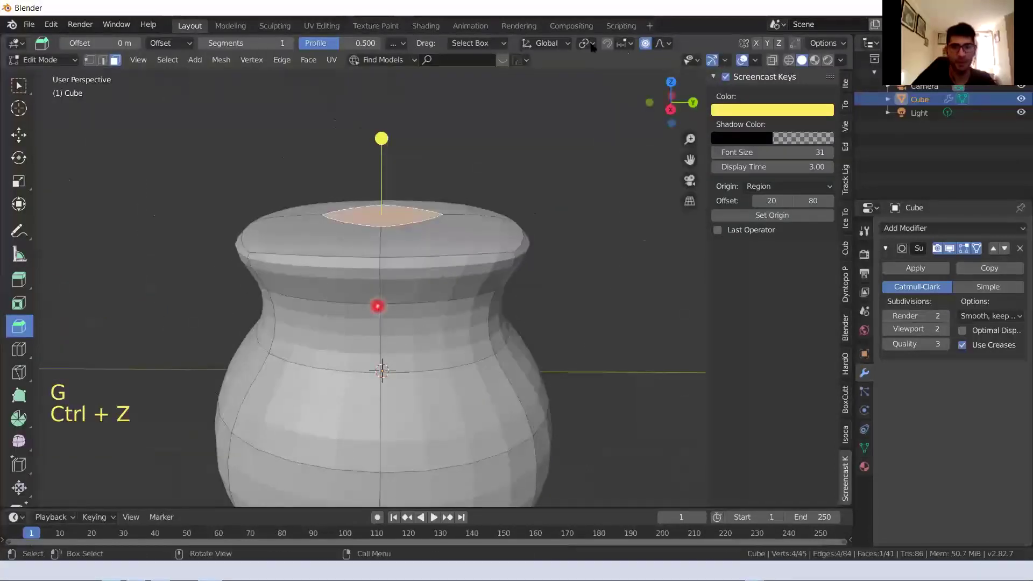
Turn off proportional editing and extrude the top's centre face about 1.61 m down into the vase
{"action": "left_click", "coordinate": [645, 43]}
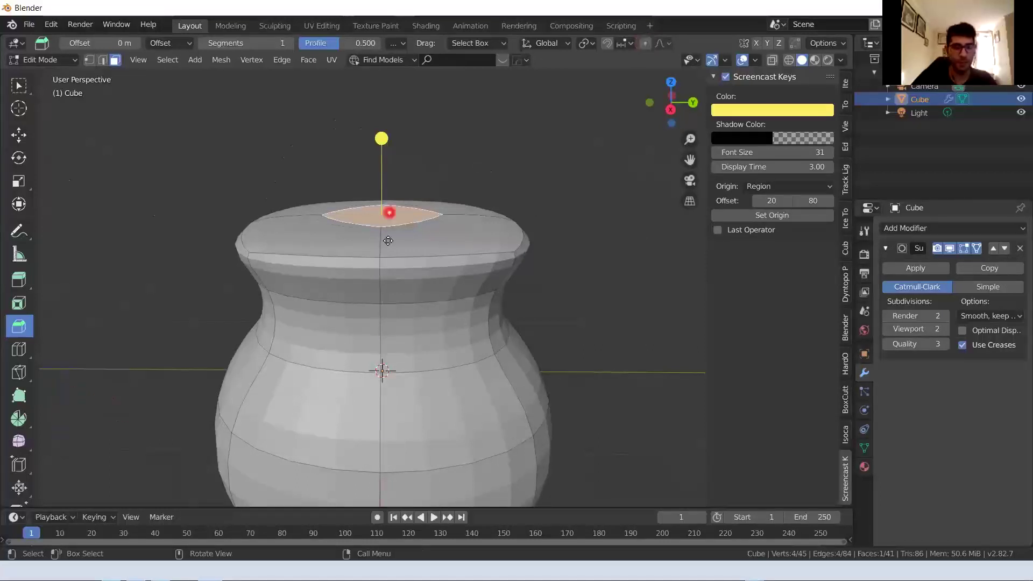
{"action": "key", "text": "e"}
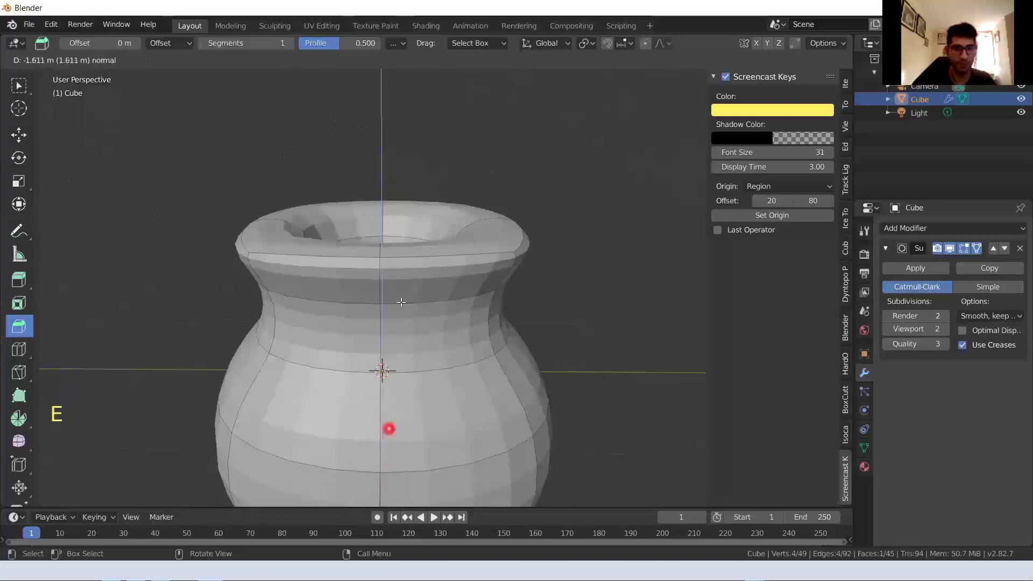
{"action": "left_click", "coordinate": [383, 339]}
Switch the viewport to wireframe shading so the vase's inner cavity can be edited
{"action": "middle_click_drag", "start_coordinate": [383, 339], "coordinate": [402, 284]}
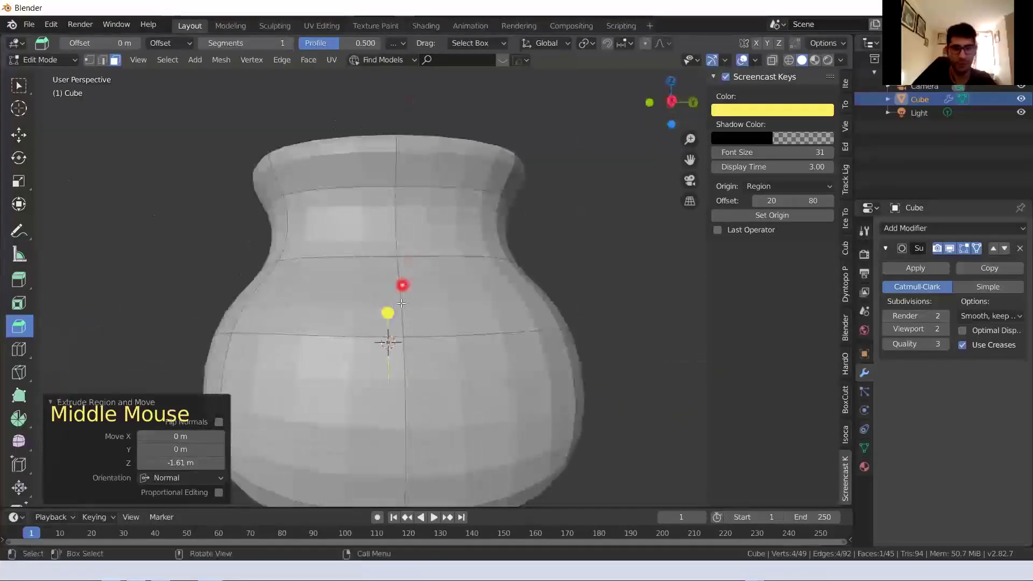
{"action": "scroll", "coordinate": [403, 304], "scroll_direction": "down", "scroll_amount": 2}
{"action": "key", "text": "z"}
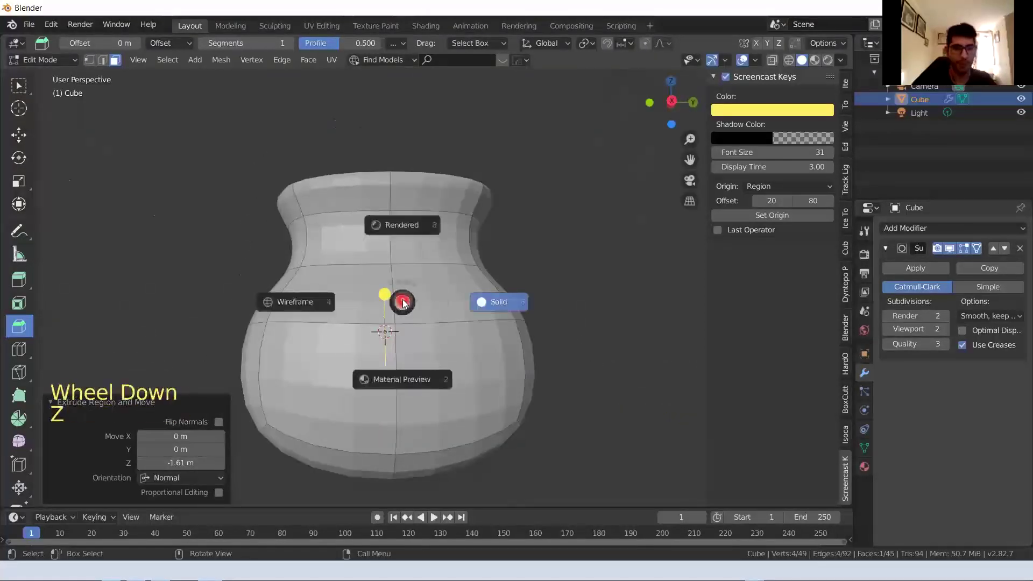
{"action": "middle_click_drag", "start_coordinate": [466, 264], "coordinate": [464, 272]}
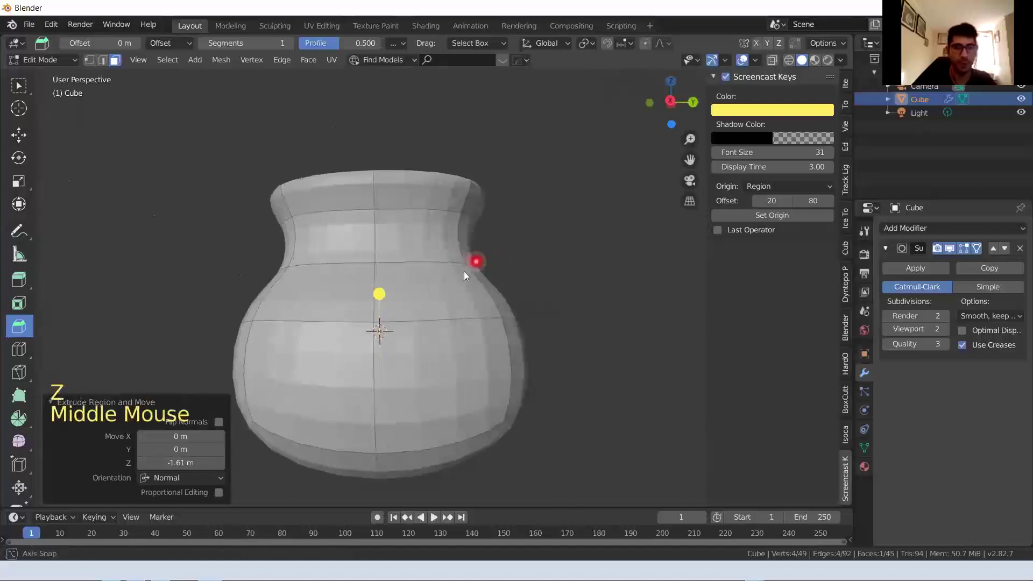
{"action": "key", "text": "z"}
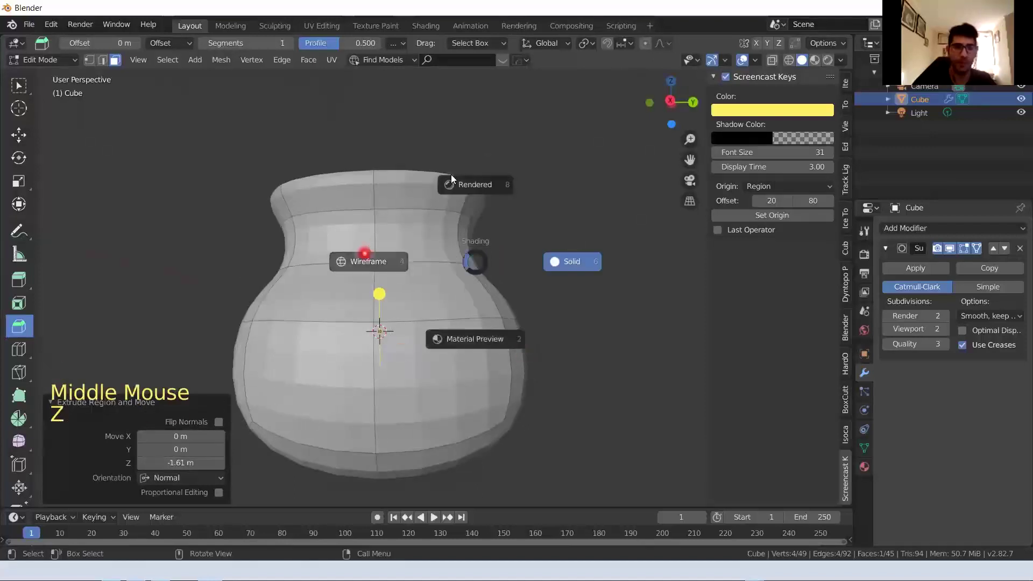
{"action": "key", "text": "Escape"}
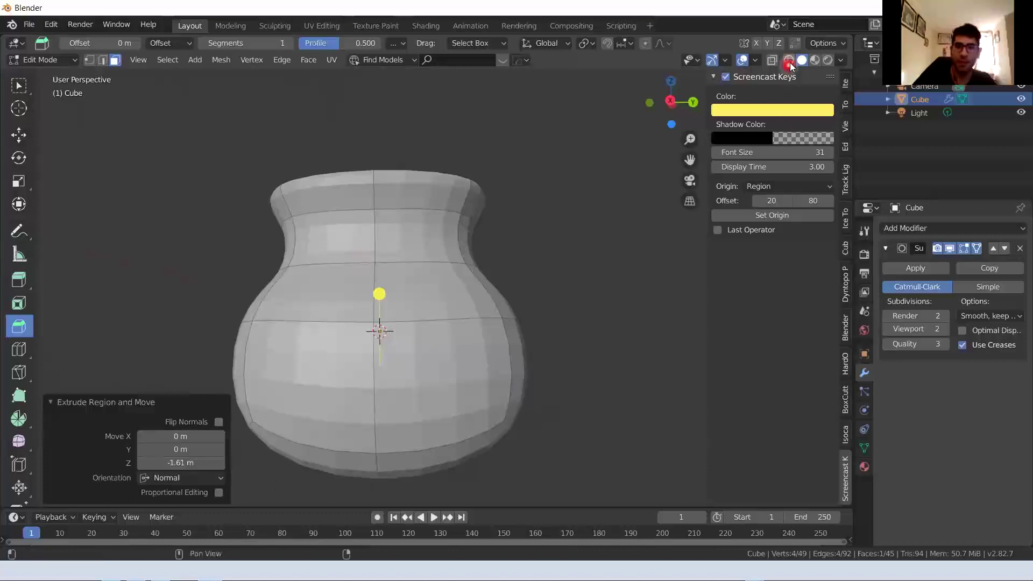
{"action": "left_click", "coordinate": [789, 60]}
Use the front orthographic view and scale the cavity's bottom face by about 2.72
{"action": "mouse_move", "coordinate": [582, 299]}
{"action": "middle_mouse_down"}
{"action": "mouse_move", "coordinate": [593, 302]}
{"action": "mouse_move", "coordinate": [582, 300]}
{"action": "middle_mouse_up"}
{"action": "key", "text": "KP_1"}
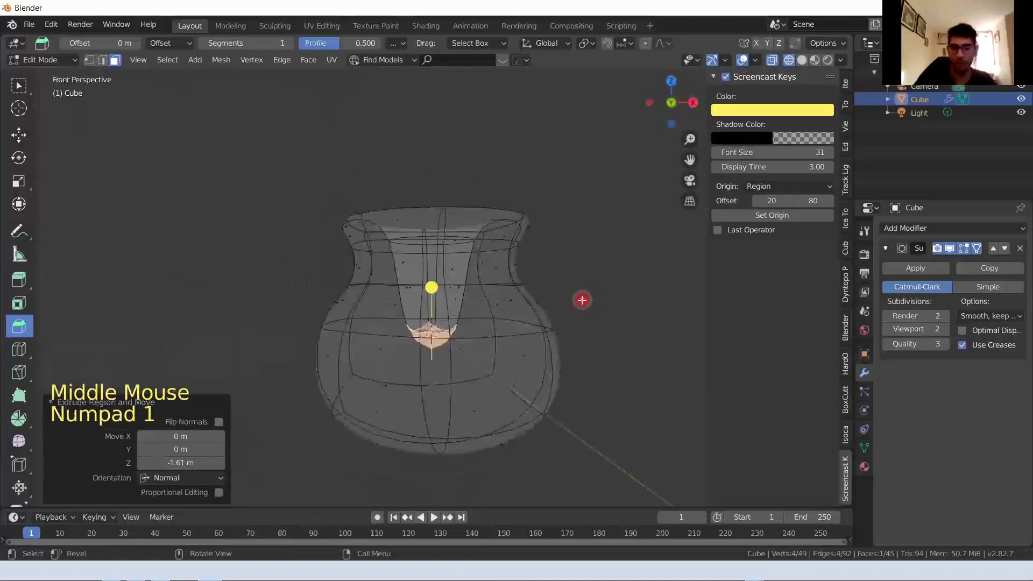
{"action": "key", "text": "KP_5"}
{"action": "scroll", "coordinate": [438, 381], "scroll_direction": "up", "scroll_amount": 2}
{"action": "middle_click_drag", "start_coordinate": [449, 383], "coordinate": [408, 360], "text": "shift"}
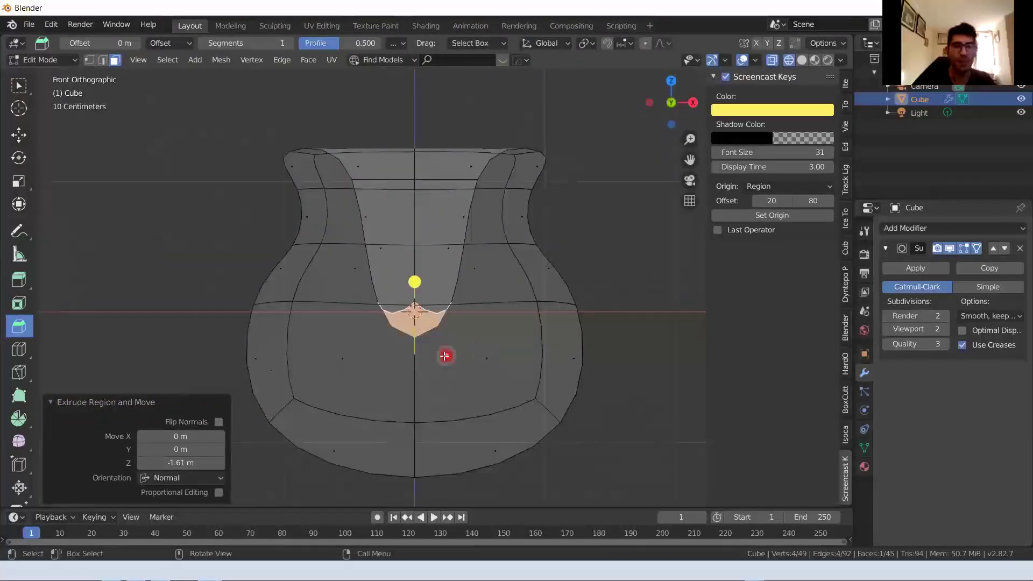
{"action": "key", "text": "s"}
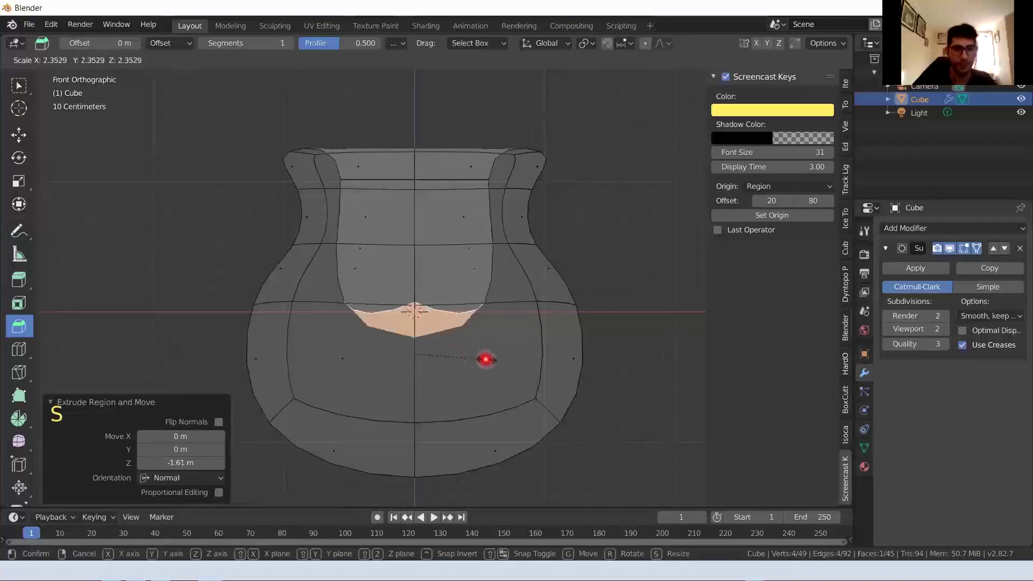
{"action": "left_click", "coordinate": [497, 364]}
Extrude the cavity's bottom face about 0.756 m further down and shrink it to a scale of about 0.64
{"action": "key", "text": "e"}
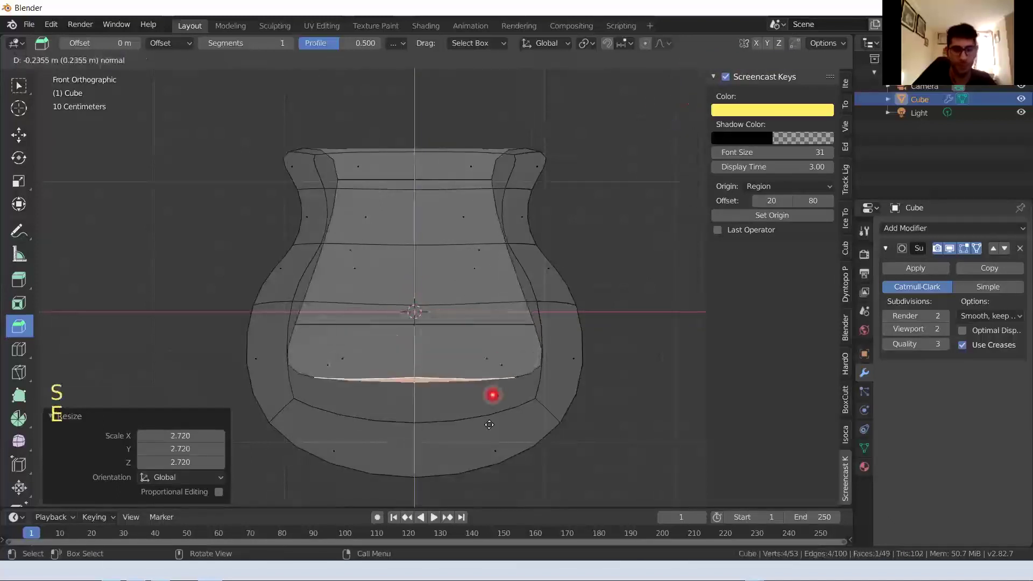
{"action": "left_click", "coordinate": [490, 460]}
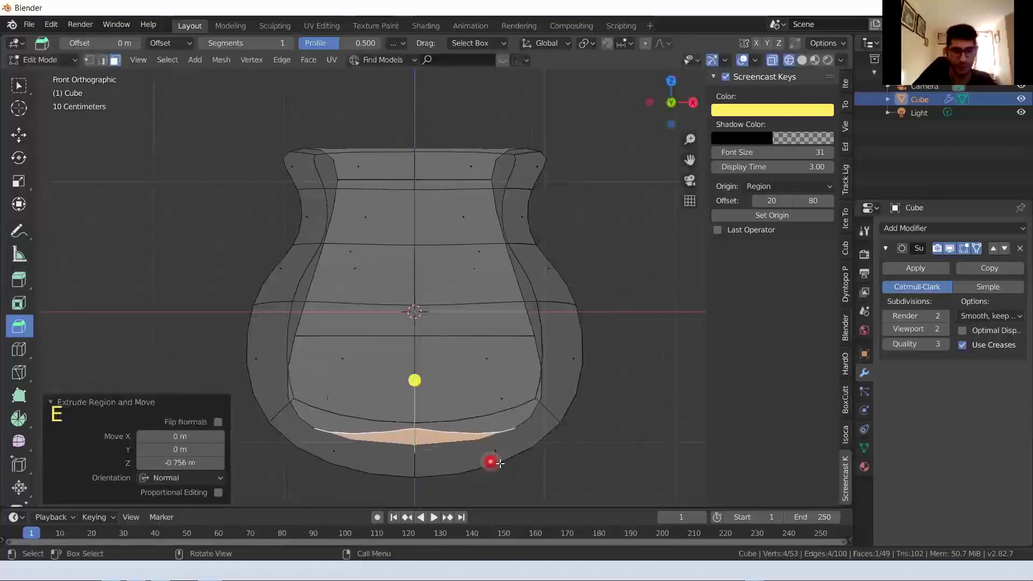
{"action": "key", "text": "s"}
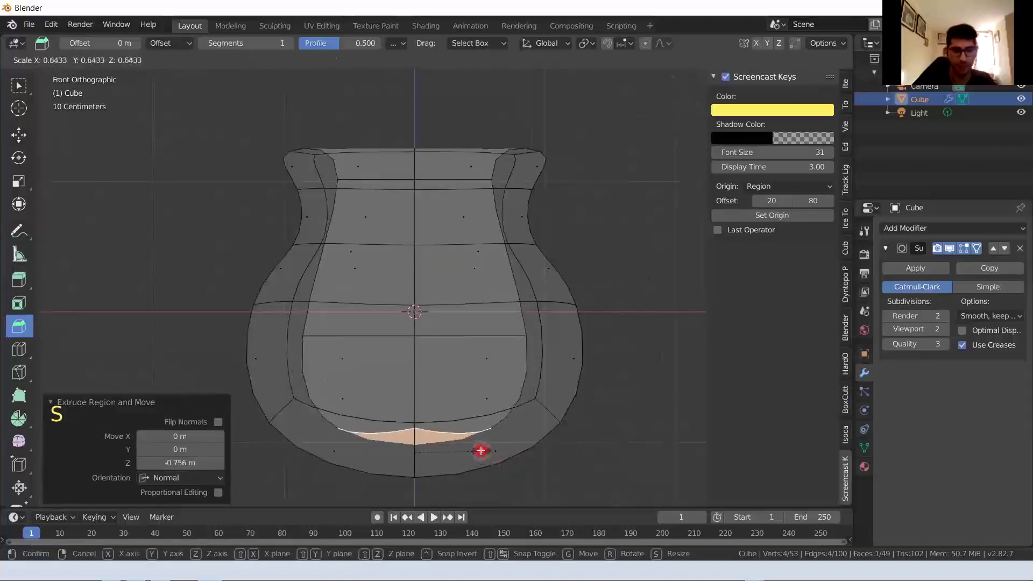
{"action": "left_click", "coordinate": [483, 452]}
Select the horizontal edge loop around the middle of the inner cavity and scale it outward by about 1.232
{"action": "left_click", "coordinate": [384, 334]}
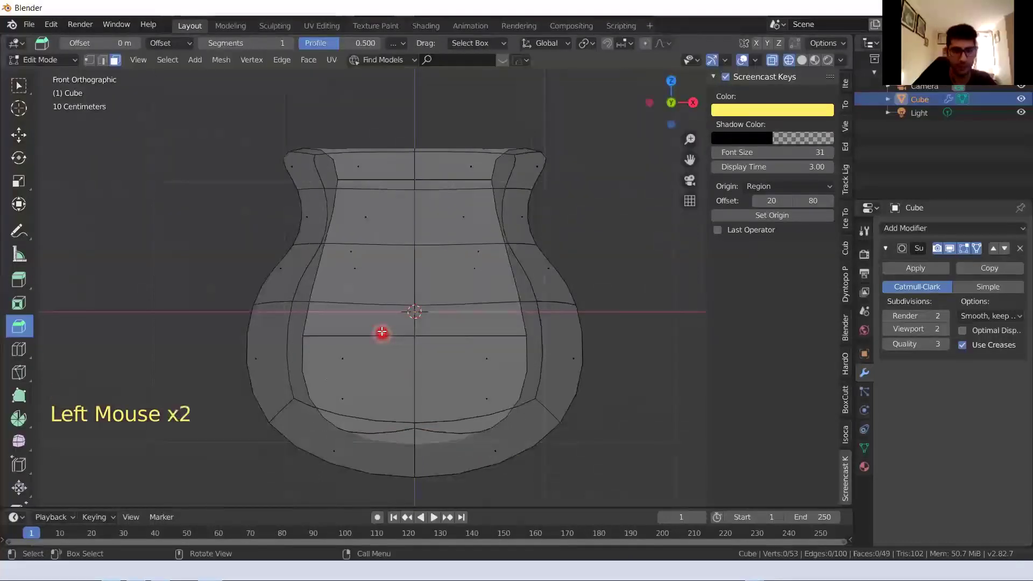
{"action": "key", "text": "2"}
{"action": "left_click", "coordinate": [382, 338]}
{"action": "left_click", "coordinate": [383, 335], "text": "alt"}
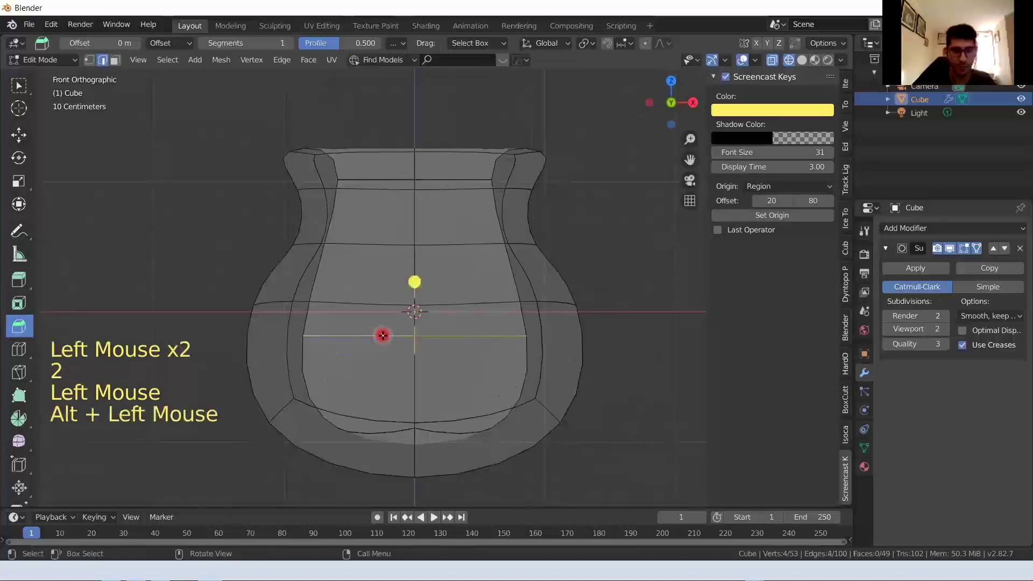
{"action": "left_click", "coordinate": [370, 337]}
{"action": "left_click", "coordinate": [370, 337]}
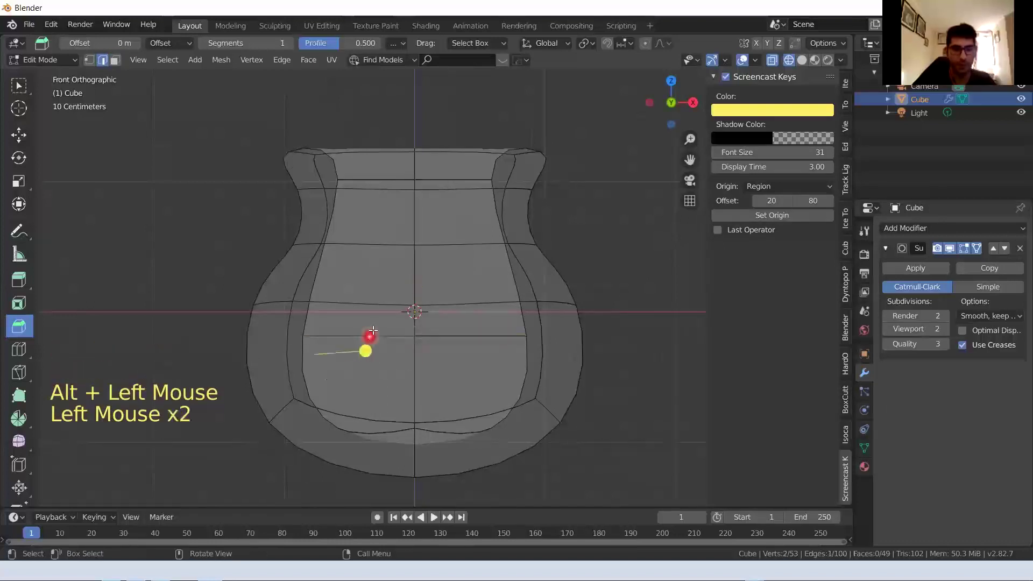
{"action": "middle_click_drag", "start_coordinate": [386, 351], "coordinate": [381, 353]}
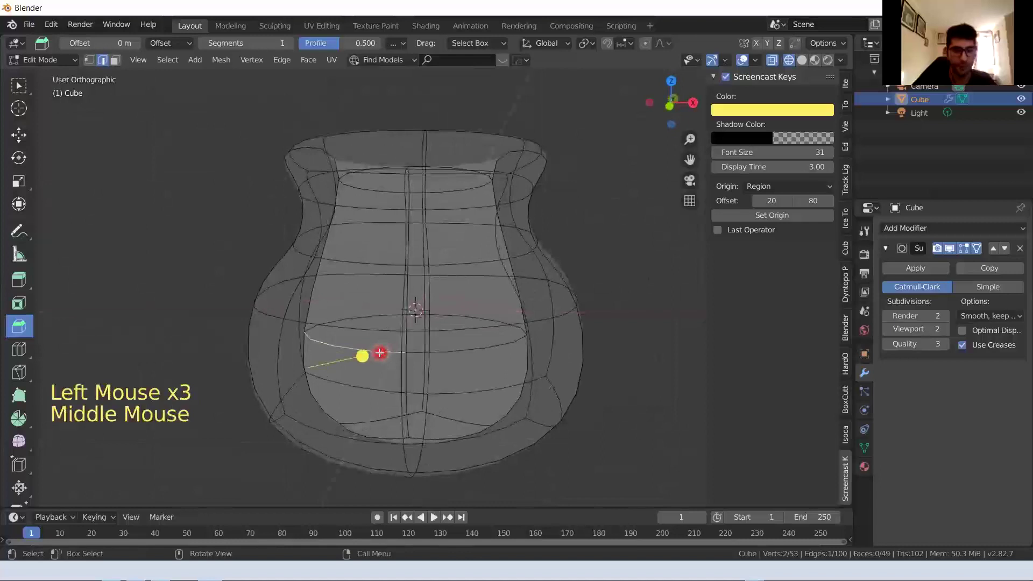
{"action": "key", "text": "alt"}
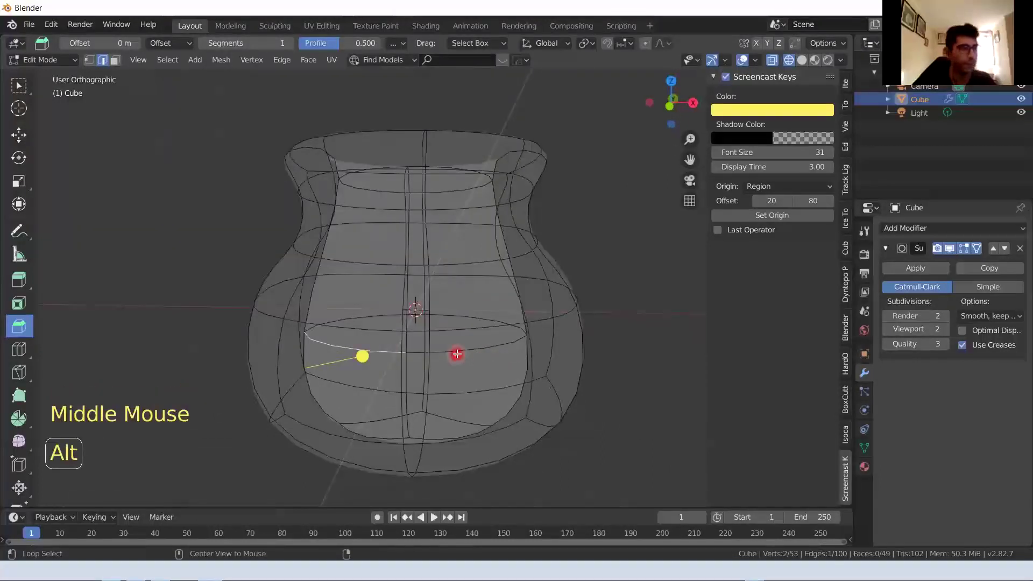
{"action": "left_click", "coordinate": [457, 353], "text": "alt"}
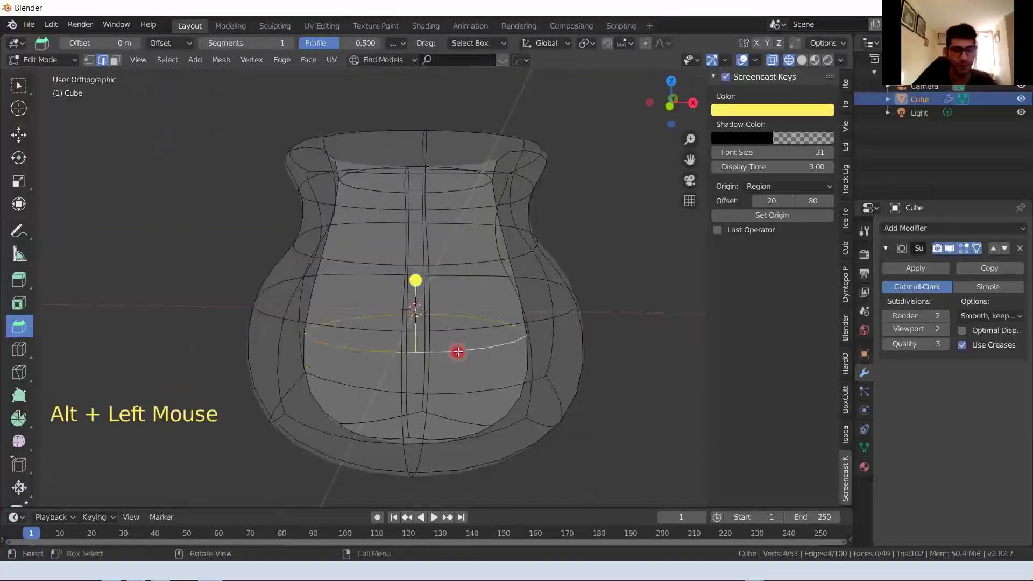
{"action": "key", "text": "s"}
{"action": "left_click", "coordinate": [459, 359]}
{"action": "middle_click_drag", "start_coordinate": [403, 349], "coordinate": [427, 334]}
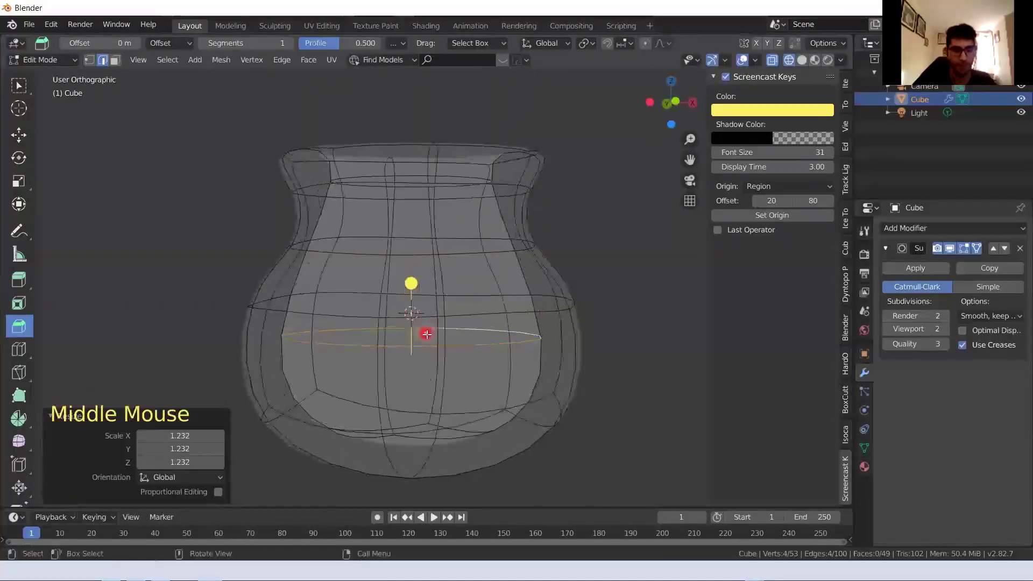
Return the viewport to solid shading and view the hollow vase
{"action": "key", "text": "z"}
{"action": "left_click", "coordinate": [515, 338]}
{"action": "mouse_move", "coordinate": [512, 336]}
{"action": "middle_mouse_down"}
{"action": "mouse_move", "coordinate": [477, 329]}
{"action": "mouse_move", "coordinate": [468, 387]}
{"action": "mouse_move", "coordinate": [508, 342]}
{"action": "mouse_move", "coordinate": [457, 343]}
{"action": "middle_mouse_up"}
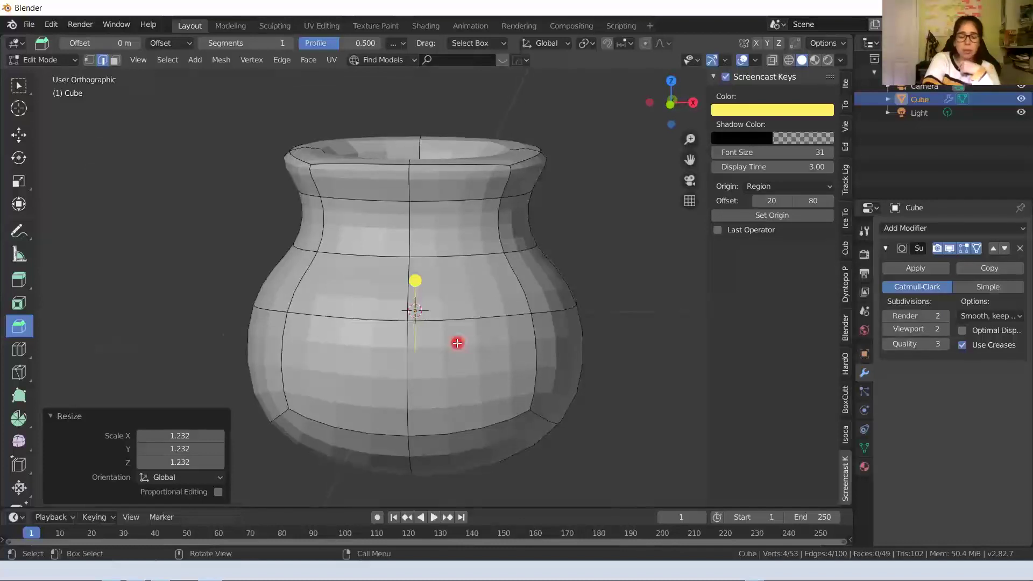
Select an edge on the vase's lower body and check the model briefly in Object Mode
{"action": "middle_click_drag", "start_coordinate": [523, 382], "coordinate": [382, 416]}
{"action": "left_click", "coordinate": [358, 418]}
{"action": "key", "text": "2"}
{"action": "left_click", "coordinate": [328, 418]}
{"action": "key", "text": "Tab"}
{"action": "key", "text": "Tab"}
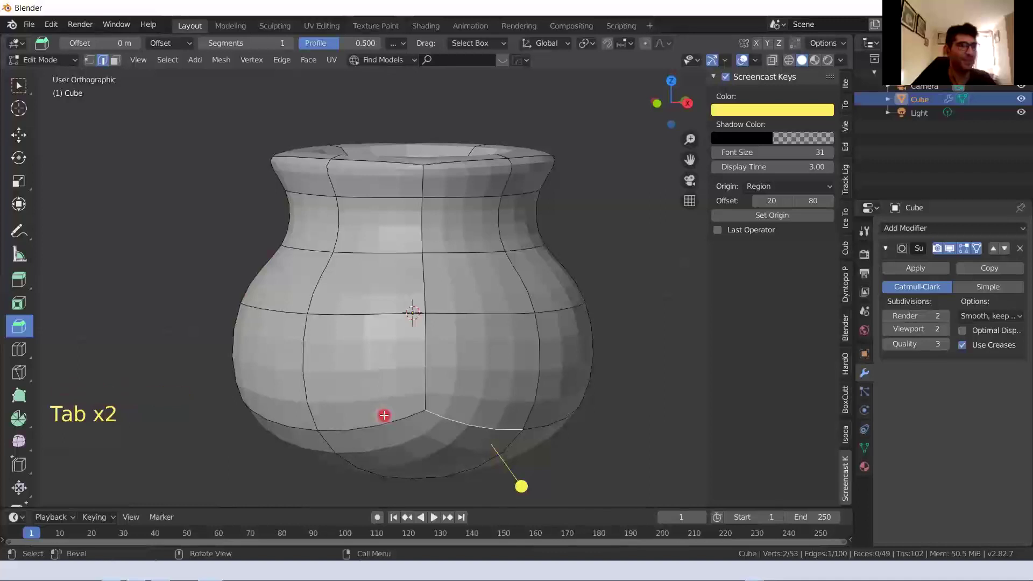
Select a face at the vase's base in face selection and scale it by about 1.16 with proportional editing enabled
{"action": "middle_click_drag", "start_coordinate": [421, 419], "coordinate": [397, 376]}
{"action": "scroll", "coordinate": [466, 362], "scroll_direction": "down", "scroll_amount": 2}
{"action": "key", "text": "2"}
{"action": "left_click", "coordinate": [397, 376]}
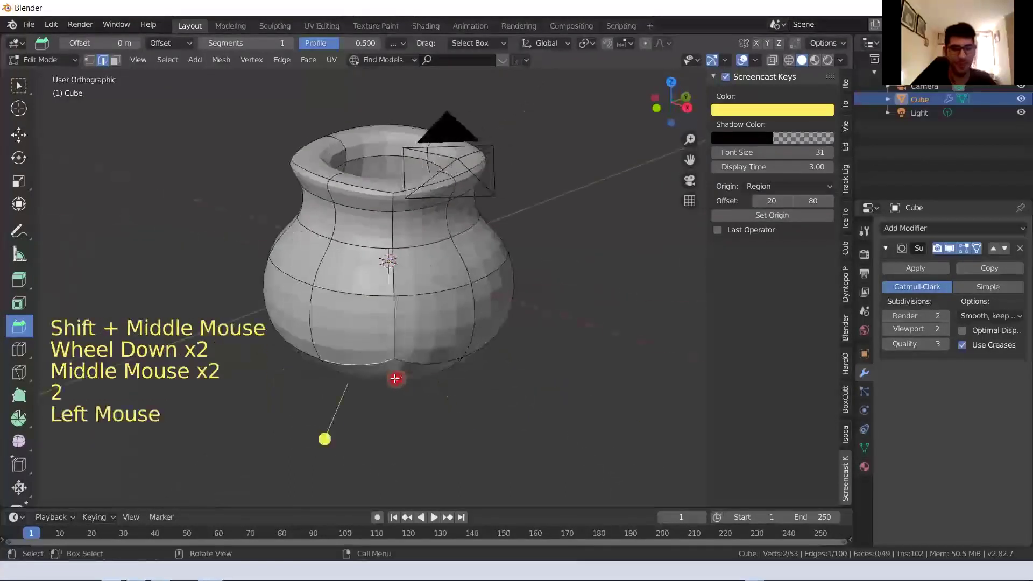
{"action": "key", "text": "3"}
{"action": "left_click", "coordinate": [396, 371]}
{"action": "middle_click_drag", "start_coordinate": [396, 370], "coordinate": [334, 361]}
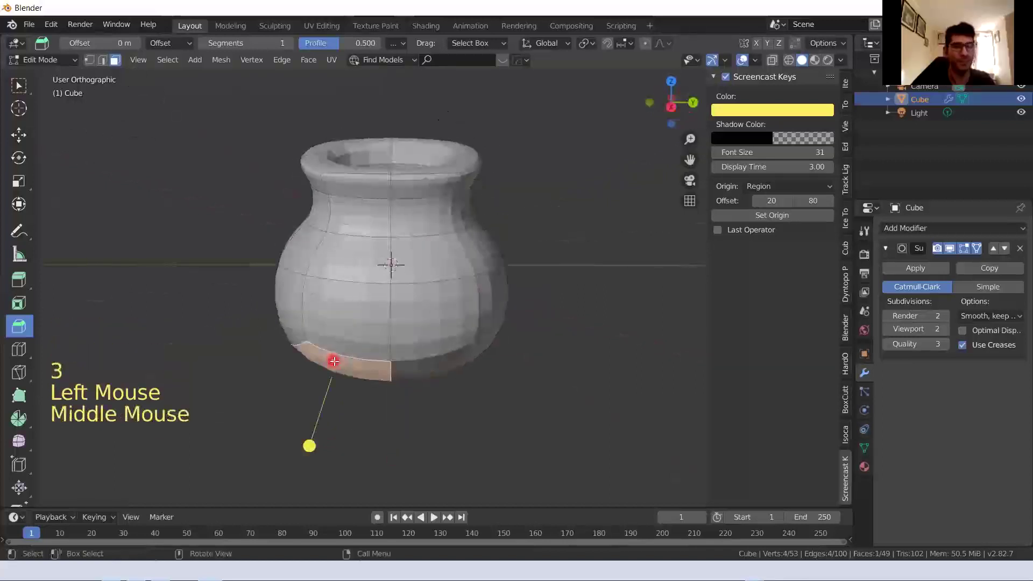
{"action": "left_click", "coordinate": [334, 361]}
{"action": "key", "text": "s"}
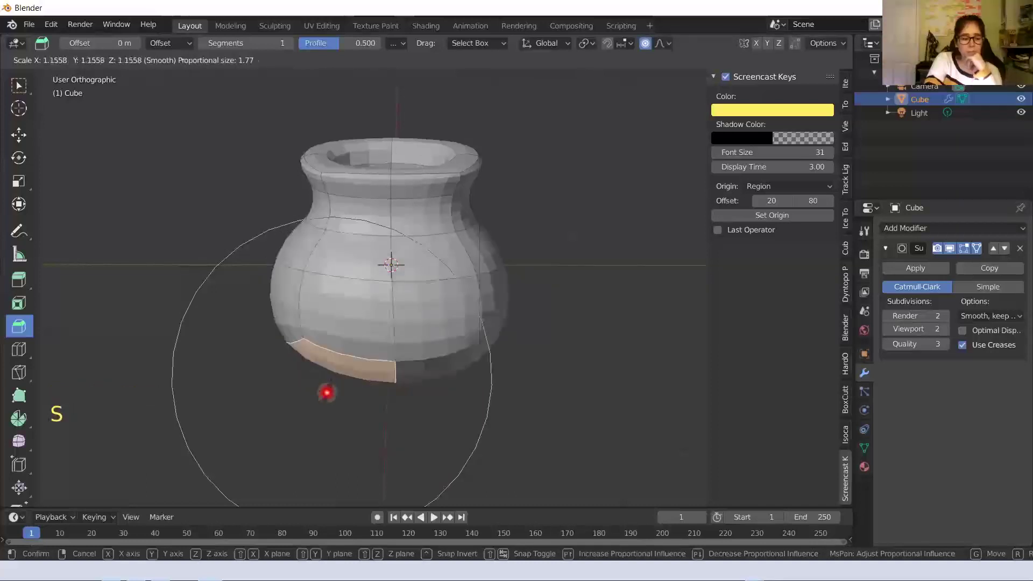
{"action": "left_click", "coordinate": [320, 388]}
Move the selected base face about 0.207 m down along Z with proportional editing
{"action": "key", "text": "g"}
{"action": "key", "text": "z"}
{"action": "right_click", "coordinate": [319, 407]}
Orbit to another side of the vase and select a face on its lower body
{"action": "middle_click_drag", "start_coordinate": [318, 408], "coordinate": [417, 357]}
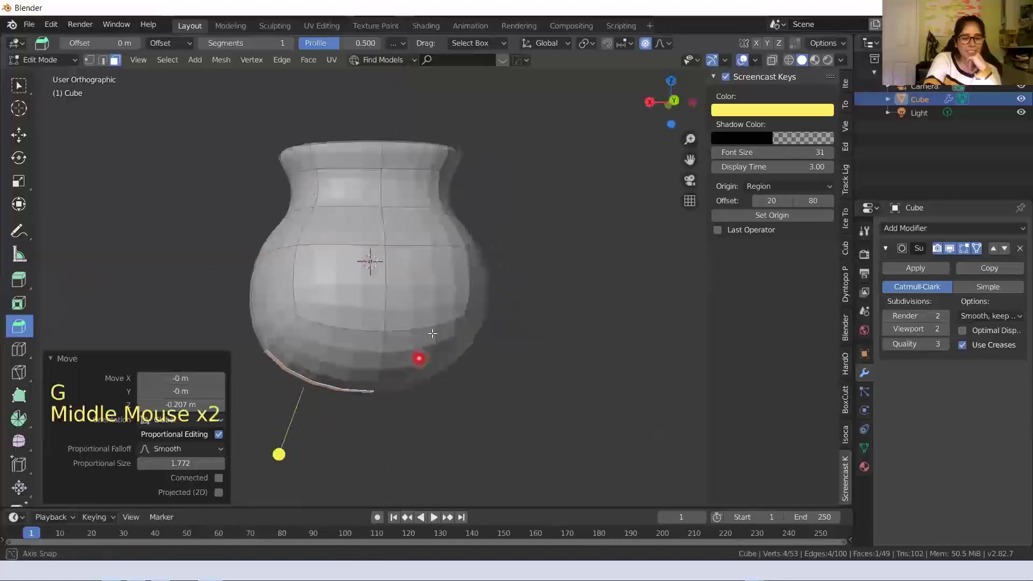
{"action": "left_click", "coordinate": [453, 316]}
{"action": "left_click", "coordinate": [465, 339]}
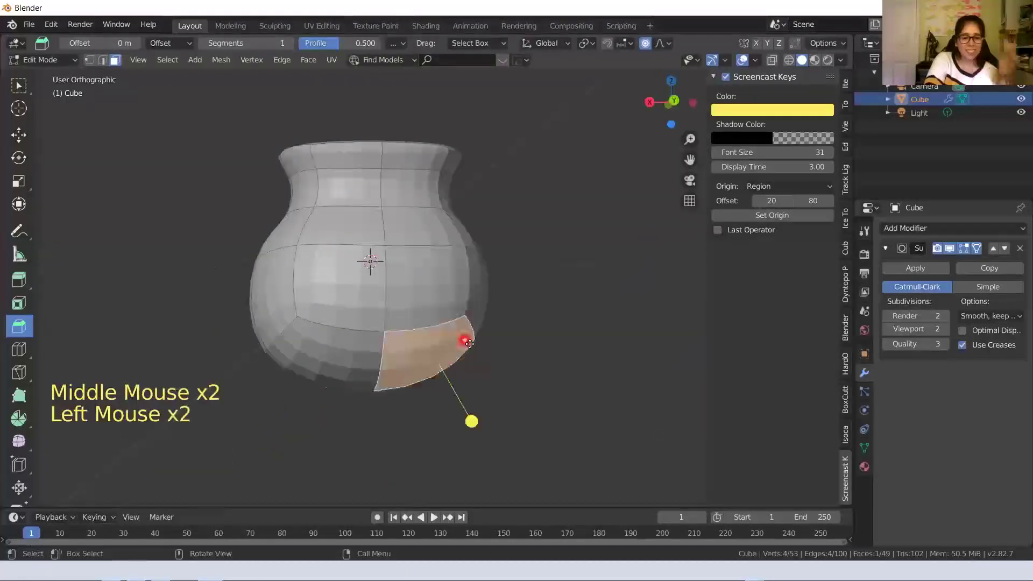
Move the selected face on the vase's lower body with proportional editing to adjust the belly's shape
{"action": "key", "text": "g"}
{"action": "left_click", "coordinate": [473, 346]}
Select an edge on the vase's rim and move it slightly downward with a proportional size of about 0.32
{"action": "middle_click_drag", "start_coordinate": [473, 346], "coordinate": [348, 376]}
{"action": "scroll", "coordinate": [376, 249], "scroll_direction": "up", "scroll_amount": 4}
{"action": "middle_click_drag", "start_coordinate": [376, 249], "coordinate": [369, 316], "text": "shift"}
{"action": "left_click", "coordinate": [355, 255]}
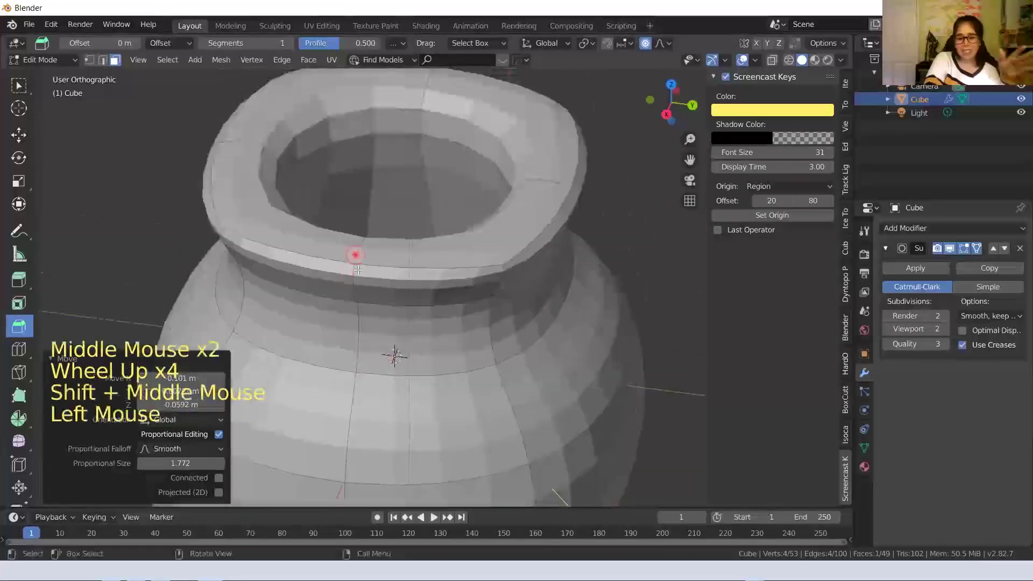
{"action": "key", "text": "2"}
{"action": "left_click", "coordinate": [356, 277]}
{"action": "middle_click_drag", "start_coordinate": [356, 277], "coordinate": [375, 242]}
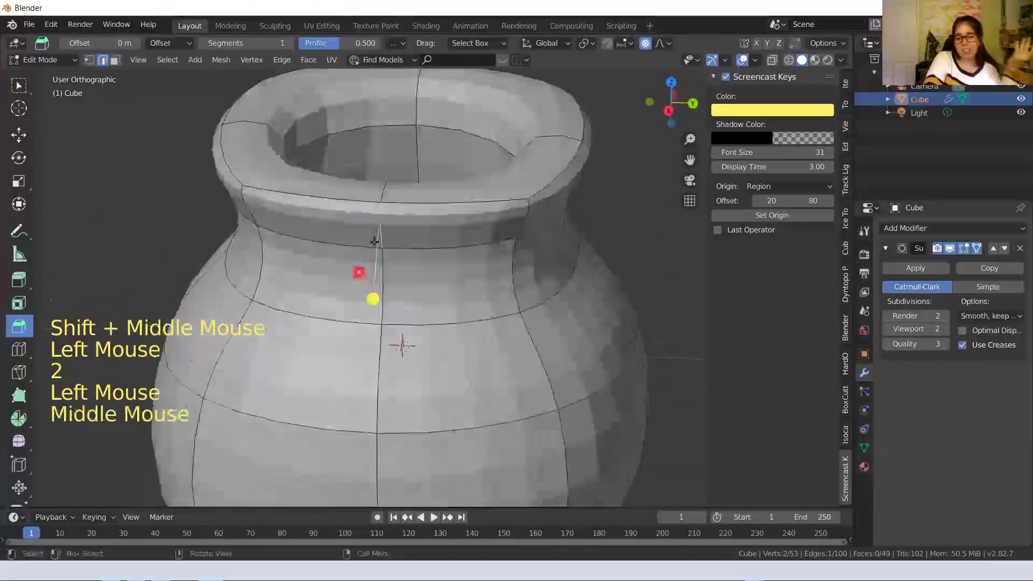
{"action": "left_click", "coordinate": [385, 194]}
{"action": "key", "text": "2"}
{"action": "left_click", "coordinate": [382, 207]}
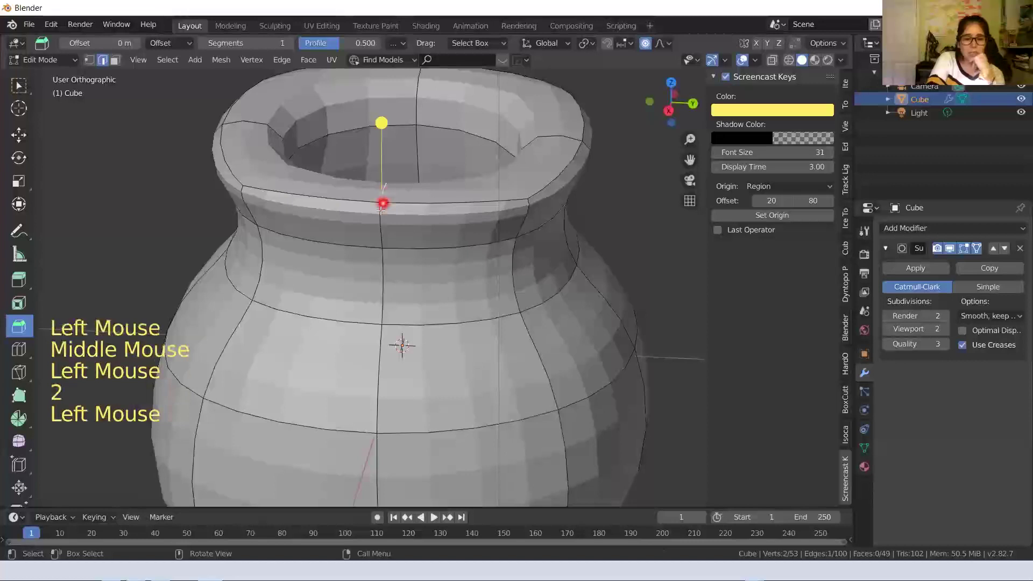
{"action": "key", "text": "g"}
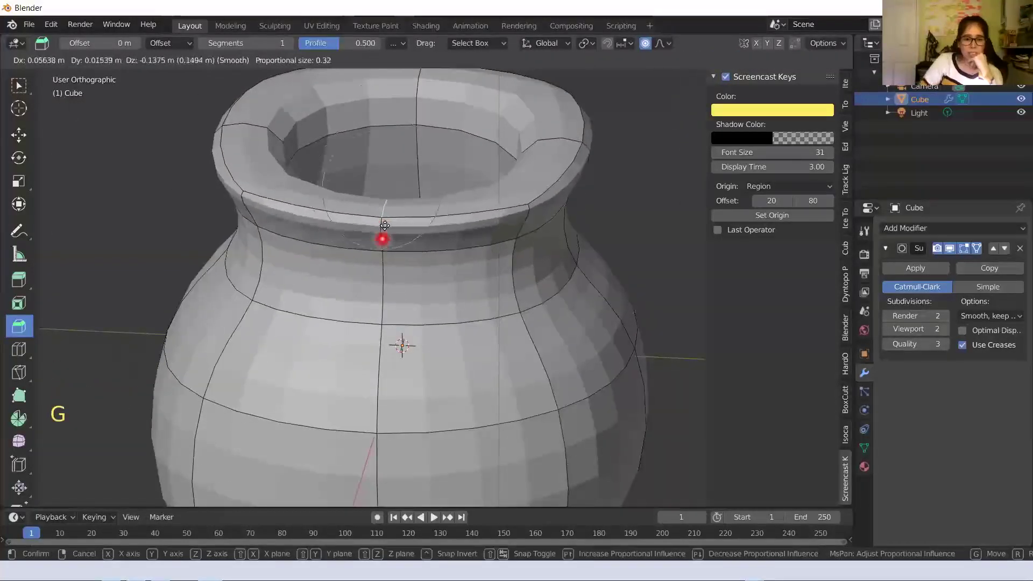
{"action": "left_click", "coordinate": [383, 227]}
Select the front rim vertex and lower it along Z with proportional editing to start a dip in the rim
{"action": "key", "text": "1"}
{"action": "left_click", "coordinate": [383, 213]}
{"action": "key", "text": "g"}
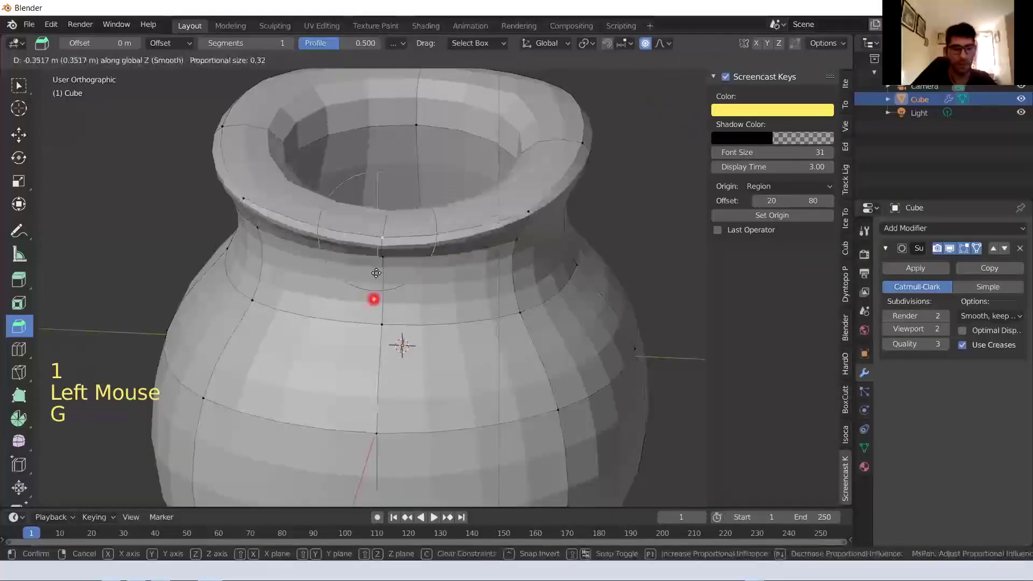
{"action": "left_click", "coordinate": [382, 245]}
Select a rim vertex on another side of the vase and raise it along Z with proportional editing
{"action": "middle_click_drag", "start_coordinate": [382, 245], "coordinate": [438, 237]}
{"action": "middle_click_drag", "start_coordinate": [411, 196], "coordinate": [512, 270], "text": "shift"}
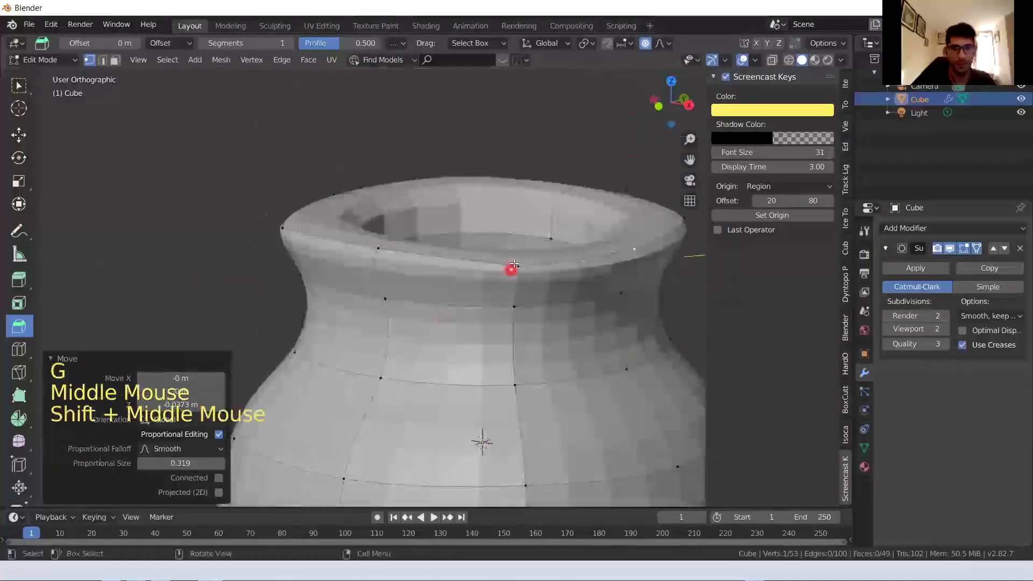
{"action": "left_click", "coordinate": [512, 263]}
{"action": "key", "text": "g"}
{"action": "key", "text": "z"}
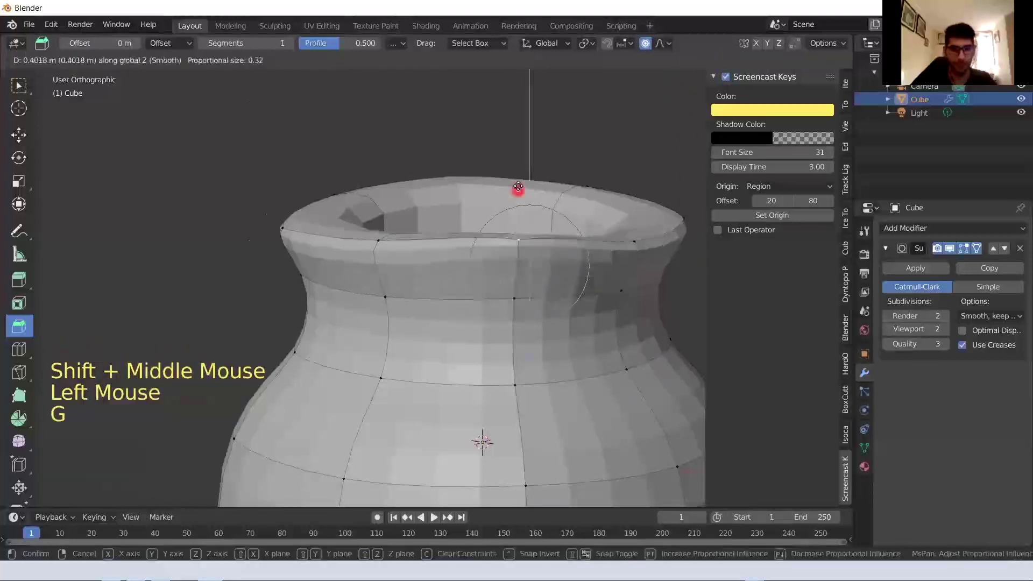
{"action": "left_click", "coordinate": [538, 161]}
Select another rim vertex and move it freely upward with proportional editing to make the rim wavy
{"action": "middle_click_drag", "start_coordinate": [538, 162], "coordinate": [423, 243]}
{"action": "left_click", "coordinate": [423, 243]}
{"action": "key", "text": "g"}
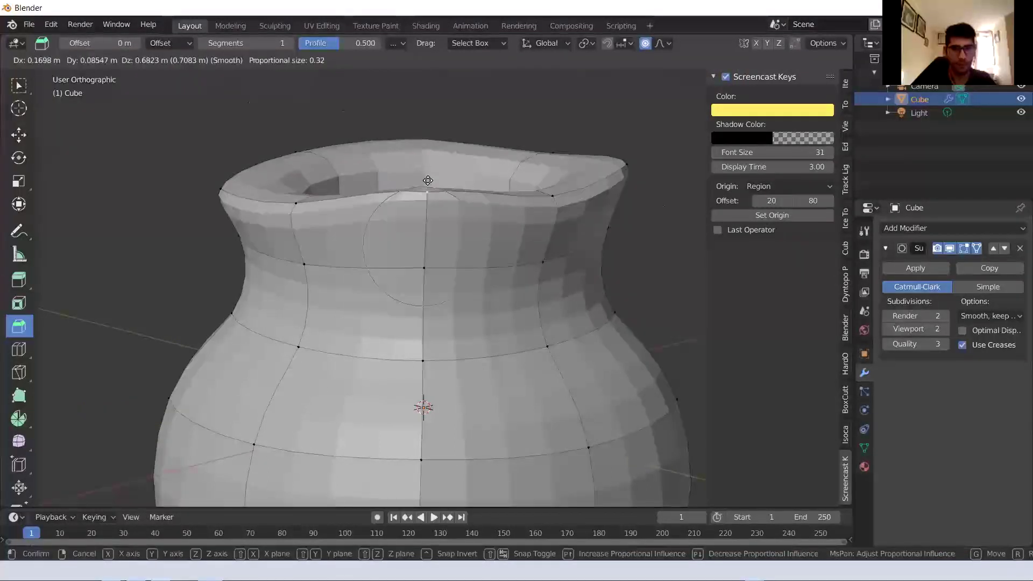
{"action": "left_click", "coordinate": [407, 214]}
Raise a rim vertex on the opposite side of the vase with proportional editing at size about 0.32
{"action": "scroll", "coordinate": [377, 243], "scroll_direction": "down", "scroll_amount": 6}
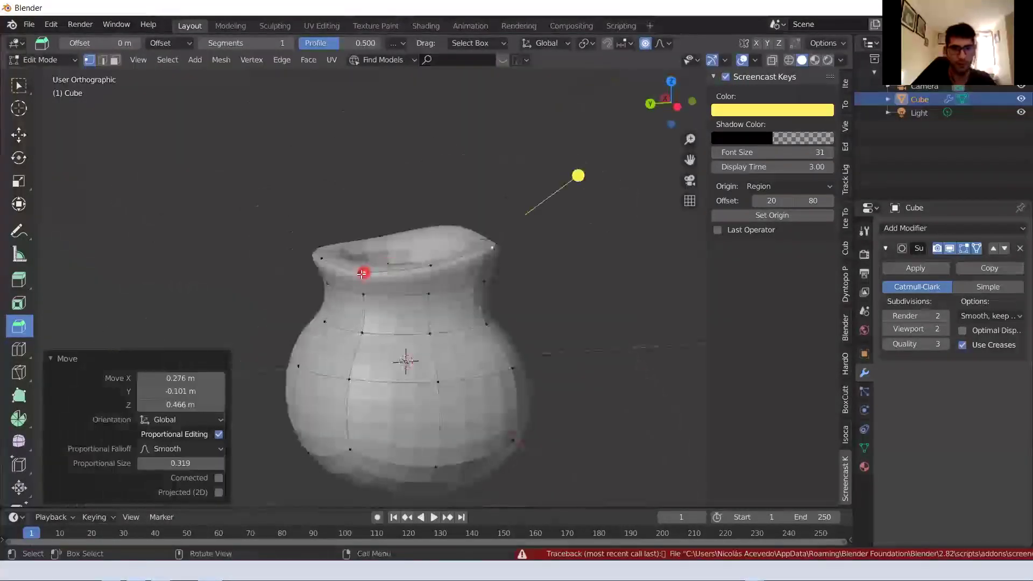
{"action": "left_click", "coordinate": [363, 288]}
{"action": "key", "text": "g"}
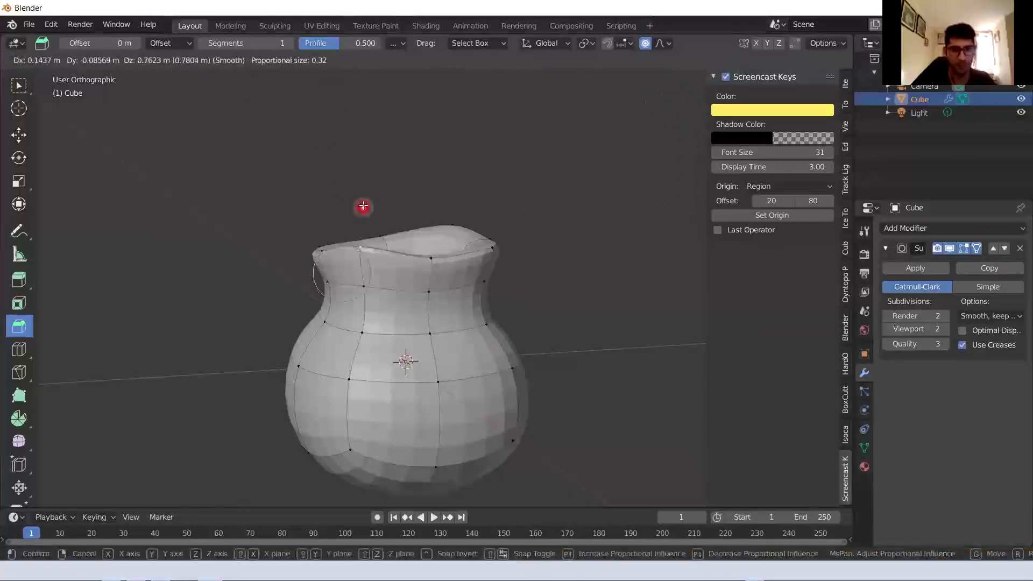
{"action": "left_click", "coordinate": [362, 207]}
Clear the selection and inspect the vase's wavy rim from several angles in Object Mode and Edit Mode
{"action": "middle_click_drag", "start_coordinate": [395, 288], "coordinate": [339, 330]}
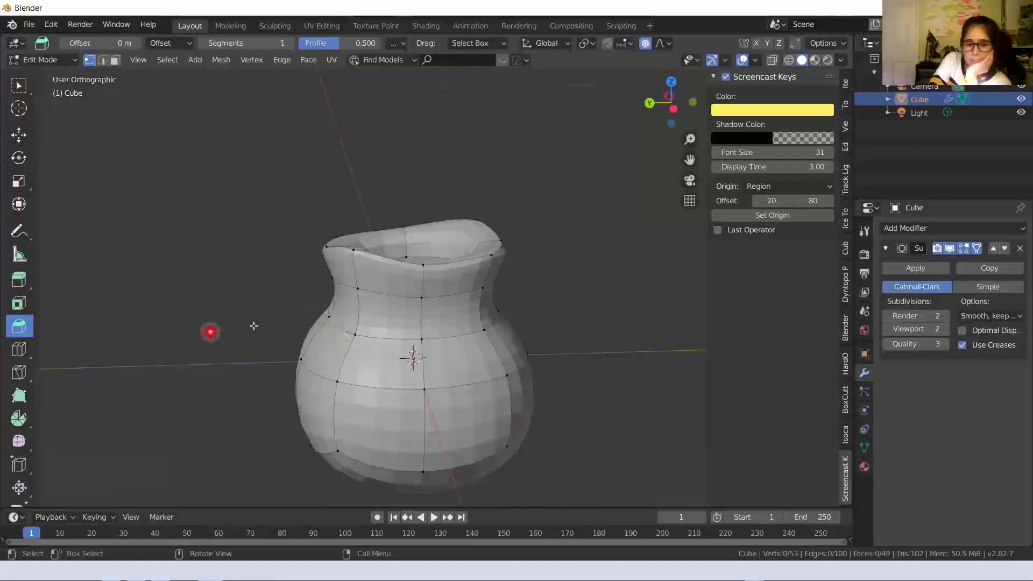
{"action": "left_click", "coordinate": [287, 320]}
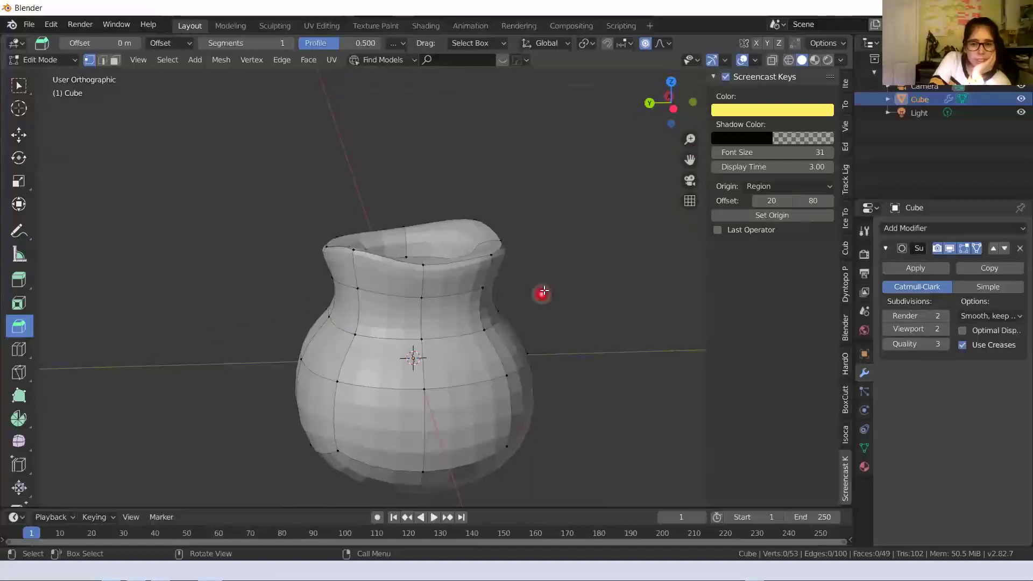
{"action": "middle_click_drag", "start_coordinate": [550, 271], "coordinate": [491, 287]}
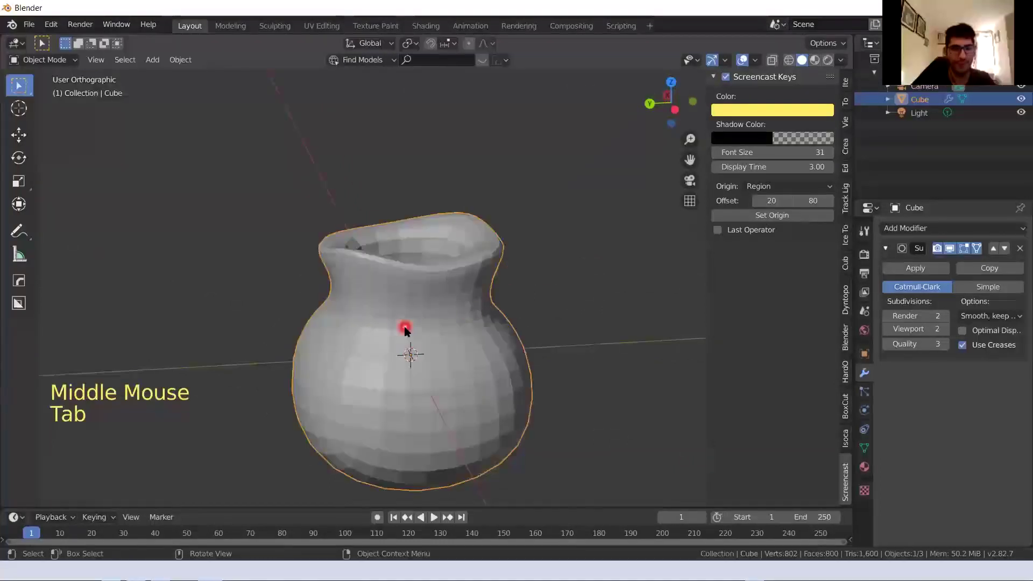
{"action": "middle_click_drag", "start_coordinate": [396, 332], "coordinate": [407, 291]}
{"action": "key", "text": "Tab"}
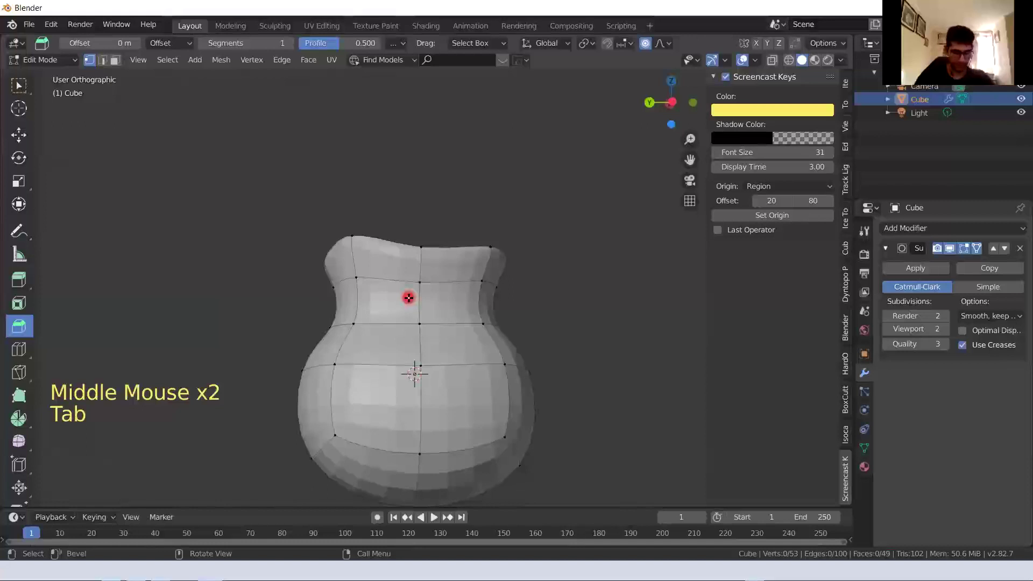
{"action": "middle_click_drag", "start_coordinate": [408, 298], "coordinate": [415, 366]}
Switch to the presentation and advance from the subdivision slide to the Solidify modifier slide
{"action": "key", "text": "alt+Tab"}
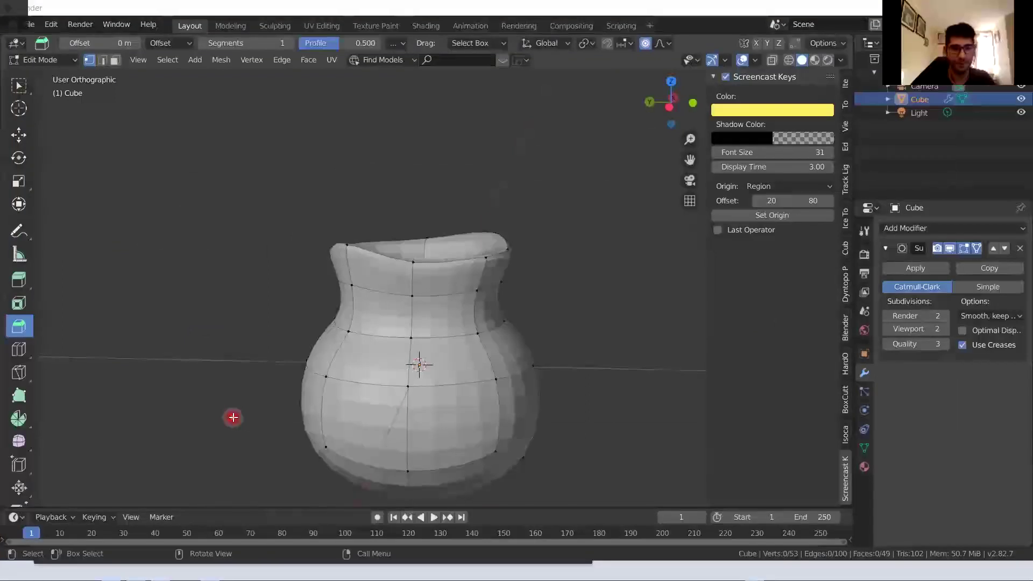
{"action": "key", "text": "alt+Tab"}
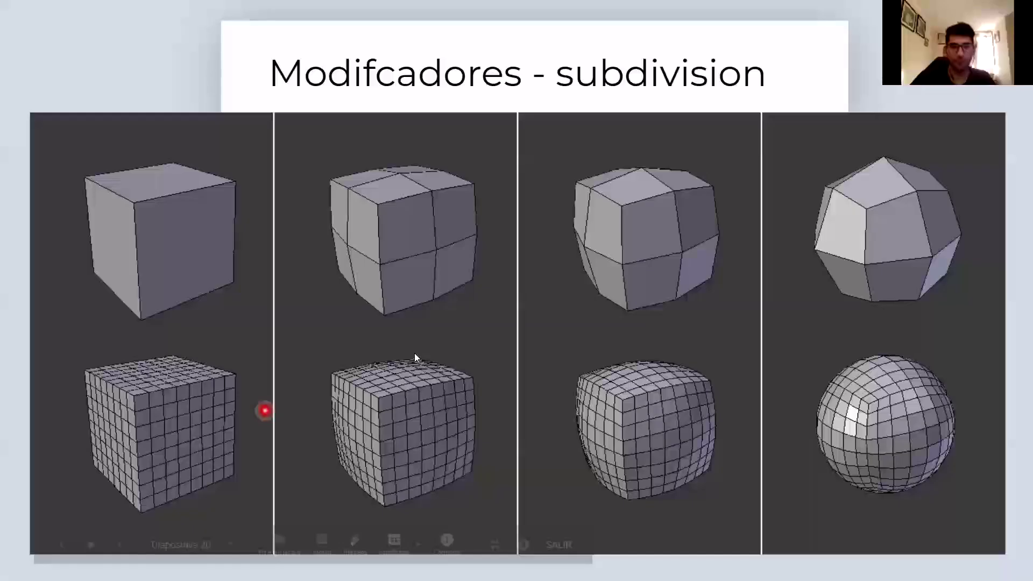
{"action": "key", "text": "Right"}
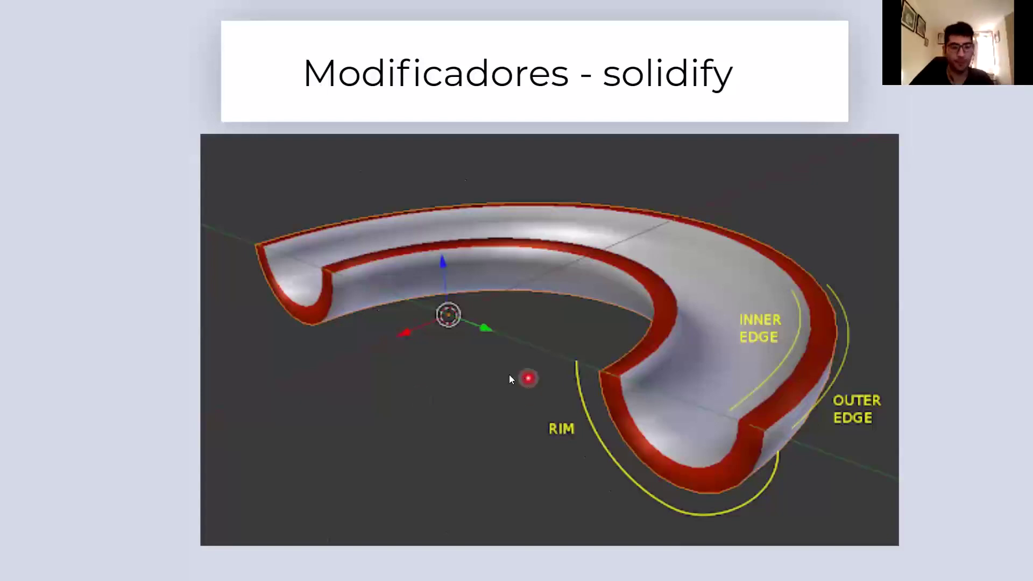
Return to Blender, switch the vase to Object Mode and frame it from a raised angle
{"action": "key", "text": "alt+Tab"}
{"action": "key", "text": "alt+Tab"}
{"action": "key", "text": "alt+Tab"}
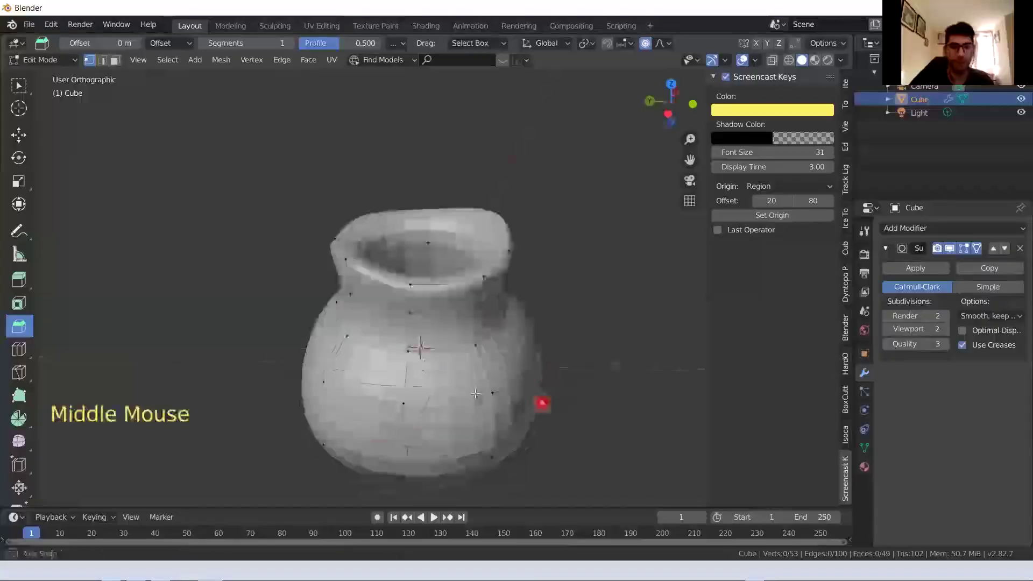
{"action": "scroll", "coordinate": [492, 389], "scroll_direction": "down", "scroll_amount": 3}
{"action": "key", "text": "Tab"}
{"action": "middle_click_drag", "start_coordinate": [492, 389], "coordinate": [615, 289]}
{"action": "scroll", "coordinate": [469, 381], "scroll_direction": "down", "scroll_amount": 2}
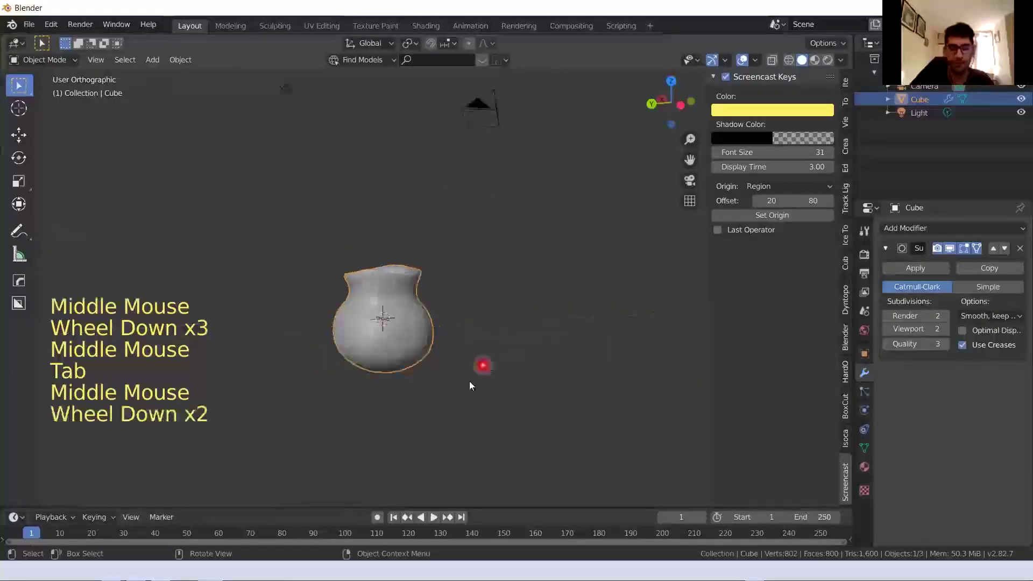
{"action": "middle_click_drag", "start_coordinate": [648, 199], "coordinate": [646, 202], "text": "shift"}
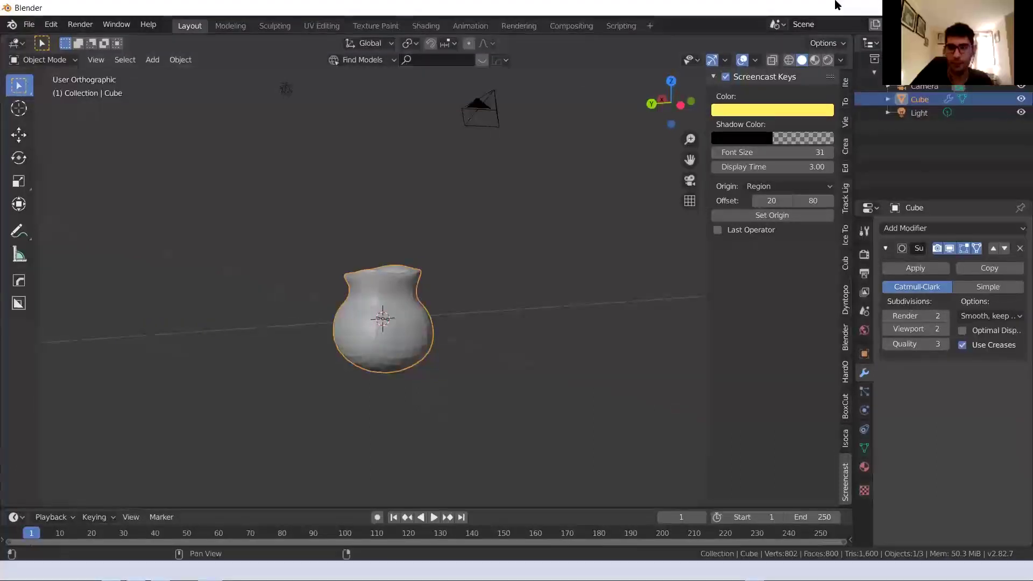
{"action": "middle_click_drag", "start_coordinate": [358, 397], "coordinate": [393, 388]}
{"action": "scroll", "coordinate": [341, 381], "scroll_direction": "up", "scroll_amount": 5}
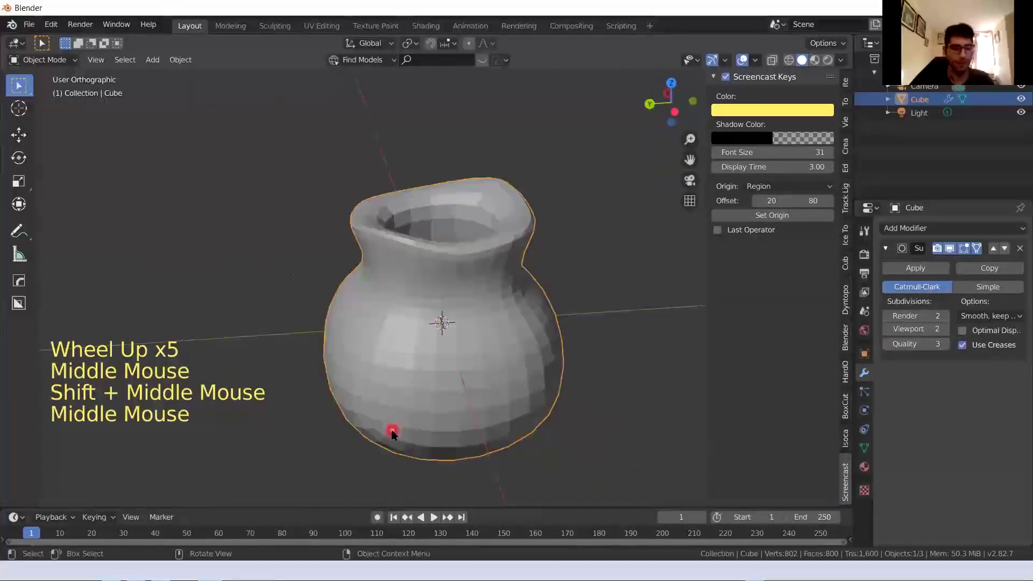
{"action": "key", "text": "shift+a"}
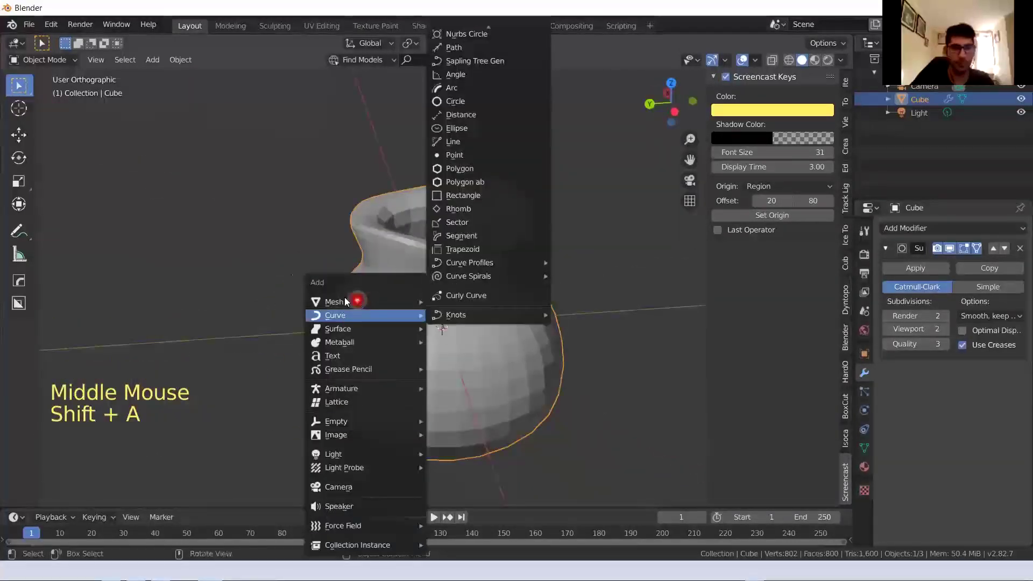
{"action": "mouse_move", "coordinate": [344, 299]}
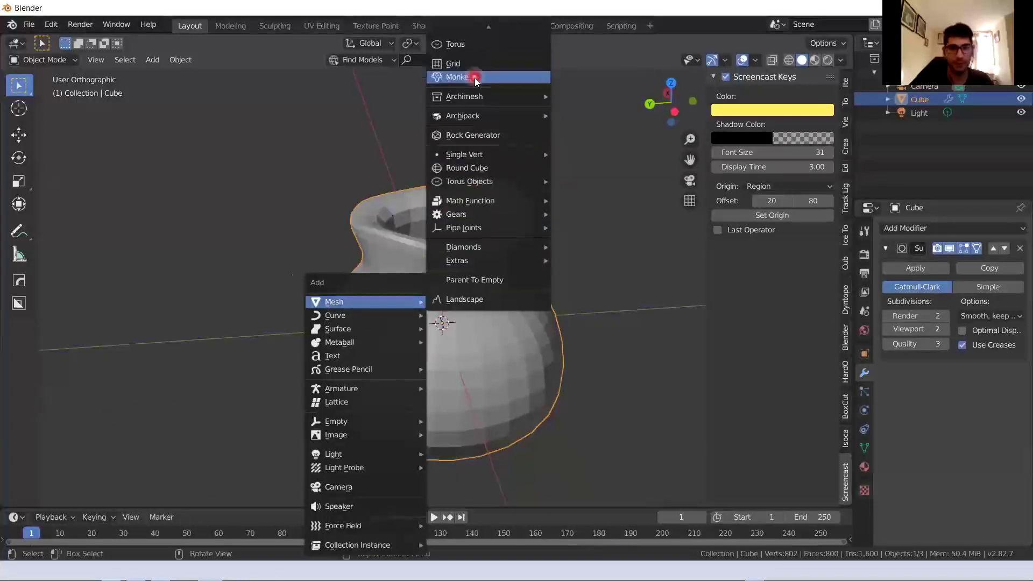
{"action": "left_click", "coordinate": [284, 355]}
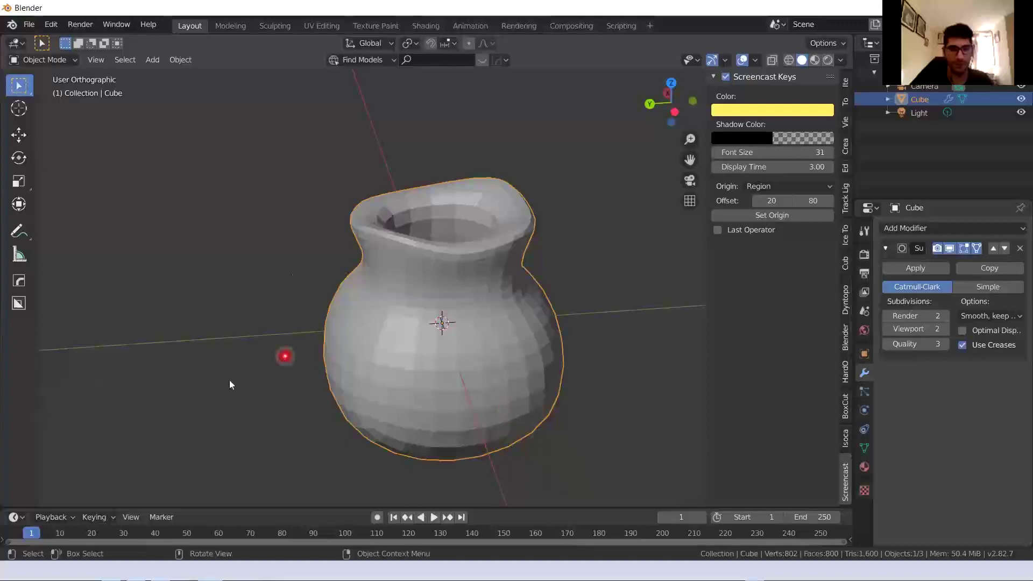
Add a 2 m mesh plane at the world origin
{"action": "key", "text": "shift+a"}
{"action": "mouse_move", "coordinate": [221, 303]}
{"action": "scroll", "coordinate": [302, 270], "scroll_direction": "up", "scroll_amount": 10}
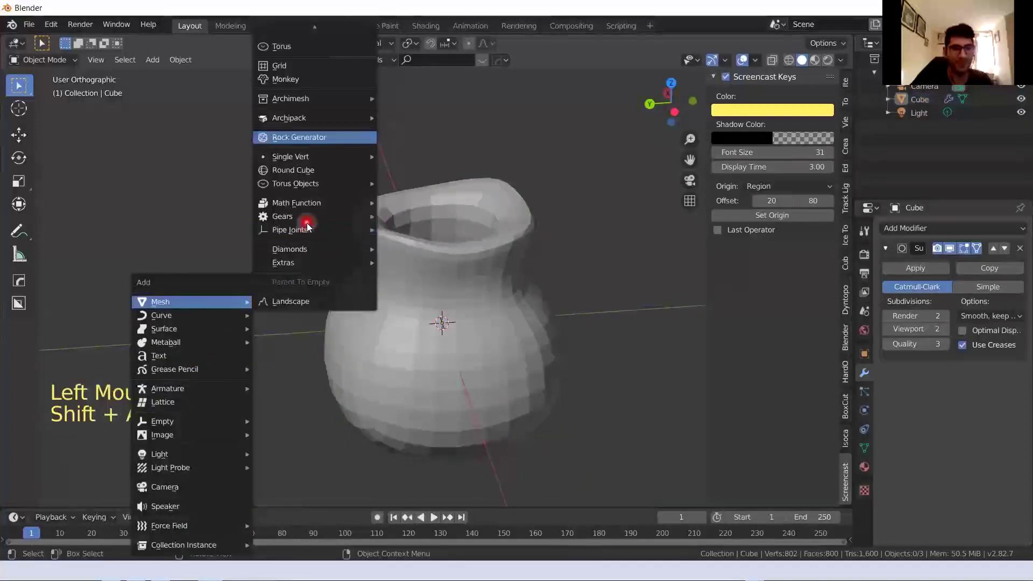
{"action": "scroll", "coordinate": [307, 226], "scroll_direction": "up", "scroll_amount": 4}
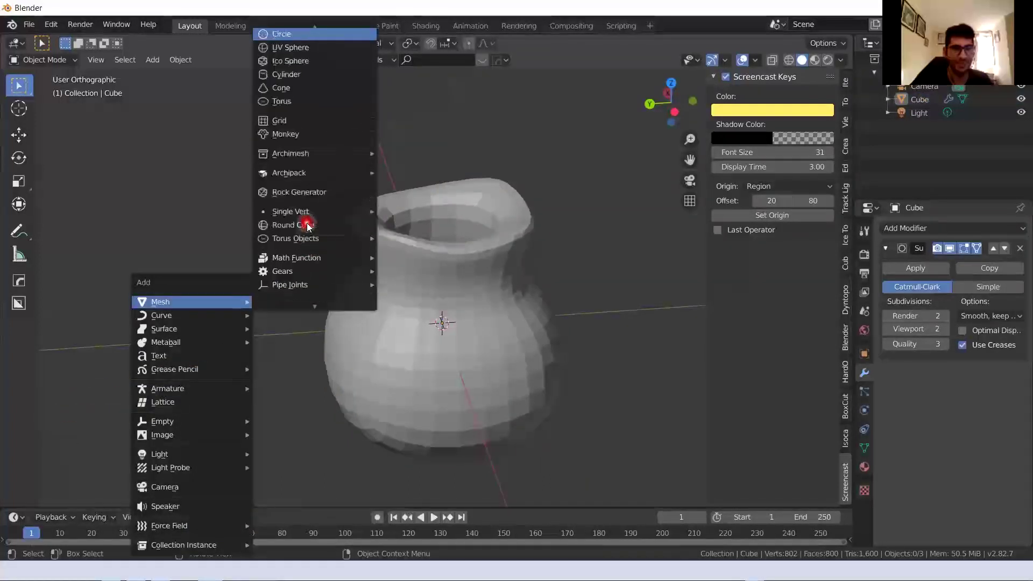
{"action": "key", "text": "Return"}
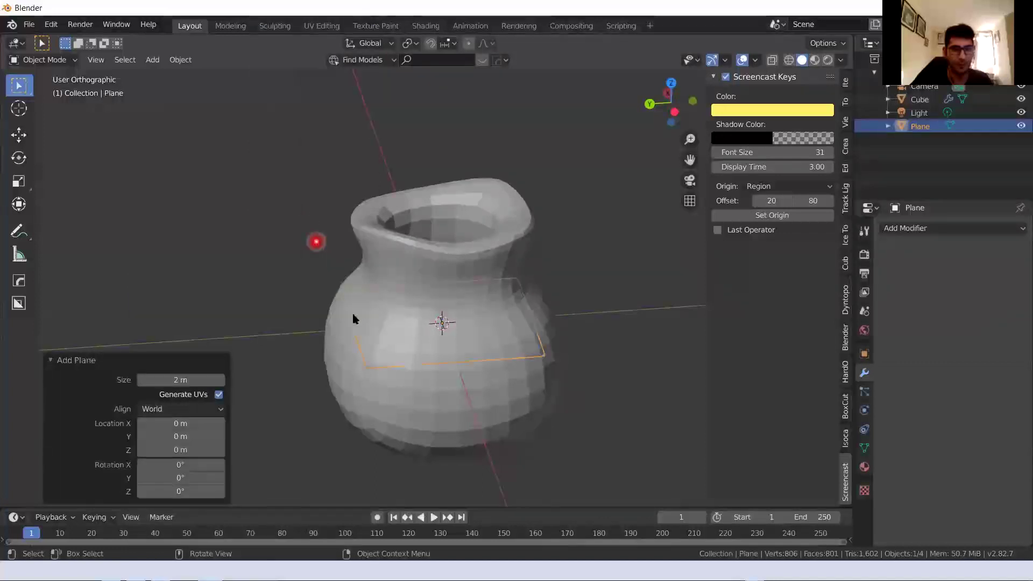
Scale the plane by about 4.818 and move it about 1.43 m down along Z to sit beneath the vase
{"action": "scroll", "coordinate": [470, 355], "scroll_direction": "down", "scroll_amount": 3}
{"action": "key", "text": "s"}
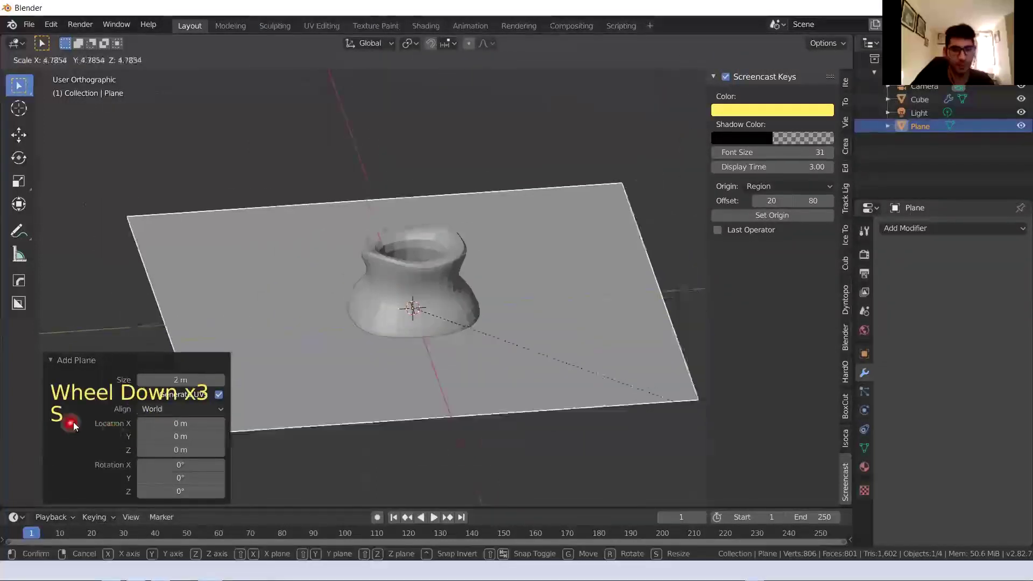
{"action": "left_click", "coordinate": [162, 423]}
{"action": "key", "text": "g"}
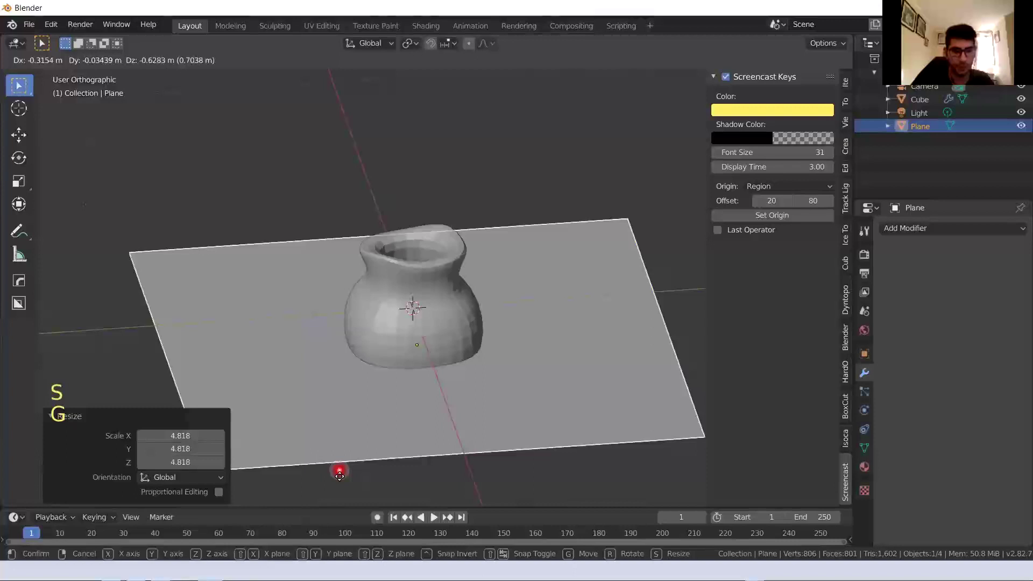
{"action": "key", "text": "z"}
{"action": "left_click", "coordinate": [365, 499]}
Add a Solidify modifier to the plane and set its thickness to 0.06 m
{"action": "middle_click_drag", "start_coordinate": [365, 499], "coordinate": [380, 461]}
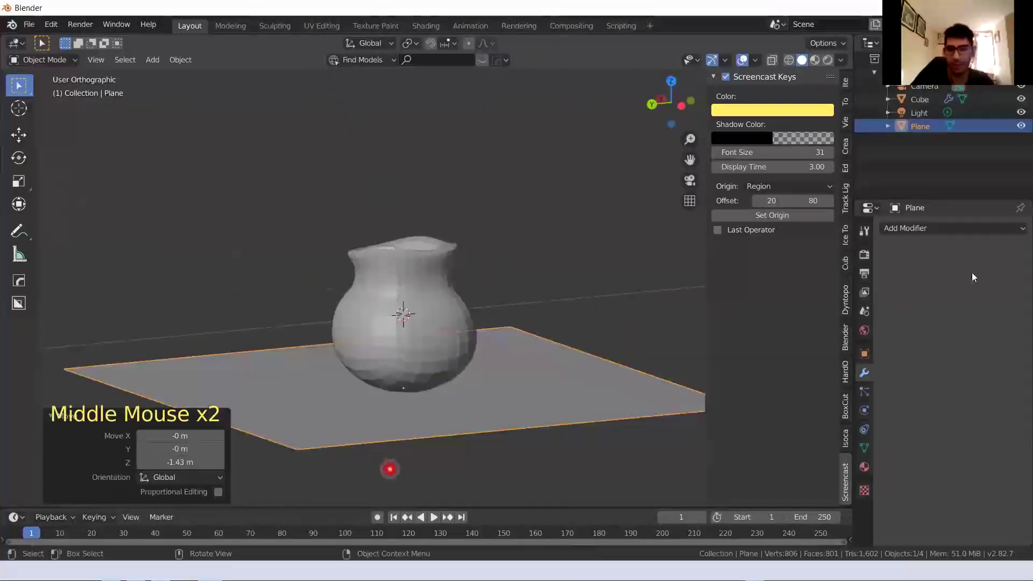
{"action": "left_click", "coordinate": [931, 229]}
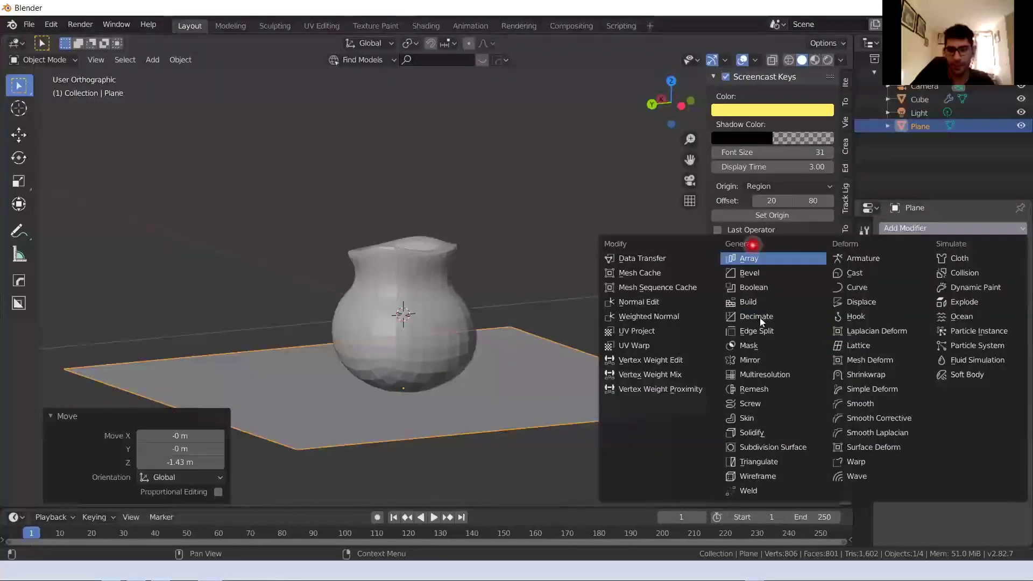
{"action": "left_click", "coordinate": [761, 433]}
{"action": "middle_click_drag", "start_coordinate": [777, 359], "coordinate": [428, 337]}
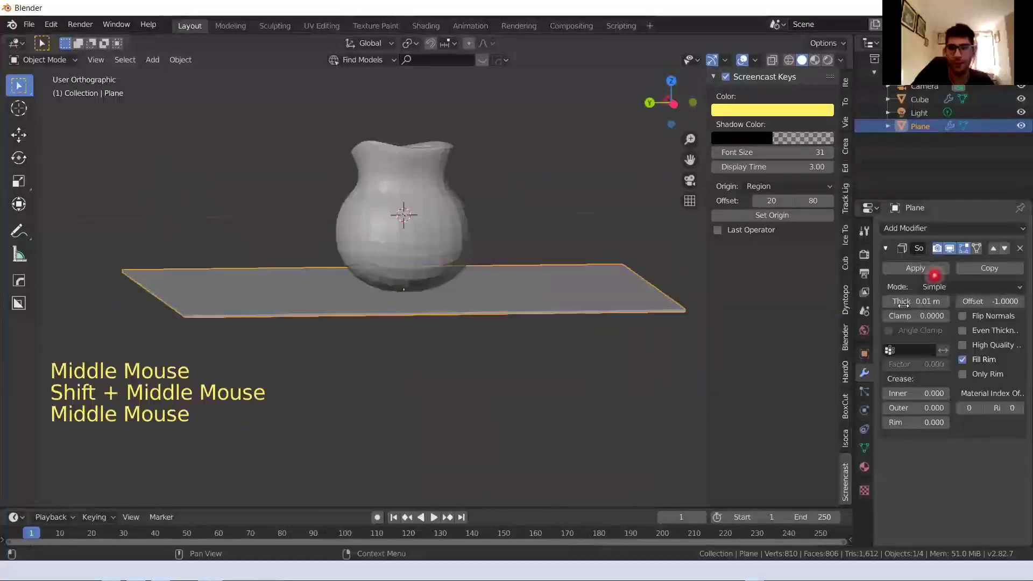
{"action": "mouse_move", "coordinate": [902, 302]}
{"action": "left_mouse_down"}
{"action": "mouse_move", "coordinate": [966, 304]}
{"action": "mouse_move", "coordinate": [905, 303]}
{"action": "mouse_move", "coordinate": [909, 310]}
{"action": "left_mouse_up"}
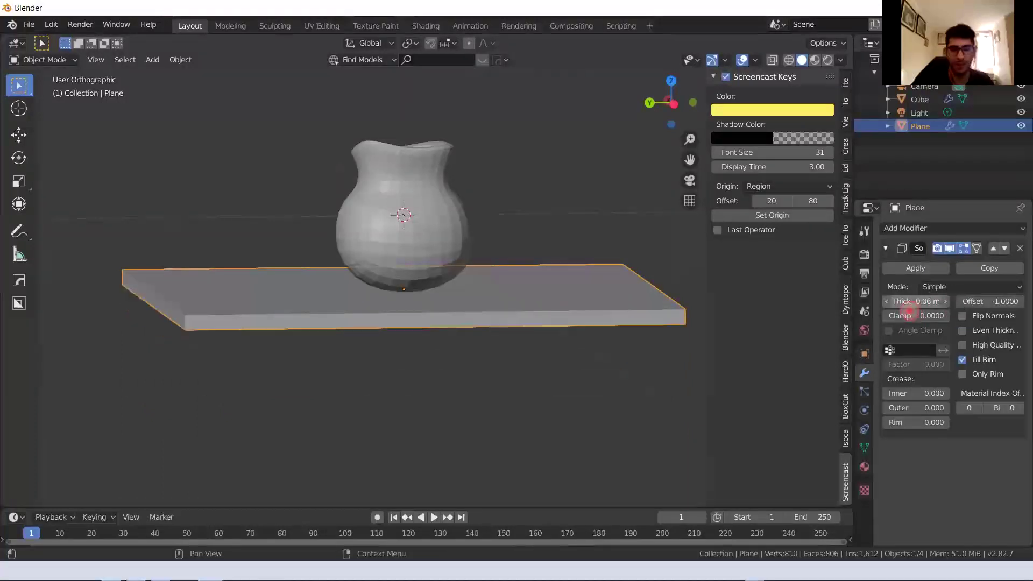
In Edit Mode, divide the plane into four equal strips with three crosswise loop cuts
{"action": "middle_click_drag", "start_coordinate": [445, 357], "coordinate": [312, 322]}
{"action": "left_click", "coordinate": [315, 321]}
{"action": "key", "text": "Tab"}
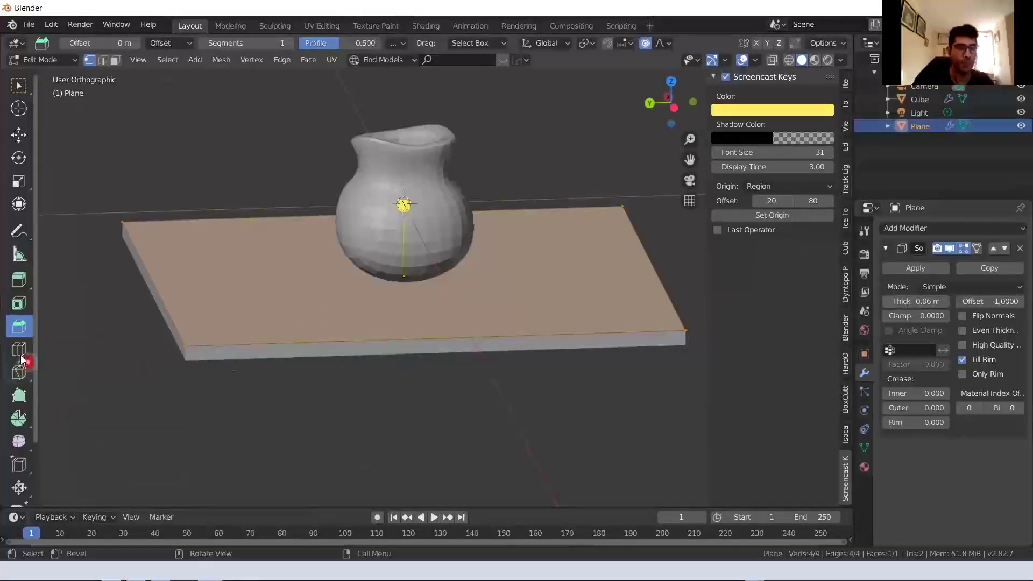
{"action": "left_click", "coordinate": [20, 357]}
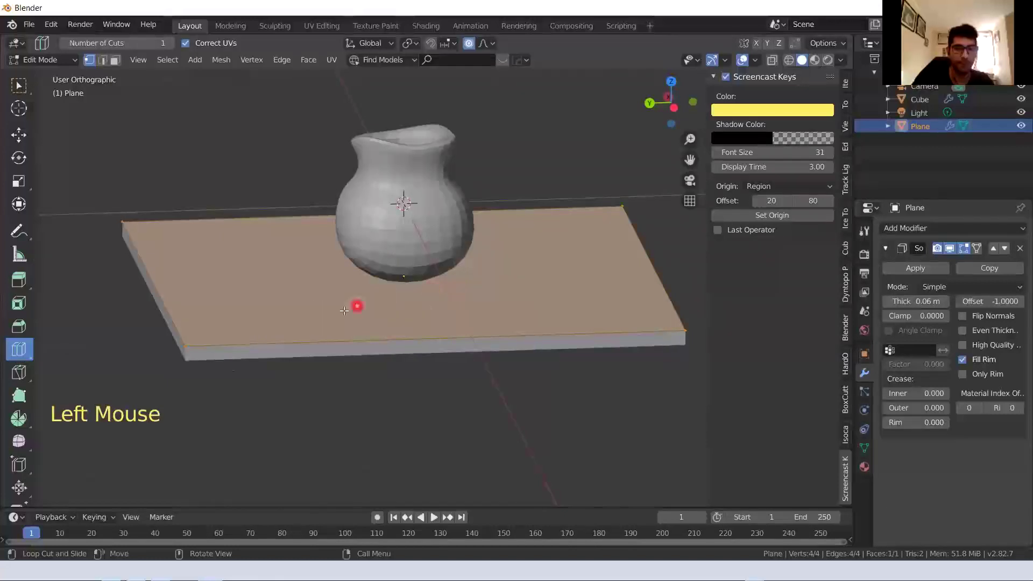
{"action": "left_click", "coordinate": [502, 332]}
{"action": "scroll", "coordinate": [498, 334], "scroll_direction": "up", "scroll_amount": 4}
{"action": "scroll", "coordinate": [493, 336], "scroll_direction": "down", "scroll_amount": 5}
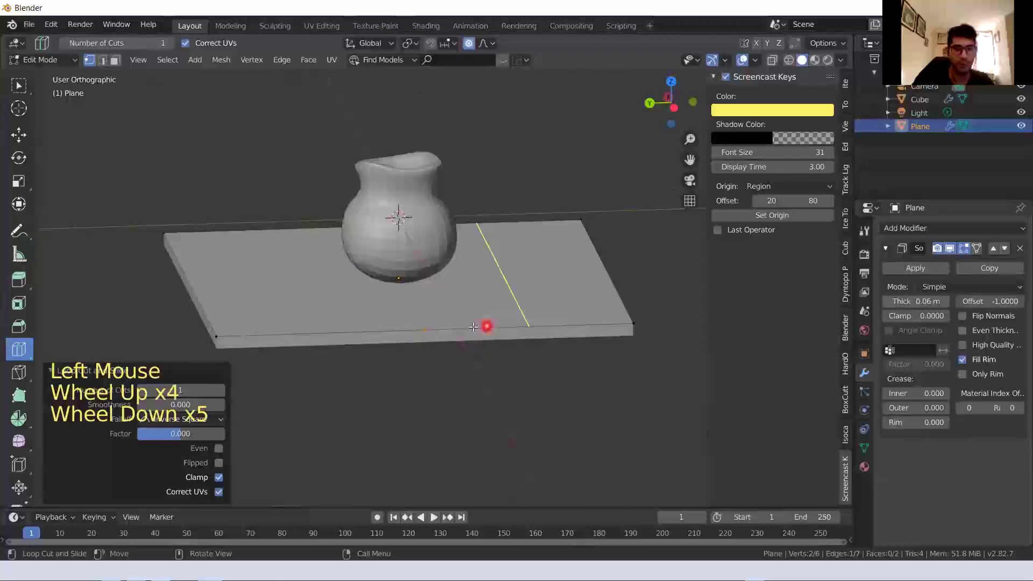
{"action": "left_click", "coordinate": [484, 326]}
{"action": "left_click", "coordinate": [360, 329]}
Try a lengthwise loop cut through the middle of the plane and undo it
{"action": "key", "text": "Tab"}
{"action": "middle_click_drag", "start_coordinate": [355, 358], "coordinate": [293, 340]}
{"action": "left_click", "coordinate": [274, 295]}
{"action": "key", "text": "Tab"}
{"action": "left_click", "coordinate": [192, 280]}
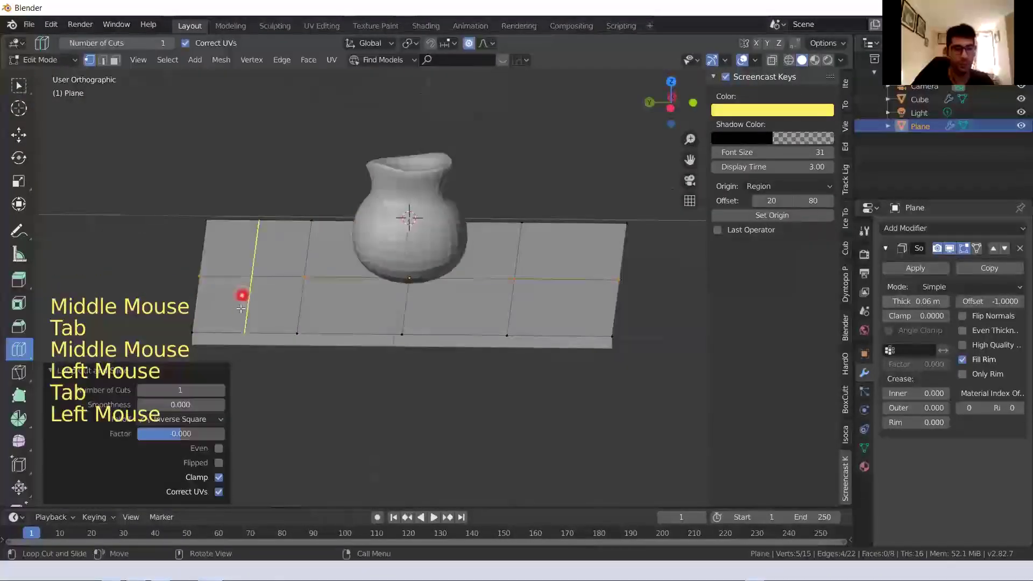
{"action": "key", "text": "ctrl+z"}
Select the plane's outer short edge on the positive Y side and raise it about 2.7 m along Z
{"action": "left_click", "coordinate": [19, 85]}
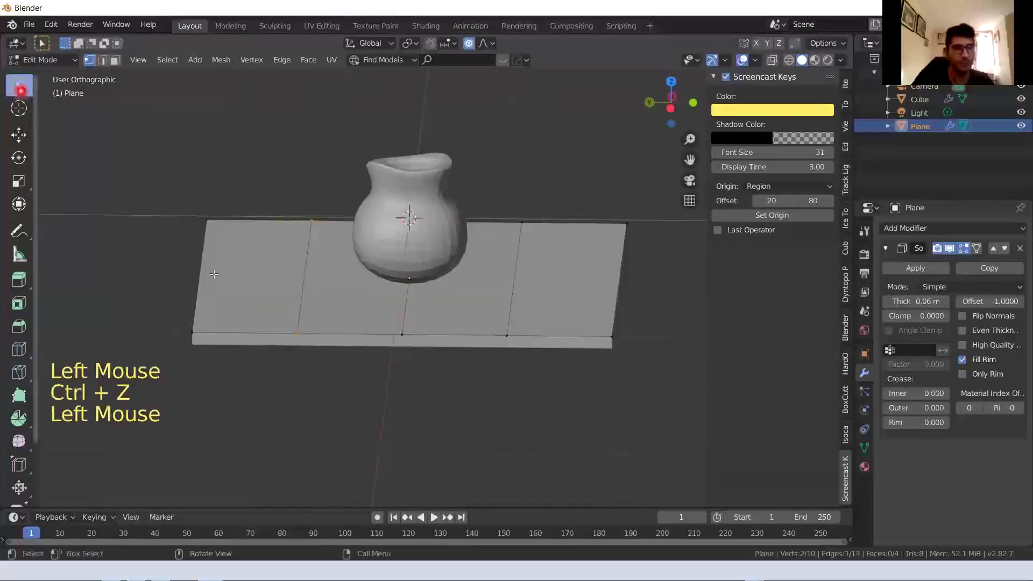
{"action": "key", "text": "3"}
{"action": "left_click", "coordinate": [200, 274]}
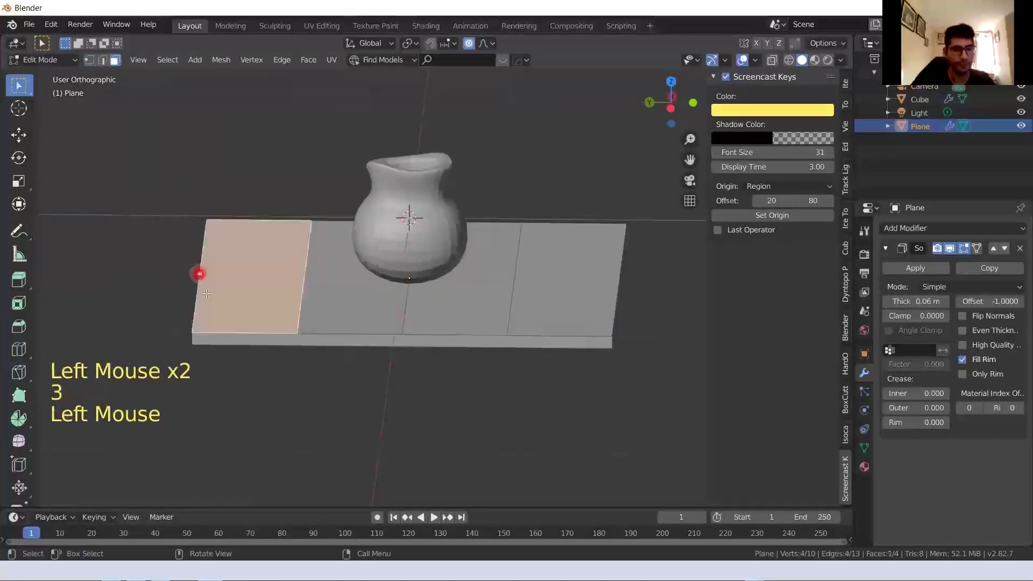
{"action": "key", "text": "2"}
{"action": "left_click", "coordinate": [202, 290]}
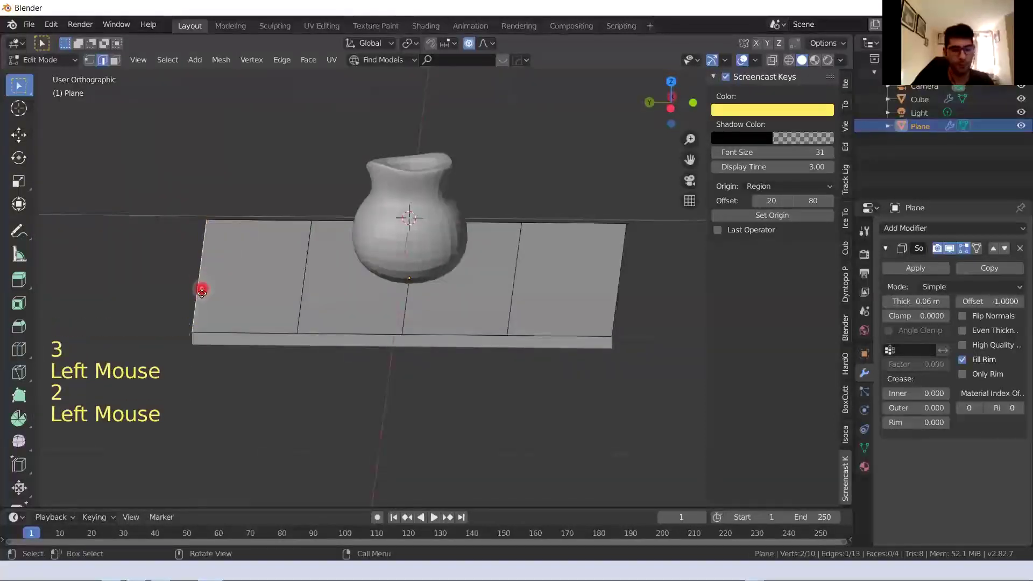
{"action": "key", "text": "g"}
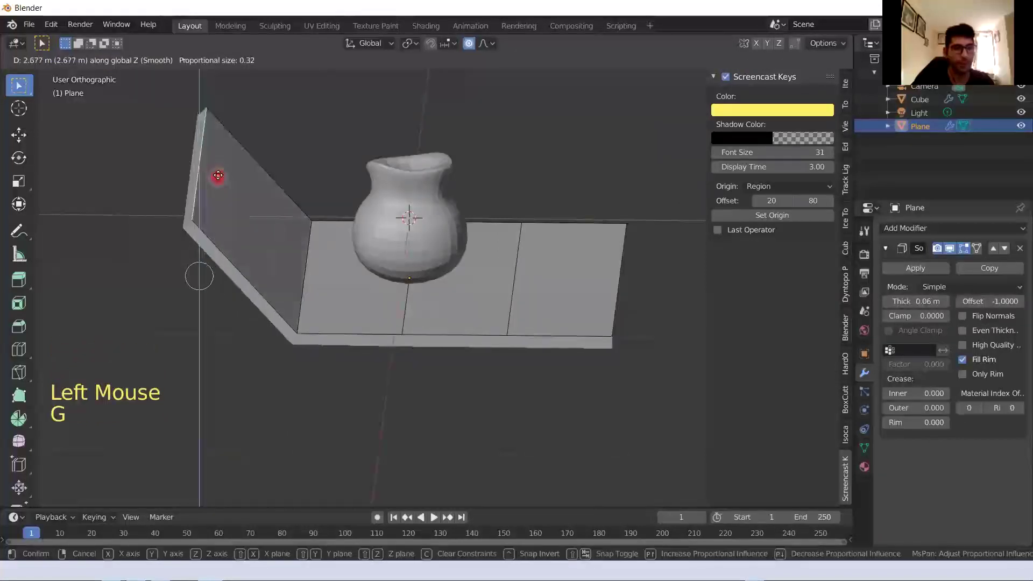
{"action": "left_click", "coordinate": [218, 156]}
Raise the plane's opposite outer short edge 3.11 m along Z
{"action": "left_click", "coordinate": [619, 274]}
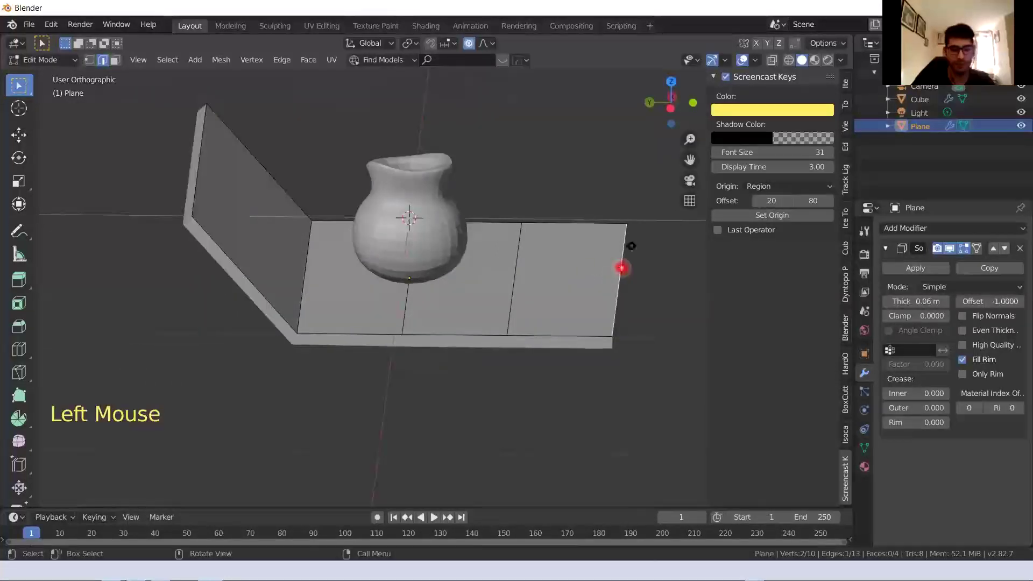
{"action": "key", "text": "g"}
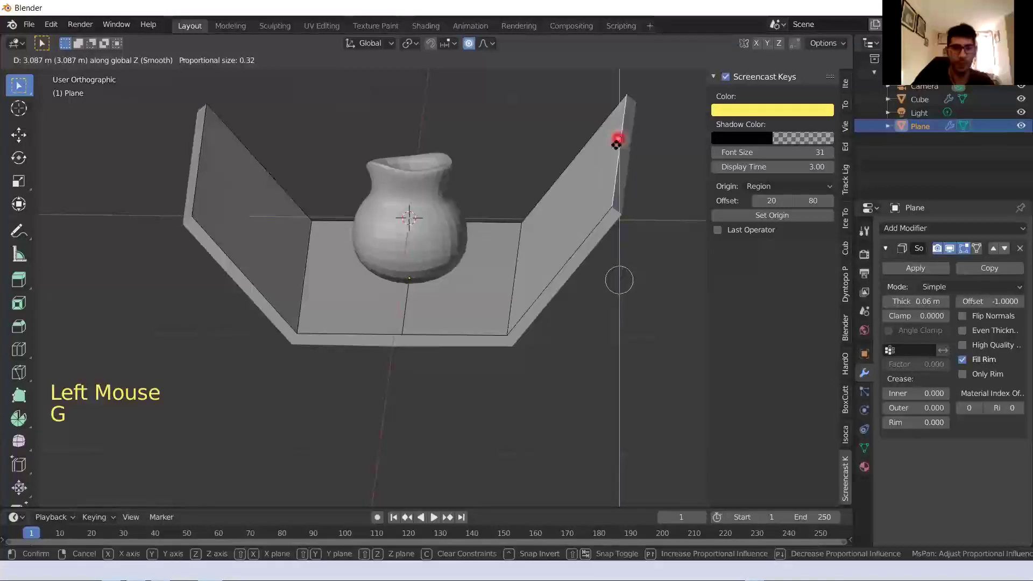
{"action": "left_click", "coordinate": [617, 143]}
Select both raised edges together and scale them by 0.702 along X and 0.410 along Y
{"action": "scroll", "coordinate": [540, 254], "scroll_direction": "down", "scroll_amount": 3}
{"action": "mouse_move", "coordinate": [540, 253]}
{"action": "middle_mouse_down"}
{"action": "mouse_move", "coordinate": [549, 240]}
{"action": "mouse_move", "coordinate": [536, 245]}
{"action": "middle_mouse_up"}
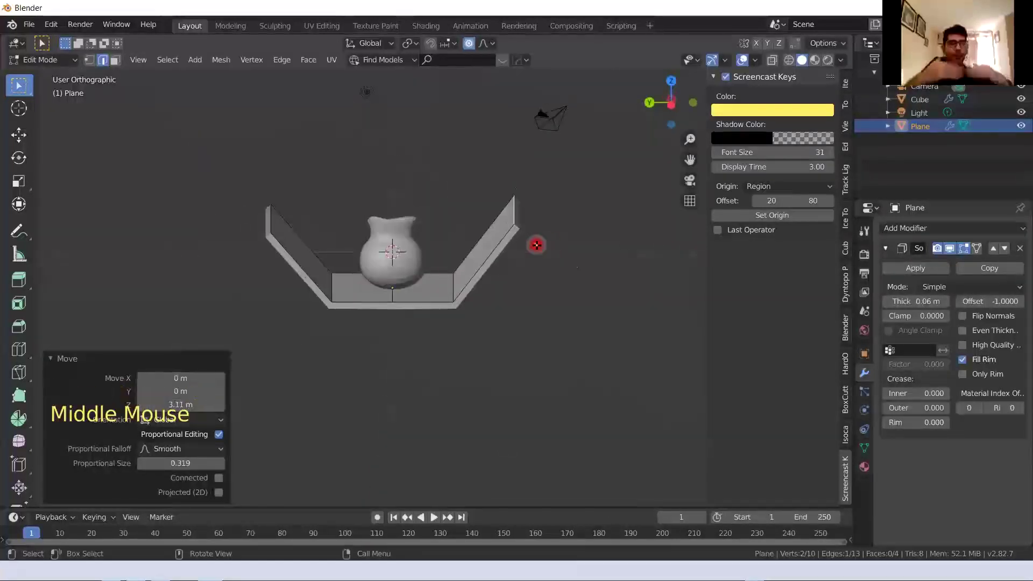
{"action": "middle_click_drag", "start_coordinate": [511, 248], "coordinate": [522, 267]}
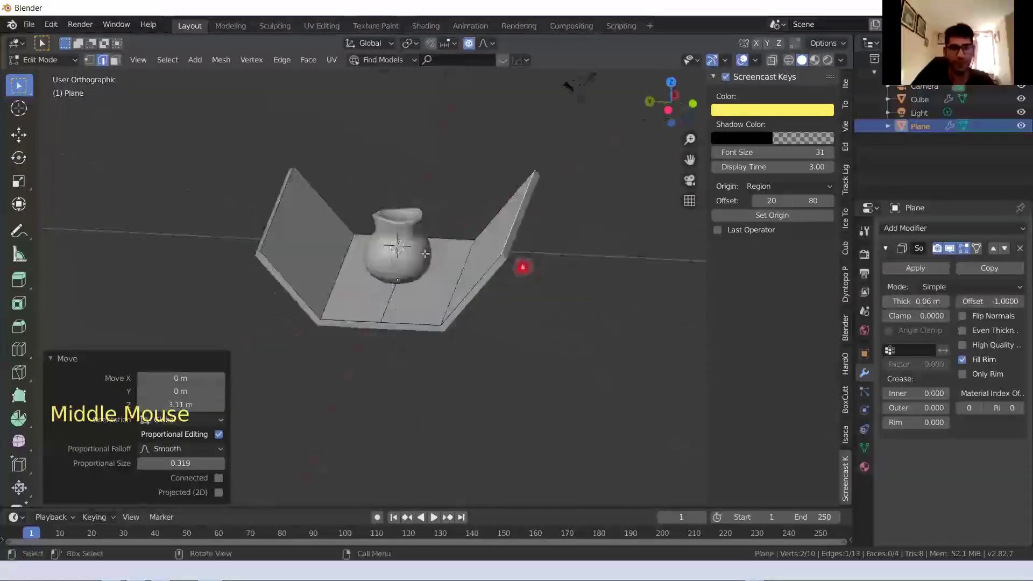
{"action": "left_click", "coordinate": [275, 219], "text": "shift"}
{"action": "key", "text": "s"}
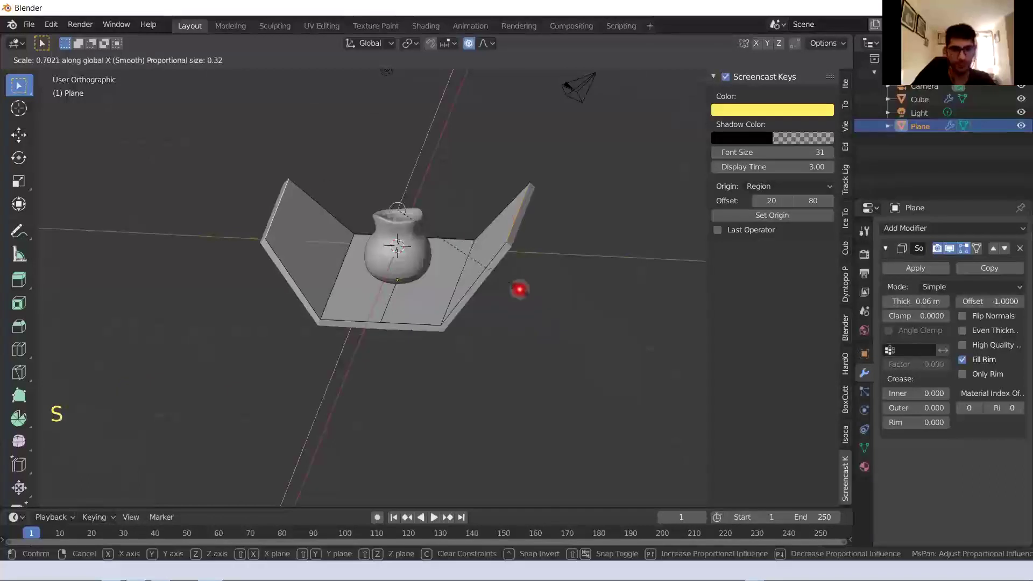
{"action": "left_click", "coordinate": [519, 288]}
{"action": "key", "text": "s"}
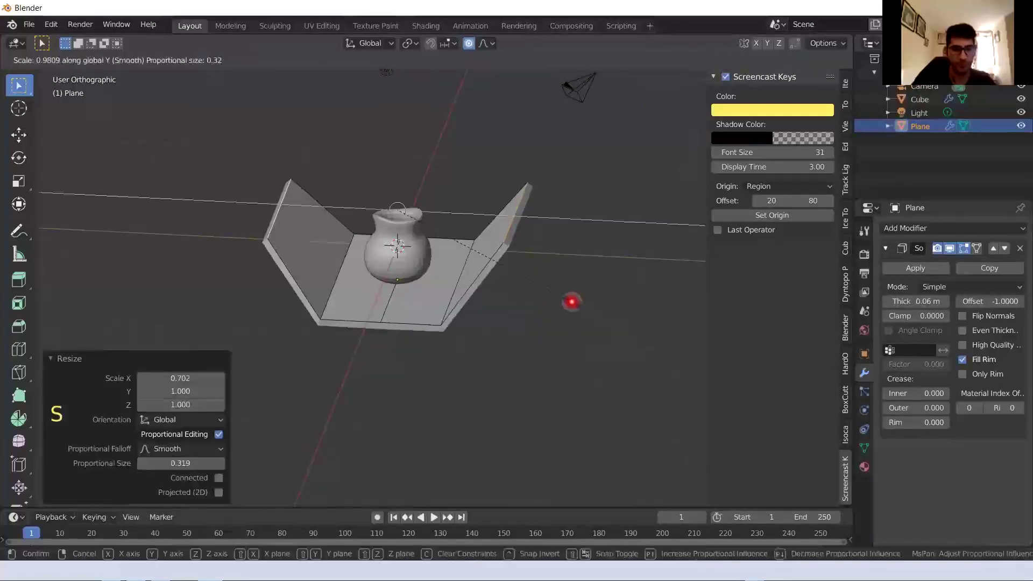
{"action": "left_click", "coordinate": [452, 265]}
Switch the plane to Object Mode and apply its Solidify modifier
{"action": "middle_click_drag", "start_coordinate": [457, 265], "coordinate": [462, 288]}
{"action": "scroll", "coordinate": [413, 293], "scroll_direction": "up", "scroll_amount": 3}
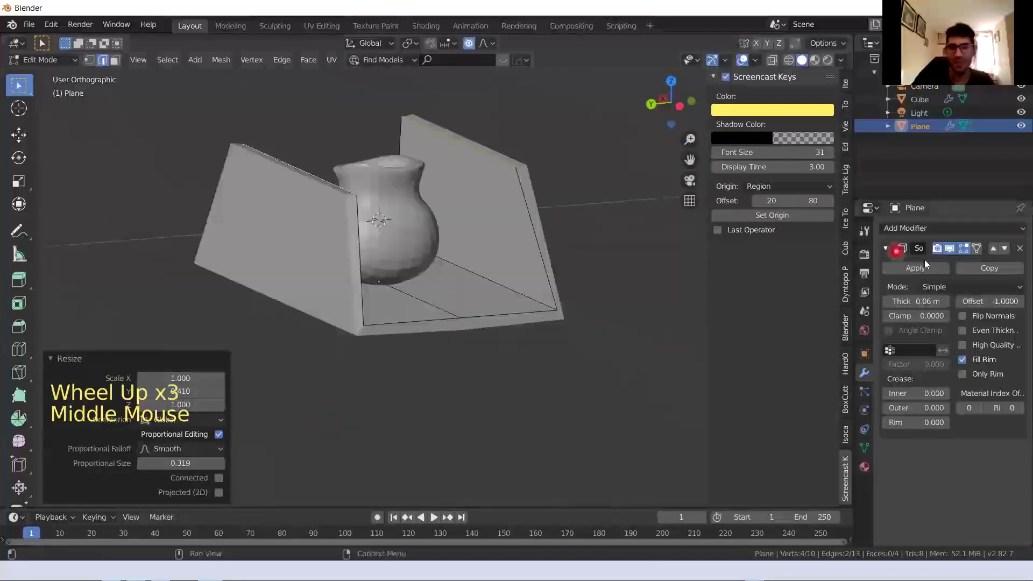
{"action": "left_click", "coordinate": [916, 271]}
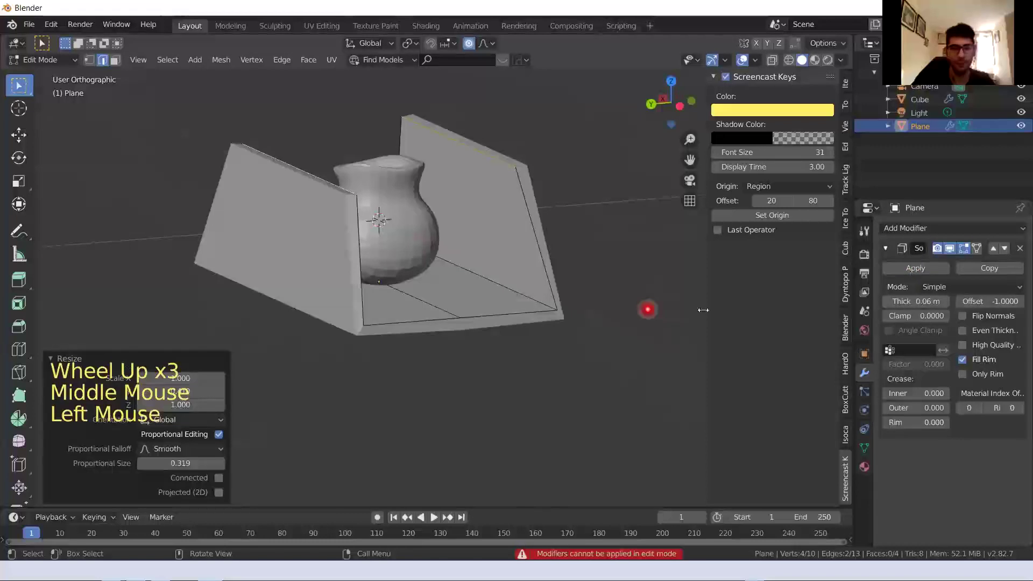
{"action": "middle_click_drag", "start_coordinate": [415, 295], "coordinate": [379, 291]}
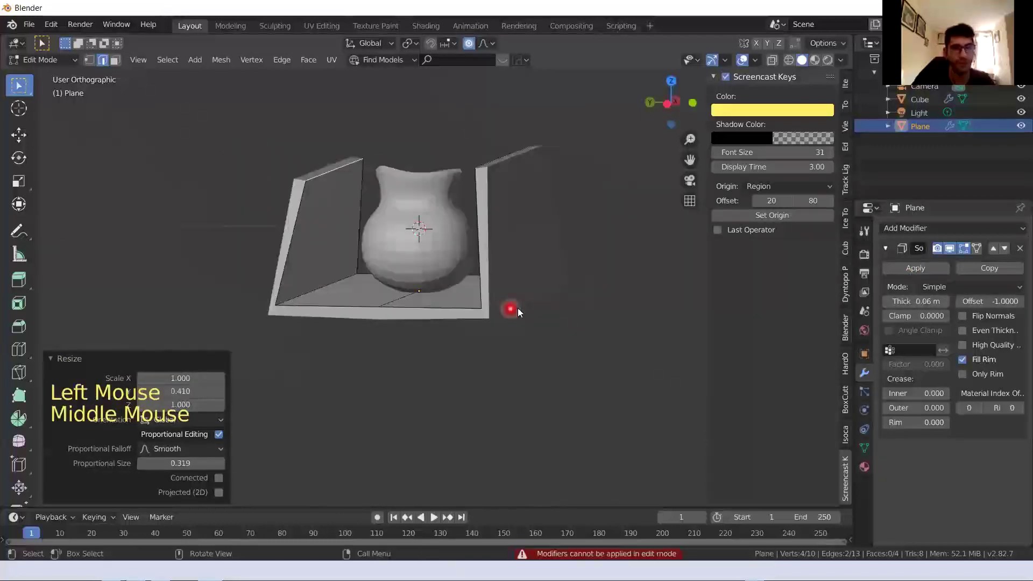
{"action": "key", "text": "Tab"}
{"action": "middle_click_drag", "start_coordinate": [519, 312], "coordinate": [489, 316]}
{"action": "left_click", "coordinate": [902, 270]}
Examine the thickened mesh in Edit Mode, then undo applying the Solidify modifier
{"action": "middle_click_drag", "start_coordinate": [270, 308], "coordinate": [309, 288]}
{"action": "key", "text": "Tab"}
{"action": "left_click", "coordinate": [284, 247]}
{"action": "scroll", "coordinate": [282, 299], "scroll_direction": "up", "scroll_amount": 3}
{"action": "scroll", "coordinate": [271, 313], "scroll_direction": "down", "scroll_amount": 3}
{"action": "key", "text": "ctrl+z"}
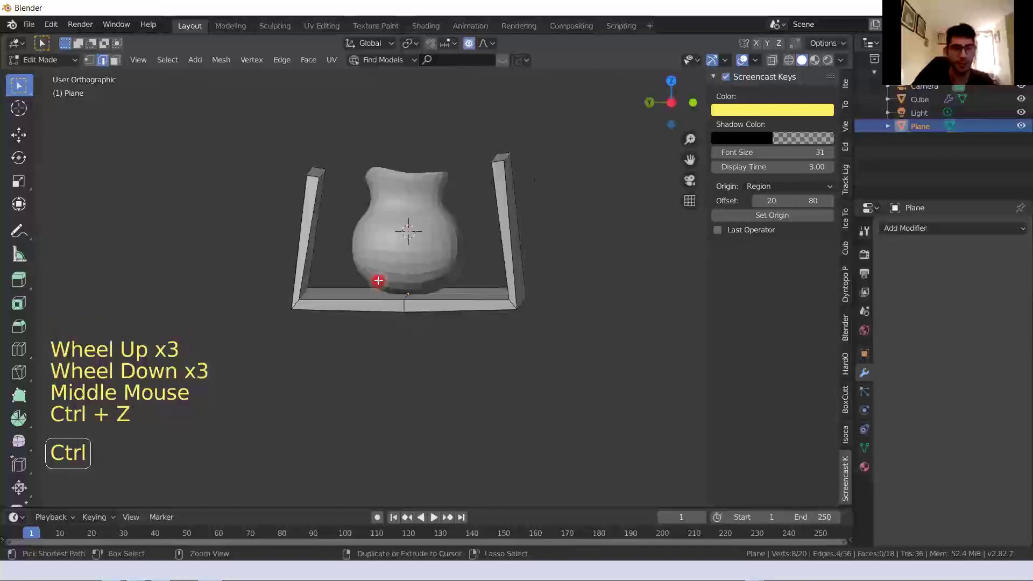
{"action": "key", "text": "ctrl+z"}
{"action": "key", "text": "ctrl+z"}
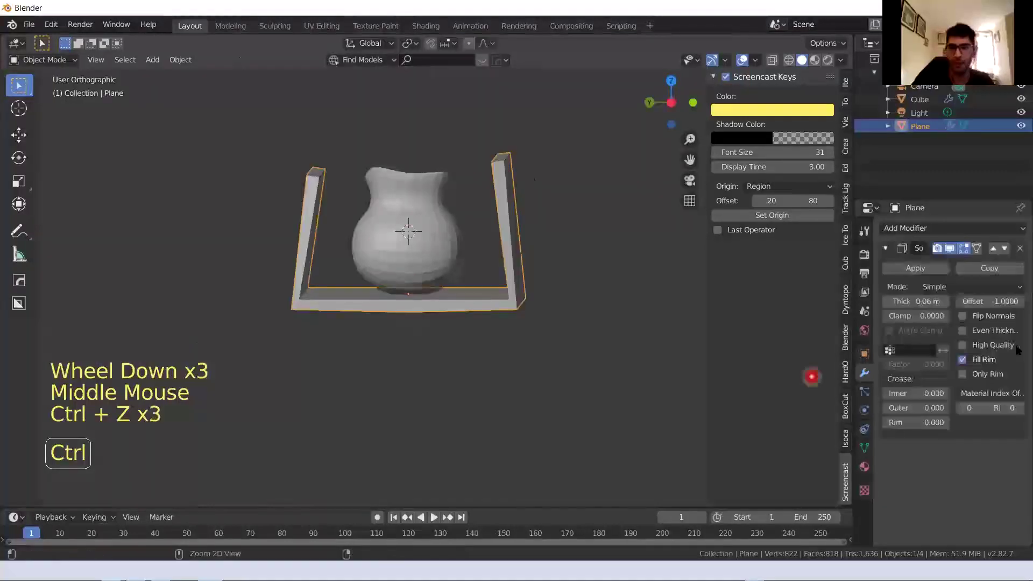
On the Solidify modifier, enable Flip Normals, set the thickness to -0.17 m and the offset to 1, and adjust Clamp
{"action": "left_click", "coordinate": [963, 316]}
{"action": "left_click_drag", "start_coordinate": [918, 300], "coordinate": [1010, 299]}
{"action": "left_click_drag", "start_coordinate": [904, 301], "coordinate": [895, 300]}
{"action": "left_click_drag", "start_coordinate": [973, 301], "coordinate": [1017, 302]}
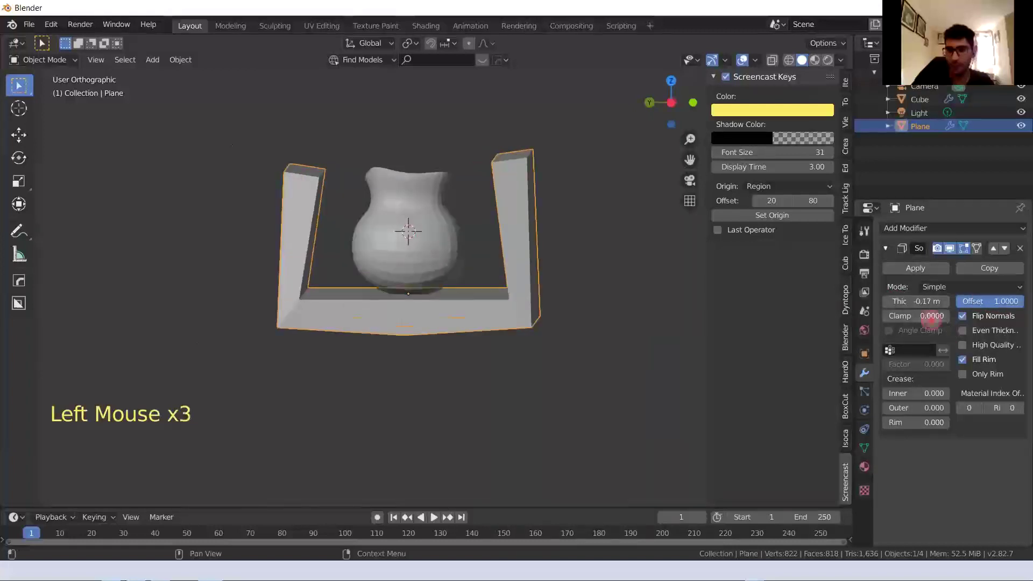
{"action": "left_click_drag", "start_coordinate": [909, 316], "coordinate": [936, 316]}
Delete the bent plane from the scene in Object Mode
{"action": "middle_click_drag", "start_coordinate": [347, 313], "coordinate": [355, 323]}
{"action": "key", "text": "Tab"}
{"action": "left_click", "coordinate": [394, 324]}
{"action": "key", "text": "Tab"}
{"action": "key", "text": "x"}
{"action": "left_click", "coordinate": [394, 326]}
Select the vase and enter Edit Mode on it
{"action": "middle_click_drag", "start_coordinate": [392, 323], "coordinate": [367, 302]}
{"action": "scroll", "coordinate": [411, 231], "scroll_direction": "up", "scroll_amount": 4, "text": "shift"}
{"action": "scroll", "coordinate": [410, 215], "scroll_direction": "up", "scroll_amount": 5}
{"action": "left_click", "coordinate": [360, 308]}
{"action": "key", "text": "Tab"}
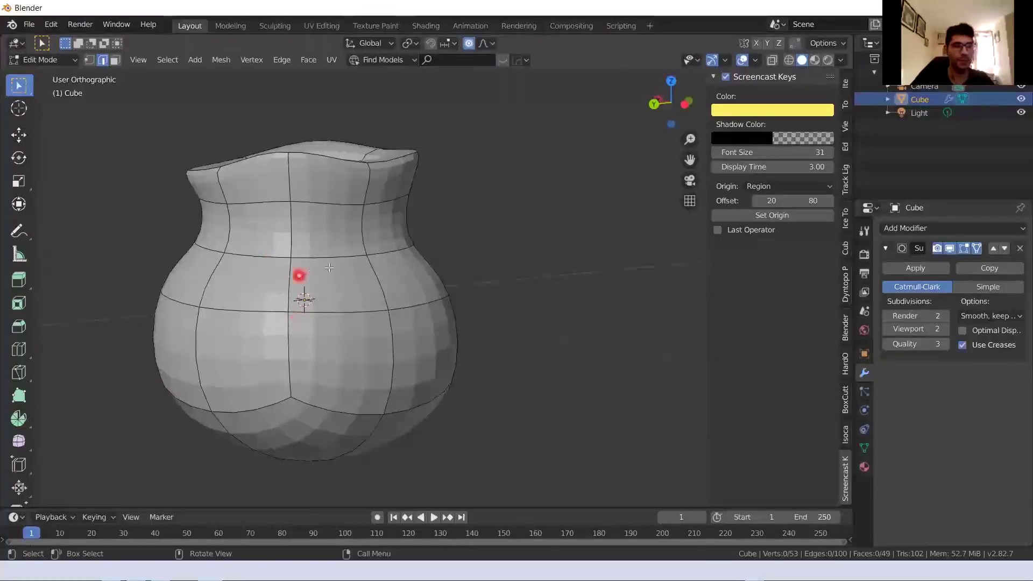
Switch to face selection and select two adjacent faces on the vase's neck
{"action": "middle_click_drag", "start_coordinate": [298, 274], "coordinate": [302, 256]}
{"action": "left_click", "coordinate": [328, 233]}
{"action": "key", "text": "2"}
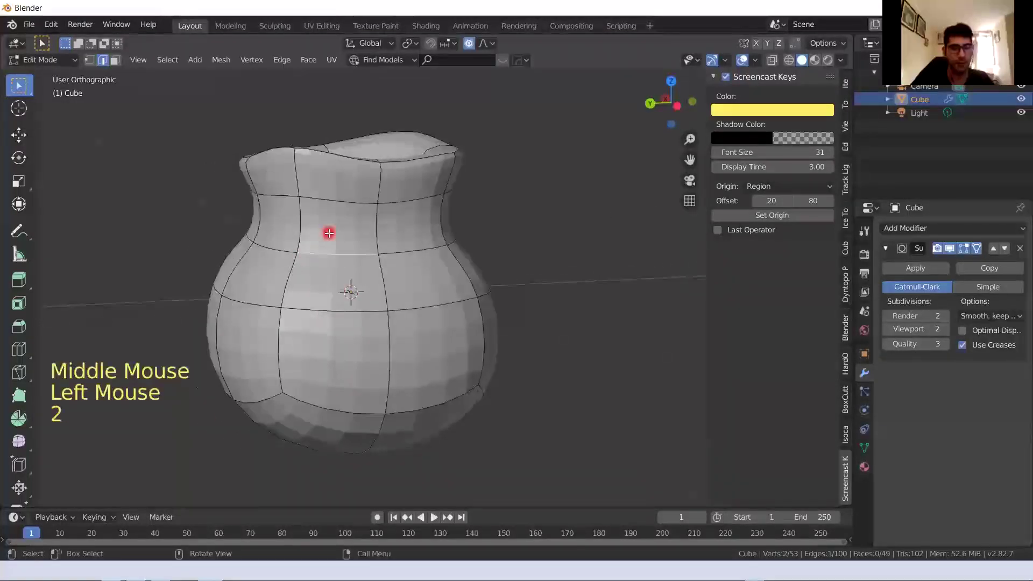
{"action": "left_click", "coordinate": [328, 233]}
{"action": "key", "text": "Tab"}
{"action": "left_click", "coordinate": [330, 235]}
{"action": "key", "text": "Tab"}
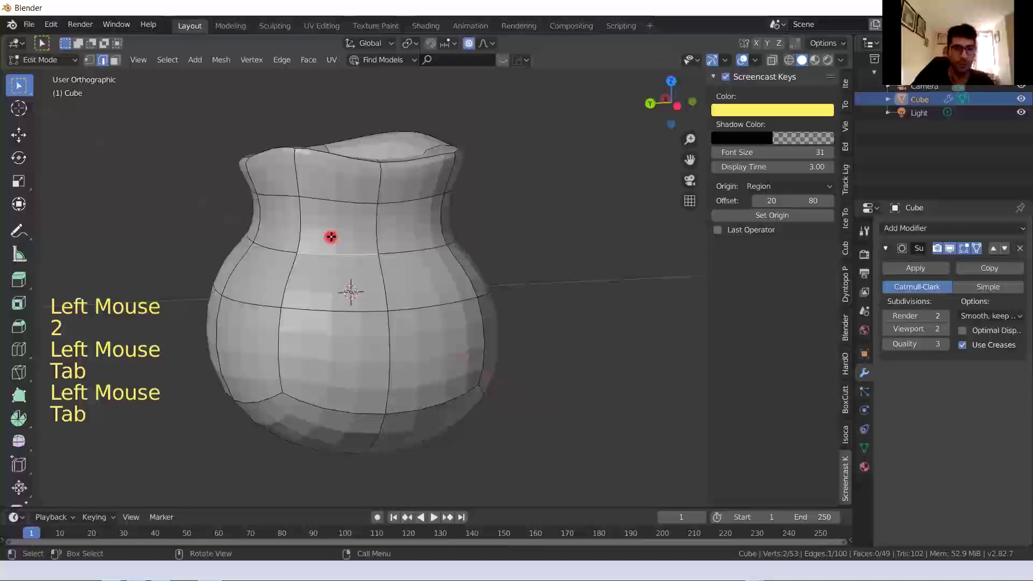
{"action": "left_click", "coordinate": [330, 232]}
{"action": "key", "text": "3"}
{"action": "left_click", "coordinate": [331, 233]}
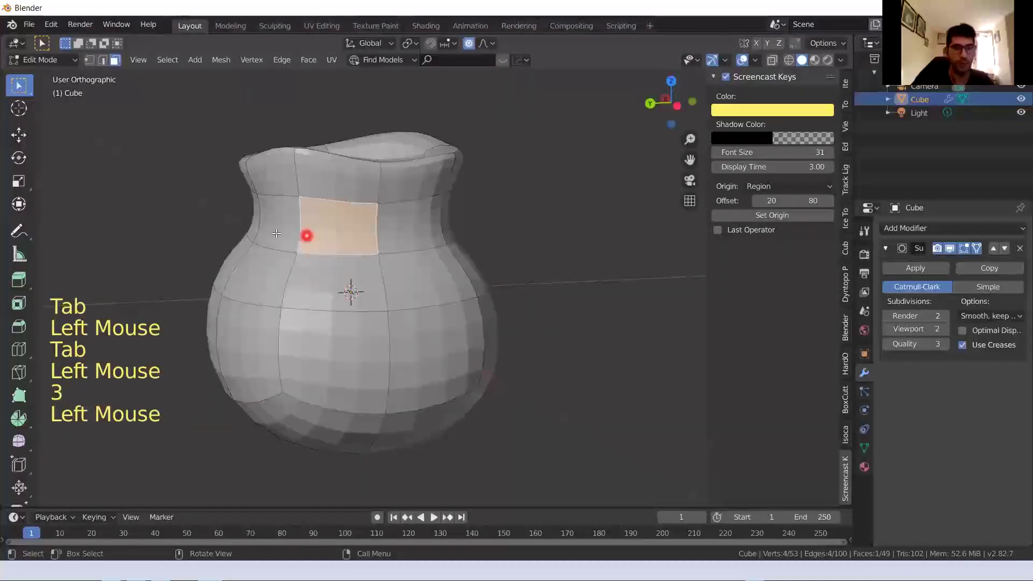
{"action": "left_click", "coordinate": [397, 233], "text": "shift"}
Loop-select the complete ring of faces around the vase's neck
{"action": "left_click", "coordinate": [396, 237], "text": "alt"}
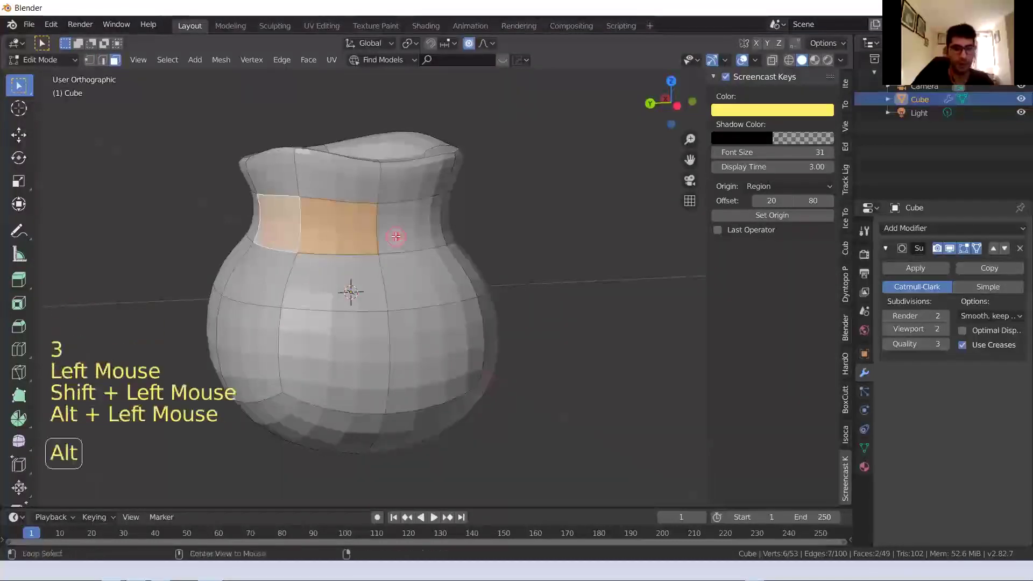
{"action": "left_click", "coordinate": [349, 236]}
{"action": "left_click", "coordinate": [386, 234], "text": "alt"}
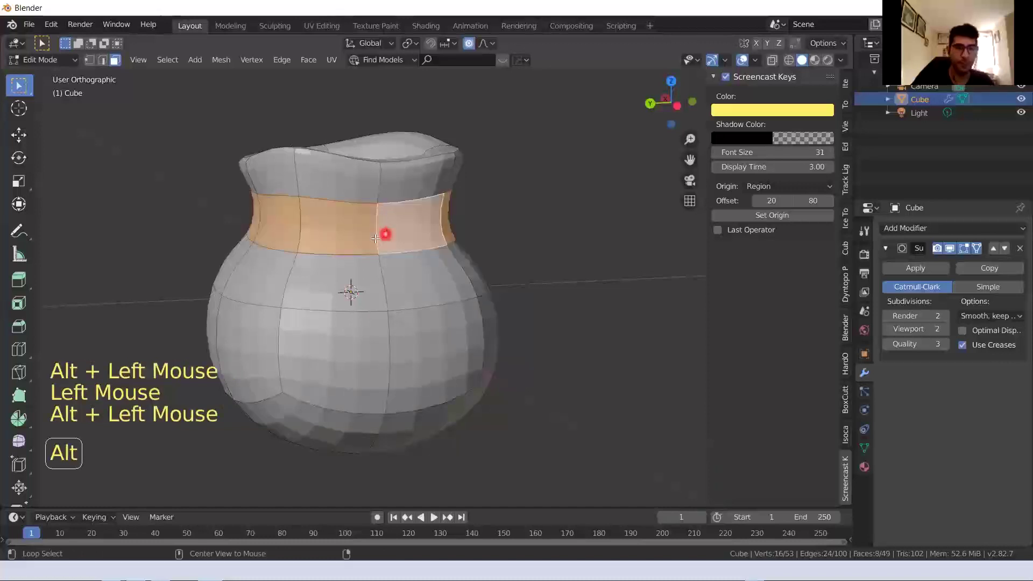
{"action": "left_click", "coordinate": [355, 241]}
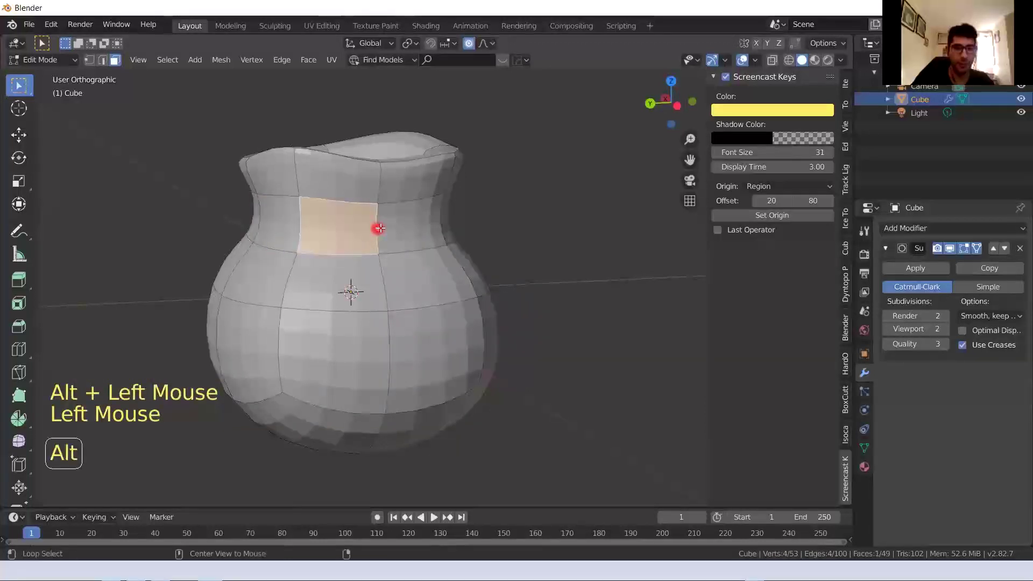
{"action": "scroll", "coordinate": [381, 226], "scroll_direction": "up", "scroll_amount": 3}
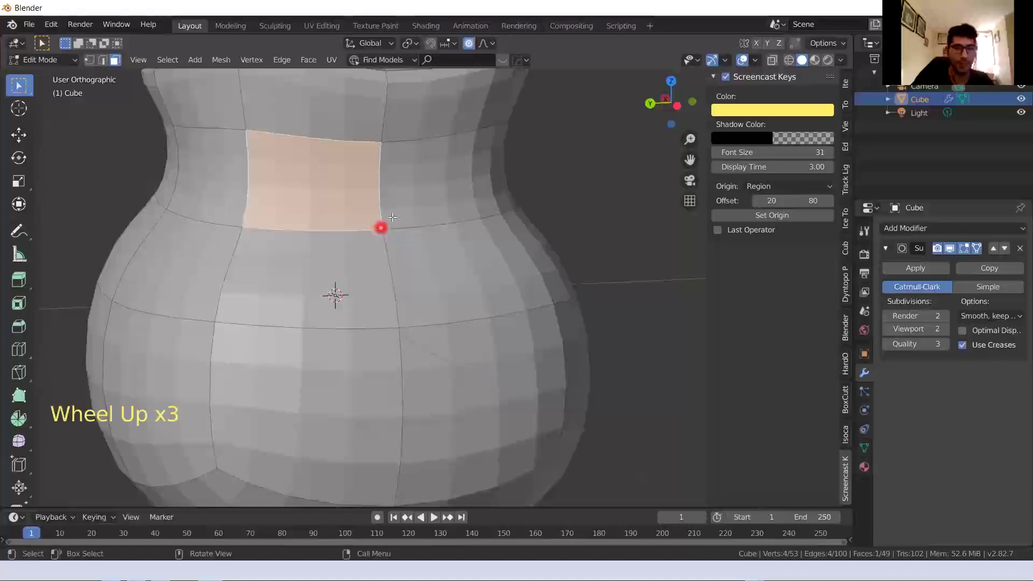
{"action": "middle_click_drag", "start_coordinate": [392, 219], "coordinate": [392, 318], "text": "shift"}
{"action": "scroll", "coordinate": [404, 305], "scroll_direction": "up", "scroll_amount": 3}
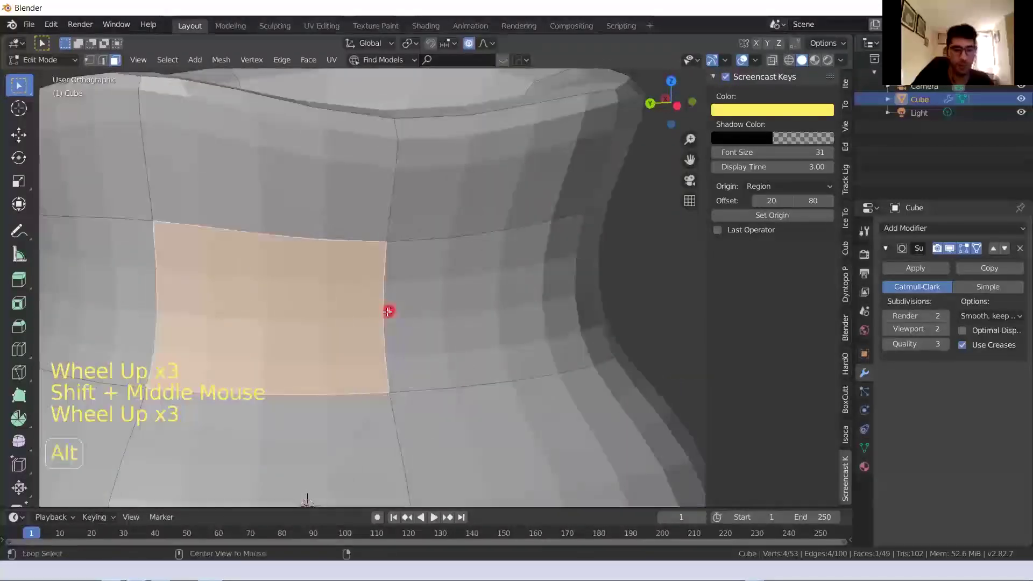
{"action": "left_click", "coordinate": [389, 312], "text": "alt"}
{"action": "scroll", "coordinate": [388, 311], "scroll_direction": "down", "scroll_amount": 4}
{"action": "middle_click_drag", "start_coordinate": [387, 312], "coordinate": [346, 309]}
{"action": "middle_click_drag", "start_coordinate": [450, 316], "coordinate": [356, 306]}
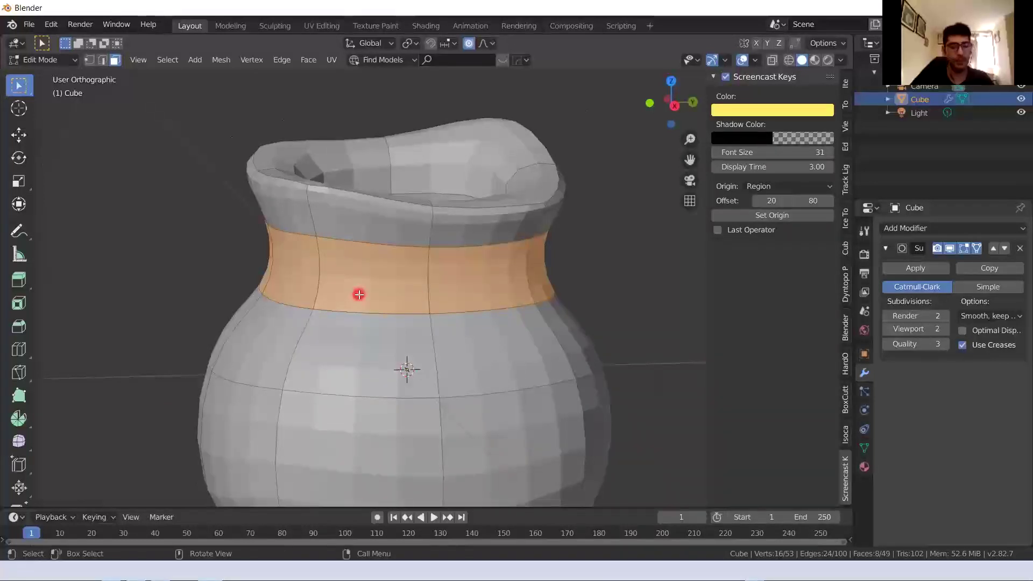
Duplicate the selected neck ring and leave the copy in its original position
{"action": "key", "text": "shift+d"}
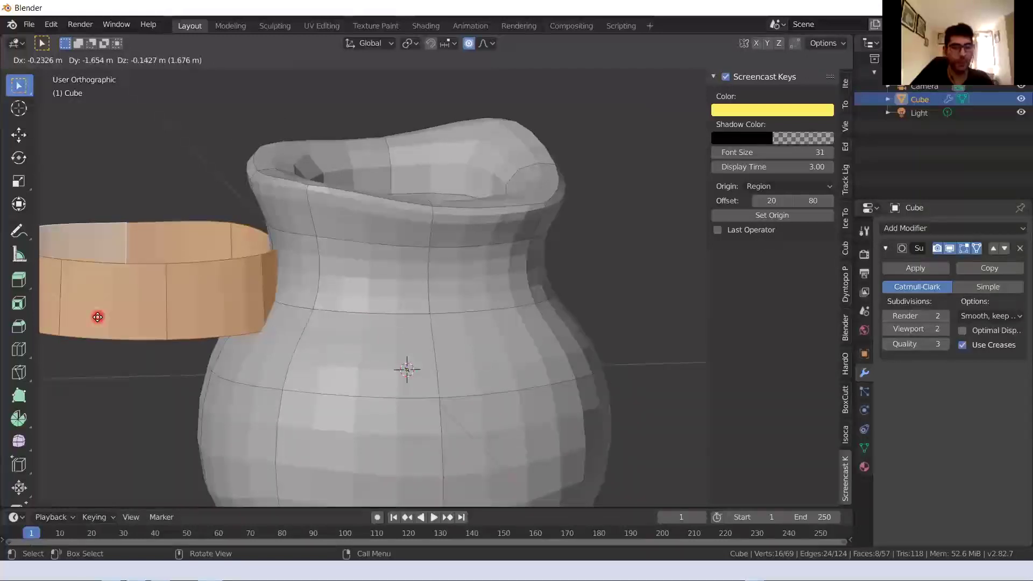
{"action": "right_click", "coordinate": [127, 314]}
{"action": "middle_click_drag", "start_coordinate": [230, 311], "coordinate": [251, 296]}
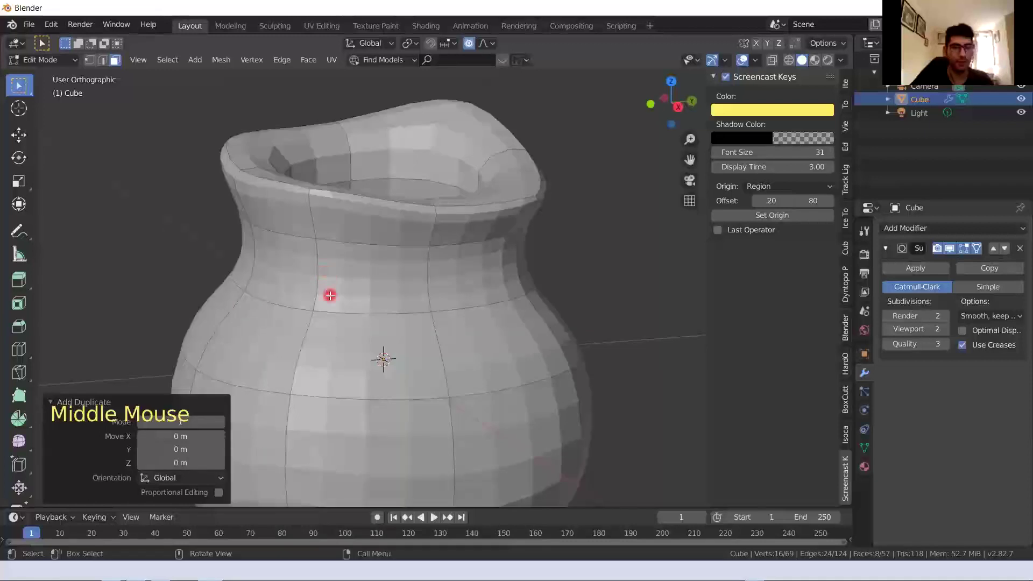
{"action": "scroll", "coordinate": [330, 295], "scroll_direction": "down", "scroll_amount": 3}
{"action": "key", "text": "Escape"}
Try moving the entire mesh, including the duplicated ring, and undo the move
{"action": "left_click", "coordinate": [359, 351]}
{"action": "key", "text": "a"}
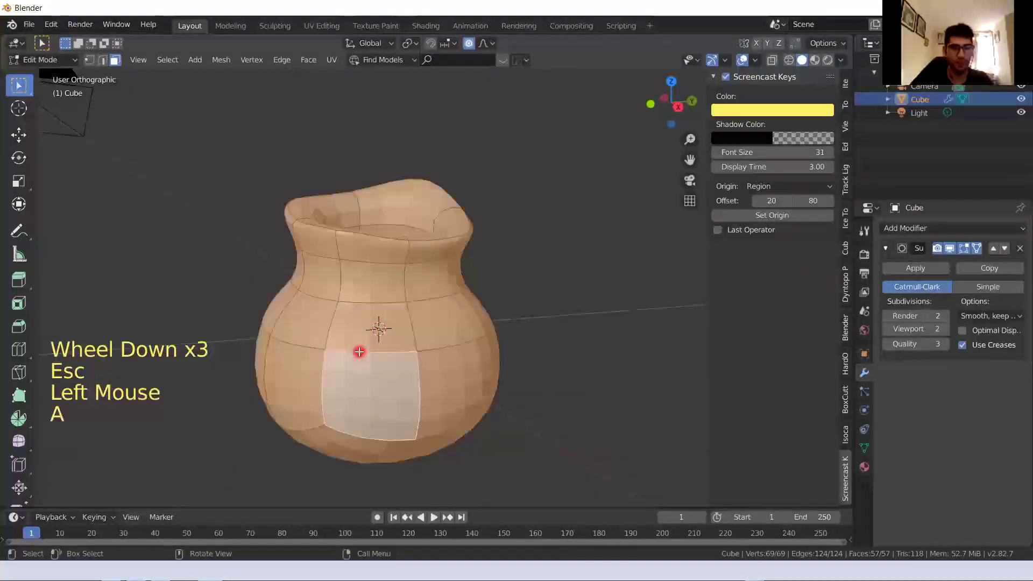
{"action": "key", "text": "g"}
{"action": "left_click", "coordinate": [482, 339]}
{"action": "key", "text": "ctrl+z"}
Select all geometry linked to a face on the vase's body, try moving it, and undo the move
{"action": "left_click", "coordinate": [401, 360]}
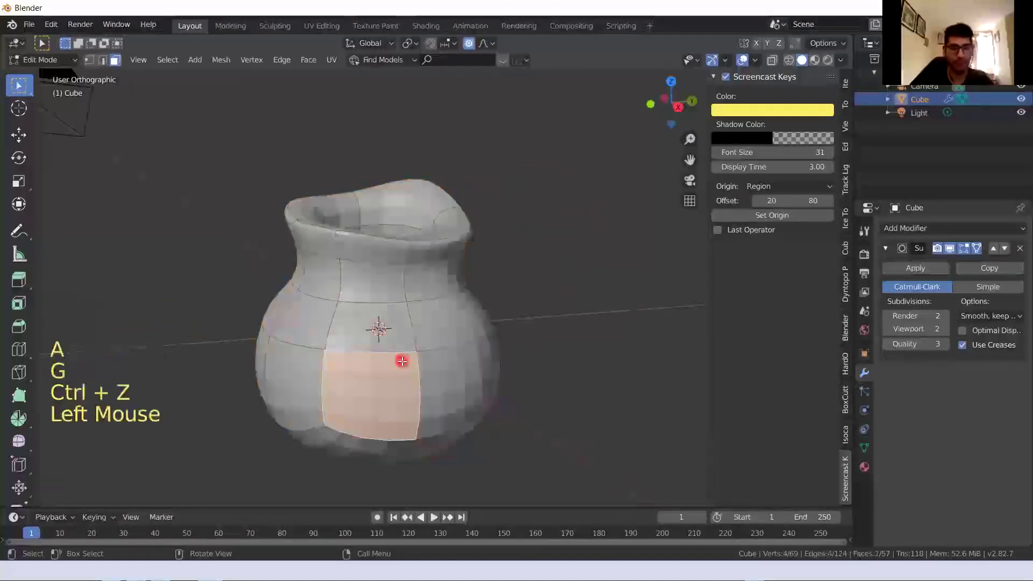
{"action": "key", "text": "l"}
{"action": "key", "text": "g"}
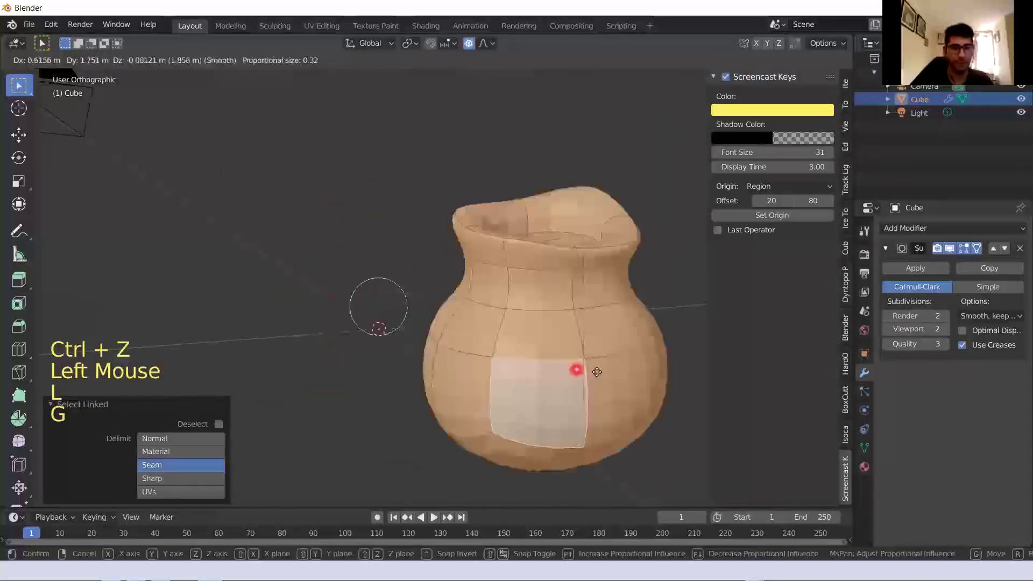
{"action": "left_click", "coordinate": [594, 369]}
{"action": "key", "text": "ctrl+z"}
{"action": "key", "text": "ctrl+z"}
{"action": "key", "text": "ctrl+z"}
Try hiding the whole vase mesh in Edit Mode and undo the hiding
{"action": "left_click", "coordinate": [360, 278]}
{"action": "middle_click_drag", "start_coordinate": [364, 282], "coordinate": [404, 263]}
{"action": "key", "text": "ctrl+z"}
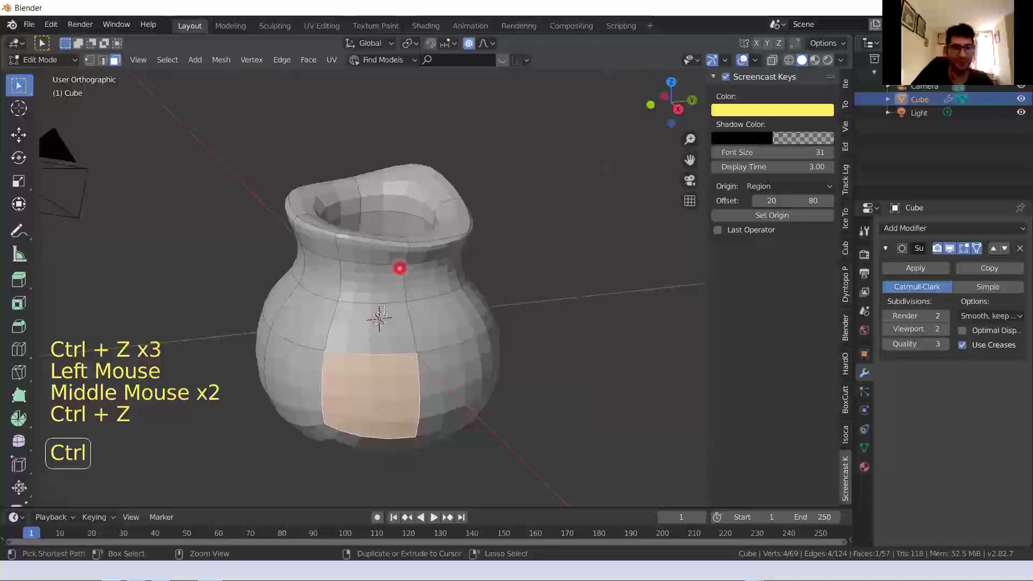
{"action": "key", "text": "ctrl+z"}
{"action": "key", "text": "ctrl+z"}
{"action": "key", "text": "h"}
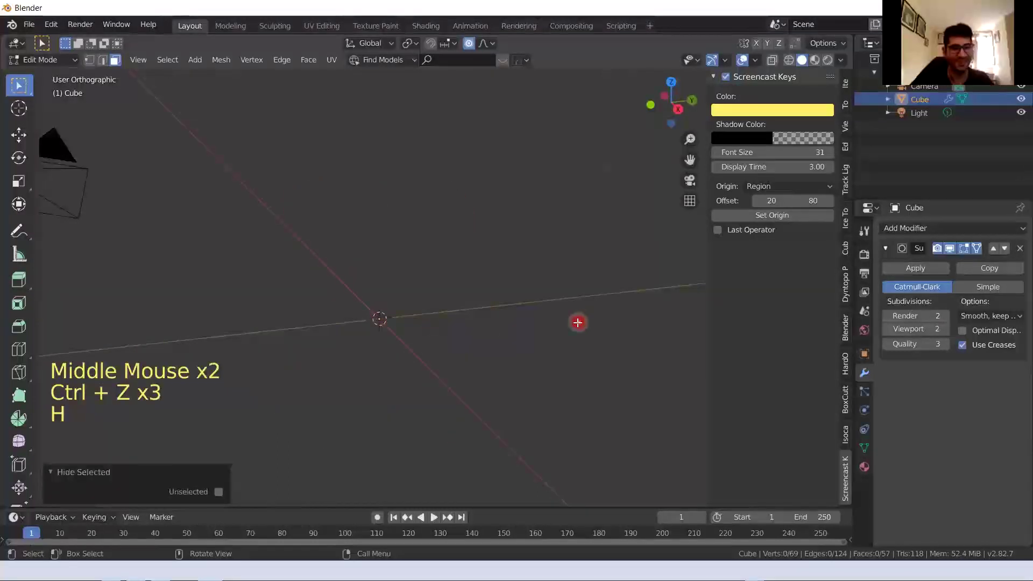
{"action": "left_click", "coordinate": [577, 322]}
{"action": "key", "text": "ctrl+z"}
{"action": "key", "text": "ctrl+z"}
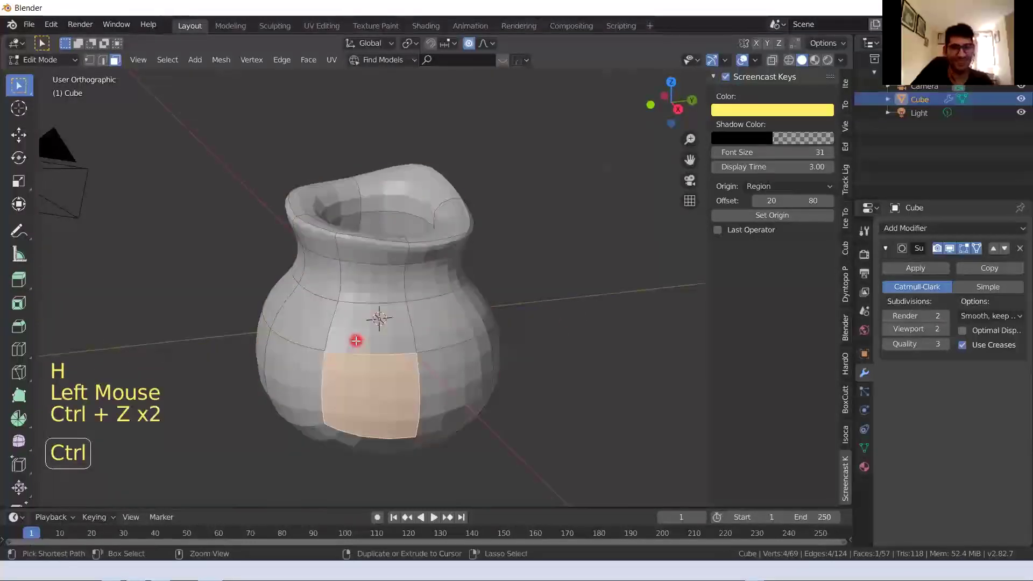
{"action": "key", "text": "ctrl+z"}
Try moving one face of the vase's neck with proportional editing and undo the move
{"action": "left_click", "coordinate": [353, 295]}
{"action": "left_click", "coordinate": [358, 284]}
{"action": "key", "text": "g"}
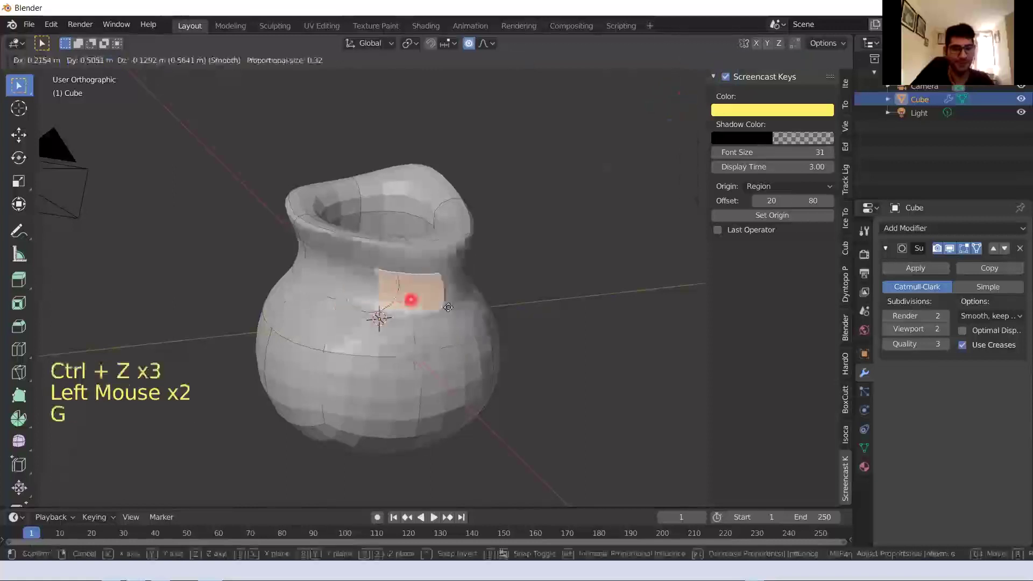
{"action": "left_click", "coordinate": [635, 313]}
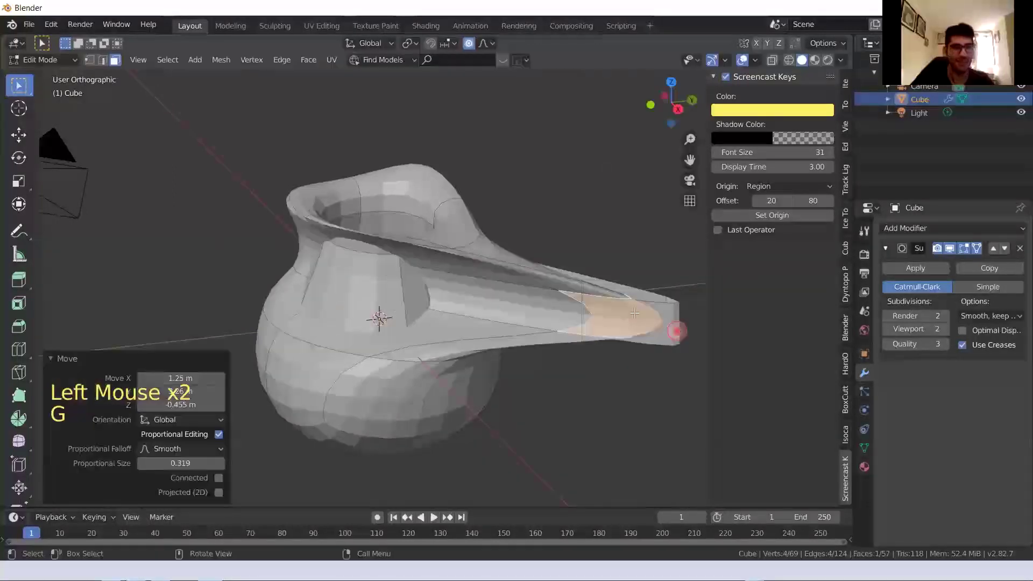
{"action": "key", "text": "ctrl+z"}
Loop-select the ring of faces around the vase's neck and duplicate it in its original position
{"action": "middle_click_drag", "start_coordinate": [413, 316], "coordinate": [362, 313]}
{"action": "scroll", "coordinate": [374, 296], "scroll_direction": "up", "scroll_amount": 3}
{"action": "scroll", "coordinate": [364, 313], "scroll_direction": "up", "scroll_amount": 2}
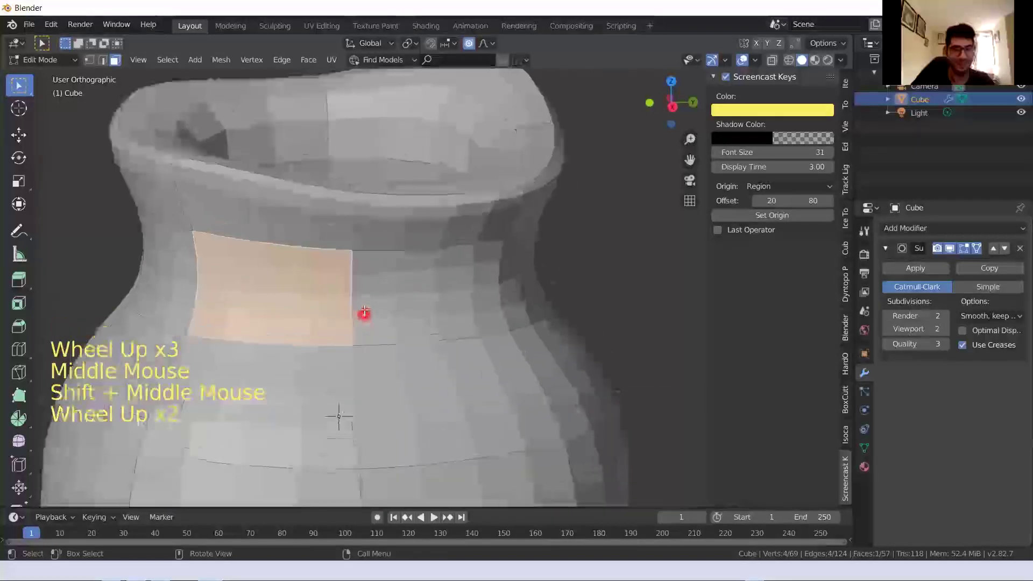
{"action": "left_click", "coordinate": [364, 313], "text": "alt"}
{"action": "scroll", "coordinate": [362, 304], "scroll_direction": "down", "scroll_amount": 2}
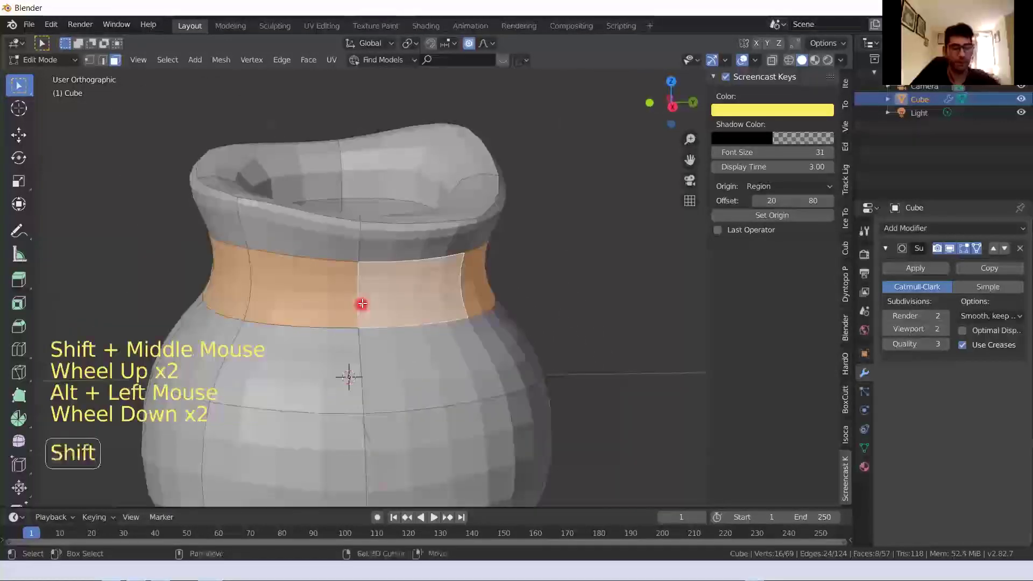
{"action": "key", "text": "shift+d"}
{"action": "right_click", "coordinate": [570, 308]}
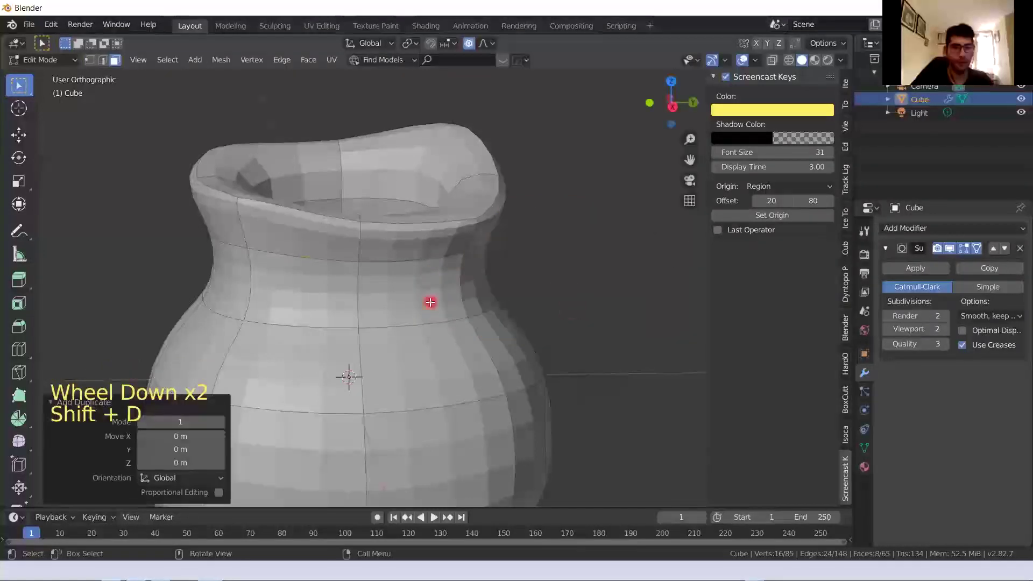
Try enlarging the duplicated neck ring with proportional editing and undo the scaling
{"action": "key", "text": "s"}
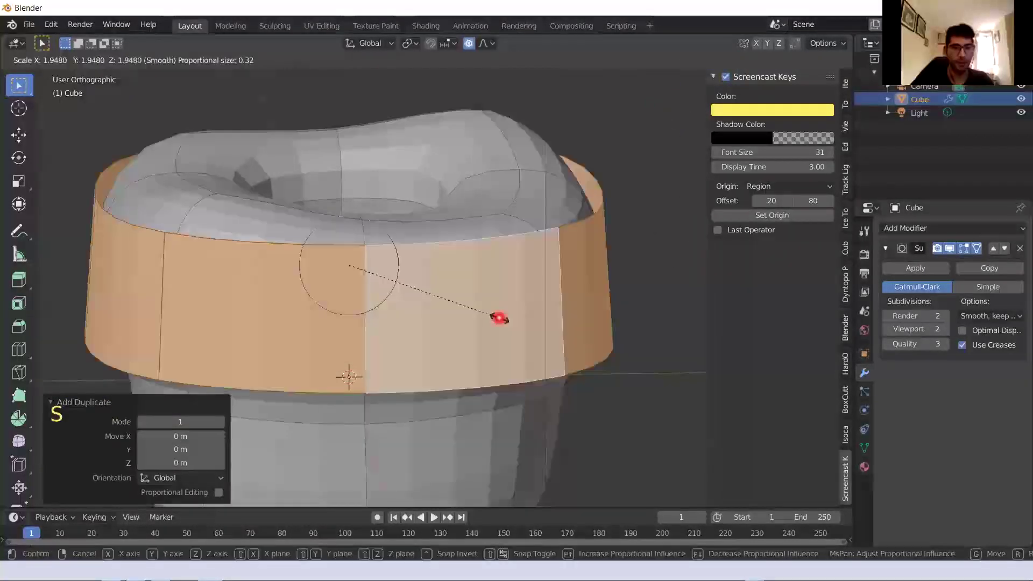
{"action": "right_click", "coordinate": [535, 329]}
{"action": "key", "text": "ctrl+z"}
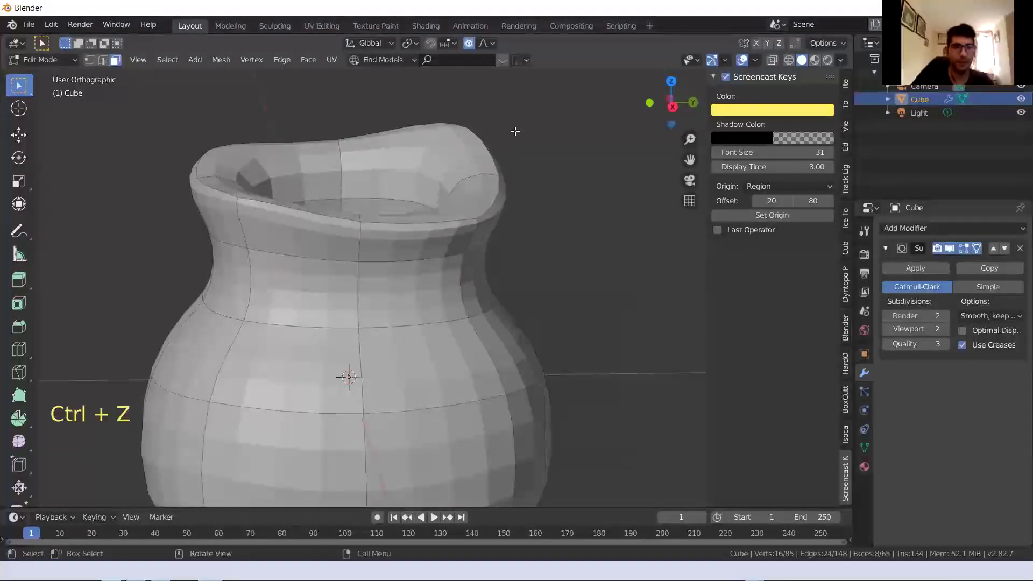
Clear the selection, view the vase briefly in Object Mode, and loop-select the neck ring again in Edit Mode
{"action": "left_click", "coordinate": [516, 131]}
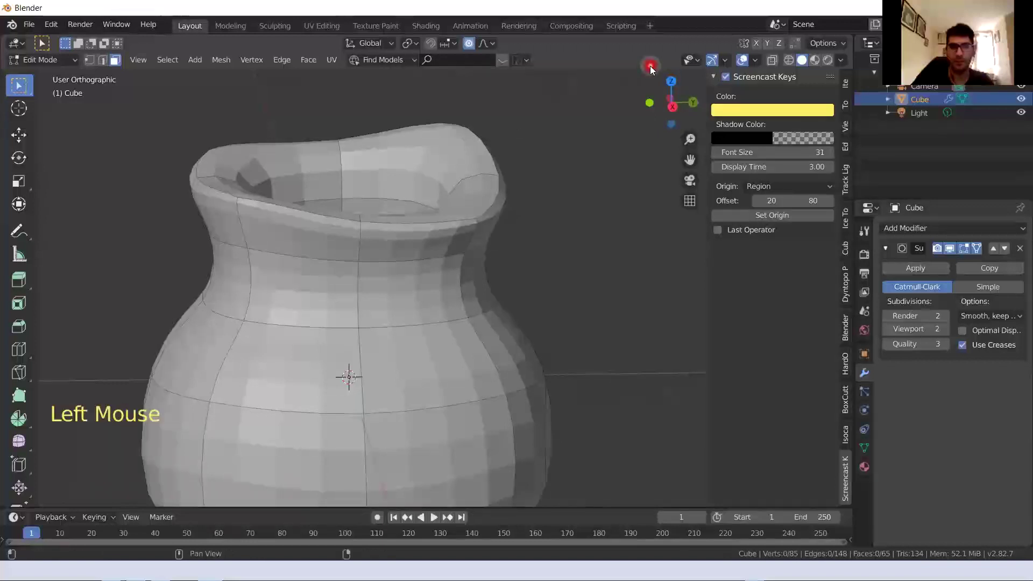
{"action": "scroll", "coordinate": [517, 273], "scroll_direction": "down", "scroll_amount": 2}
{"action": "middle_click_drag", "start_coordinate": [510, 277], "coordinate": [502, 307]}
{"action": "key", "text": "Tab"}
{"action": "middle_click_drag", "start_coordinate": [418, 308], "coordinate": [393, 298]}
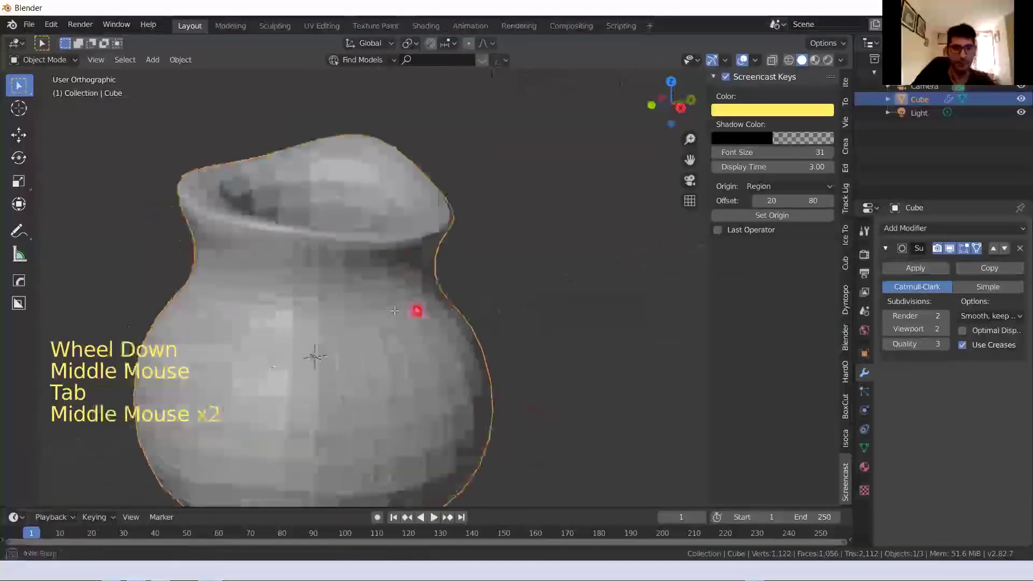
{"action": "key", "text": "Tab"}
{"action": "left_click", "coordinate": [386, 294]}
{"action": "left_click", "coordinate": [384, 294], "text": "alt"}
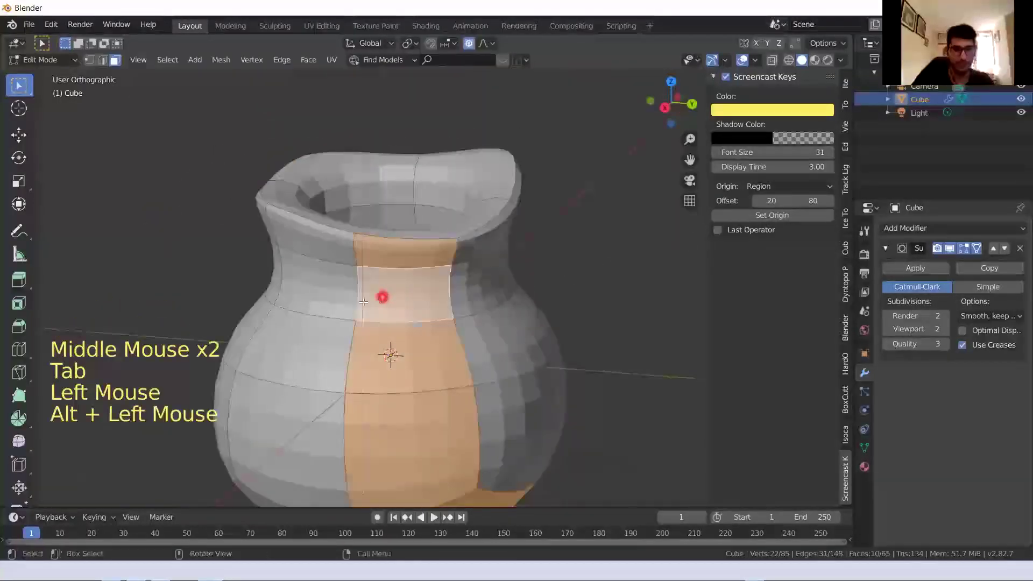
{"action": "left_click", "coordinate": [352, 292], "text": "alt"}
{"action": "middle_click_drag", "start_coordinate": [372, 290], "coordinate": [427, 292]}
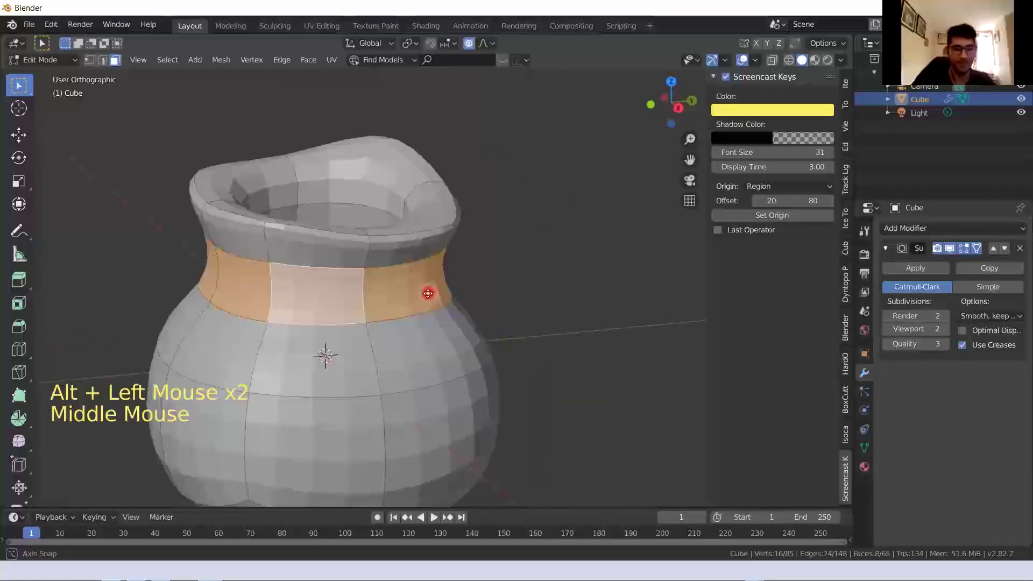
Try moving and strongly enlarging the selected neck ring with proportional editing, and undo both changes
{"action": "key", "text": "g"}
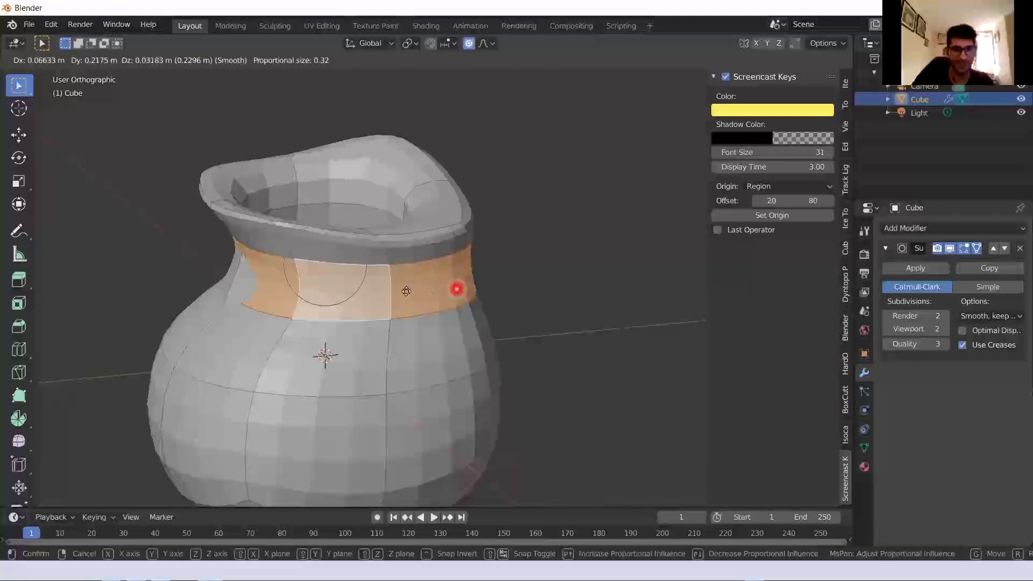
{"action": "left_click", "coordinate": [441, 290]}
{"action": "key", "text": "s"}
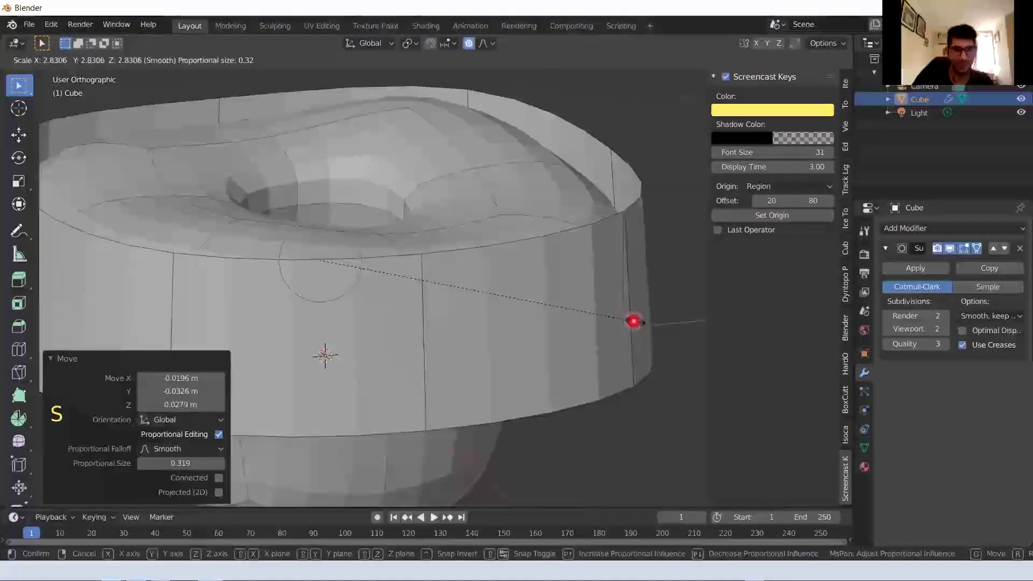
{"action": "left_click", "coordinate": [638, 321]}
{"action": "scroll", "coordinate": [465, 343], "scroll_direction": "down", "scroll_amount": 5}
{"action": "middle_click_drag", "start_coordinate": [639, 321], "coordinate": [461, 309]}
{"action": "scroll", "coordinate": [446, 381], "scroll_direction": "up", "scroll_amount": 3}
{"action": "left_click", "coordinate": [492, 369]}
{"action": "key", "text": "ctrl+z"}
{"action": "key", "text": "ctrl+z"}
{"action": "key", "text": "ctrl+z"}
Undo the edit history back to the vase without any duplicated neck faces
{"action": "scroll", "coordinate": [389, 325], "scroll_direction": "up", "scroll_amount": 3}
{"action": "middle_click_drag", "start_coordinate": [407, 335], "coordinate": [409, 299]}
{"action": "left_click", "coordinate": [376, 302]}
{"action": "left_click", "coordinate": [385, 298]}
{"action": "key", "text": "ctrl+z"}
{"action": "key", "text": "ctrl+z"}
{"action": "key", "text": "ctrl+z"}
{"action": "key", "text": "ctrl+z"}
{"action": "key", "text": "ctrl+z"}
{"action": "key", "text": "ctrl+z"}
{"action": "key", "text": "ctrl+z"}
{"action": "key", "text": "ctrl+z"}
{"action": "key", "text": "ctrl+z"}
{"action": "key", "text": "ctrl+z"}
{"action": "key", "text": "ctrl+z"}
{"action": "key", "text": "ctrl+z"}
{"action": "key", "text": "ctrl+z"}
{"action": "key", "text": "ctrl+z"}
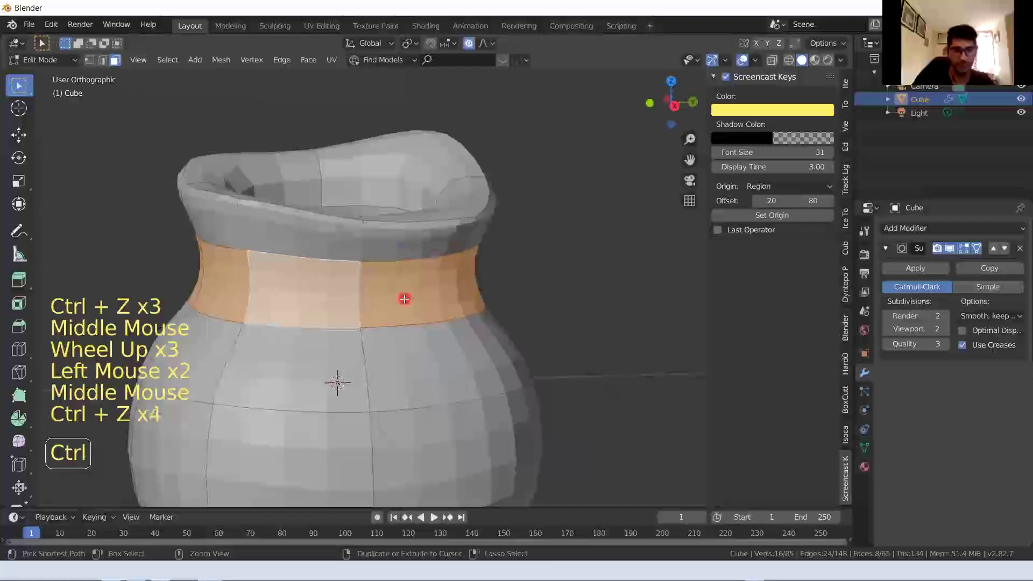
{"action": "key", "text": "ctrl+z"}
{"action": "key", "text": "ctrl+z"}
{"action": "key", "text": "ctrl+z"}
{"action": "key", "text": "ctrl+z"}
{"action": "key", "text": "ctrl+z"}
{"action": "key", "text": "ctrl+z"}
{"action": "key", "text": "ctrl+z"}
{"action": "key", "text": "ctrl+z"}
{"action": "key", "text": "ctrl+z"}
{"action": "key", "text": "ctrl+z"}
{"action": "key", "text": "ctrl+z"}
{"action": "key", "text": "ctrl+z"}
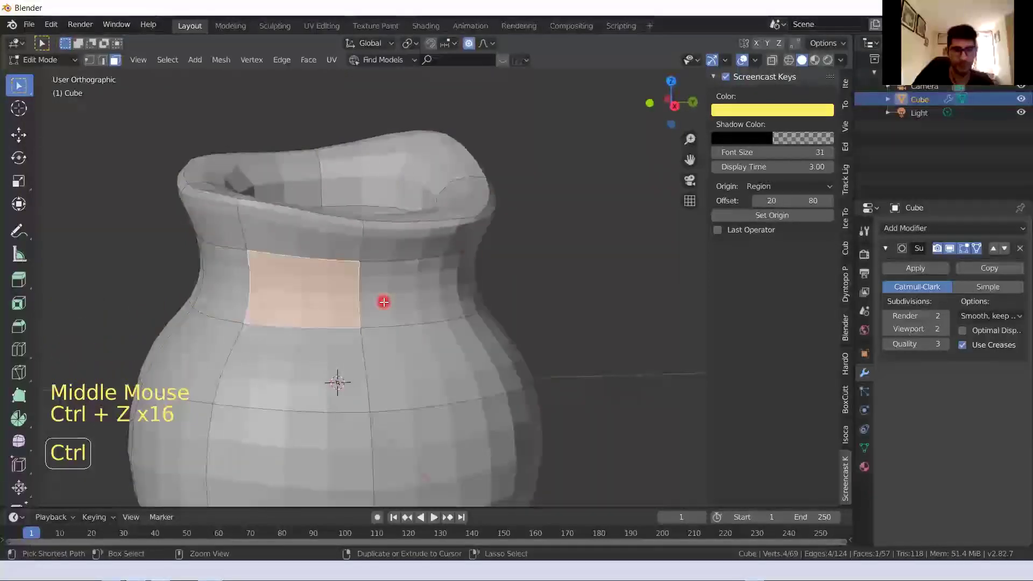
{"action": "key", "text": "ctrl+z"}
{"action": "key", "text": "ctrl+z"}
{"action": "key", "text": "ctrl+z"}
{"action": "key", "text": "ctrl+z"}
{"action": "key", "text": "ctrl+z"}
{"action": "key", "text": "ctrl+z"}
{"action": "key", "text": "ctrl+z"}
{"action": "key", "text": "ctrl+z"}
{"action": "key", "text": "ctrl+z"}
{"action": "key", "text": "ctrl+z"}
{"action": "key", "text": "ctrl+z"}
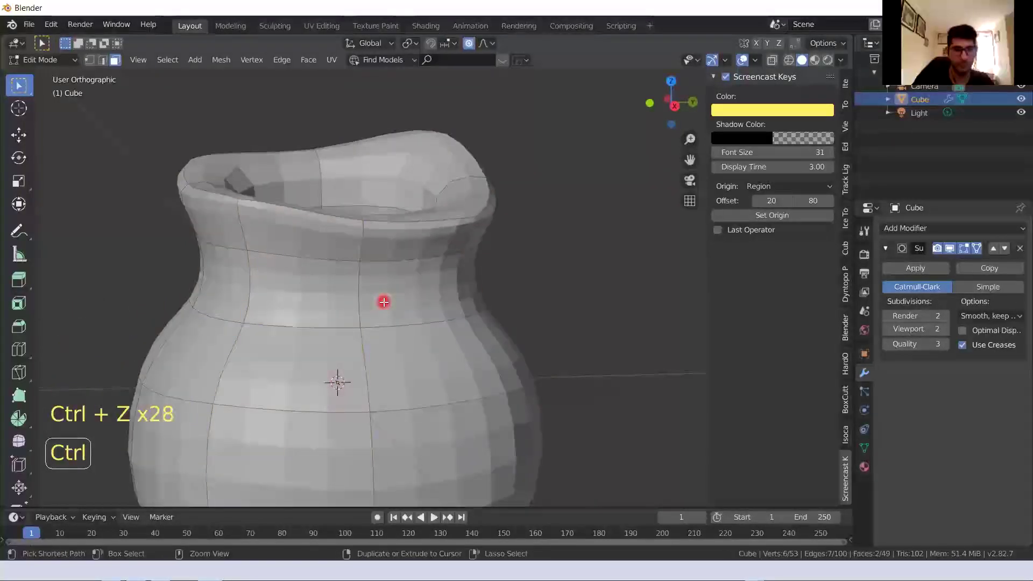
Enter Edit Mode on the vase with face selection and loop-select the ring of faces around its neck
{"action": "left_click", "coordinate": [324, 309]}
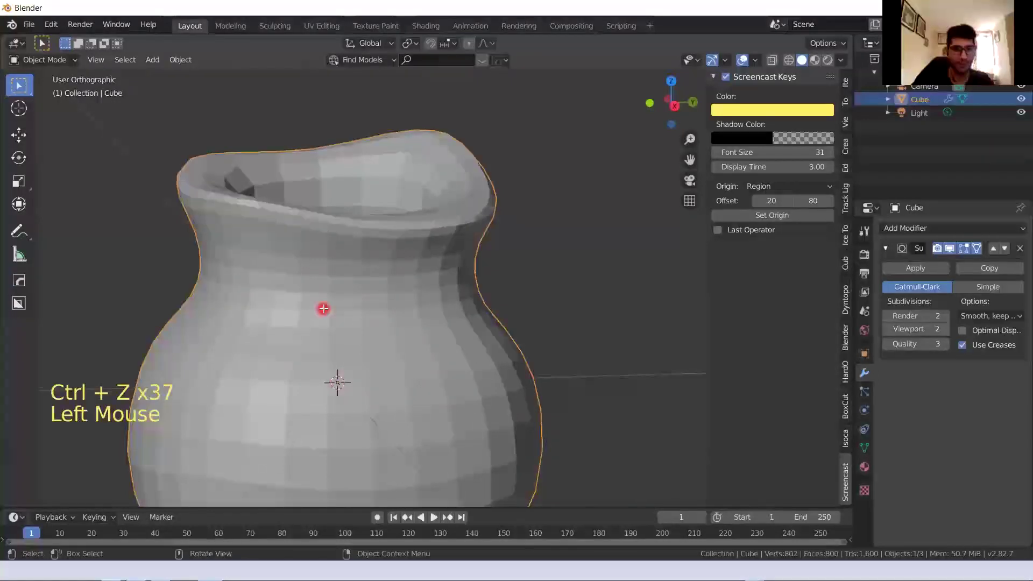
{"action": "key", "text": "Tab"}
{"action": "left_click", "coordinate": [310, 313]}
{"action": "middle_click_drag", "start_coordinate": [310, 313], "coordinate": [351, 300]}
{"action": "key", "text": "3"}
{"action": "left_click", "coordinate": [388, 295]}
{"action": "left_click", "coordinate": [391, 298], "text": "alt"}
{"action": "left_click", "coordinate": [358, 300], "text": "alt"}
Duplicate the neck ring in its original position and separate the selection into its own object
{"action": "key", "text": "shift+d"}
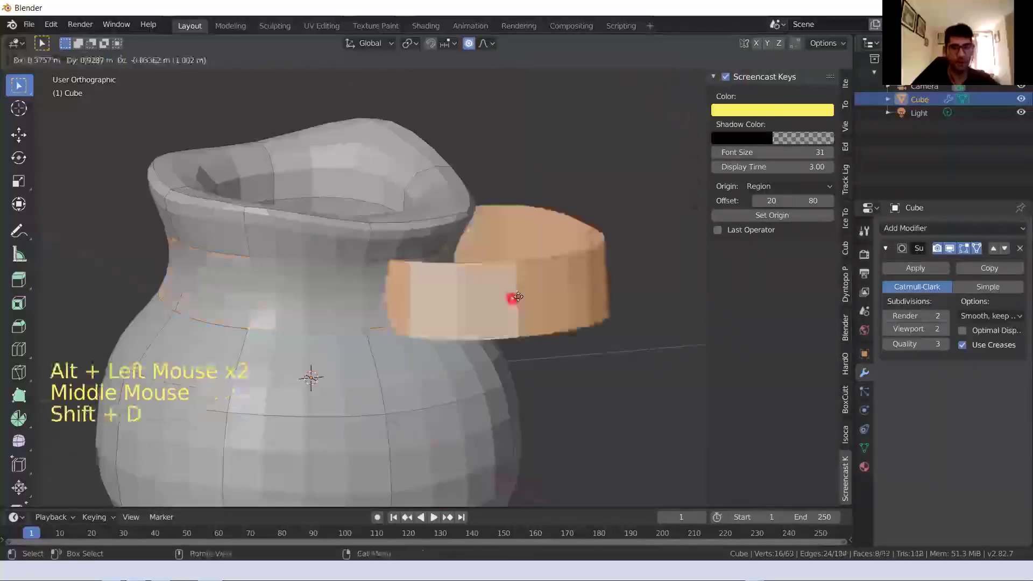
{"action": "right_click", "coordinate": [631, 306]}
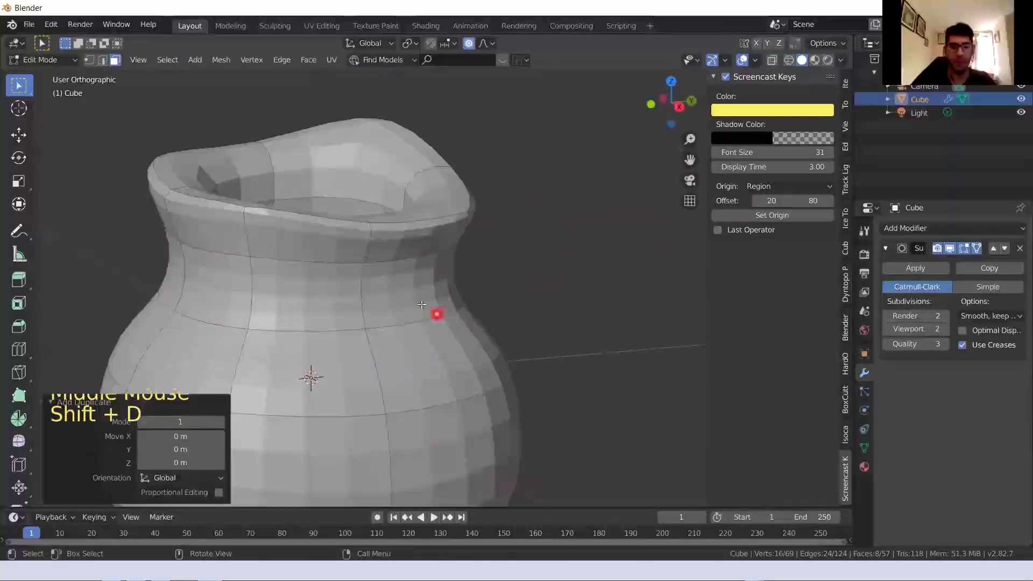
{"action": "key", "text": "p"}
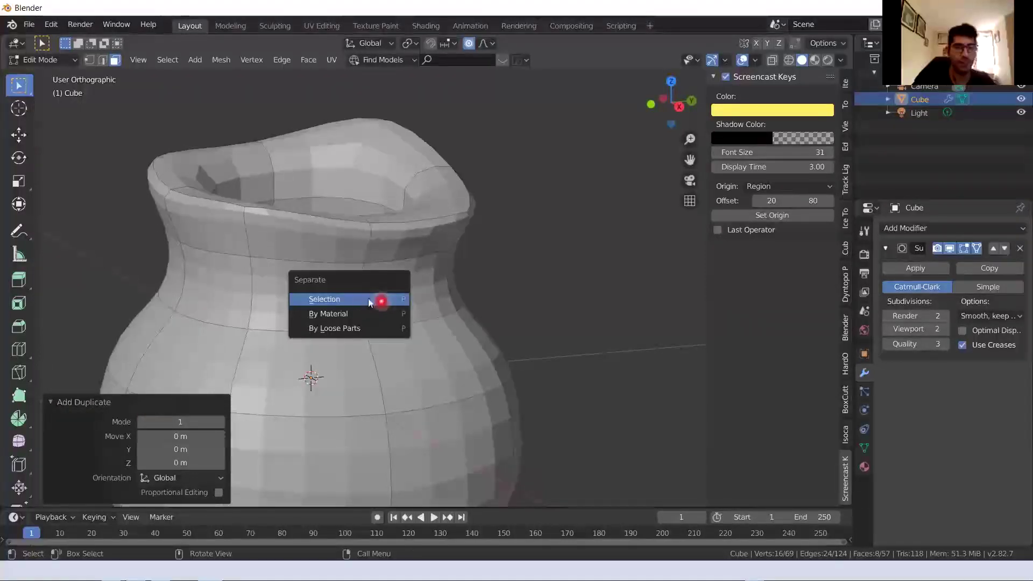
{"action": "left_click", "coordinate": [377, 298]}
{"action": "middle_click_drag", "start_coordinate": [381, 296], "coordinate": [485, 280]}
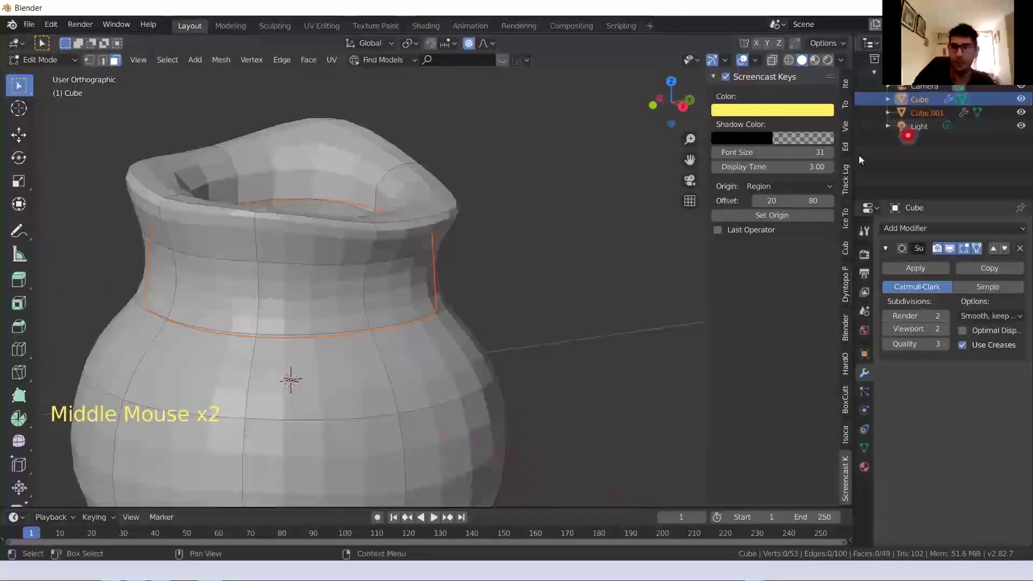
Rename the vase object Bolsa and the separated neck ring Cordel
{"action": "left_click", "coordinate": [914, 114]}
{"action": "left_click", "coordinate": [923, 100]}
{"action": "left_click", "coordinate": [915, 114]}
{"action": "left_click", "coordinate": [922, 100]}
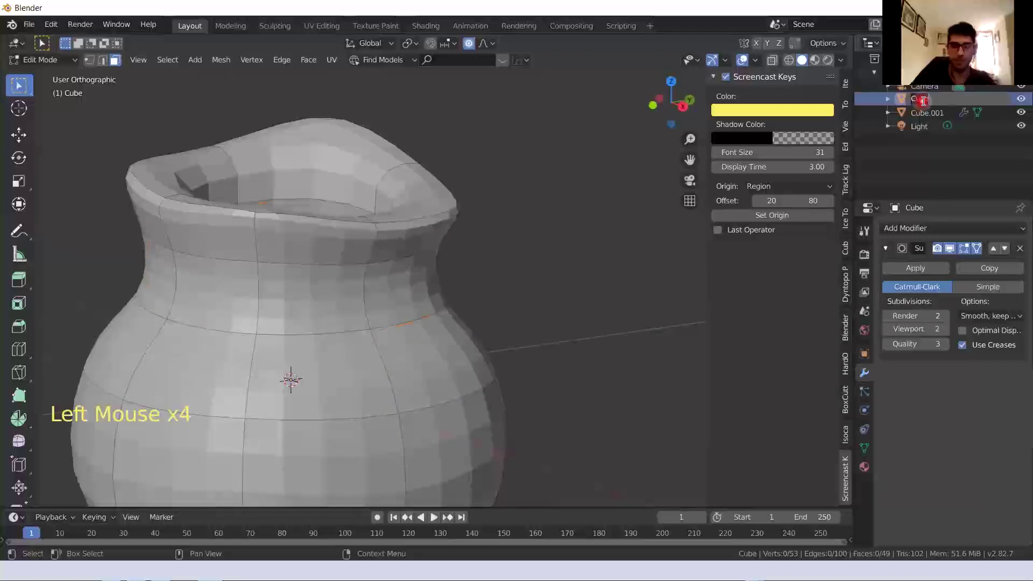
{"action": "type", "text": "Bolsa"}
{"action": "key", "text": "Return"}
{"action": "double_click", "coordinate": [928, 114]}
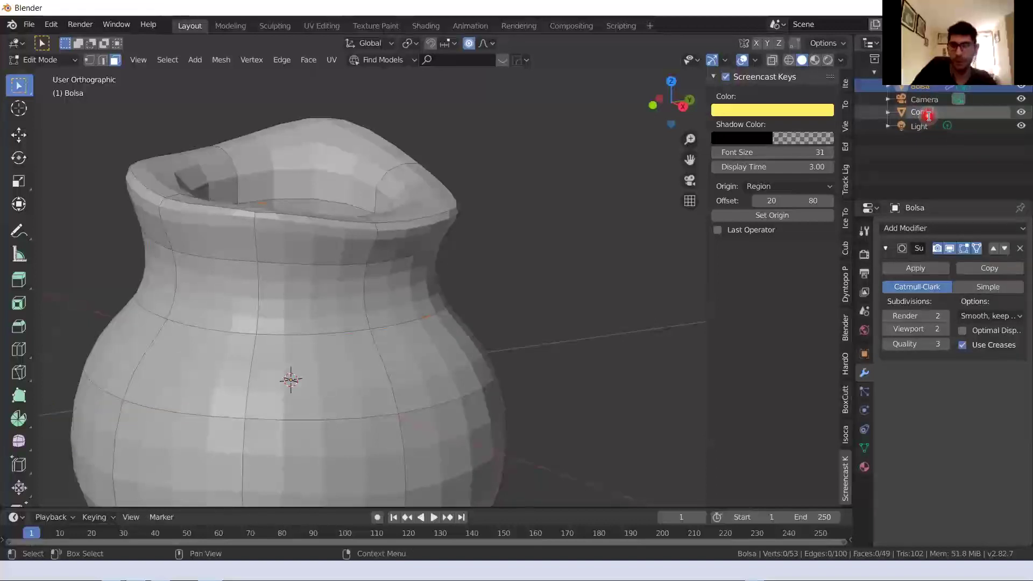
Hide the Bolsa object, return to Object Mode, and select the Cordel ring
{"action": "left_click", "coordinate": [1020, 87]}
{"action": "middle_click_drag", "start_coordinate": [354, 323], "coordinate": [417, 313]}
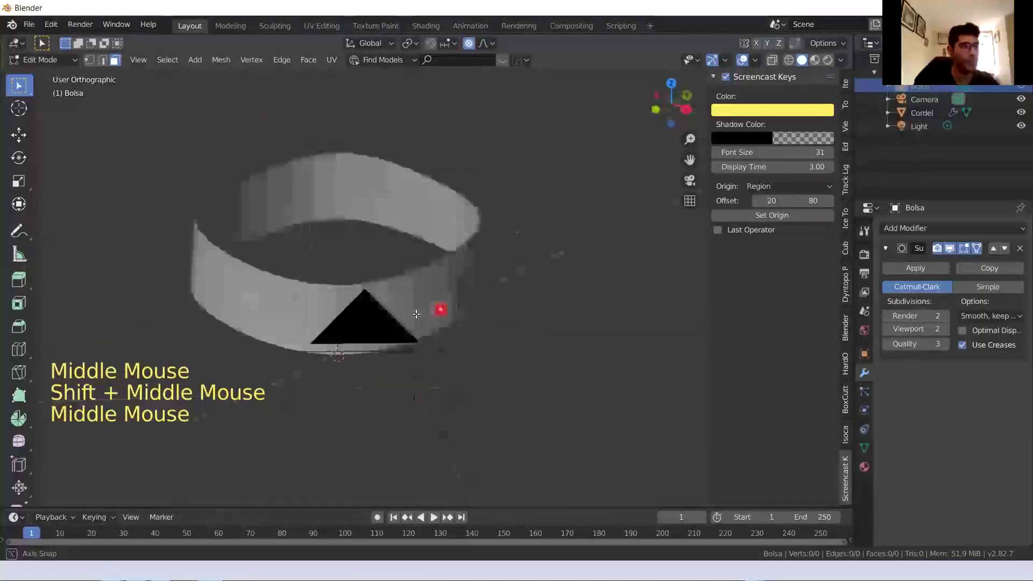
{"action": "left_click", "coordinate": [392, 316]}
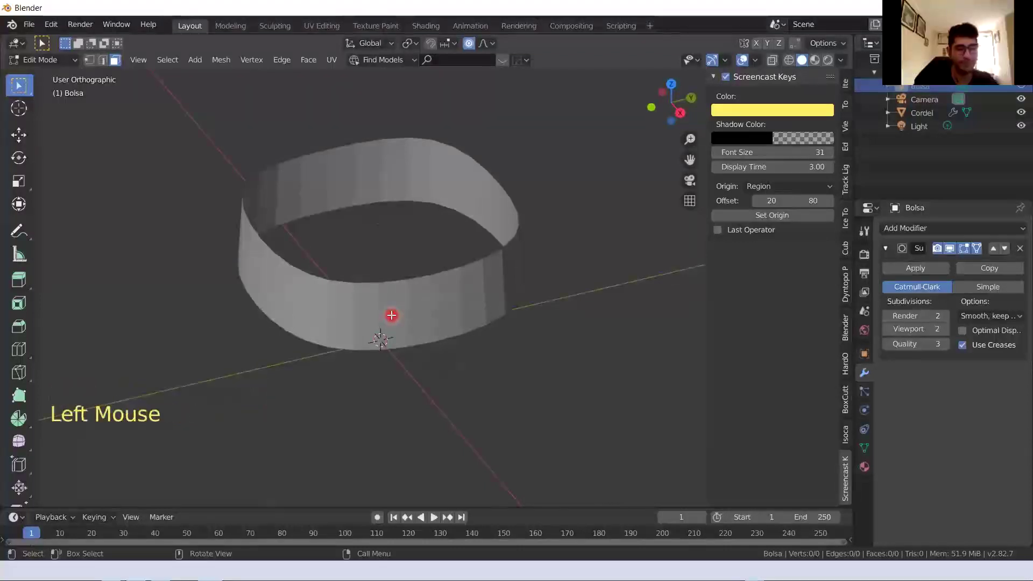
{"action": "key", "text": "Tab"}
{"action": "left_click", "coordinate": [364, 312]}
{"action": "middle_click_drag", "start_coordinate": [364, 312], "coordinate": [812, 258]}
{"action": "left_click", "coordinate": [471, 293]}
Try scaling up the Cordel ring in Object Mode twice, undoing each attempt
{"action": "key", "text": "s"}
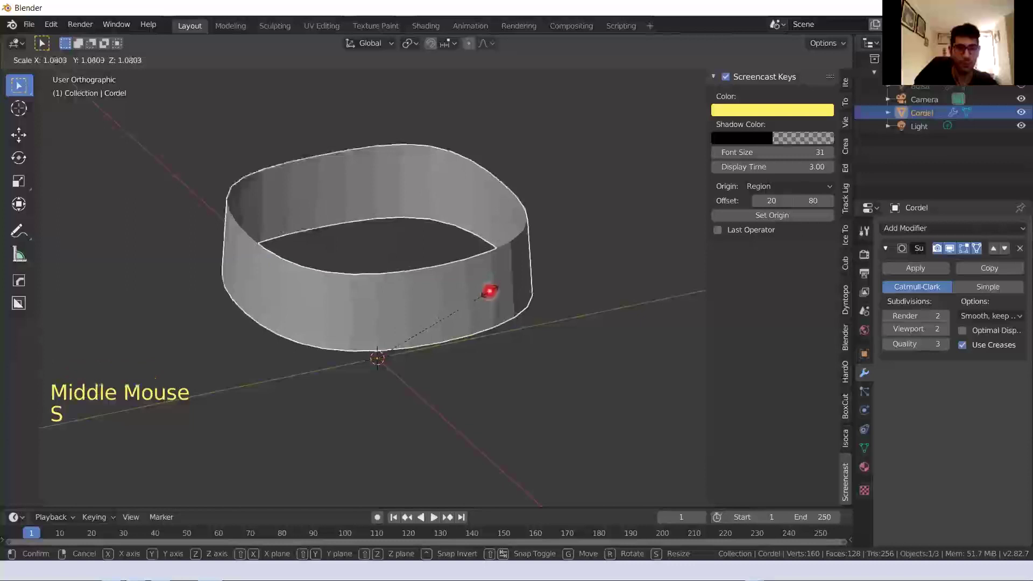
{"action": "left_click", "coordinate": [486, 295]}
{"action": "key", "text": "ctrl+z"}
{"action": "middle_click_drag", "start_coordinate": [485, 296], "coordinate": [450, 293]}
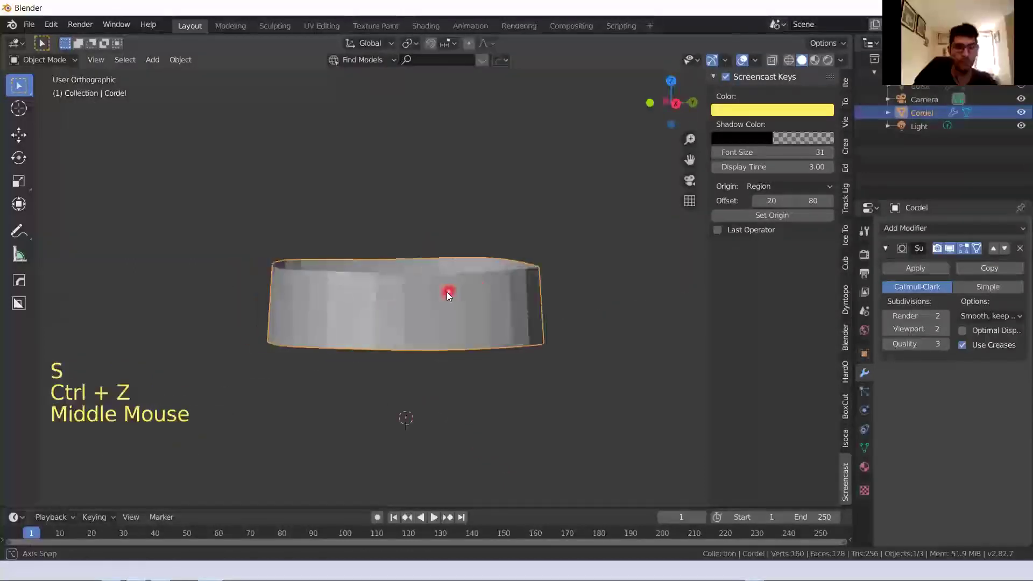
{"action": "key", "text": "s"}
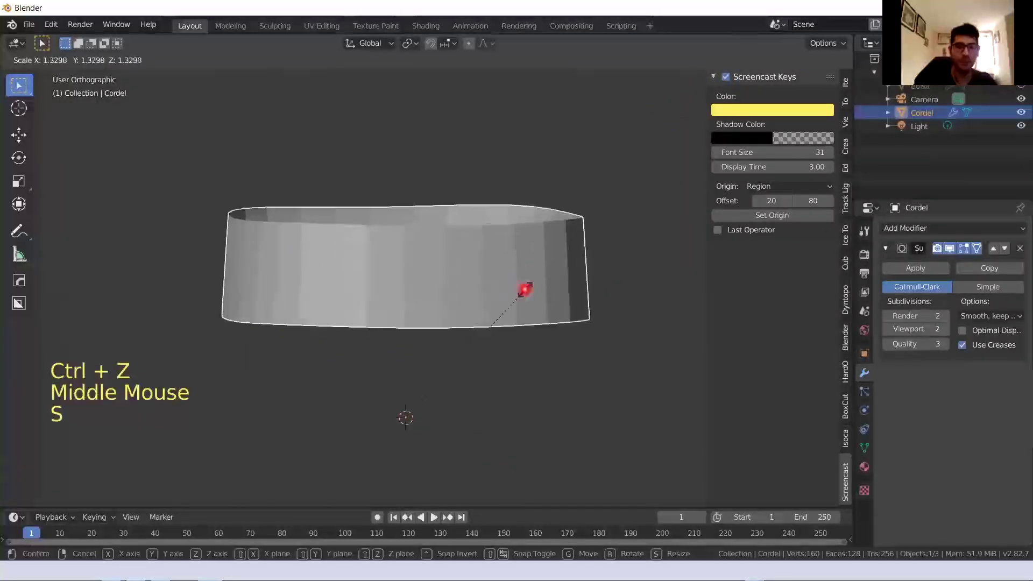
{"action": "left_click", "coordinate": [473, 376]}
{"action": "mouse_move", "coordinate": [404, 437]}
{"action": "middle_mouse_down"}
{"action": "mouse_move", "coordinate": [427, 430]}
{"action": "mouse_move", "coordinate": [415, 442]}
{"action": "mouse_move", "coordinate": [422, 468]}
{"action": "mouse_move", "coordinate": [424, 426]}
{"action": "mouse_move", "coordinate": [405, 413]}
{"action": "mouse_move", "coordinate": [475, 328]}
{"action": "mouse_move", "coordinate": [420, 321]}
{"action": "mouse_move", "coordinate": [471, 320]}
{"action": "middle_mouse_up"}
{"action": "key", "text": "ctrl+z"}
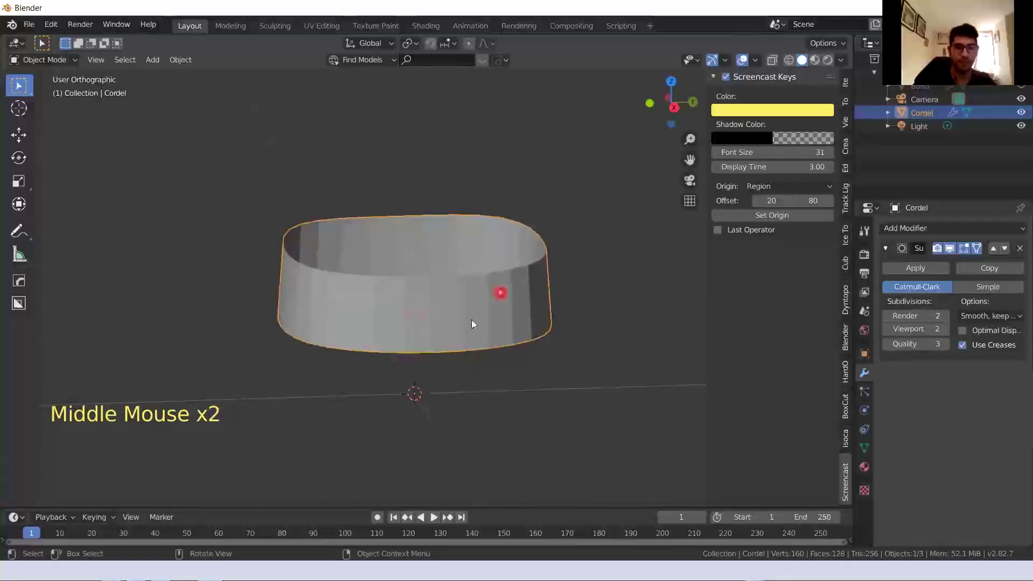
{"action": "middle_click_drag", "start_coordinate": [411, 300], "coordinate": [382, 318]}
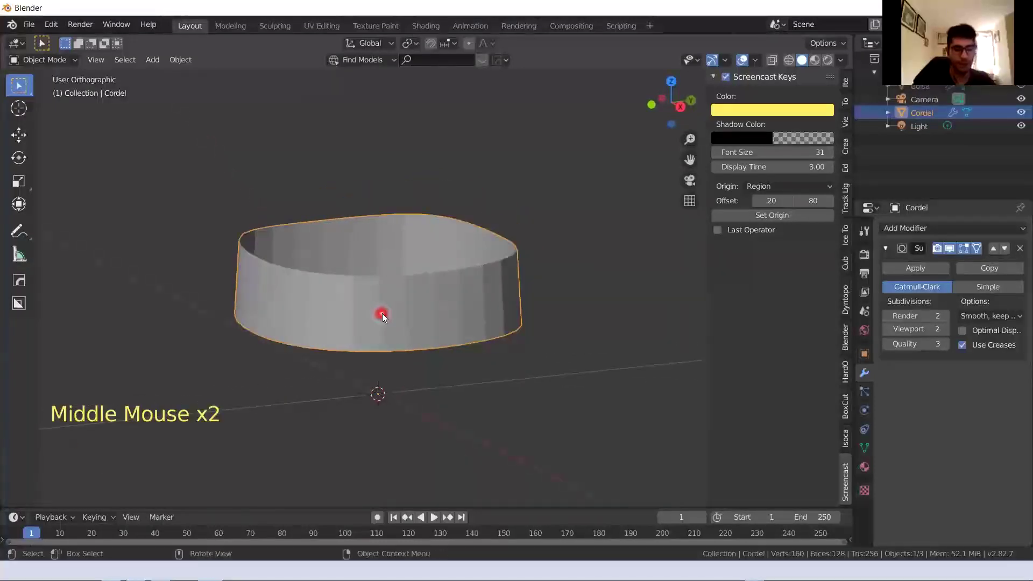
Try scaling up the Cordel ring with the global Z axis locked, and undo the attempt
{"action": "key", "text": "s"}
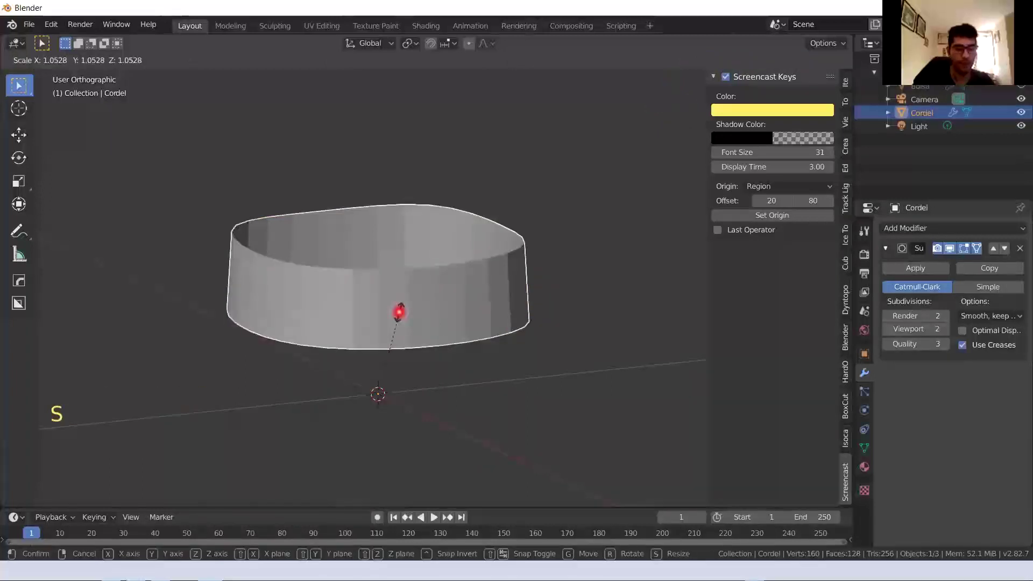
{"action": "key", "text": "shift+z"}
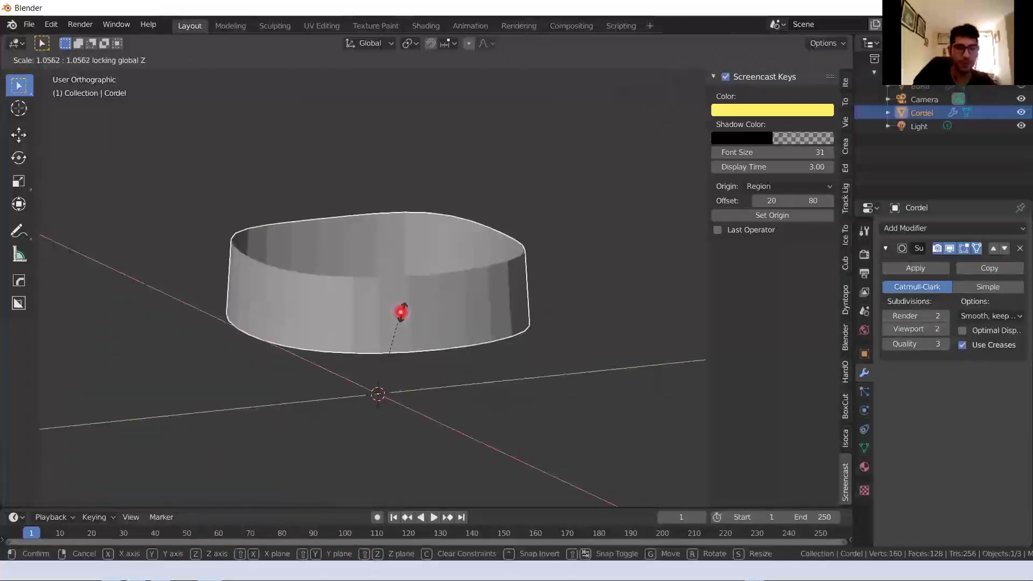
{"action": "left_click", "coordinate": [481, 336]}
{"action": "key", "text": "ctrl+z"}
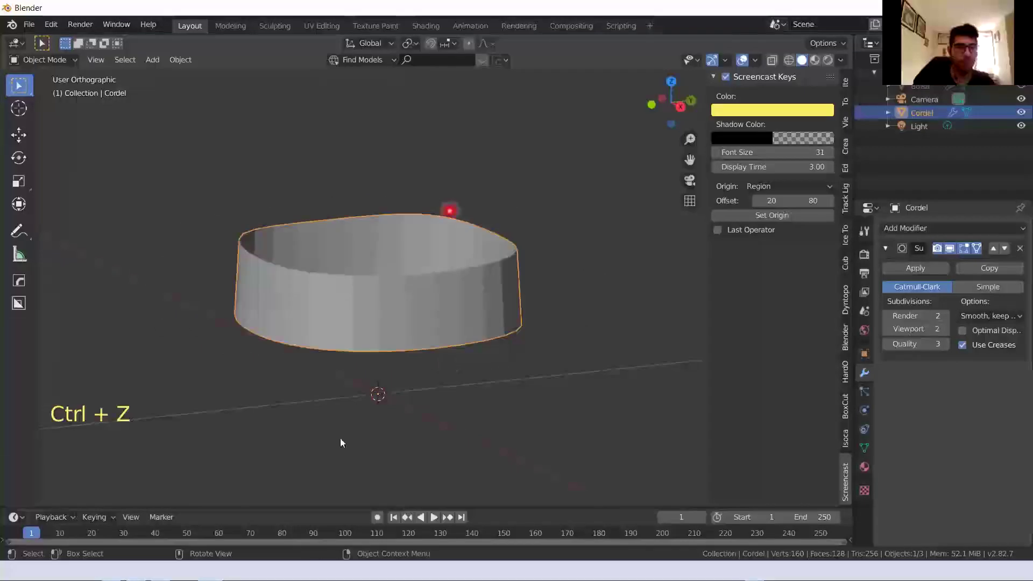
Set the Cordel ring's origin to its geometry in Object Mode
{"action": "middle_click_drag", "start_coordinate": [372, 355], "coordinate": [375, 427]}
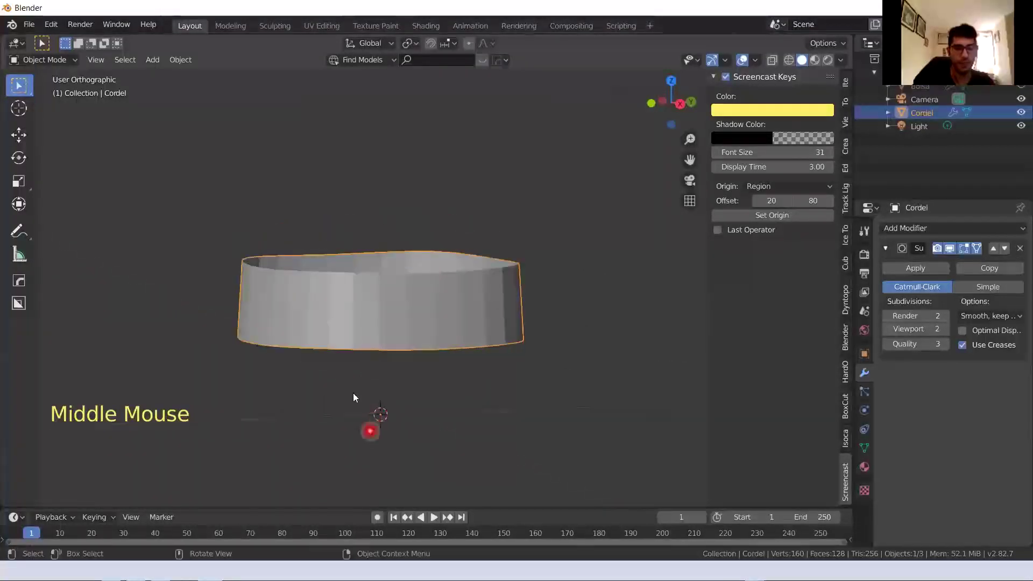
{"action": "middle_click_drag", "start_coordinate": [358, 316], "coordinate": [388, 338]}
{"action": "key", "text": "Tab"}
{"action": "key", "text": "Tab"}
{"action": "key", "text": "Tab"}
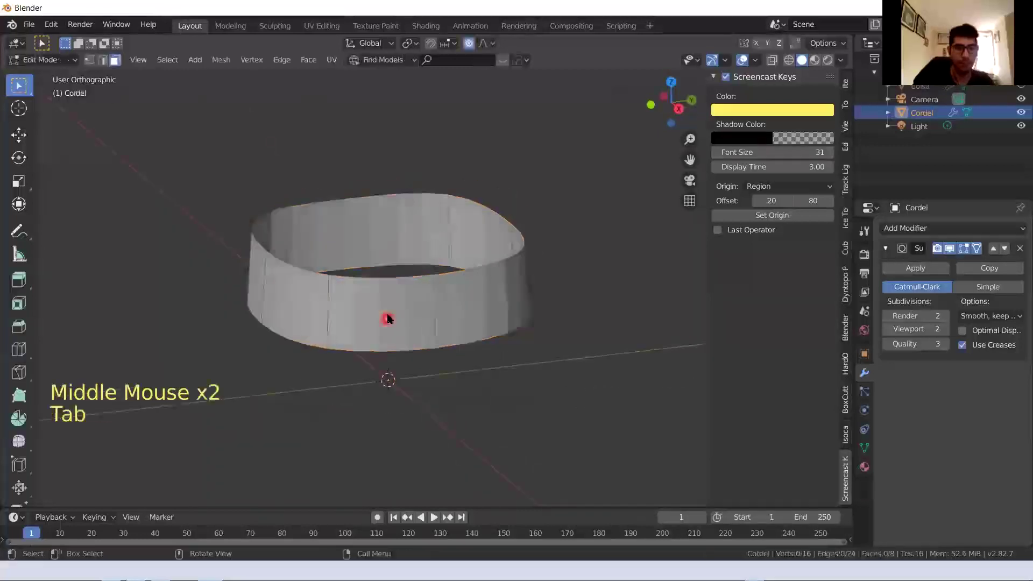
{"action": "right_click", "coordinate": [364, 306]}
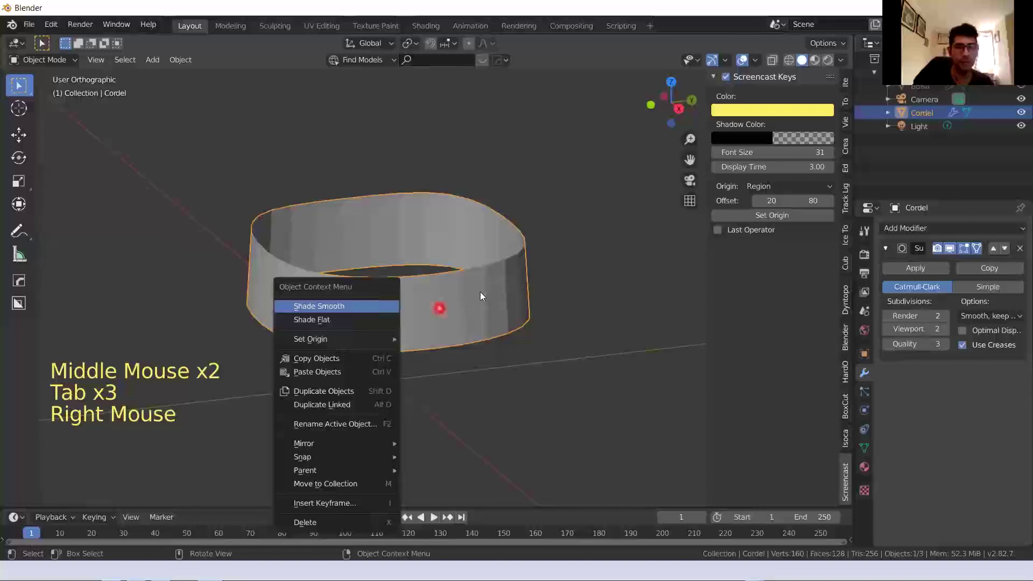
{"action": "right_click", "coordinate": [461, 292]}
{"action": "mouse_move", "coordinate": [435, 334]}
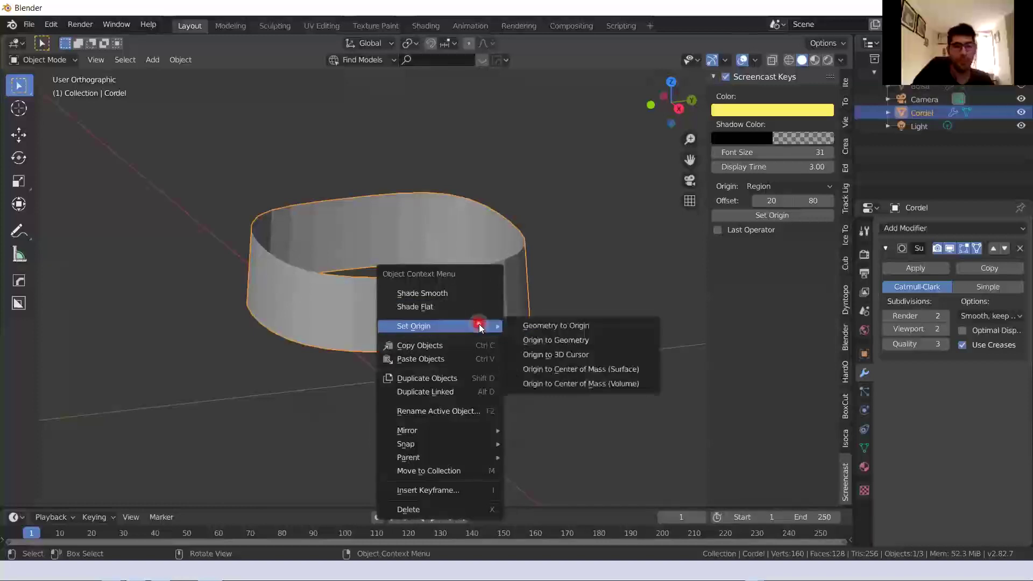
{"action": "left_click", "coordinate": [539, 341]}
Scale the Cordel ring by 1.226 in X and Y with Z locked, and unhide the Bolsa object
{"action": "middle_click_drag", "start_coordinate": [410, 341], "coordinate": [340, 324]}
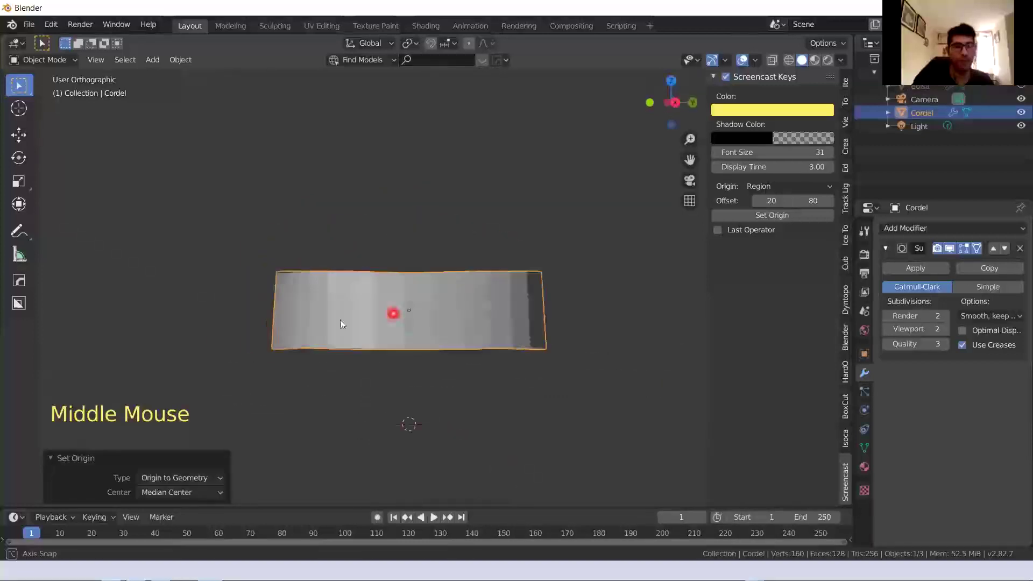
{"action": "middle_click_drag", "start_coordinate": [416, 328], "coordinate": [370, 349]}
{"action": "mouse_move", "coordinate": [438, 333]}
{"action": "middle_mouse_down"}
{"action": "mouse_move", "coordinate": [464, 334]}
{"action": "mouse_move", "coordinate": [443, 330]}
{"action": "middle_mouse_up"}
{"action": "key", "text": "Tab"}
{"action": "key", "text": "Tab"}
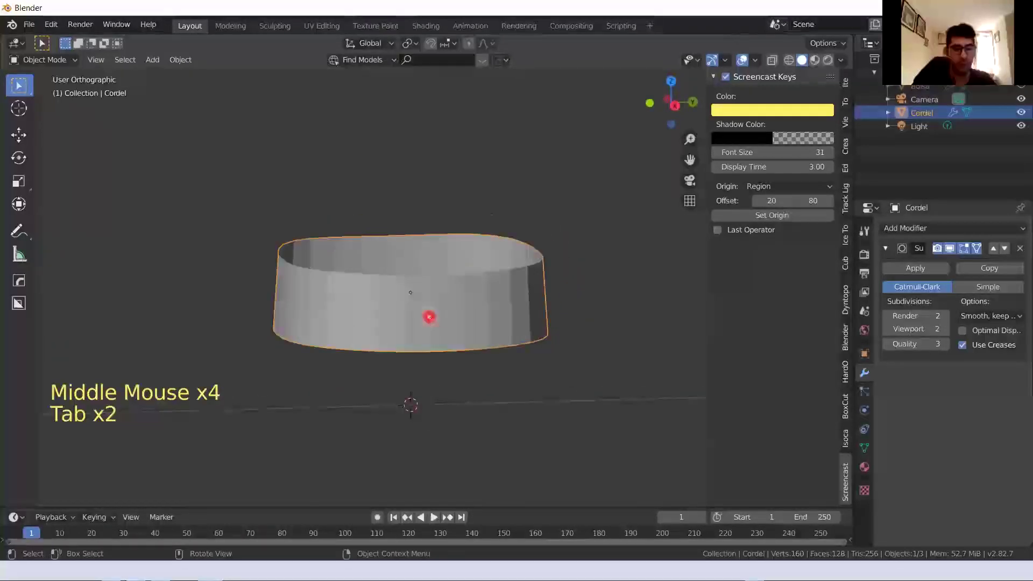
{"action": "key", "text": "s"}
{"action": "key", "text": "shift+z"}
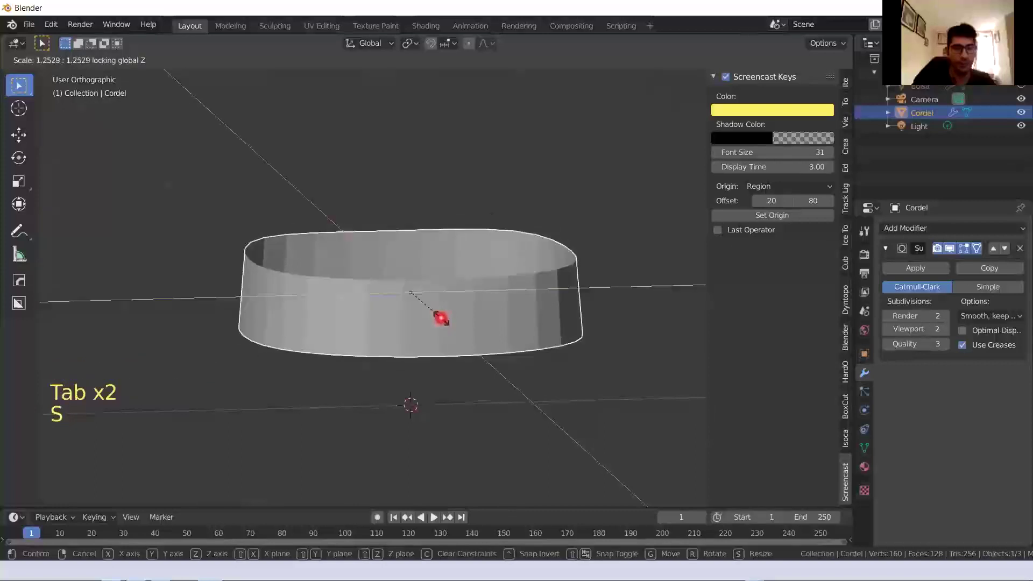
{"action": "left_click", "coordinate": [438, 319]}
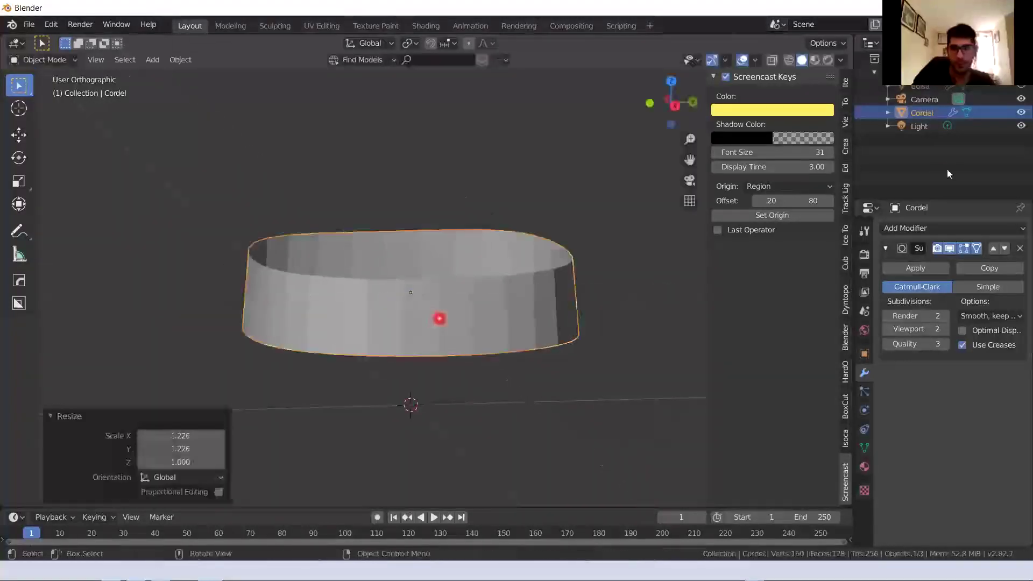
{"action": "left_click", "coordinate": [1021, 86]}
{"action": "middle_click_drag", "start_coordinate": [397, 343], "coordinate": [425, 321]}
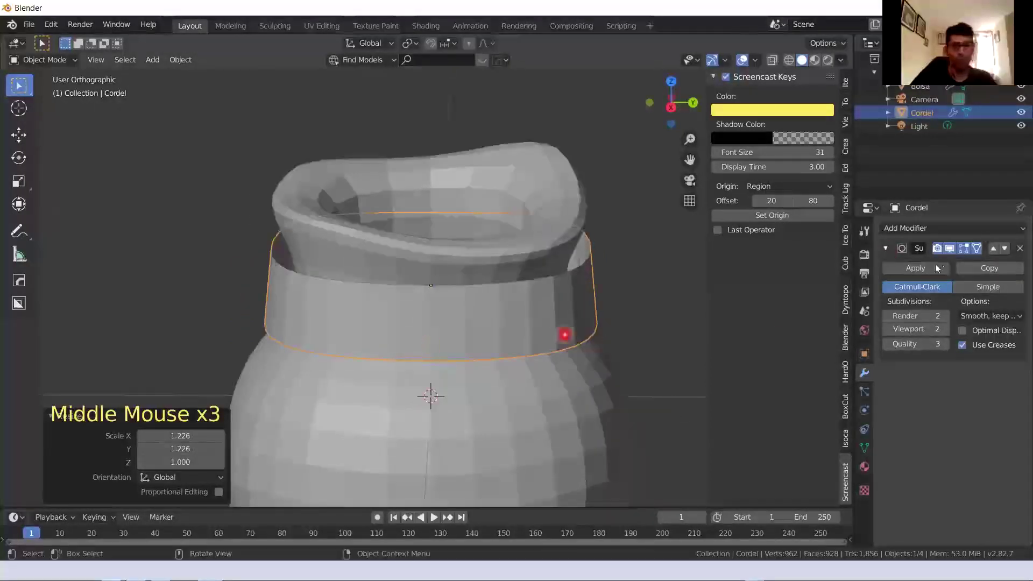
Add a Solidify modifier to the Cordel ring with a thickness of 0.04 m
{"action": "left_click", "coordinate": [932, 230]}
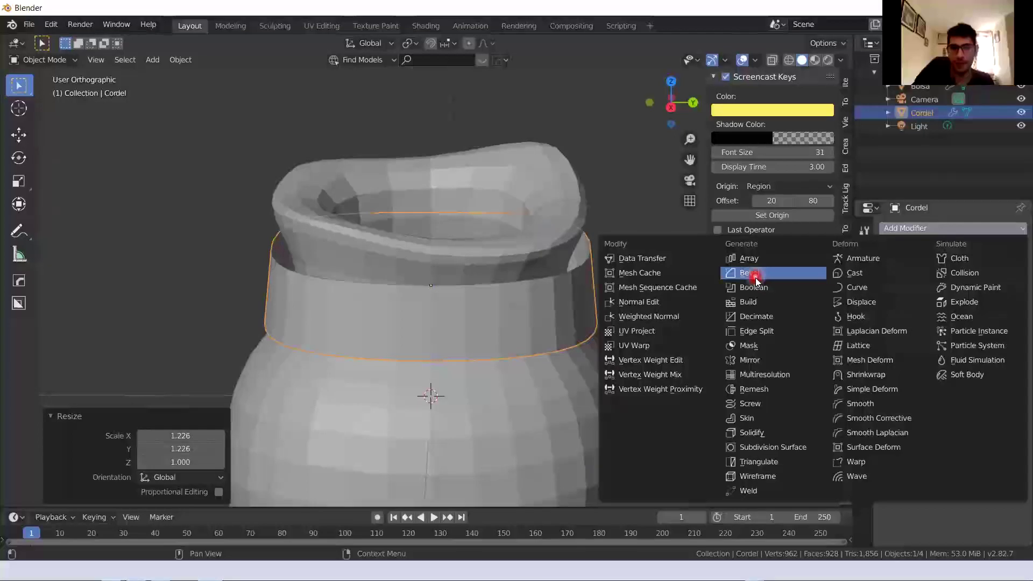
{"action": "left_click", "coordinate": [752, 433]}
{"action": "middle_click_drag", "start_coordinate": [453, 364], "coordinate": [539, 398]}
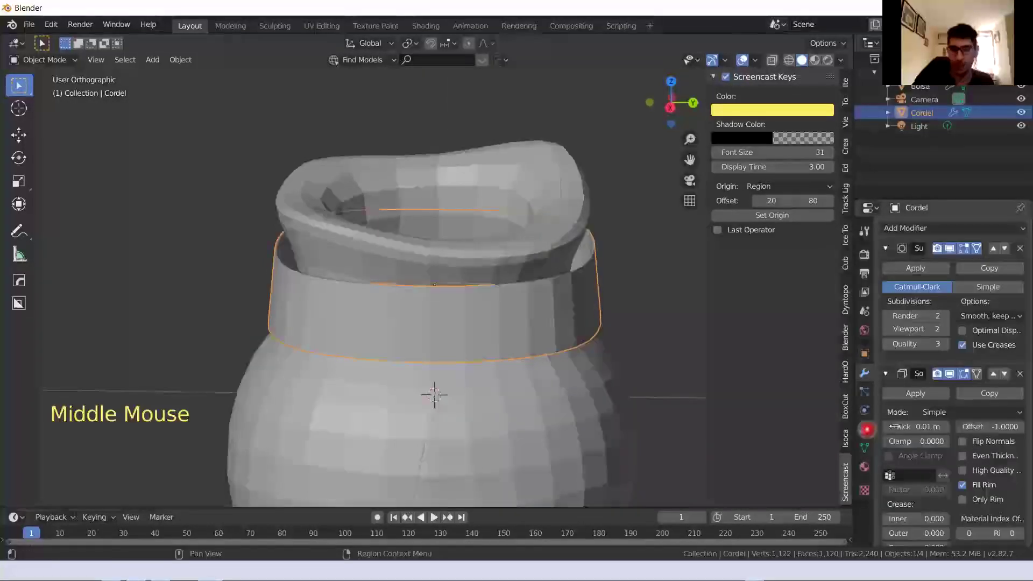
{"action": "left_click", "coordinate": [899, 427]}
{"action": "left_click_drag", "start_coordinate": [899, 426], "coordinate": [903, 427]}
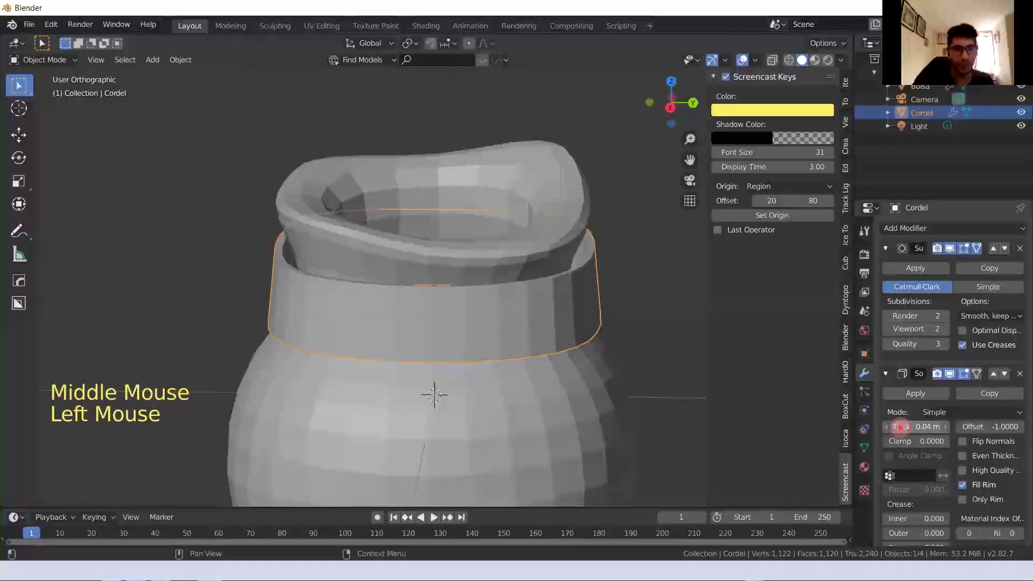
Switch the Cordel ring to Edit Mode and select one of its front faces
{"action": "middle_click_drag", "start_coordinate": [375, 373], "coordinate": [412, 354]}
{"action": "scroll", "coordinate": [383, 370], "scroll_direction": "up", "scroll_amount": 3}
{"action": "key", "text": "Tab"}
{"action": "left_click", "coordinate": [413, 341]}
{"action": "scroll", "coordinate": [443, 350], "scroll_direction": "down", "scroll_amount": 4}
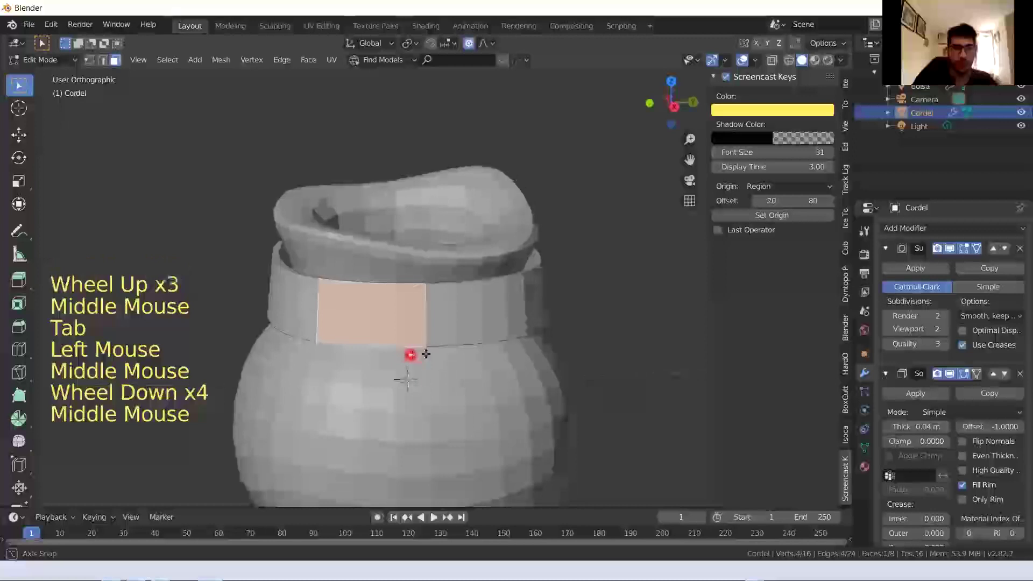
{"action": "left_click", "coordinate": [452, 333]}
{"action": "middle_click_drag", "start_coordinate": [377, 339], "coordinate": [375, 340]}
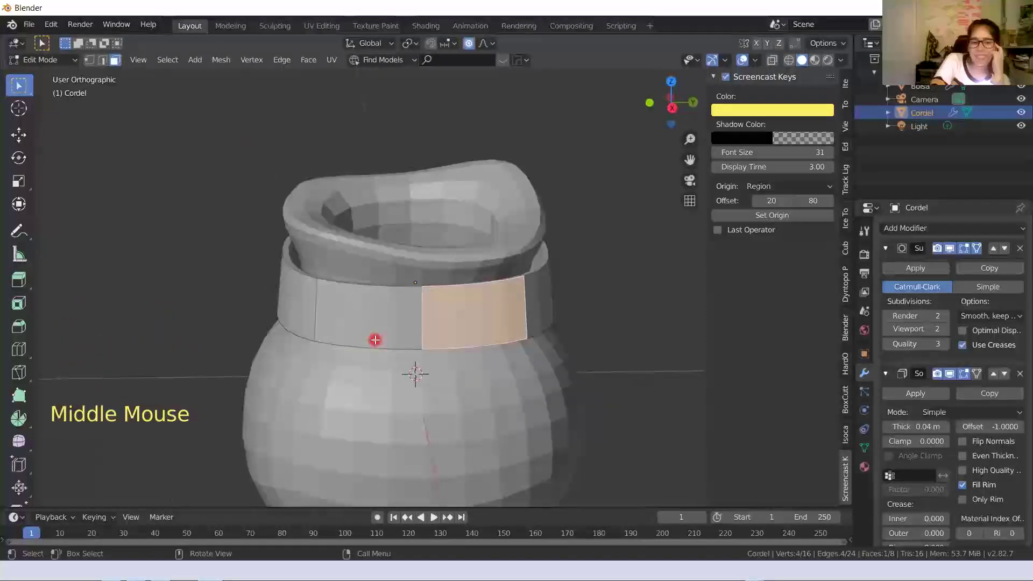
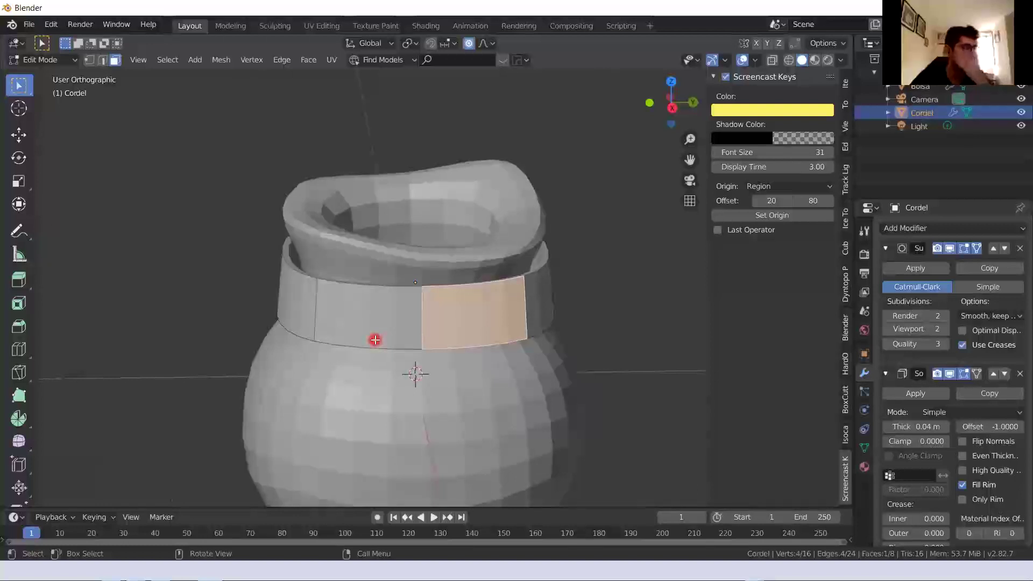
Try deleting the selected front face of the Cordel ring
{"action": "mouse_move", "coordinate": [437, 330]}
{"action": "middle_mouse_down"}
{"action": "mouse_move", "coordinate": [422, 332]}
{"action": "mouse_move", "coordinate": [422, 365]}
{"action": "mouse_move", "coordinate": [397, 285]}
{"action": "mouse_move", "coordinate": [374, 298]}
{"action": "mouse_move", "coordinate": [416, 323]}
{"action": "mouse_move", "coordinate": [397, 330]}
{"action": "mouse_move", "coordinate": [457, 325]}
{"action": "middle_mouse_up"}
{"action": "key", "text": "x"}
{"action": "left_click", "coordinate": [397, 366]}
Scale down front faces of the Cordel ring with proportional editing to narrow the band
{"action": "key", "text": "s"}
{"action": "left_click", "coordinate": [476, 331]}
{"action": "left_click", "coordinate": [447, 324]}
{"action": "key", "text": "s"}
{"action": "left_click", "coordinate": [433, 313]}
{"action": "key", "text": "s"}
{"action": "left_click", "coordinate": [438, 323]}
Move the selected Cordel face down about 0.066 m along Z and rotate it slightly
{"action": "key", "text": "g"}
{"action": "key", "text": "z"}
{"action": "left_click", "coordinate": [434, 338]}
{"action": "key", "text": "r"}
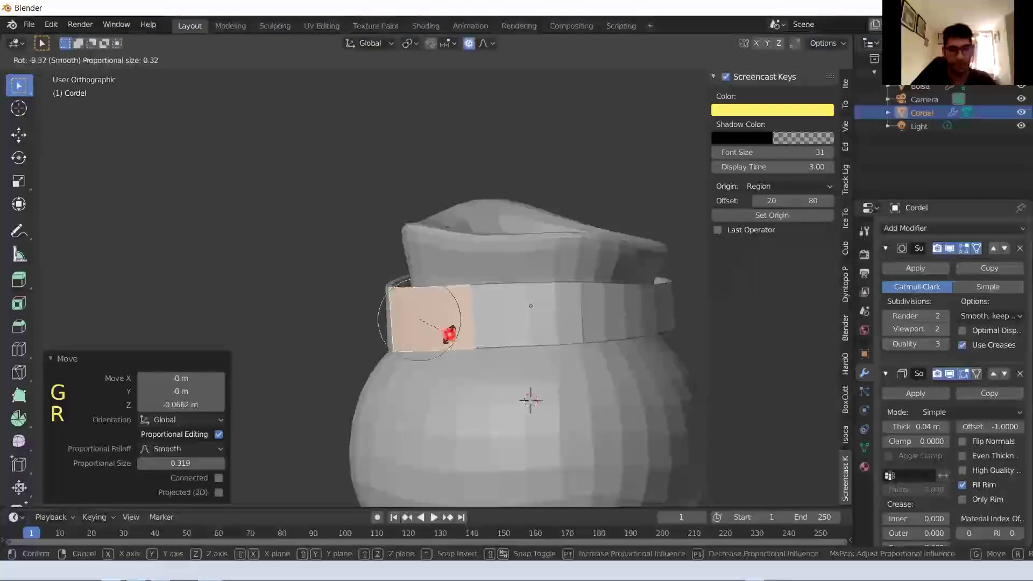
{"action": "left_click", "coordinate": [420, 347]}
Scale down two more faces around the Cordel ring proportionally, the first to about 0.738
{"action": "middle_click_drag", "start_coordinate": [410, 350], "coordinate": [388, 371]}
{"action": "middle_click_drag", "start_coordinate": [387, 371], "coordinate": [457, 393], "text": "shift"}
{"action": "left_click", "coordinate": [392, 321]}
{"action": "key", "text": "s"}
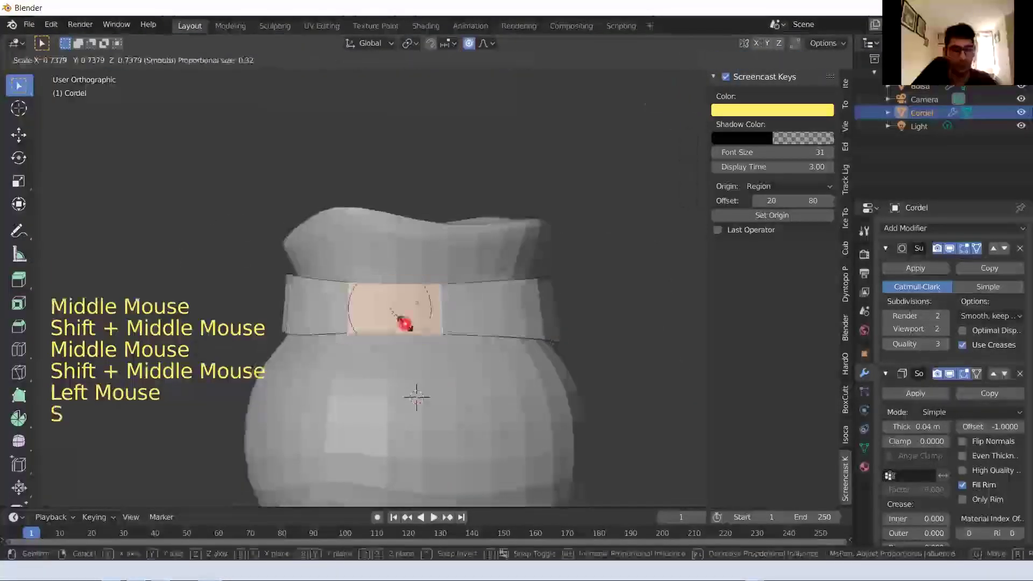
{"action": "middle_click_drag", "start_coordinate": [404, 322], "coordinate": [350, 355]}
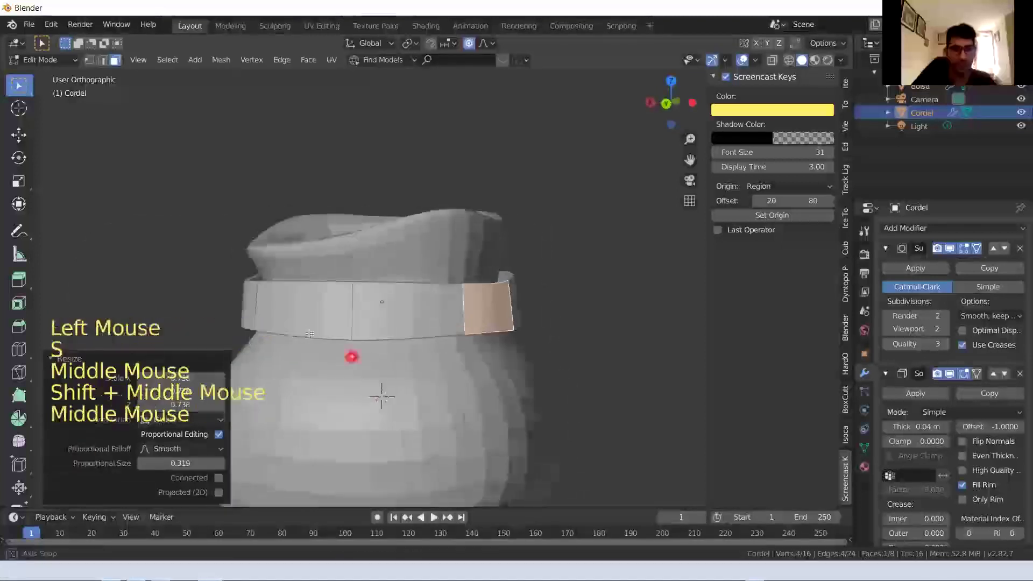
{"action": "left_click", "coordinate": [330, 321]}
{"action": "key", "text": "d"}
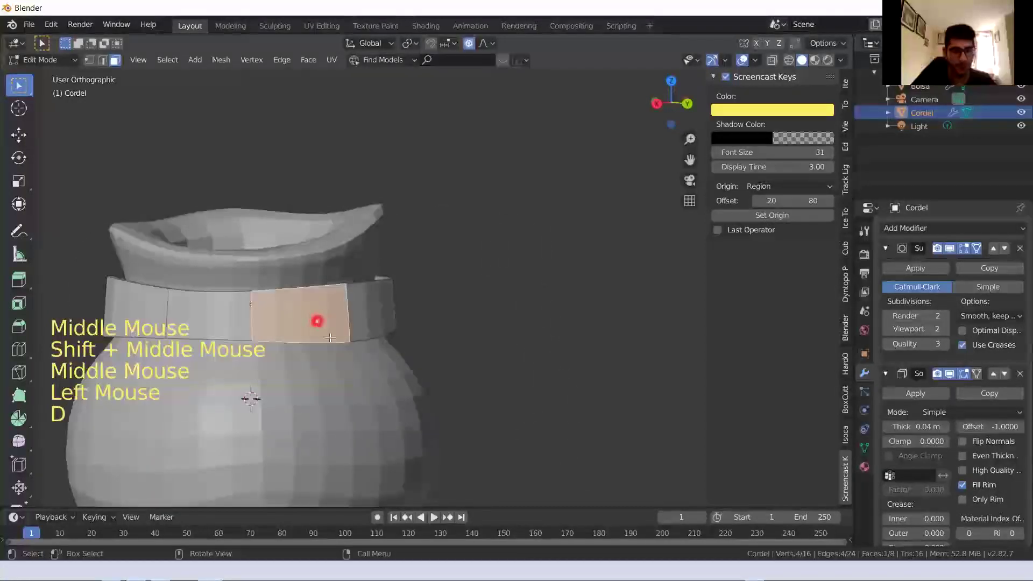
{"action": "key", "text": "s"}
{"action": "left_click", "coordinate": [326, 335]}
Try adding a vertical loop cut to a front face of the Cordel ring, and undo it
{"action": "middle_click_drag", "start_coordinate": [327, 335], "coordinate": [322, 344]}
{"action": "middle_click_drag", "start_coordinate": [323, 344], "coordinate": [380, 337], "text": "shift"}
{"action": "left_click", "coordinate": [381, 336]}
{"action": "key", "text": "ctrl+r"}
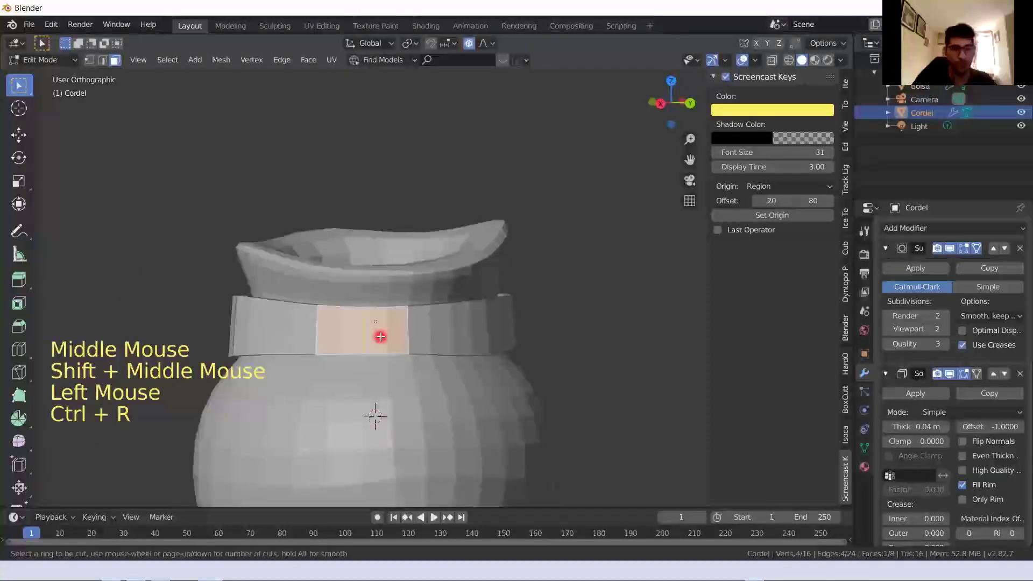
{"action": "left_click", "coordinate": [380, 337]}
{"action": "left_click", "coordinate": [385, 338]}
{"action": "left_click", "coordinate": [390, 341]}
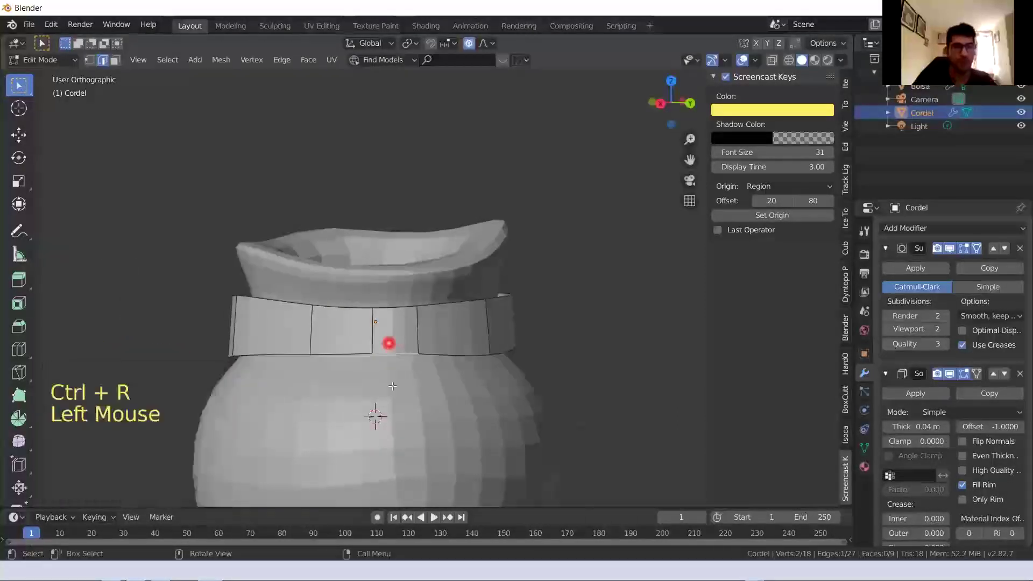
{"action": "key", "text": "ctrl+z"}
{"action": "key", "text": "ctrl+z"}
{"action": "key", "text": "ctrl+z"}
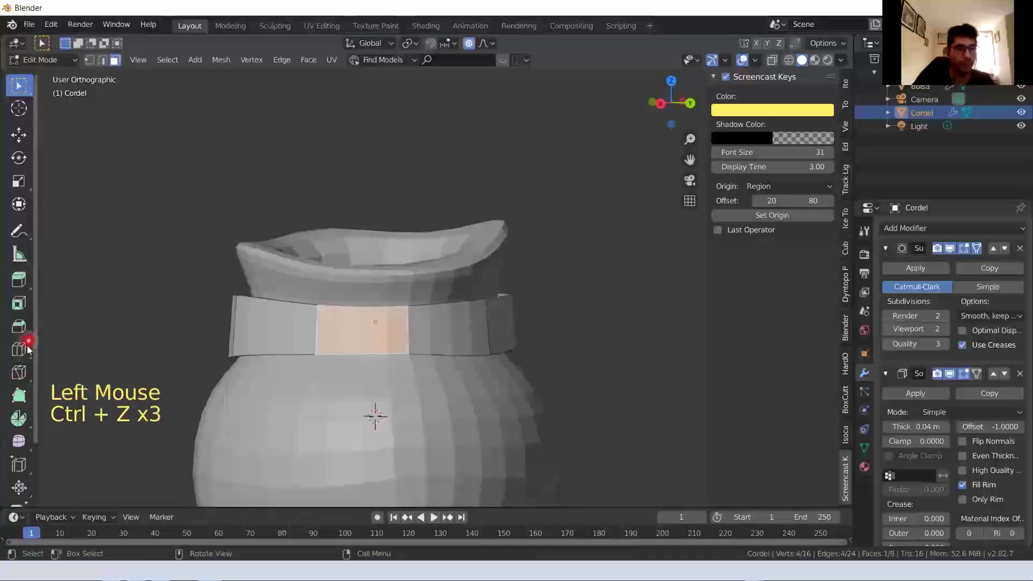
Add a single vertical loop cut through the ring's front face and delete one resulting half to open a gap
{"action": "left_click", "coordinate": [27, 348]}
{"action": "left_click", "coordinate": [357, 334]}
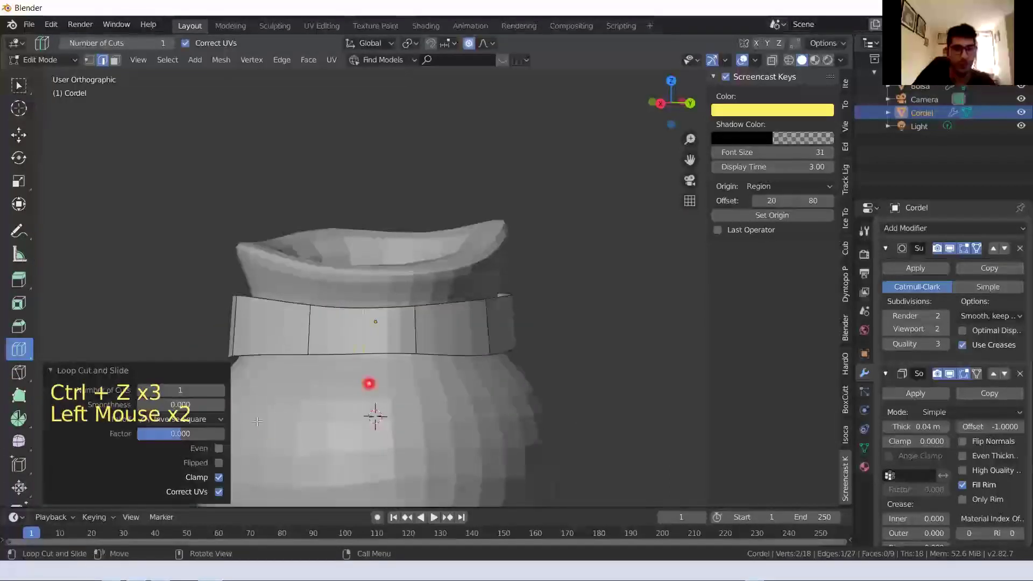
{"action": "left_click", "coordinate": [19, 88]}
{"action": "left_click", "coordinate": [390, 338]}
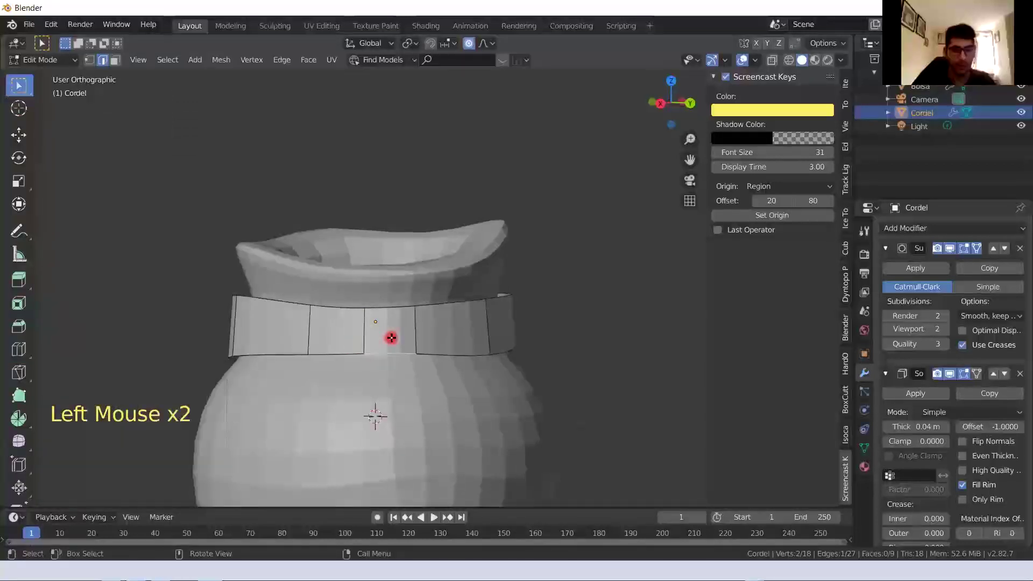
{"action": "key", "text": "3"}
{"action": "left_click", "coordinate": [396, 356]}
{"action": "key", "text": "x"}
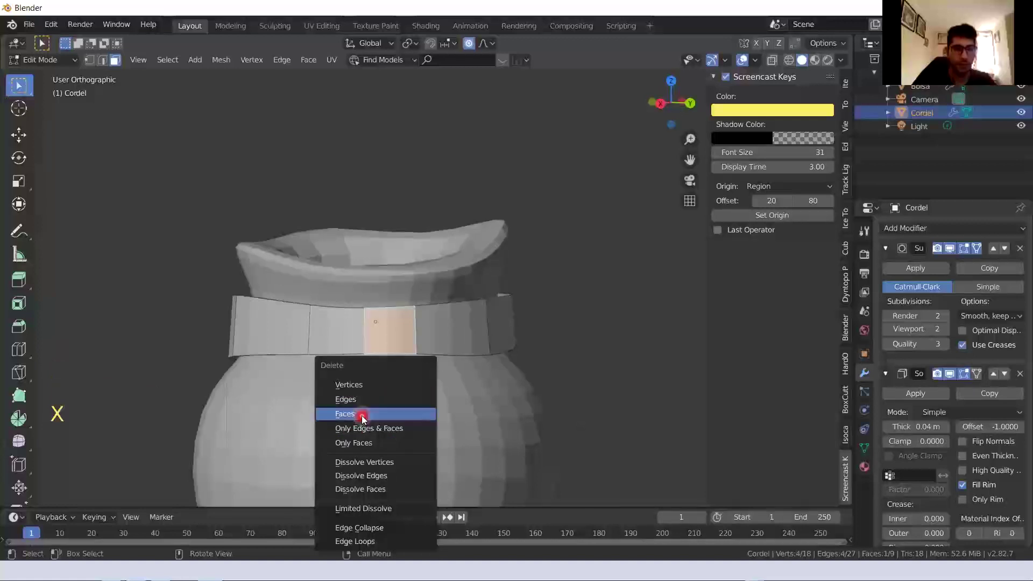
{"action": "left_click", "coordinate": [362, 415]}
Select the vertical edge at one end of the gap in the Cordel band using edge select mode
{"action": "middle_click_drag", "start_coordinate": [406, 381], "coordinate": [386, 330]}
{"action": "scroll", "coordinate": [443, 318], "scroll_direction": "up", "scroll_amount": 3}
{"action": "scroll", "coordinate": [448, 360], "scroll_direction": "down", "scroll_amount": 6}
{"action": "scroll", "coordinate": [350, 348], "scroll_direction": "up", "scroll_amount": 2}
{"action": "left_click", "coordinate": [391, 334]}
{"action": "scroll", "coordinate": [391, 334], "scroll_direction": "up", "scroll_amount": 3}
{"action": "key", "text": "Tab"}
{"action": "key", "text": "Tab"}
{"action": "left_click", "coordinate": [410, 357]}
{"action": "key", "text": "3"}
{"action": "left_click", "coordinate": [409, 358]}
{"action": "key", "text": "2"}
{"action": "left_click", "coordinate": [407, 359]}
{"action": "middle_click_drag", "start_coordinate": [413, 378], "coordinate": [439, 376]}
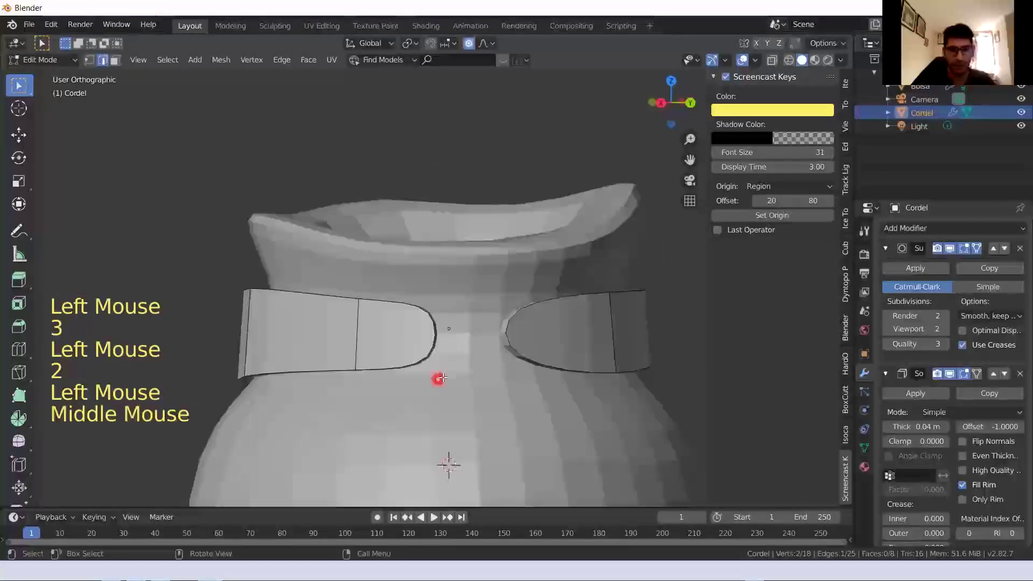
Turn off the Subdivision modifier's on-cage display so the original Cordel edges can be edited
{"action": "scroll", "coordinate": [439, 377], "scroll_direction": "up", "scroll_amount": 2}
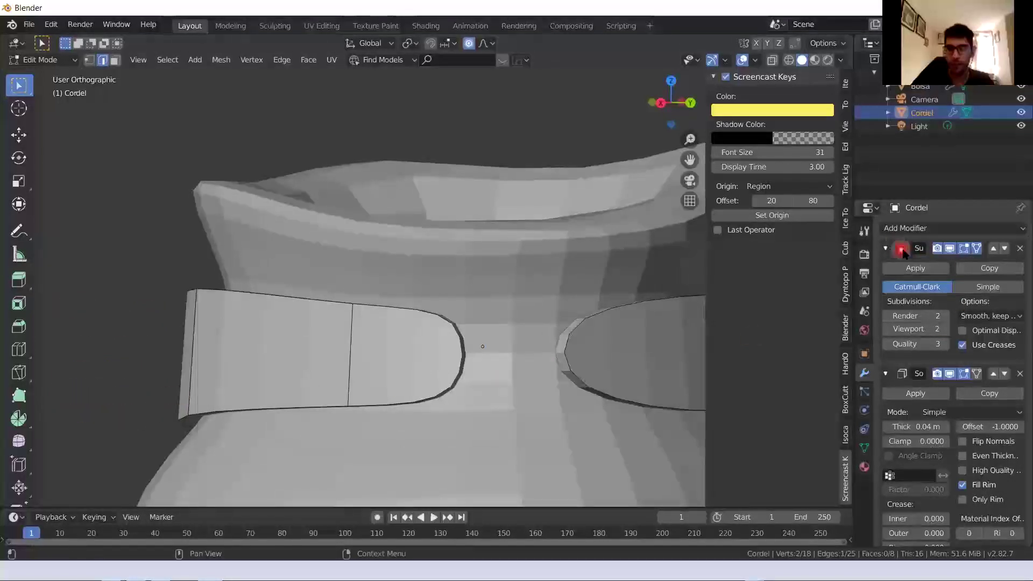
{"action": "left_click", "coordinate": [979, 250]}
{"action": "scroll", "coordinate": [501, 341], "scroll_direction": "down", "scroll_amount": 2}
{"action": "middle_click_drag", "start_coordinate": [501, 341], "coordinate": [365, 297]}
Extrude the selected end edge twice across the gap, by about (-0.265, 0.617, -0.109) m and (-0.318, 0.493, -0.208) m
{"action": "key", "text": "e"}
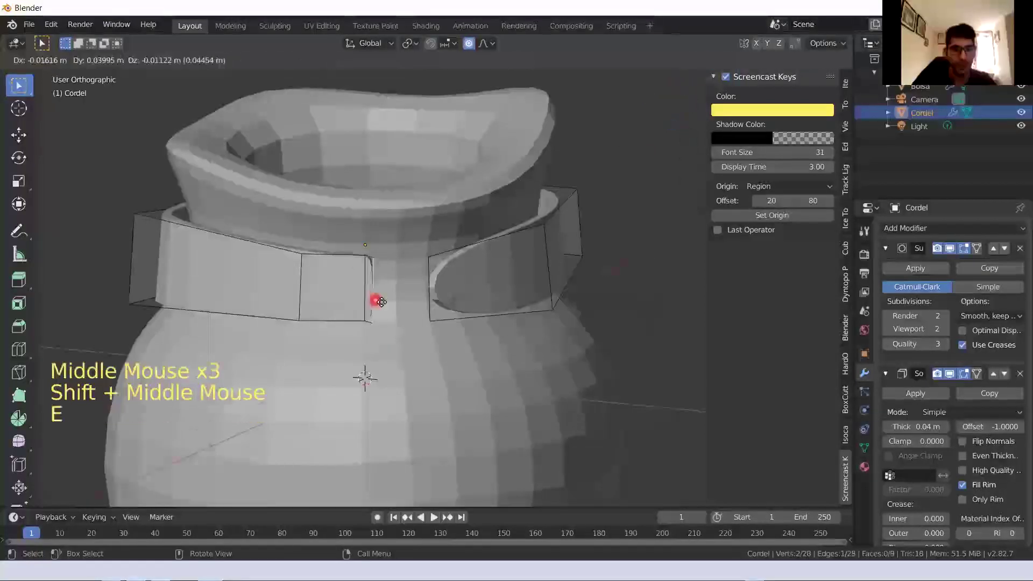
{"action": "left_click", "coordinate": [494, 320]}
{"action": "middle_click_drag", "start_coordinate": [493, 320], "coordinate": [475, 327]}
{"action": "key", "text": "e"}
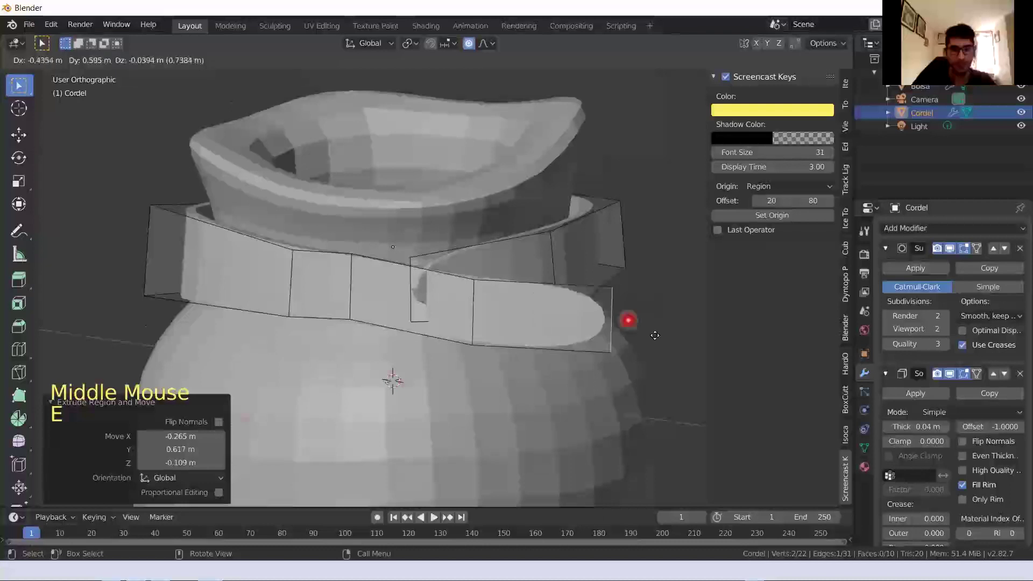
{"action": "left_click", "coordinate": [607, 353]}
{"action": "middle_click_drag", "start_coordinate": [607, 353], "coordinate": [378, 296]}
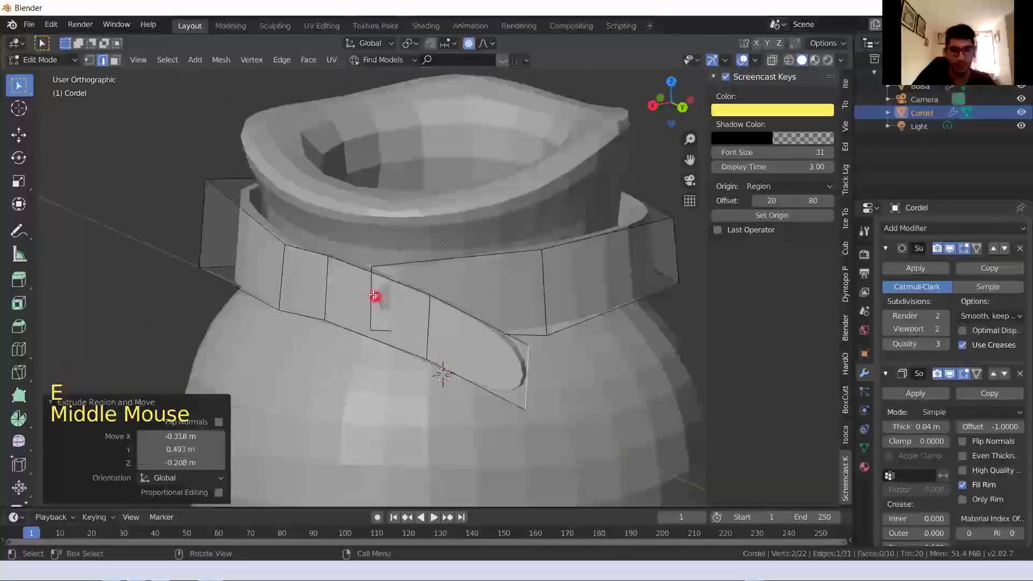
Extrude the gap's opposite end edge twice, by about (0.537, -0.231, -0.28) m and (0.409, -0.239, -0.0138) m
{"action": "left_click", "coordinate": [357, 300]}
{"action": "key", "text": "e"}
{"action": "key", "text": "e"}
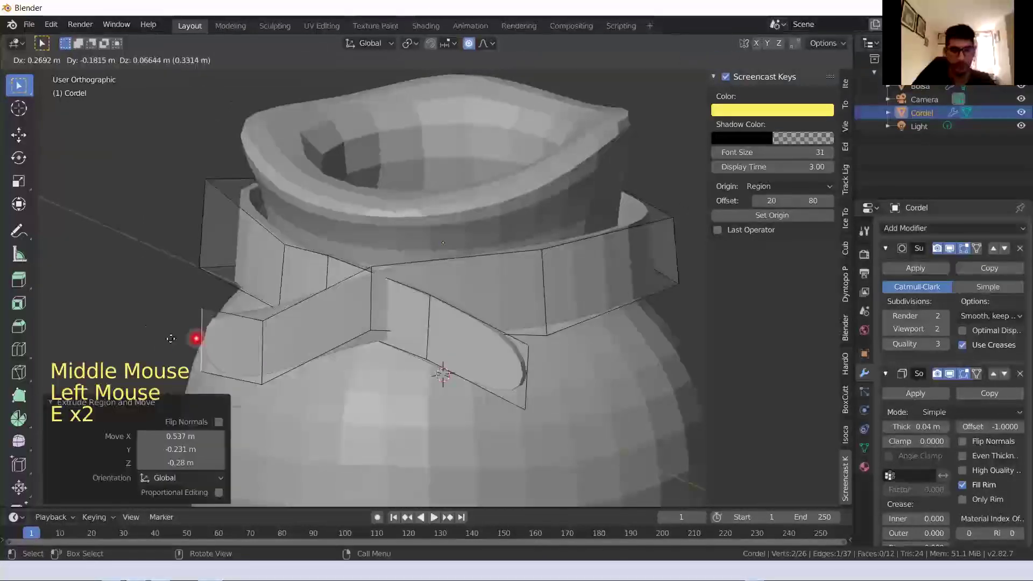
{"action": "left_click", "coordinate": [286, 355]}
{"action": "middle_click_drag", "start_coordinate": [287, 355], "coordinate": [369, 300]}
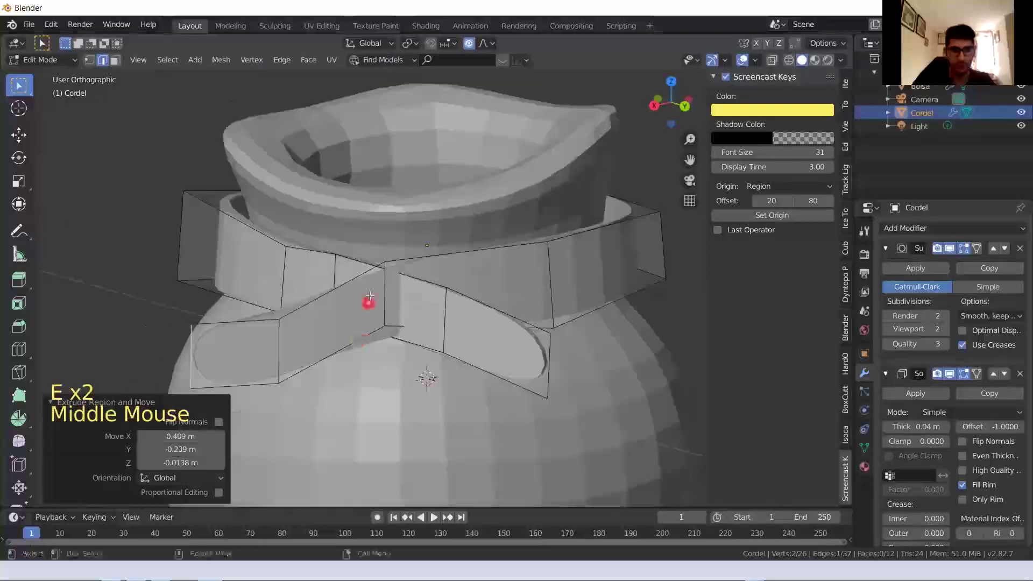
Select the end edge of the Cordel's left loose tail and scale it slightly with proportional editing
{"action": "left_click", "coordinate": [276, 335]}
{"action": "left_click", "coordinate": [192, 353]}
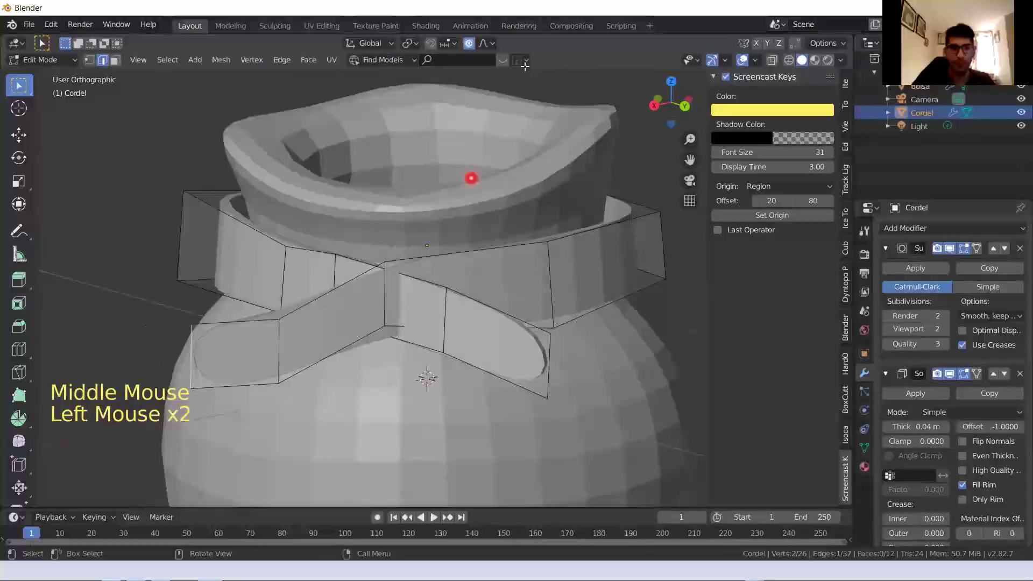
{"action": "left_click_drag", "start_coordinate": [528, 108], "coordinate": [503, 67]}
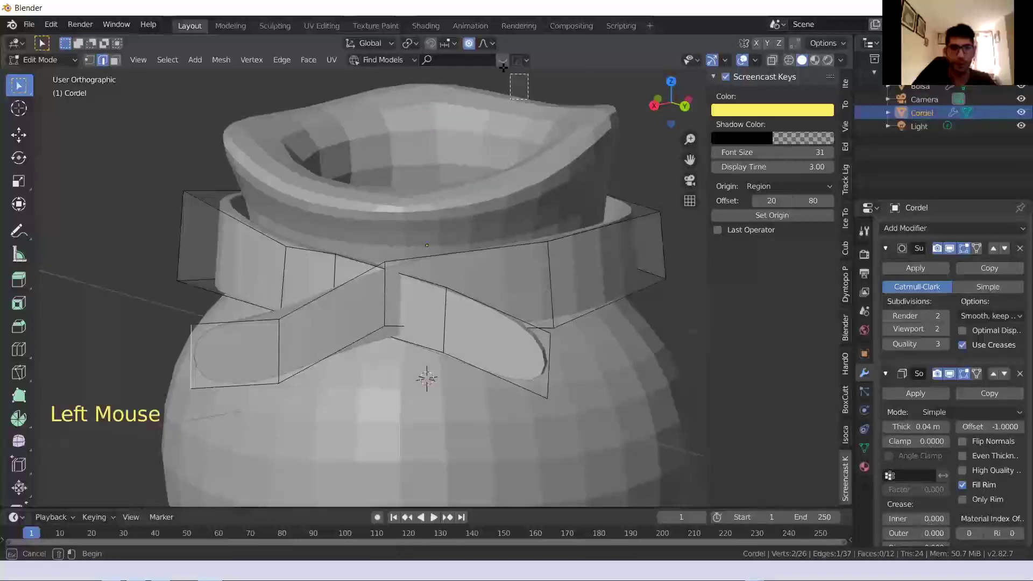
{"action": "left_click", "coordinate": [201, 354]}
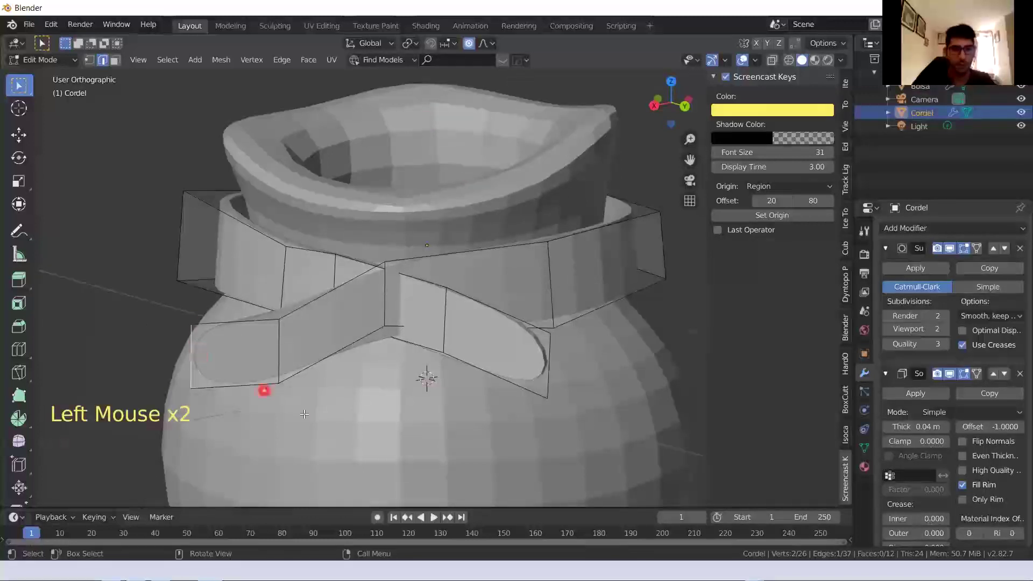
{"action": "key", "text": "s"}
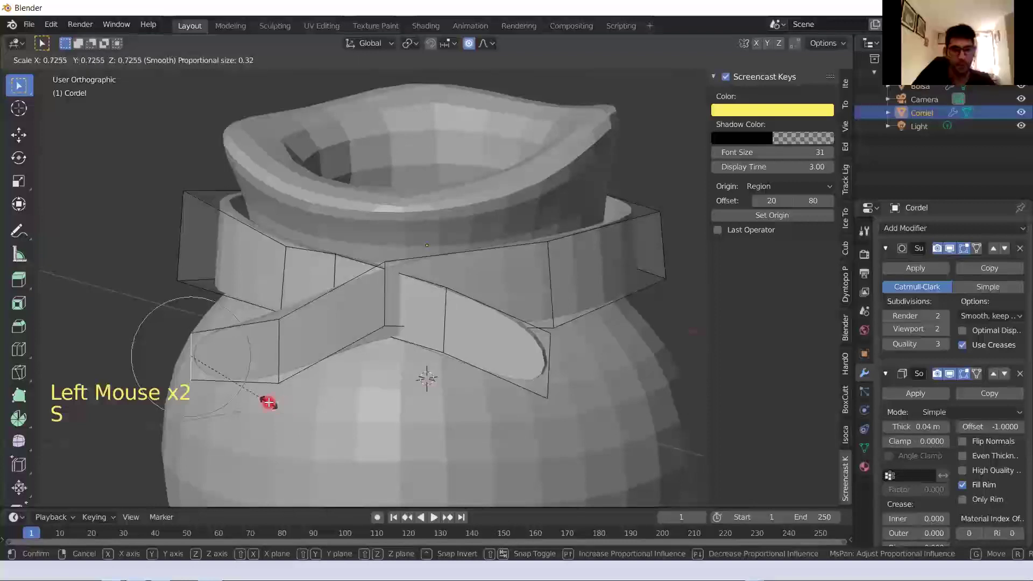
{"action": "left_click", "coordinate": [285, 395]}
Turn off proportional editing and rescale the left tail's end edge on its own
{"action": "key", "text": "o"}
{"action": "key", "text": "s"}
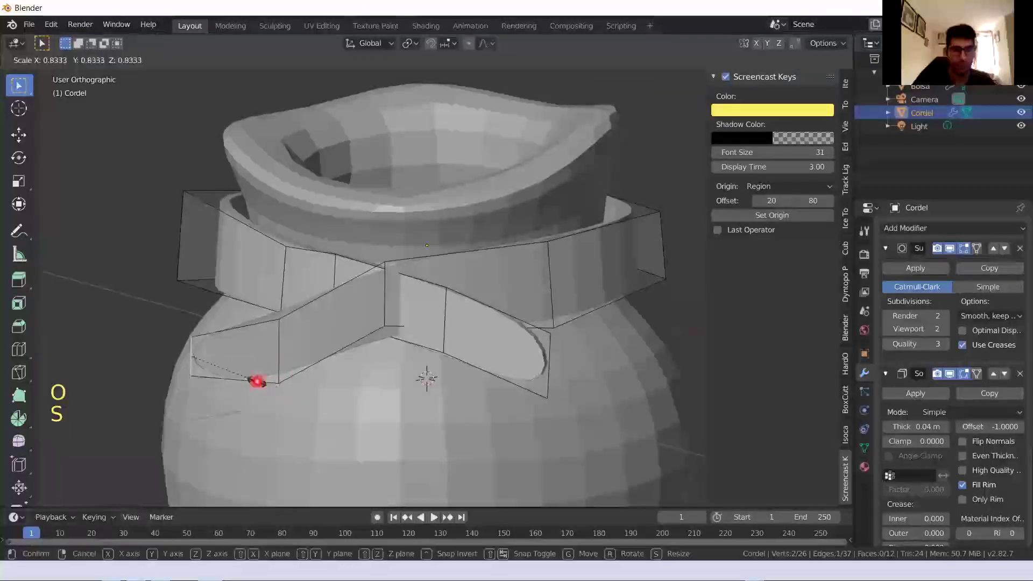
{"action": "left_click", "coordinate": [285, 399]}
Try to enlarge the end edge of the Cordel's right tail to about twice its height, and undo it
{"action": "key", "text": "s"}
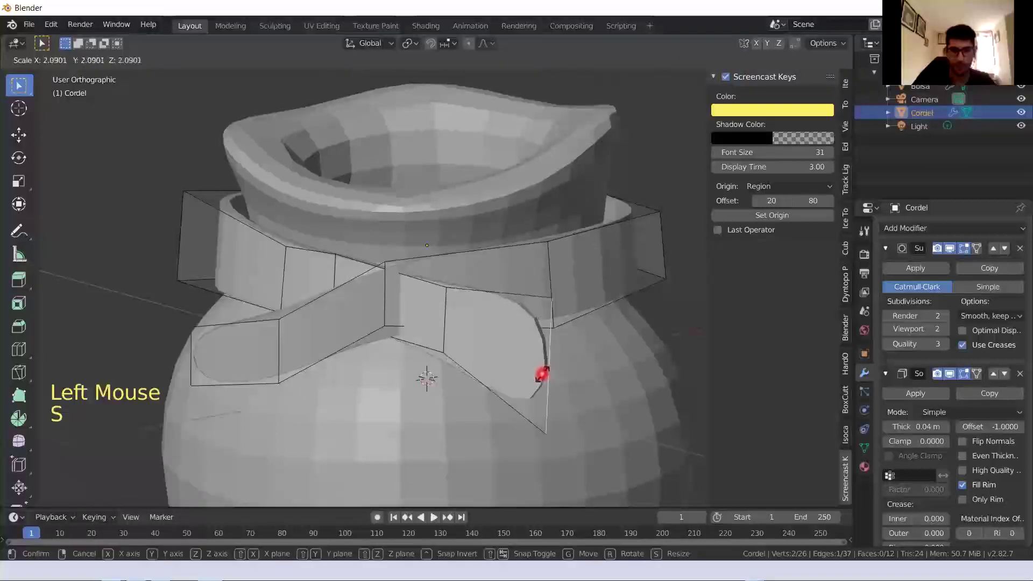
{"action": "left_click", "coordinate": [543, 372]}
{"action": "key", "text": "ctrl+z"}
Select the vertical edge of the Cordel band just behind the point where the two tails cross
{"action": "left_click", "coordinate": [386, 313]}
{"action": "middle_click_drag", "start_coordinate": [387, 312], "coordinate": [438, 325]}
{"action": "left_click", "coordinate": [380, 298]}
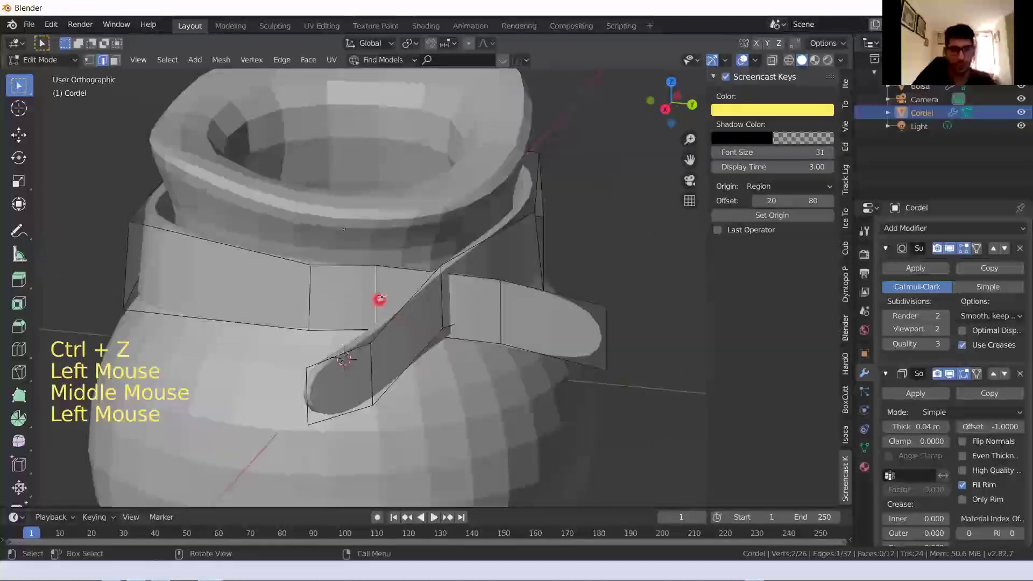
Enable proportional editing and raise the selected front edge of the cord about 0.32 m along Z with a proportional size of 0.51
{"action": "key", "text": "o"}
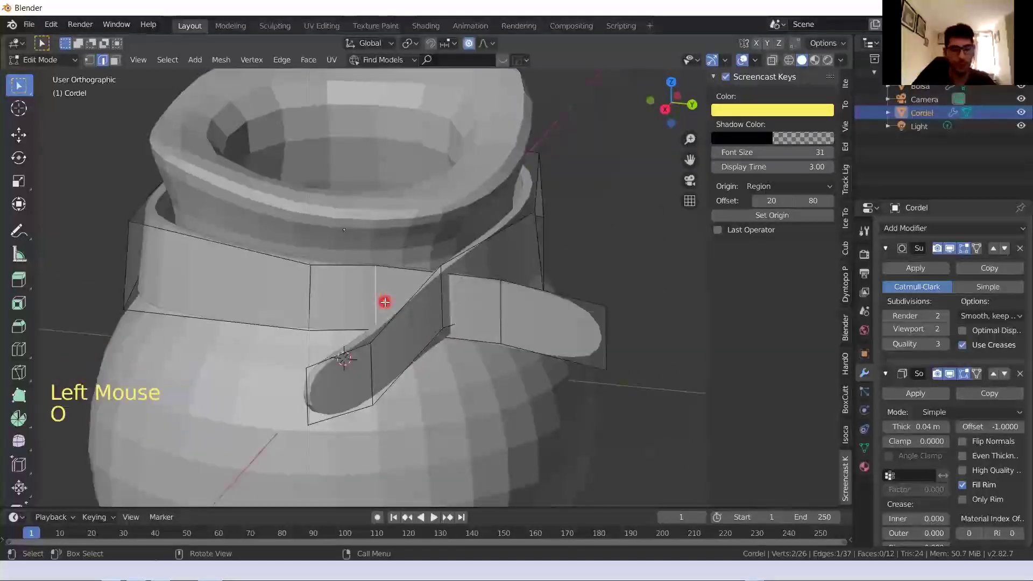
{"action": "key", "text": "s"}
{"action": "left_click", "coordinate": [389, 305]}
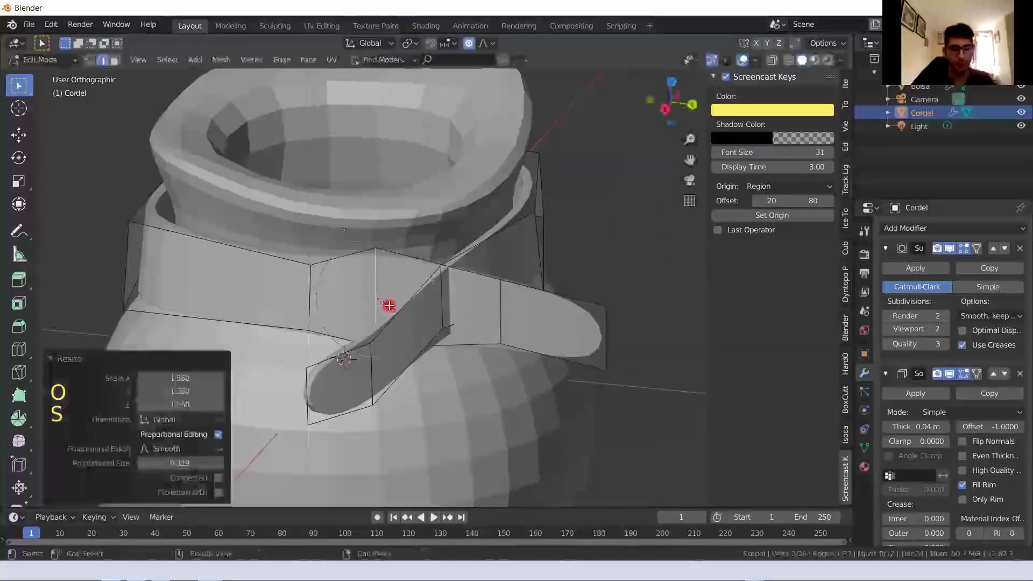
{"action": "key", "text": "ctrl+z"}
{"action": "key", "text": "g"}
{"action": "key", "text": "z"}
{"action": "scroll", "coordinate": [377, 276], "scroll_direction": "down", "scroll_amount": 1}
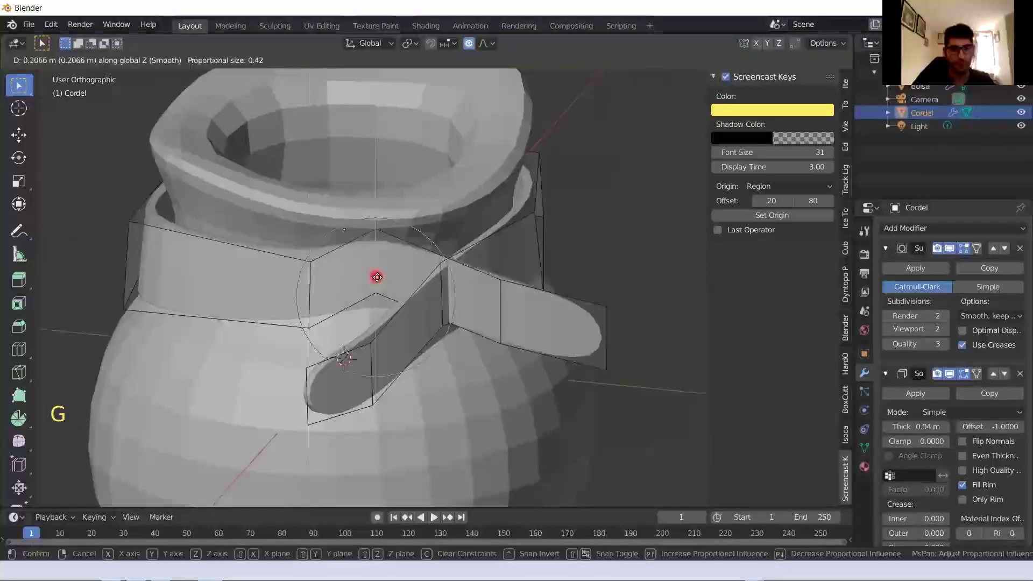
{"action": "scroll", "coordinate": [378, 258], "scroll_direction": "down", "scroll_amount": 2}
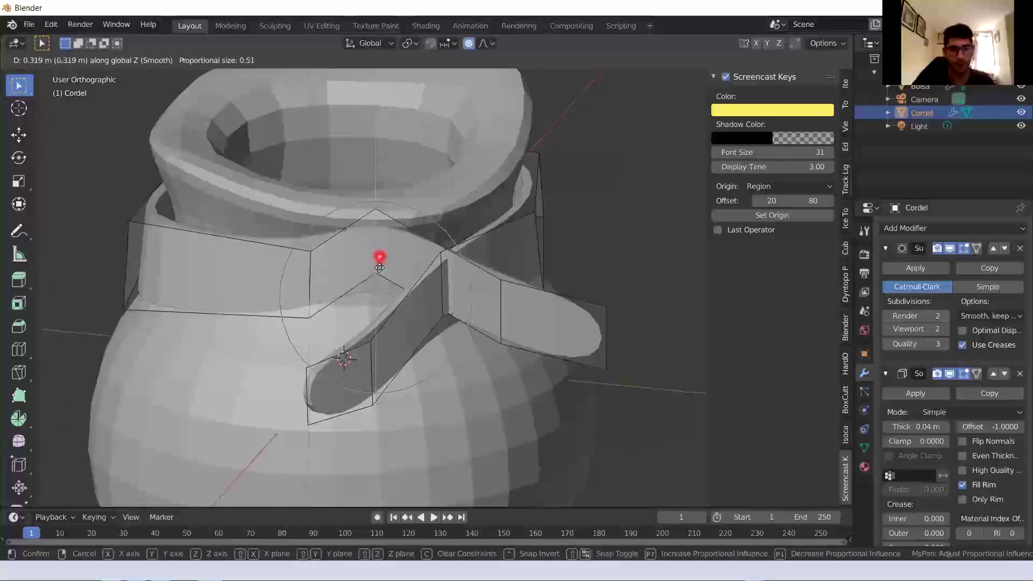
{"action": "left_click", "coordinate": [262, 289]}
Select the vertical edge of the cord where its two front ends cross, and turn proportional editing off
{"action": "middle_click_drag", "start_coordinate": [262, 289], "coordinate": [414, 307]}
{"action": "left_click", "coordinate": [356, 310]}
{"action": "middle_click", "coordinate": [356, 310]}
{"action": "left_click", "coordinate": [414, 306]}
{"action": "left_click", "coordinate": [405, 289]}
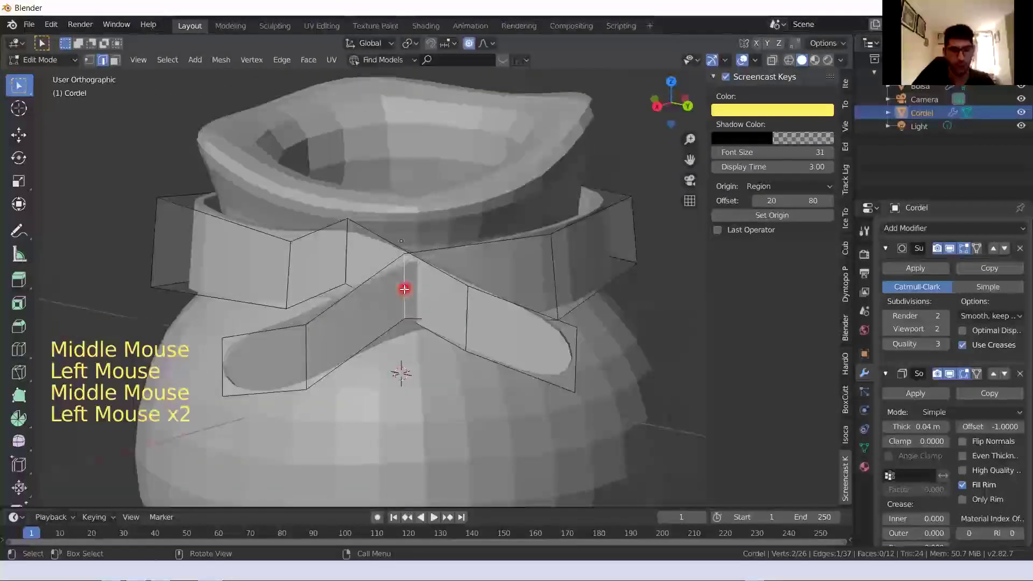
{"action": "key", "text": "s"}
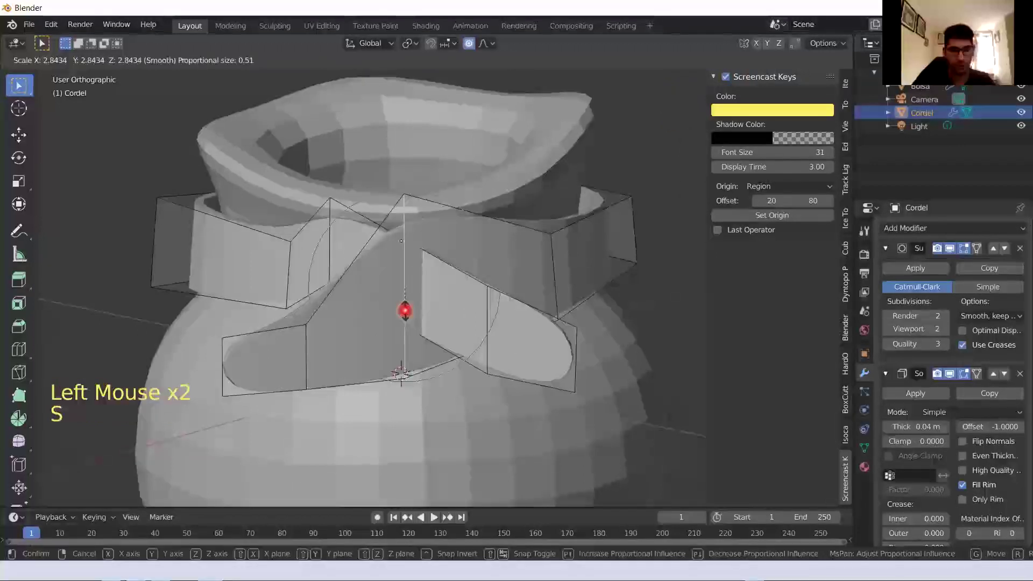
{"action": "left_click", "coordinate": [404, 297]}
{"action": "key", "text": "ctrl+z"}
{"action": "key", "text": "o"}
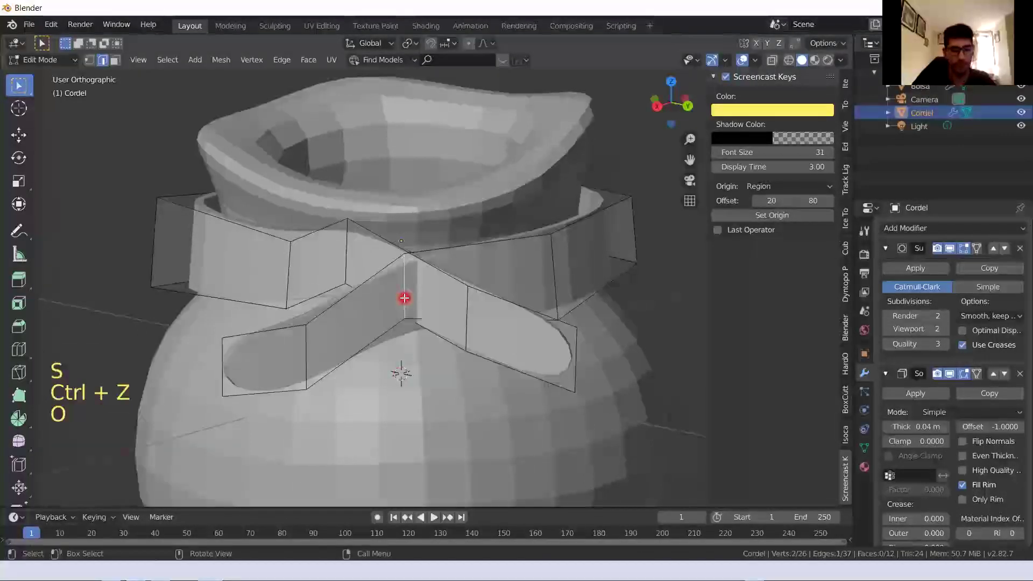
{"action": "key", "text": "d"}
{"action": "key", "text": "g"}
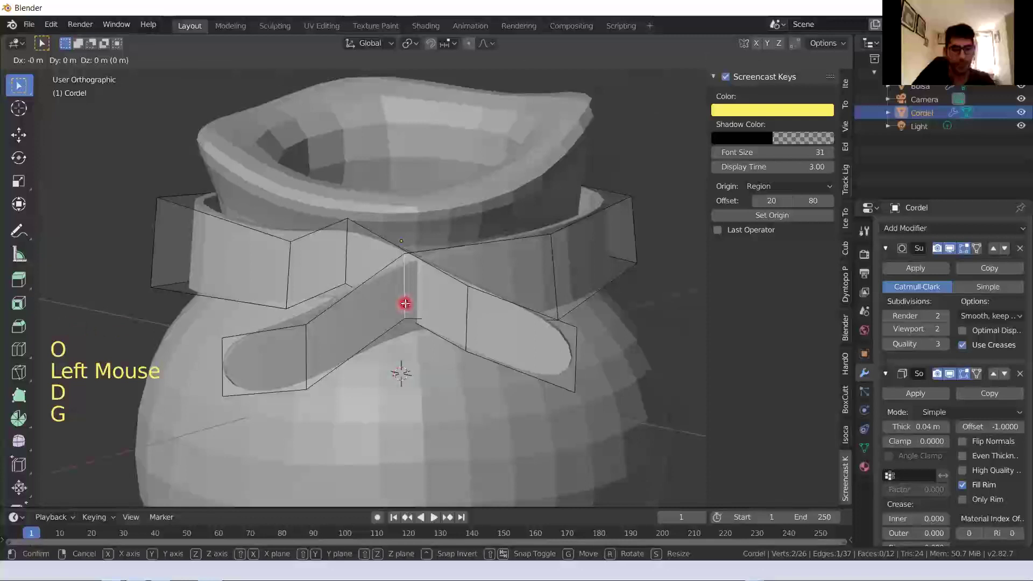
{"action": "left_click", "coordinate": [405, 303]}
{"action": "key", "text": "g"}
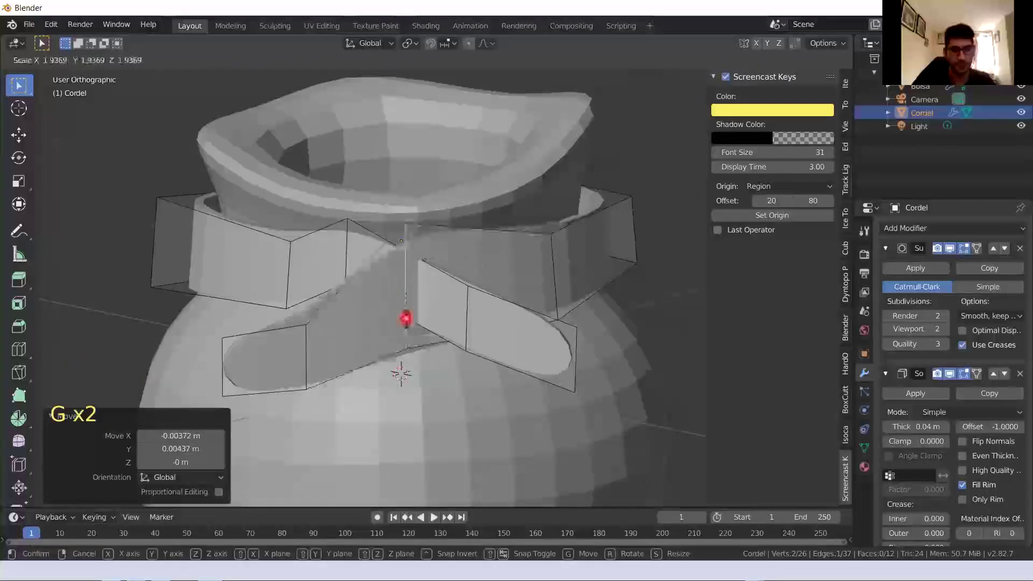
{"action": "right_click", "coordinate": [405, 317]}
{"action": "key", "text": "ctrl+z"}
Lower the selected crossing edge about 0.39 m along Z so one cord end passes beneath the other
{"action": "key", "text": "g"}
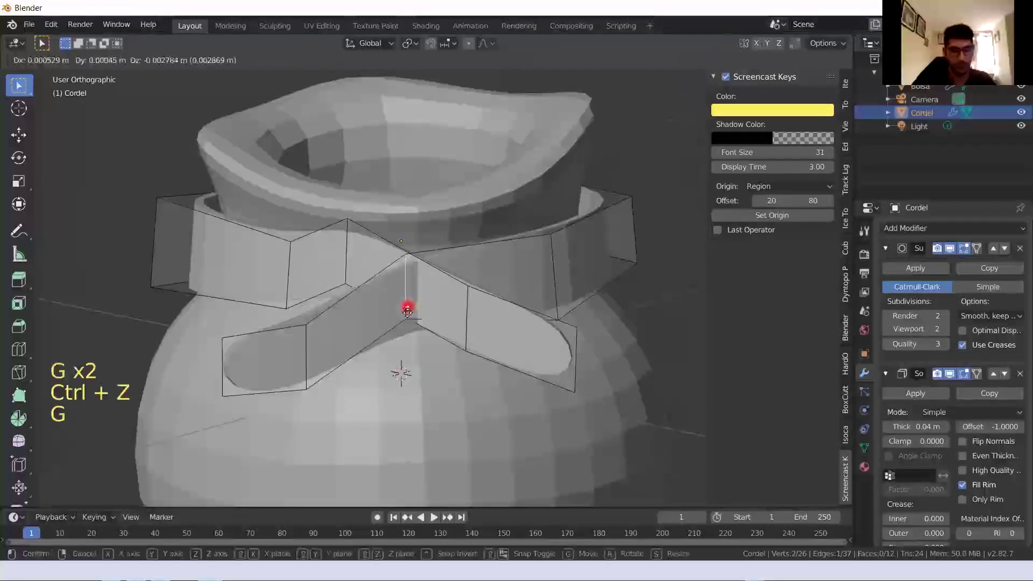
{"action": "middle_click", "coordinate": [407, 345]}
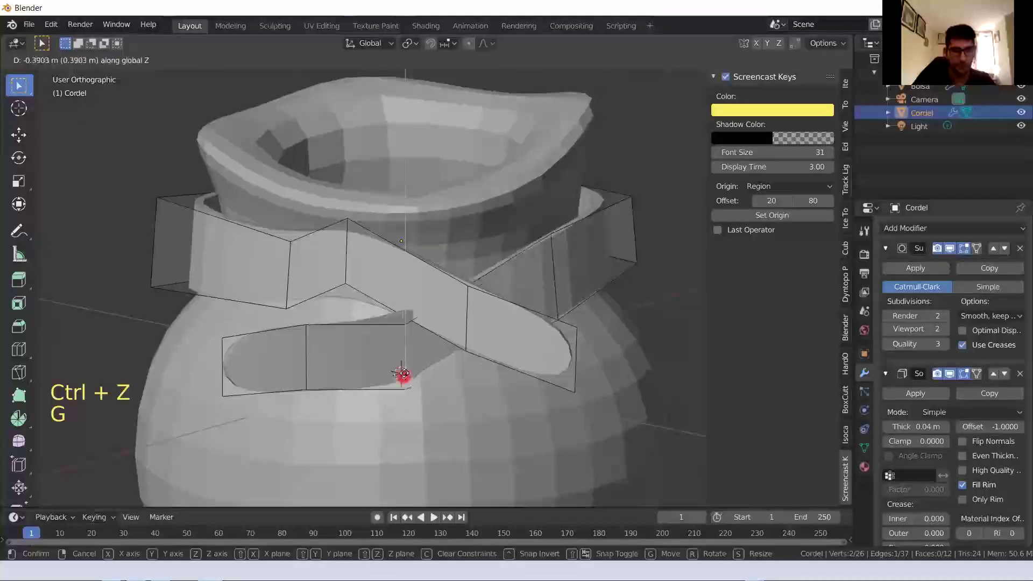
{"action": "left_click", "coordinate": [404, 374]}
Rotate the lower cord end's crossing edge and a neighbouring edge to follow the curve of the bag
{"action": "middle_click_drag", "start_coordinate": [404, 372], "coordinate": [456, 351]}
{"action": "left_click", "coordinate": [457, 351]}
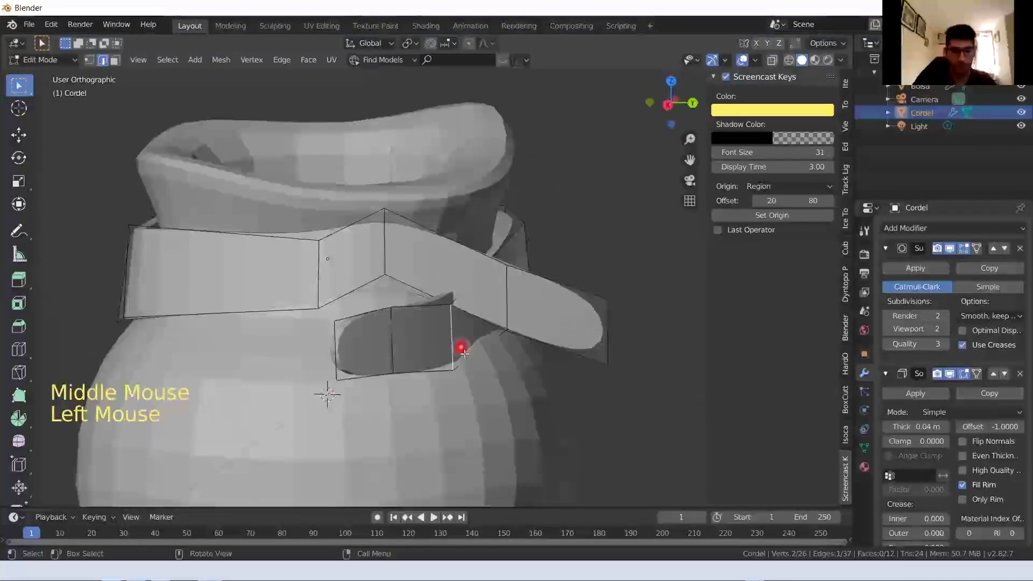
{"action": "key", "text": "r"}
{"action": "left_click", "coordinate": [479, 343]}
{"action": "left_click", "coordinate": [370, 353]}
{"action": "key", "text": "r"}
{"action": "left_click", "coordinate": [448, 363]}
Rotate further edges of the cord's crossing ends to fit them around the bag, and return to Object Mode
{"action": "middle_click_drag", "start_coordinate": [433, 363], "coordinate": [546, 344]}
{"action": "left_click", "coordinate": [402, 338]}
{"action": "key", "text": "r"}
{"action": "left_click", "coordinate": [337, 372]}
{"action": "middle_click_drag", "start_coordinate": [336, 371], "coordinate": [216, 350]}
{"action": "left_click", "coordinate": [429, 353]}
{"action": "key", "text": "r"}
{"action": "left_click", "coordinate": [421, 380]}
{"action": "scroll", "coordinate": [422, 381], "scroll_direction": "down", "scroll_amount": 4}
{"action": "key", "text": "Tab"}
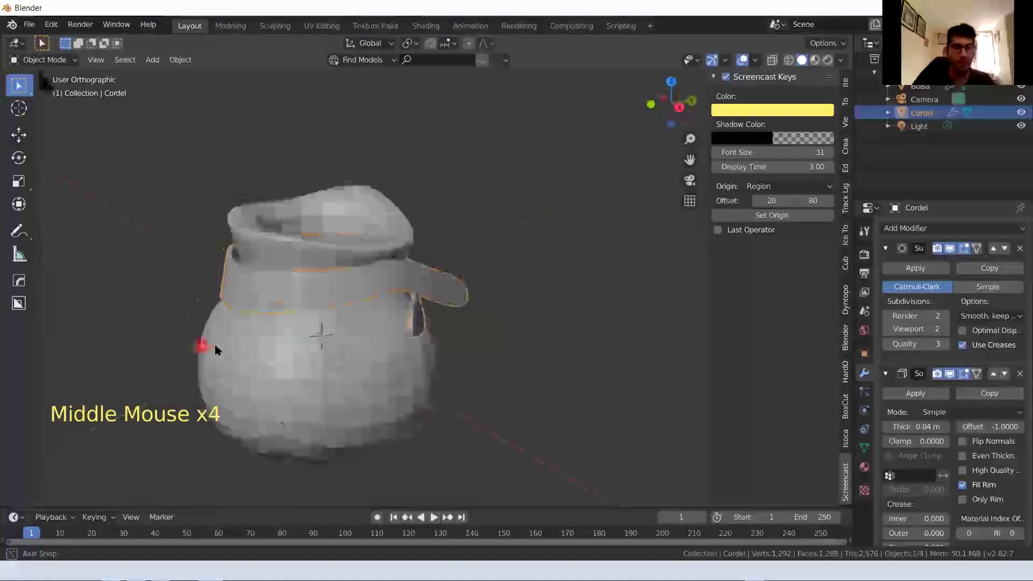
Examine the cord's crossing ends from several angles, checking how they overlap and sit against the bag
{"action": "middle_click_drag", "start_coordinate": [316, 333], "coordinate": [374, 321]}
{"action": "scroll", "coordinate": [386, 334], "scroll_direction": "up", "scroll_amount": 3}
{"action": "scroll", "coordinate": [371, 344], "scroll_direction": "up", "scroll_amount": 2}
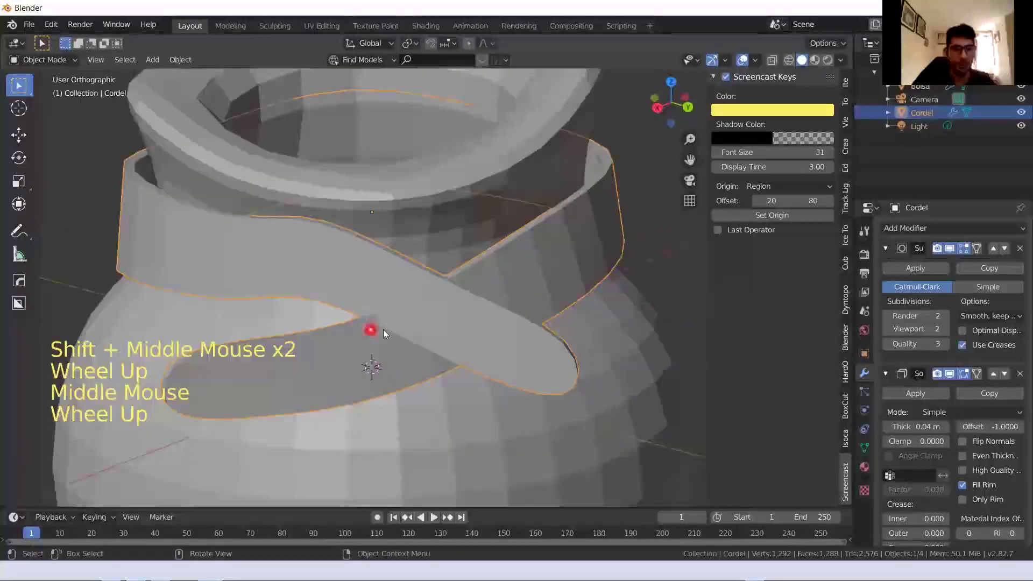
{"action": "scroll", "coordinate": [377, 336], "scroll_direction": "up", "scroll_amount": 2}
{"action": "left_click", "coordinate": [379, 329]}
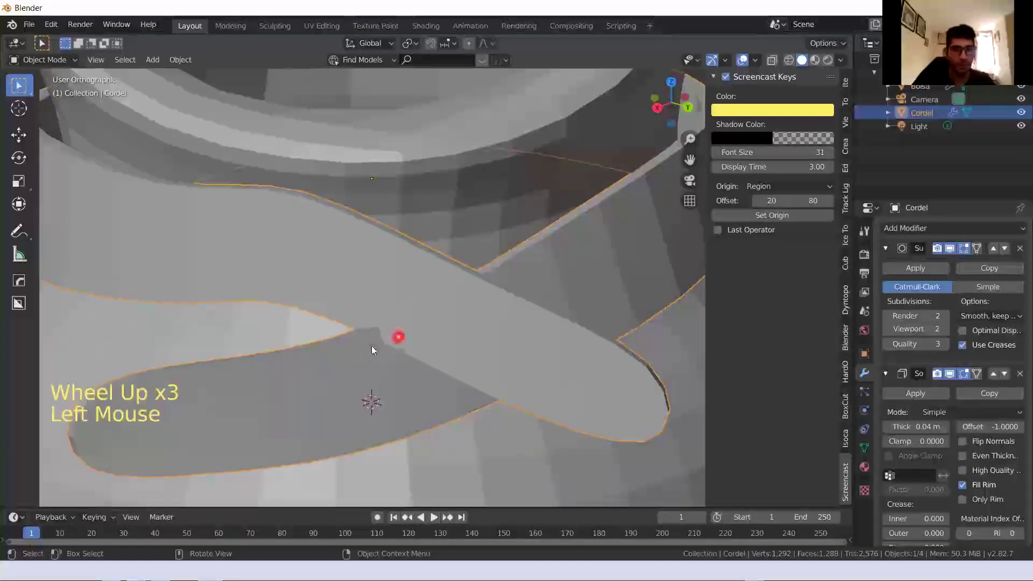
{"action": "middle_click_drag", "start_coordinate": [372, 348], "coordinate": [390, 352]}
{"action": "middle_click_drag", "start_coordinate": [357, 318], "coordinate": [335, 329]}
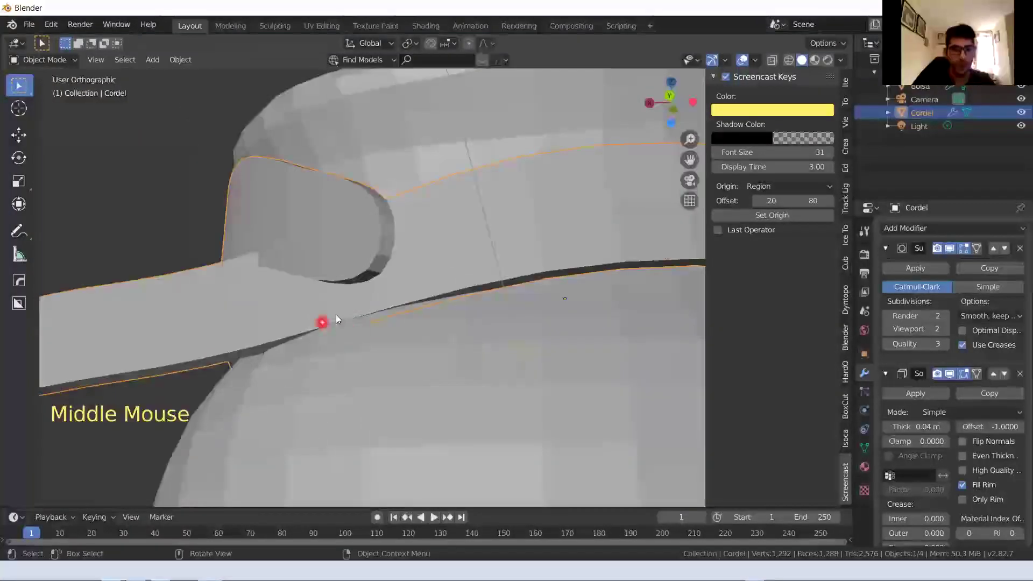
{"action": "scroll", "coordinate": [346, 373], "scroll_direction": "down", "scroll_amount": 3}
{"action": "middle_click_drag", "start_coordinate": [346, 376], "coordinate": [346, 299]}
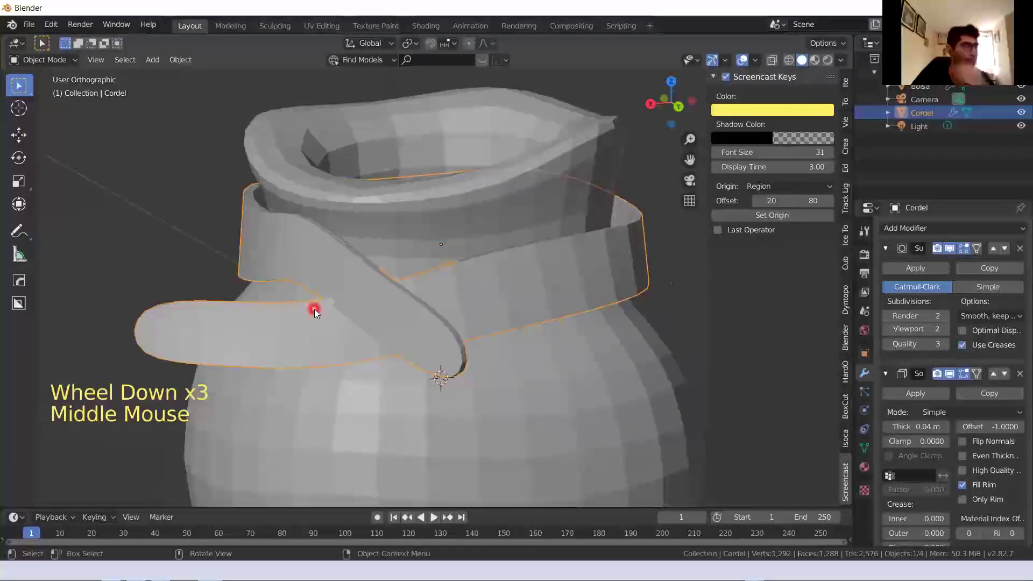
{"action": "middle_click_drag", "start_coordinate": [310, 336], "coordinate": [296, 287]}
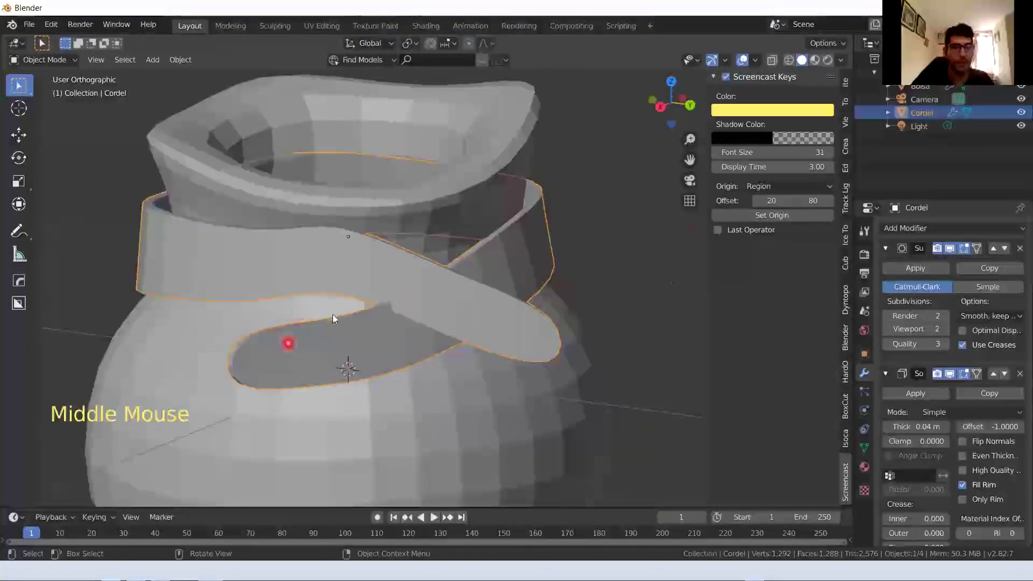
{"action": "scroll", "coordinate": [336, 316], "scroll_direction": "down", "scroll_amount": 3}
{"action": "middle_click_drag", "start_coordinate": [372, 334], "coordinate": [393, 270]}
Switch to the Google Slides presentation and show the slide "Modificadores - mirror"
{"action": "key", "text": "alt+Tab"}
{"action": "key", "text": "alt+Tab"}
{"action": "key", "text": "alt+Tab"}
{"action": "key", "text": "alt+Tab"}
{"action": "key", "text": "alt+Tab"}
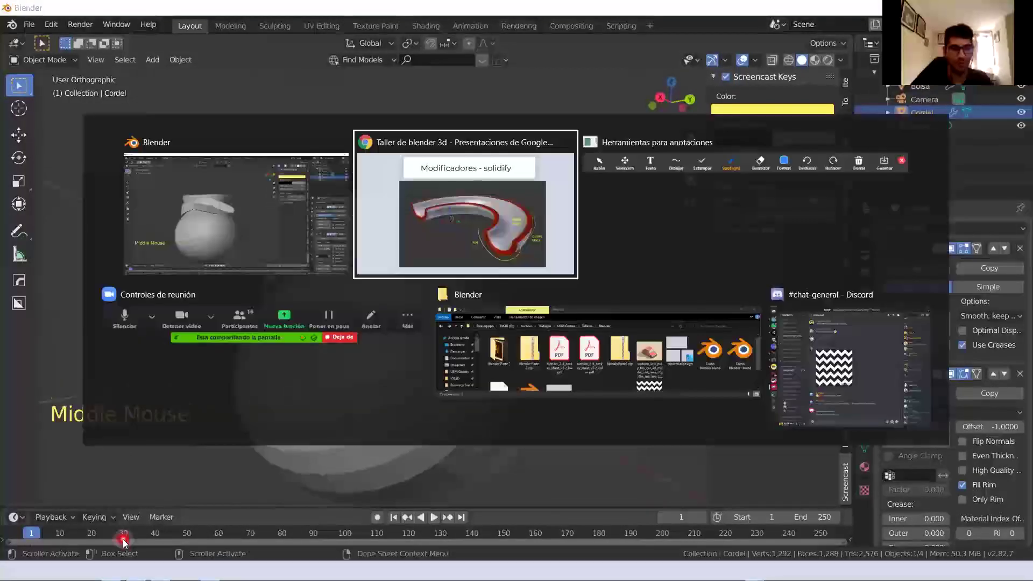
{"action": "key", "text": "alt+Tab"}
{"action": "key", "text": "alt+Tab"}
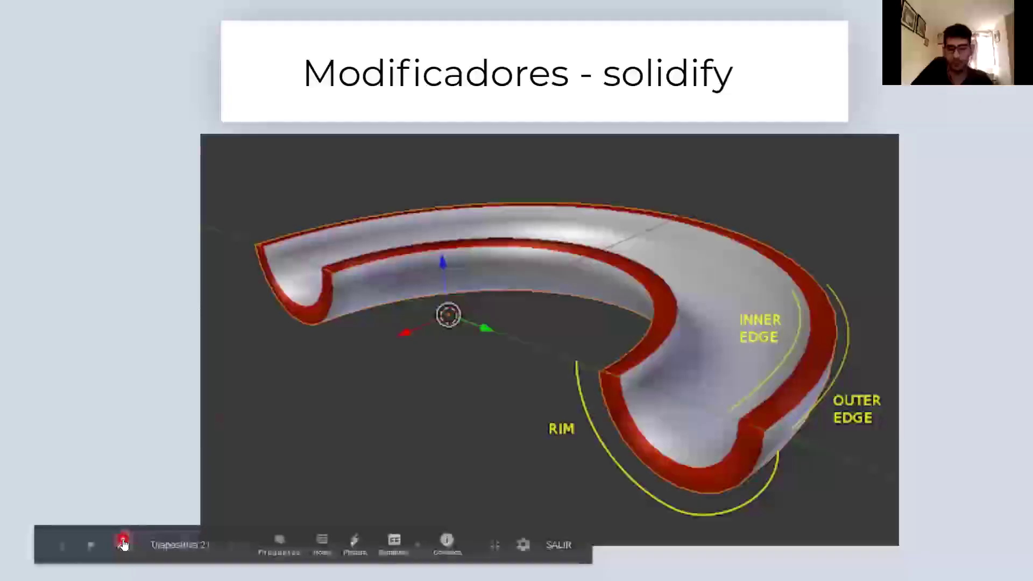
{"action": "key", "text": "Right"}
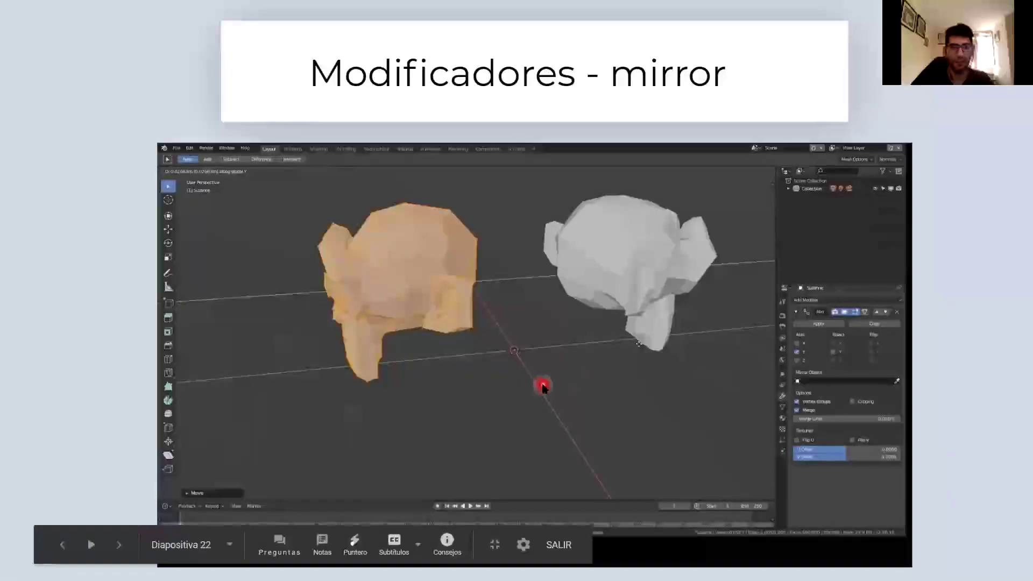
{"action": "key", "text": "Right"}
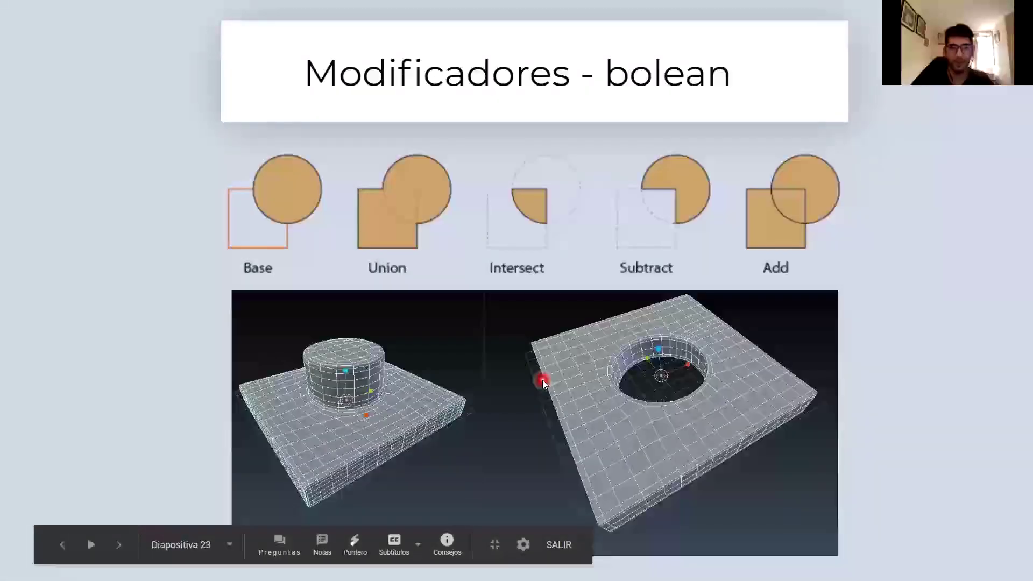
{"action": "key", "text": "Left"}
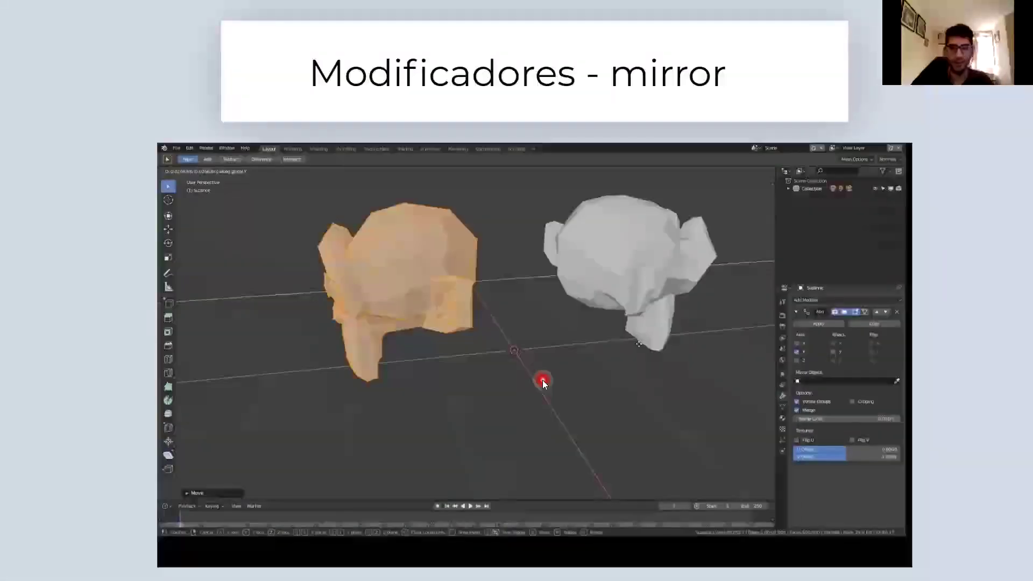
Switch from the presentation to the file folder named Blender
{"action": "key", "text": "alt+Tab"}
{"action": "key", "text": "alt+Tab"}
{"action": "key", "text": "alt+Tab"}
{"action": "key", "text": "alt+Tab"}
{"action": "key", "text": "alt+Tab"}
{"action": "key", "text": "alt+Tab"}
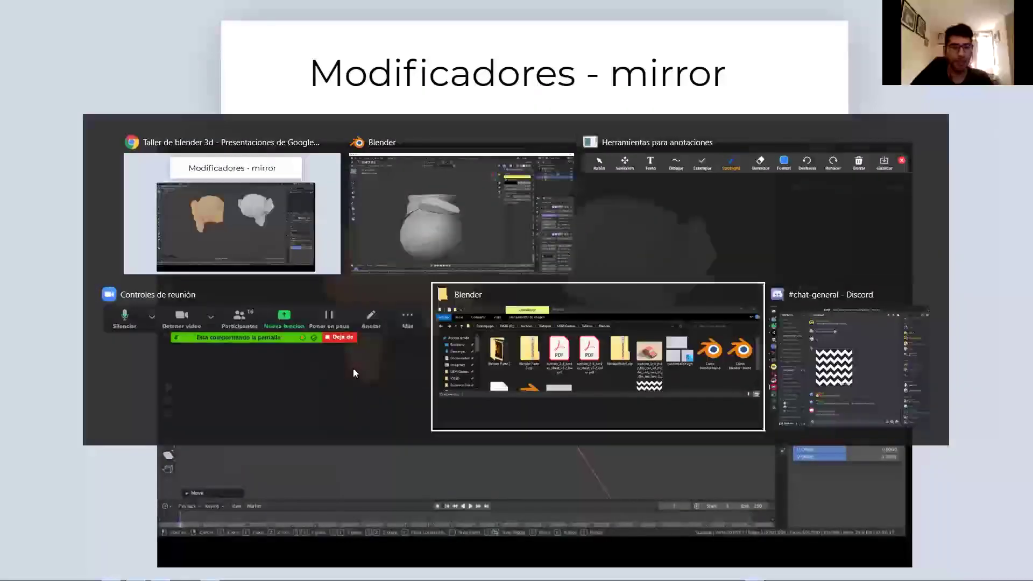
{"action": "key", "text": "alt+Tab"}
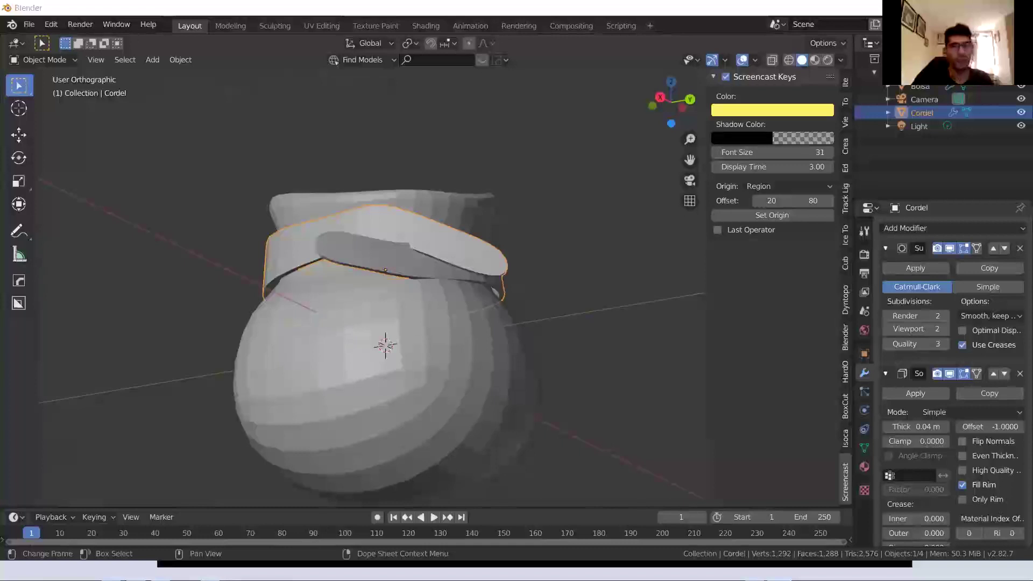
Place the Photos window with moneda.png over the Blender viewport, study the coin drawing, and close it
{"action": "left_click", "coordinate": [388, 186]}
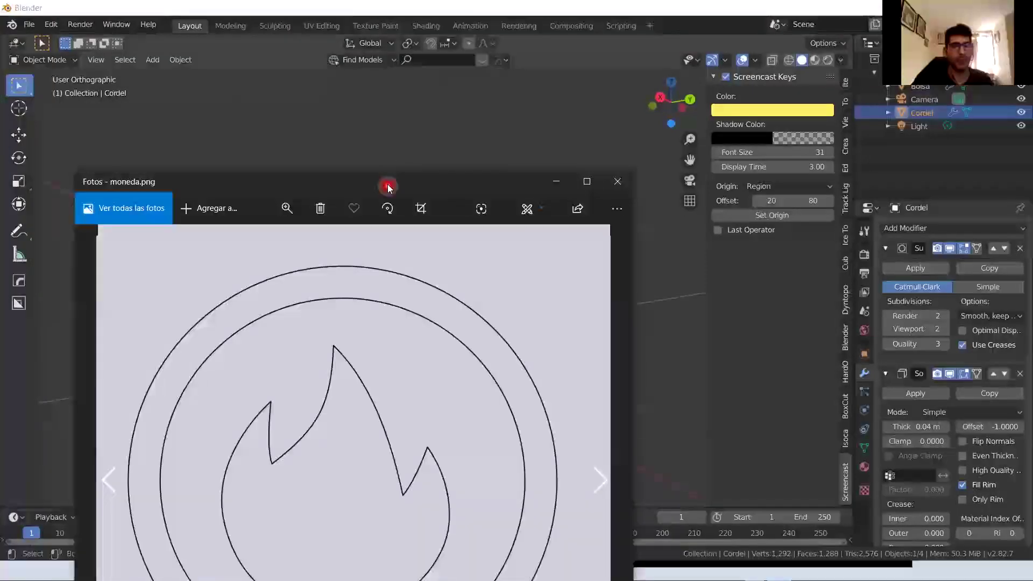
{"action": "left_click_drag", "start_coordinate": [387, 186], "coordinate": [268, 138]}
{"action": "left_click", "coordinate": [148, 93]}
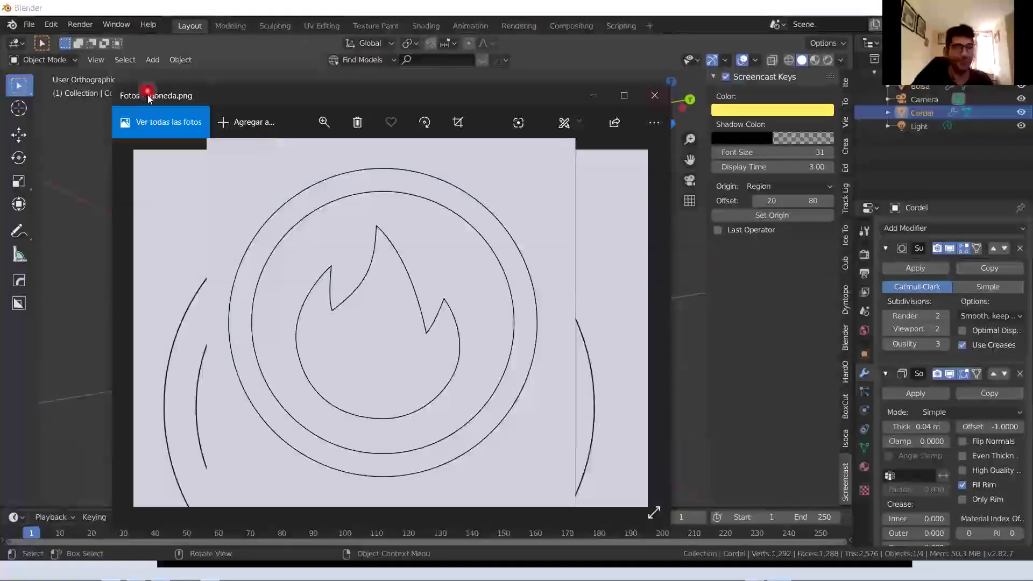
{"action": "left_click_drag", "start_coordinate": [148, 96], "coordinate": [99, 62]}
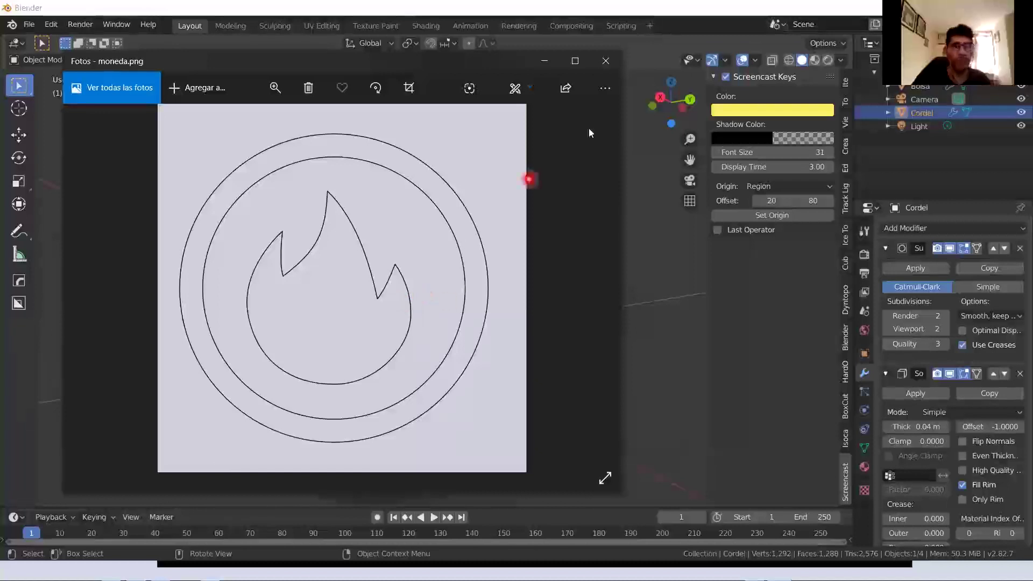
{"action": "left_click", "coordinate": [606, 60]}
Hide the Cordel and Bolsa objects to clear the viewport
{"action": "middle_click_drag", "start_coordinate": [592, 134], "coordinate": [538, 161]}
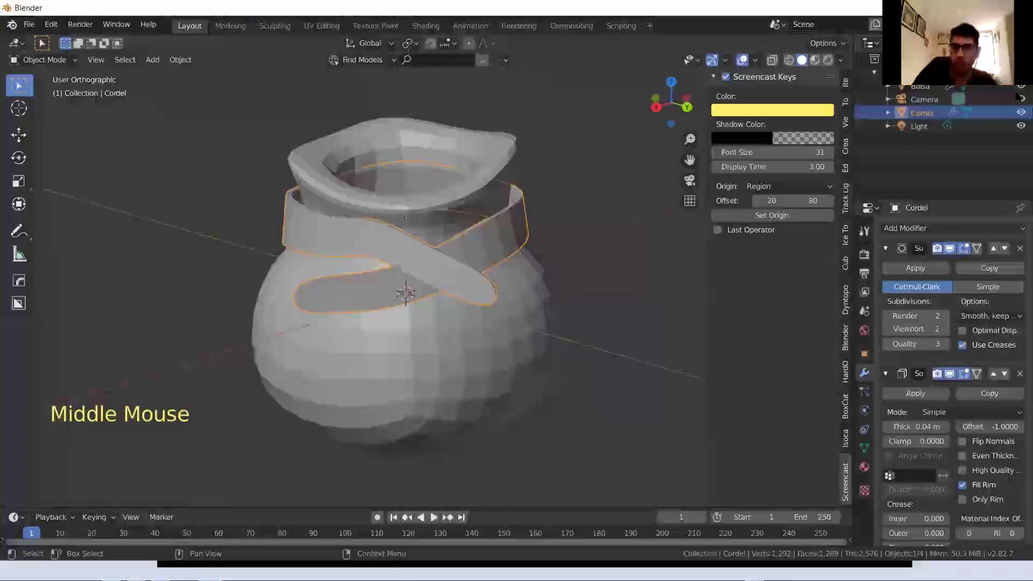
{"action": "left_click", "coordinate": [1017, 96]}
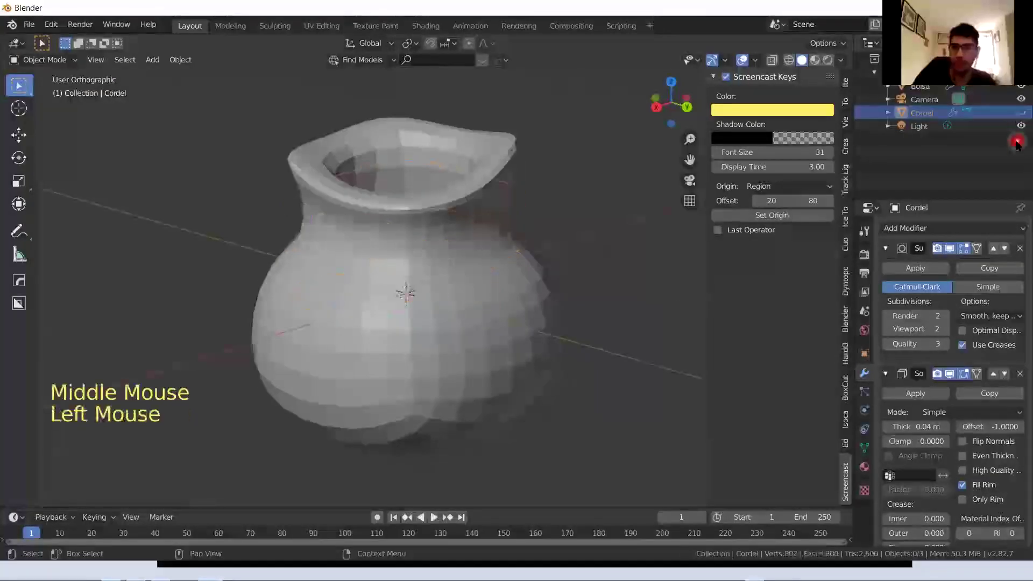
{"action": "left_click", "coordinate": [1020, 87]}
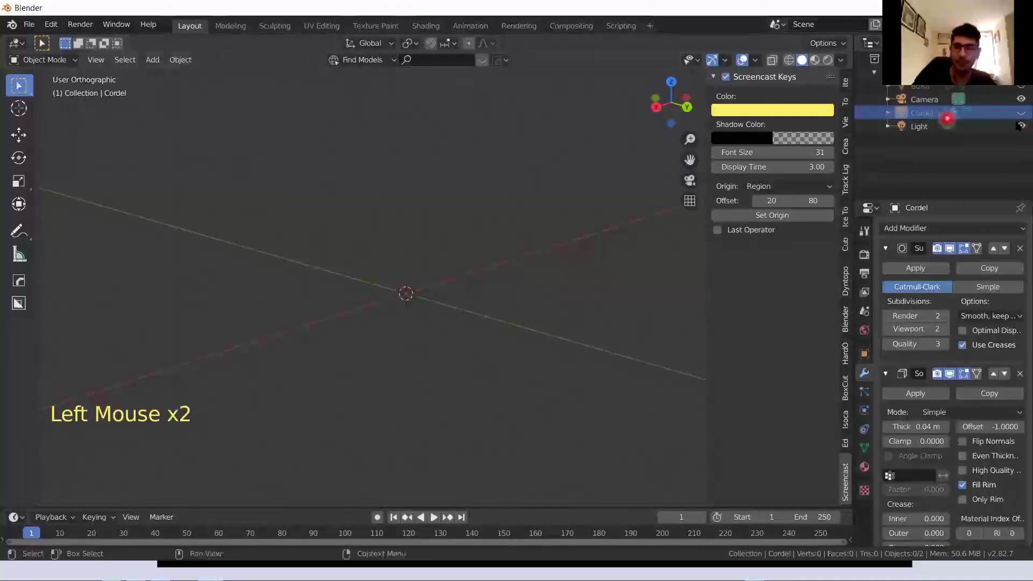
Set the emptied viewport to the Top Orthographic view
{"action": "middle_click_drag", "start_coordinate": [215, 371], "coordinate": [211, 367]}
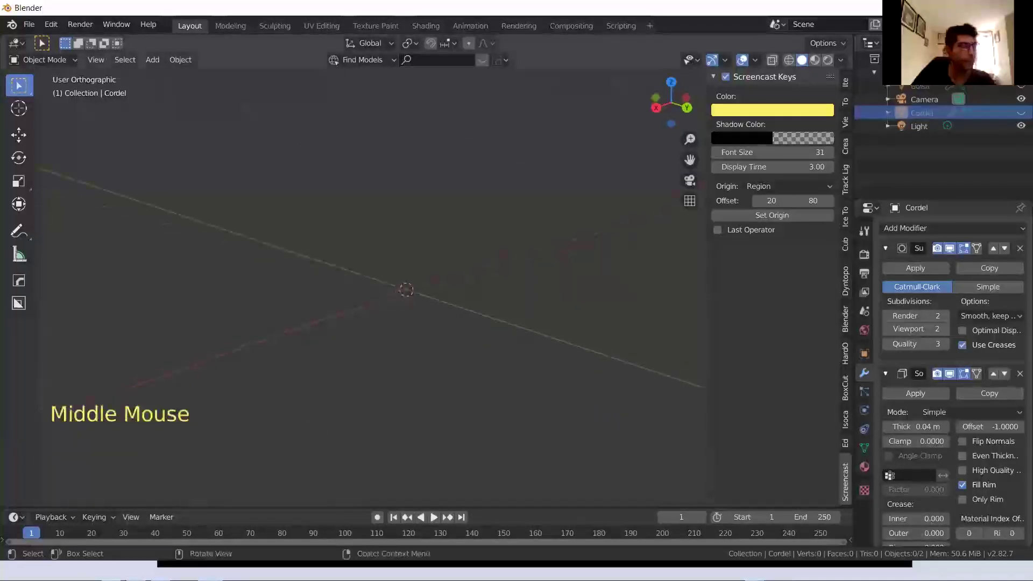
{"action": "middle_click_drag", "start_coordinate": [338, 375], "coordinate": [325, 409]}
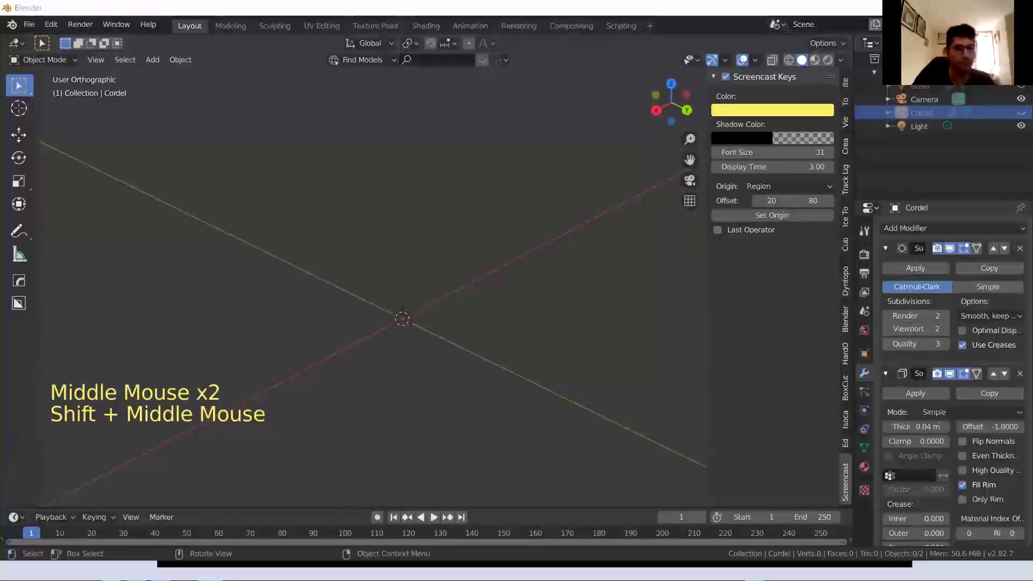
{"action": "middle_click_drag", "start_coordinate": [306, 287], "coordinate": [323, 372]}
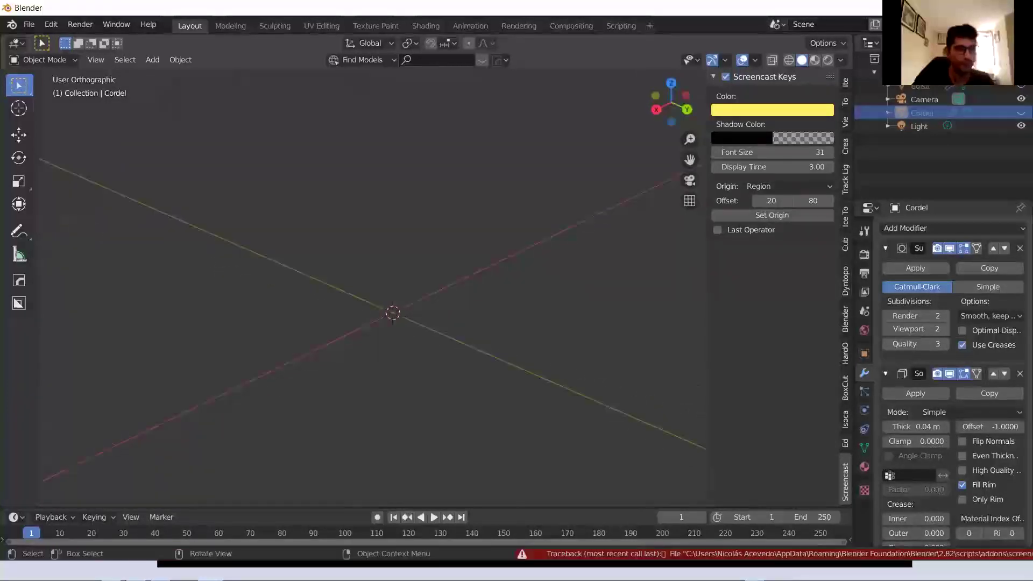
{"action": "left_click_drag", "start_coordinate": [443, 339], "coordinate": [460, 345]}
{"action": "mouse_move", "coordinate": [422, 375]}
{"action": "middle_mouse_down"}
{"action": "mouse_move", "coordinate": [538, 324]}
{"action": "mouse_move", "coordinate": [431, 362]}
{"action": "middle_mouse_up"}
{"action": "key", "text": "ctrl+z"}
{"action": "left_click_drag", "start_coordinate": [670, 95], "coordinate": [669, 91]}
{"action": "left_click", "coordinate": [668, 96]}
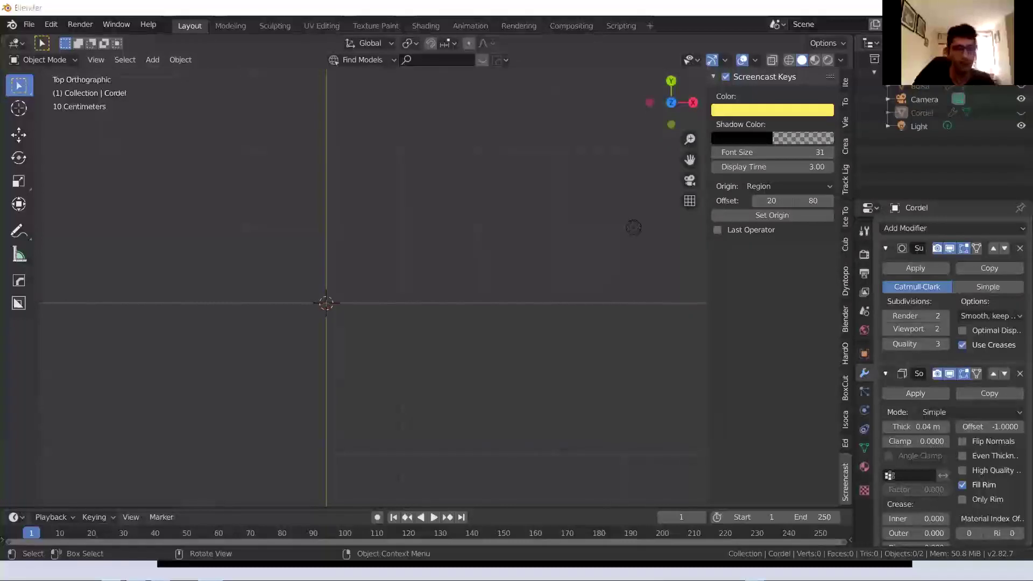
Bring the coin drawing into the top view as a reference image and shift it about 0.043 m in X and -0.093 m in Y
{"action": "key", "text": "ctrl+shift+z"}
{"action": "middle_click_drag", "start_coordinate": [356, 345], "coordinate": [386, 378]}
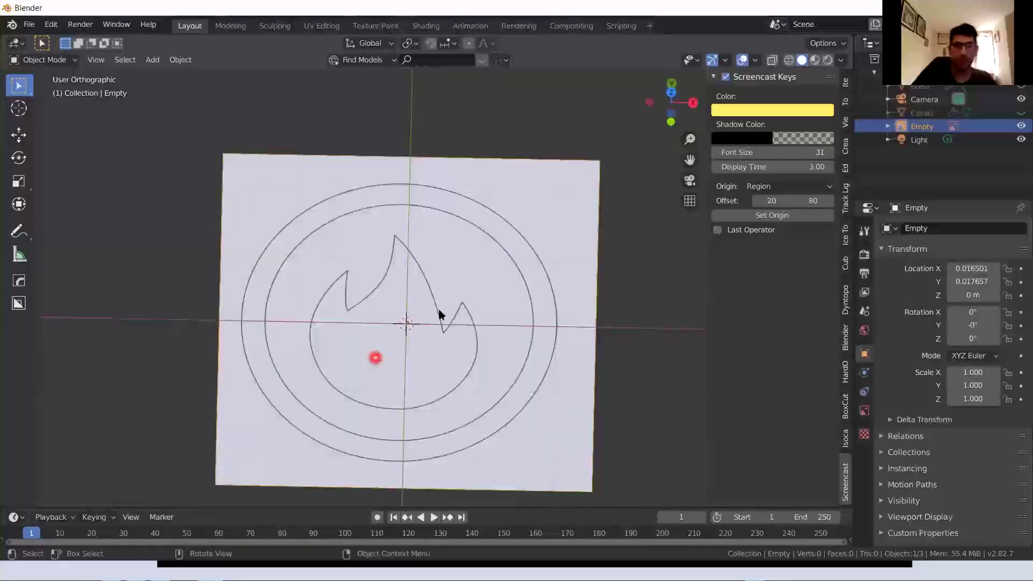
{"action": "key", "text": "KP_7"}
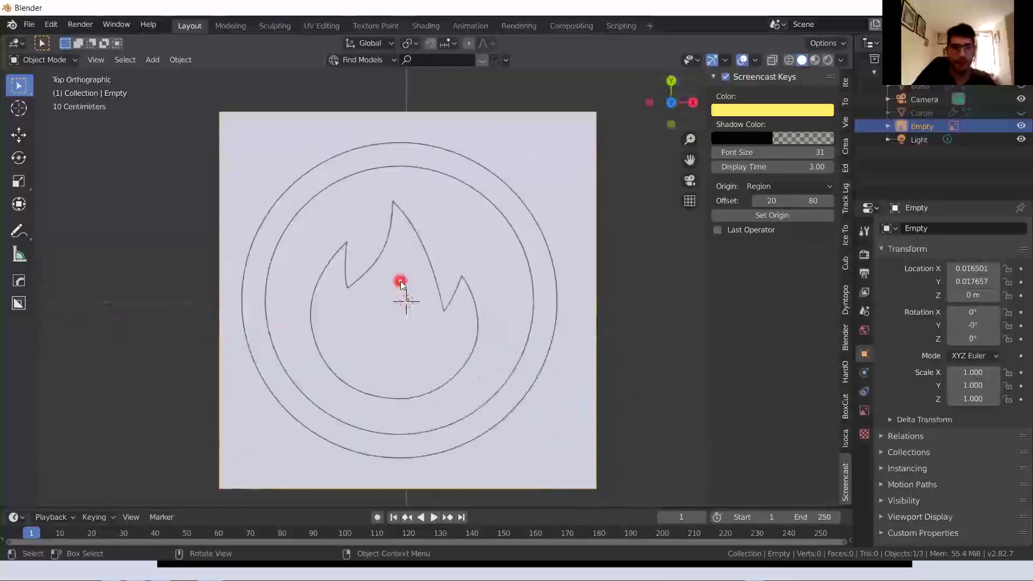
{"action": "mouse_move", "coordinate": [384, 284]}
{"action": "left_mouse_down"}
{"action": "mouse_move", "coordinate": [399, 291]}
{"action": "mouse_move", "coordinate": [387, 291]}
{"action": "left_mouse_up"}
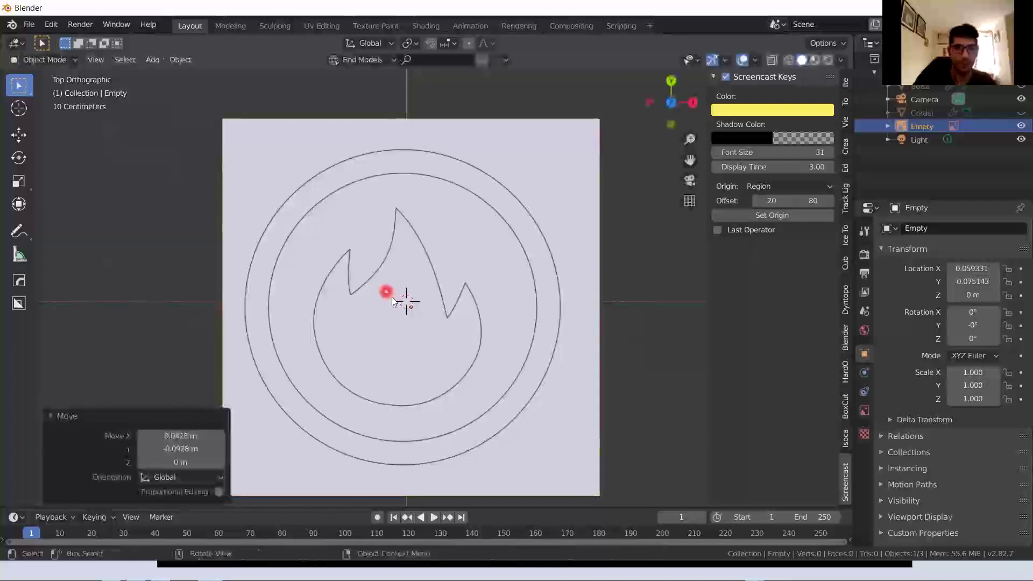
Add a cylinder mesh with 32 vertices, 1 m radius and 2 m depth at the world origin
{"action": "key", "text": "shift+a"}
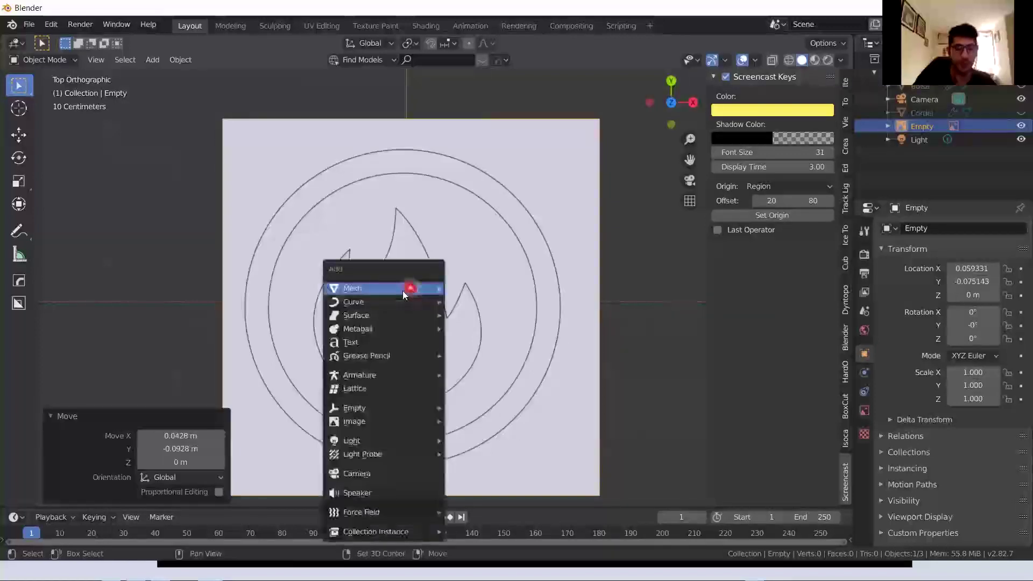
{"action": "mouse_move", "coordinate": [403, 289]}
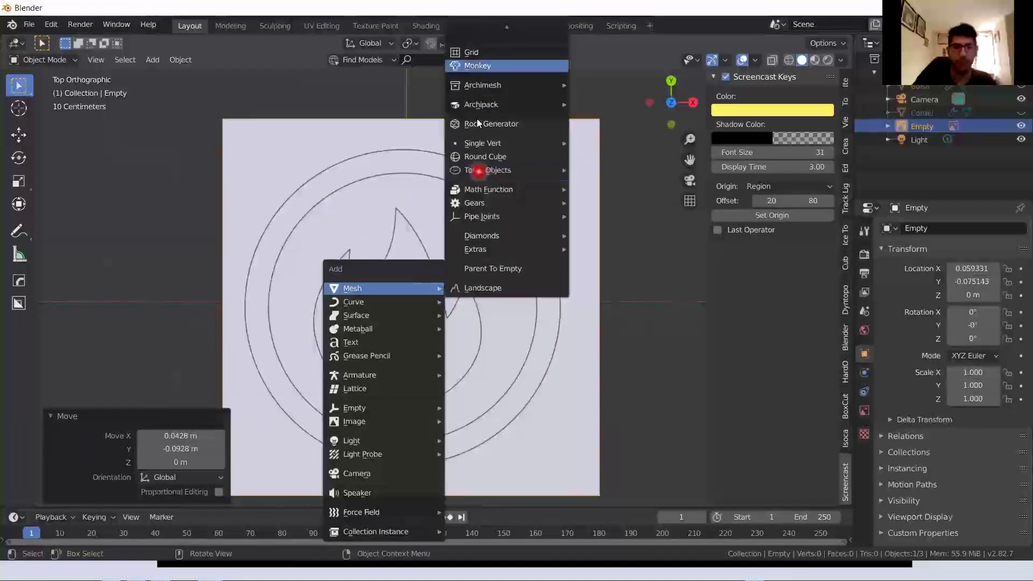
{"action": "scroll", "coordinate": [486, 71], "scroll_direction": "up", "scroll_amount": 3}
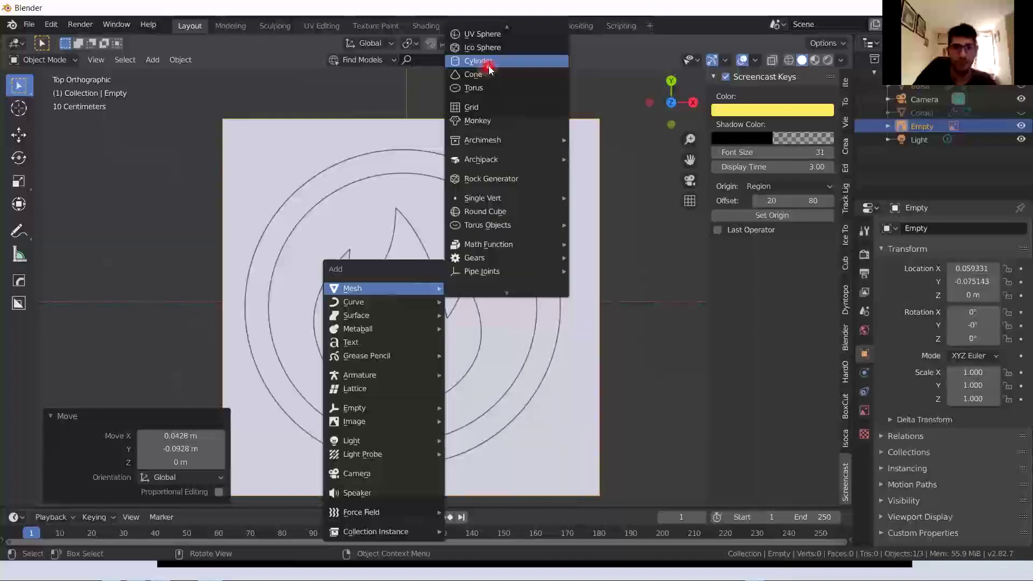
{"action": "left_click", "coordinate": [478, 61]}
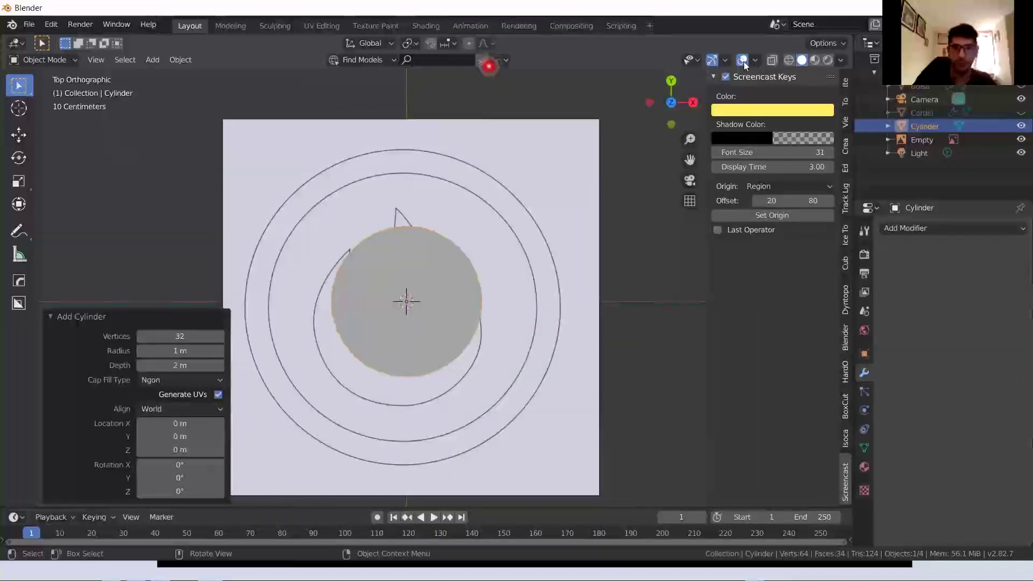
{"action": "left_click", "coordinate": [772, 59]}
{"action": "left_click", "coordinate": [455, 351]}
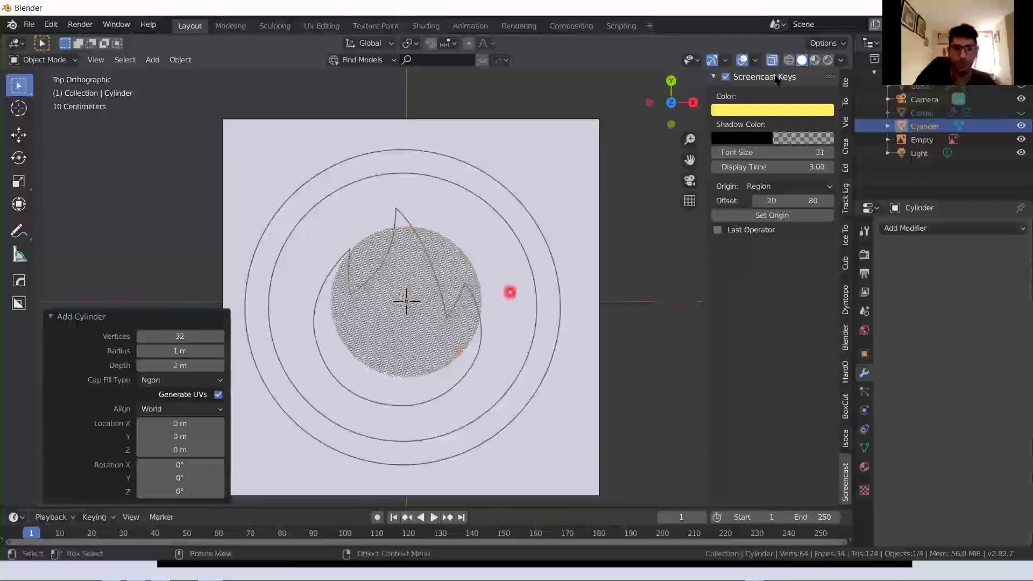
{"action": "left_click", "coordinate": [772, 60]}
Switch the viewport to wireframe shading and scale the cylinder up to roughly the coin drawing's outer circle
{"action": "key", "text": "z"}
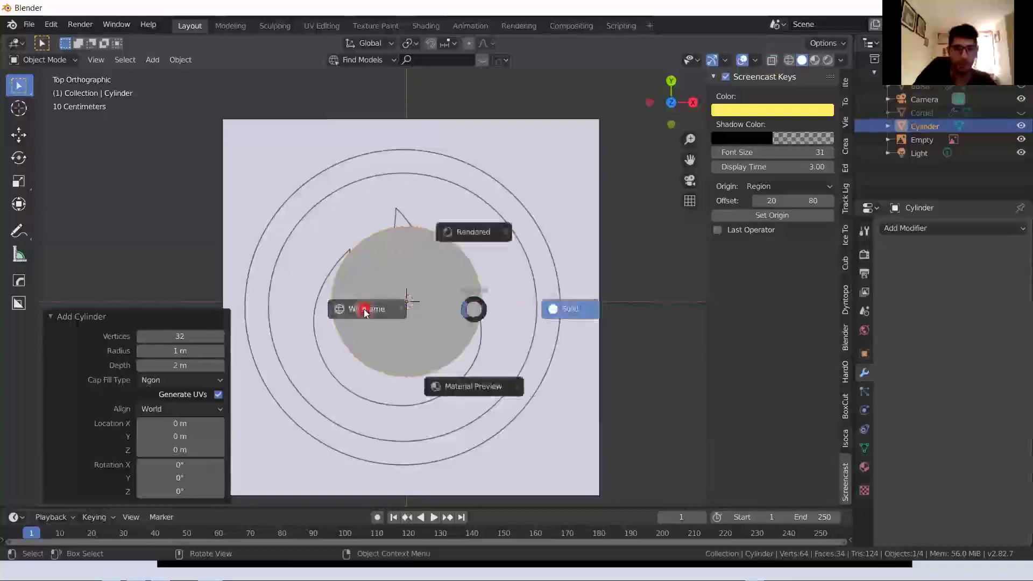
{"action": "left_click", "coordinate": [364, 312]}
{"action": "key", "text": "s"}
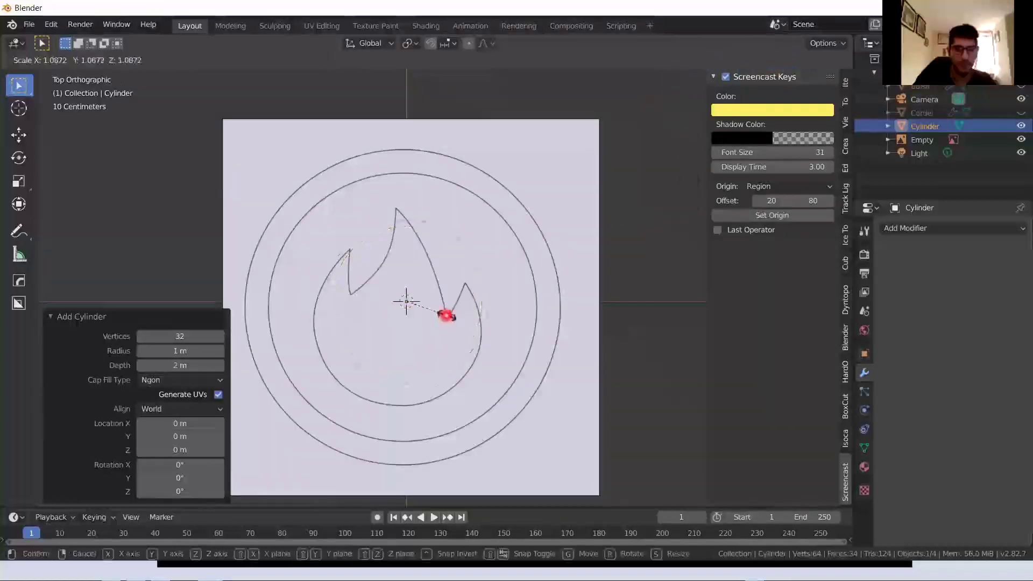
{"action": "left_click", "coordinate": [484, 321]}
Move the reference image about 0.036 m in X and 0.079 m in Y, and scale it by 0.976 to match the cylinder's outline
{"action": "left_click", "coordinate": [253, 163]}
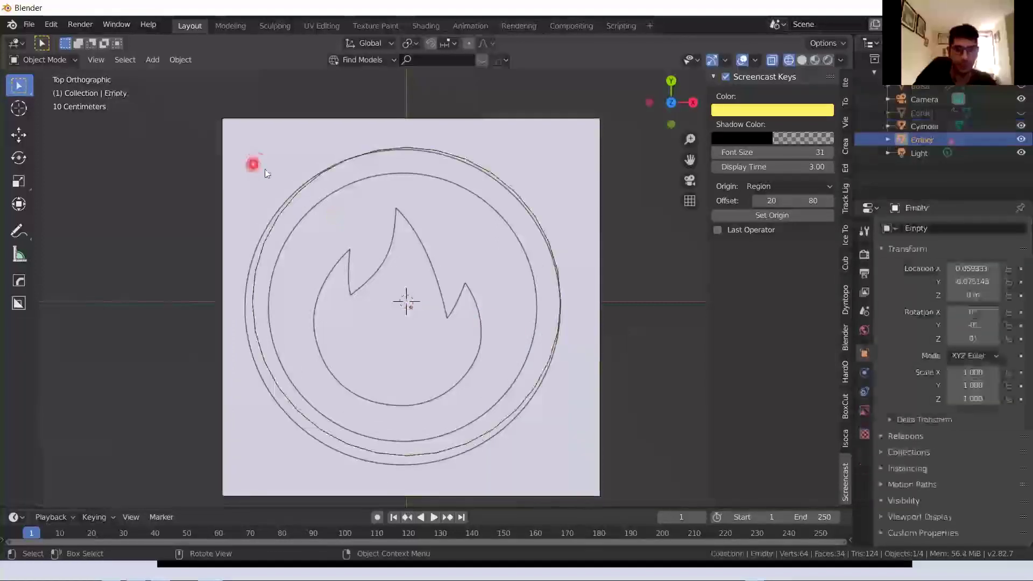
{"action": "key", "text": "g"}
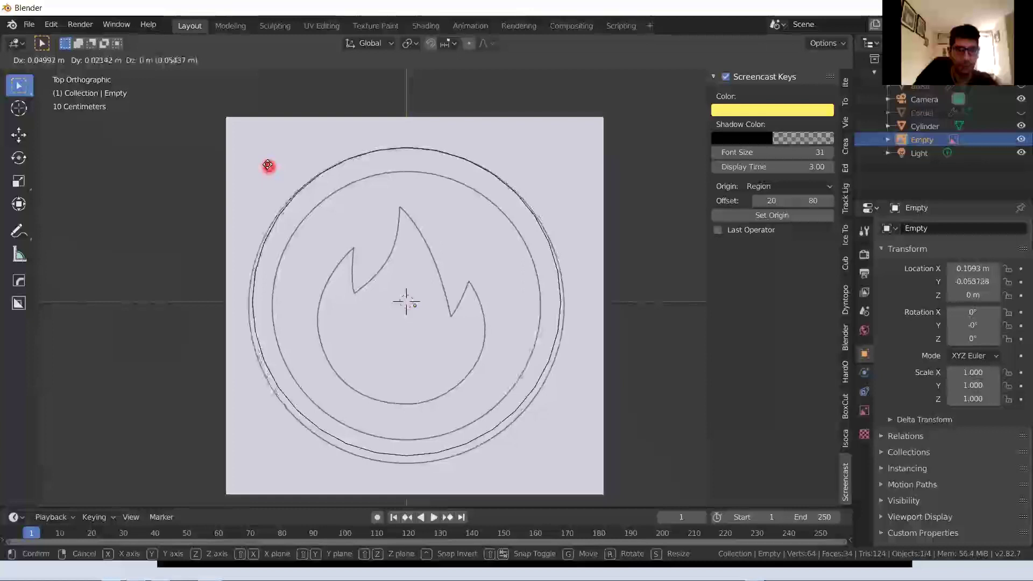
{"action": "left_click", "coordinate": [269, 164]}
{"action": "key", "text": "s"}
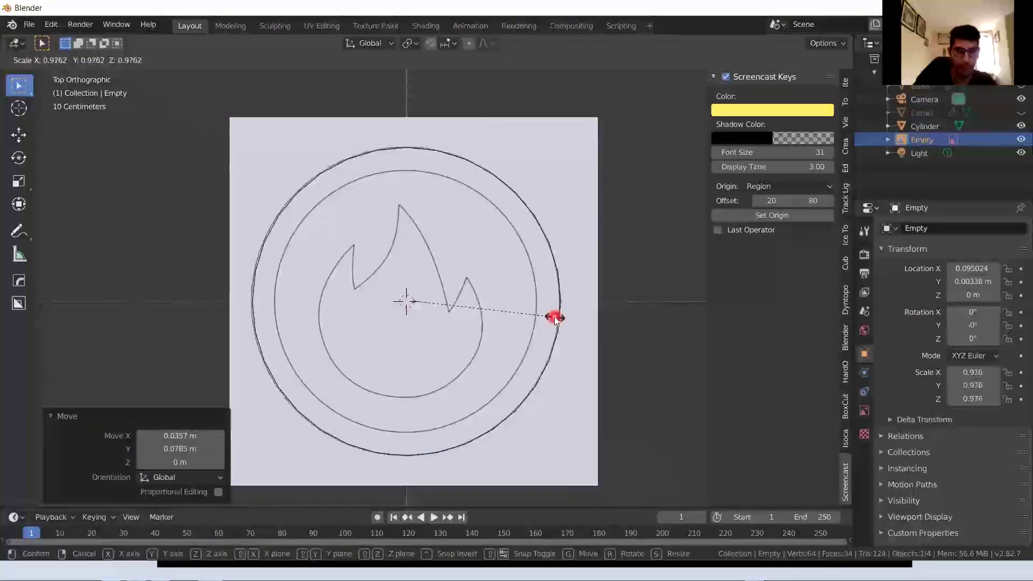
{"action": "left_click", "coordinate": [555, 318]}
Return to solid shading and scale the cylinder along the Z axis by 0.494
{"action": "middle_click_drag", "start_coordinate": [443, 355], "coordinate": [436, 335]}
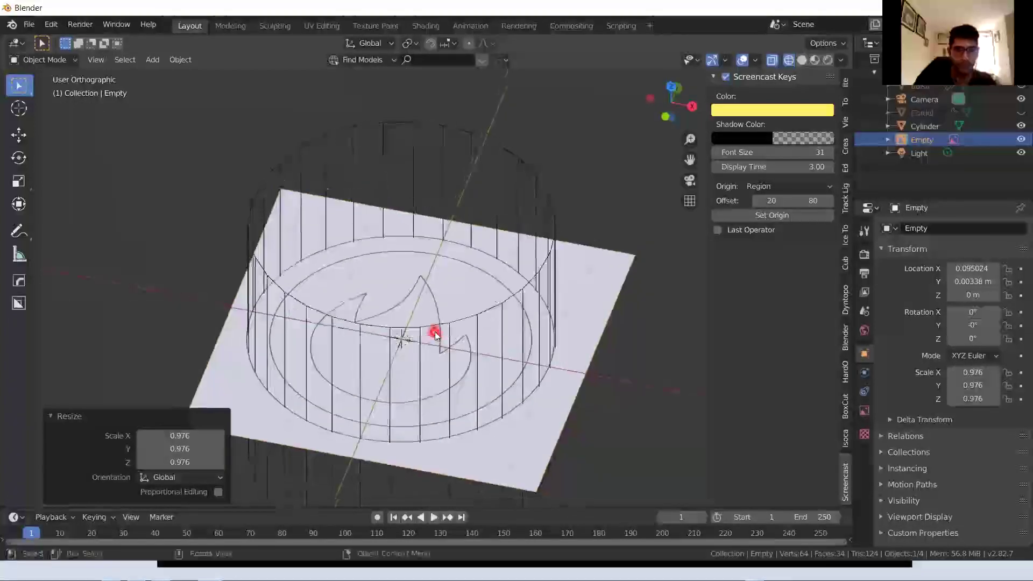
{"action": "key", "text": "z"}
{"action": "left_click", "coordinate": [518, 331]}
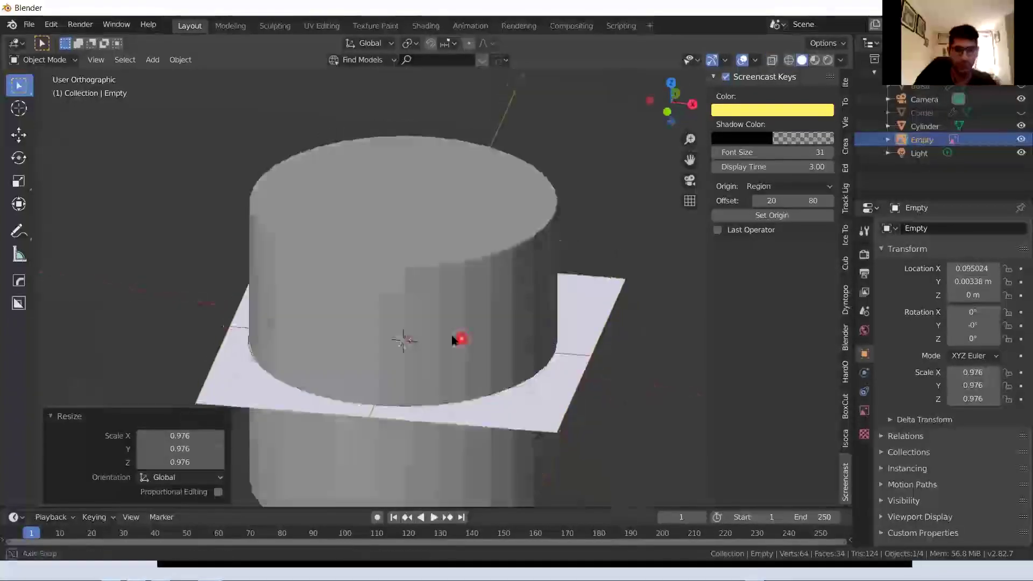
{"action": "left_click", "coordinate": [411, 261]}
{"action": "key", "text": "s"}
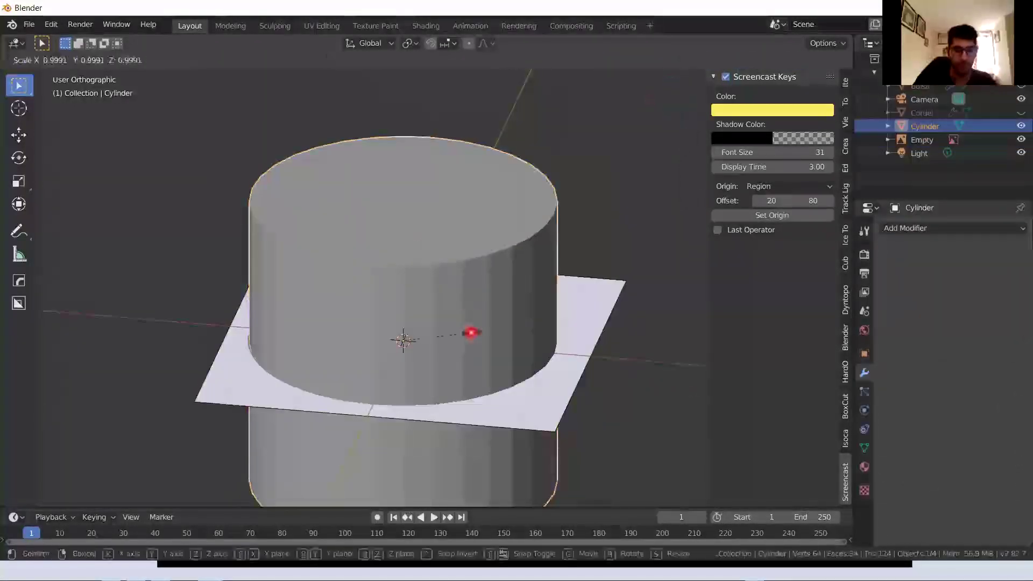
{"action": "key", "text": "z"}
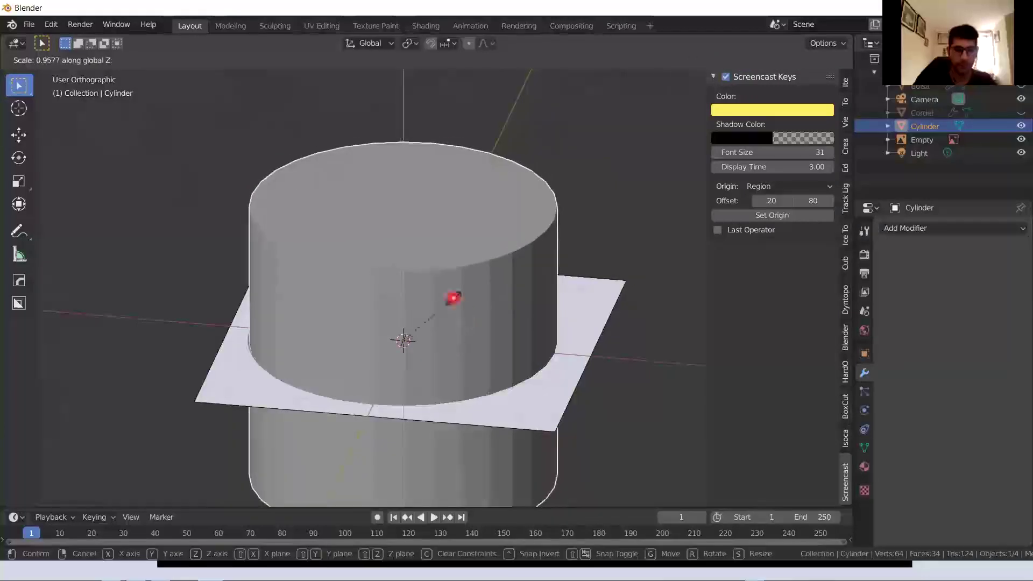
{"action": "left_click", "coordinate": [426, 316]}
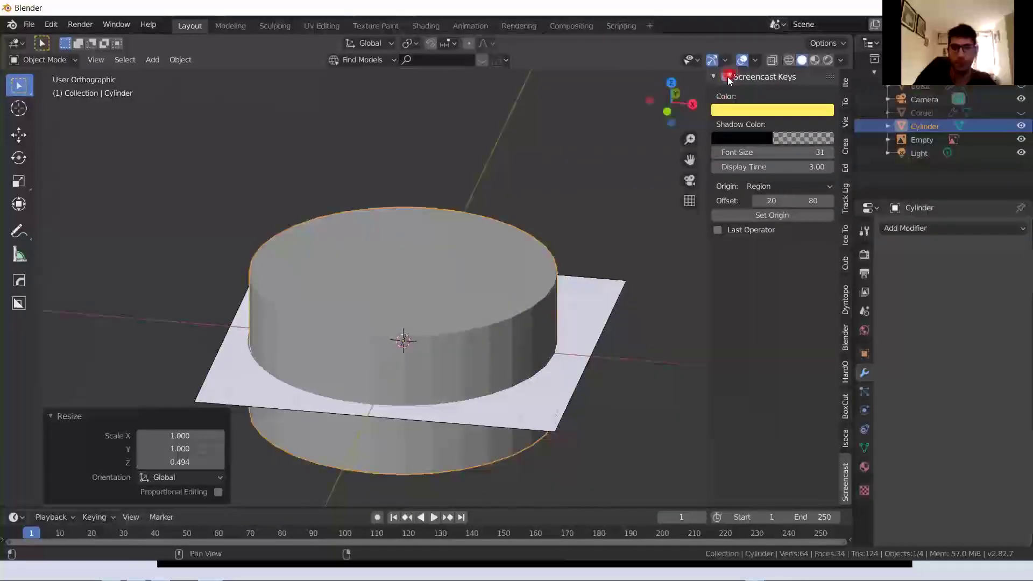
In Edit Mode, scale the whole cylinder mesh along Z by -2.743 and again by 0.165 to form a flat disc
{"action": "middle_click_drag", "start_coordinate": [447, 351], "coordinate": [437, 351]}
{"action": "key", "text": "Tab"}
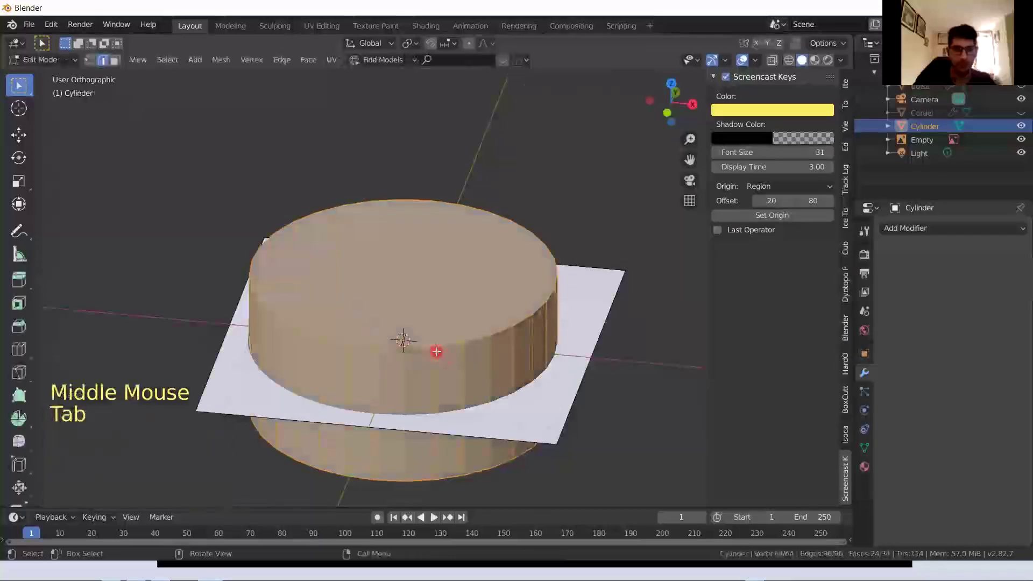
{"action": "key", "text": "s"}
{"action": "key", "text": "z"}
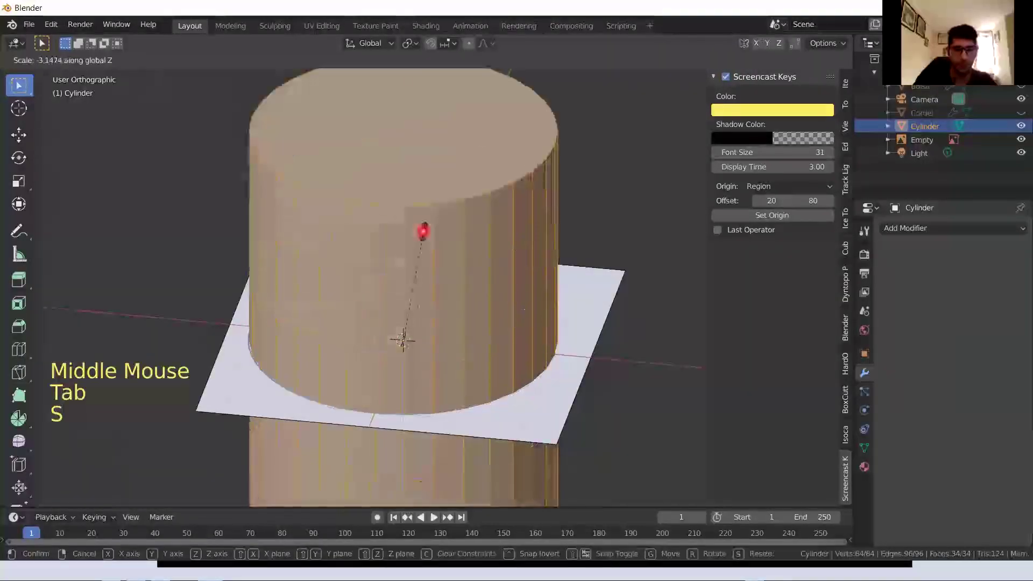
{"action": "left_click", "coordinate": [424, 237]}
{"action": "key", "text": "s"}
{"action": "key", "text": "z"}
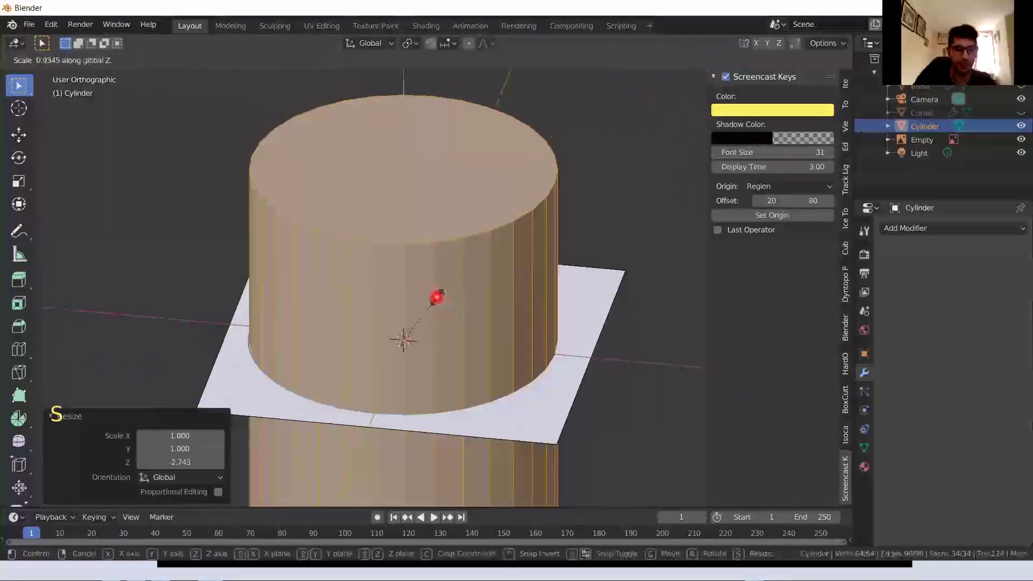
{"action": "left_click", "coordinate": [410, 333]}
Hide the disc, examine the rings and flame on the coin drawing, and show the disc again in Object Mode
{"action": "mouse_move", "coordinate": [298, 367]}
{"action": "middle_mouse_down"}
{"action": "mouse_move", "coordinate": [369, 362]}
{"action": "mouse_move", "coordinate": [382, 296]}
{"action": "mouse_move", "coordinate": [314, 350]}
{"action": "mouse_move", "coordinate": [322, 348]}
{"action": "mouse_move", "coordinate": [299, 350]}
{"action": "middle_mouse_up"}
{"action": "middle_click_drag", "start_coordinate": [506, 319], "coordinate": [445, 360]}
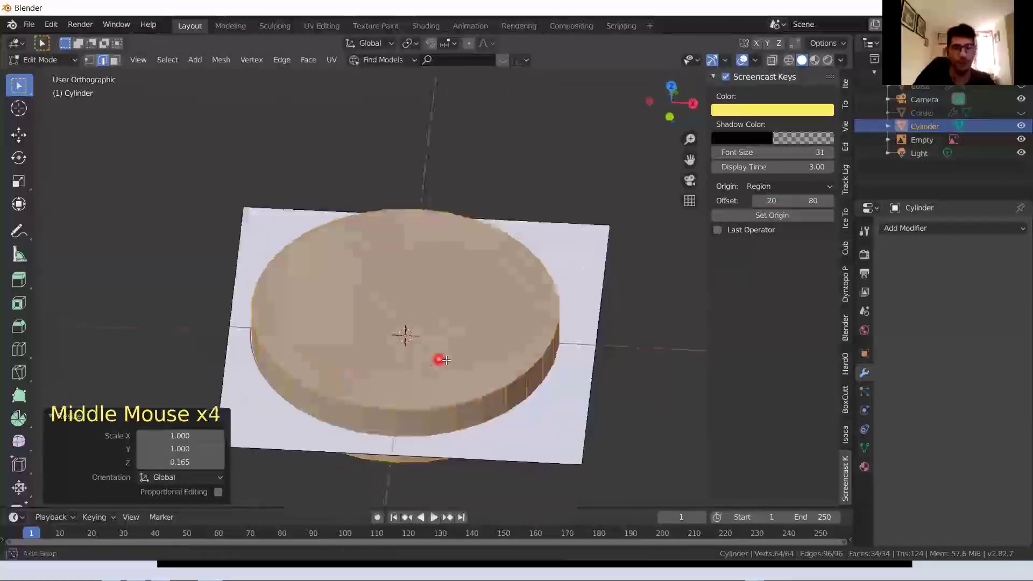
{"action": "left_click", "coordinate": [1021, 125]}
{"action": "middle_click_drag", "start_coordinate": [293, 301], "coordinate": [276, 341]}
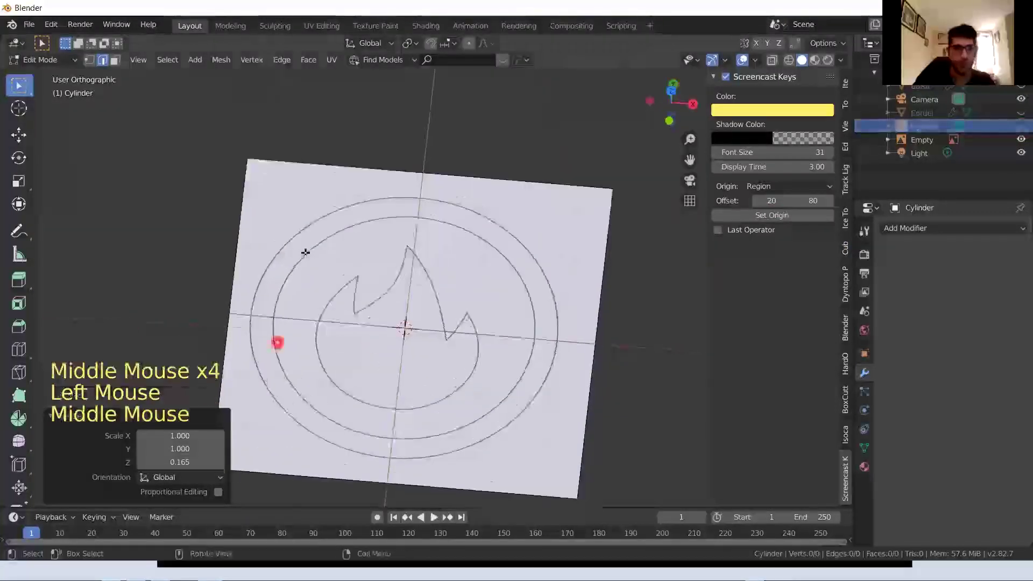
{"action": "middle_click", "coordinate": [486, 224]}
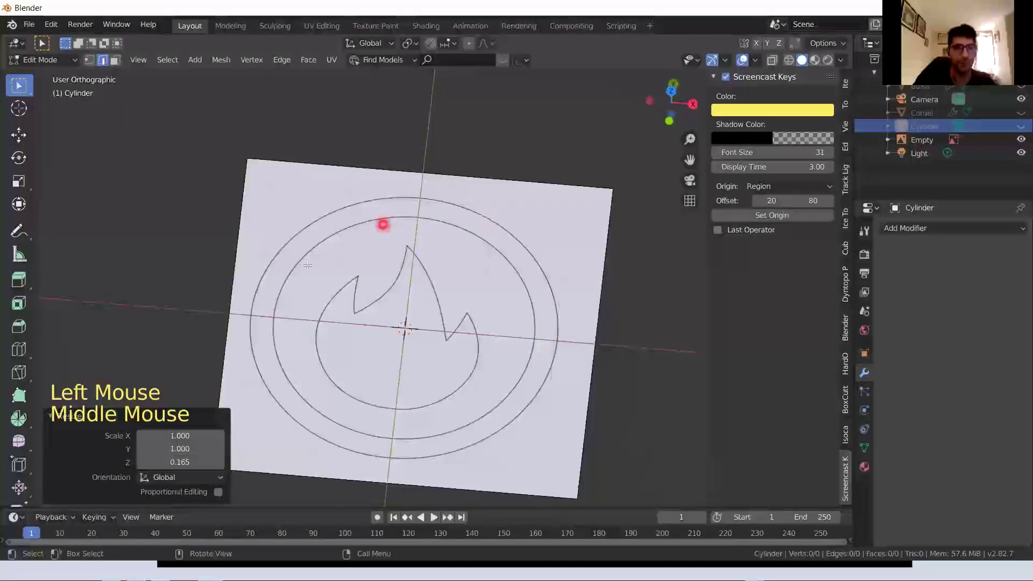
{"action": "middle_click", "coordinate": [302, 341]}
{"action": "middle_click", "coordinate": [572, 279]}
{"action": "middle_click", "coordinate": [412, 290]}
{"action": "middle_click_drag", "start_coordinate": [424, 261], "coordinate": [415, 330]}
{"action": "key", "text": "Tab"}
{"action": "key", "text": "Tab"}
{"action": "left_click", "coordinate": [1021, 126]}
Duplicate the disc and raise the copy 1.14 m along the Z axis
{"action": "left_click", "coordinate": [395, 344]}
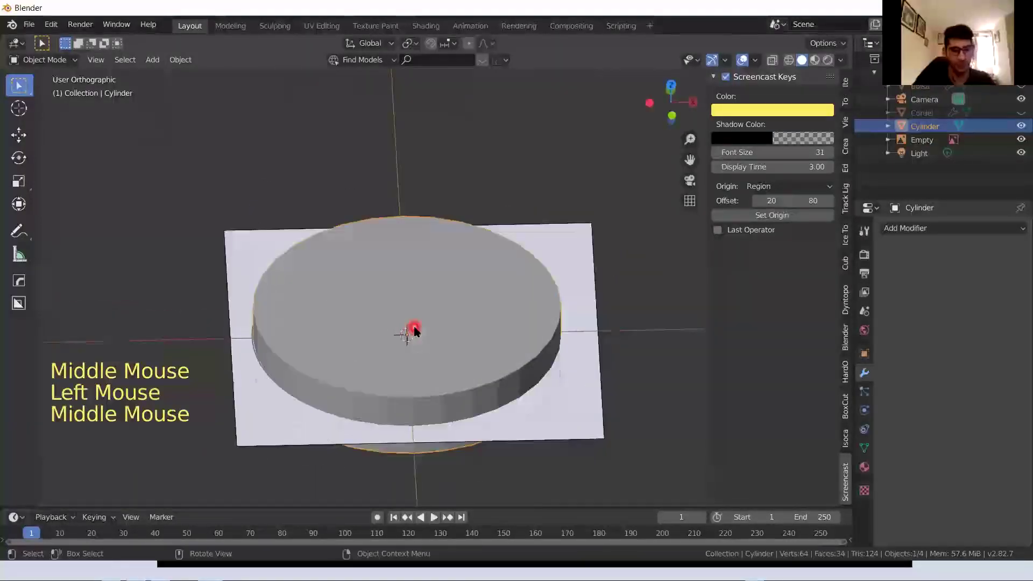
{"action": "key", "text": "shift+d"}
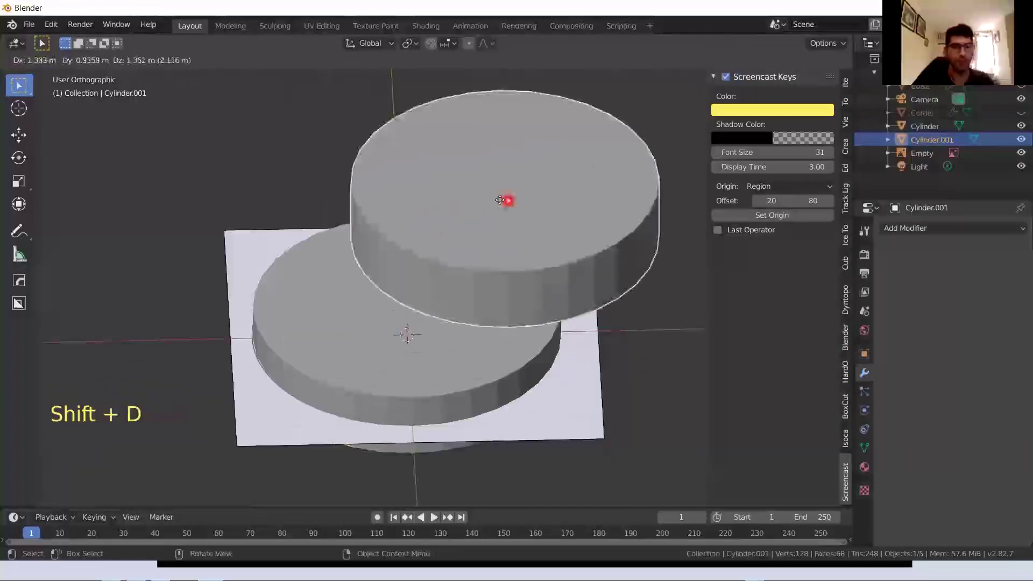
{"action": "key", "text": "z"}
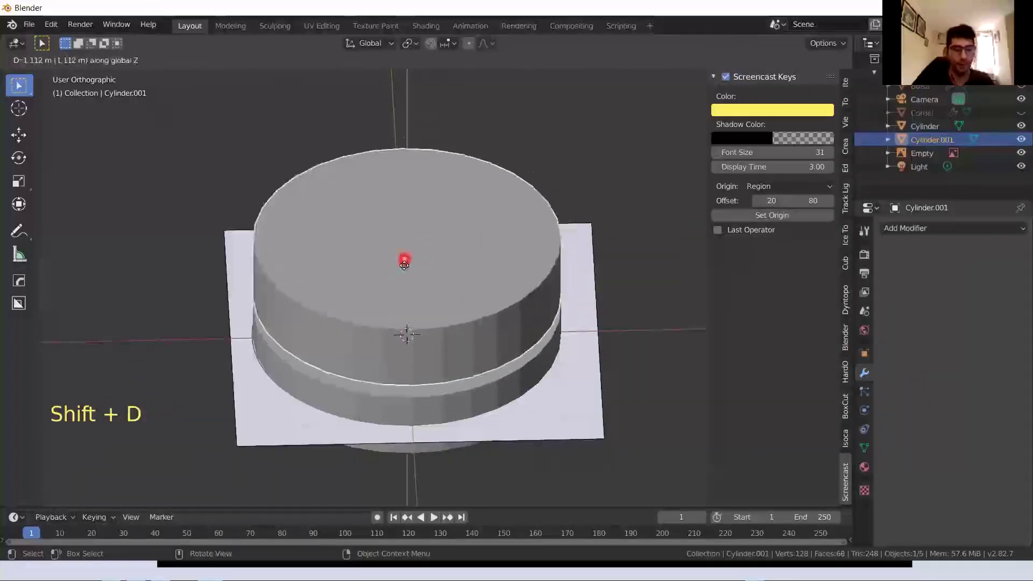
{"action": "left_click", "coordinate": [408, 295]}
Scale the upper disc by 0.770 in X and Y while keeping its height
{"action": "middle_click_drag", "start_coordinate": [408, 295], "coordinate": [411, 272]}
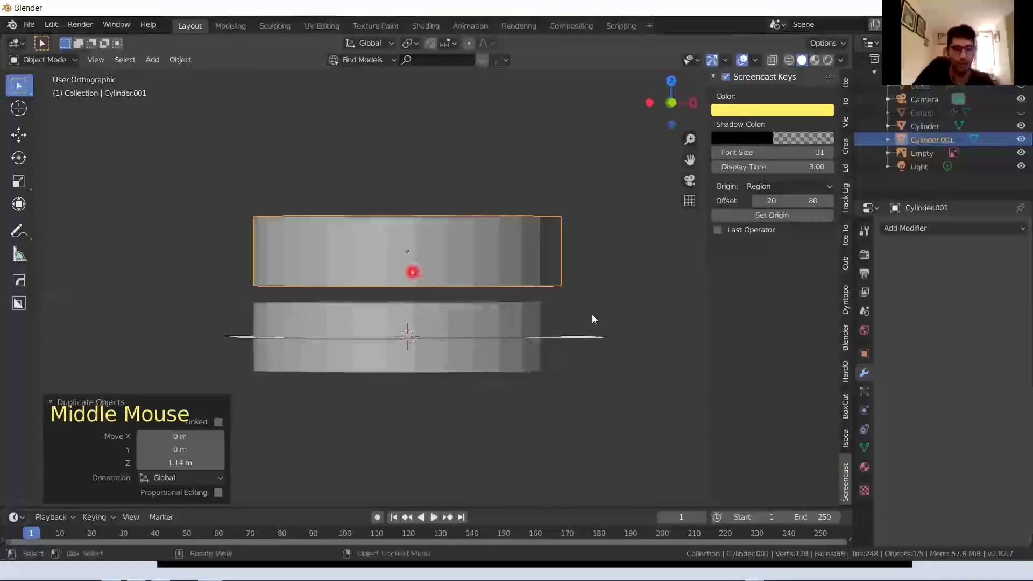
{"action": "key", "text": "s"}
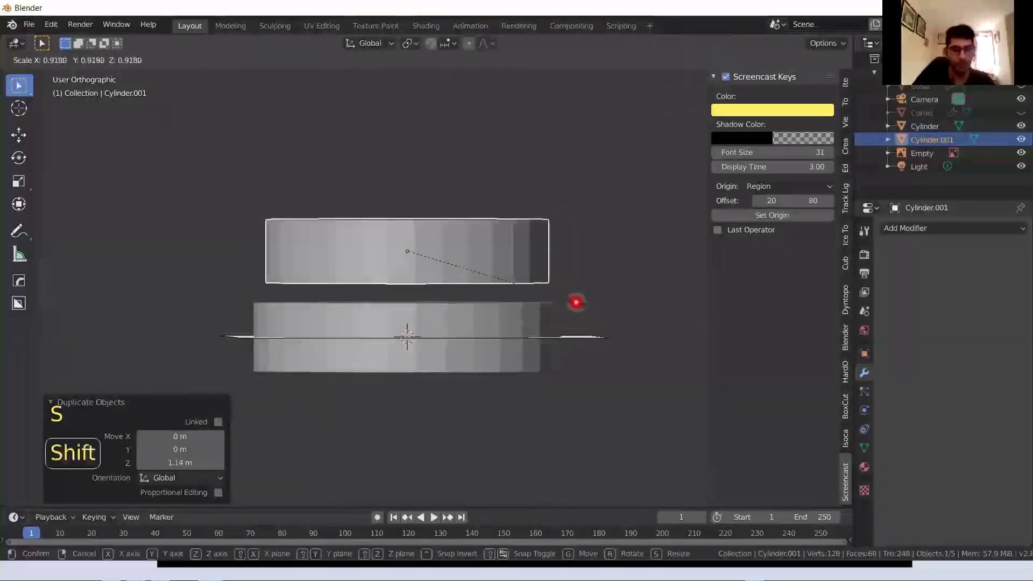
{"action": "key", "text": "shift+z"}
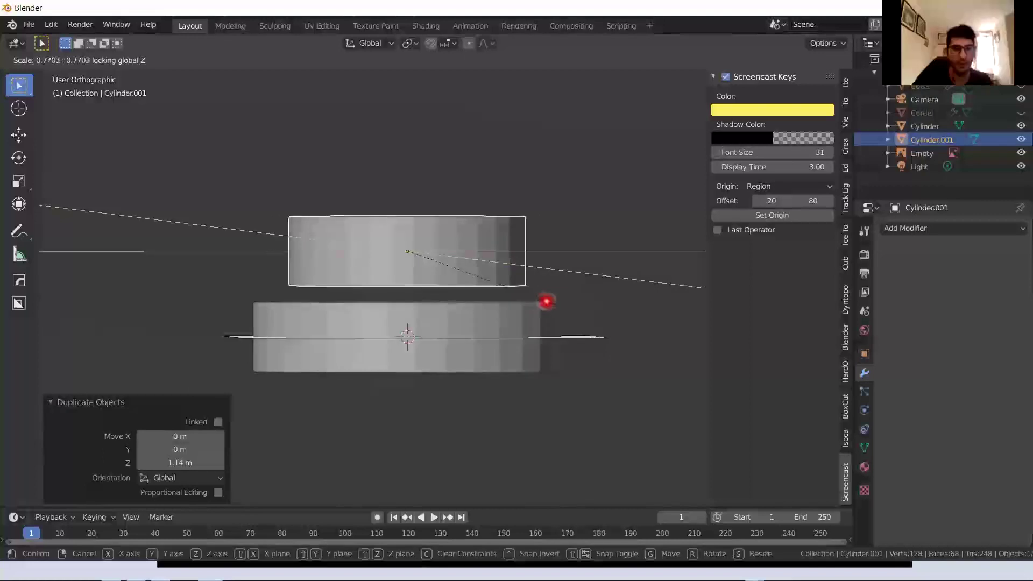
{"action": "left_click", "coordinate": [521, 313]}
Lower the smaller disc 0.389 m along Z so it sinks into the larger disc
{"action": "mouse_move", "coordinate": [485, 318]}
{"action": "middle_mouse_down"}
{"action": "mouse_move", "coordinate": [461, 351]}
{"action": "mouse_move", "coordinate": [483, 326]}
{"action": "middle_mouse_up"}
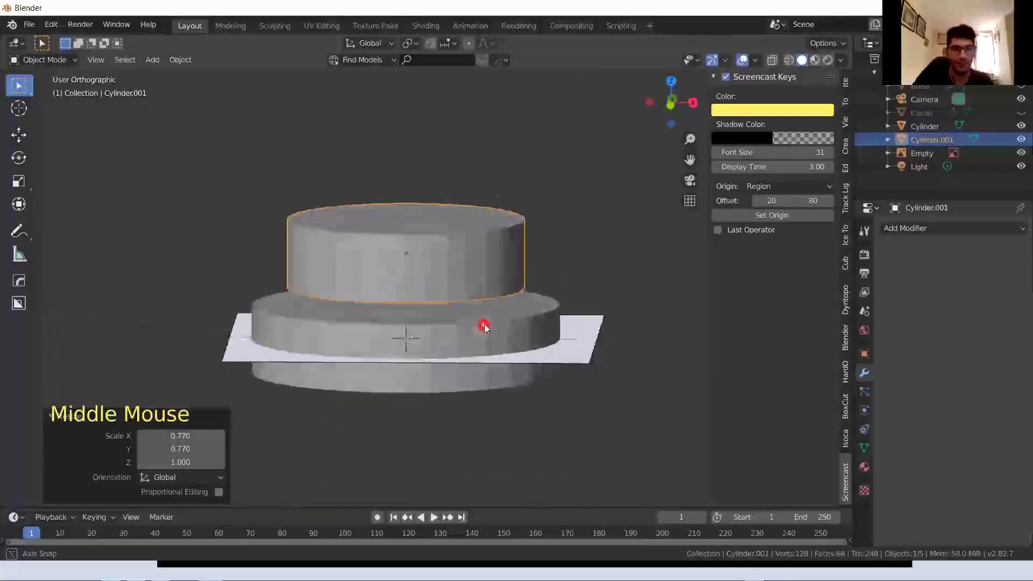
{"action": "key", "text": "g"}
{"action": "key", "text": "z"}
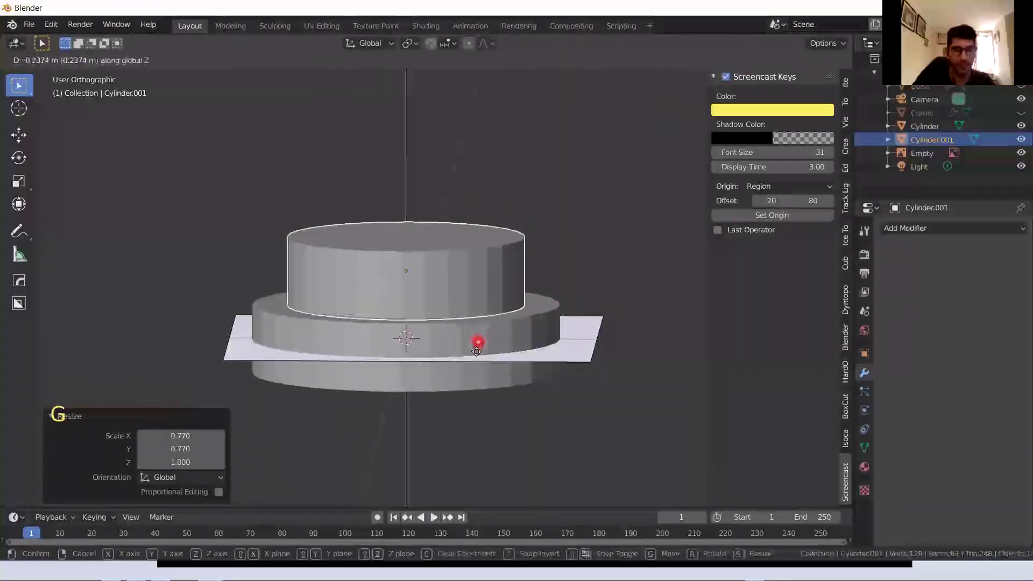
{"action": "left_click", "coordinate": [471, 355]}
Move the coin reference image 1.47 m down along Z so it lies below both discs
{"action": "middle_click_drag", "start_coordinate": [491, 333], "coordinate": [261, 288]}
{"action": "middle_click_drag", "start_coordinate": [378, 377], "coordinate": [411, 366]}
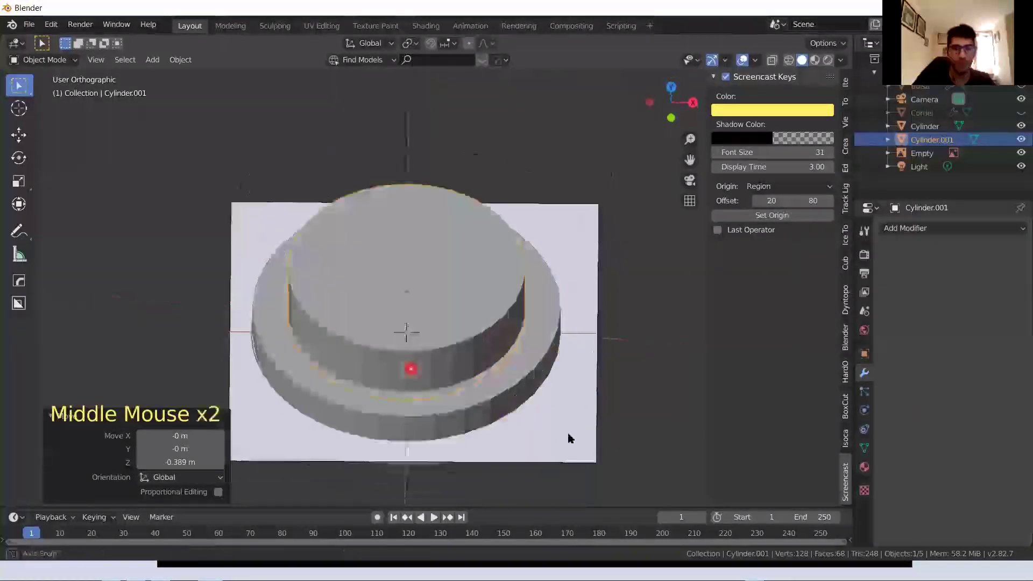
{"action": "left_click", "coordinate": [566, 426]}
{"action": "key", "text": "g"}
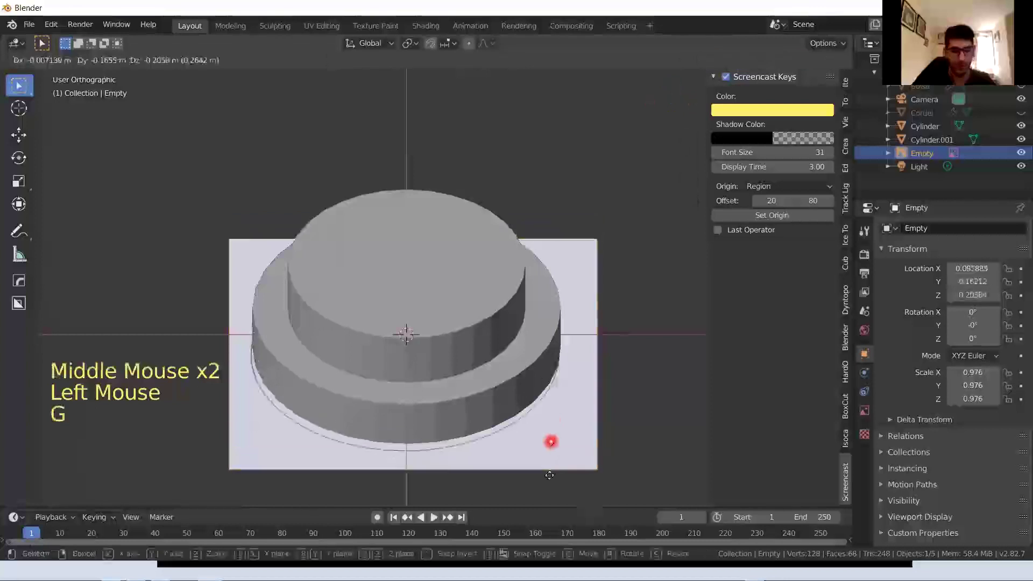
{"action": "key", "text": "z"}
{"action": "left_click", "coordinate": [552, 70]}
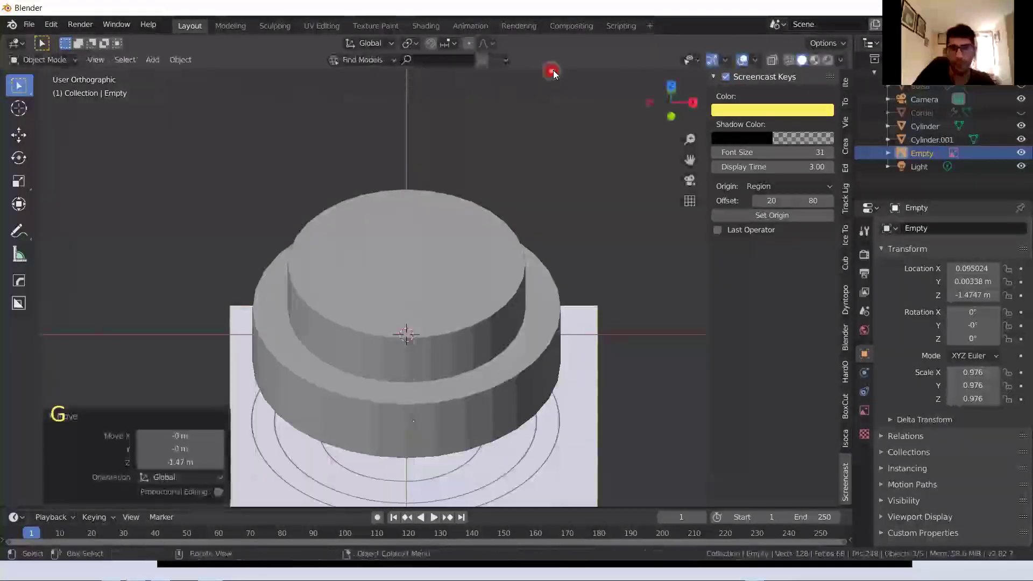
Scale the smaller disc by 1.102 in top view with X-ray on to match the reference's inner circle, and turn X-ray off
{"action": "left_click", "coordinate": [771, 60]}
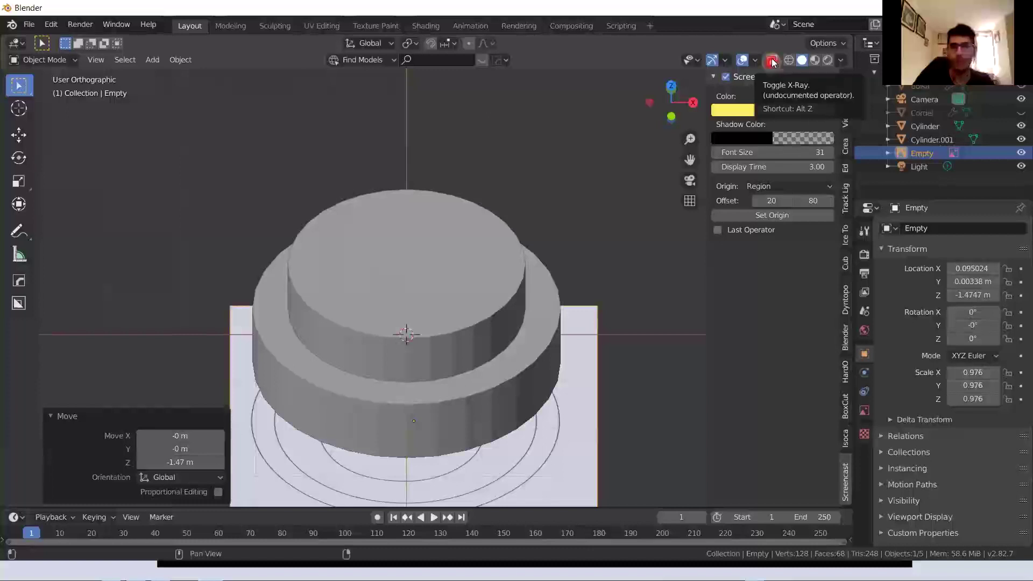
{"action": "left_click", "coordinate": [772, 62]}
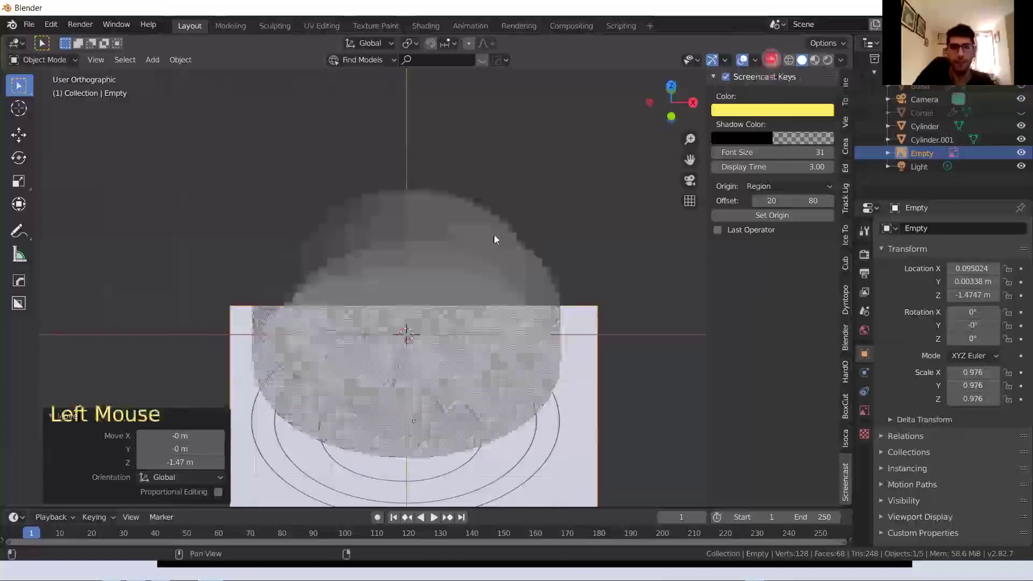
{"action": "middle_click_drag", "start_coordinate": [450, 267], "coordinate": [461, 287]}
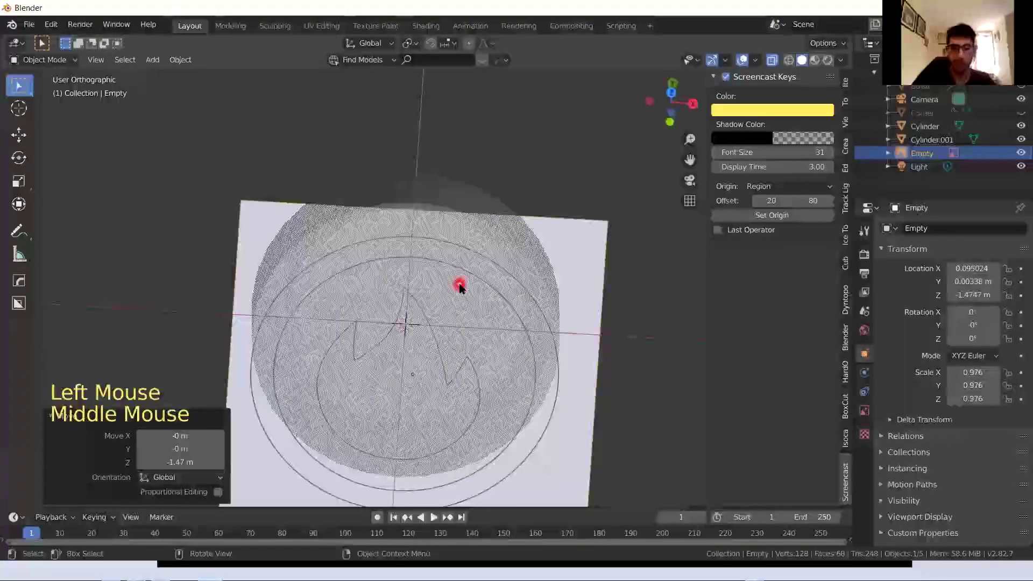
{"action": "key", "text": "KP_7"}
{"action": "left_click", "coordinate": [327, 252]}
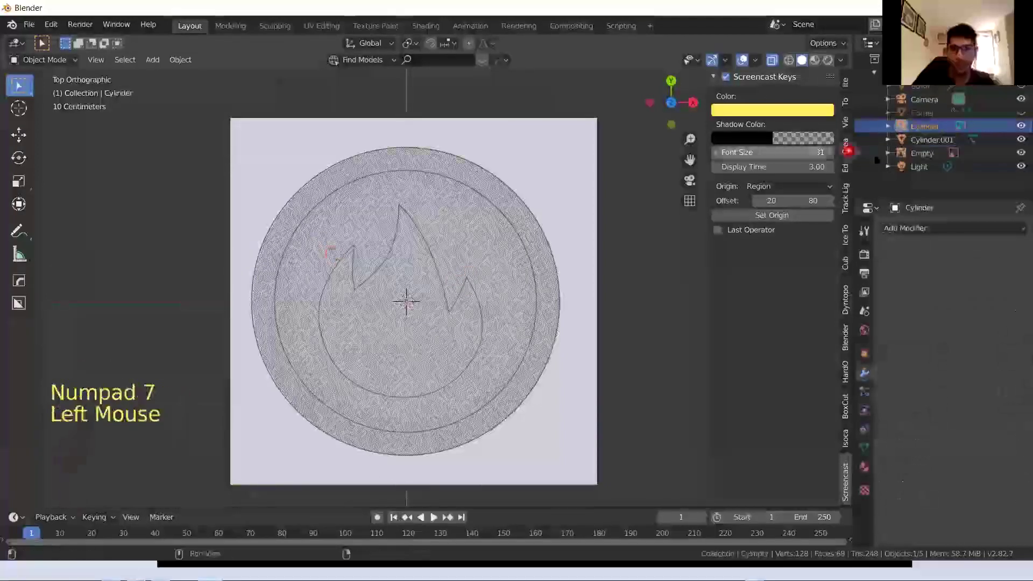
{"action": "left_click", "coordinate": [926, 141]}
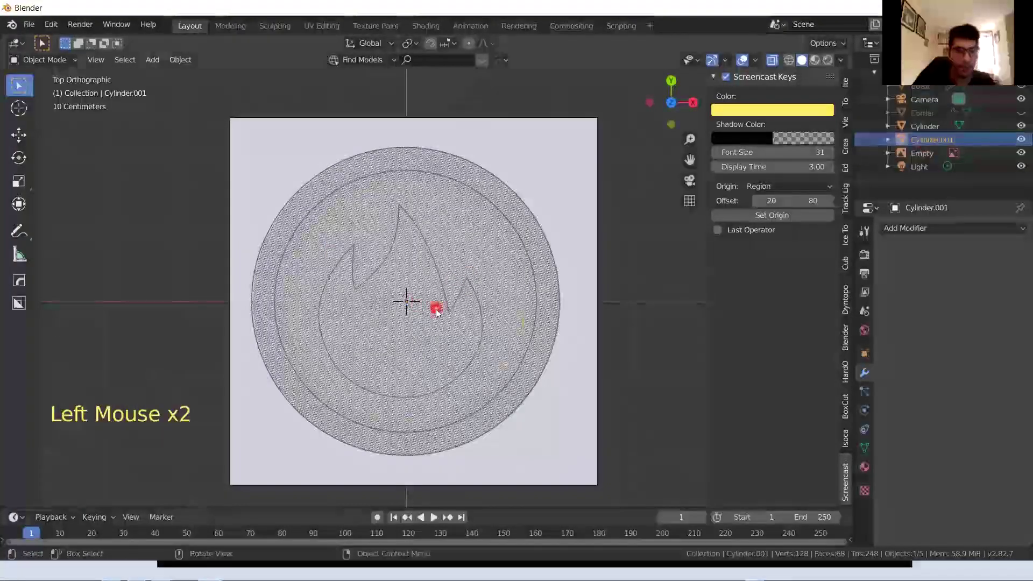
{"action": "key", "text": "s"}
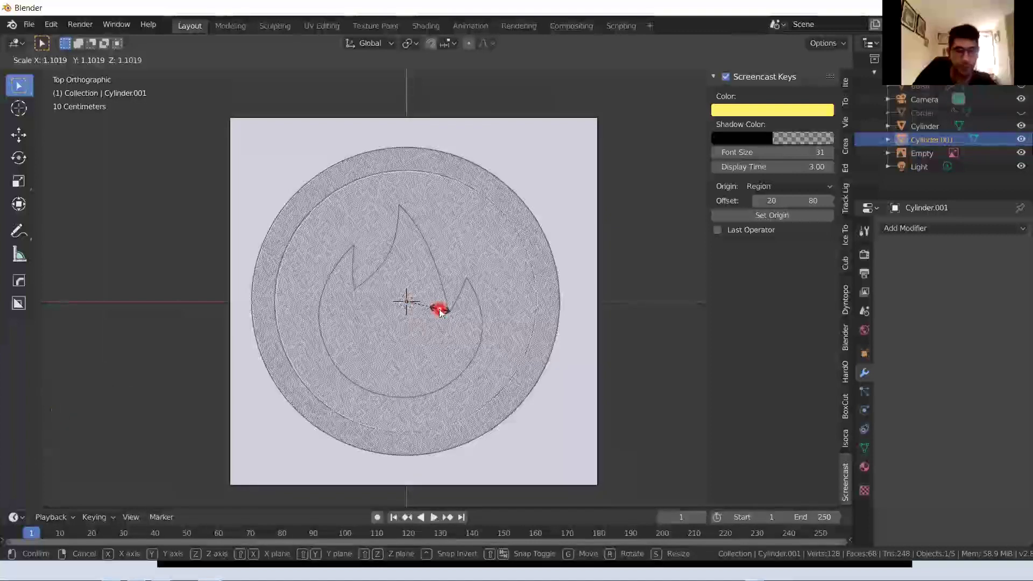
{"action": "left_click", "coordinate": [440, 311]}
{"action": "mouse_move", "coordinate": [426, 232]}
{"action": "middle_mouse_down"}
{"action": "mouse_move", "coordinate": [601, 282]}
{"action": "mouse_move", "coordinate": [600, 297]}
{"action": "mouse_move", "coordinate": [579, 284]}
{"action": "mouse_move", "coordinate": [586, 279]}
{"action": "mouse_move", "coordinate": [544, 282]}
{"action": "middle_mouse_up"}
{"action": "left_click", "coordinate": [773, 59]}
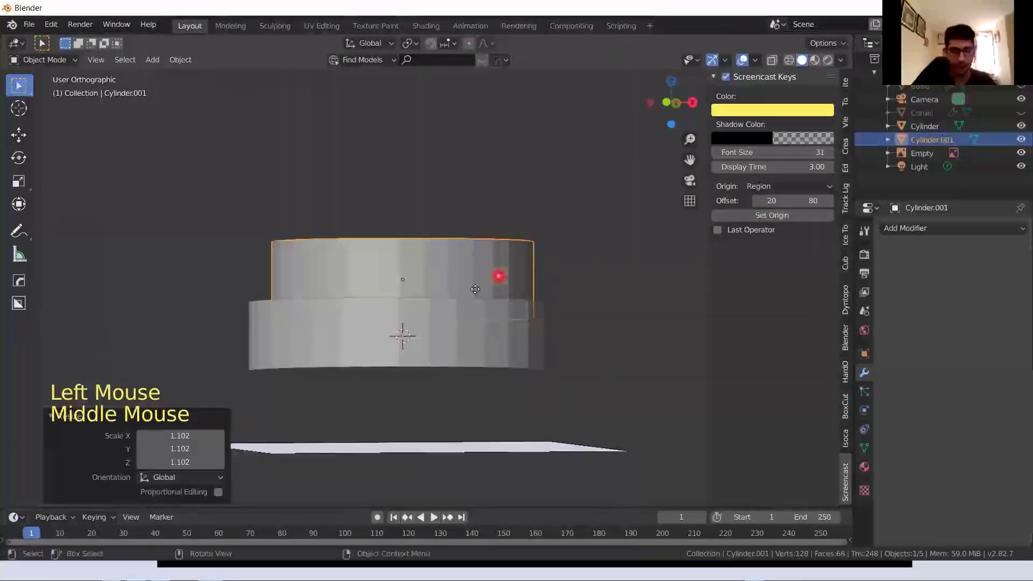
{"action": "key", "text": "g"}
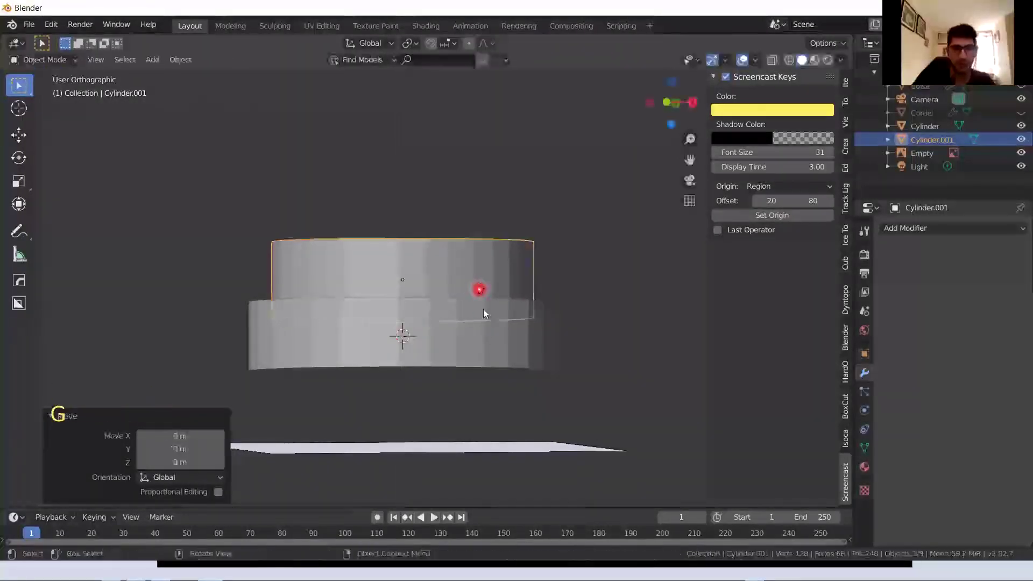
{"action": "middle_click_drag", "start_coordinate": [483, 314], "coordinate": [543, 313]}
{"action": "left_click", "coordinate": [915, 228]}
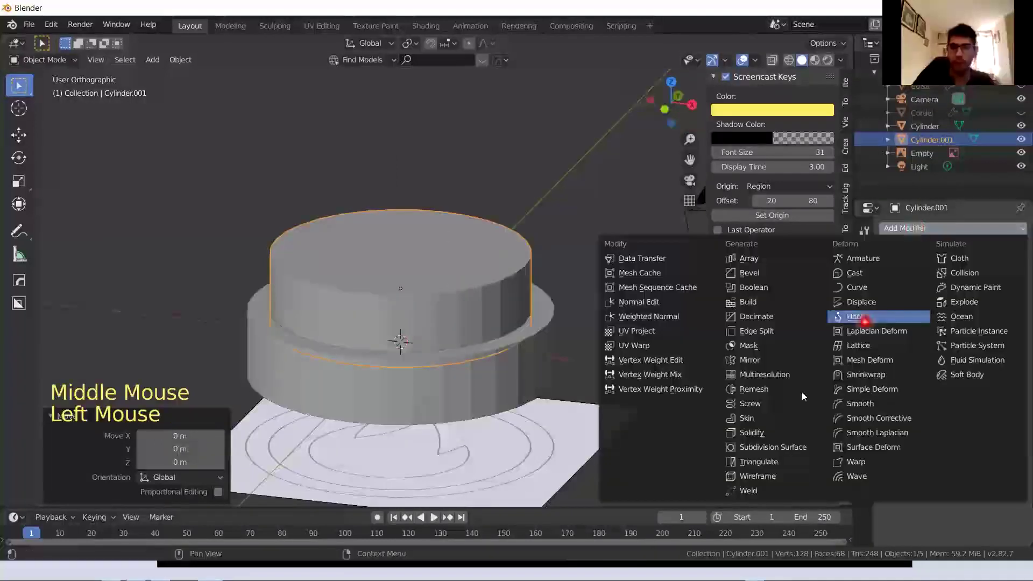
Switch to the presentation and show the slide about the Boolean modifier
{"action": "key", "text": "alt"}
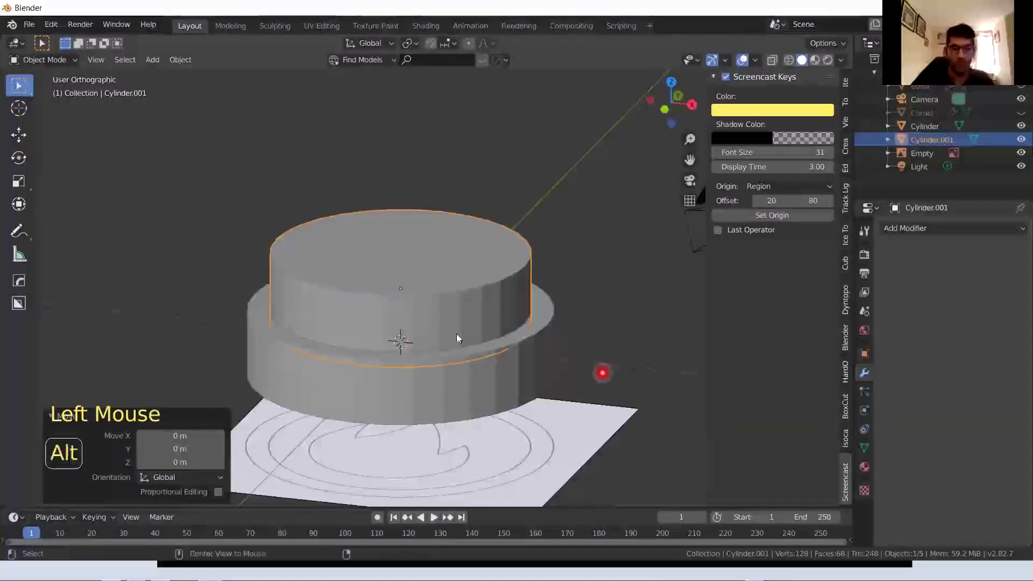
{"action": "key", "text": "alt+Tab"}
{"action": "key", "text": "Right"}
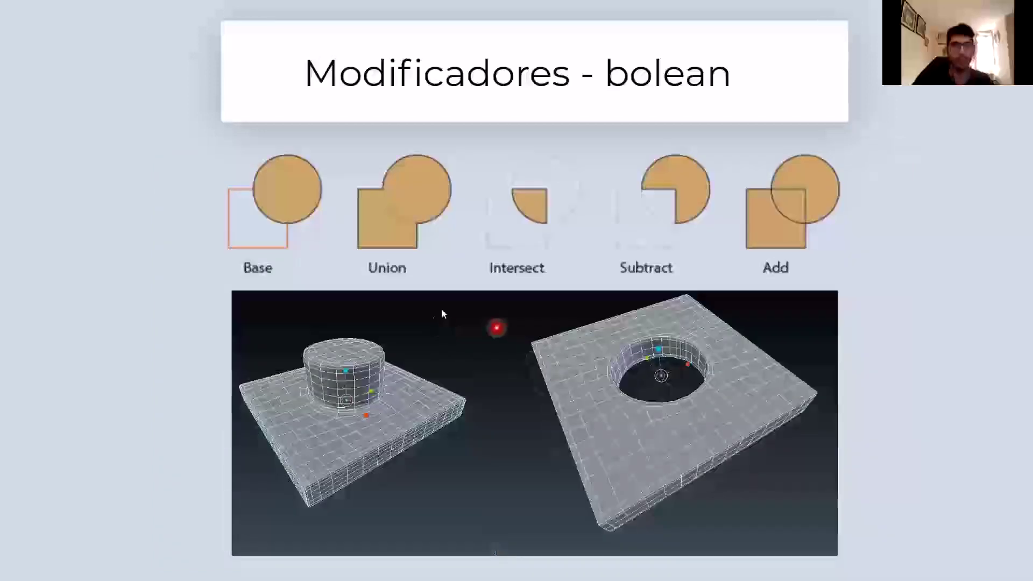
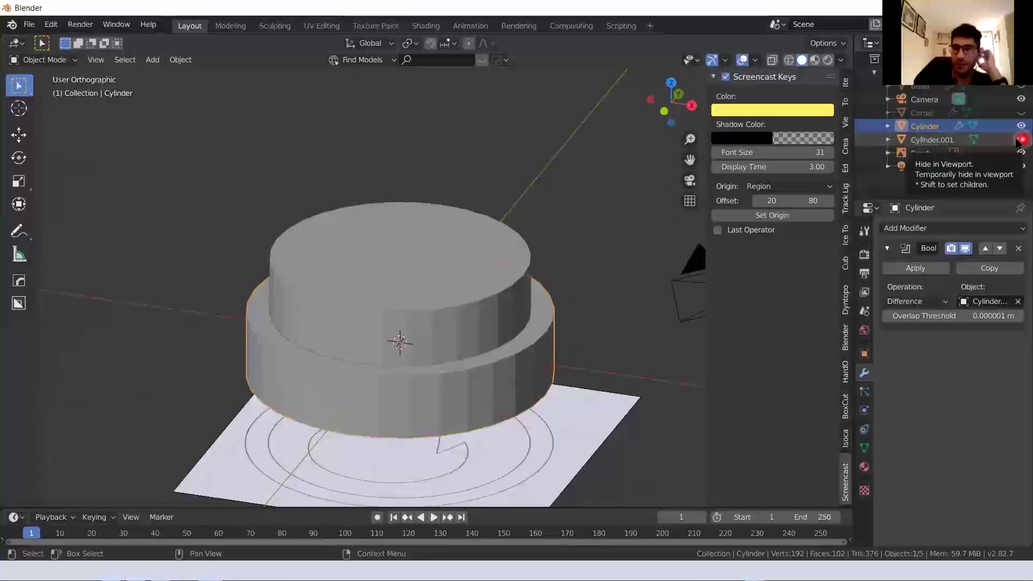
Hide the smaller disc in the viewport and examine the recess it cuts into the larger disc
{"action": "left_click", "coordinate": [1018, 141]}
{"action": "mouse_move", "coordinate": [420, 339]}
{"action": "middle_mouse_down"}
{"action": "mouse_move", "coordinate": [411, 353]}
{"action": "mouse_move", "coordinate": [434, 344]}
{"action": "middle_mouse_up"}
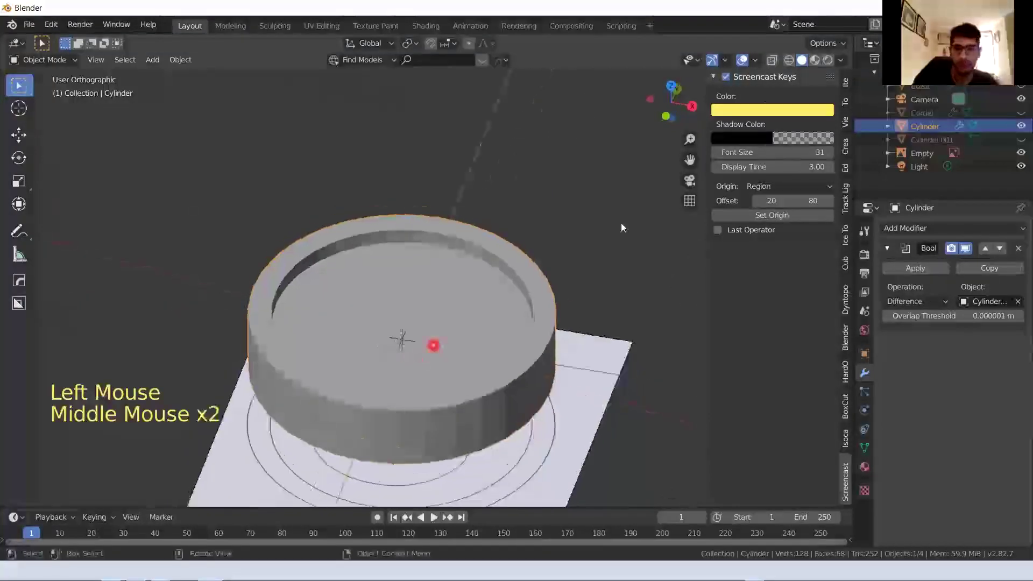
Set the viewport lighting to MatCap and choose the reddish matcap
{"action": "left_click", "coordinate": [849, 62]}
{"action": "left_click", "coordinate": [847, 62]}
{"action": "left_click", "coordinate": [828, 123]}
{"action": "left_click", "coordinate": [828, 167]}
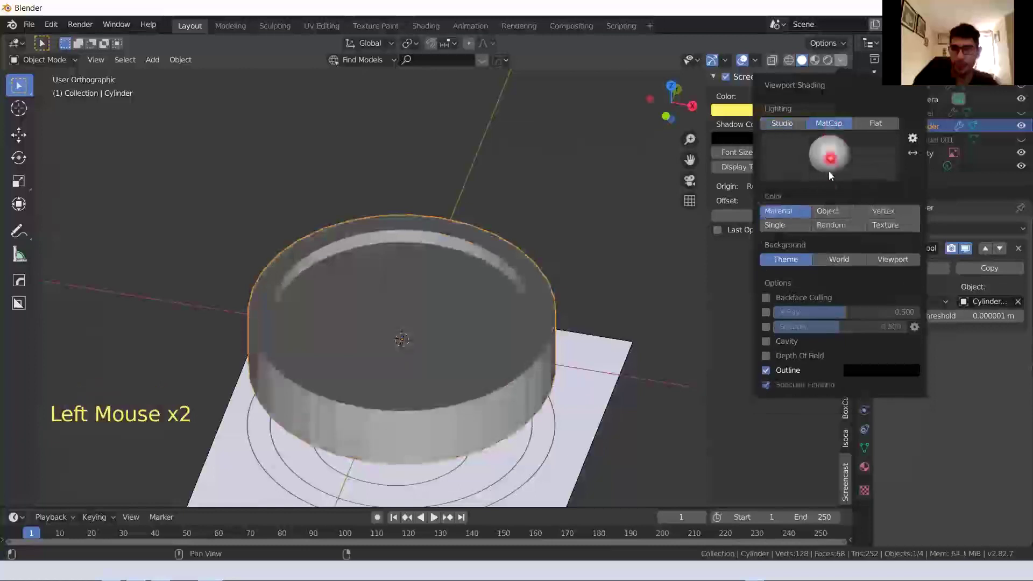
{"action": "left_click", "coordinate": [788, 223]}
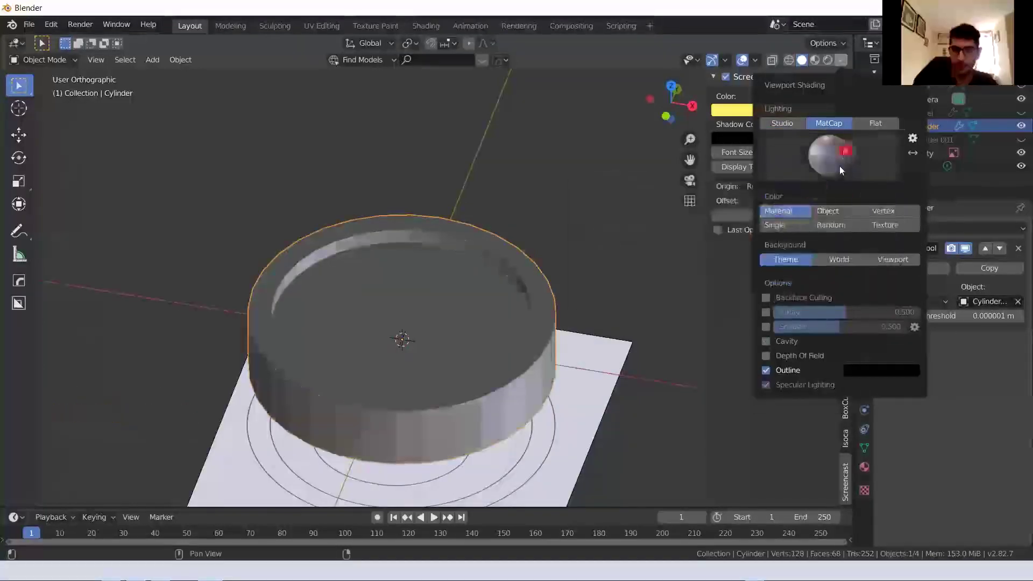
{"action": "left_click", "coordinate": [841, 170]}
{"action": "left_click", "coordinate": [633, 242]}
Select the larger disc and open its mesh in Edit Mode
{"action": "middle_click_drag", "start_coordinate": [554, 288], "coordinate": [444, 285]}
{"action": "left_click", "coordinate": [433, 343]}
{"action": "left_click", "coordinate": [422, 333]}
{"action": "key", "text": "Tab"}
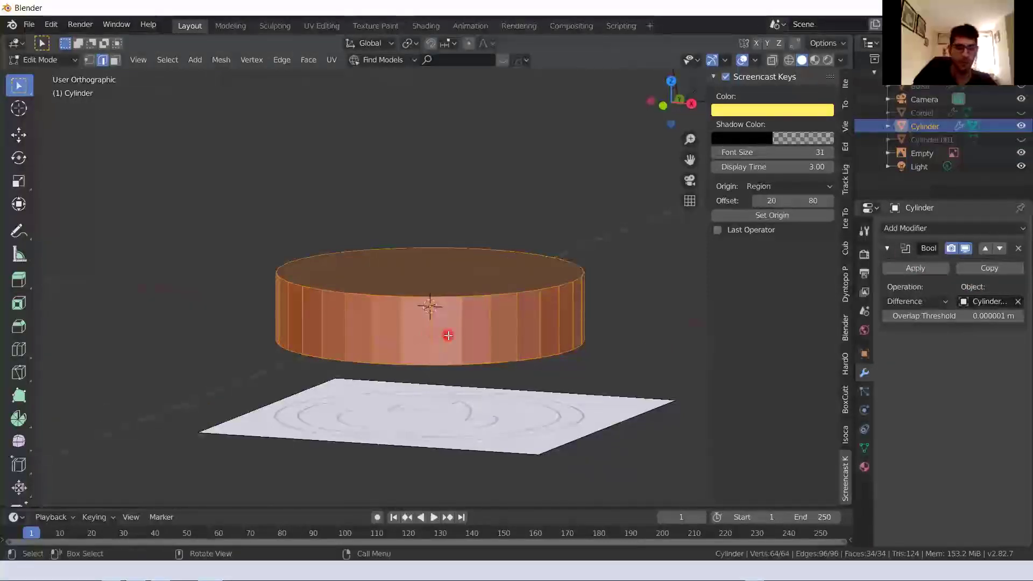
Try triangulating all faces of the disc, and undo the triangulation
{"action": "key", "text": "ctrl+t"}
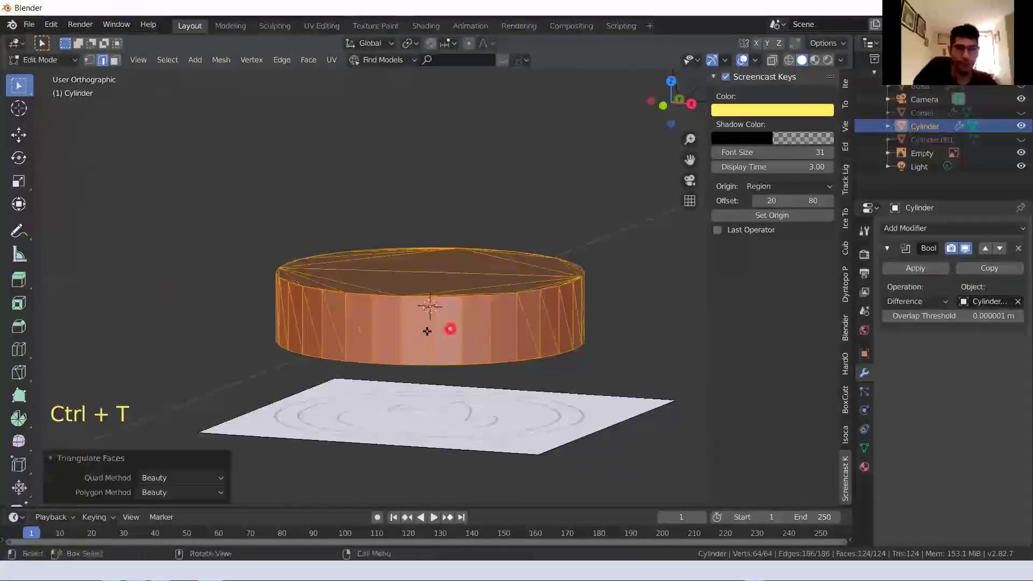
{"action": "key", "text": "ctrl+z"}
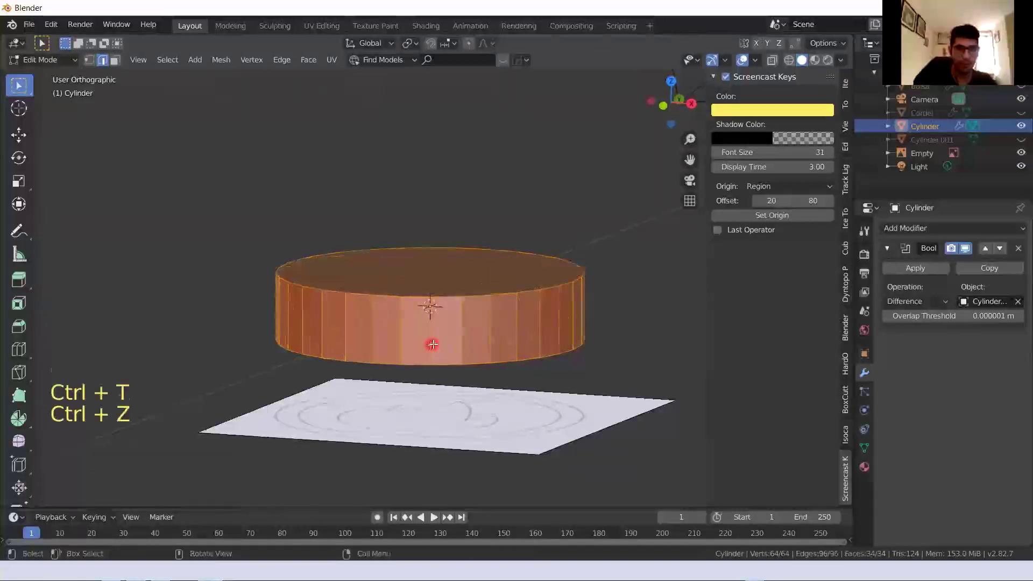
Add one horizontal loop cut around the disc's side wall, centred at mid-height
{"action": "middle_click_drag", "start_coordinate": [433, 345], "coordinate": [433, 343]}
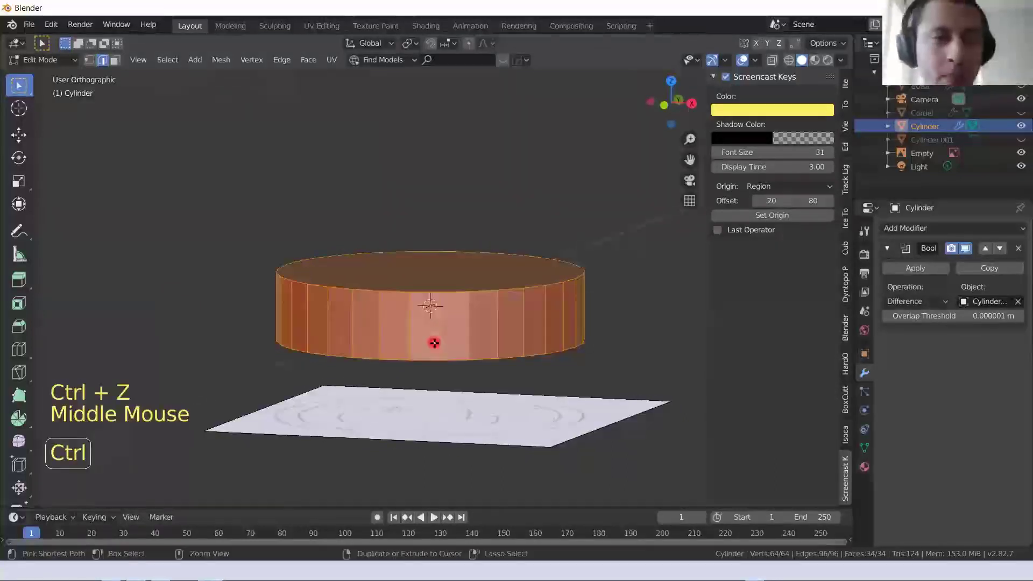
{"action": "key", "text": "ctrl+r"}
{"action": "left_click", "coordinate": [433, 345]}
{"action": "right_click", "coordinate": [419, 361]}
{"action": "left_click", "coordinate": [380, 387]}
{"action": "middle_click_drag", "start_coordinate": [381, 388], "coordinate": [417, 375]}
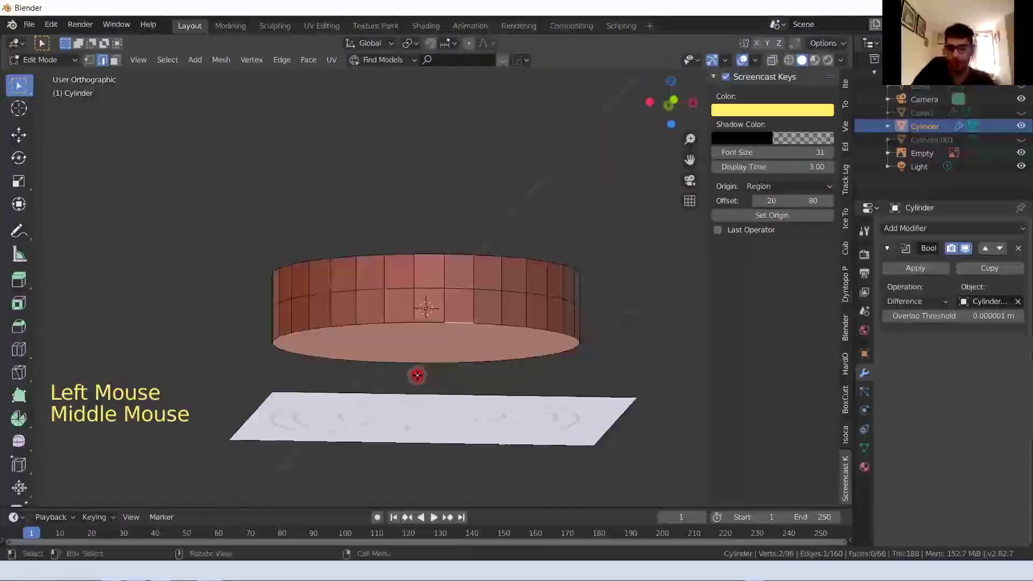
{"action": "key", "text": "KP_1"}
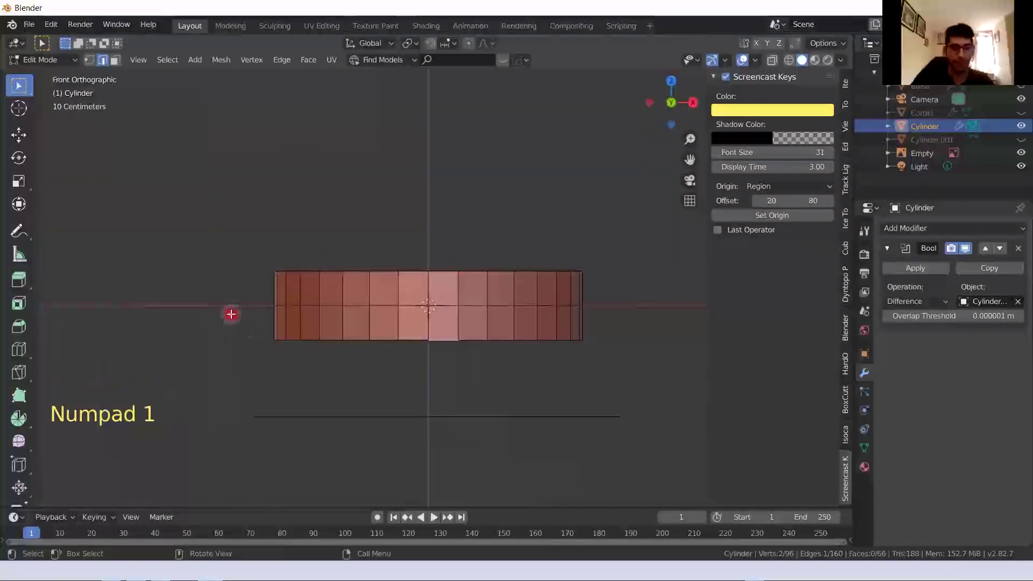
{"action": "key", "text": "b"}
{"action": "left_click_drag", "start_coordinate": [229, 292], "coordinate": [651, 362]}
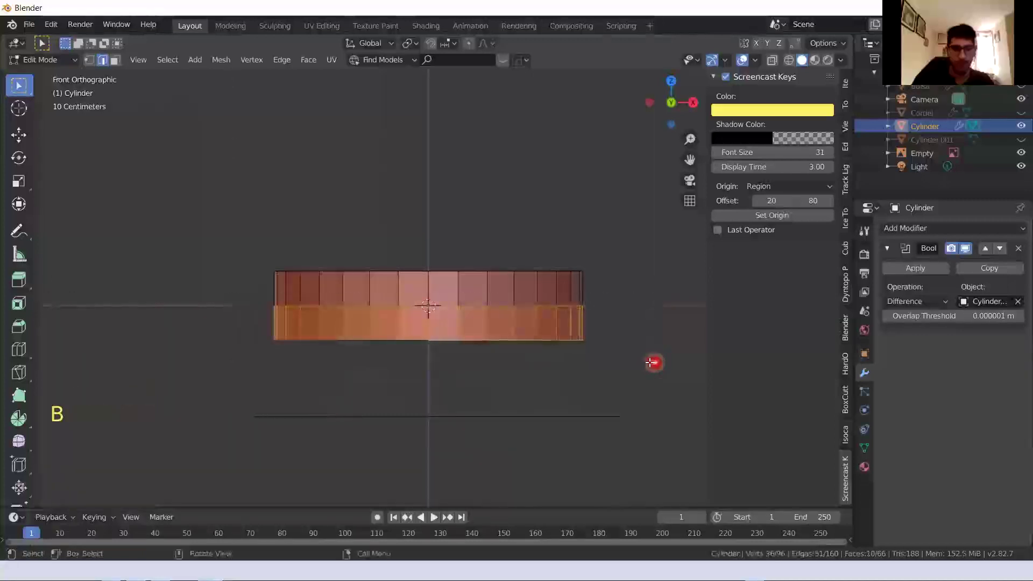
{"action": "left_click", "coordinate": [204, 365]}
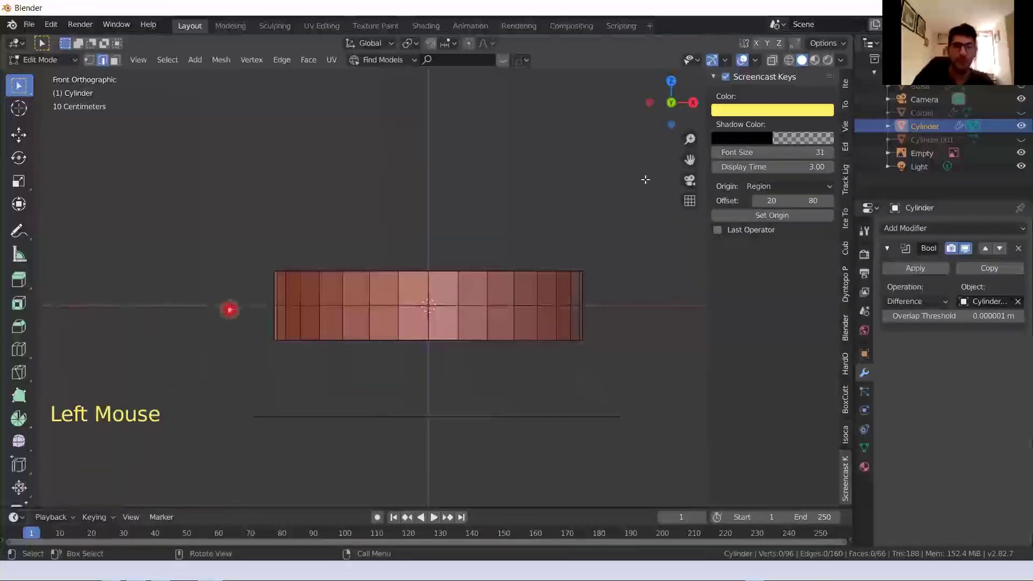
View the disc from the back and switch the viewport to wireframe shading
{"action": "left_click", "coordinate": [671, 102]}
{"action": "left_click", "coordinate": [202, 330]}
{"action": "key", "text": "z"}
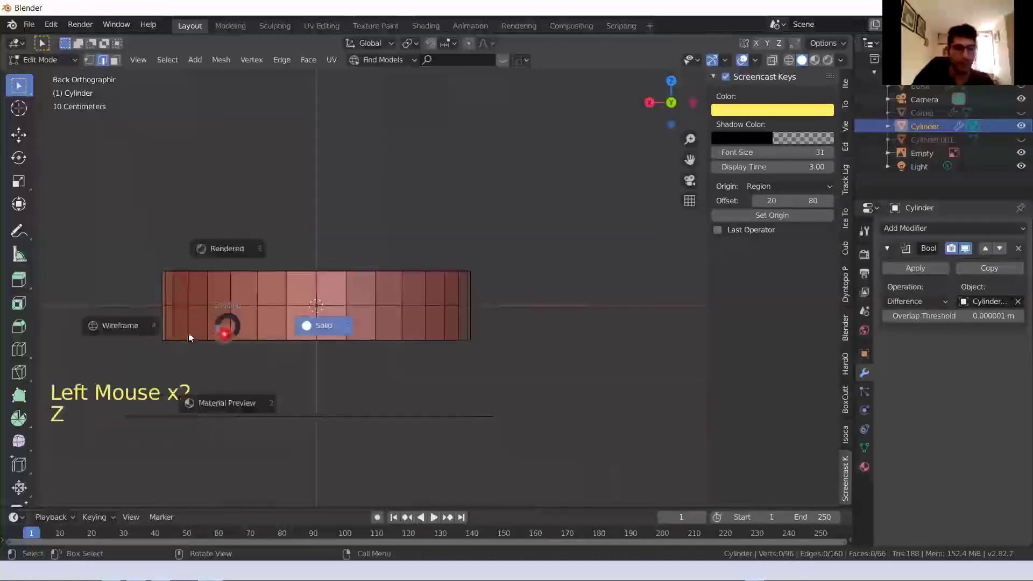
{"action": "left_click", "coordinate": [117, 327]}
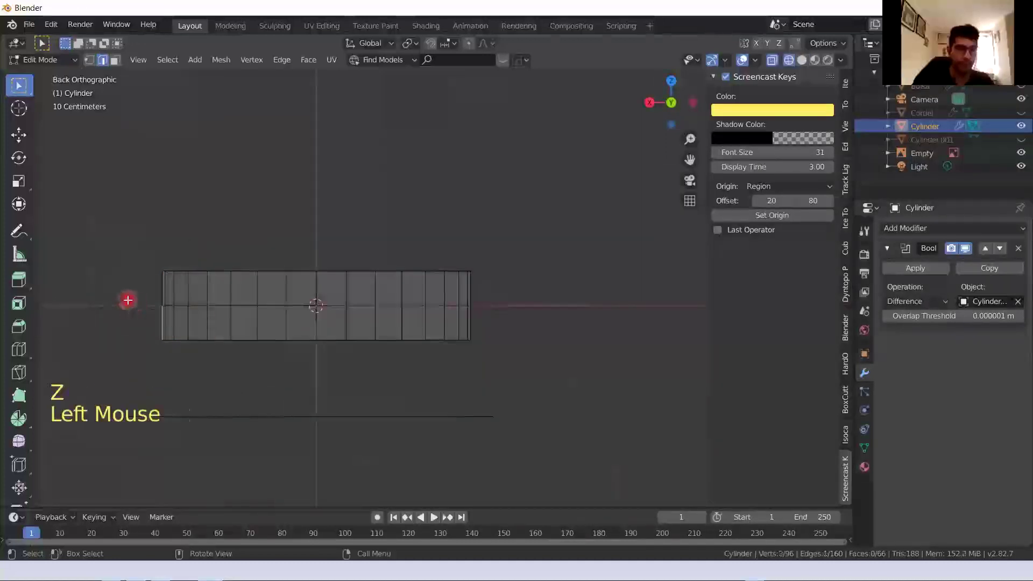
{"action": "key", "text": "b"}
{"action": "left_click_drag", "start_coordinate": [110, 295], "coordinate": [549, 359]}
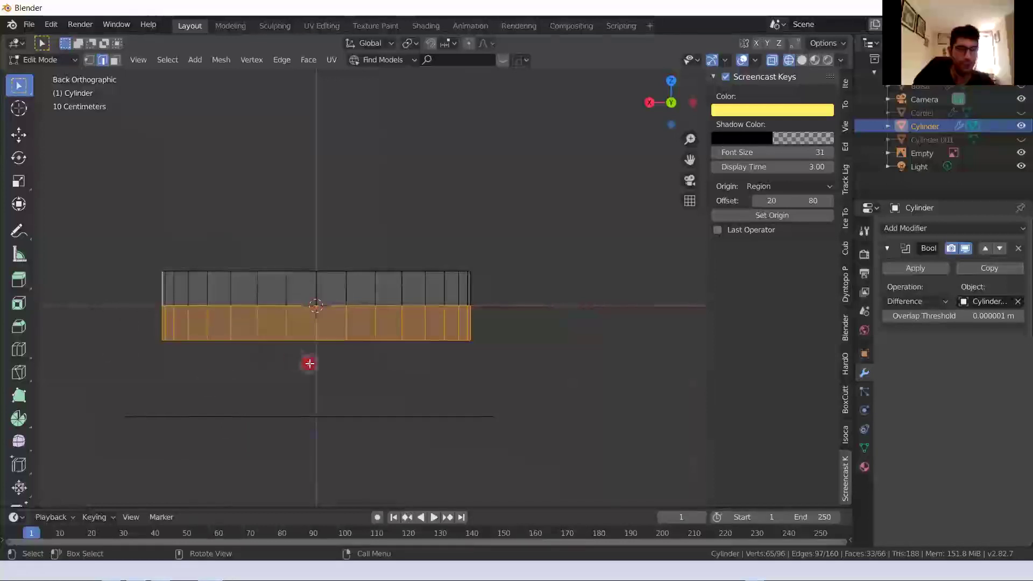
{"action": "left_click", "coordinate": [174, 378]}
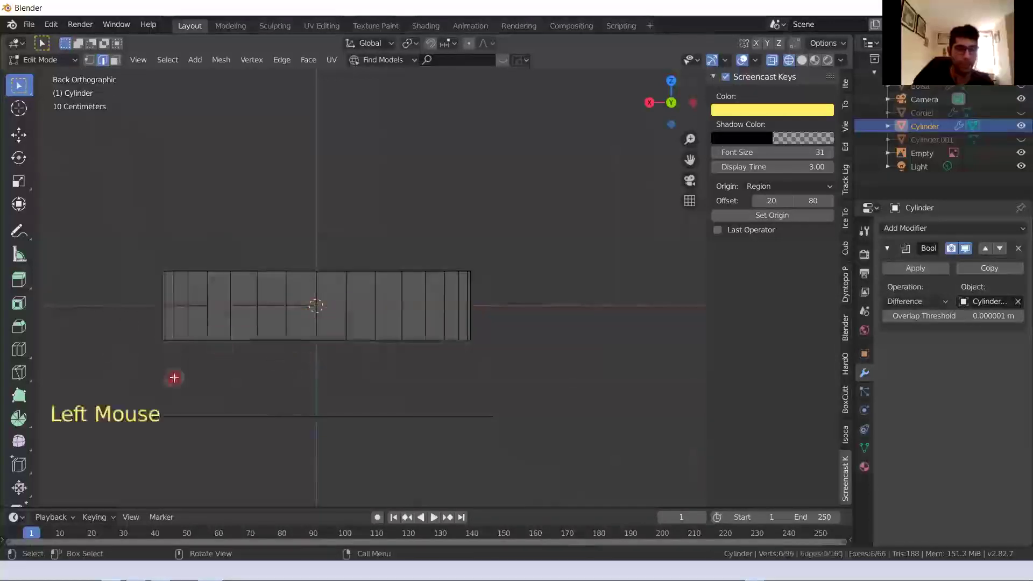
Select all faces below the disc's middle loop in face select mode and delete them
{"action": "left_click", "coordinate": [114, 60]}
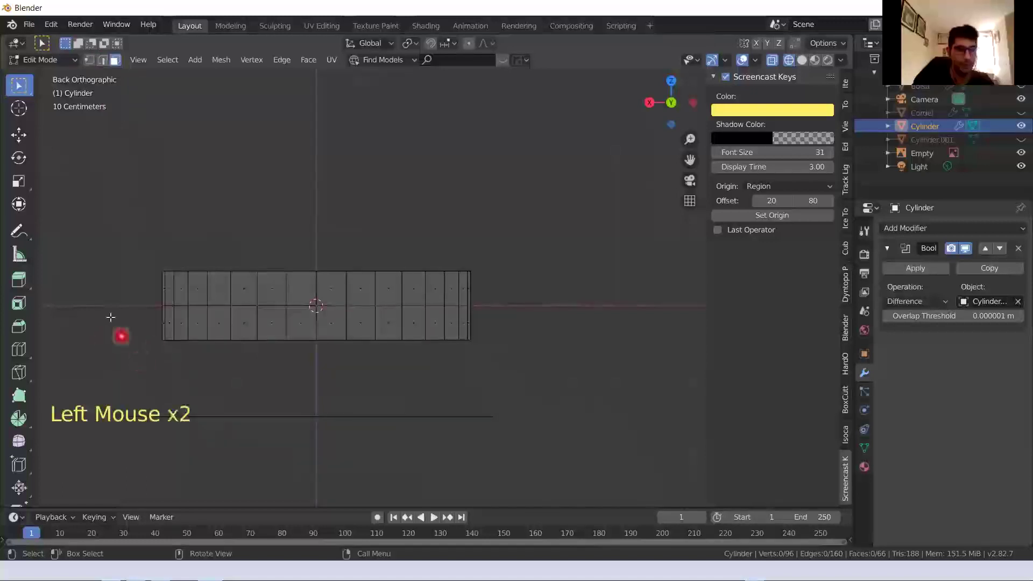
{"action": "key", "text": "b"}
{"action": "left_click_drag", "start_coordinate": [111, 300], "coordinate": [564, 359]}
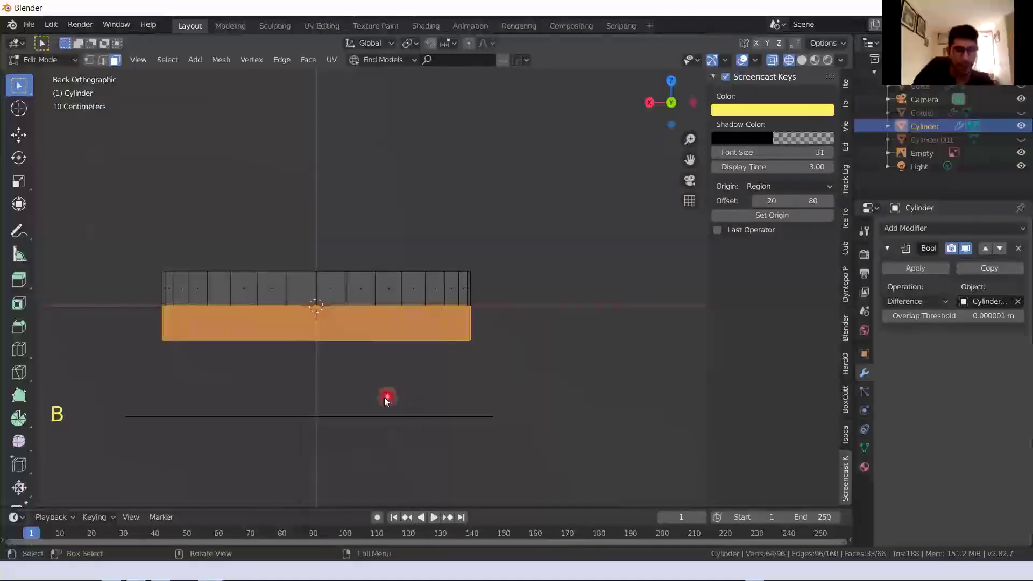
{"action": "key", "text": "x"}
{"action": "left_click", "coordinate": [342, 398]}
Return to solid shading and Object Mode to see the halved disc with its recess
{"action": "mouse_move", "coordinate": [298, 370]}
{"action": "middle_mouse_down"}
{"action": "mouse_move", "coordinate": [302, 360]}
{"action": "mouse_move", "coordinate": [289, 407]}
{"action": "middle_mouse_up"}
{"action": "key", "text": "z"}
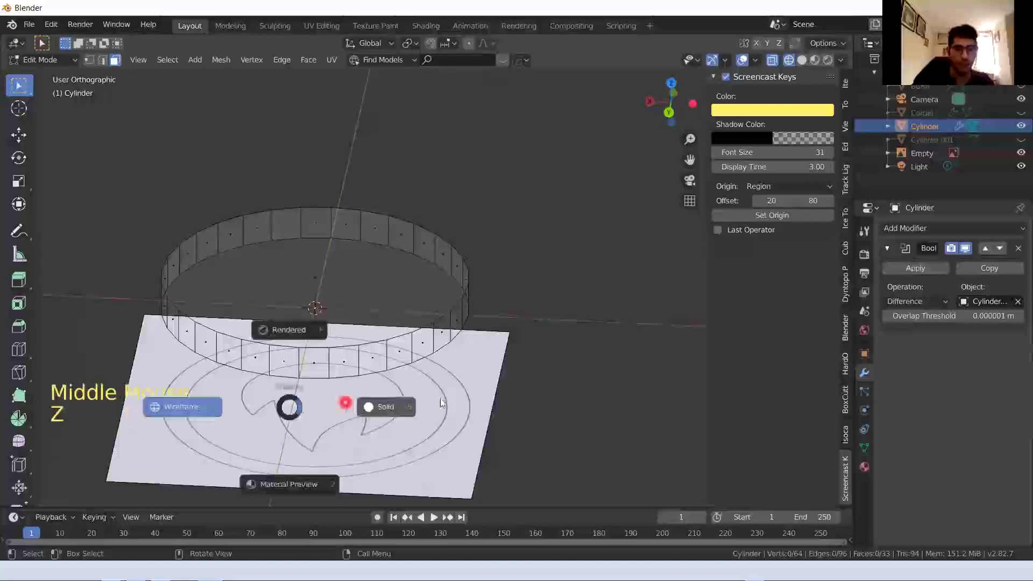
{"action": "left_click", "coordinate": [395, 407]}
{"action": "mouse_move", "coordinate": [395, 371]}
{"action": "middle_mouse_down"}
{"action": "mouse_move", "coordinate": [369, 429]}
{"action": "mouse_move", "coordinate": [397, 360]}
{"action": "middle_mouse_up"}
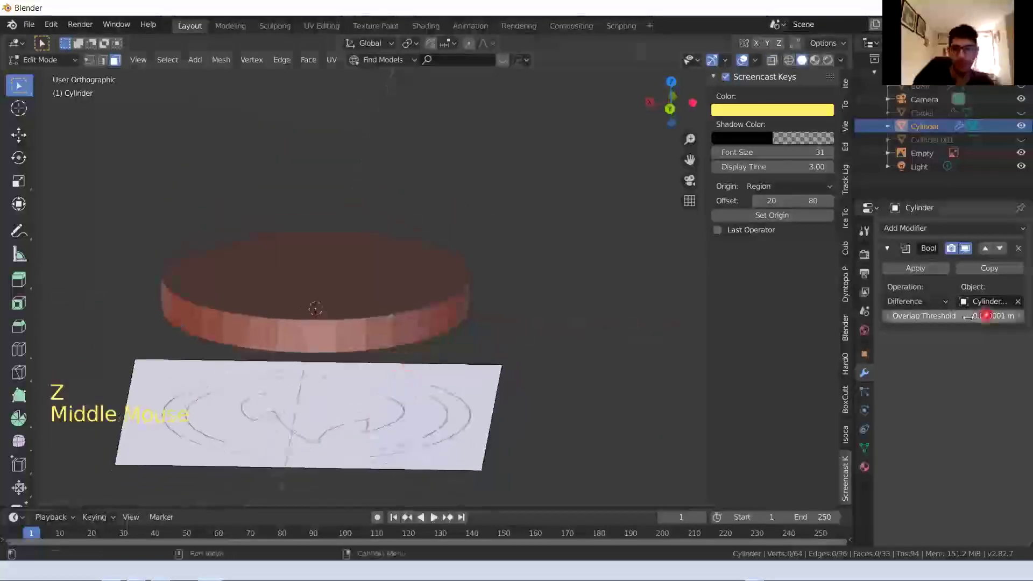
{"action": "key", "text": "Tab"}
{"action": "middle_click_drag", "start_coordinate": [510, 344], "coordinate": [469, 331]}
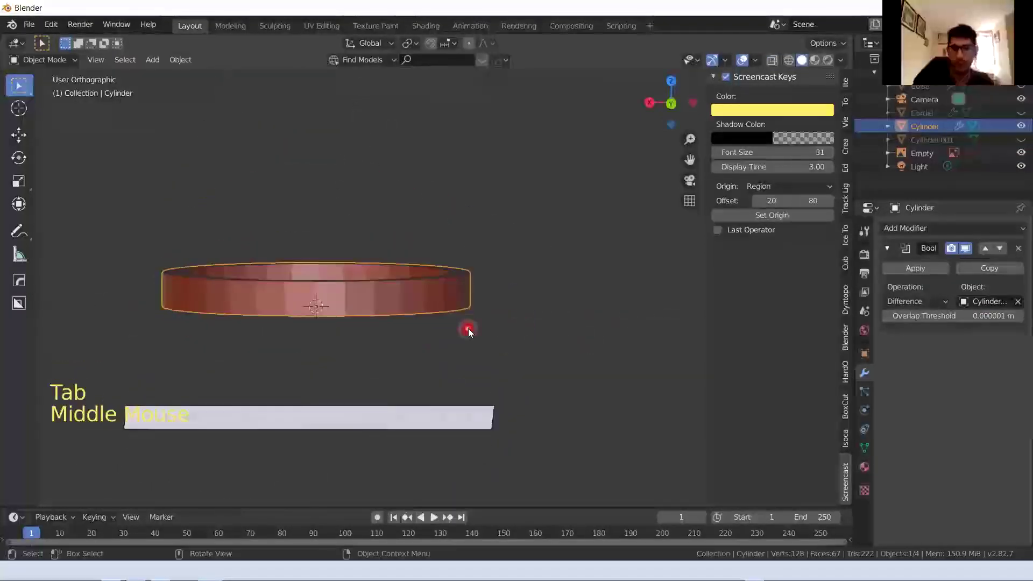
Add a Mirror modifier to the halved disc and enable its Z axis
{"action": "left_click", "coordinate": [893, 228]}
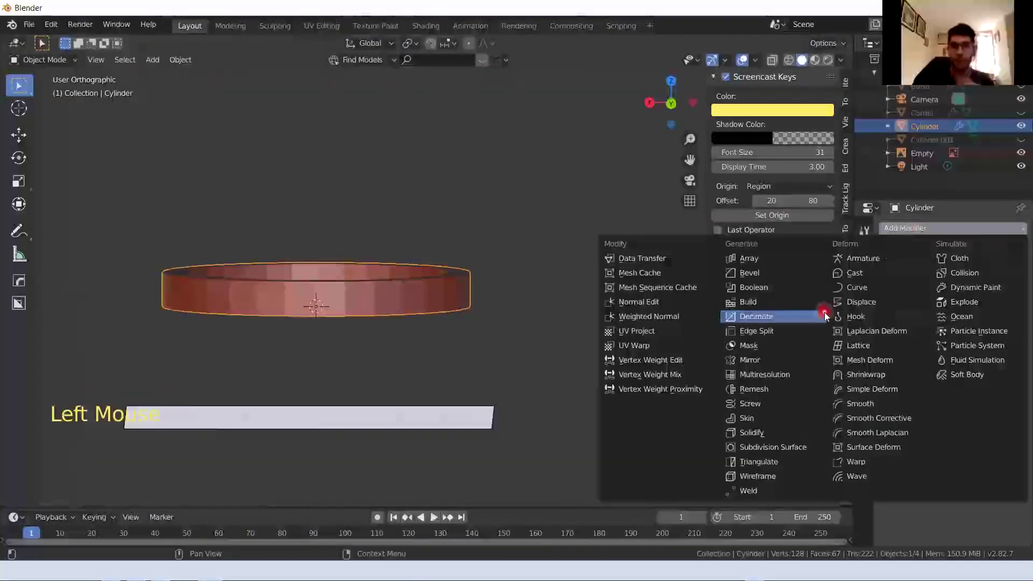
{"action": "left_click", "coordinate": [775, 365]}
{"action": "middle_click_drag", "start_coordinate": [590, 348], "coordinate": [563, 375]}
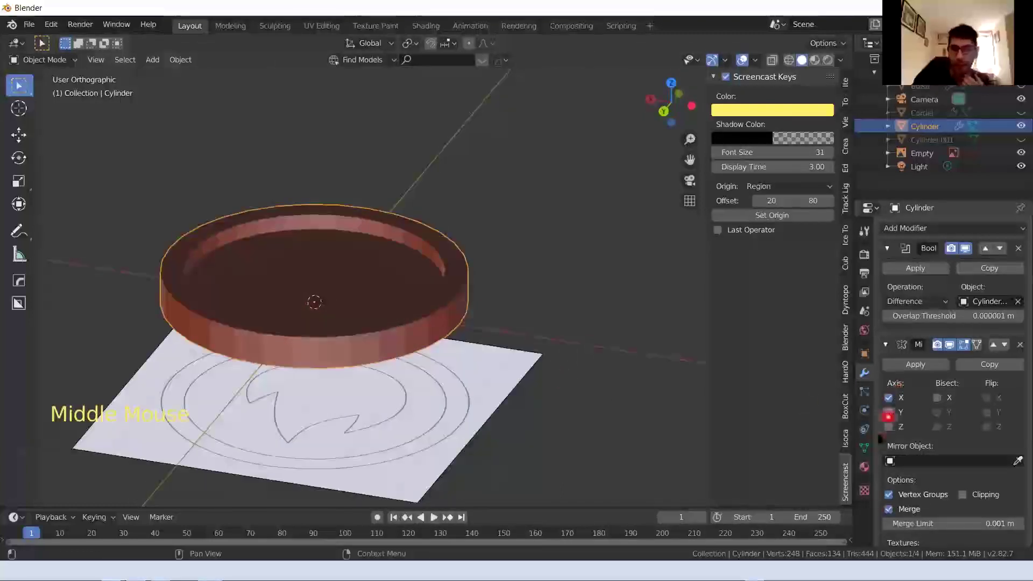
{"action": "left_click", "coordinate": [889, 428]}
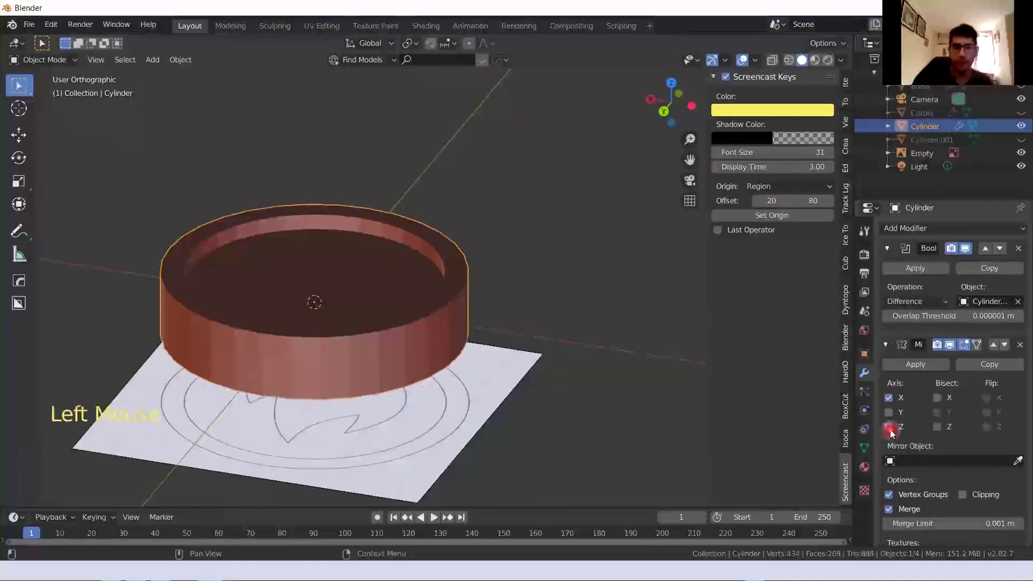
Turn off the Mirror modifier's X axis so the halved disc mirrors only across Z, and check its underside
{"action": "left_click", "coordinate": [889, 398]}
{"action": "middle_click_drag", "start_coordinate": [353, 384], "coordinate": [376, 350]}
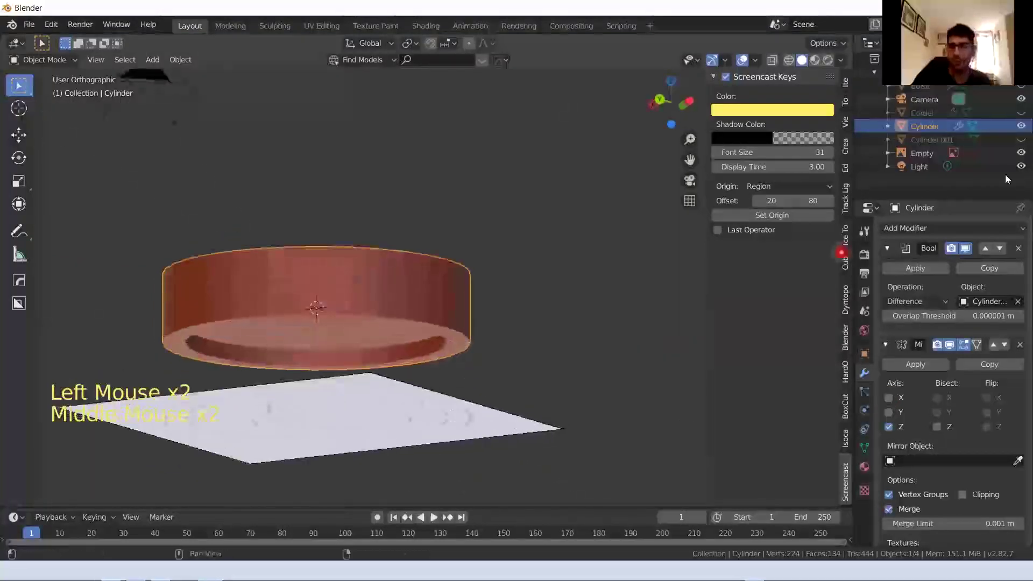
{"action": "middle_click_drag", "start_coordinate": [326, 302], "coordinate": [314, 353]}
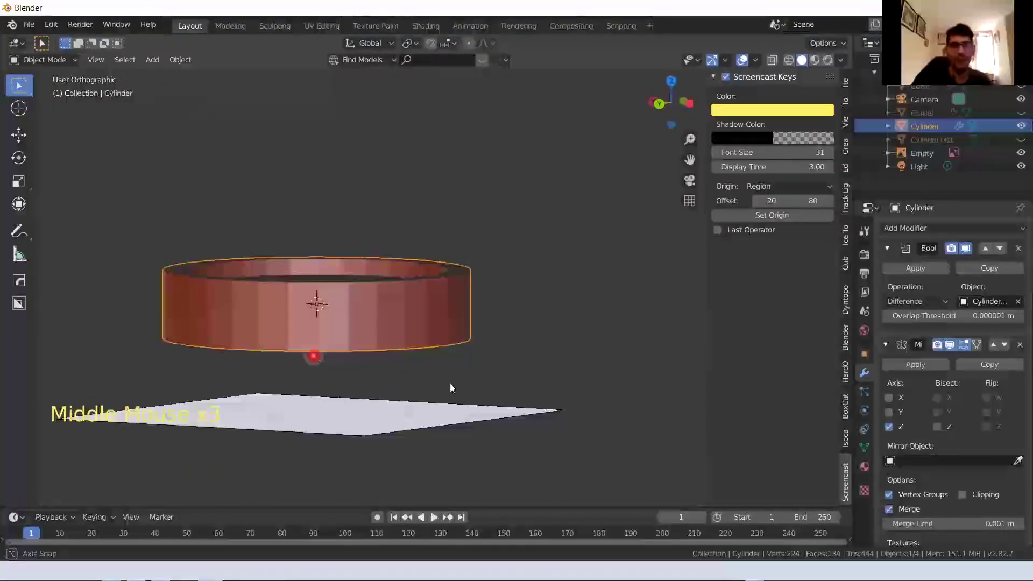
Turn off the Mirror modifier's Z axis and enter Edit Mode on the halved disc
{"action": "left_click", "coordinate": [889, 427]}
{"action": "scroll", "coordinate": [409, 401], "scroll_direction": "down", "scroll_amount": 3}
{"action": "middle_click_drag", "start_coordinate": [403, 396], "coordinate": [374, 329]}
{"action": "key", "text": "Tab"}
{"action": "key", "text": "Tab"}
{"action": "key", "text": "Tab"}
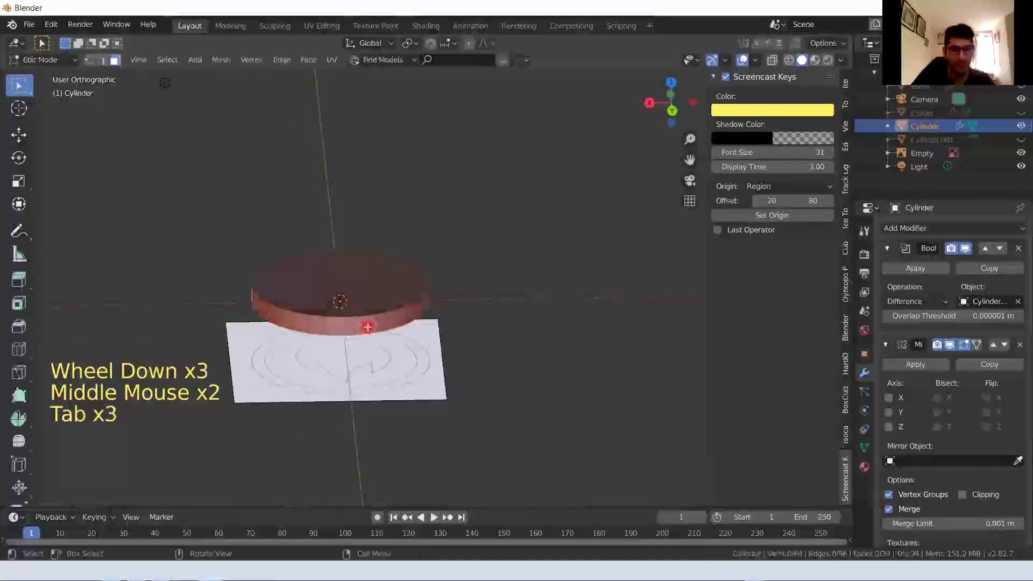
Select the disc's whole mesh and move it in two freehand moves away from its origin, beside the reference drawing
{"action": "key", "text": "a"}
{"action": "key", "text": "g"}
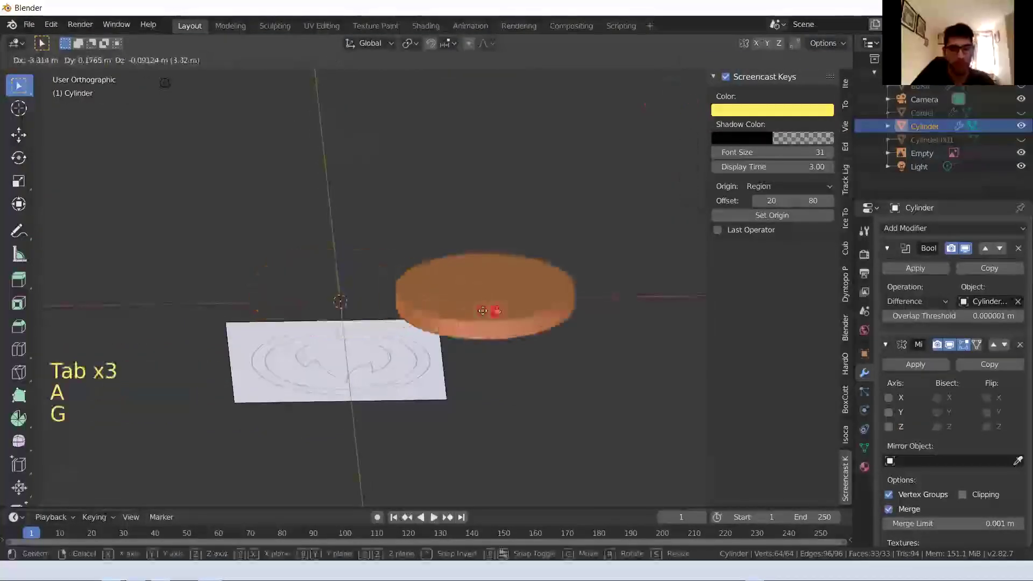
{"action": "left_click", "coordinate": [469, 311]}
{"action": "middle_click_drag", "start_coordinate": [496, 358], "coordinate": [499, 354]}
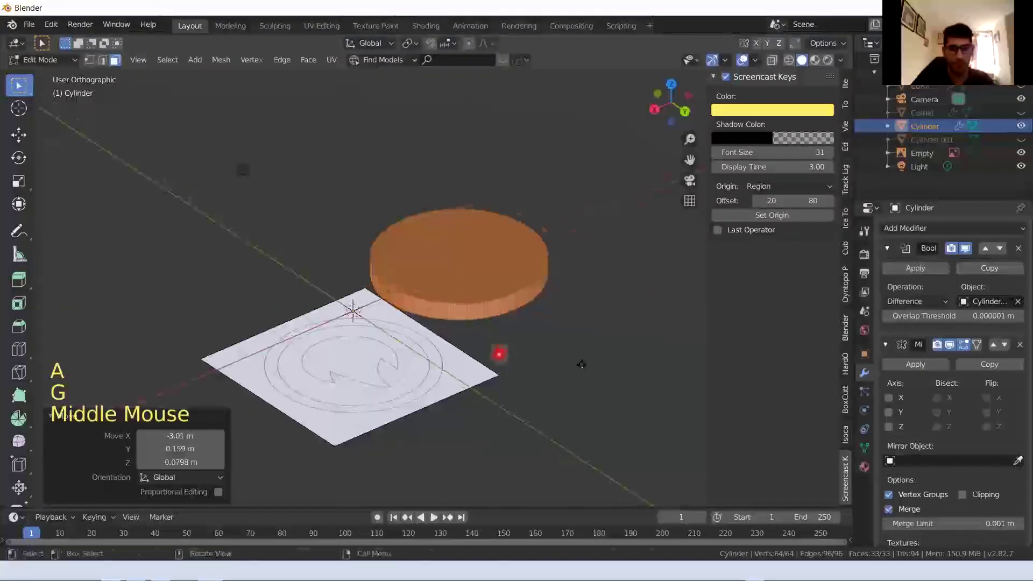
{"action": "key", "text": "g"}
{"action": "left_click", "coordinate": [588, 403]}
{"action": "middle_click_drag", "start_coordinate": [588, 404], "coordinate": [646, 392]}
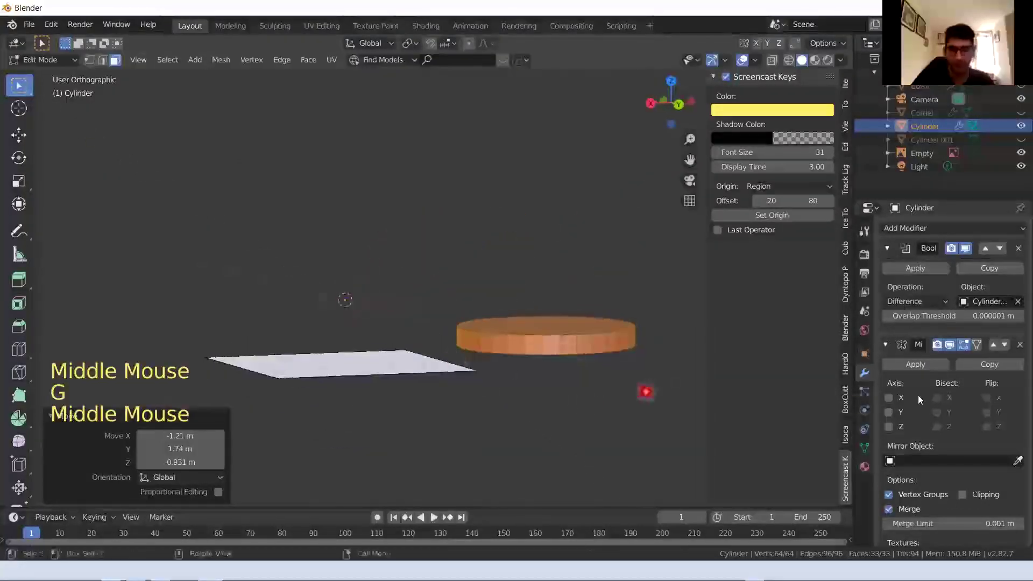
Enable the Mirror modifier's X, Y and Z axes and view the mirrored copies in Object Mode
{"action": "left_click", "coordinate": [889, 398]}
{"action": "left_click", "coordinate": [887, 413]}
{"action": "left_click", "coordinate": [889, 426]}
{"action": "middle_click_drag", "start_coordinate": [439, 367], "coordinate": [346, 304]}
{"action": "key", "text": "Tab"}
{"action": "scroll", "coordinate": [307, 315], "scroll_direction": "up", "scroll_amount": 4}
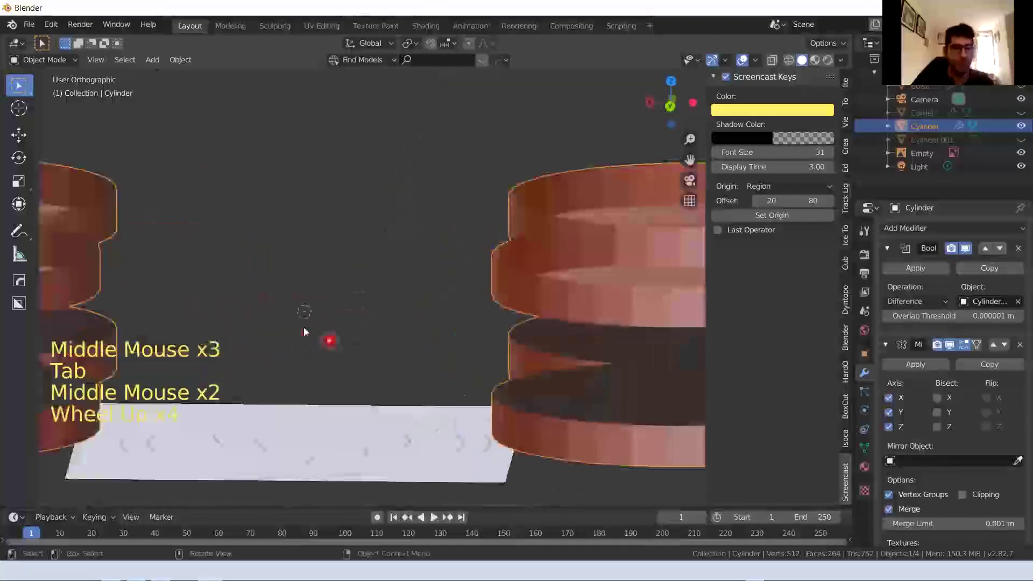
{"action": "scroll", "coordinate": [344, 350], "scroll_direction": "down", "scroll_amount": 4}
{"action": "middle_click_drag", "start_coordinate": [344, 350], "coordinate": [367, 357]}
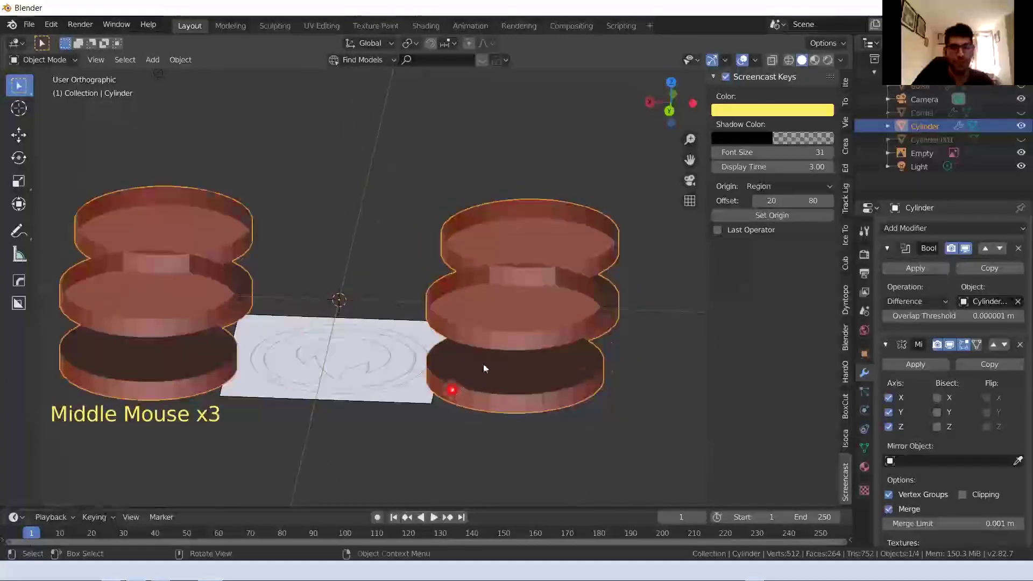
Move the mesh in Edit Mode about 1.39 m in X, -0.392 m in Y and 1.75 m in Z
{"action": "middle_click_drag", "start_coordinate": [484, 367], "coordinate": [535, 356]}
{"action": "key", "text": "Tab"}
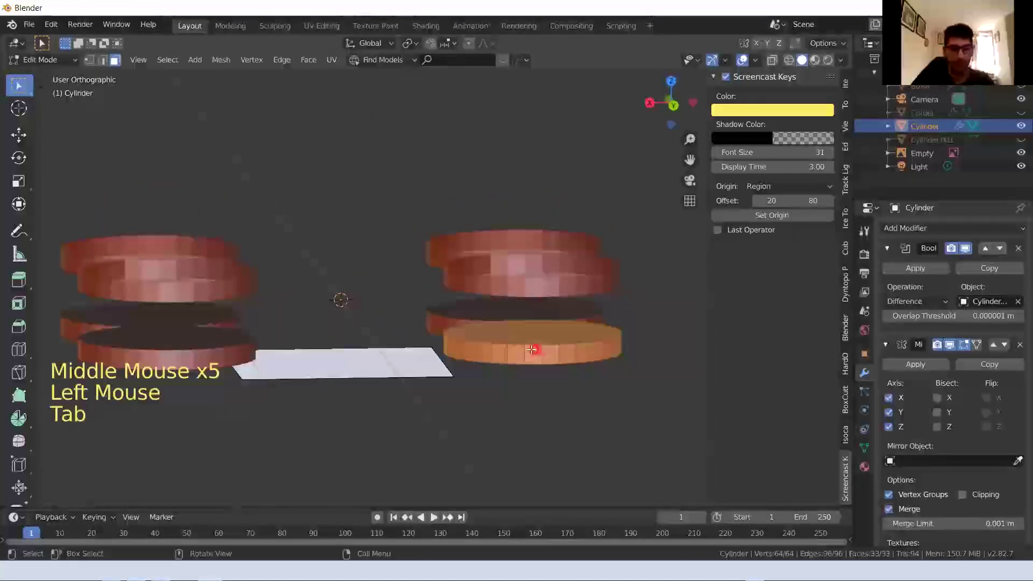
{"action": "key", "text": "g"}
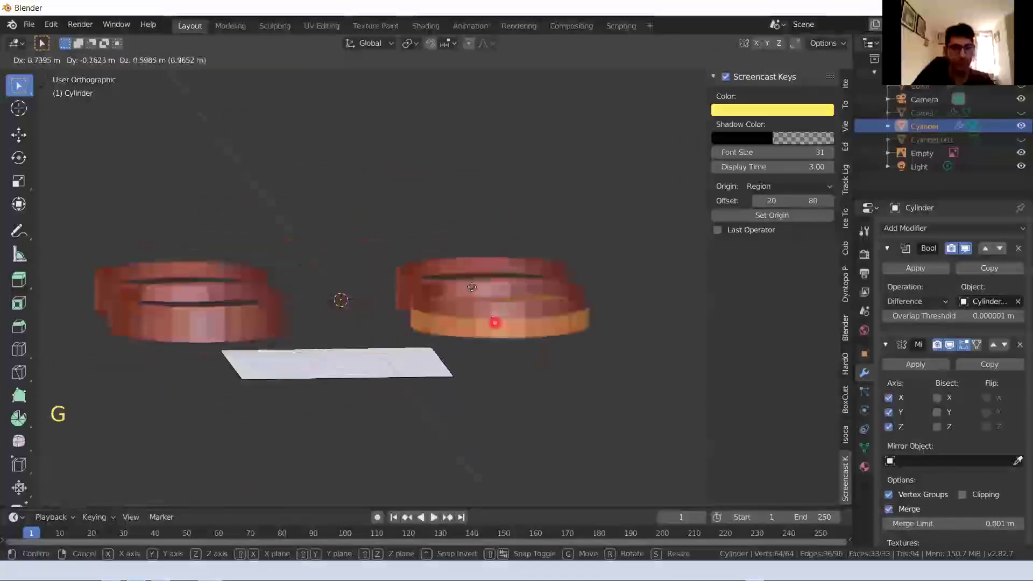
{"action": "left_click", "coordinate": [461, 286]}
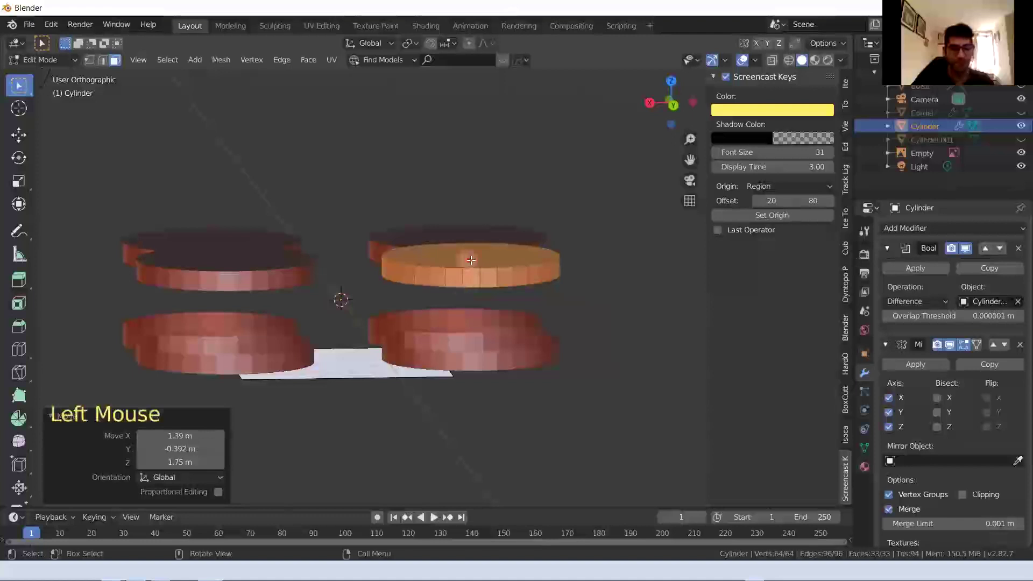
{"action": "key", "text": "g"}
Undo the mesh moves and mirror axis changes back to the centred halved disc without mirroring
{"action": "key", "text": "ctrl+z"}
{"action": "key", "text": "ctrl+z"}
{"action": "key", "text": "ctrl+z"}
{"action": "key", "text": "ctrl+z"}
{"action": "key", "text": "ctrl+z"}
{"action": "key", "text": "ctrl+z"}
{"action": "key", "text": "ctrl+z"}
{"action": "key", "text": "ctrl+z"}
{"action": "key", "text": "ctrl+z"}
{"action": "key", "text": "ctrl+z"}
{"action": "key", "text": "ctrl+z"}
View the halved disc from the front and enable the Mirror modifier's Z axis
{"action": "middle_click_drag", "start_coordinate": [415, 337], "coordinate": [358, 319]}
{"action": "scroll", "coordinate": [350, 323], "scroll_direction": "up", "scroll_amount": 4}
{"action": "left_click", "coordinate": [352, 318]}
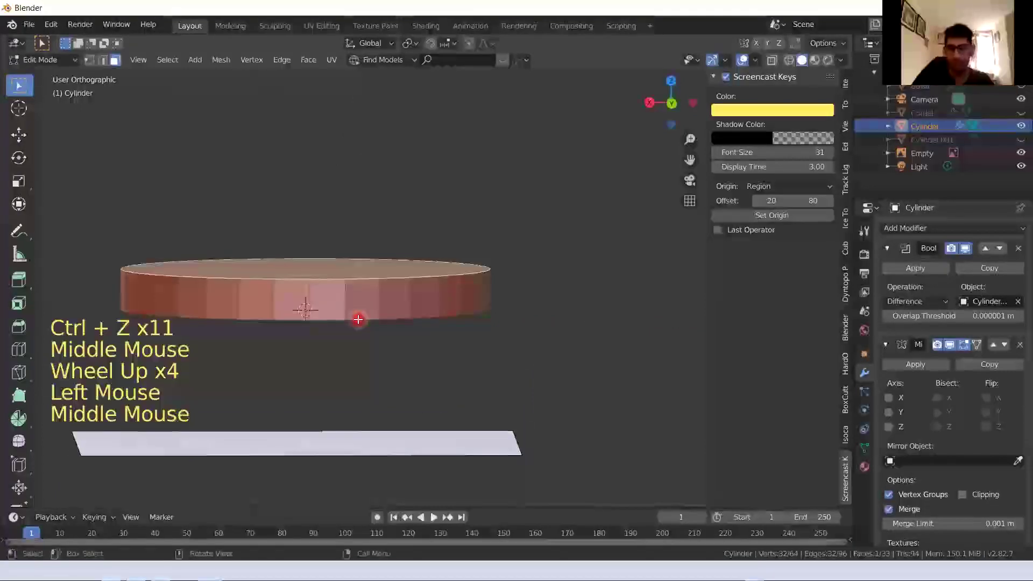
{"action": "key", "text": "KP_1"}
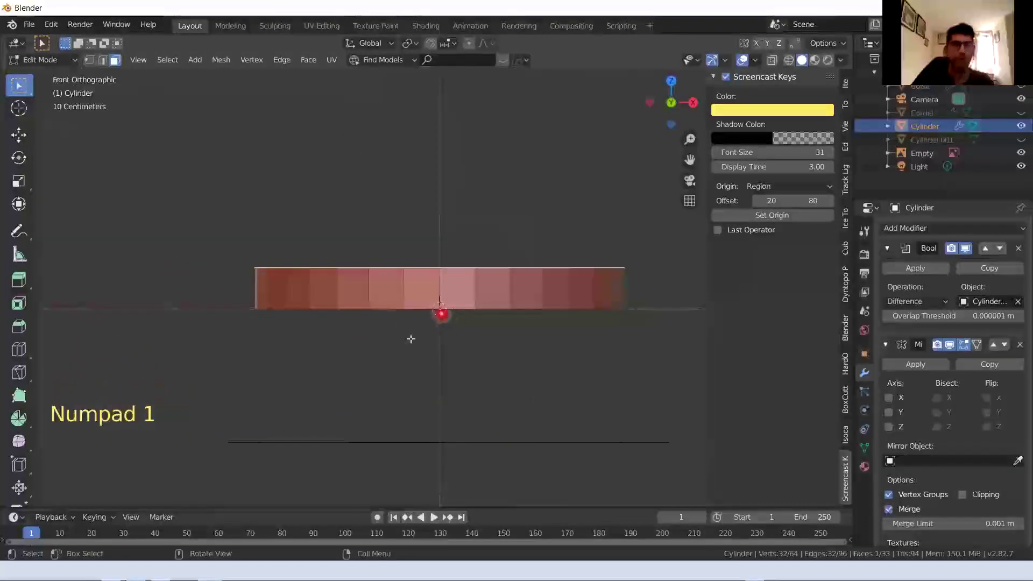
{"action": "left_click", "coordinate": [888, 426]}
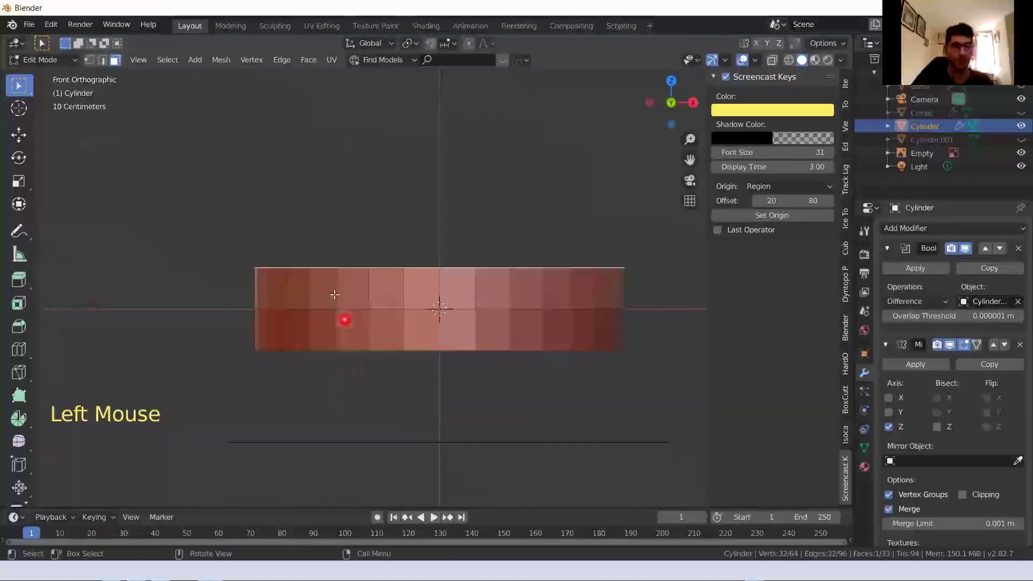
Try moving the whole mesh upward off the mirror plane, and undo the move
{"action": "key", "text": "a"}
{"action": "key", "text": "g"}
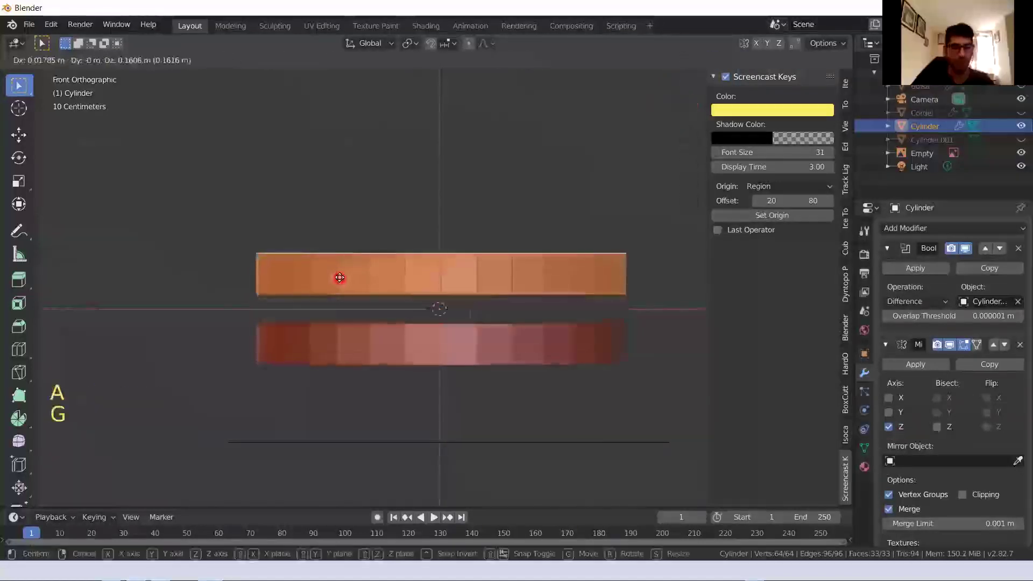
{"action": "left_click", "coordinate": [340, 269]}
{"action": "middle_click_drag", "start_coordinate": [353, 289], "coordinate": [350, 346]}
{"action": "key", "text": "ctrl+z"}
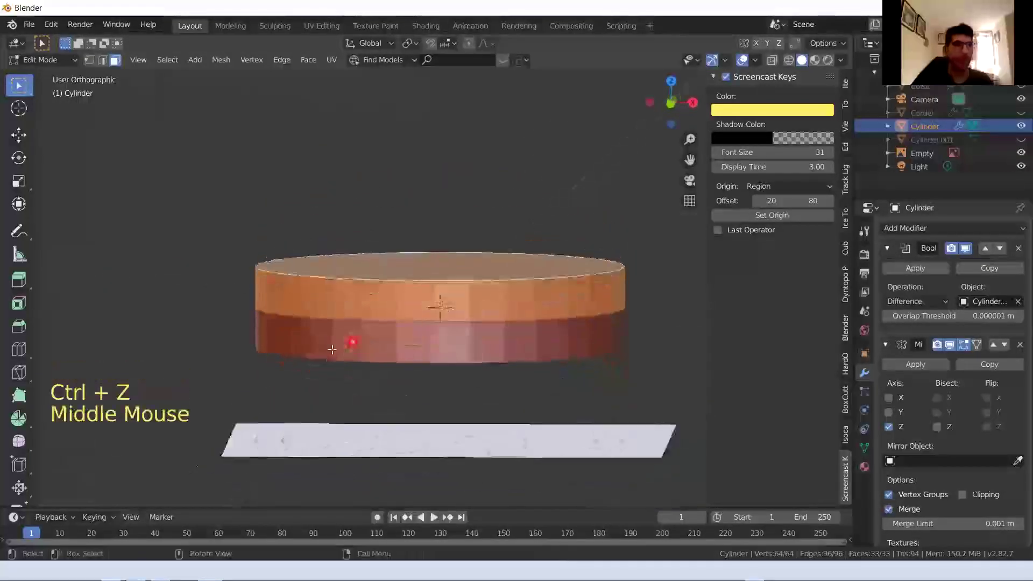
Enable Clipping in the Mirror modifier and move the whole mesh up about 0.232 m along Z
{"action": "scroll", "coordinate": [942, 425], "scroll_direction": "down", "scroll_amount": 2}
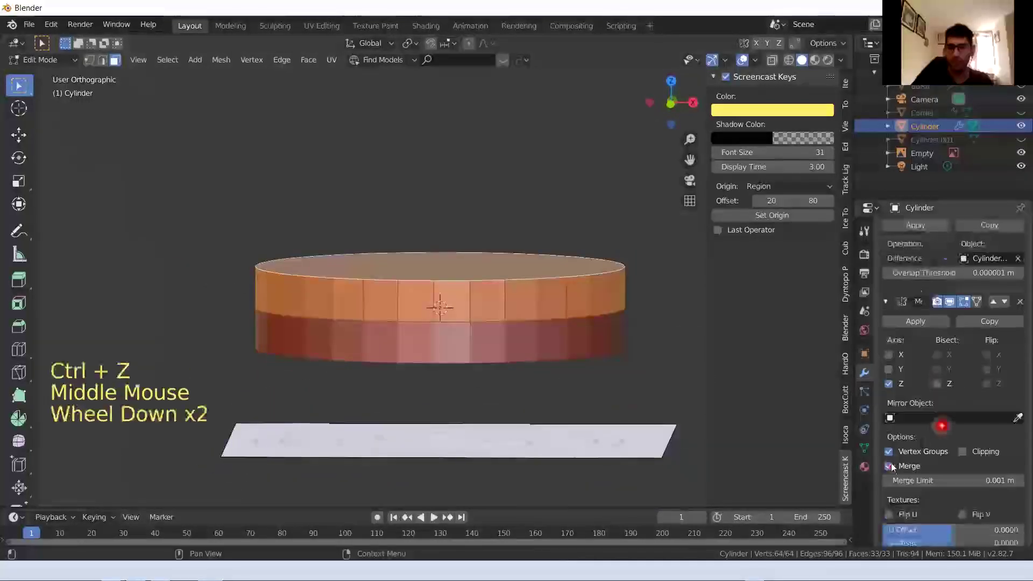
{"action": "left_click", "coordinate": [966, 452]}
{"action": "middle_click_drag", "start_coordinate": [592, 403], "coordinate": [540, 339]}
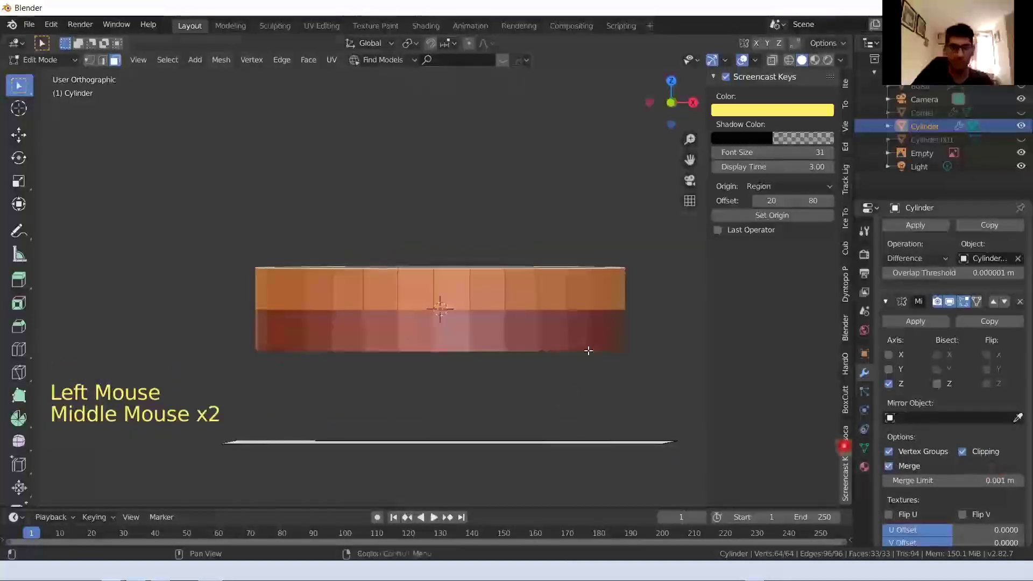
{"action": "key", "text": "g"}
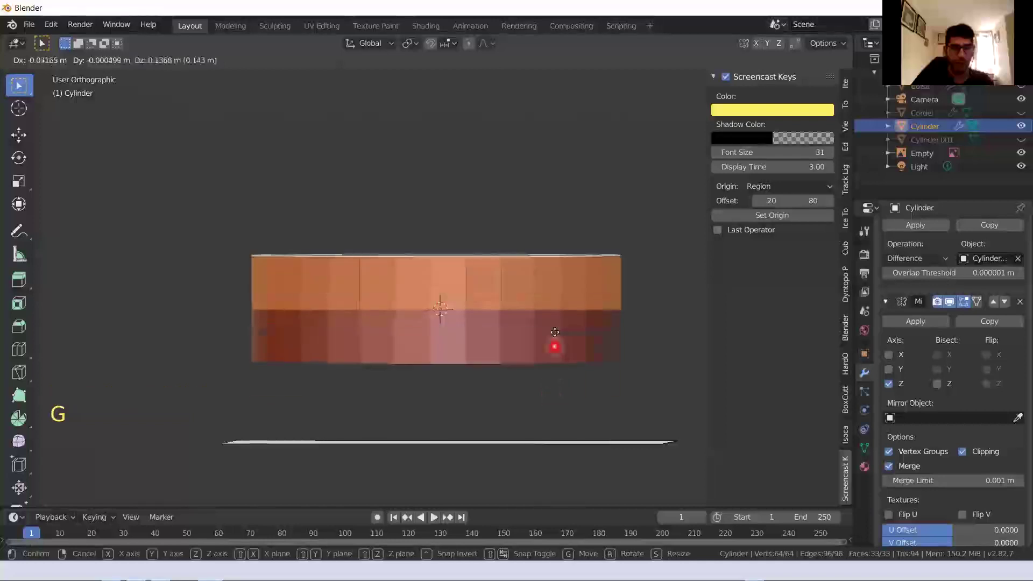
{"action": "key", "text": "z"}
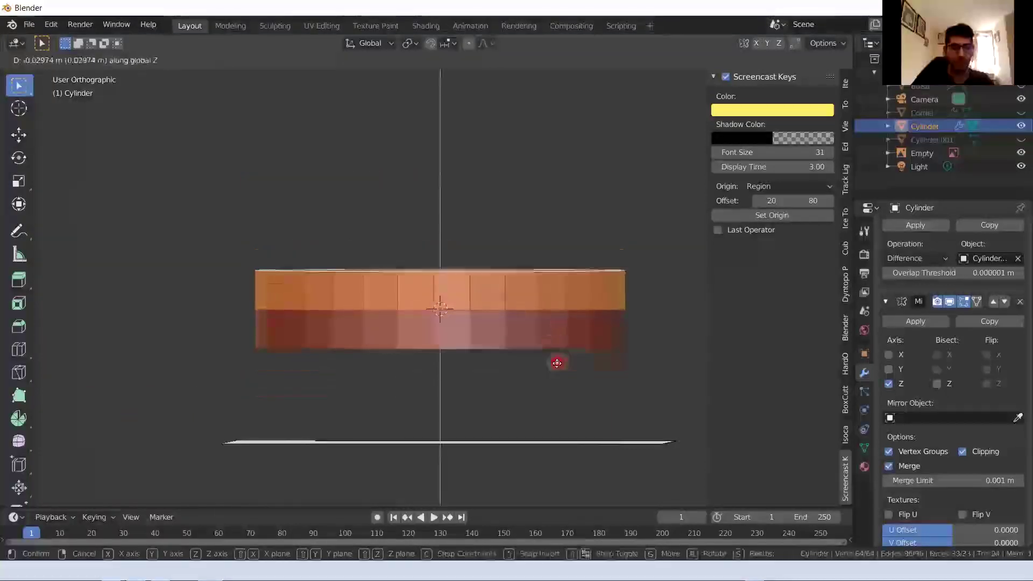
{"action": "left_click", "coordinate": [557, 339]}
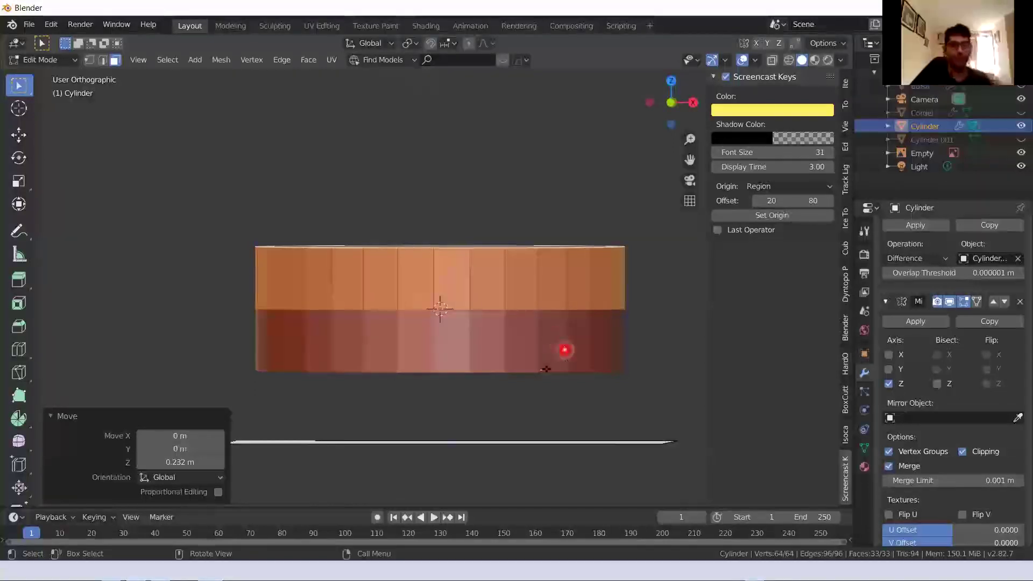
{"action": "middle_click_drag", "start_coordinate": [545, 369], "coordinate": [544, 369]}
Turn off Clipping in the Mirror modifier and move the whole mesh up about 0.158 m along Z
{"action": "left_click", "coordinate": [962, 452]}
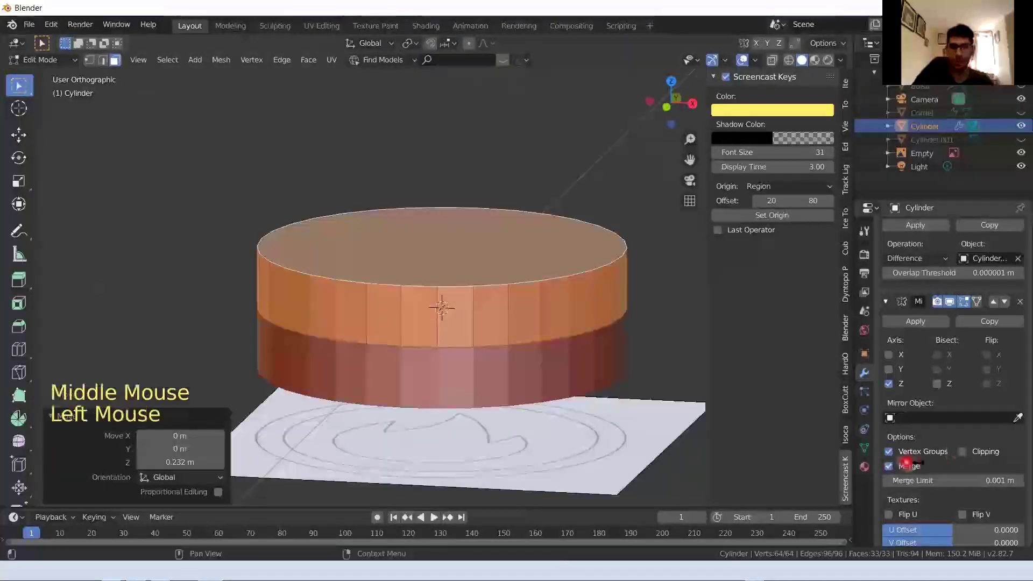
{"action": "key", "text": "g"}
{"action": "key", "text": "z"}
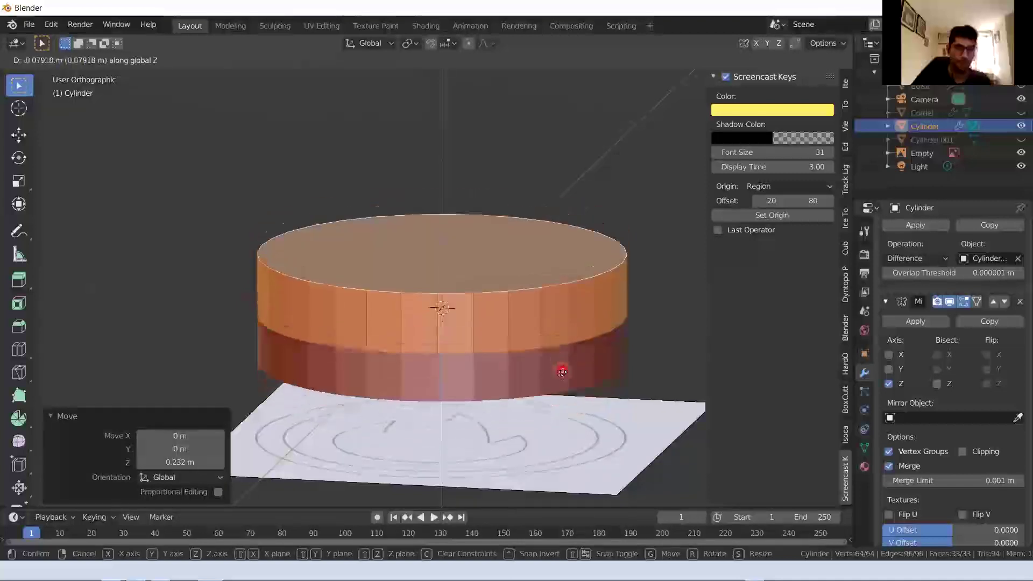
{"action": "left_click", "coordinate": [542, 370]}
{"action": "middle_click_drag", "start_coordinate": [542, 369], "coordinate": [745, 415]}
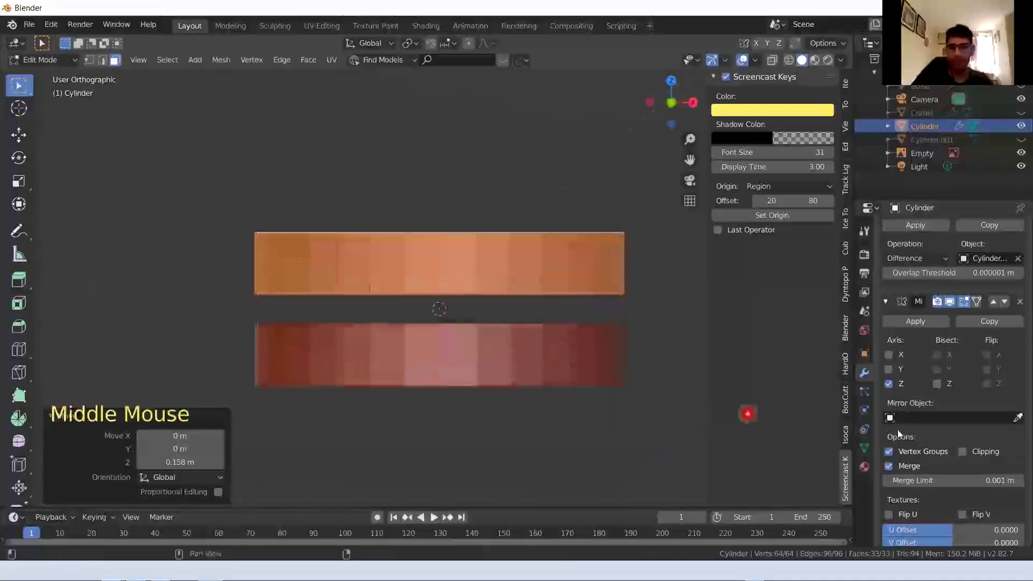
{"action": "middle_click_drag", "start_coordinate": [508, 358], "coordinate": [931, 312]}
{"action": "middle_click_drag", "start_coordinate": [582, 359], "coordinate": [602, 355]}
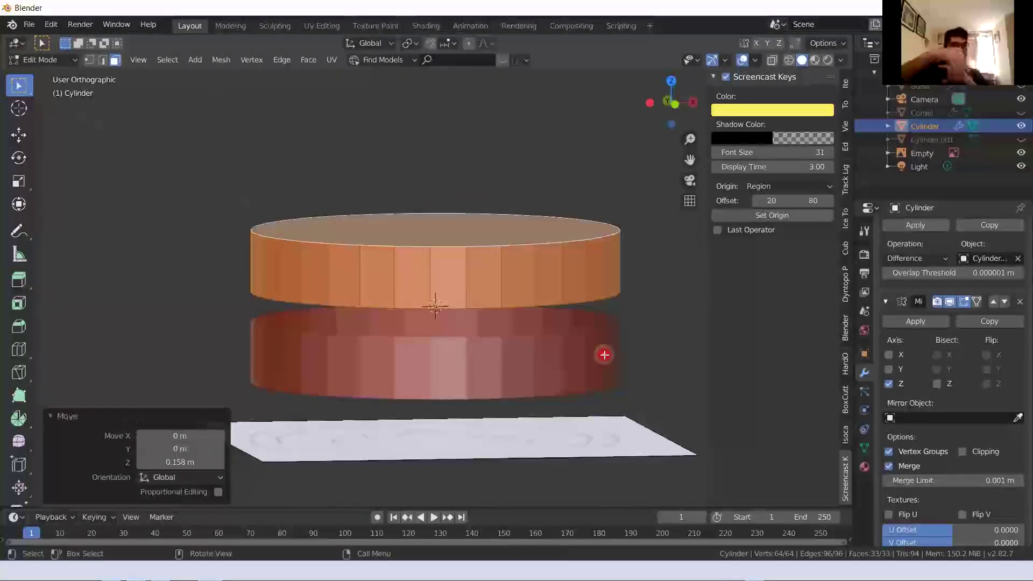
Undo the Clipping trial and its vertical mesh moves, and return to Object Mode
{"action": "key", "text": "ctrl+z"}
{"action": "key", "text": "ctrl+z"}
{"action": "key", "text": "ctrl+z"}
{"action": "middle_click_drag", "start_coordinate": [544, 358], "coordinate": [443, 322]}
{"action": "key", "text": "Tab"}
{"action": "middle_click_drag", "start_coordinate": [355, 351], "coordinate": [354, 347]}
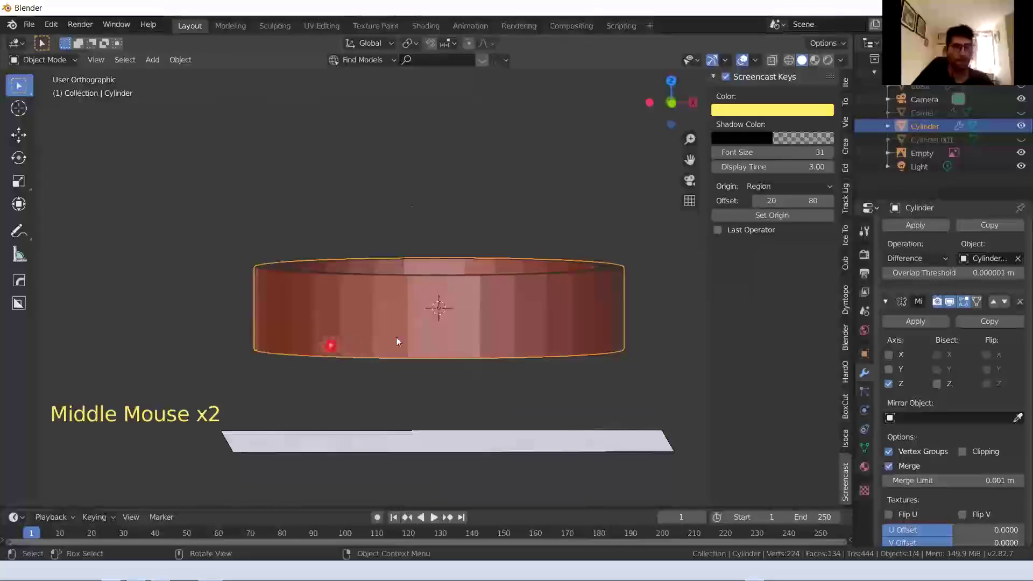
Apply the Boolean and Mirror modifiers to the disc and inspect the resulting full mesh in Edit Mode
{"action": "scroll", "coordinate": [772, 304], "scroll_direction": "up", "scroll_amount": 2}
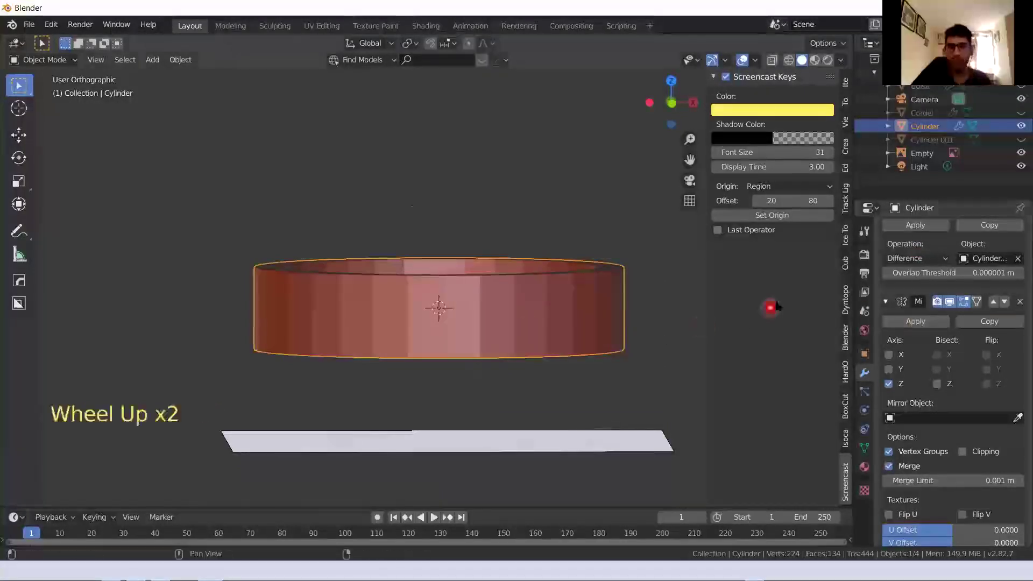
{"action": "middle_click_drag", "start_coordinate": [633, 335], "coordinate": [608, 350]}
{"action": "left_click", "coordinate": [926, 231]}
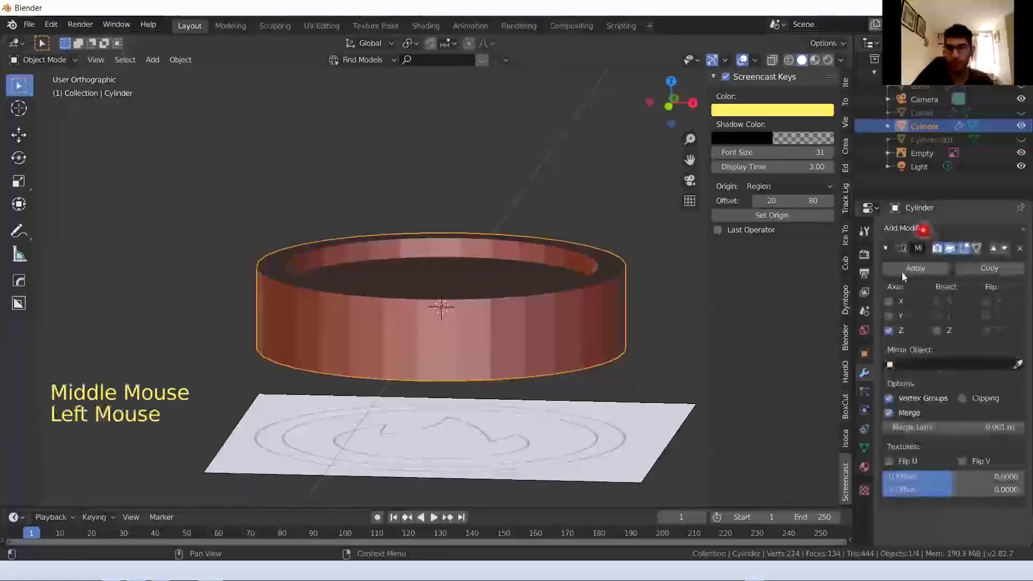
{"action": "left_click", "coordinate": [907, 267]}
{"action": "middle_click_drag", "start_coordinate": [402, 414], "coordinate": [438, 307]}
{"action": "scroll", "coordinate": [444, 347], "scroll_direction": "up", "scroll_amount": 2}
{"action": "left_click", "coordinate": [444, 347]}
{"action": "scroll", "coordinate": [449, 349], "scroll_direction": "down", "scroll_amount": 3}
{"action": "key", "text": "Tab"}
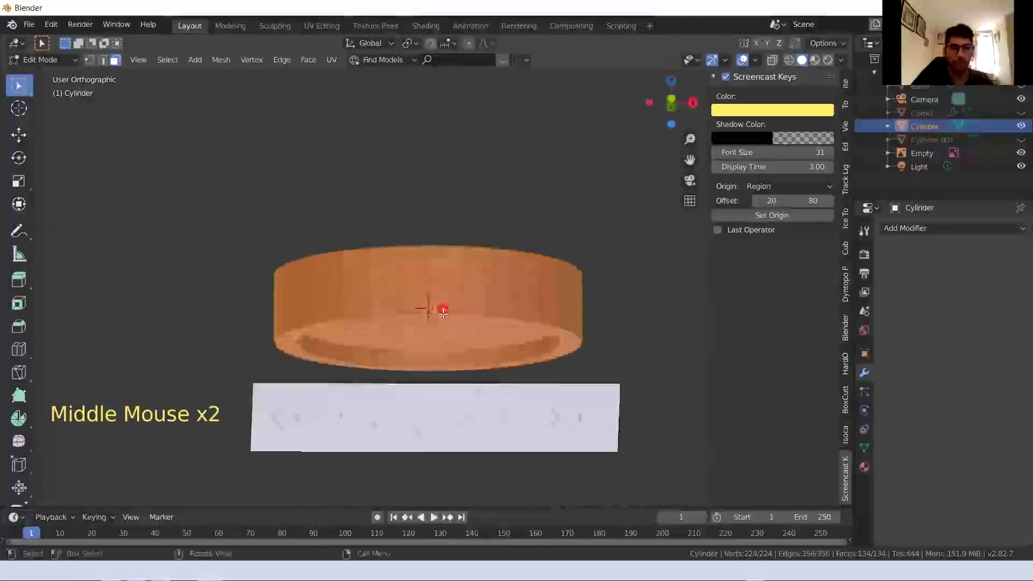
{"action": "mouse_move", "coordinate": [413, 426]}
{"action": "middle_mouse_down"}
{"action": "mouse_move", "coordinate": [412, 445]}
{"action": "mouse_move", "coordinate": [420, 434]}
{"action": "middle_mouse_up"}
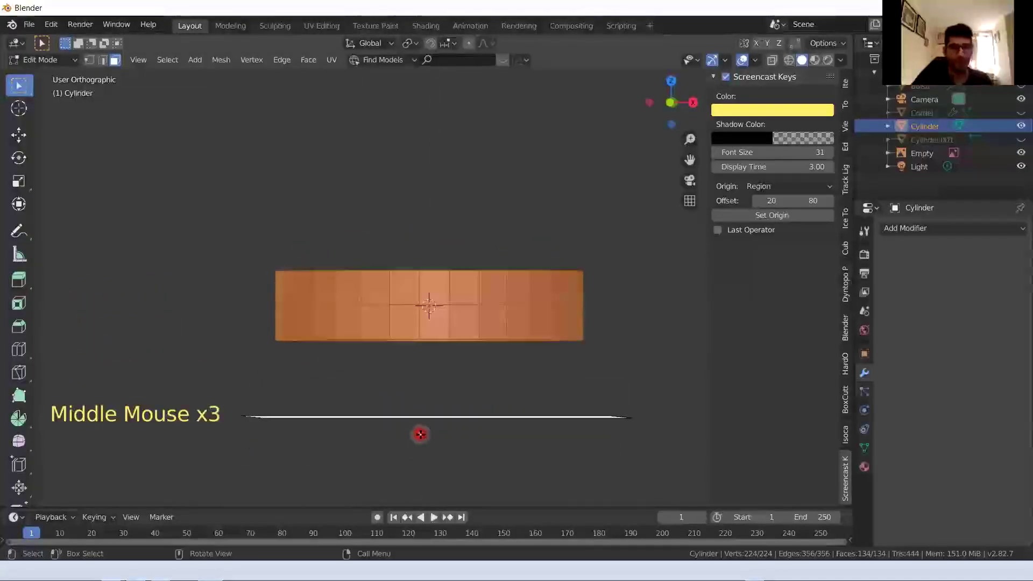
Undo applying both modifiers and reapply only the Boolean, keeping the Mirror modifier live
{"action": "key", "text": "ctrl+z"}
{"action": "key", "text": "ctrl+z"}
{"action": "key", "text": "ctrl+z"}
{"action": "key", "text": "ctrl+z"}
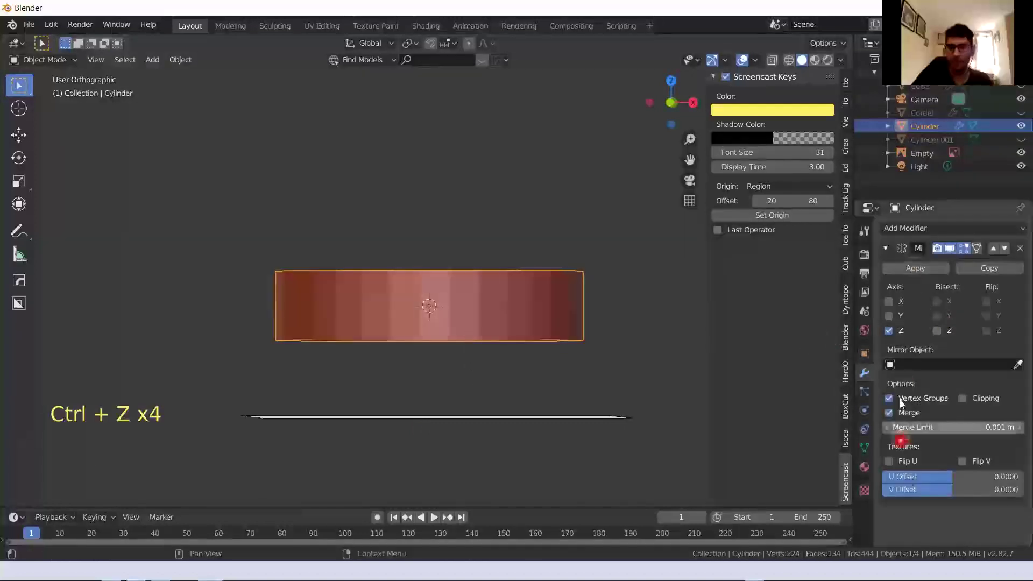
{"action": "key", "text": "ctrl+z"}
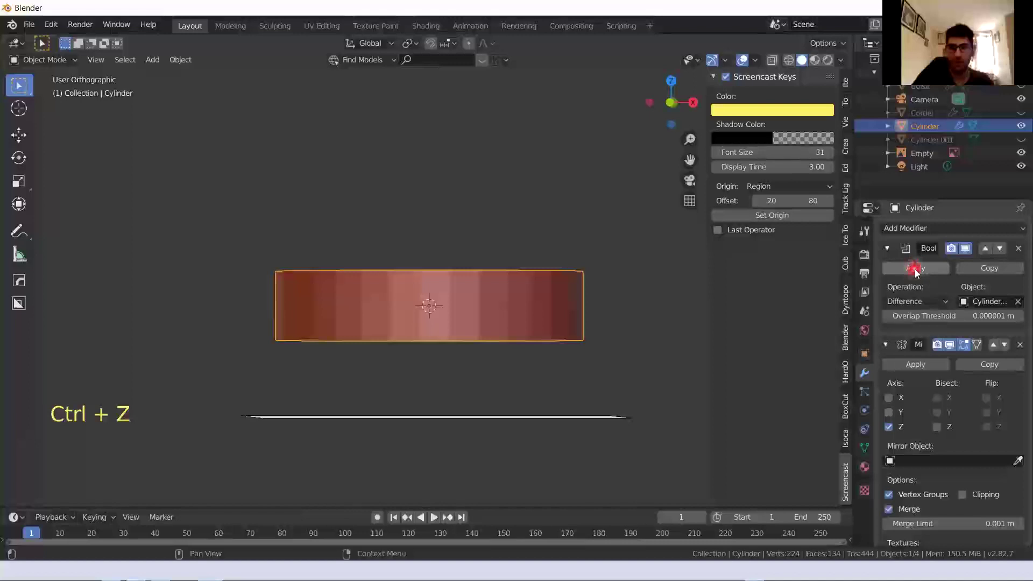
{"action": "left_click", "coordinate": [915, 272]}
{"action": "middle_click_drag", "start_coordinate": [450, 327], "coordinate": [444, 364]}
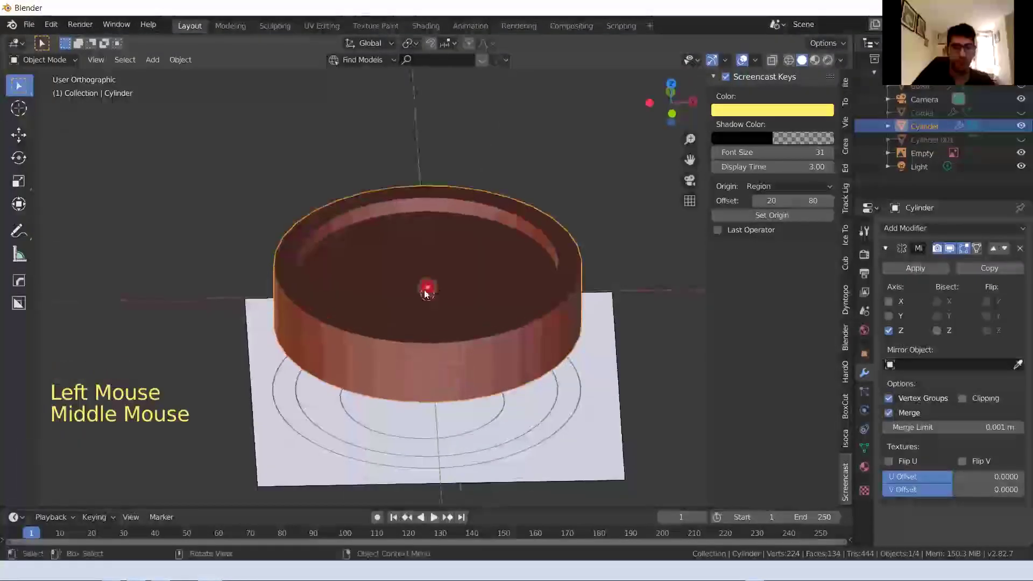
Select the recess's floor face in Edit Mode and view the disc from the front
{"action": "scroll", "coordinate": [425, 292], "scroll_direction": "up", "scroll_amount": 2}
{"action": "left_click", "coordinate": [427, 291]}
{"action": "key", "text": "Tab"}
{"action": "left_click", "coordinate": [445, 272]}
{"action": "middle_click_drag", "start_coordinate": [445, 274], "coordinate": [446, 299]}
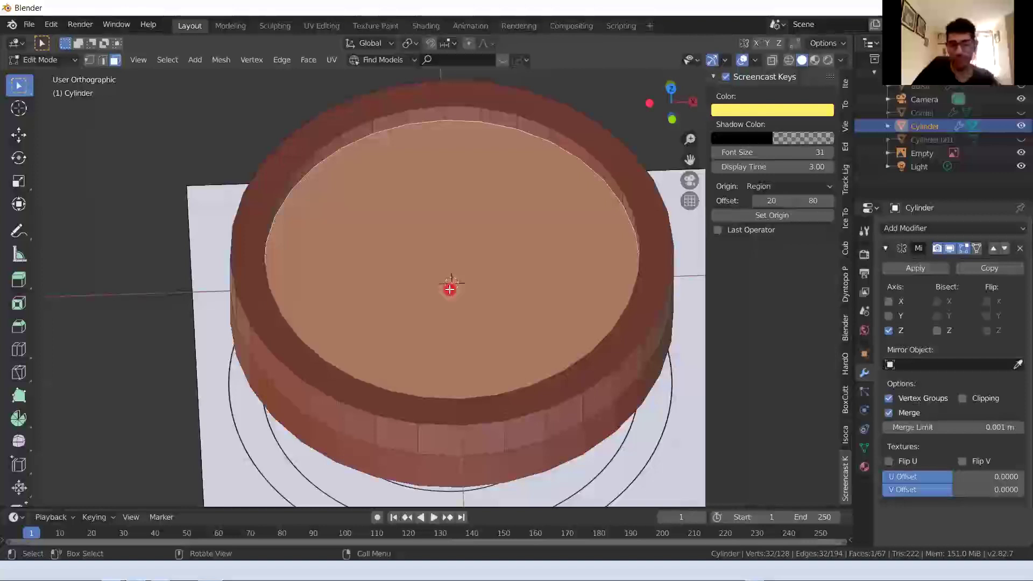
{"action": "key", "text": "KP_1"}
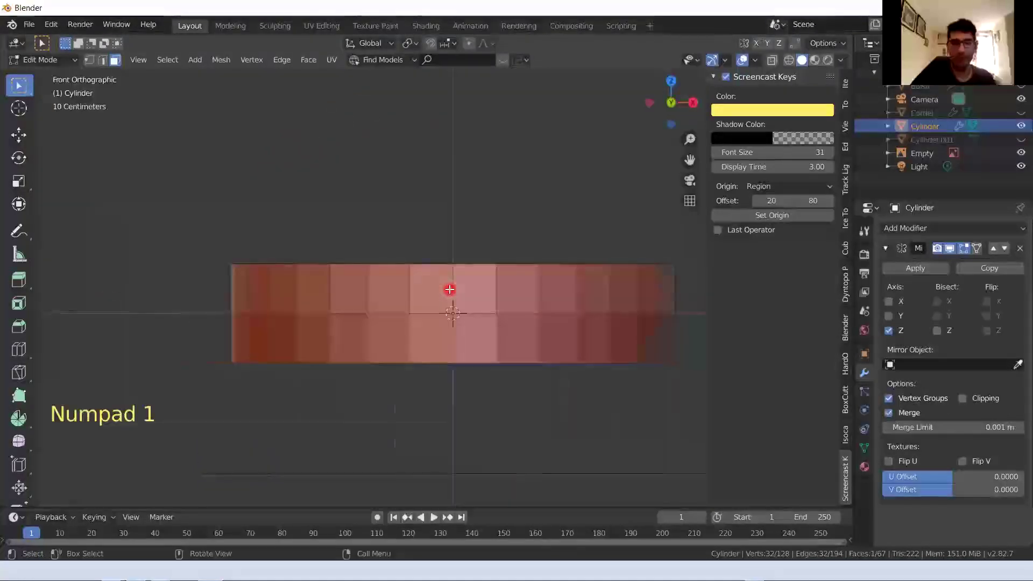
Switch to wireframe shading and view the disc from the top with the reference drawing's flame outline visible
{"action": "key", "text": "KP_3"}
{"action": "key", "text": "KP_1"}
{"action": "key", "text": "KP_7"}
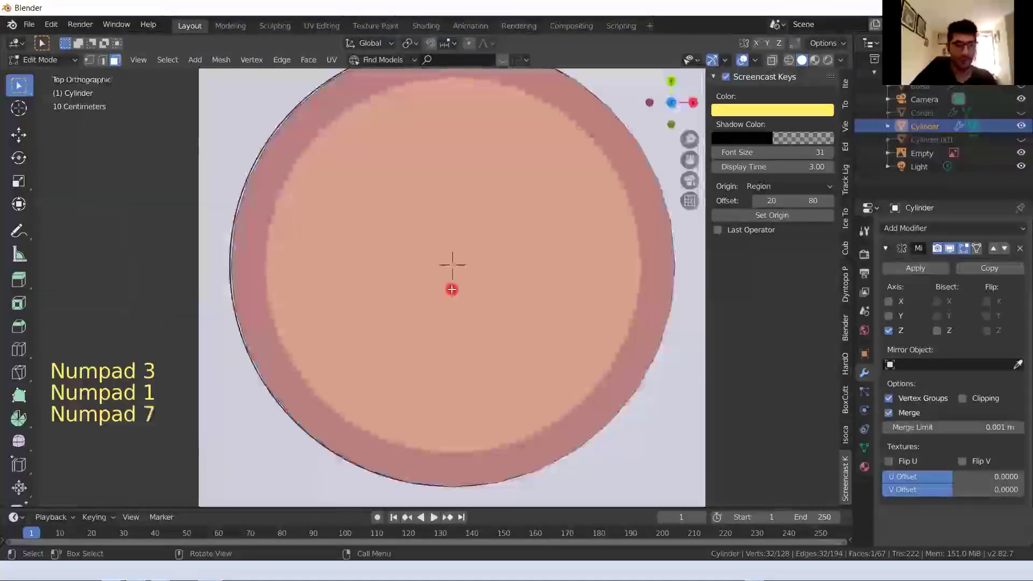
{"action": "scroll", "coordinate": [452, 289], "scroll_direction": "down", "scroll_amount": 1}
{"action": "middle_click_drag", "start_coordinate": [464, 276], "coordinate": [470, 321], "text": "shift"}
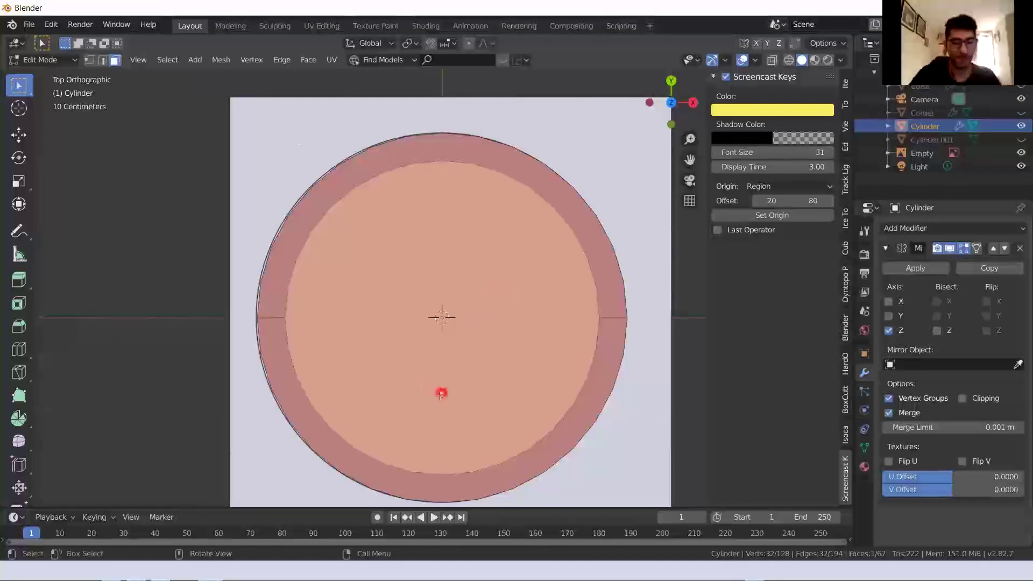
{"action": "left_click", "coordinate": [487, 318]}
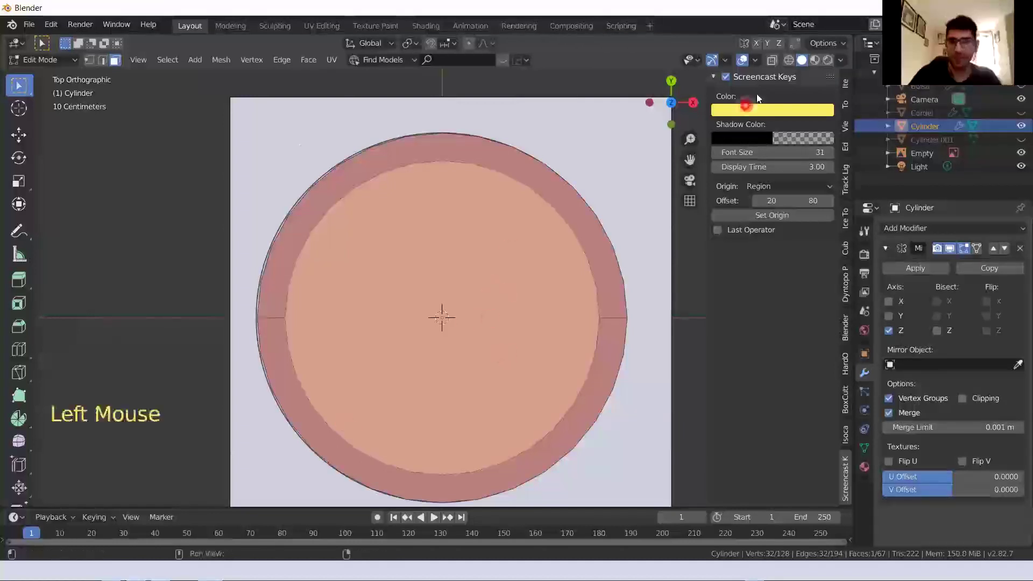
{"action": "key", "text": "z"}
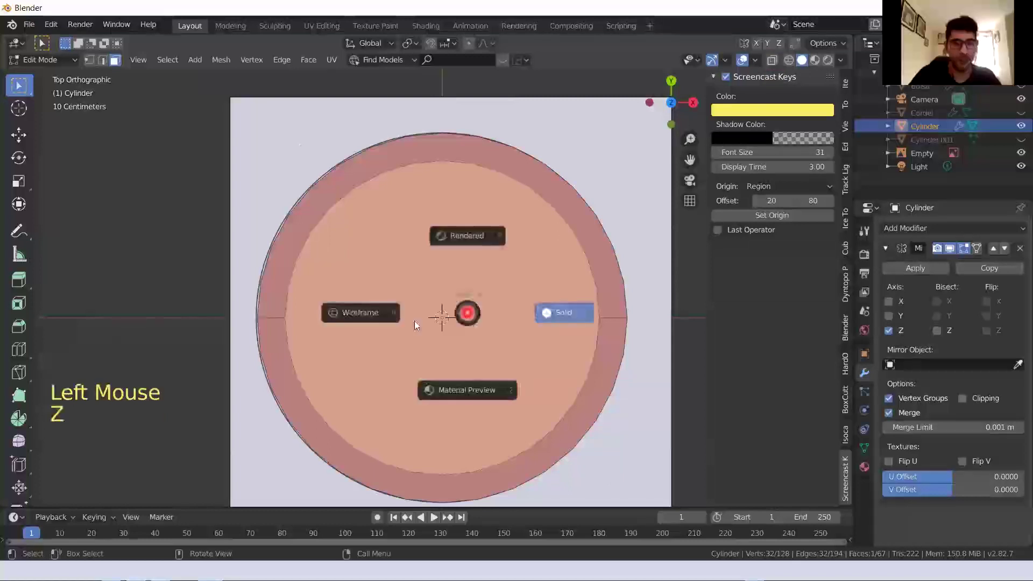
{"action": "mouse_move", "coordinate": [401, 323]}
{"action": "middle_mouse_down"}
{"action": "mouse_move", "coordinate": [417, 295]}
{"action": "mouse_move", "coordinate": [341, 418]}
{"action": "mouse_move", "coordinate": [409, 408]}
{"action": "mouse_move", "coordinate": [334, 297]}
{"action": "middle_mouse_up"}
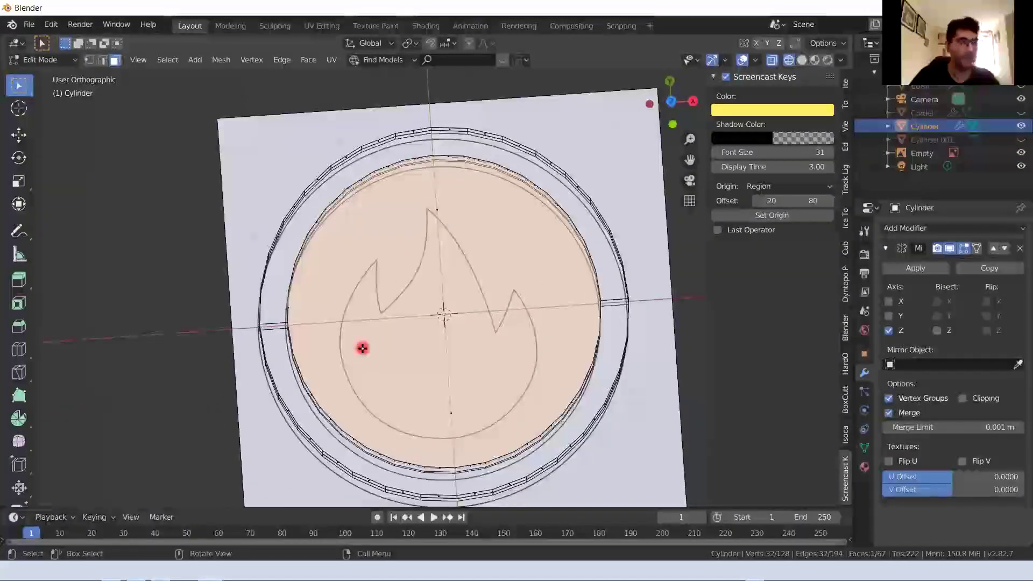
{"action": "key", "text": "Up"}
{"action": "mouse_move", "coordinate": [408, 340]}
{"action": "middle_mouse_down"}
{"action": "mouse_move", "coordinate": [396, 343]}
{"action": "mouse_move", "coordinate": [408, 341]}
{"action": "middle_mouse_up"}
{"action": "key", "text": "KP_1"}
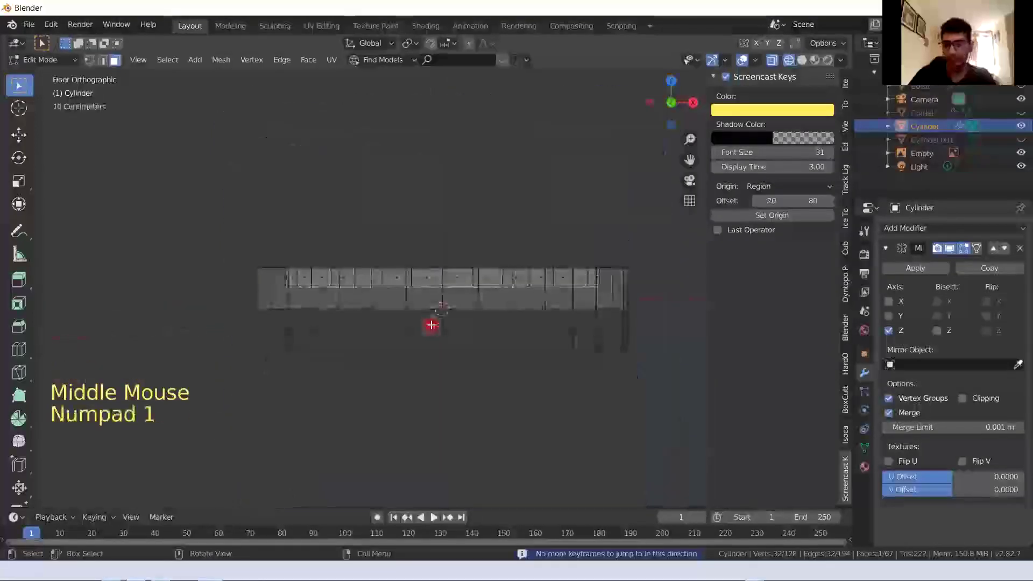
{"action": "key", "text": "KP_7"}
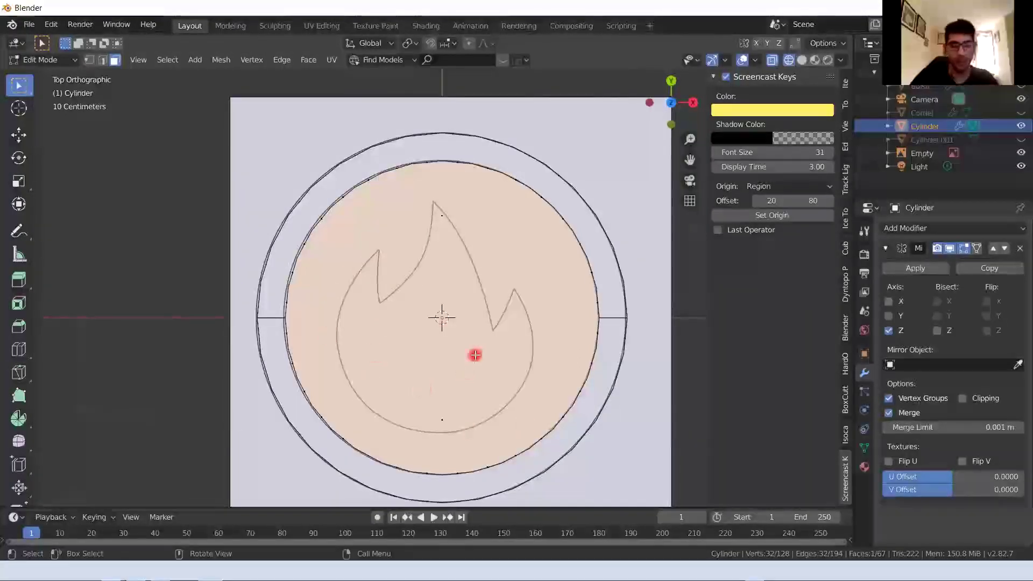
{"action": "key", "text": "k"}
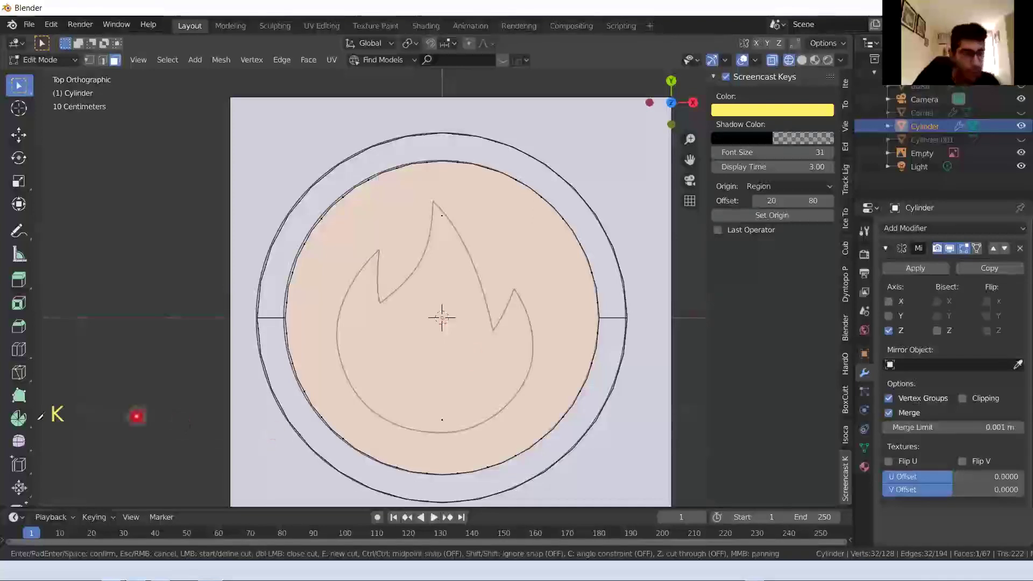
{"action": "scroll", "coordinate": [21, 345], "scroll_direction": "down", "scroll_amount": 4}
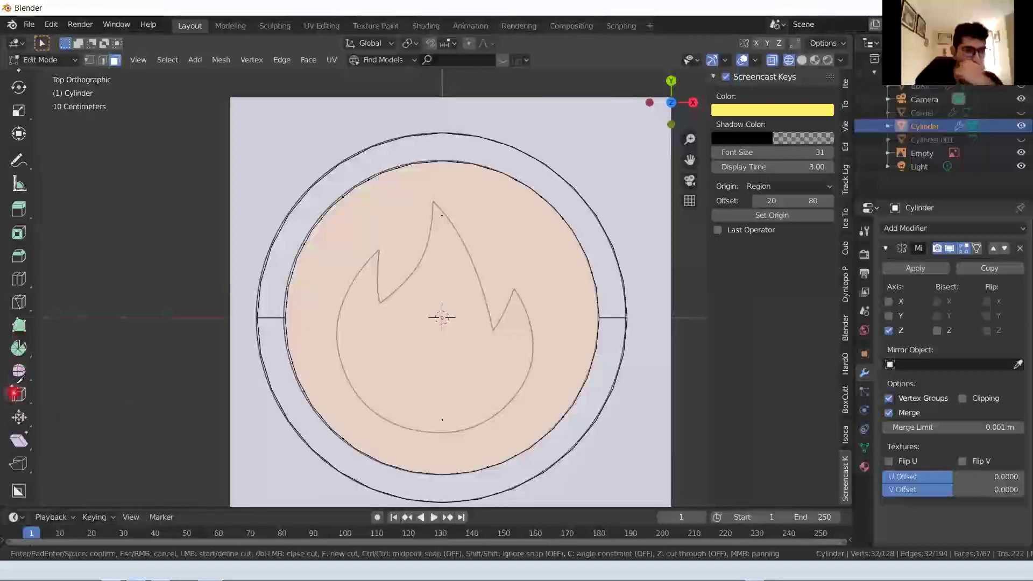
{"action": "scroll", "coordinate": [16, 376], "scroll_direction": "up", "scroll_amount": 2}
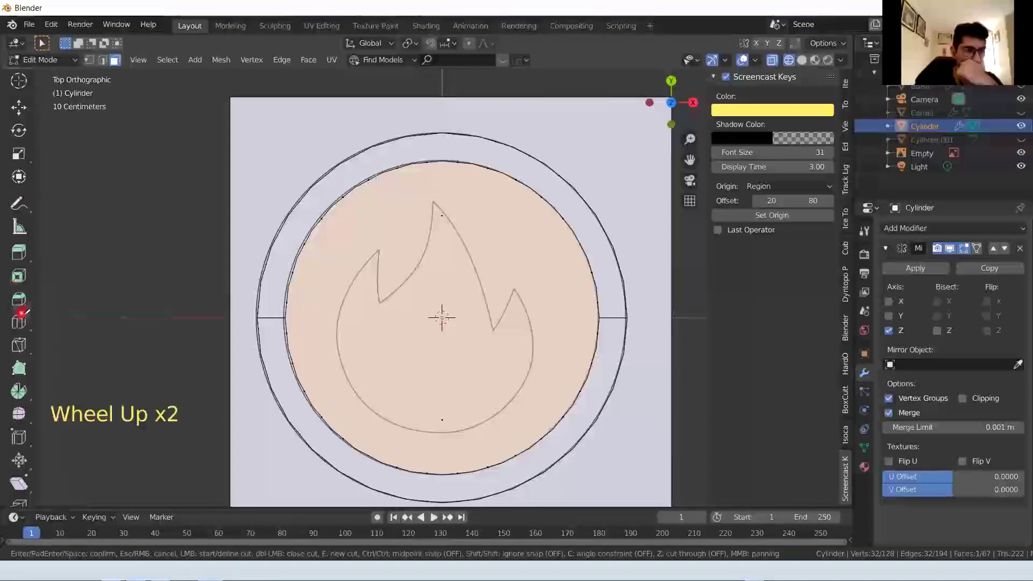
{"action": "key", "text": "Escape"}
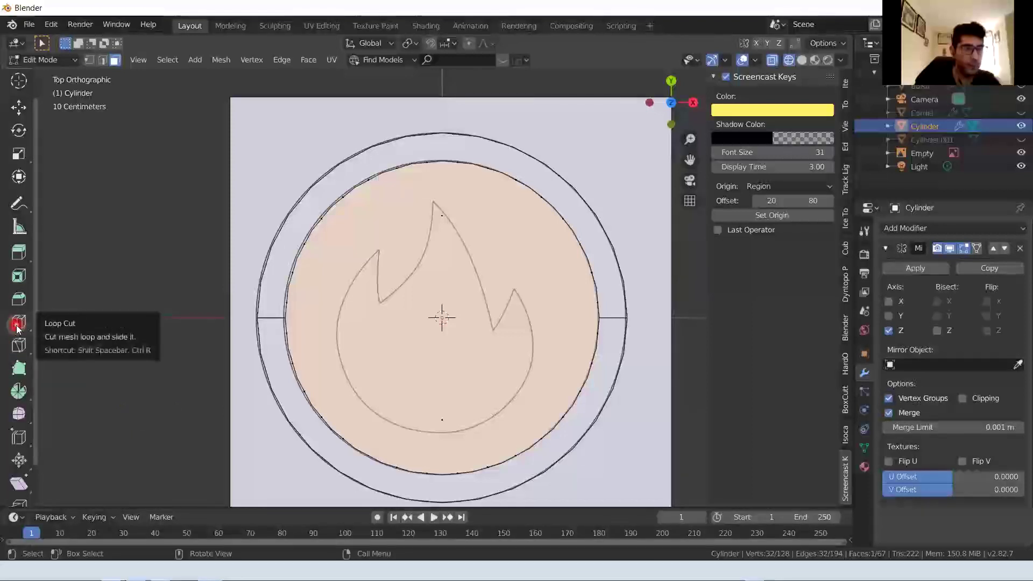
Start a Knife cut at the flame's bottom centre and trace its right side around the small tip to the inner notch
{"action": "left_click", "coordinate": [20, 349]}
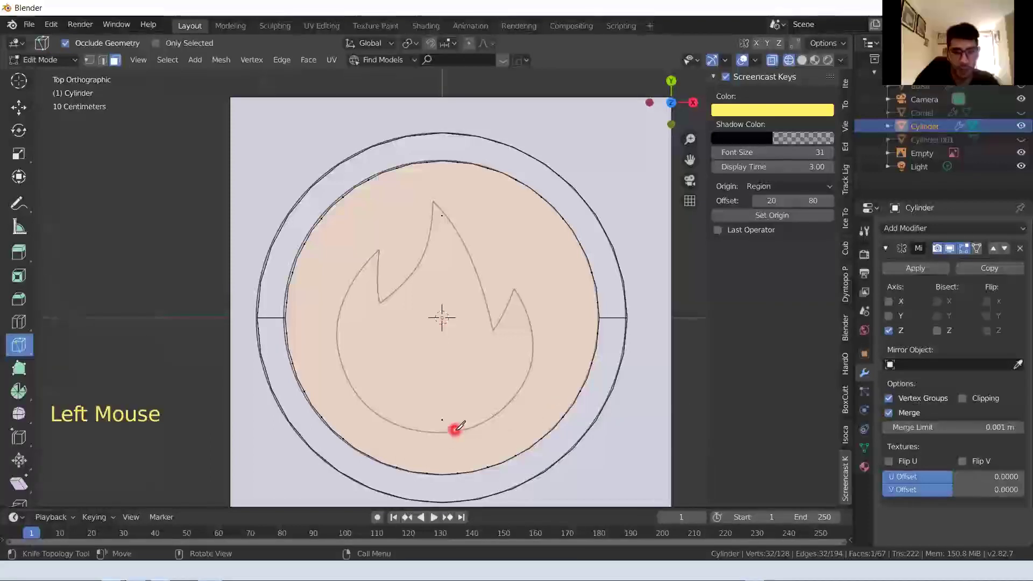
{"action": "scroll", "coordinate": [461, 425], "scroll_direction": "up", "scroll_amount": 2}
{"action": "middle_click_drag", "start_coordinate": [463, 412], "coordinate": [452, 451], "text": "shift"}
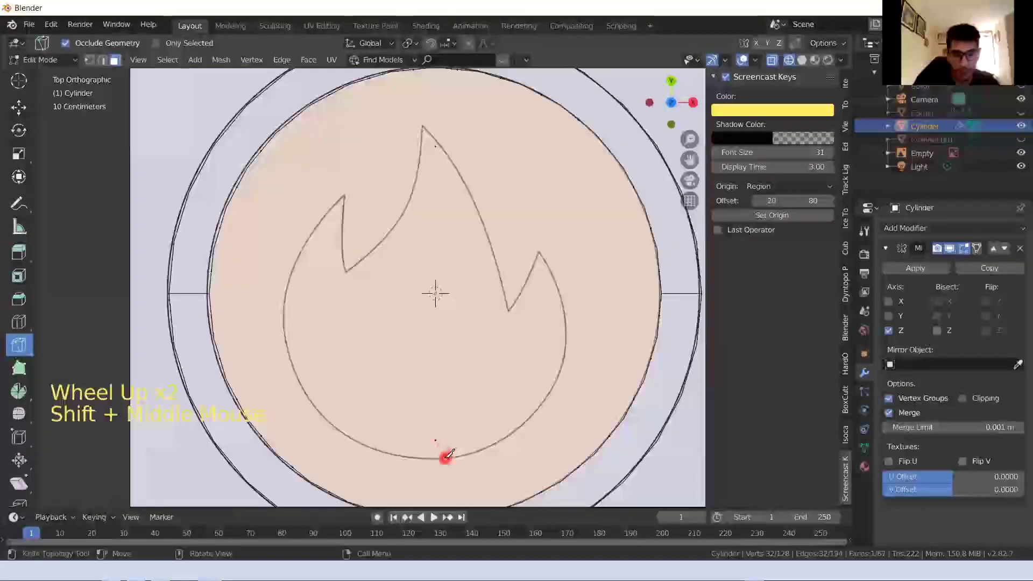
{"action": "left_click", "coordinate": [445, 458]}
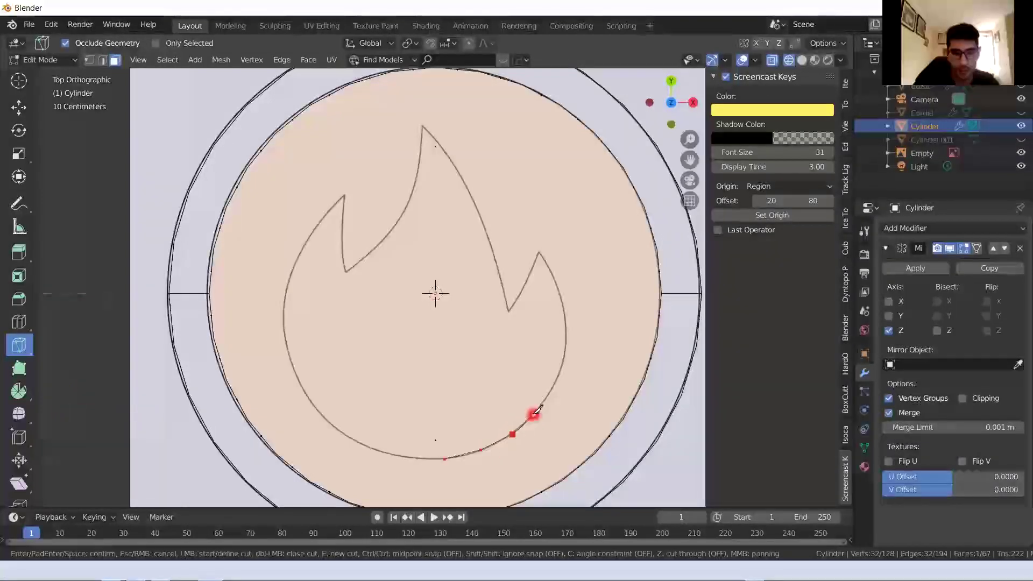
{"action": "left_click", "coordinate": [556, 380]}
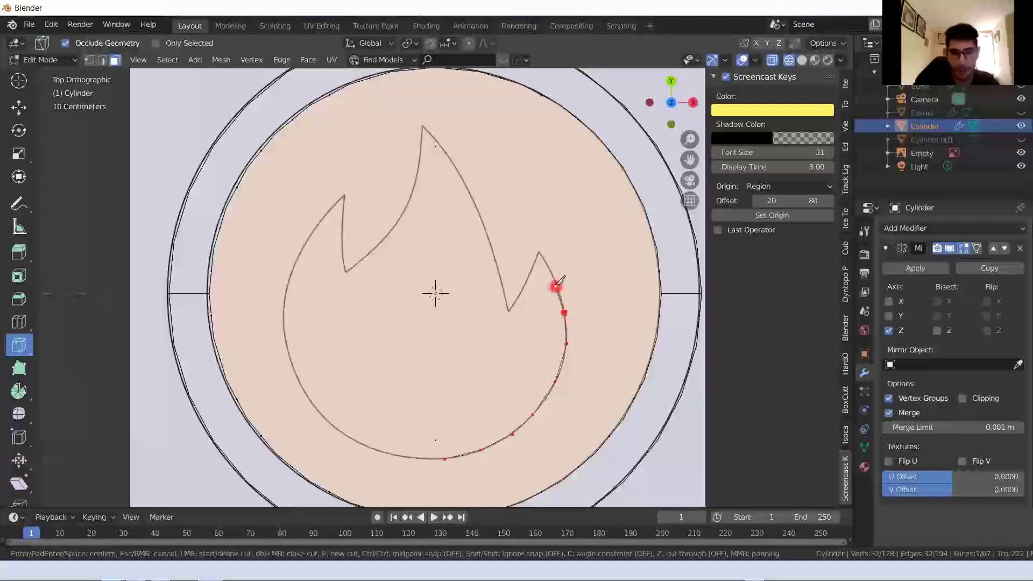
{"action": "left_click", "coordinate": [540, 253]}
{"action": "left_click", "coordinate": [507, 311]}
Continue the Knife cut from the right notch up the flame's curved edge to the central peak
{"action": "left_click", "coordinate": [498, 262]}
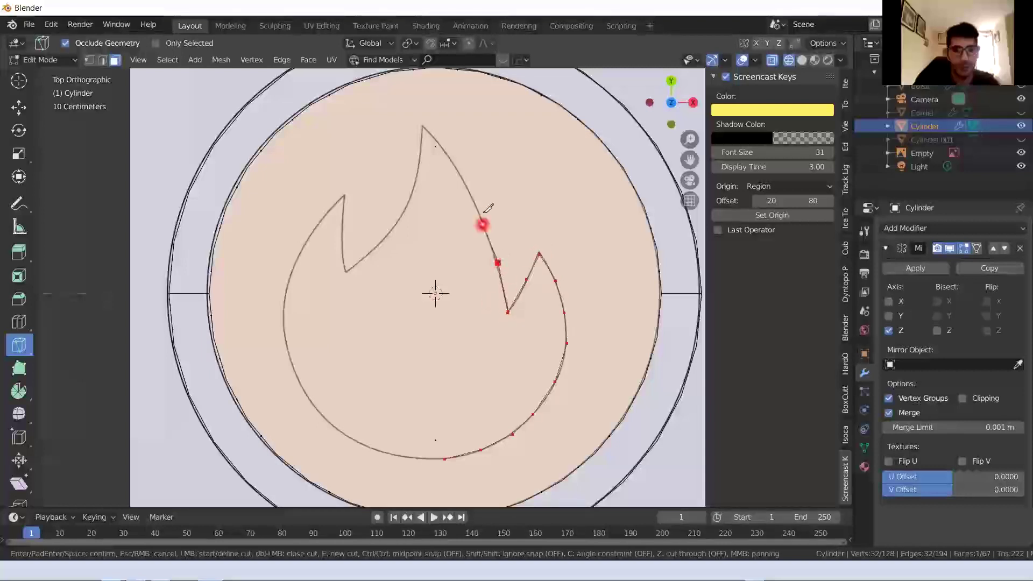
{"action": "left_click", "coordinate": [480, 214]}
{"action": "left_click", "coordinate": [462, 175]}
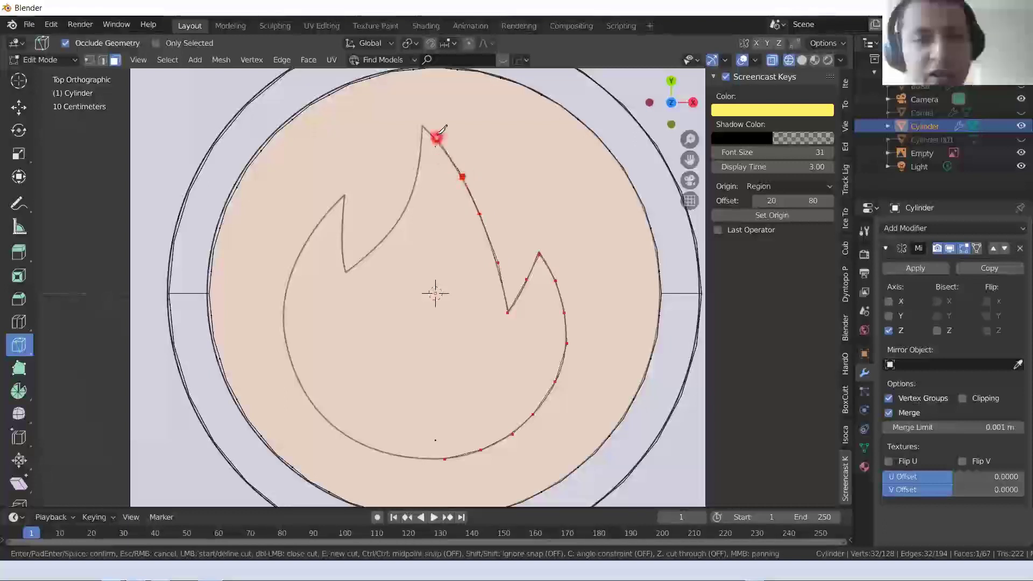
{"action": "left_click", "coordinate": [435, 136]}
{"action": "left_click", "coordinate": [422, 127]}
Trace the Knife cut down the central peak's left edge, through the left notch and up to the left tip
{"action": "left_click", "coordinate": [420, 163]}
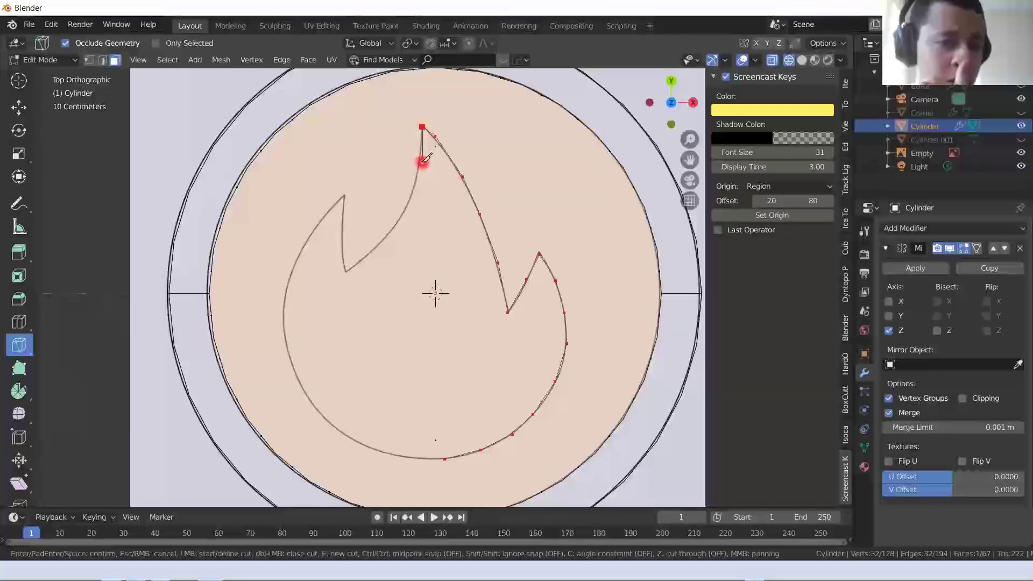
{"action": "left_click", "coordinate": [411, 197]}
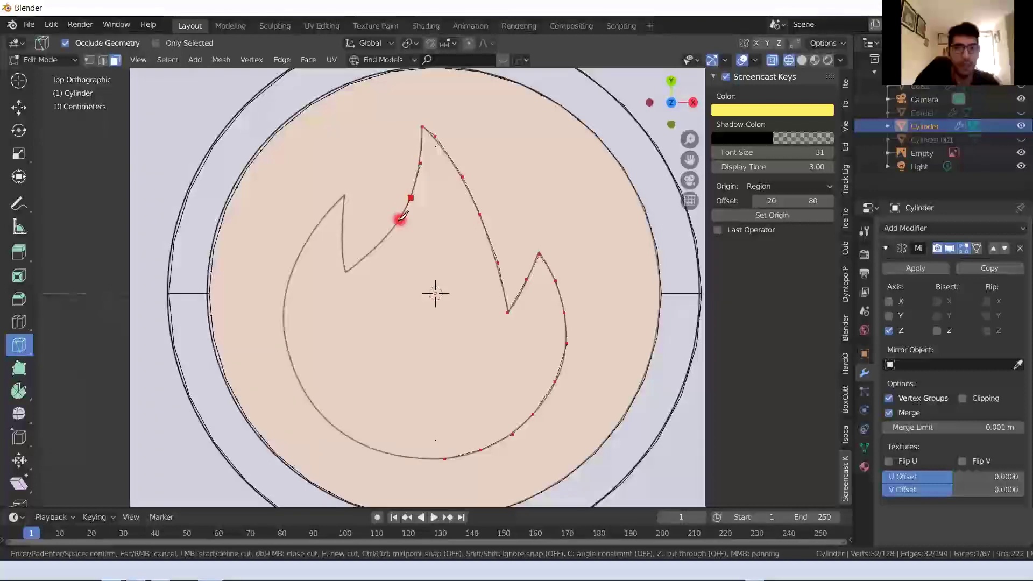
{"action": "left_click", "coordinate": [344, 244]}
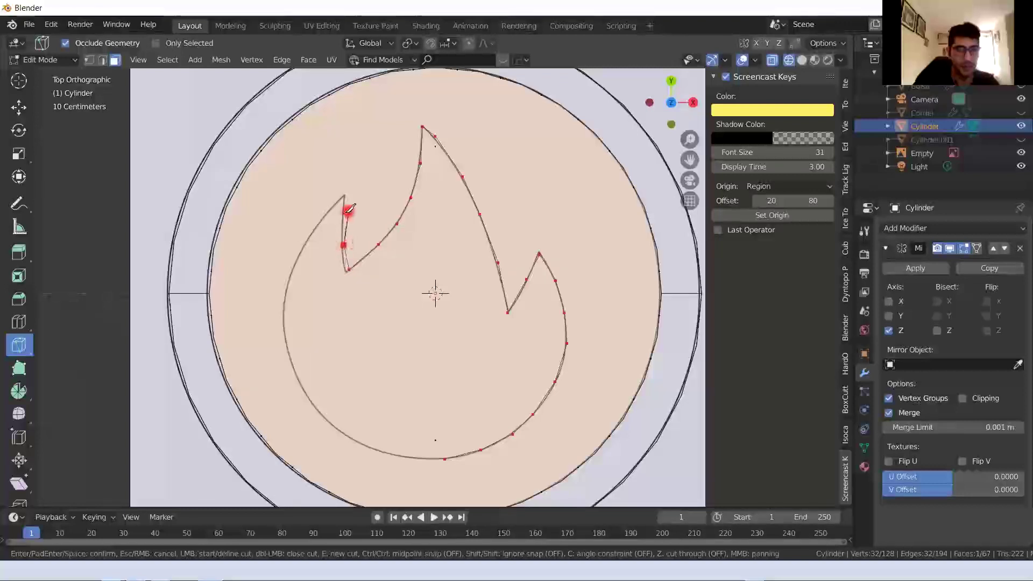
{"action": "left_click", "coordinate": [344, 197]}
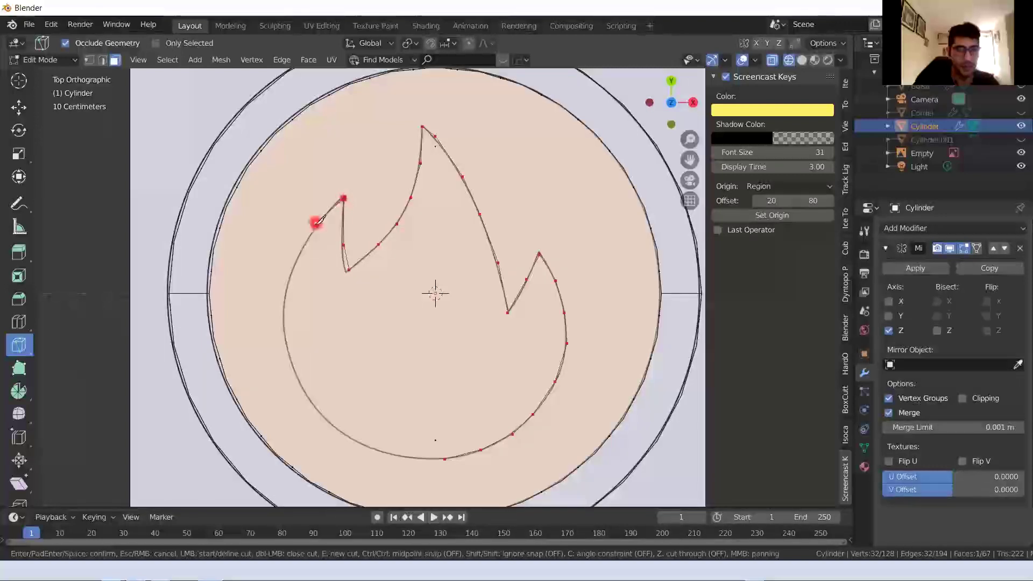
Trace the flame's outer left side back to the bottom starting point and confirm the Knife cut
{"action": "left_click", "coordinate": [315, 224]}
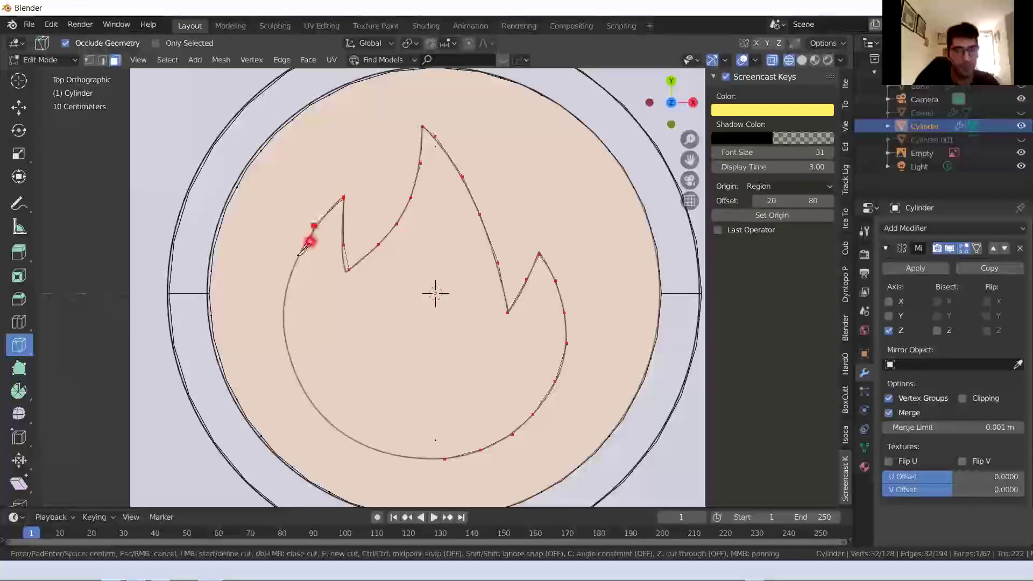
{"action": "left_click", "coordinate": [283, 300]}
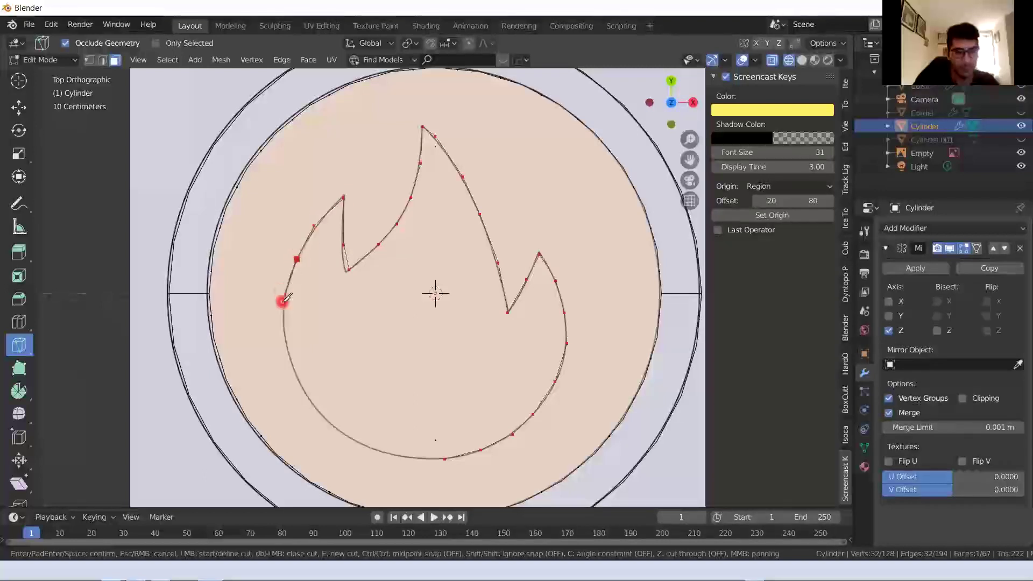
{"action": "left_click", "coordinate": [285, 343]}
{"action": "left_click", "coordinate": [299, 385]}
{"action": "left_click", "coordinate": [355, 434]}
{"action": "left_click", "coordinate": [363, 445]}
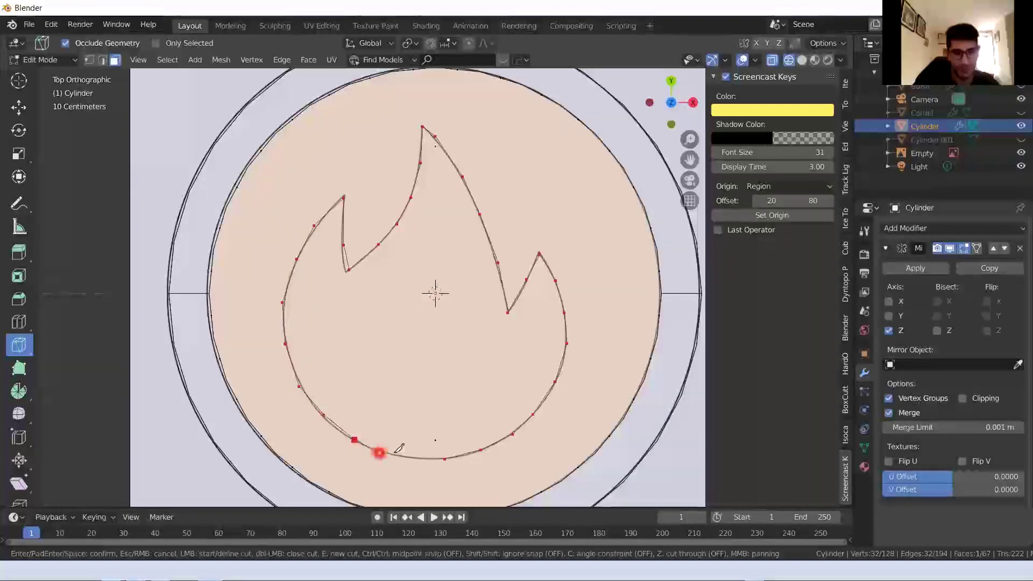
{"action": "left_click", "coordinate": [438, 457]}
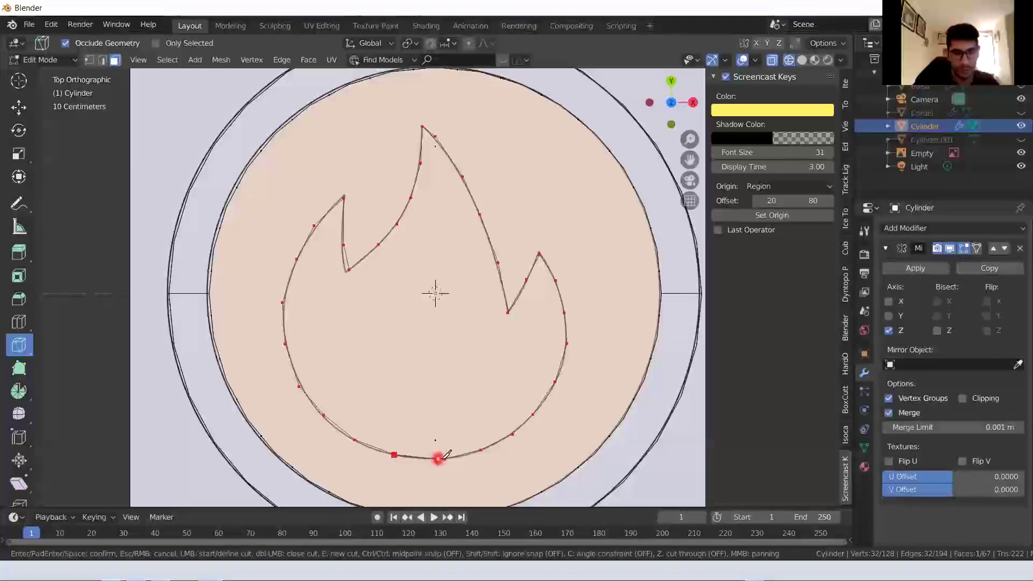
{"action": "left_click", "coordinate": [431, 430]}
{"action": "key", "text": "Return"}
Return to solid shading, leave the Knife tool and select the flame-shaped face inside the recess
{"action": "mouse_move", "coordinate": [432, 431]}
{"action": "middle_mouse_down"}
{"action": "mouse_move", "coordinate": [461, 352]}
{"action": "mouse_move", "coordinate": [431, 357]}
{"action": "mouse_move", "coordinate": [423, 300]}
{"action": "mouse_move", "coordinate": [399, 335]}
{"action": "mouse_move", "coordinate": [419, 330]}
{"action": "mouse_move", "coordinate": [401, 313]}
{"action": "middle_mouse_up"}
{"action": "scroll", "coordinate": [454, 330], "scroll_direction": "down", "scroll_amount": 4}
{"action": "key", "text": "z"}
{"action": "left_click", "coordinate": [534, 362]}
{"action": "middle_click", "coordinate": [385, 344]}
{"action": "scroll", "coordinate": [421, 331], "scroll_direction": "up", "scroll_amount": 2}
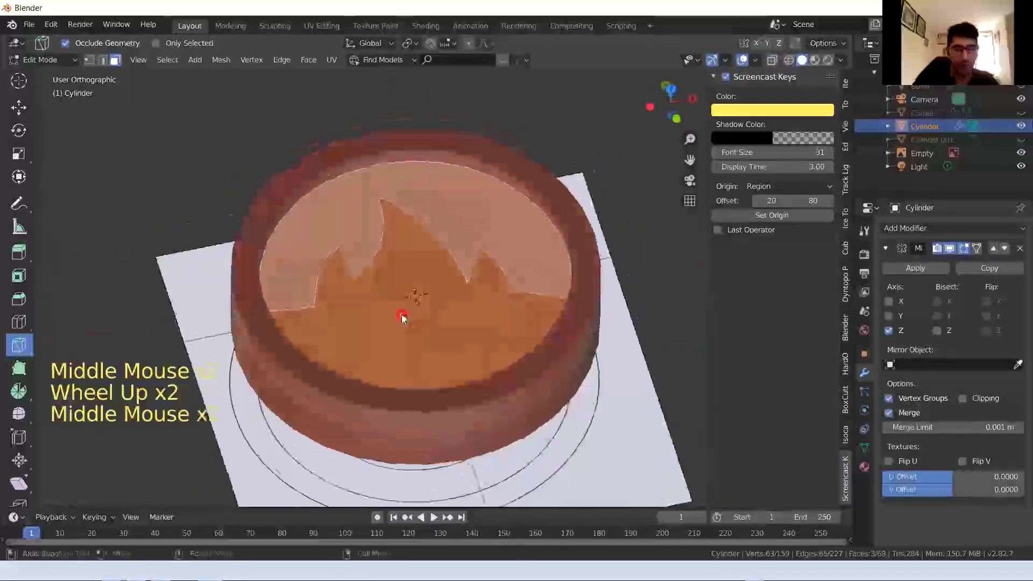
{"action": "key", "text": "Tab"}
{"action": "key", "text": "Tab"}
{"action": "left_click", "coordinate": [410, 304]}
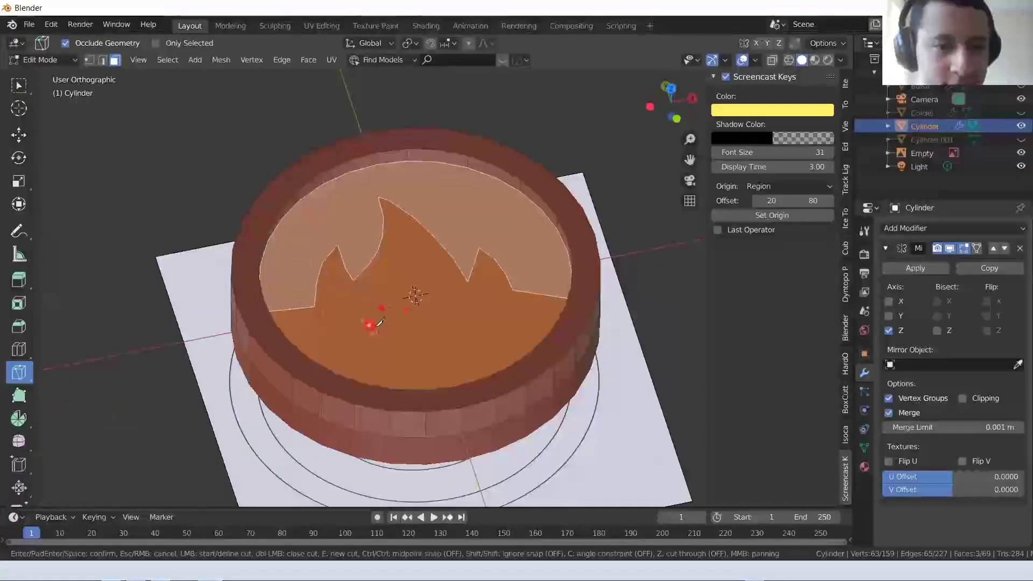
{"action": "right_click", "coordinate": [374, 325]}
{"action": "left_click", "coordinate": [19, 85]}
{"action": "double_click", "coordinate": [381, 316]}
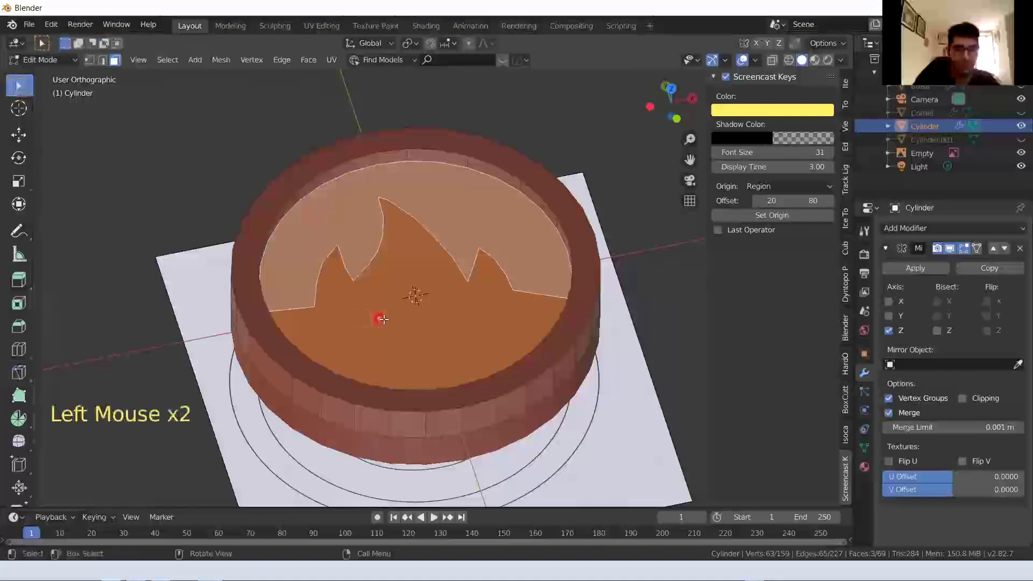
Extrude the flame face about 0.374 m up from the recess floor and scale its top face to 0.847
{"action": "middle_click_drag", "start_coordinate": [358, 335], "coordinate": [346, 289]}
{"action": "key", "text": "e"}
{"action": "left_click", "coordinate": [371, 288]}
{"action": "key", "text": "s"}
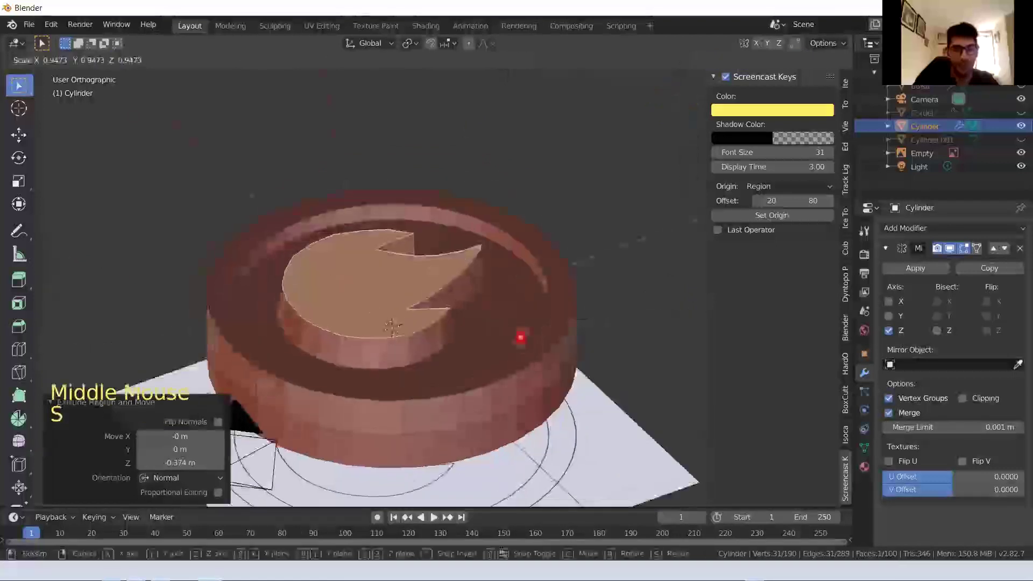
{"action": "left_click", "coordinate": [505, 334]}
Check the extruded flame from a wider angle, return to Object Mode and deselect the coin
{"action": "middle_click_drag", "start_coordinate": [473, 305], "coordinate": [434, 357]}
{"action": "scroll", "coordinate": [460, 355], "scroll_direction": "down", "scroll_amount": 4}
{"action": "scroll", "coordinate": [381, 341], "scroll_direction": "down", "scroll_amount": 4}
{"action": "scroll", "coordinate": [388, 340], "scroll_direction": "up", "scroll_amount": 3}
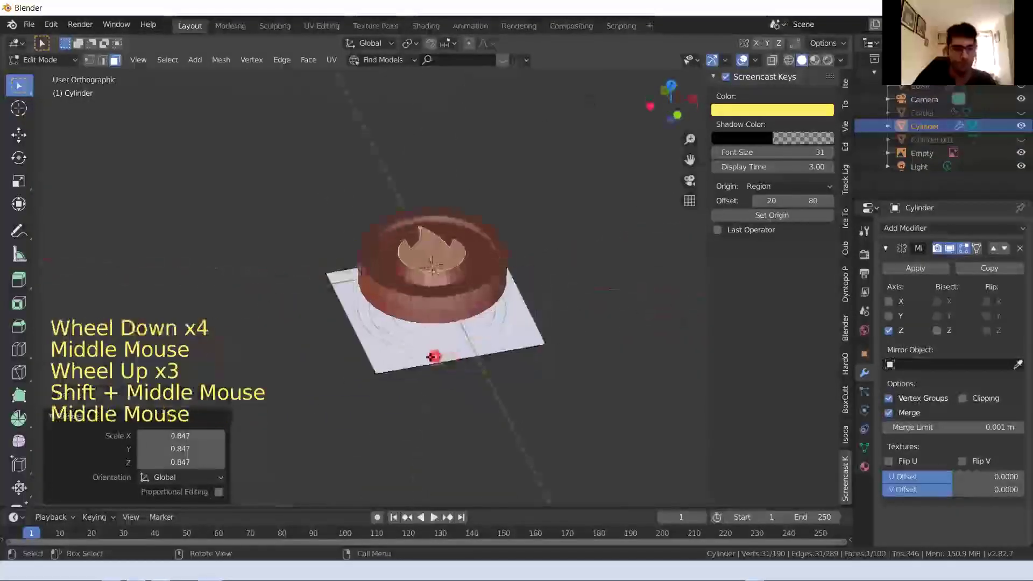
{"action": "key", "text": "Tab"}
{"action": "left_click", "coordinate": [326, 402]}
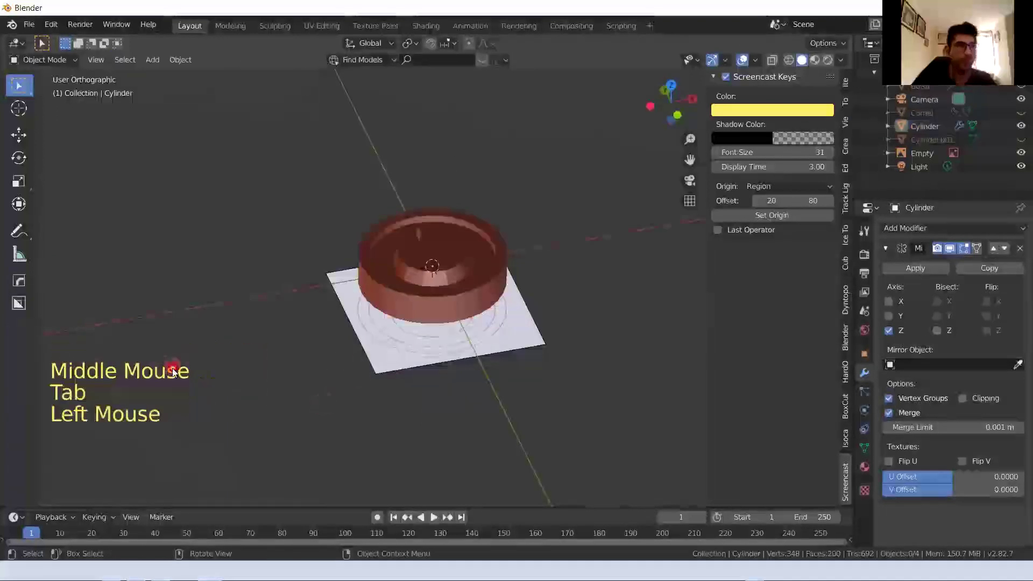
Import Moneda.svg as Scalable Vector Graphics from the folder USM Games\Talleres\Blender\Blender Parte 2
{"action": "left_click", "coordinate": [34, 27]}
{"action": "left_click", "coordinate": [83, 208]}
{"action": "mouse_move", "coordinate": [69, 205]}
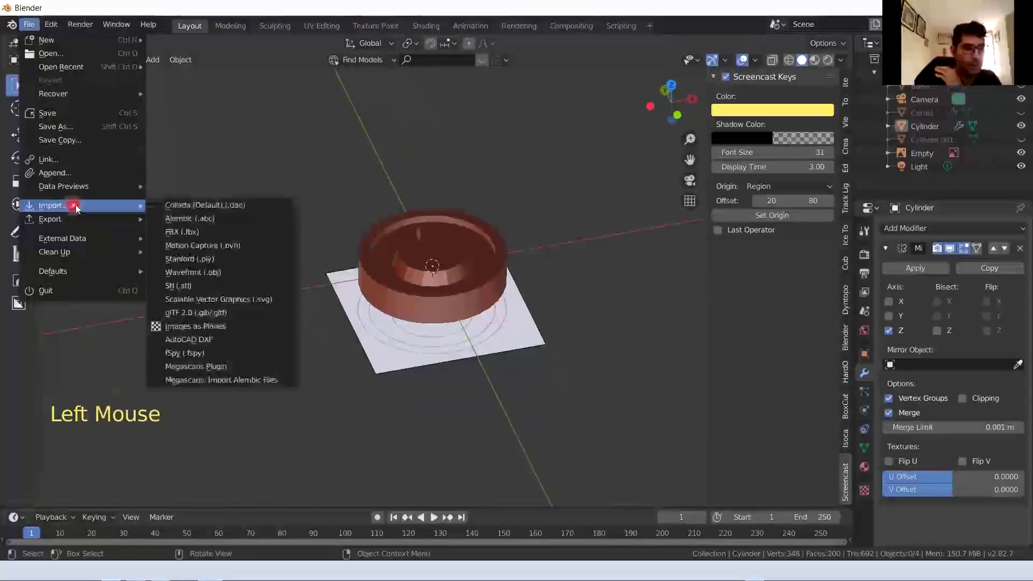
{"action": "left_click", "coordinate": [230, 300]}
{"action": "left_click", "coordinate": [579, 231]}
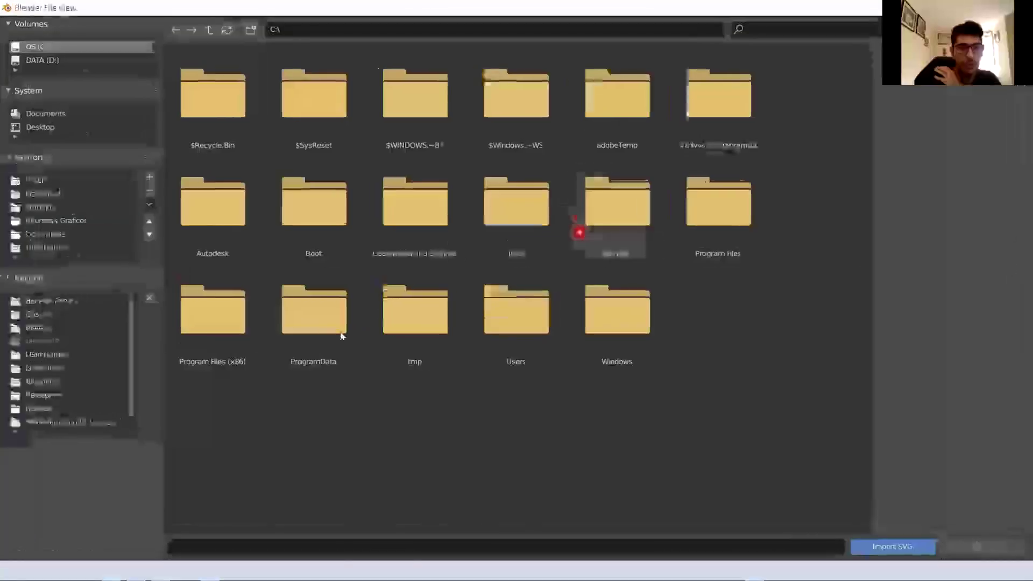
{"action": "left_click", "coordinate": [54, 247]}
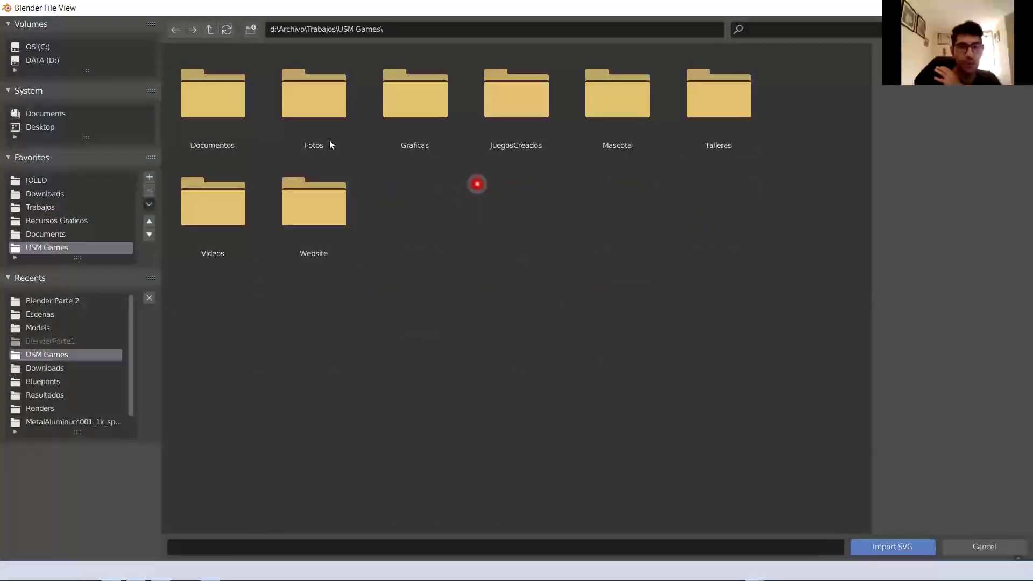
{"action": "left_click", "coordinate": [718, 141]}
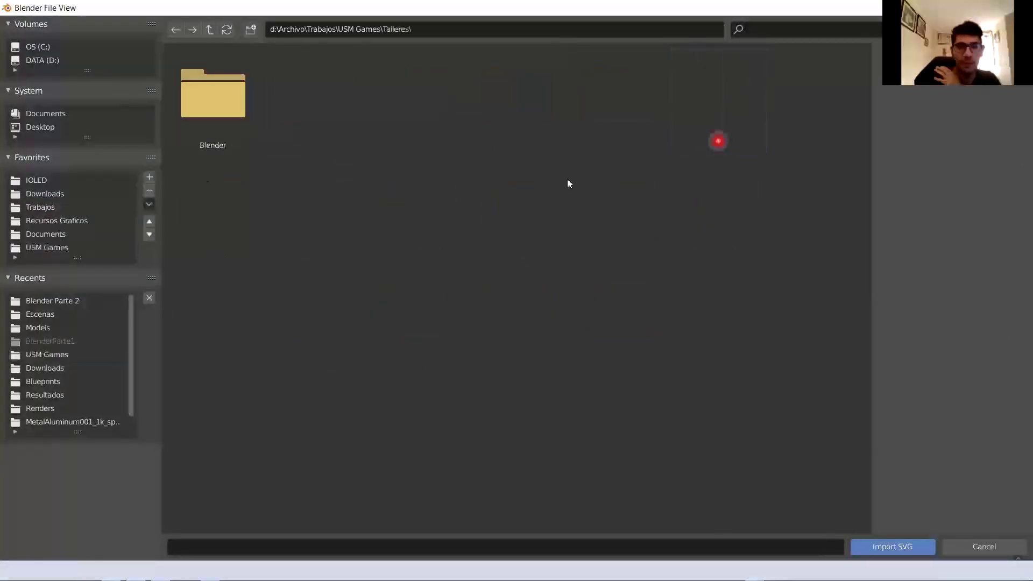
{"action": "double_click", "coordinate": [218, 130]}
{"action": "double_click", "coordinate": [217, 134]}
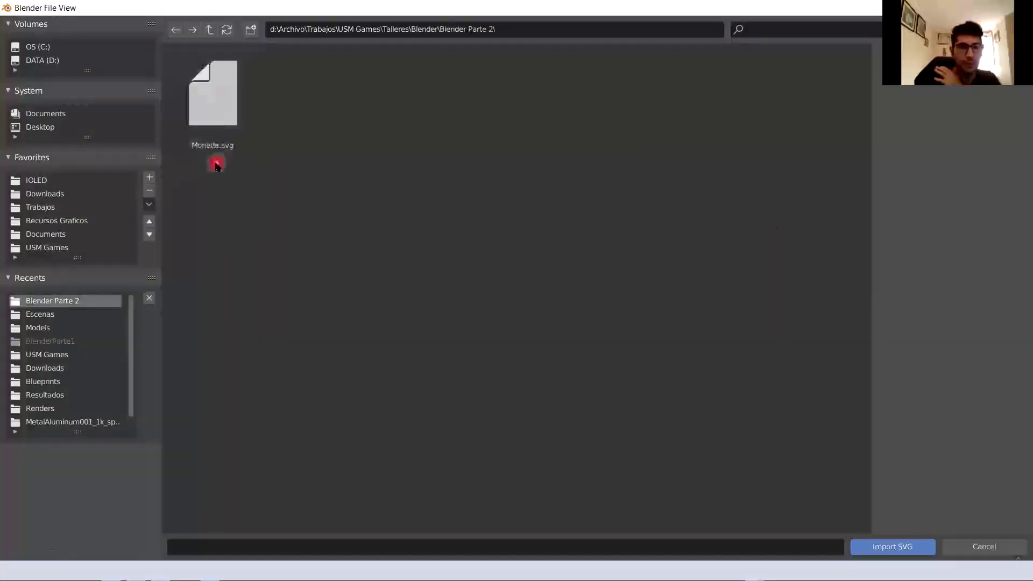
{"action": "left_click", "coordinate": [217, 144]}
{"action": "left_click", "coordinate": [877, 546]}
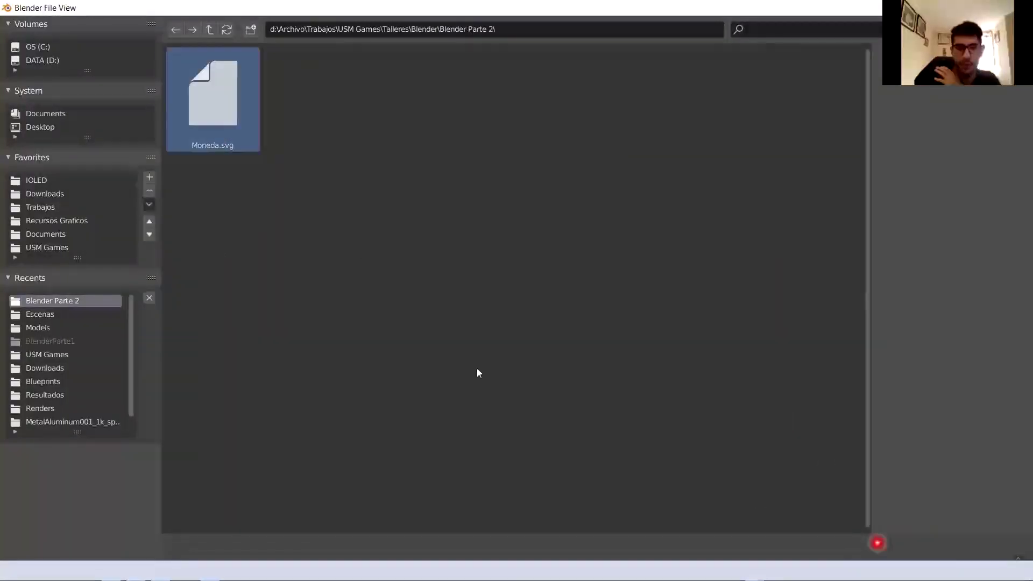
Locate the imported Moneda.svg collection and hide the coin, the camera and the reference drawing
{"action": "middle_click_drag", "start_coordinate": [477, 372], "coordinate": [462, 373]}
{"action": "scroll", "coordinate": [935, 165], "scroll_direction": "down", "scroll_amount": 7}
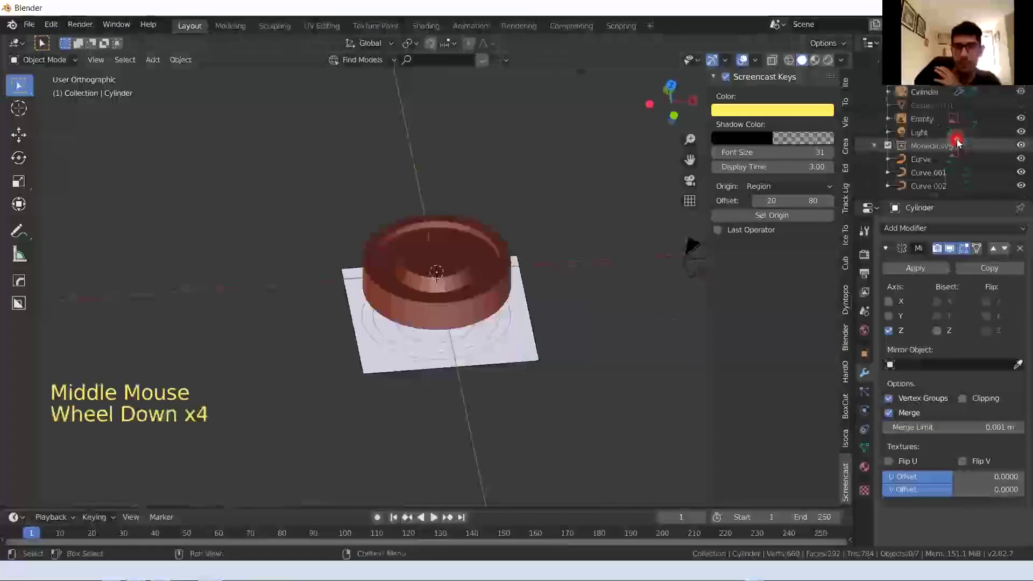
{"action": "middle_click_drag", "start_coordinate": [750, 251], "coordinate": [770, 291]}
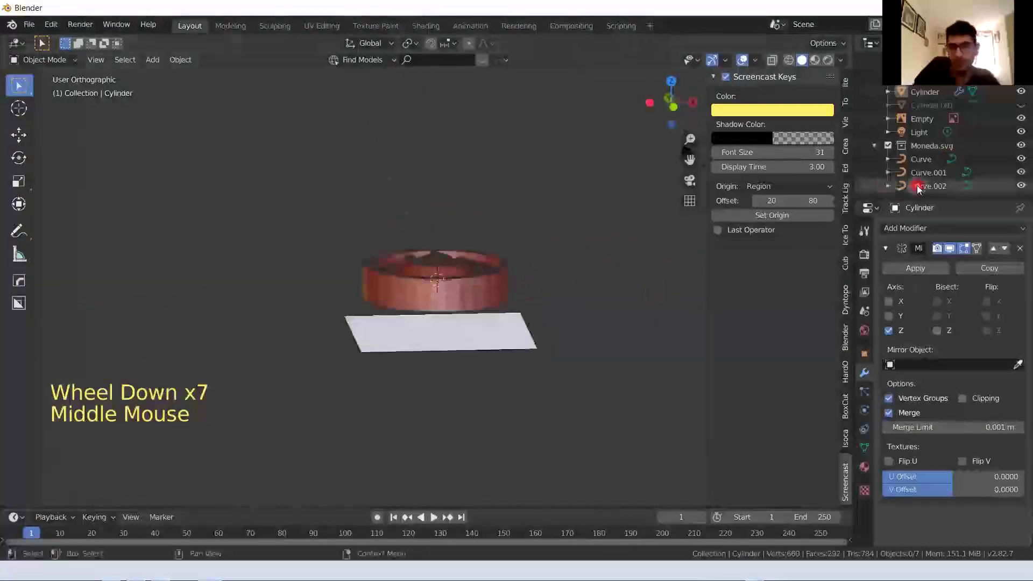
{"action": "left_click", "coordinate": [918, 146]}
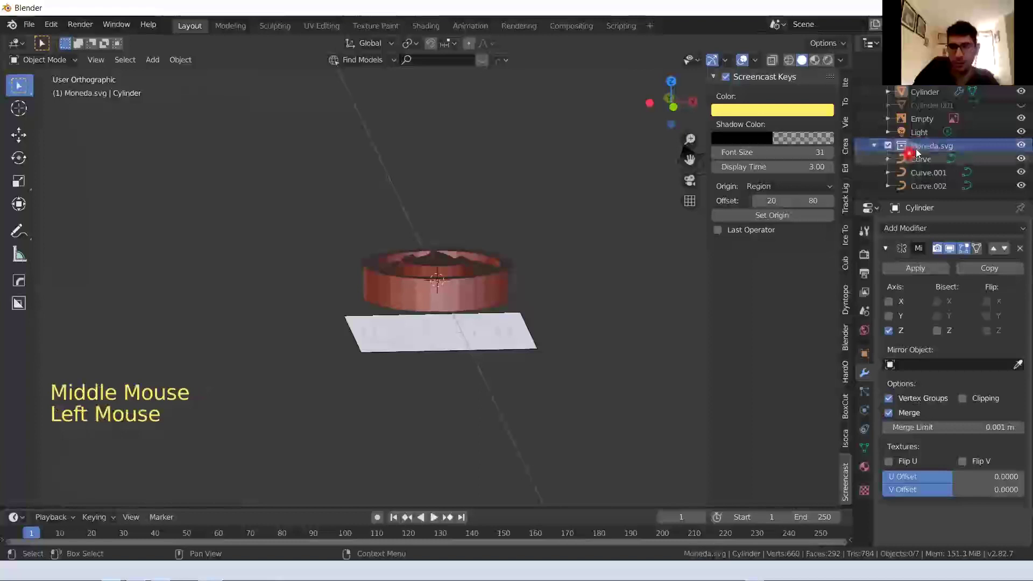
{"action": "right_click", "coordinate": [916, 149]}
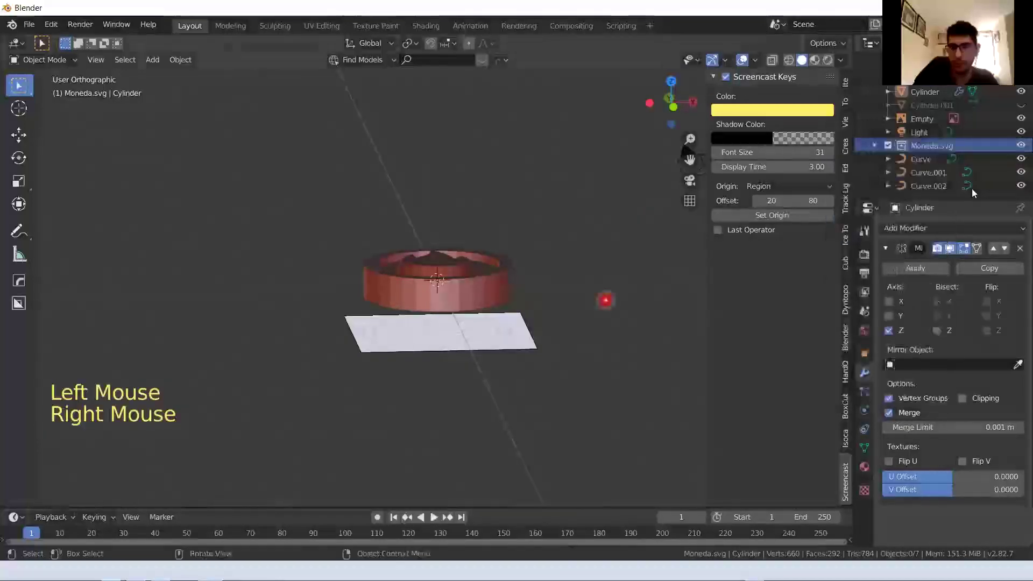
{"action": "scroll", "coordinate": [971, 180], "scroll_direction": "up", "scroll_amount": 3}
{"action": "left_click", "coordinate": [1021, 126]}
{"action": "left_click", "coordinate": [1021, 99]}
{"action": "left_click", "coordinate": [1021, 87]}
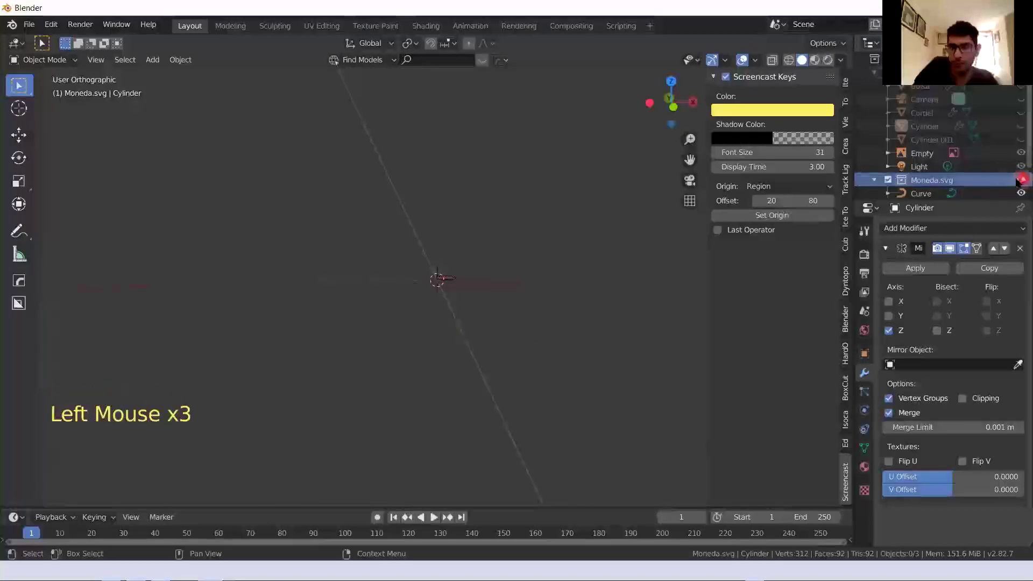
Select all the imported curves, scale them by 9.819 and move them over the world origin
{"action": "scroll", "coordinate": [448, 289], "scroll_direction": "down", "scroll_amount": 4}
{"action": "scroll", "coordinate": [438, 302], "scroll_direction": "up", "scroll_amount": 5}
{"action": "middle_click_drag", "start_coordinate": [447, 290], "coordinate": [484, 270]}
{"action": "key", "text": "a"}
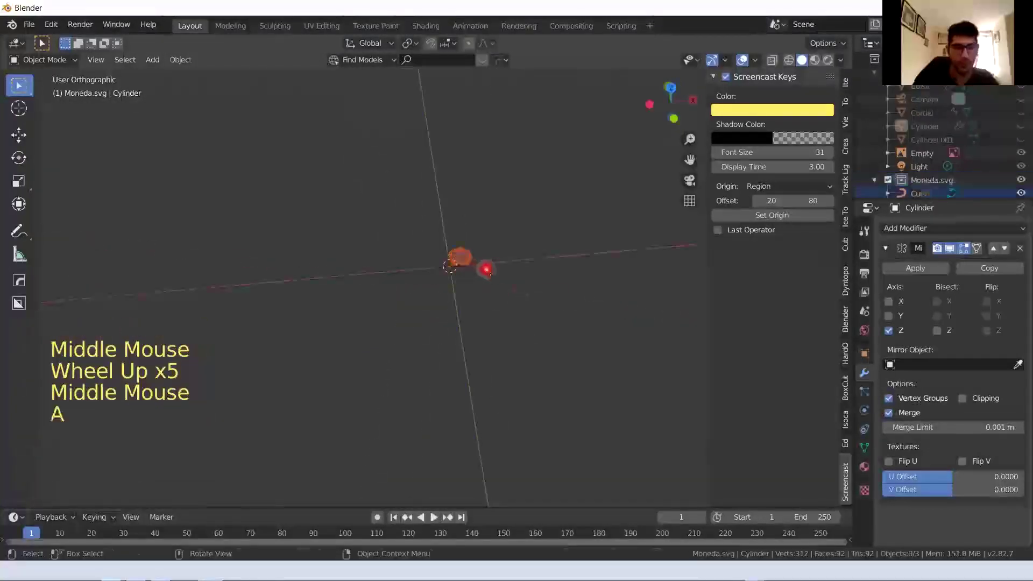
{"action": "key", "text": "s"}
{"action": "left_click", "coordinate": [161, 303]}
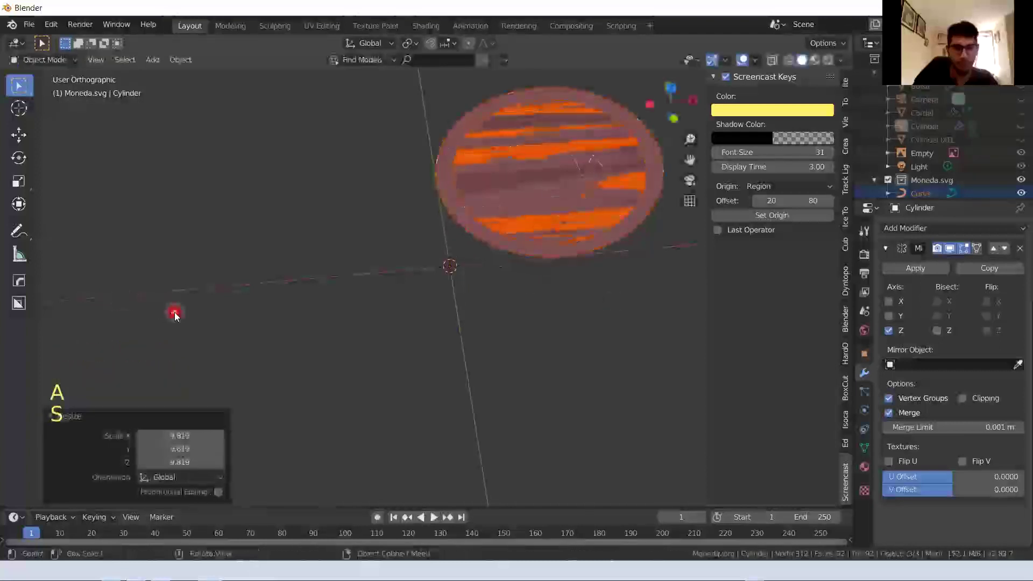
{"action": "key", "text": "g"}
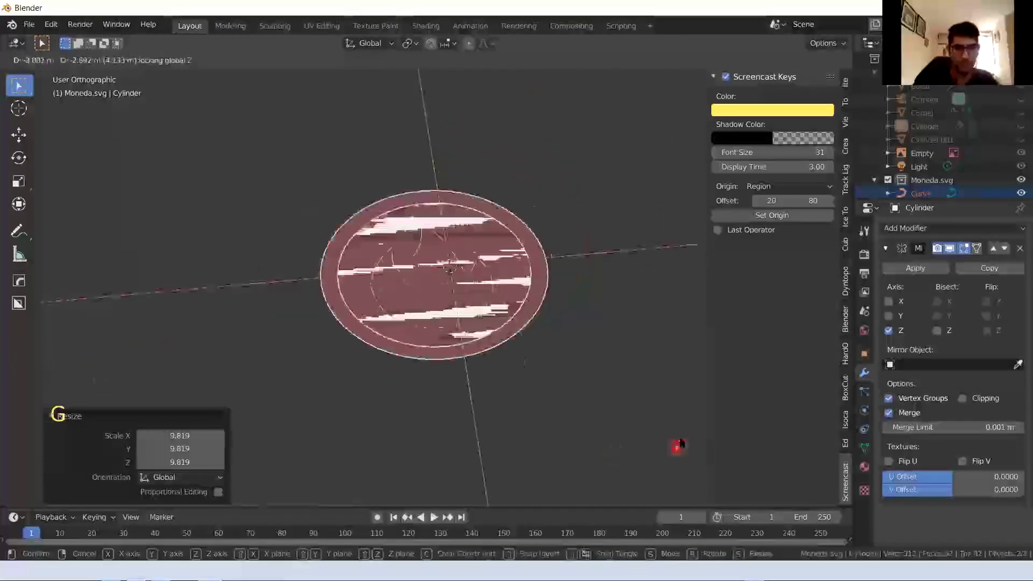
{"action": "left_click", "coordinate": [680, 441]}
{"action": "middle_click_drag", "start_coordinate": [549, 384], "coordinate": [413, 405]}
{"action": "left_click", "coordinate": [455, 409]}
{"action": "scroll", "coordinate": [413, 394], "scroll_direction": "up", "scroll_amount": 3}
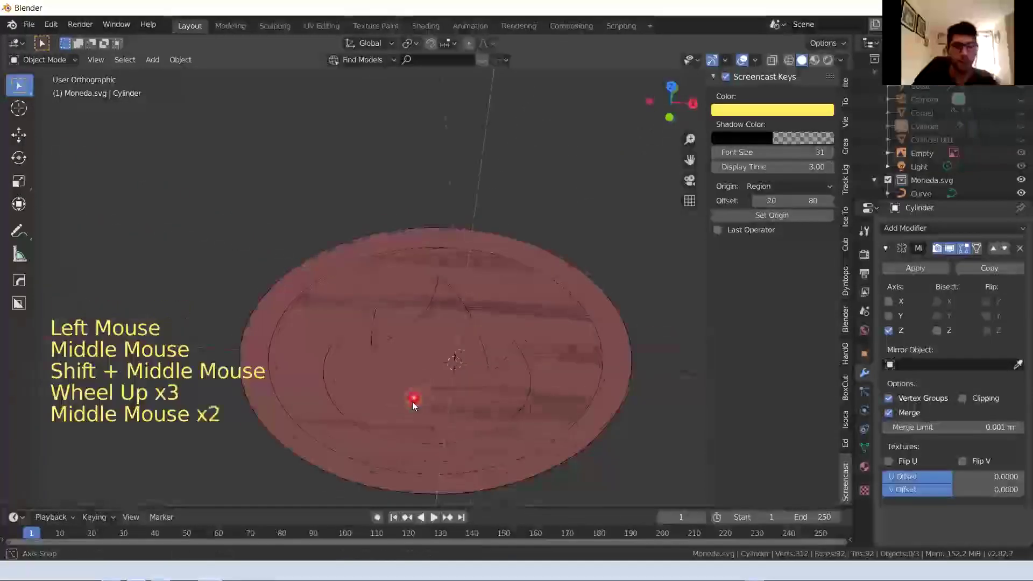
Try moving a control point of the outer circle 0.833 m up along Z and rescaling it in Edit Mode
{"action": "left_click", "coordinate": [309, 383]}
{"action": "key", "text": "Tab"}
{"action": "key", "text": "Tab"}
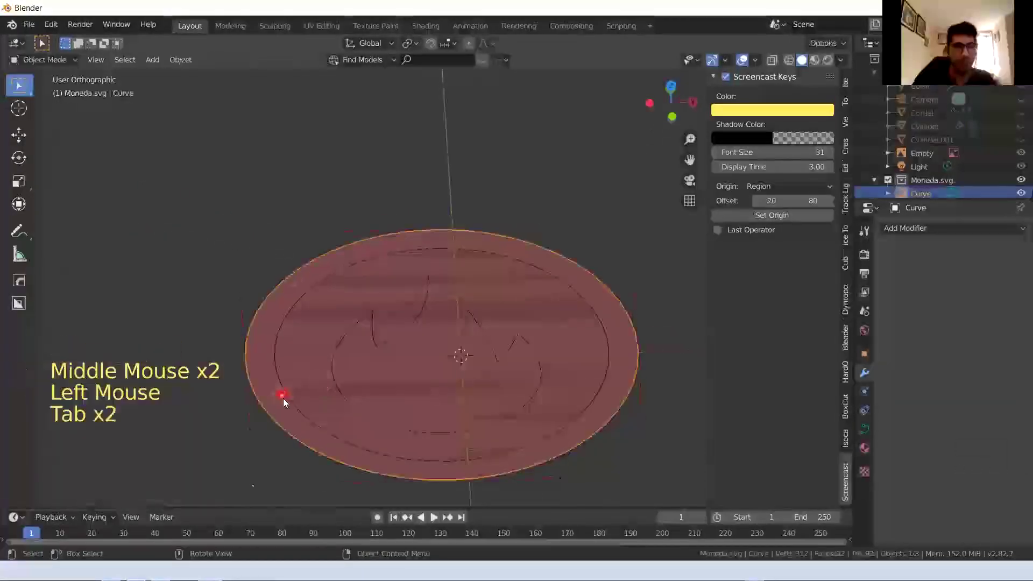
{"action": "key", "text": "Tab"}
{"action": "left_click", "coordinate": [254, 365]}
{"action": "middle_click_drag", "start_coordinate": [255, 367], "coordinate": [307, 268]}
{"action": "key", "text": "g"}
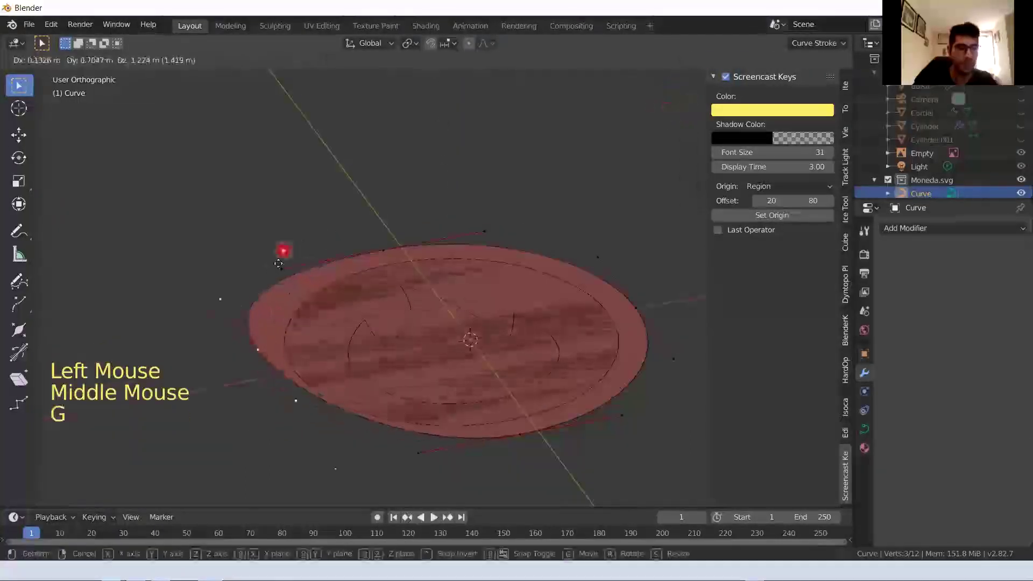
{"action": "key", "text": "z"}
{"action": "left_click", "coordinate": [267, 299]}
{"action": "key", "text": "s"}
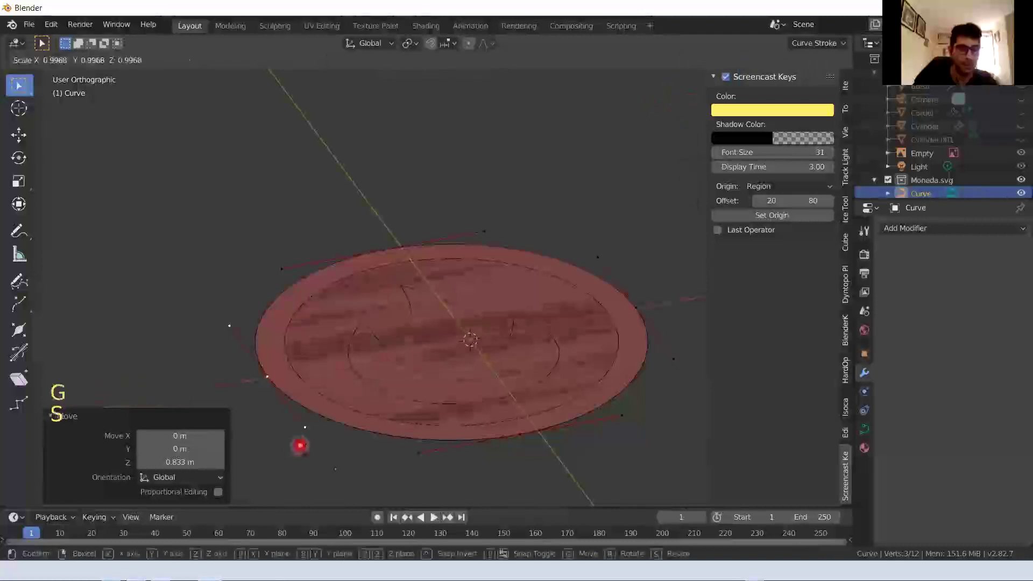
{"action": "left_click", "coordinate": [338, 445]}
{"action": "middle_click_drag", "start_coordinate": [339, 445], "coordinate": [295, 397]}
{"action": "left_click", "coordinate": [284, 387]}
{"action": "key", "text": "Tab"}
Delete the outer and inner circle curves, keeping only the flame outline
{"action": "left_click", "coordinate": [309, 363]}
{"action": "key", "text": "x"}
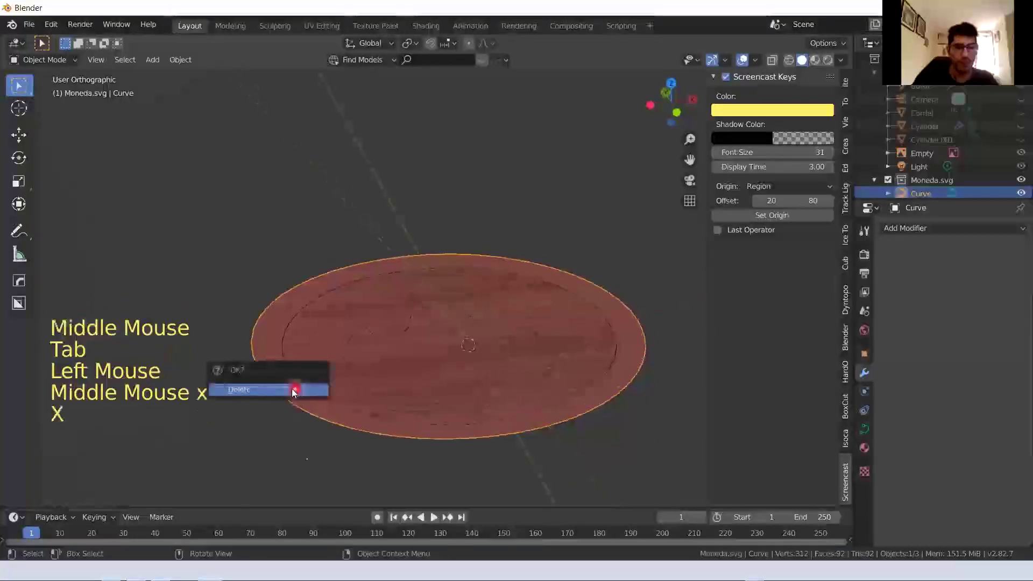
{"action": "left_click", "coordinate": [292, 388]}
{"action": "left_click", "coordinate": [315, 381]}
{"action": "key", "text": "x"}
{"action": "left_click", "coordinate": [309, 388]}
Select the flame curve, check its control points in Edit Mode and return to Object Mode
{"action": "middle_click_drag", "start_coordinate": [352, 428], "coordinate": [364, 359]}
{"action": "left_click", "coordinate": [376, 415]}
{"action": "key", "text": "Tab"}
{"action": "scroll", "coordinate": [411, 418], "scroll_direction": "up", "scroll_amount": 4}
{"action": "scroll", "coordinate": [406, 419], "scroll_direction": "down", "scroll_amount": 2}
{"action": "key", "text": "Tab"}
{"action": "scroll", "coordinate": [375, 382], "scroll_direction": "down", "scroll_amount": 4}
{"action": "scroll", "coordinate": [376, 382], "scroll_direction": "down", "scroll_amount": 1}
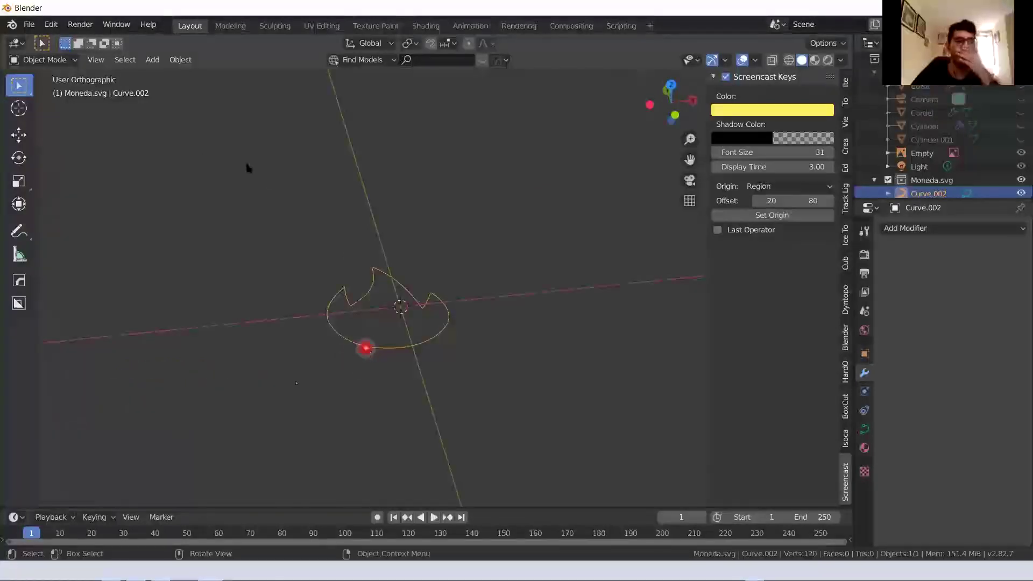
Find the Convert to operator and convert the flame curve with Mesh from Curve/Meta/Surf/Text
{"action": "left_click", "coordinate": [176, 59]}
{"action": "middle_click_drag", "start_coordinate": [319, 293], "coordinate": [322, 305]}
{"action": "scroll", "coordinate": [325, 305], "scroll_direction": "up", "scroll_amount": 2}
{"action": "key", "text": "F3"}
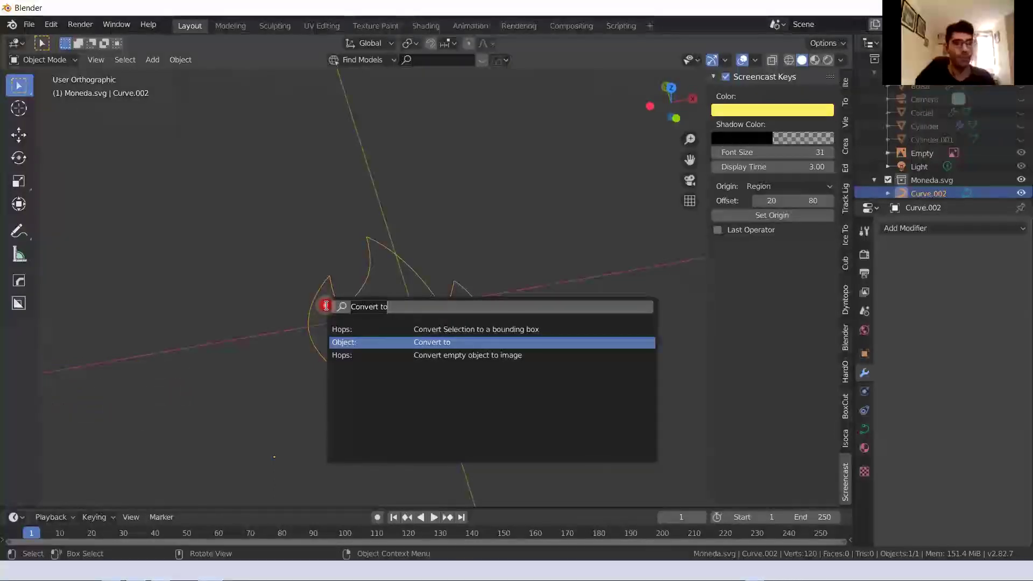
{"action": "key", "text": "BackSpace"}
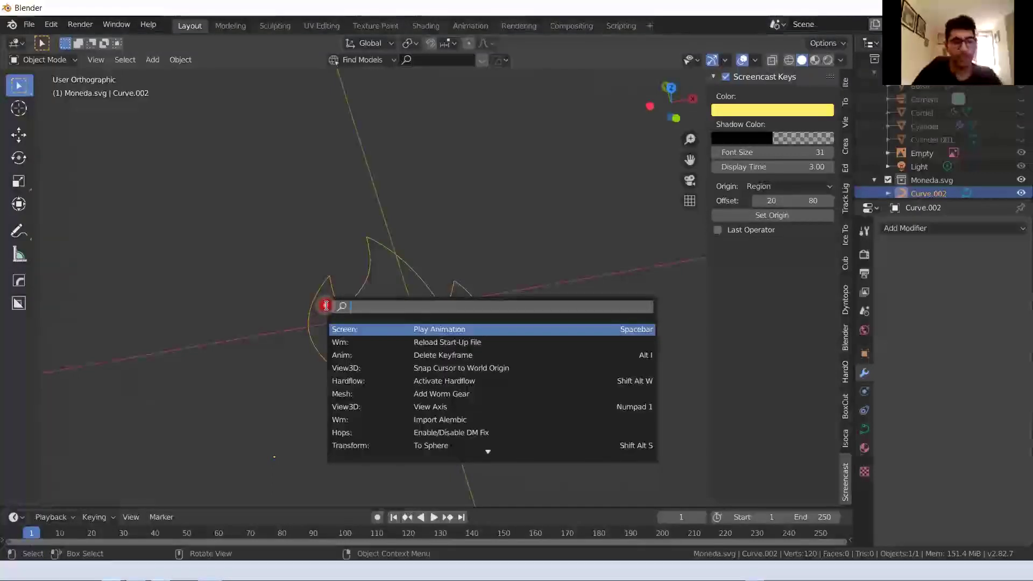
{"action": "type", "text": "con"}
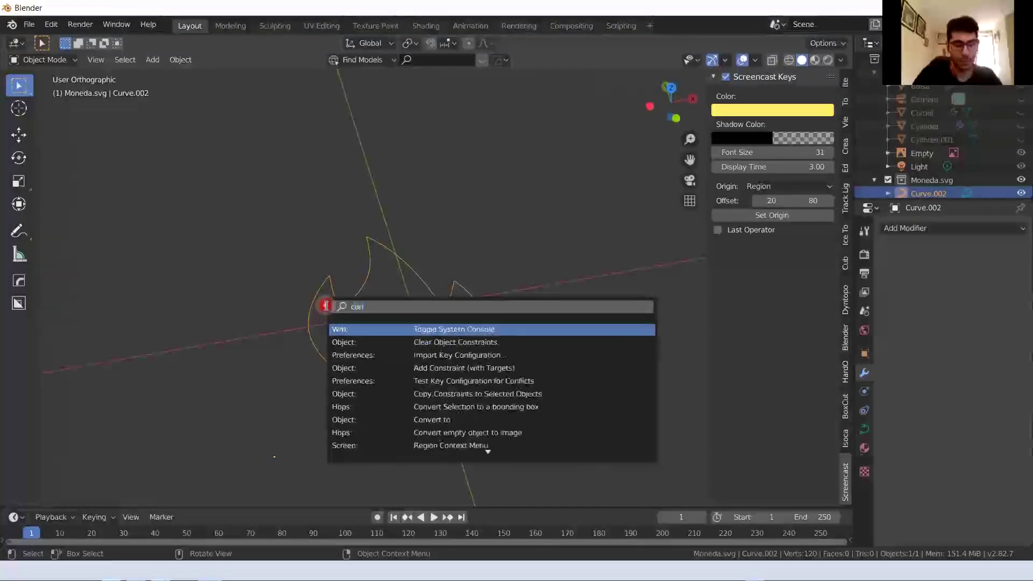
{"action": "type", "text": "vert to"}
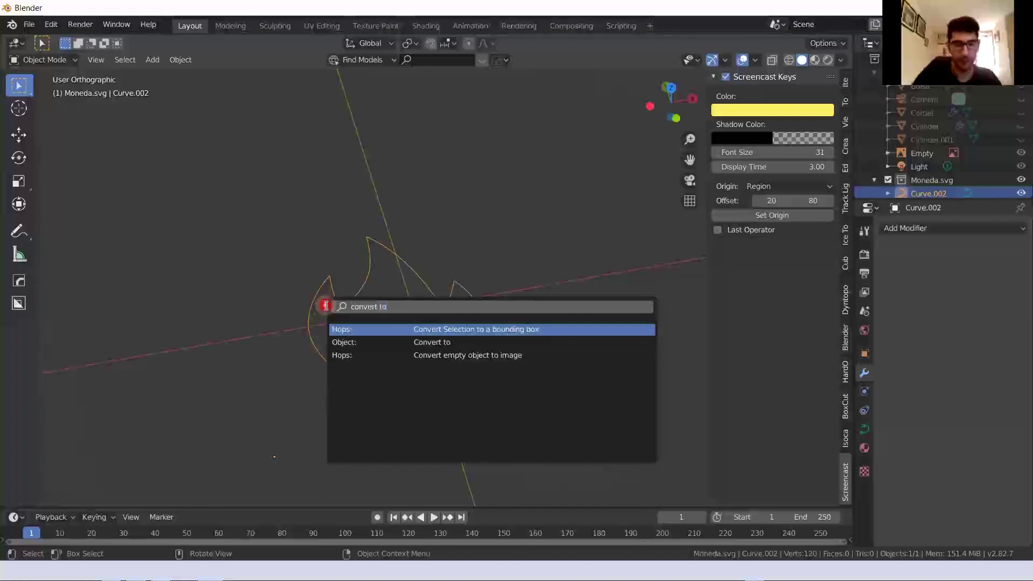
{"action": "left_click", "coordinate": [427, 343]}
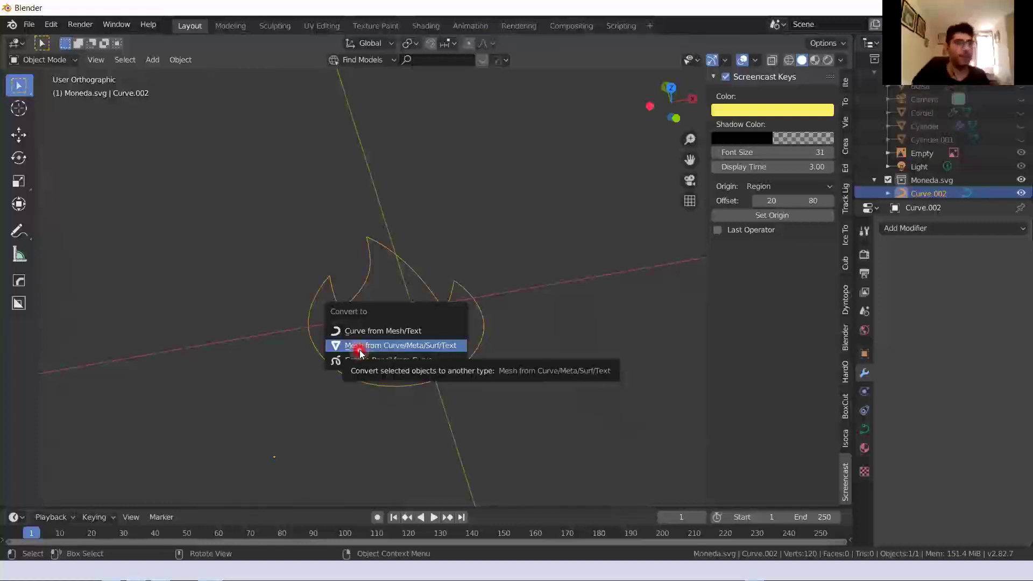
{"action": "left_click", "coordinate": [370, 352]}
Enter Edit Mode on the converted flame mesh and switch to vertex selection
{"action": "mouse_move", "coordinate": [369, 350]}
{"action": "middle_mouse_down"}
{"action": "mouse_move", "coordinate": [358, 362]}
{"action": "mouse_move", "coordinate": [378, 354]}
{"action": "middle_mouse_up"}
{"action": "scroll", "coordinate": [360, 360], "scroll_direction": "up", "scroll_amount": 2}
{"action": "key", "text": "Tab"}
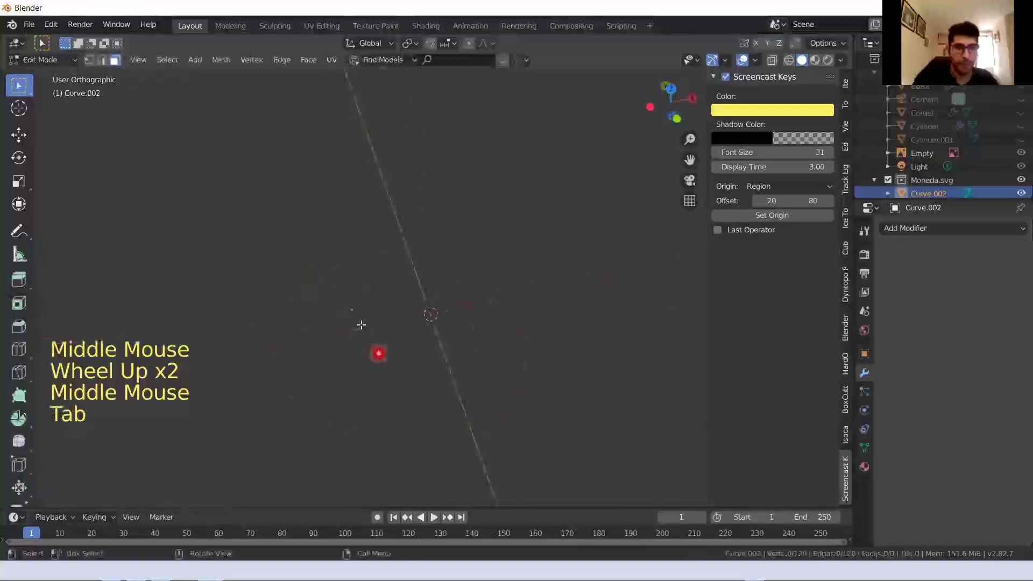
{"action": "key", "text": "Tab"}
{"action": "left_click", "coordinate": [344, 301]}
{"action": "key", "text": "Tab"}
{"action": "left_click", "coordinate": [344, 299]}
{"action": "middle_click_drag", "start_coordinate": [351, 353], "coordinate": [351, 351]}
{"action": "key", "text": "Tab"}
{"action": "left_click", "coordinate": [340, 289]}
{"action": "middle_click_drag", "start_coordinate": [345, 299], "coordinate": [383, 358]}
{"action": "key", "text": "Tab"}
{"action": "key", "text": "i"}
Examine the vertices and their spacing along the flame outline
{"action": "scroll", "coordinate": [373, 297], "scroll_direction": "up", "scroll_amount": 5}
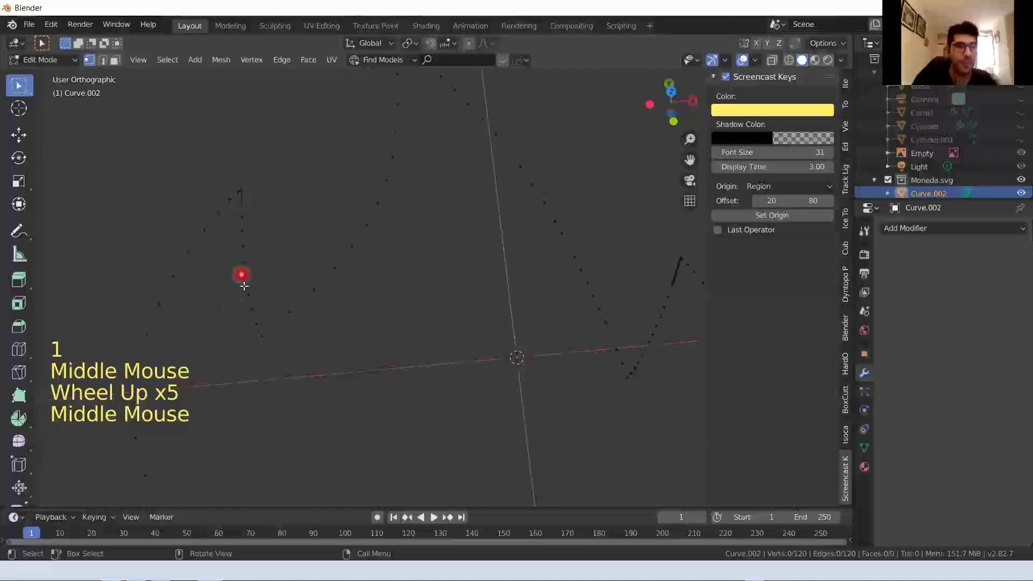
{"action": "scroll", "coordinate": [245, 286], "scroll_direction": "down", "scroll_amount": 3}
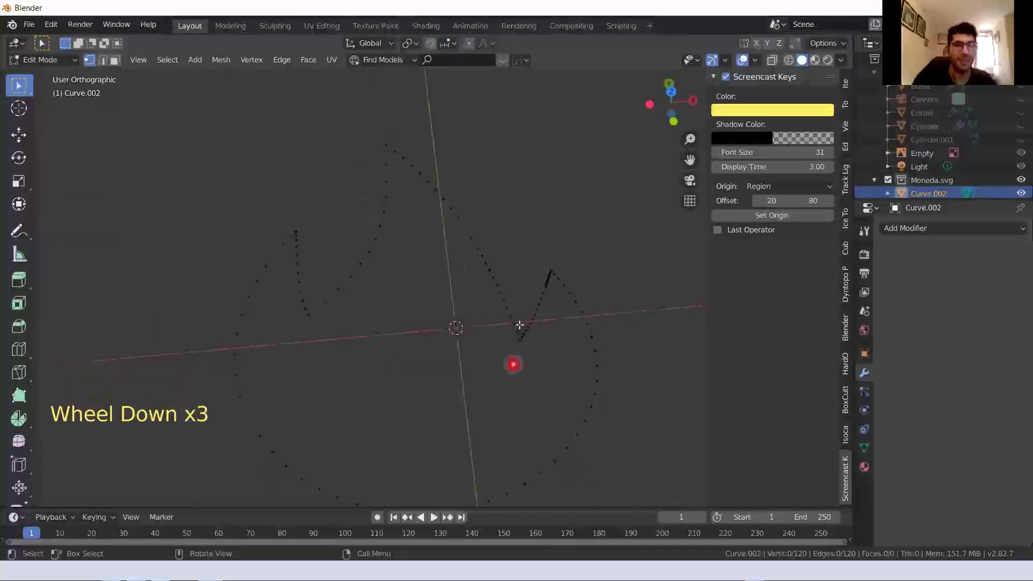
{"action": "scroll", "coordinate": [477, 313], "scroll_direction": "up", "scroll_amount": 2}
{"action": "scroll", "coordinate": [477, 314], "scroll_direction": "down", "scroll_amount": 3}
{"action": "middle_click_drag", "start_coordinate": [477, 314], "coordinate": [396, 321]}
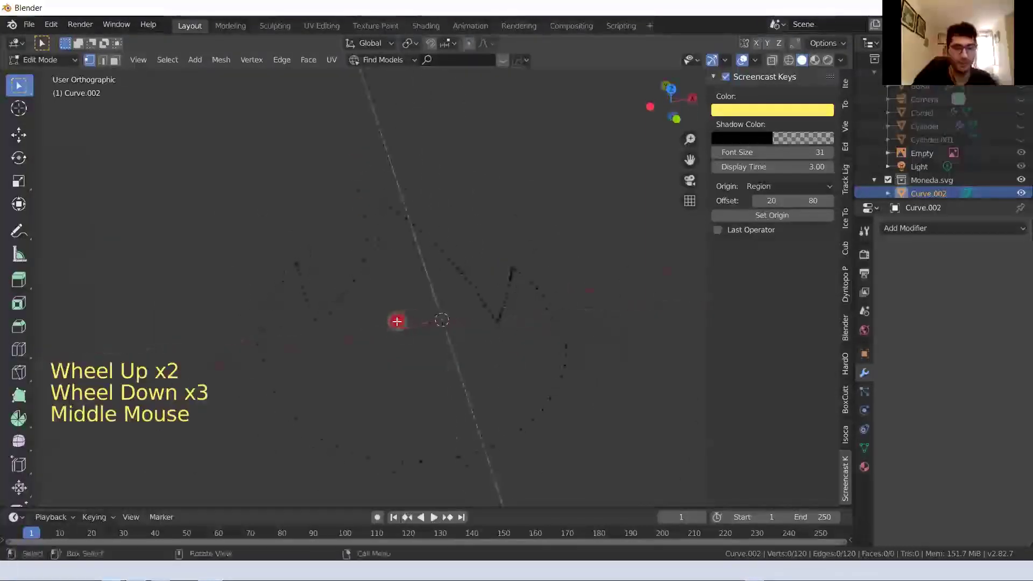
{"action": "key", "text": "Tab"}
{"action": "key", "text": "Tab"}
{"action": "left_click", "coordinate": [339, 302]}
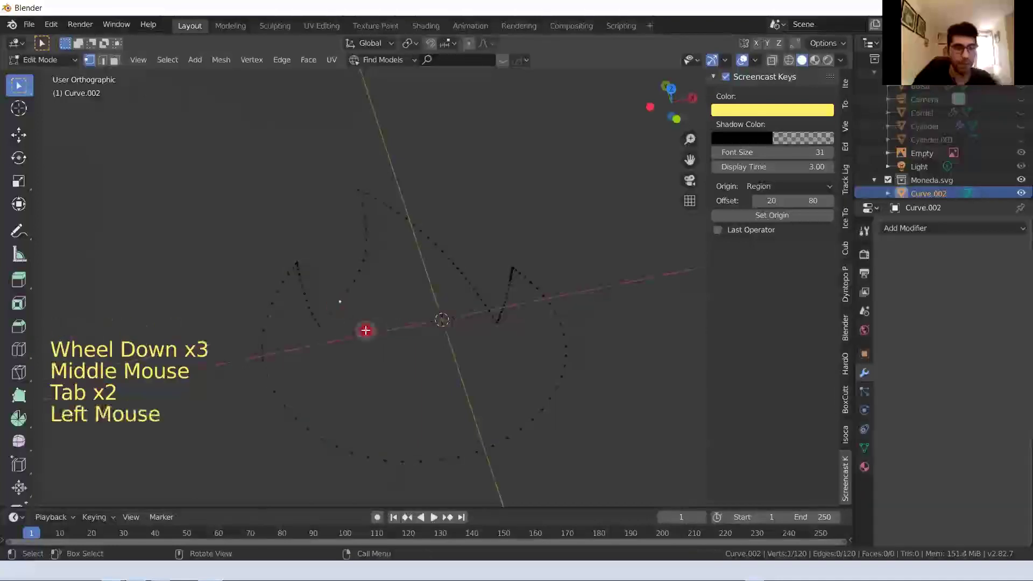
Select all the vertices of the flame outline and fill them with a single face
{"action": "middle_click_drag", "start_coordinate": [374, 332], "coordinate": [389, 364]}
{"action": "key", "text": "a"}
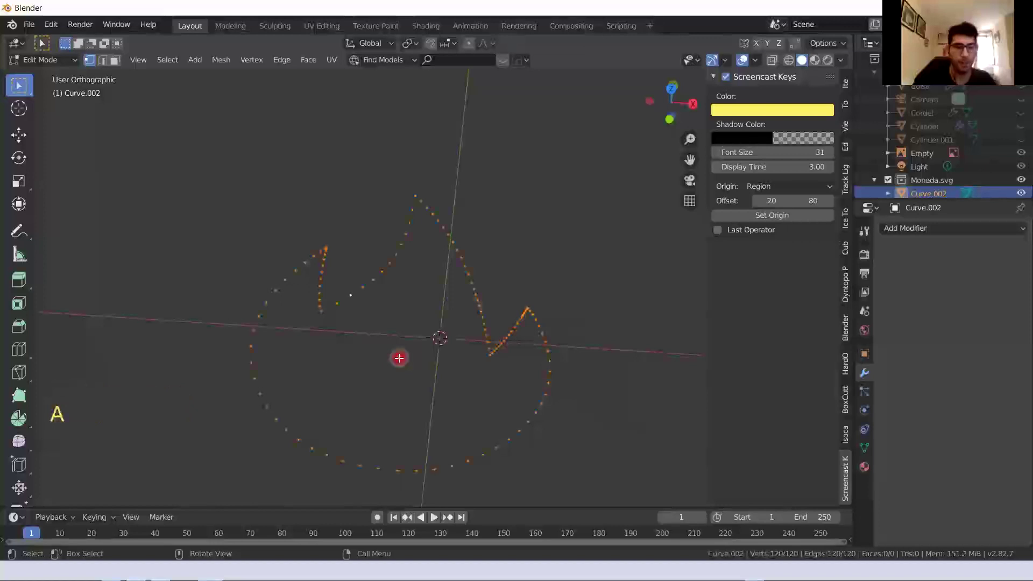
{"action": "key", "text": "f"}
{"action": "middle_click_drag", "start_coordinate": [412, 325], "coordinate": [405, 351]}
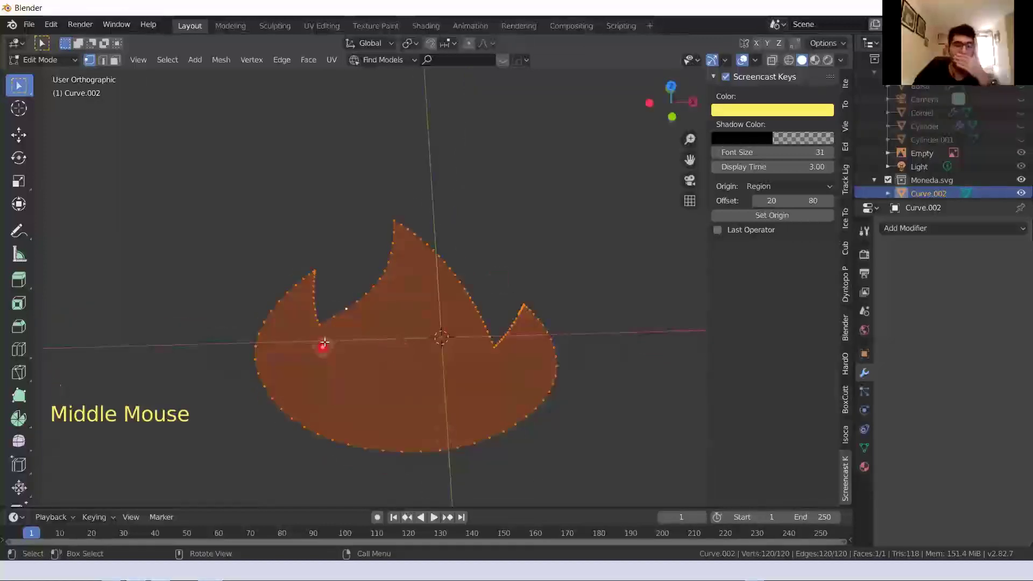
Check the filled flame in Object Mode with Material Preview shading and return to Solid shading
{"action": "key", "text": "Tab"}
{"action": "mouse_move", "coordinate": [408, 341]}
{"action": "middle_mouse_down"}
{"action": "mouse_move", "coordinate": [380, 382]}
{"action": "mouse_move", "coordinate": [337, 360]}
{"action": "mouse_move", "coordinate": [380, 377]}
{"action": "middle_mouse_up"}
{"action": "key", "text": "z"}
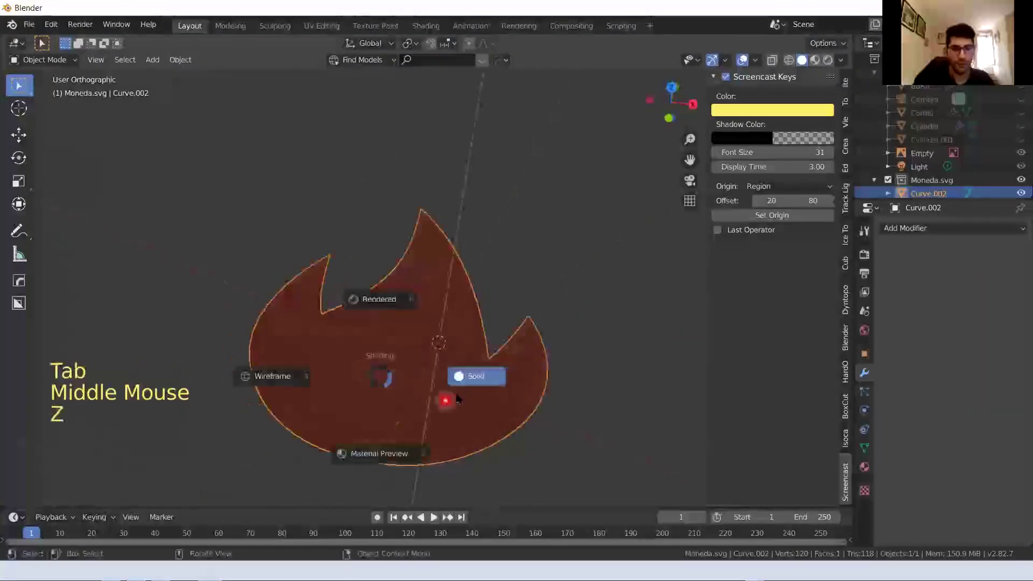
{"action": "left_click", "coordinate": [387, 463]}
{"action": "key", "text": "z"}
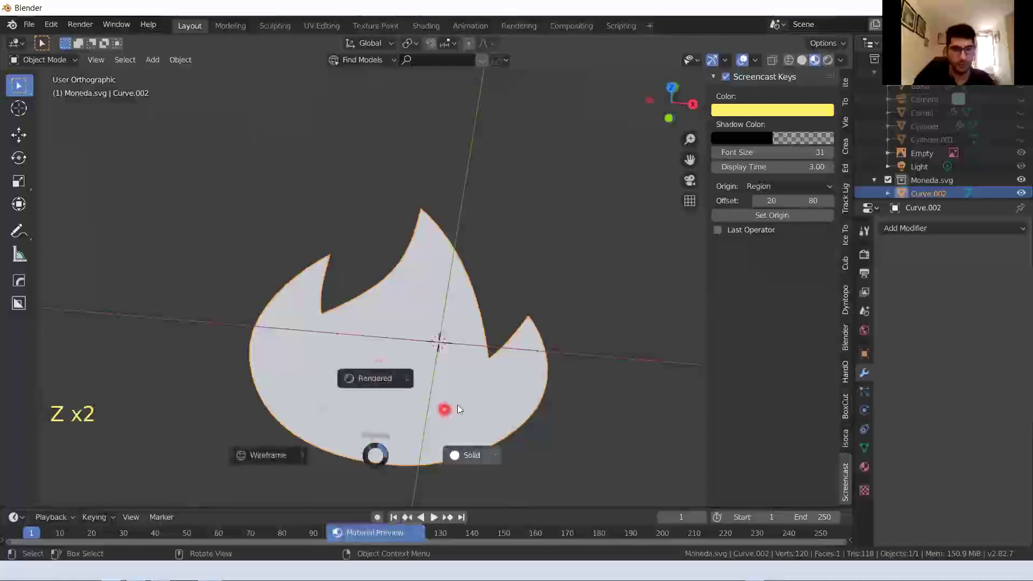
{"action": "left_click", "coordinate": [444, 409]}
Enter Edit Mode on the flame mesh, switch to face selection and select its face
{"action": "middle_click_drag", "start_coordinate": [441, 409], "coordinate": [410, 376]}
{"action": "key", "text": "Tab"}
{"action": "left_click", "coordinate": [410, 376]}
{"action": "key", "text": "3"}
{"action": "left_click", "coordinate": [413, 370]}
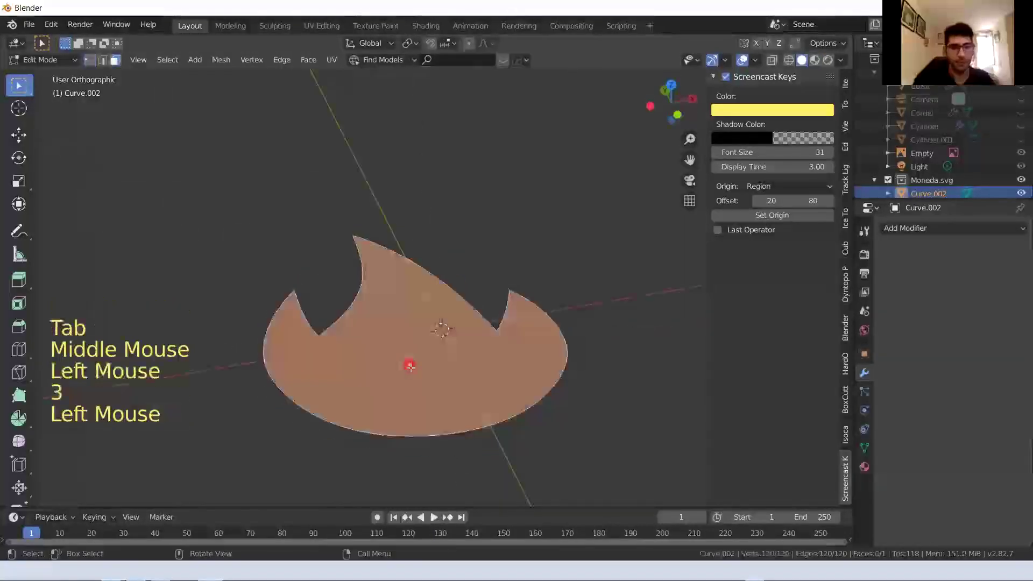
Extrude the flame face about -0.829 m along its normal to make it a solid
{"action": "key", "text": "e"}
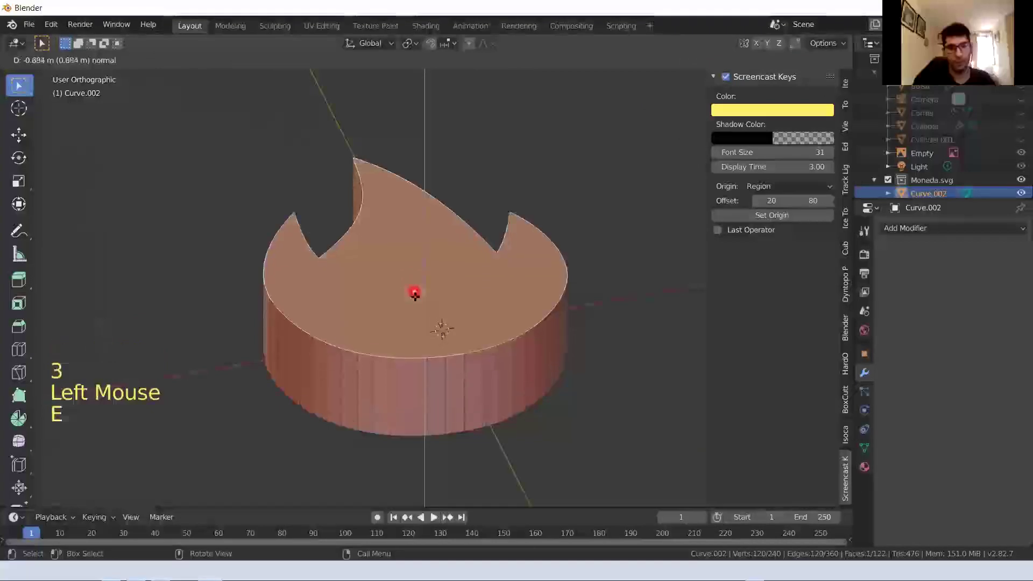
{"action": "left_click", "coordinate": [411, 324]}
{"action": "middle_click_drag", "start_coordinate": [410, 367], "coordinate": [407, 391]}
{"action": "scroll", "coordinate": [408, 372], "scroll_direction": "down", "scroll_amount": 1}
{"action": "scroll", "coordinate": [430, 356], "scroll_direction": "down", "scroll_amount": 2}
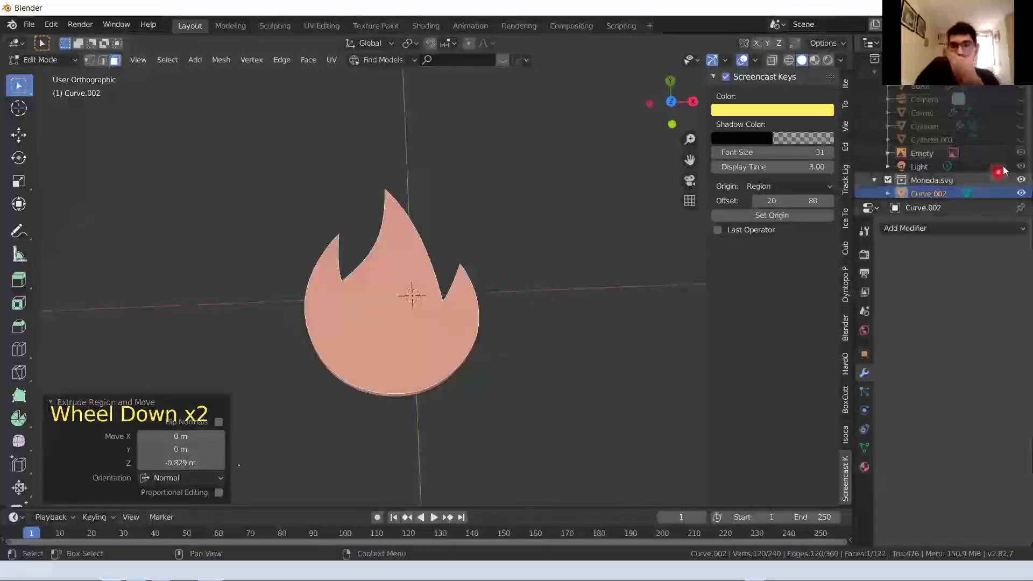
Unhide the Cylinder.001, Cylinder, Cordel, Camera and Bolsa objects
{"action": "left_click", "coordinate": [1021, 140]}
{"action": "left_click", "coordinate": [1021, 126]}
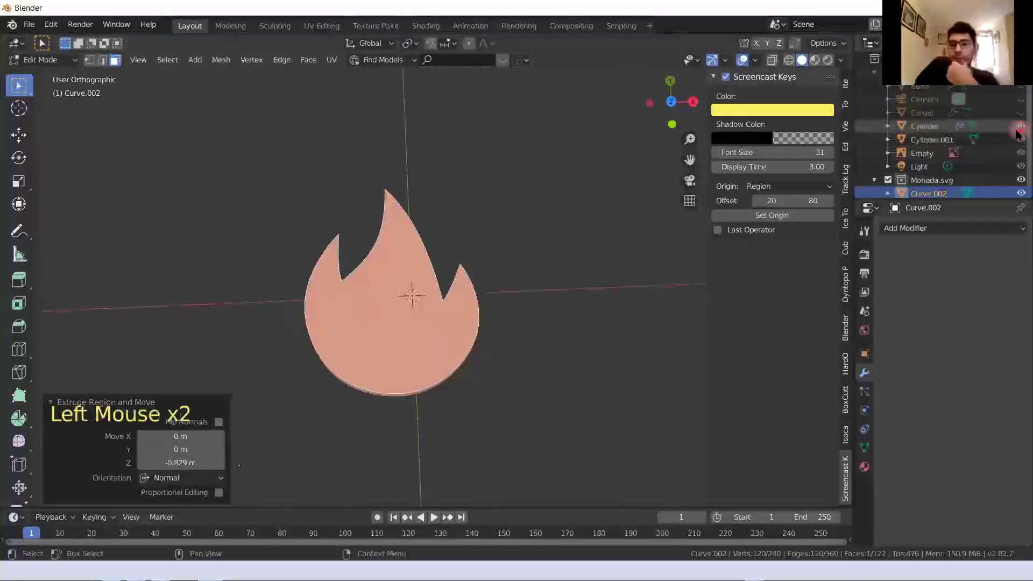
{"action": "left_click", "coordinate": [1020, 99]}
{"action": "left_click", "coordinate": [1021, 86]}
{"action": "scroll", "coordinate": [381, 306], "scroll_direction": "down", "scroll_amount": 5}
{"action": "middle_click_drag", "start_coordinate": [381, 307], "coordinate": [405, 236]}
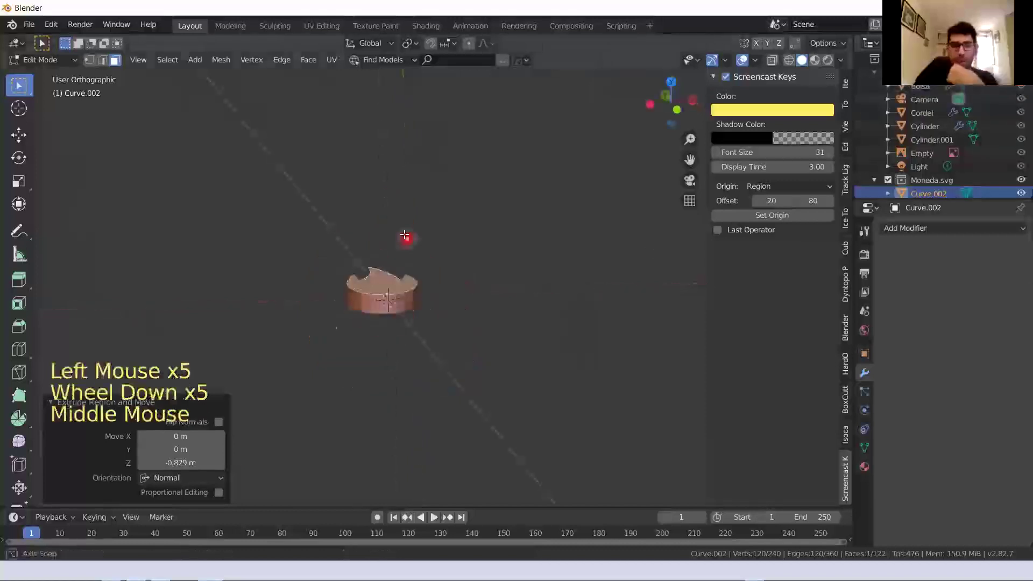
{"action": "scroll", "coordinate": [861, 194], "scroll_direction": "down", "scroll_amount": 4}
{"action": "scroll", "coordinate": [389, 311], "scroll_direction": "up", "scroll_amount": 4}
{"action": "middle_click_drag", "start_coordinate": [389, 312], "coordinate": [393, 321]}
Return to Object Mode and scale the flame uniformly to about 0.683
{"action": "key", "text": "Tab"}
{"action": "key", "text": "s"}
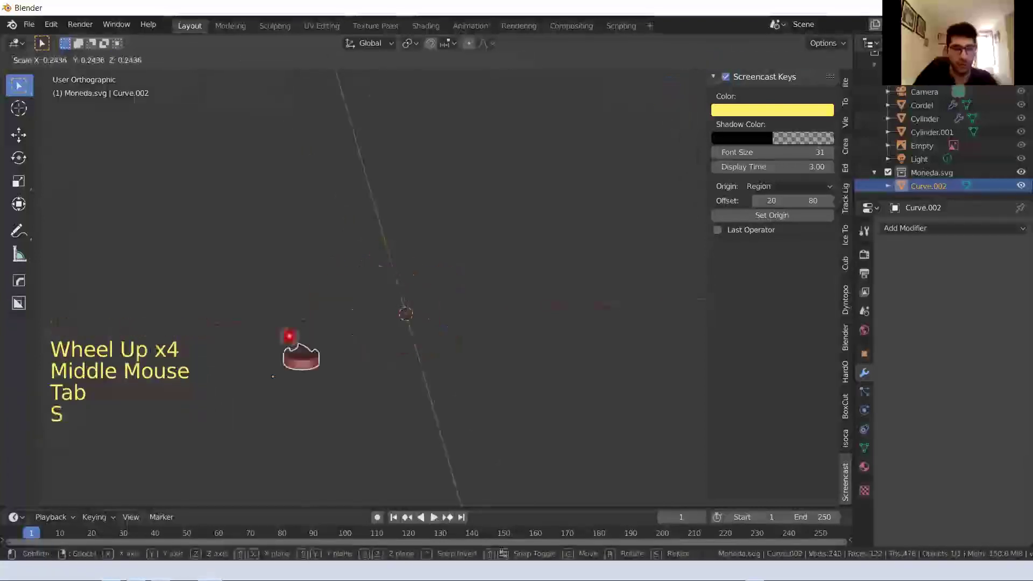
{"action": "left_click", "coordinate": [406, 323]}
{"action": "middle_click_drag", "start_coordinate": [406, 323], "coordinate": [357, 341]}
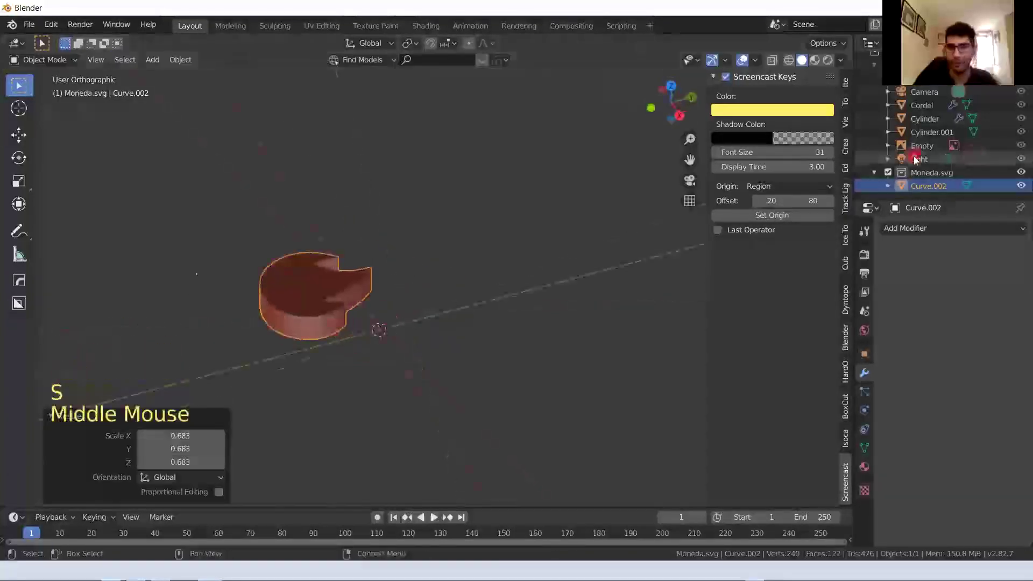
Show the main collection's objects in the viewport and hide the Cordel object
{"action": "left_click", "coordinate": [380, 327]}
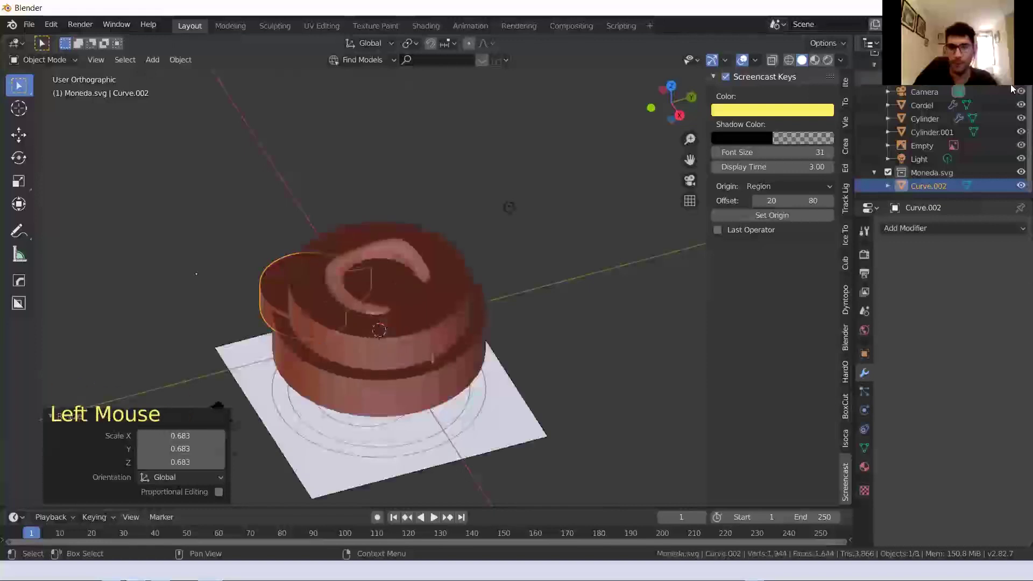
{"action": "mouse_move", "coordinate": [398, 387]}
{"action": "middle_mouse_down"}
{"action": "mouse_move", "coordinate": [475, 377]}
{"action": "mouse_move", "coordinate": [357, 415]}
{"action": "mouse_move", "coordinate": [454, 397]}
{"action": "mouse_move", "coordinate": [398, 394]}
{"action": "middle_mouse_up"}
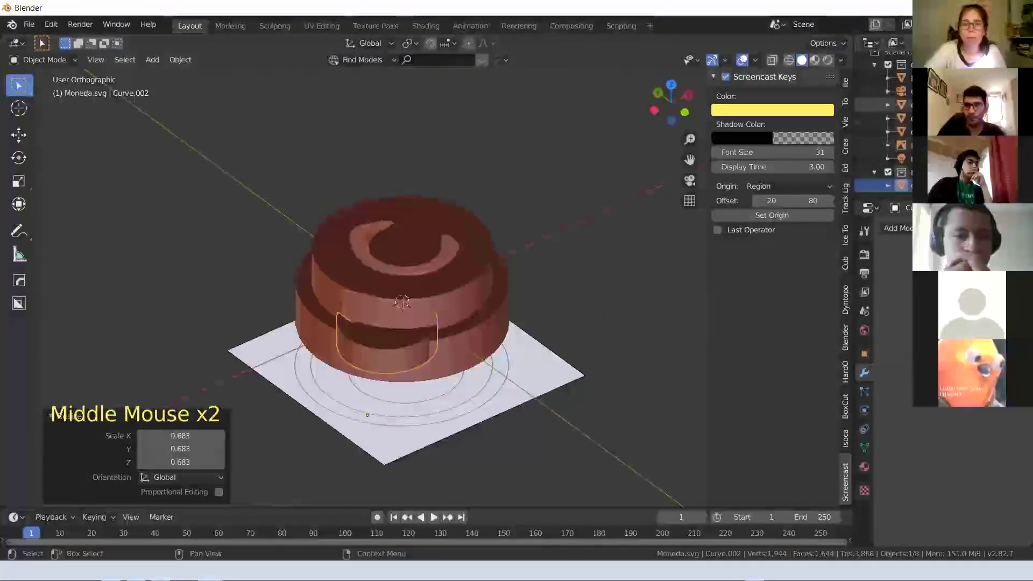
{"action": "left_click", "coordinate": [399, 394]}
{"action": "scroll", "coordinate": [959, 137], "scroll_direction": "up", "scroll_amount": 2}
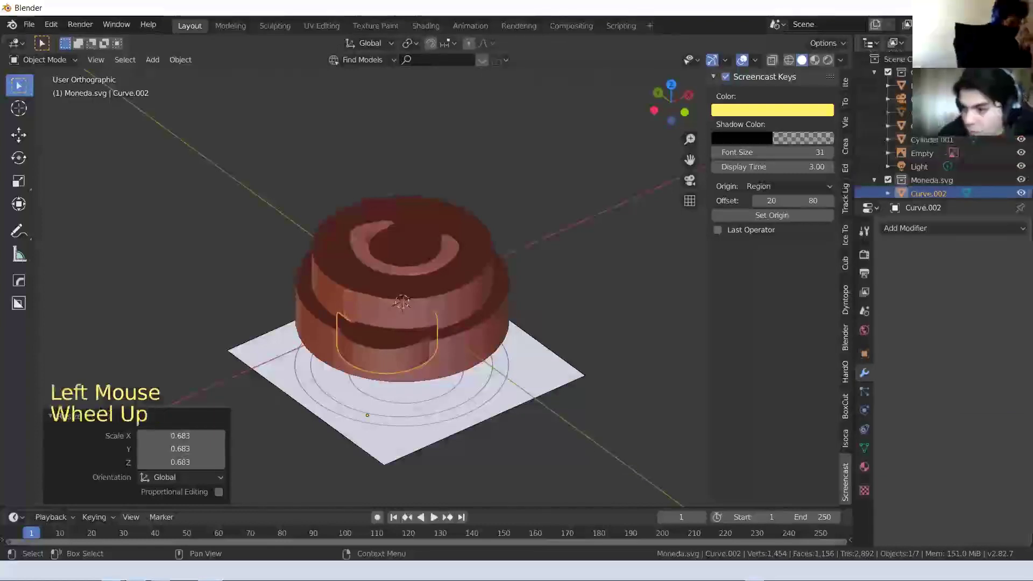
{"action": "scroll", "coordinate": [960, 137], "scroll_direction": "down", "scroll_amount": 1}
{"action": "left_click", "coordinate": [904, 78]}
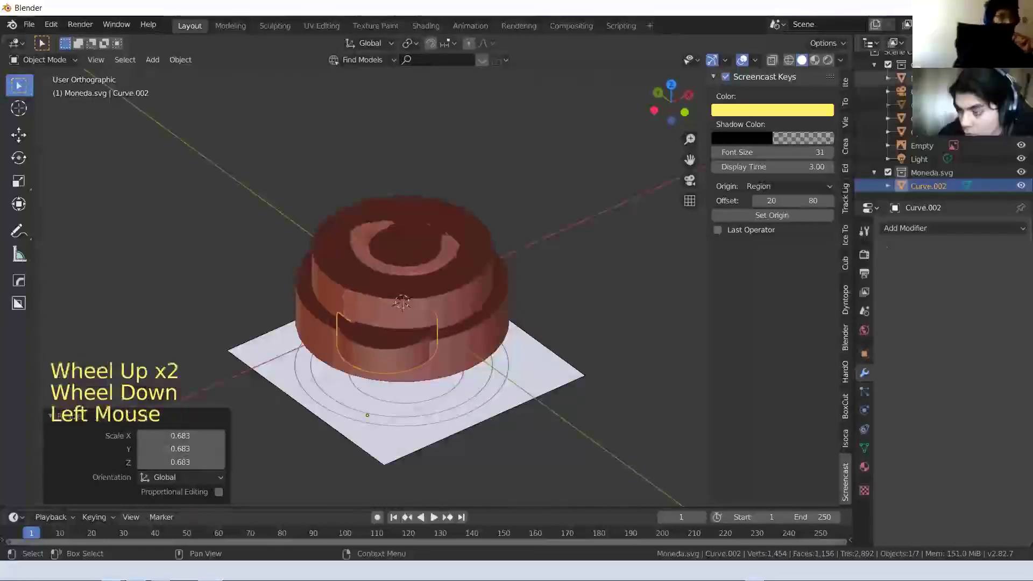
Enlarge the Outliner, show Cordel again and hide the Bolsa object
{"action": "left_click", "coordinate": [450, 302]}
{"action": "middle_click", "coordinate": [450, 303]}
{"action": "middle_click_drag", "start_coordinate": [450, 302], "coordinate": [343, 340]}
{"action": "middle_click_drag", "start_coordinate": [424, 311], "coordinate": [409, 376]}
{"action": "left_click_drag", "start_coordinate": [882, 202], "coordinate": [882, 326]}
{"action": "left_click", "coordinate": [888, 125]}
Try to delete the upper cylinder, Cylinder.001, and undo the deletion of the three selected objects
{"action": "middle_click_drag", "start_coordinate": [411, 371], "coordinate": [398, 301]}
{"action": "left_click", "coordinate": [391, 276]}
{"action": "left_click", "coordinate": [398, 276]}
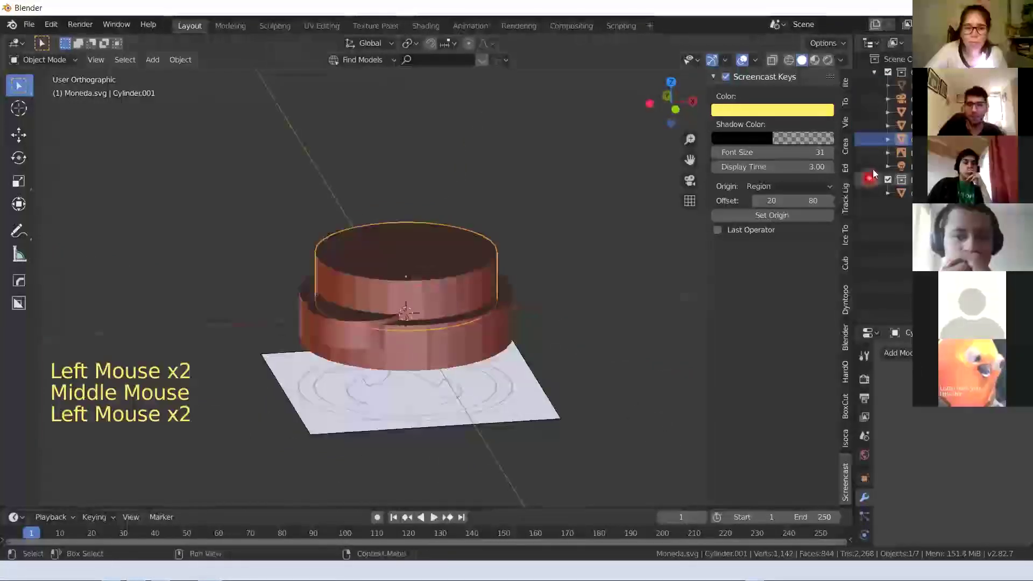
{"action": "key", "text": "Delete"}
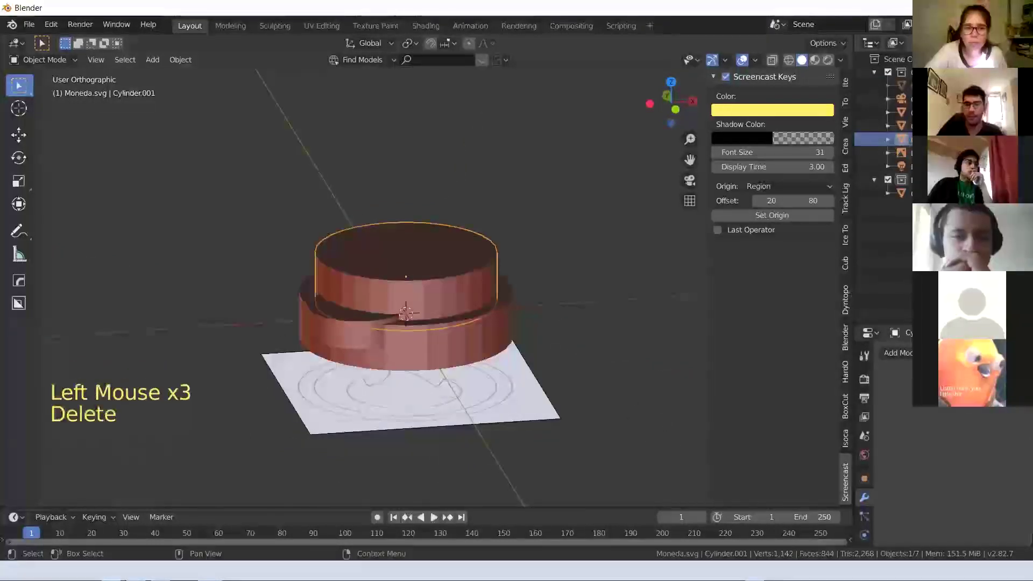
{"action": "key", "text": "x"}
{"action": "left_click", "coordinate": [888, 139]}
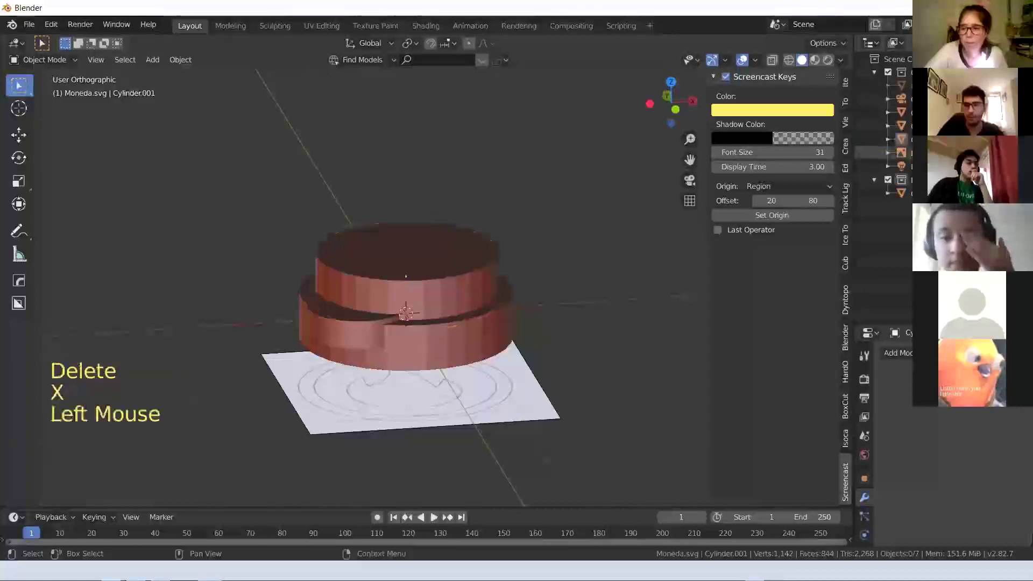
{"action": "left_click", "coordinate": [417, 290]}
{"action": "key", "text": "x"}
{"action": "left_click", "coordinate": [418, 290]}
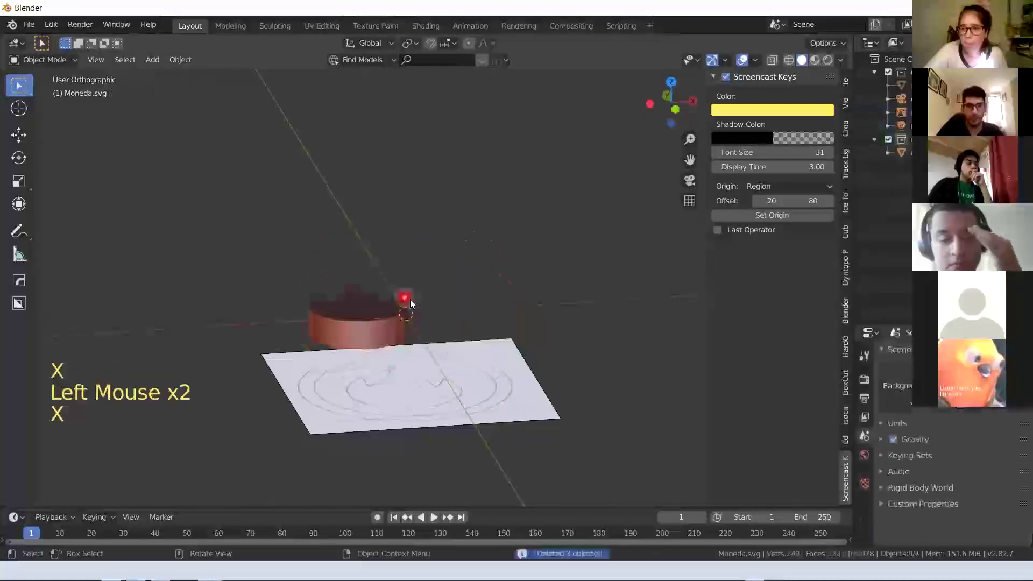
{"action": "key", "text": "ctrl+z"}
Select only the upper cylinder, Cylinder.001, and delete it
{"action": "left_click", "coordinate": [434, 266]}
{"action": "key", "text": "x"}
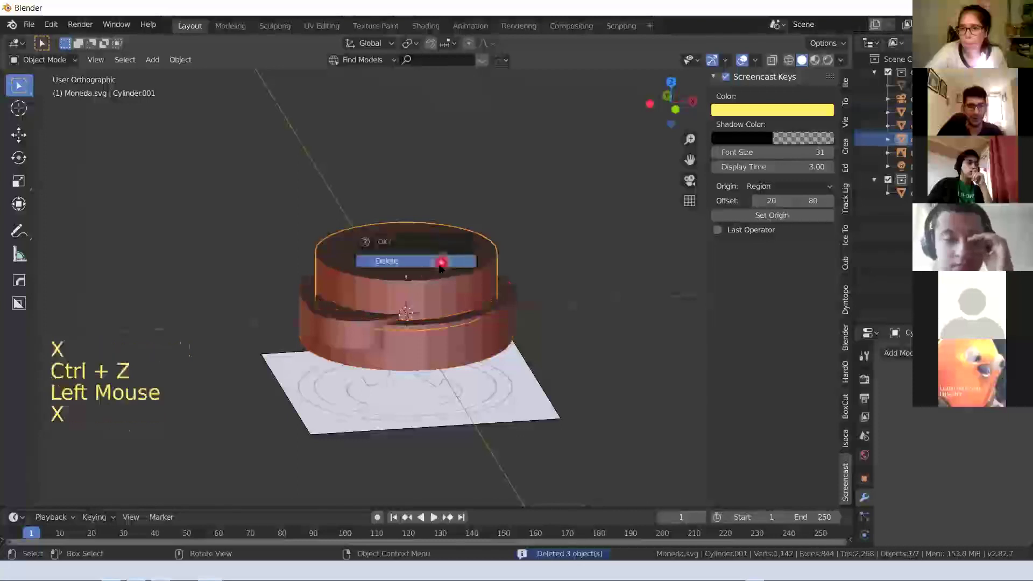
{"action": "left_click", "coordinate": [436, 265]}
{"action": "middle_click_drag", "start_coordinate": [440, 285], "coordinate": [518, 316]}
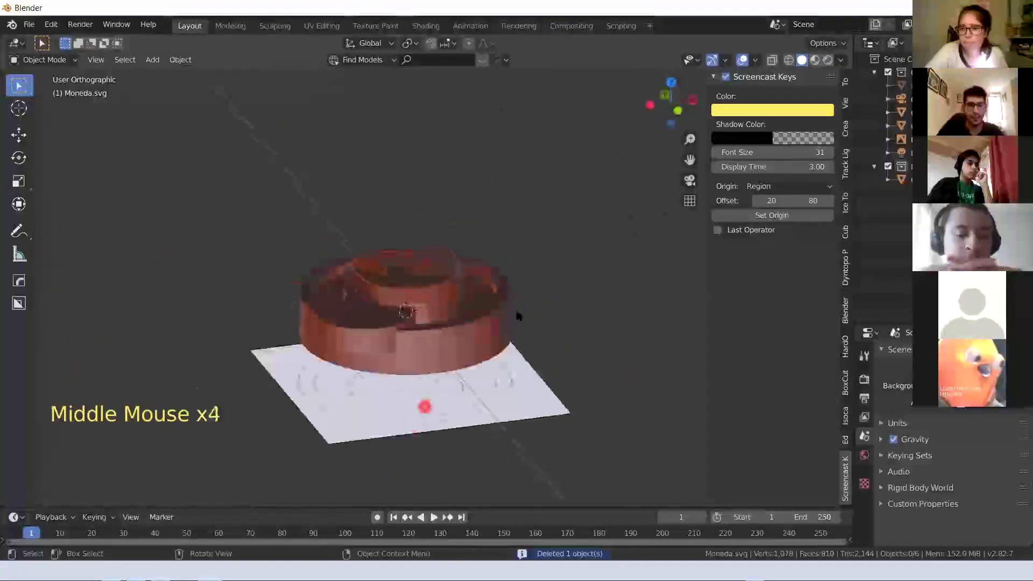
Exclude the main collection from the view layer and include it again so that all its objects show
{"action": "scroll", "coordinate": [538, 302], "scroll_direction": "down", "scroll_amount": 3}
{"action": "middle_click_drag", "start_coordinate": [624, 231], "coordinate": [380, 349]}
{"action": "scroll", "coordinate": [382, 394], "scroll_direction": "up", "scroll_amount": 2}
{"action": "scroll", "coordinate": [412, 306], "scroll_direction": "up", "scroll_amount": 1}
{"action": "left_click", "coordinate": [399, 434]}
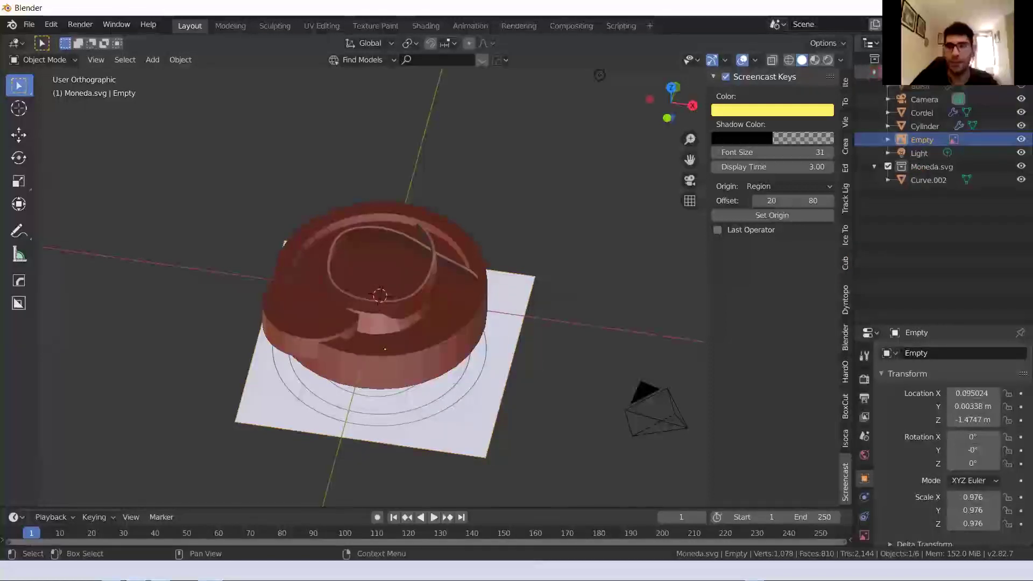
{"action": "left_click", "coordinate": [888, 73]}
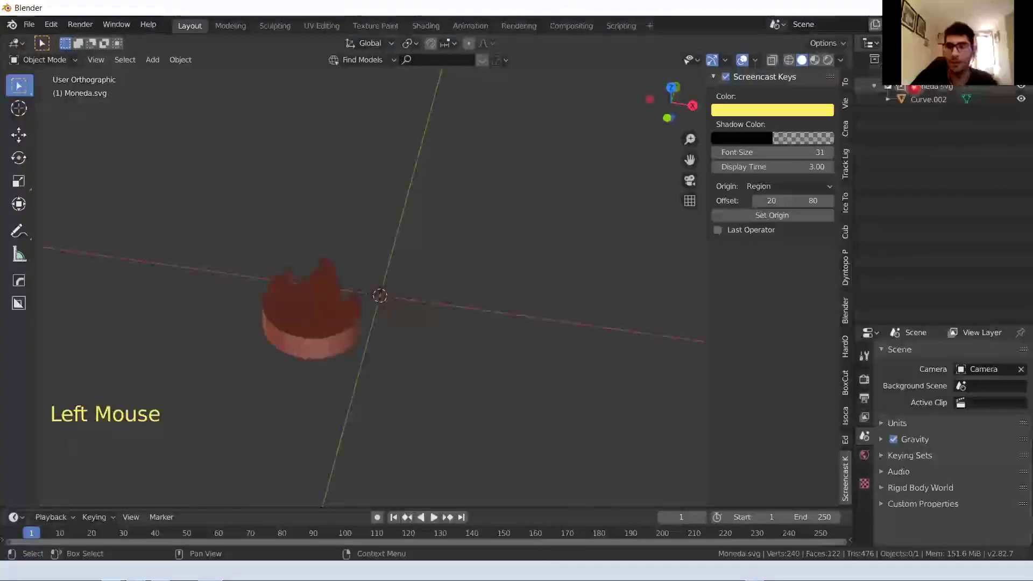
{"action": "left_click", "coordinate": [888, 72]}
{"action": "left_click", "coordinate": [888, 72]}
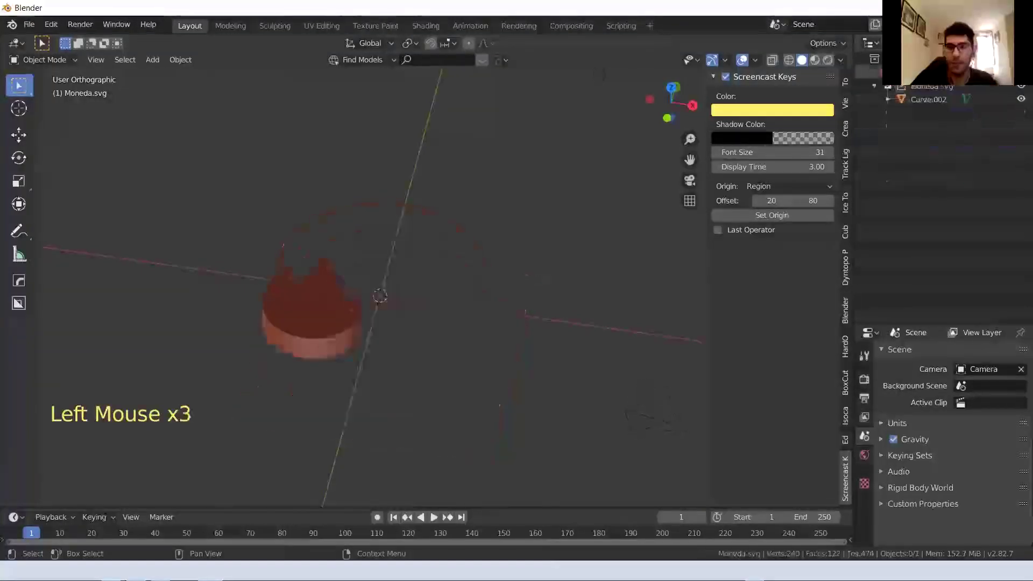
{"action": "left_click", "coordinate": [889, 89]}
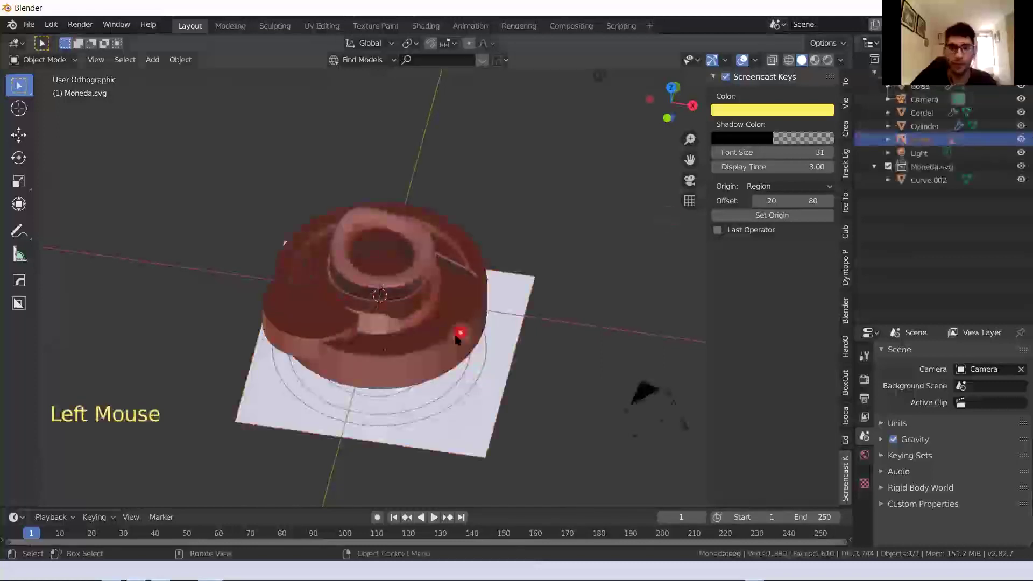
Move the Bolsa and Cordel objects into a new collection named Bolsa and exclude that collection from view
{"action": "left_click", "coordinate": [398, 301]}
{"action": "middle_click_drag", "start_coordinate": [399, 301], "coordinate": [398, 251]}
{"action": "left_click", "coordinate": [398, 251]}
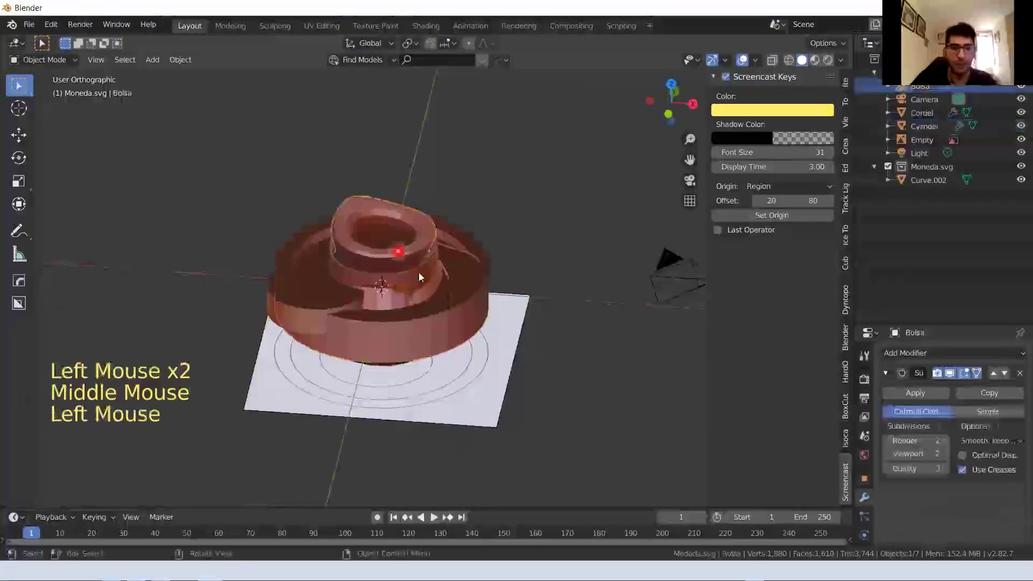
{"action": "left_click", "coordinate": [419, 277], "text": "shift"}
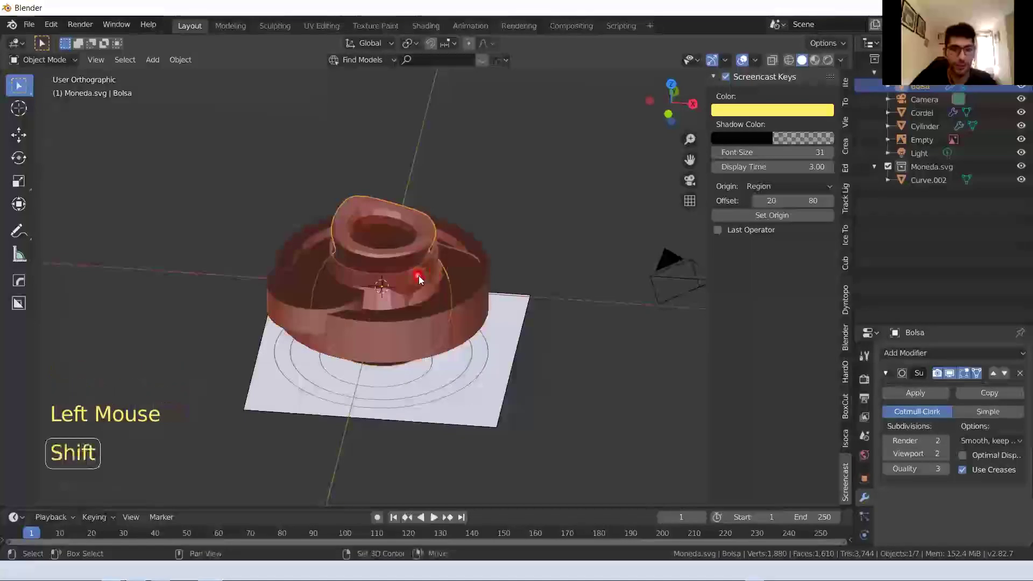
{"action": "left_click", "coordinate": [419, 277], "text": "shift"}
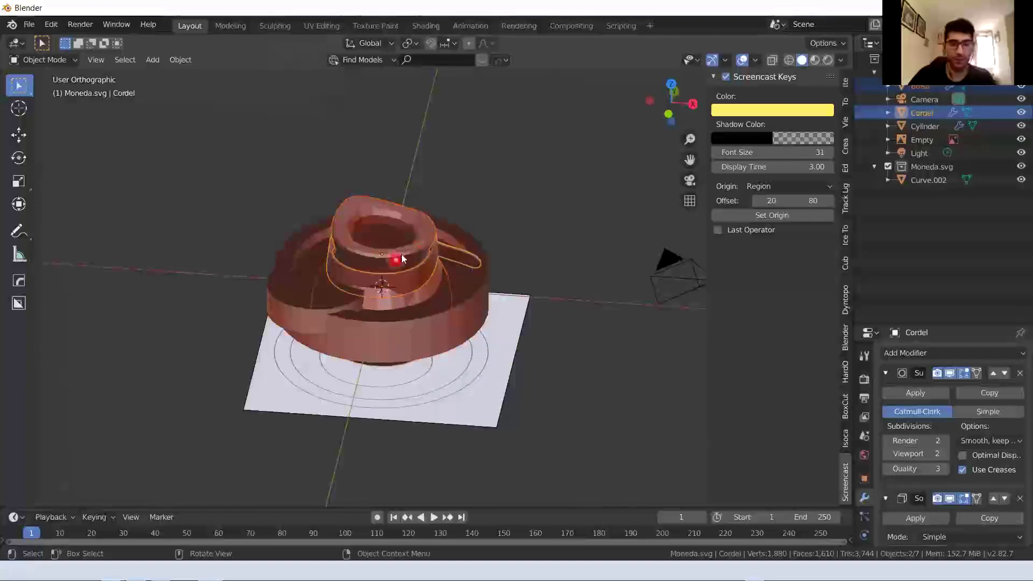
{"action": "key", "text": "m"}
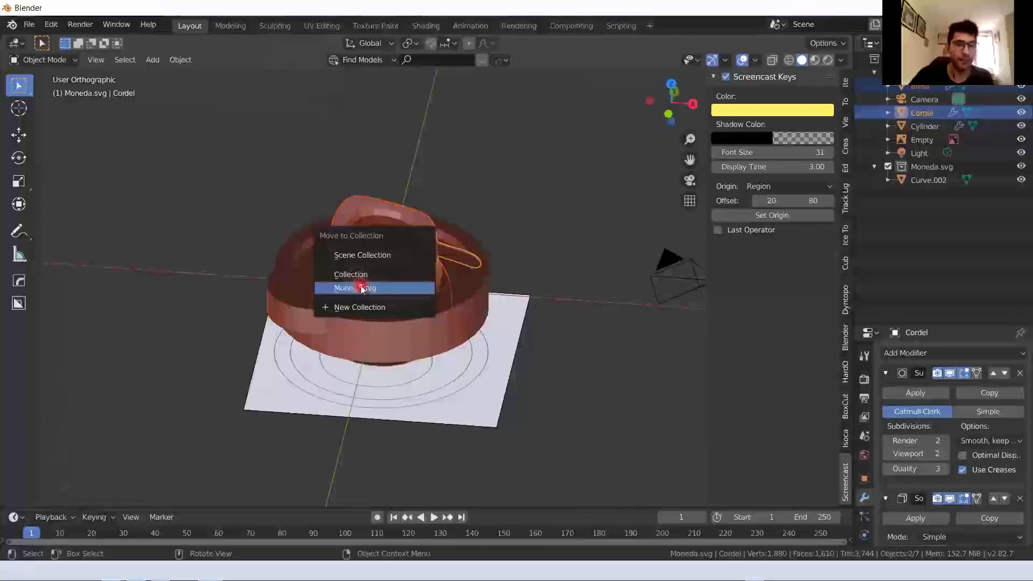
{"action": "left_click", "coordinate": [357, 308]}
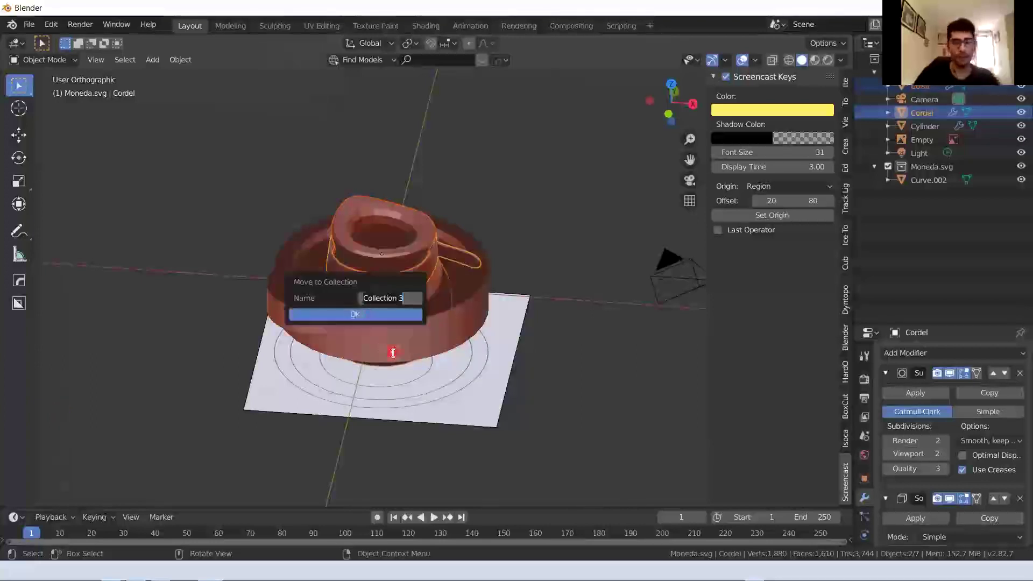
{"action": "type", "text": "Bu"}
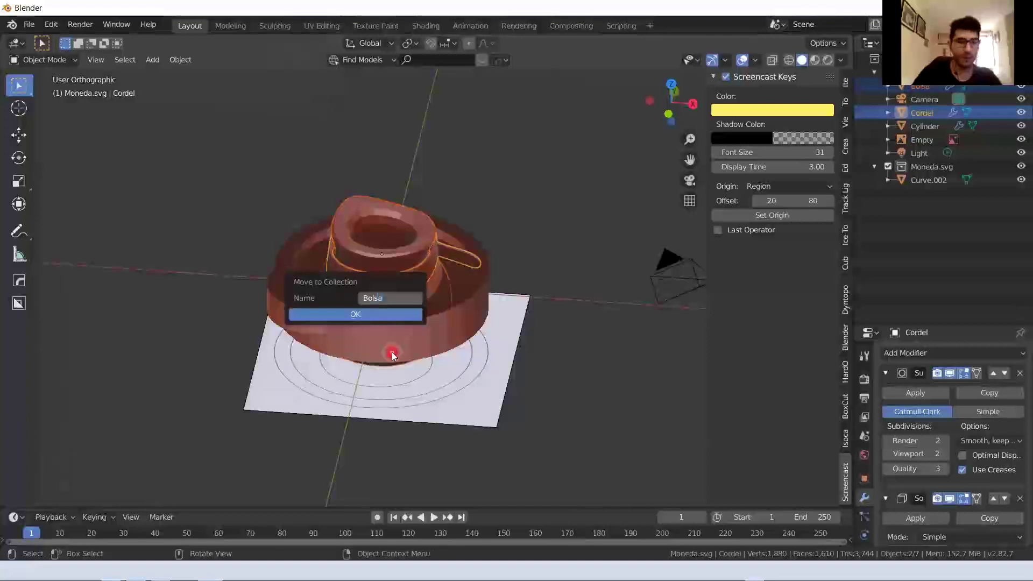
{"action": "key", "text": "Return"}
{"action": "left_click", "coordinate": [356, 316]}
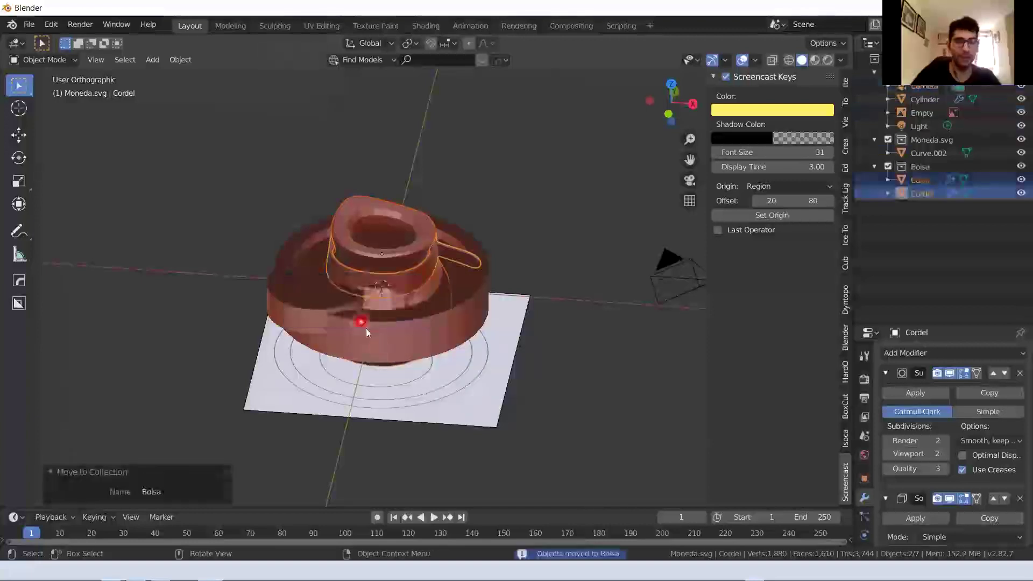
{"action": "left_click", "coordinate": [889, 167]}
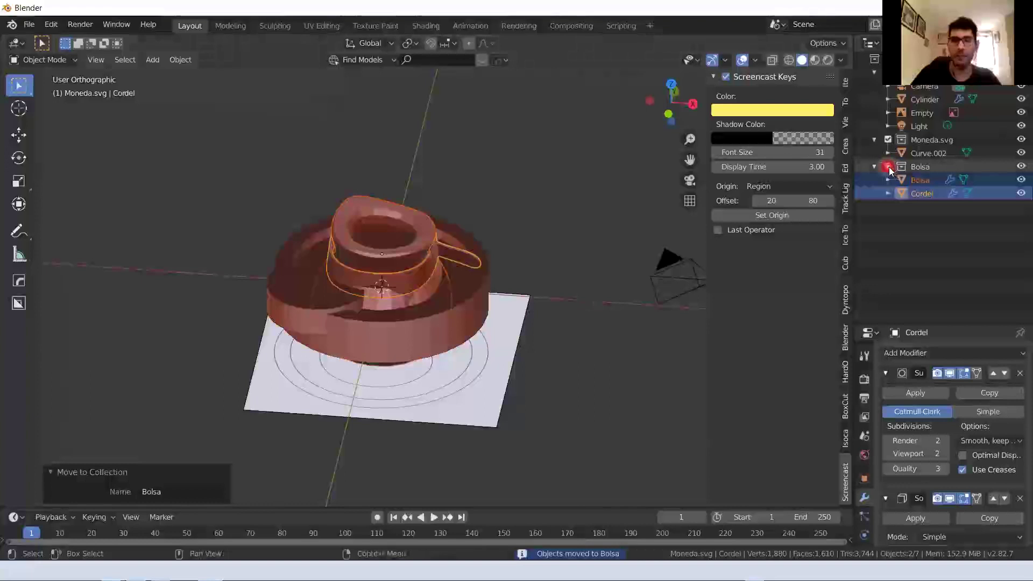
Move the coin's Cylinder object into a new collection named Moneda
{"action": "middle_click_drag", "start_coordinate": [434, 338], "coordinate": [533, 319]}
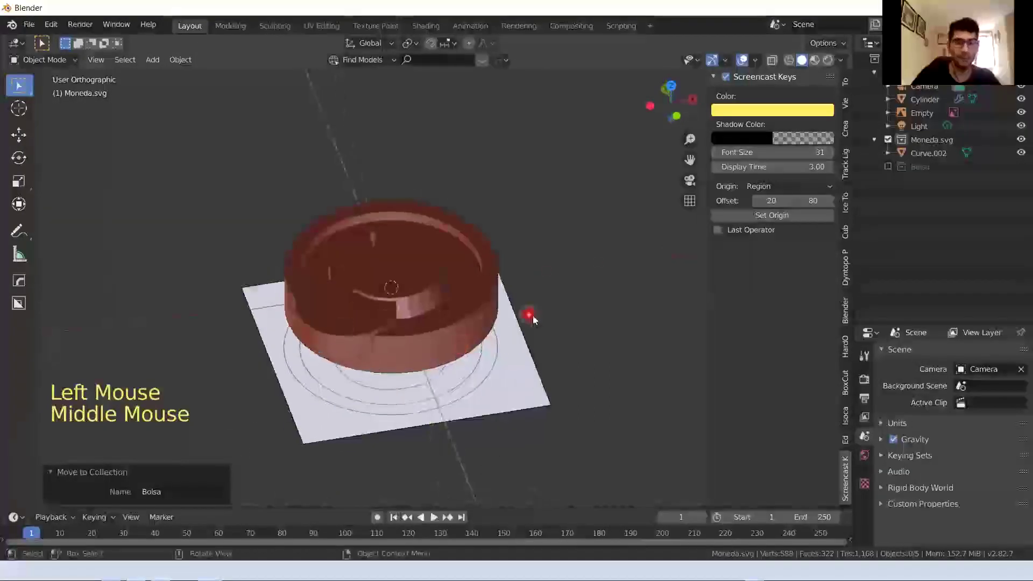
{"action": "left_click", "coordinate": [473, 316]}
{"action": "left_click", "coordinate": [473, 320]}
{"action": "key", "text": "m"}
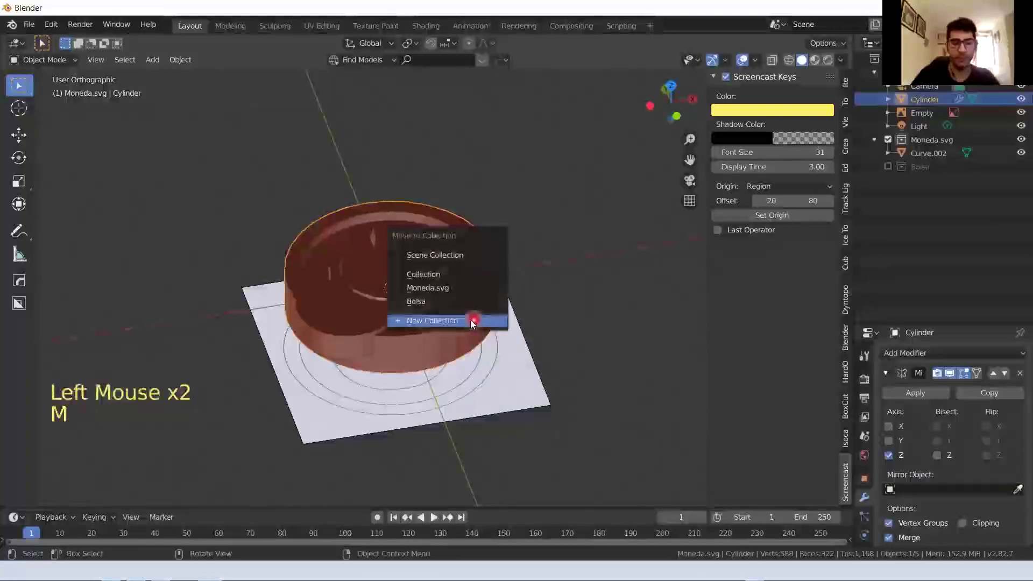
{"action": "left_click", "coordinate": [456, 322]}
{"action": "type", "text": "M"}
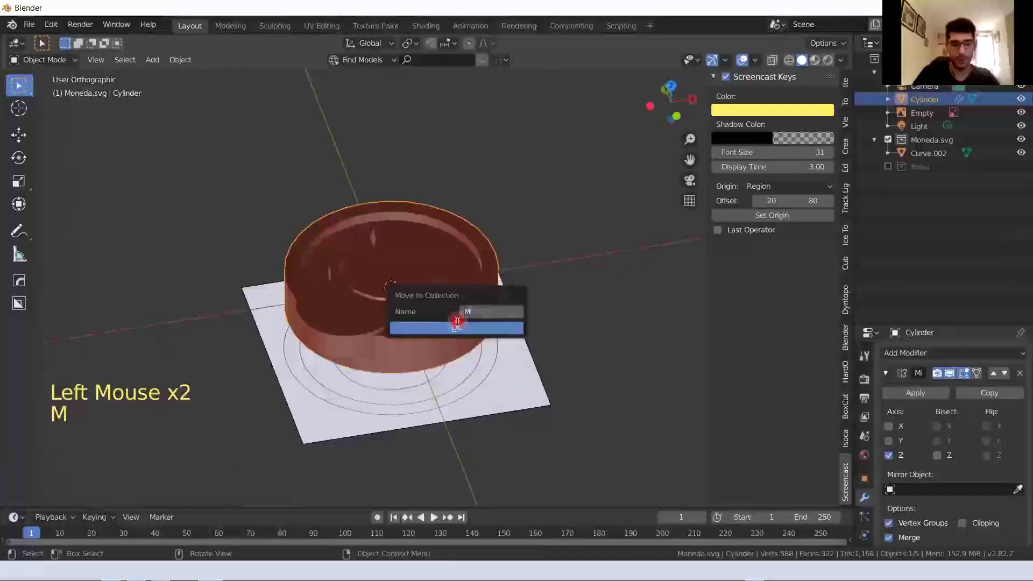
{"action": "type", "text": "oneda"}
{"action": "left_click", "coordinate": [496, 329]}
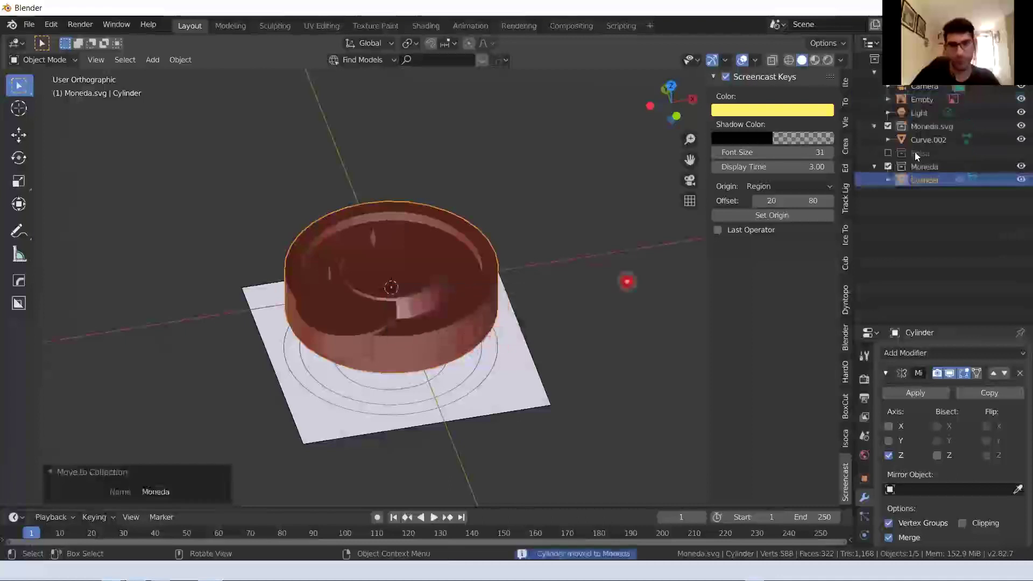
Move the Empty reference image into a new collection named Referencias and exclude that collection from view
{"action": "left_click", "coordinate": [486, 373]}
{"action": "key", "text": "m"}
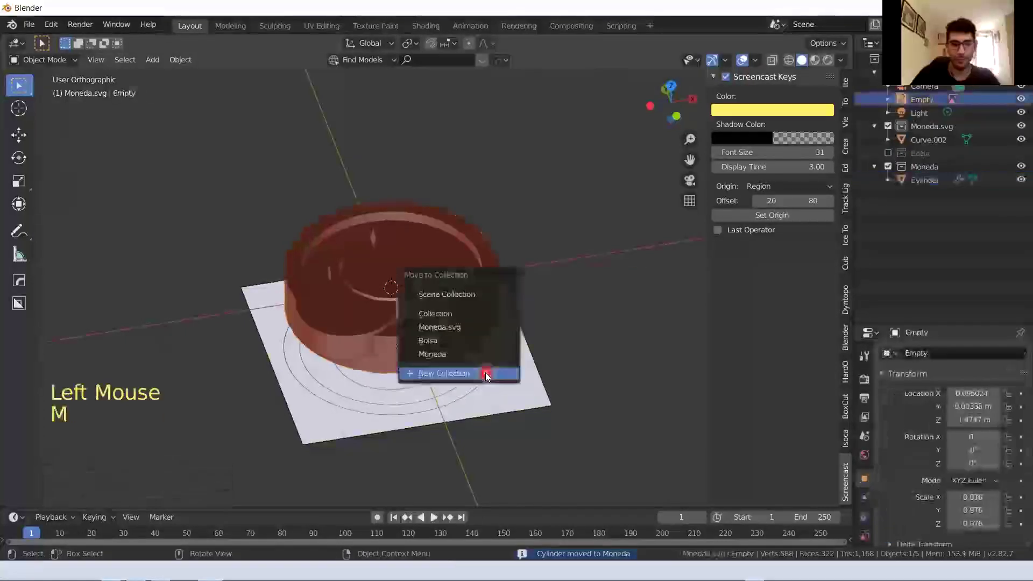
{"action": "left_click", "coordinate": [485, 372]}
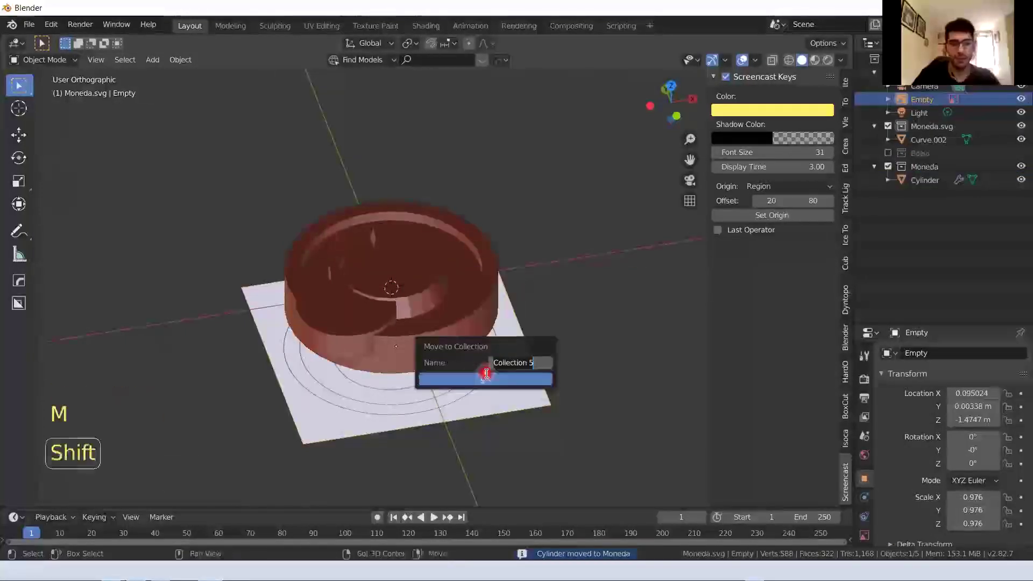
{"action": "type", "text": "Referencias"}
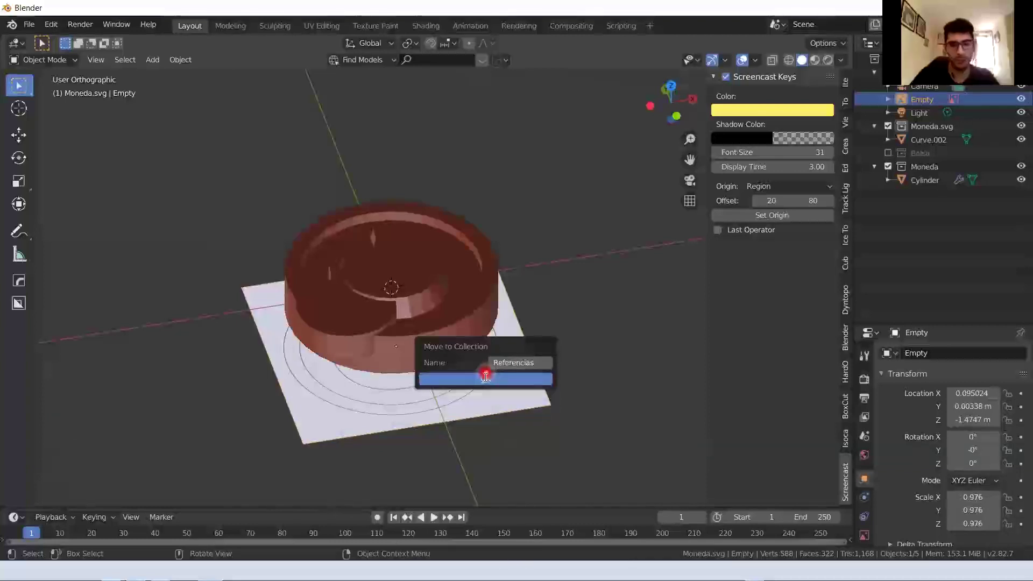
{"action": "left_click", "coordinate": [485, 378]}
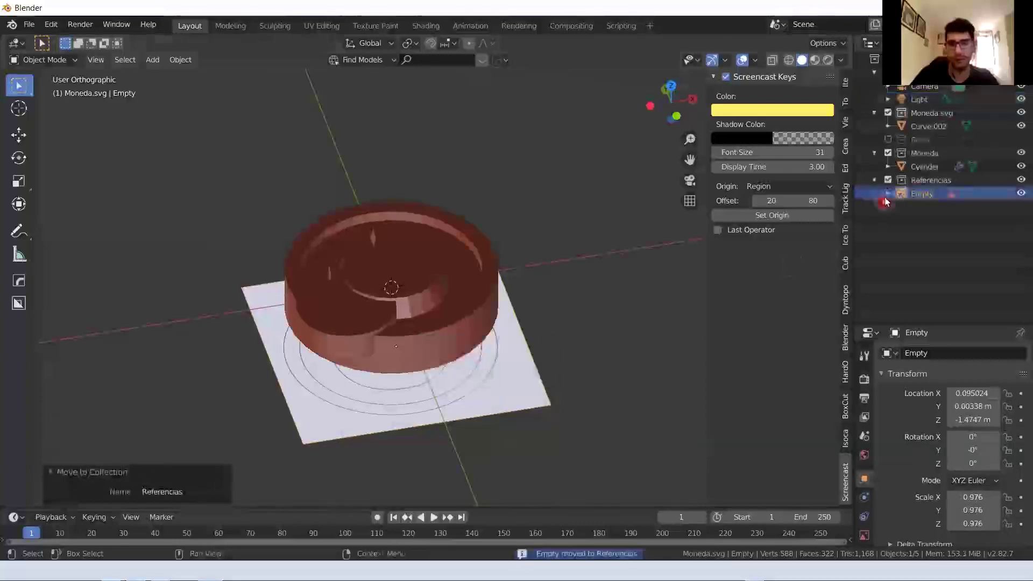
{"action": "left_click", "coordinate": [888, 180]}
Select the camera and the light together and move them into a new collection with the default name
{"action": "scroll", "coordinate": [409, 398], "scroll_direction": "down", "scroll_amount": 4}
{"action": "middle_click", "coordinate": [560, 301]}
{"action": "left_click", "coordinate": [597, 267]}
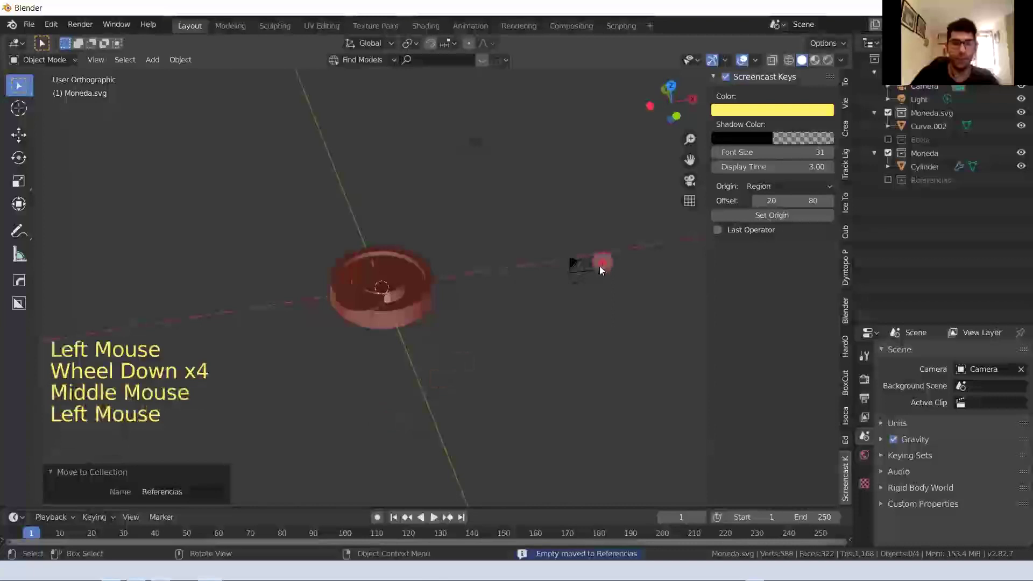
{"action": "left_click", "coordinate": [477, 140], "text": "shift"}
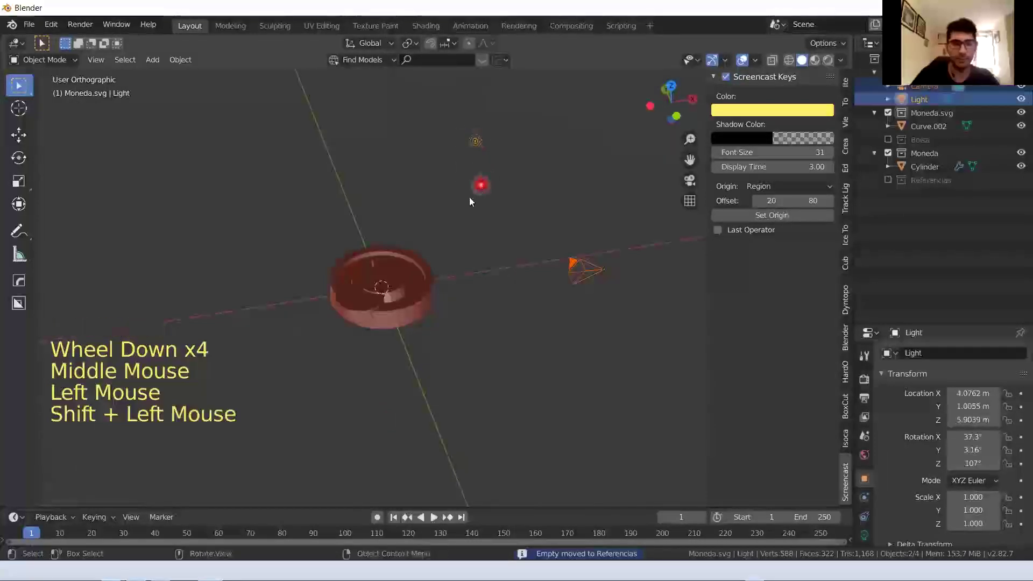
{"action": "key", "text": "m"}
{"action": "left_click", "coordinate": [470, 195]}
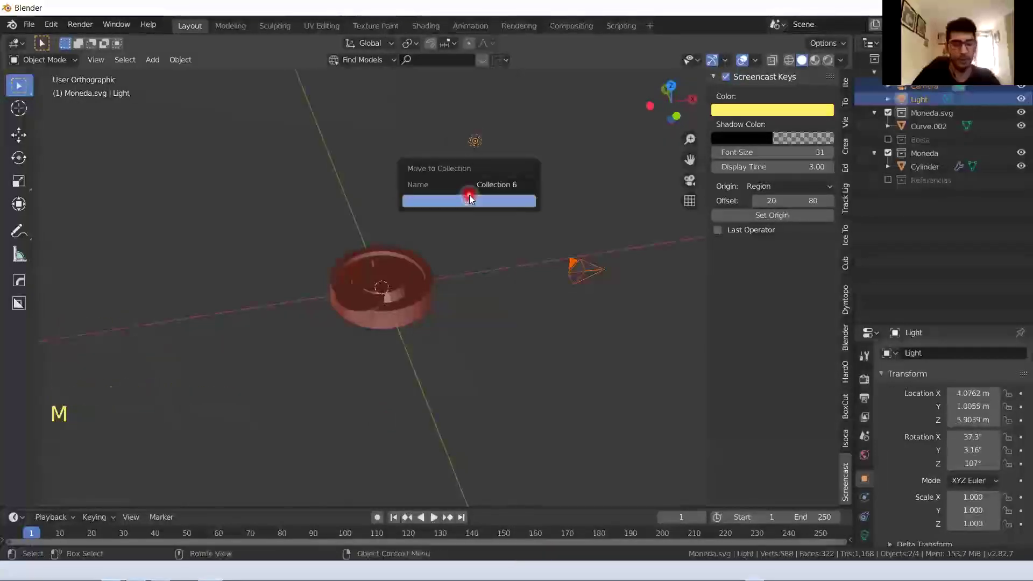
{"action": "left_click", "coordinate": [469, 200]}
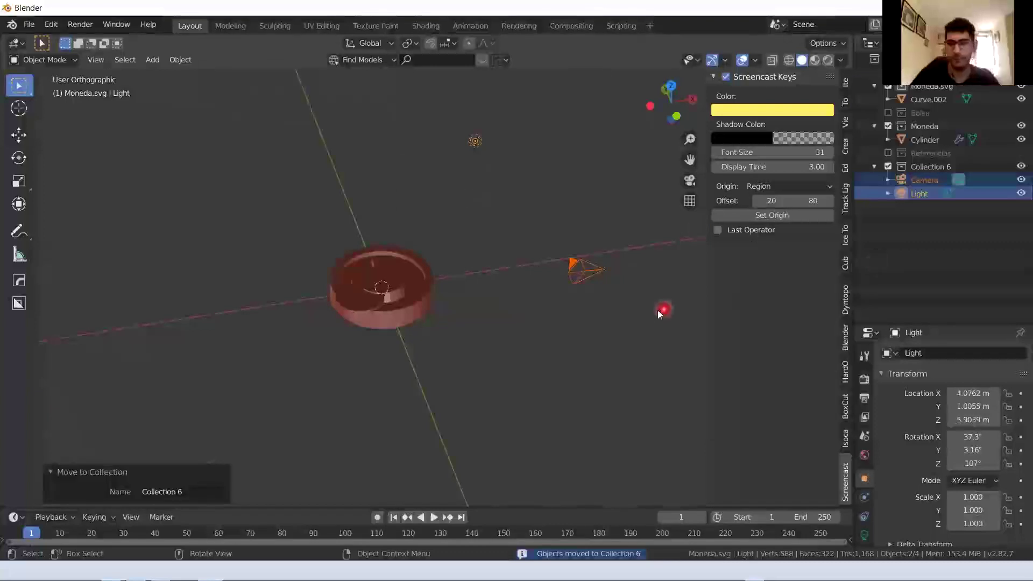
Rename the collection holding the camera and light as Escenario and exclude it from view
{"action": "left_click", "coordinate": [925, 182]}
{"action": "left_click", "coordinate": [926, 166]}
{"action": "left_click", "coordinate": [928, 166]}
{"action": "left_click", "coordinate": [927, 165]}
{"action": "double_click", "coordinate": [926, 165]}
{"action": "type", "text": "Escenario"}
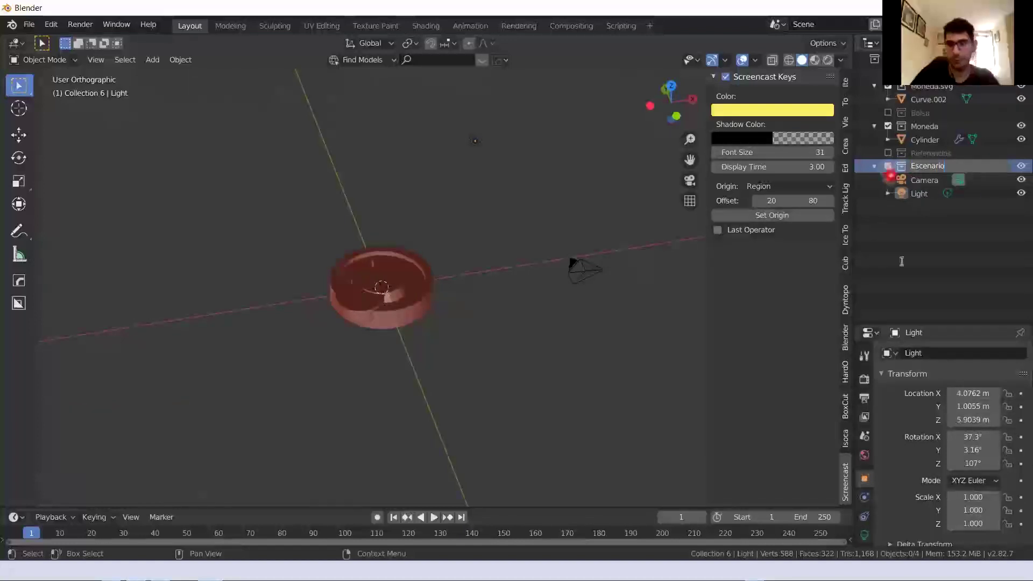
{"action": "key", "text": "Return"}
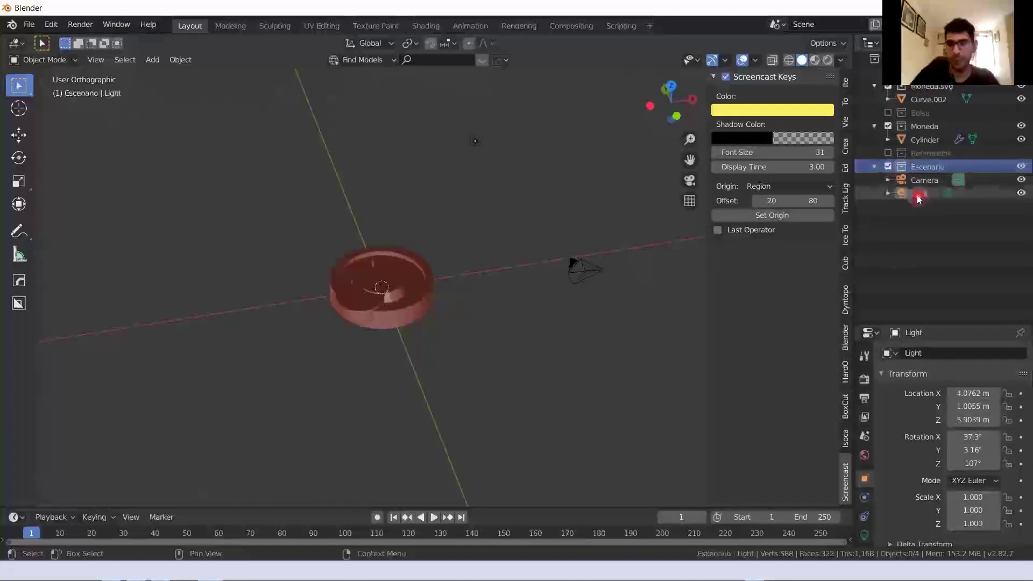
{"action": "left_click", "coordinate": [888, 167]}
Move the flame object Curve.002 above the coin by about 1.23 m in X, 1.08 m in Y and 1.02 m in Z
{"action": "middle_click_drag", "start_coordinate": [476, 347], "coordinate": [347, 320]}
{"action": "scroll", "coordinate": [373, 349], "scroll_direction": "up", "scroll_amount": 3}
{"action": "left_click", "coordinate": [345, 315]}
{"action": "key", "text": "g"}
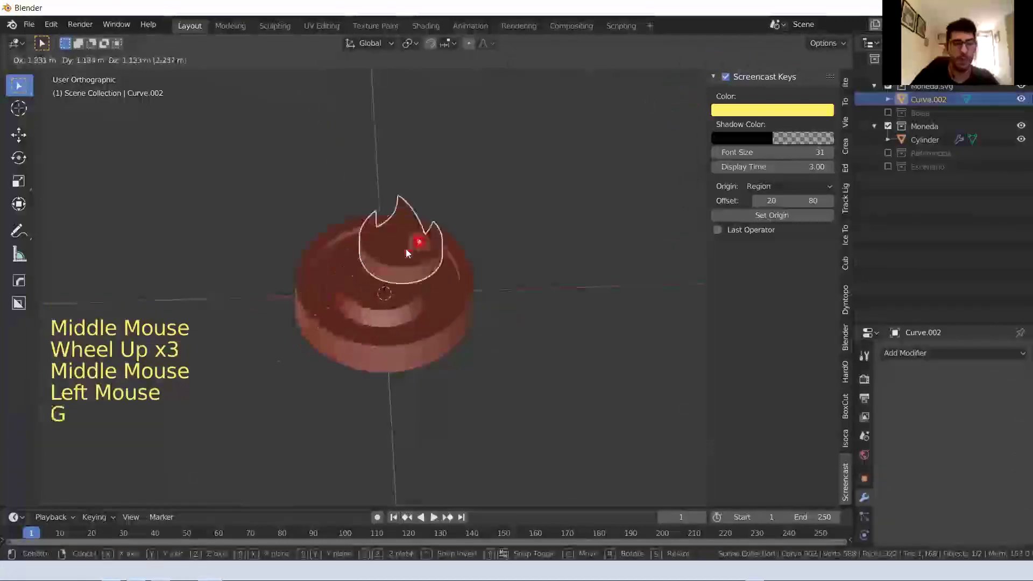
{"action": "left_click", "coordinate": [414, 242]}
{"action": "middle_click_drag", "start_coordinate": [383, 305], "coordinate": [371, 331]}
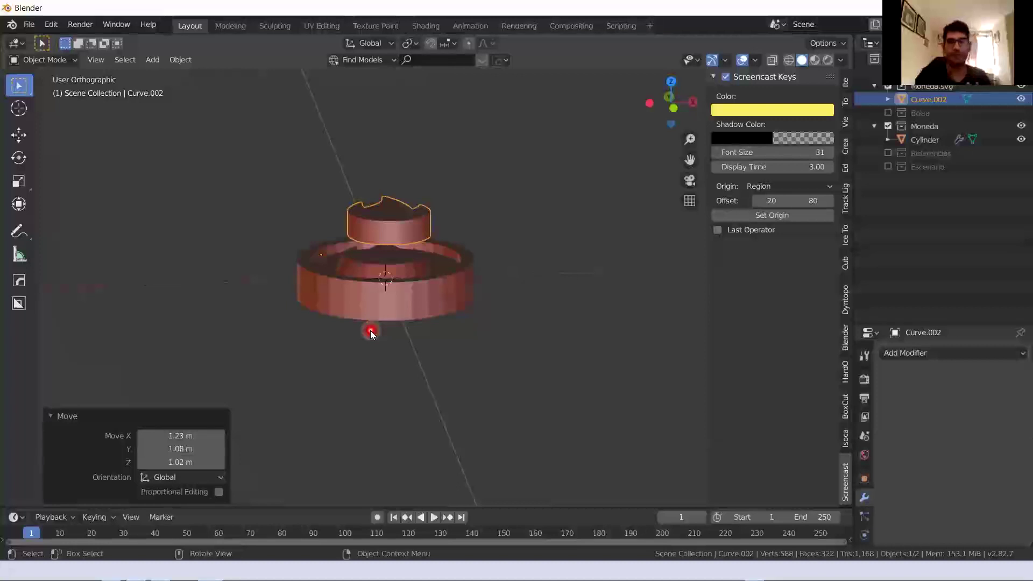
Exclude the Moneda collection from view and move the flame object Curve.002 into it
{"action": "left_click", "coordinate": [888, 127]}
{"action": "left_click", "coordinate": [914, 86]}
{"action": "left_click", "coordinate": [399, 228]}
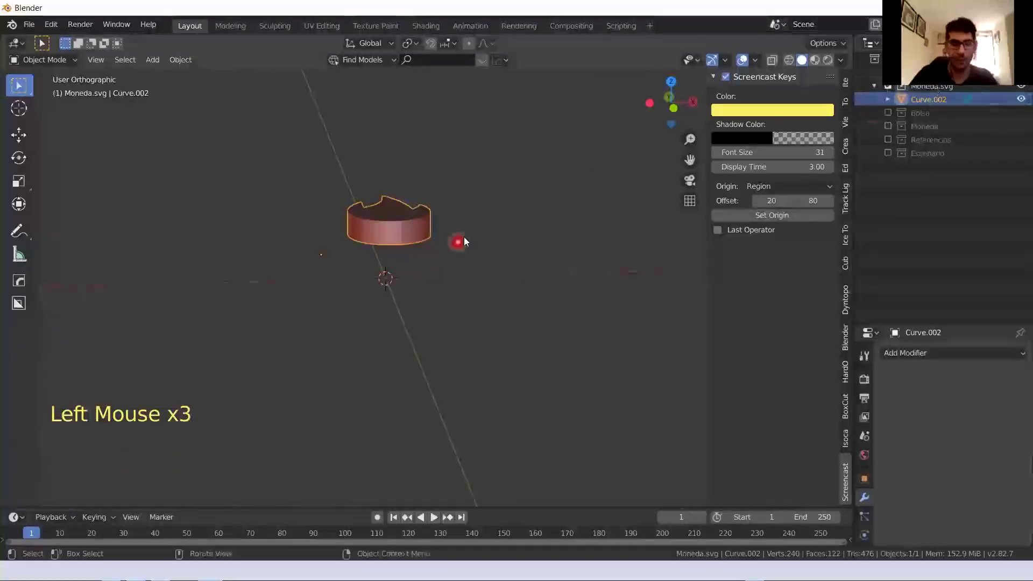
{"action": "middle_click_drag", "start_coordinate": [464, 237], "coordinate": [447, 250]}
{"action": "key", "text": "m"}
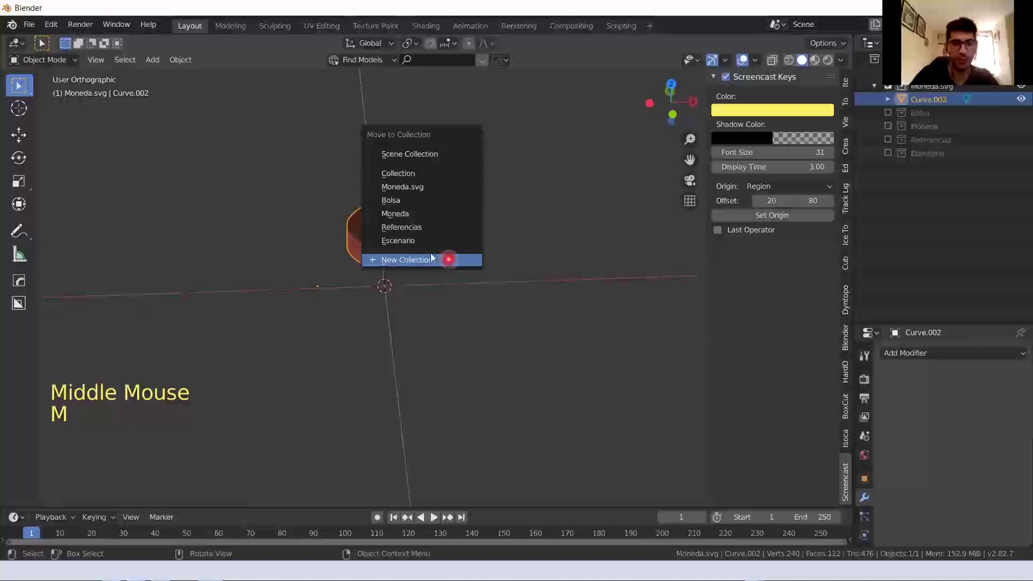
{"action": "left_click", "coordinate": [406, 213]}
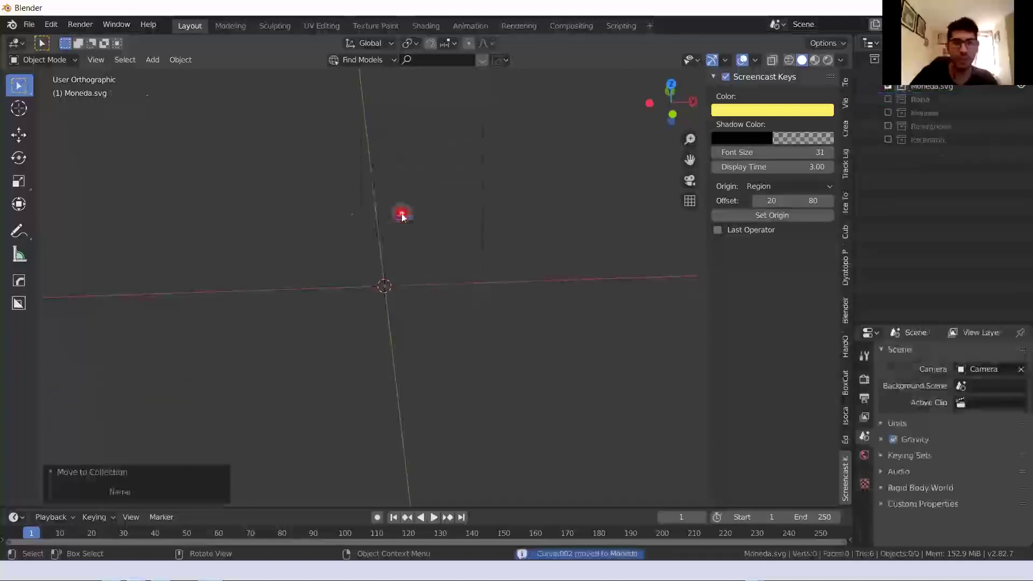
Delete the Moneda.svg collection and include the Moneda collection in the view layer again
{"action": "left_click", "coordinate": [890, 140]}
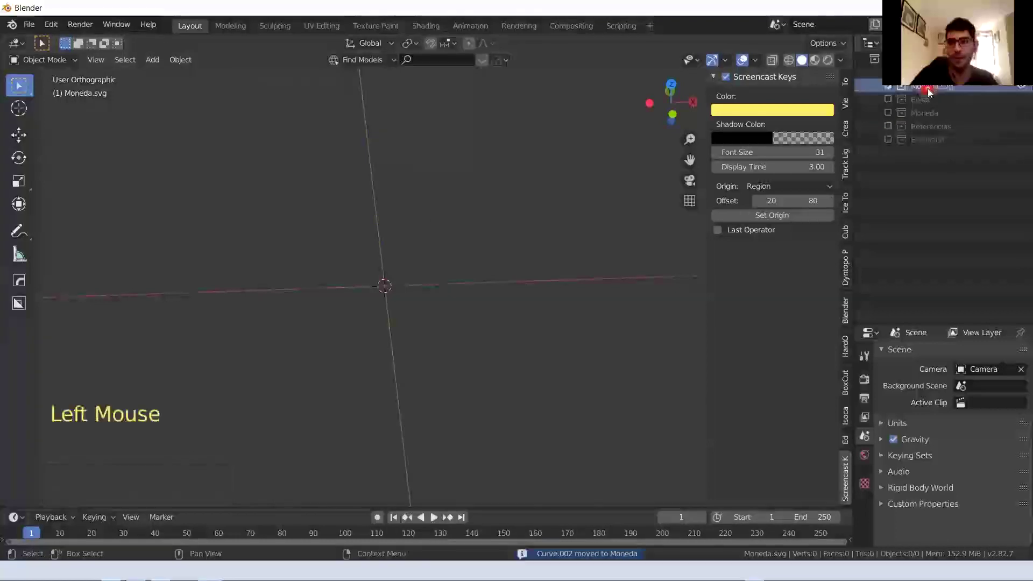
{"action": "right_click", "coordinate": [897, 142]}
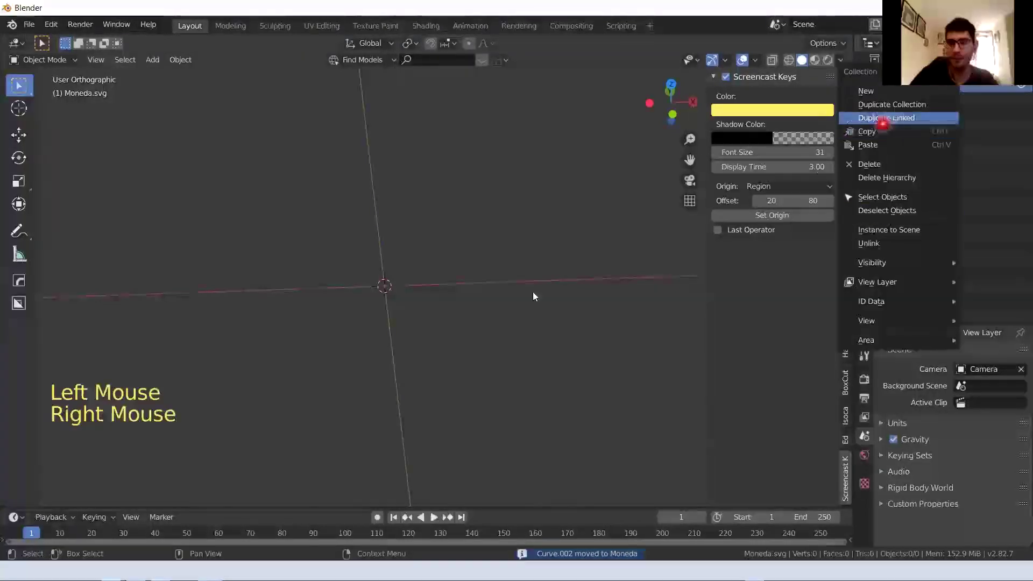
{"action": "right_click", "coordinate": [933, 93]}
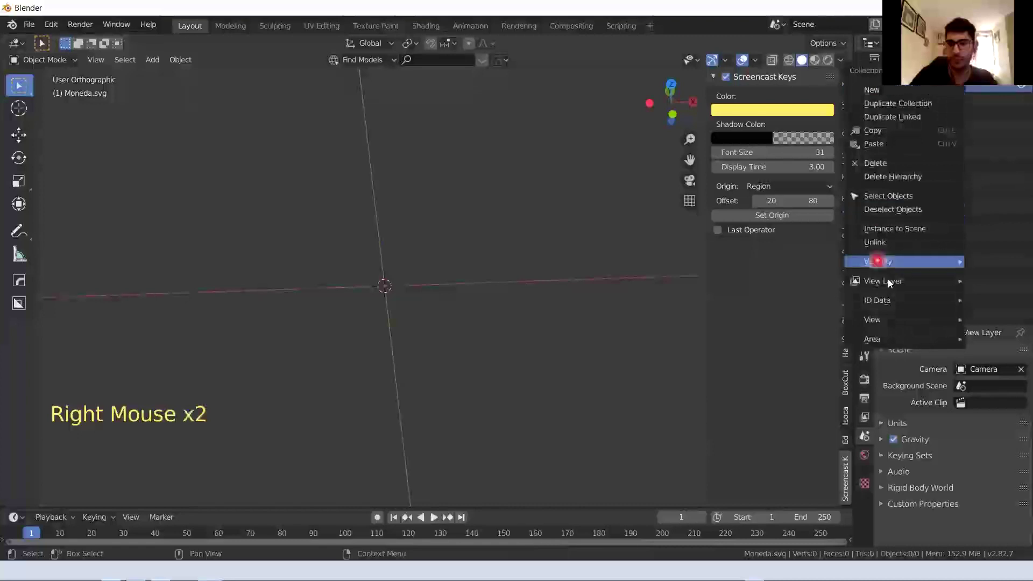
{"action": "left_click", "coordinate": [873, 162]}
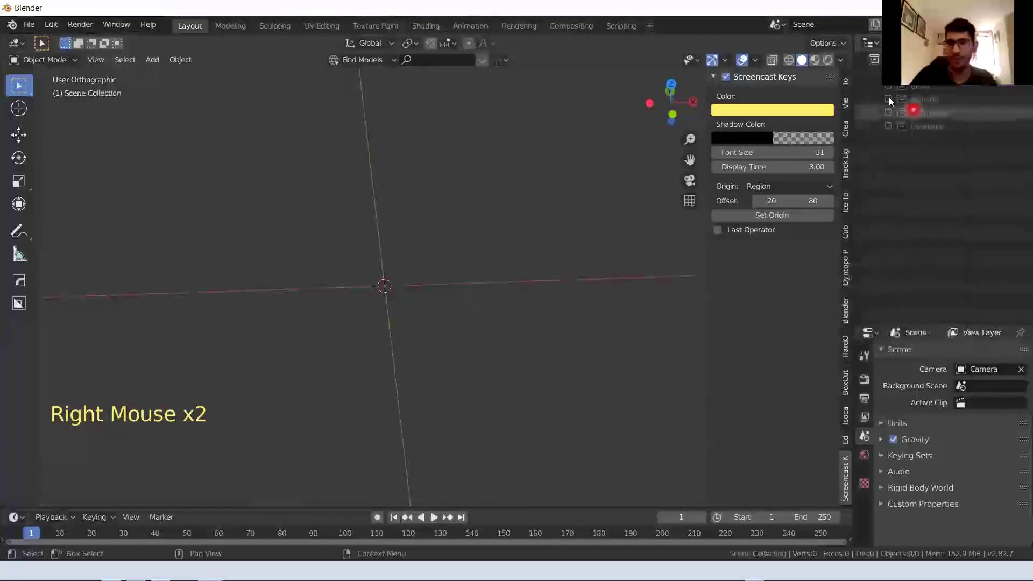
{"action": "left_click", "coordinate": [890, 100]}
Edit the coin's mesh and grow the selection from the flame's top face to its sloped side faces
{"action": "middle_click_drag", "start_coordinate": [382, 334], "coordinate": [445, 279]}
{"action": "scroll", "coordinate": [406, 322], "scroll_direction": "up", "scroll_amount": 4}
{"action": "left_click", "coordinate": [401, 299]}
{"action": "key", "text": "Tab"}
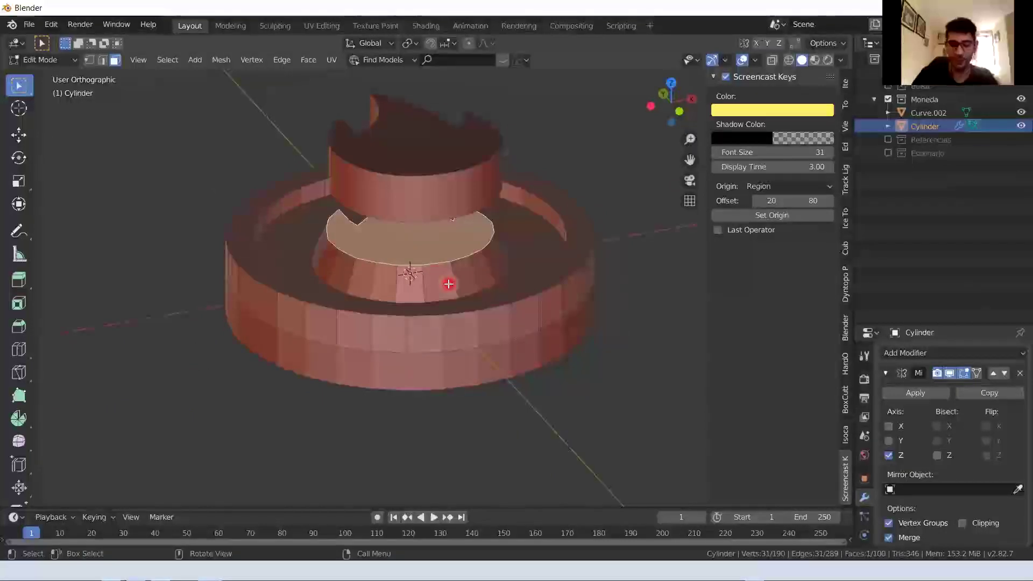
{"action": "middle_click_drag", "start_coordinate": [468, 276], "coordinate": [411, 256]}
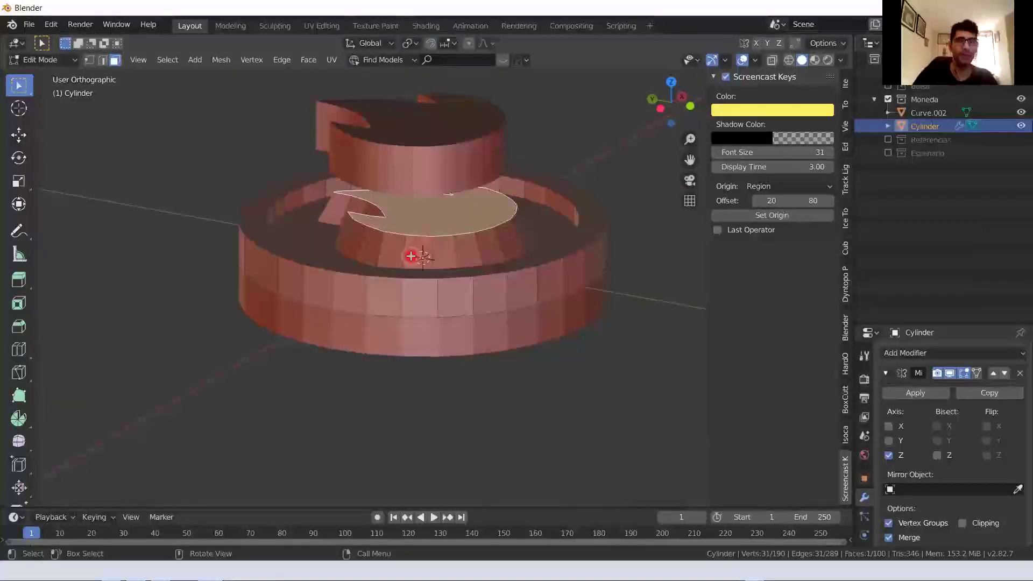
{"action": "middle_click_drag", "start_coordinate": [446, 278], "coordinate": [435, 330]}
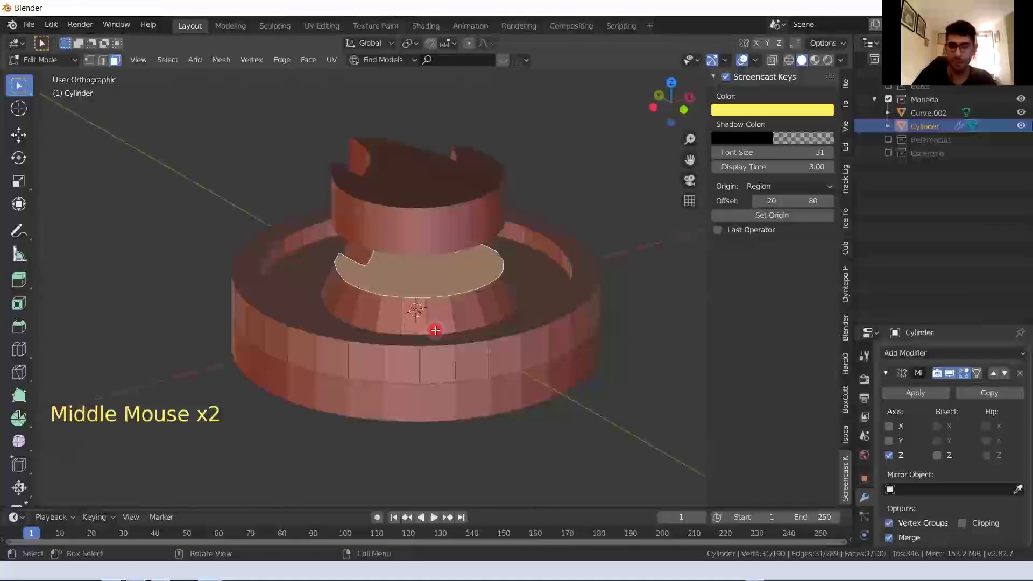
{"action": "key", "text": "ctrl+KP_Add"}
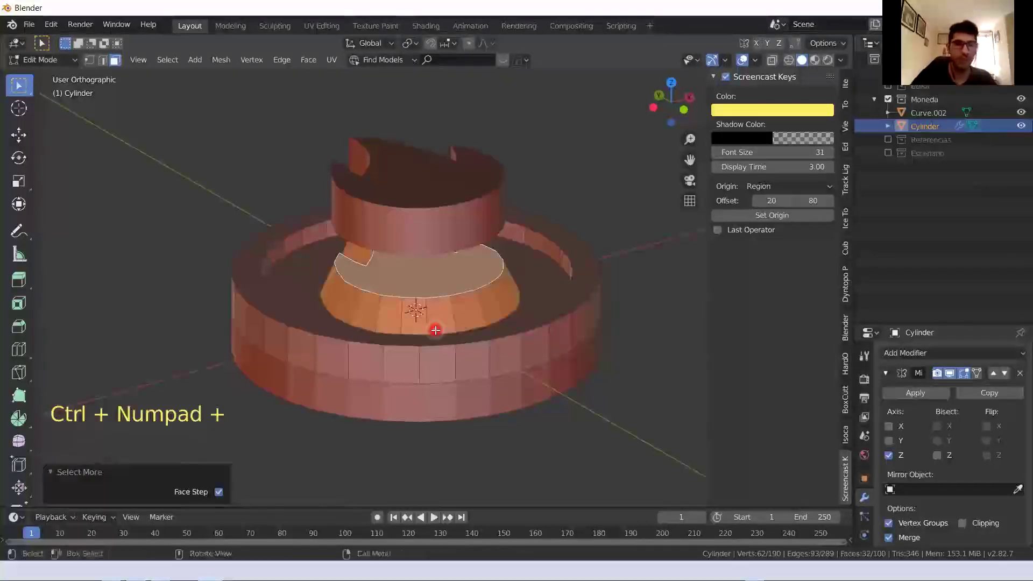
{"action": "left_click", "coordinate": [435, 330]}
{"action": "middle_click", "coordinate": [436, 323]}
{"action": "left_click", "coordinate": [433, 320]}
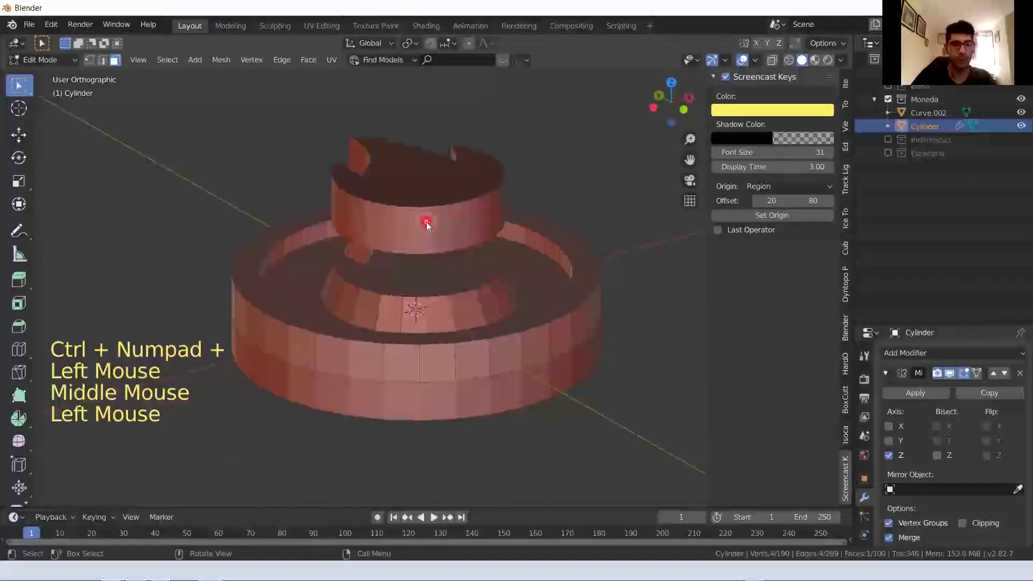
Return to Object Mode and raise the flame object Curve.002 along Z by about 0.84 m
{"action": "key", "text": "Tab"}
{"action": "left_click", "coordinate": [426, 222]}
{"action": "key", "text": "g"}
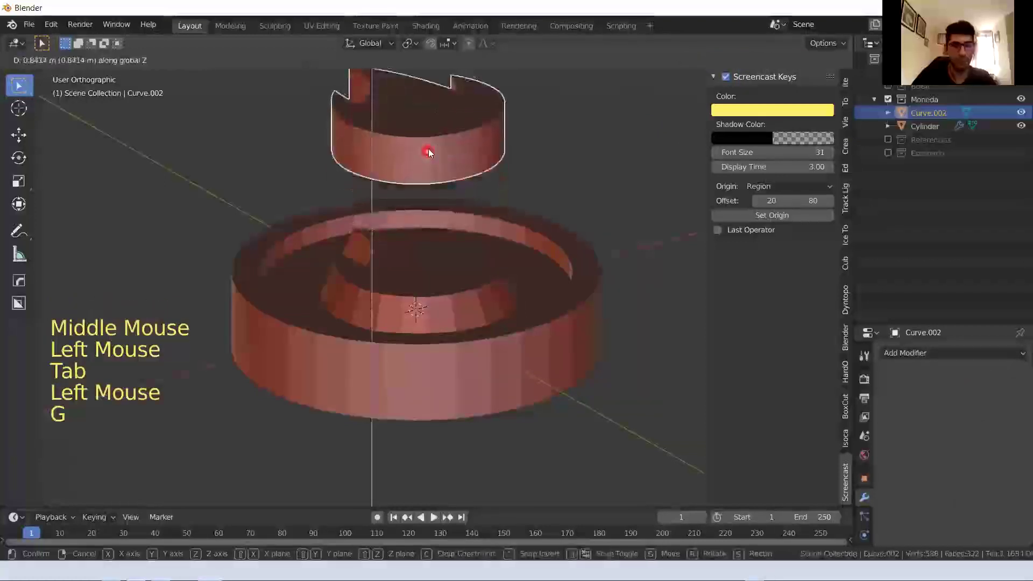
{"action": "left_click", "coordinate": [428, 149]}
Reopen the coin in Edit Mode and expand the selection of the emblem's top face by one step
{"action": "left_click", "coordinate": [417, 274]}
{"action": "middle_click_drag", "start_coordinate": [417, 274], "coordinate": [380, 296]}
{"action": "key", "text": "Tab"}
{"action": "left_click", "coordinate": [405, 285]}
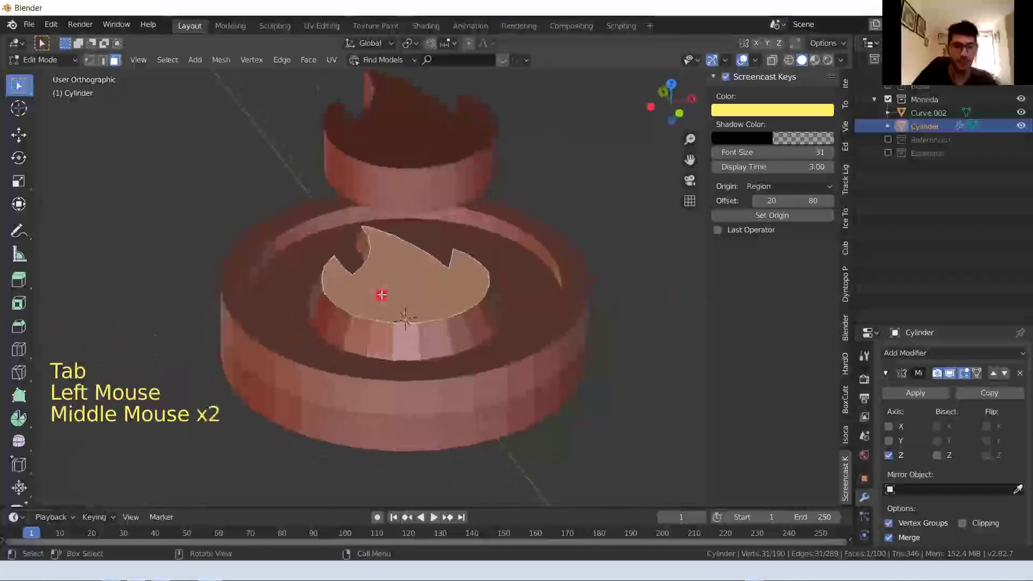
{"action": "key", "text": "ctrl"}
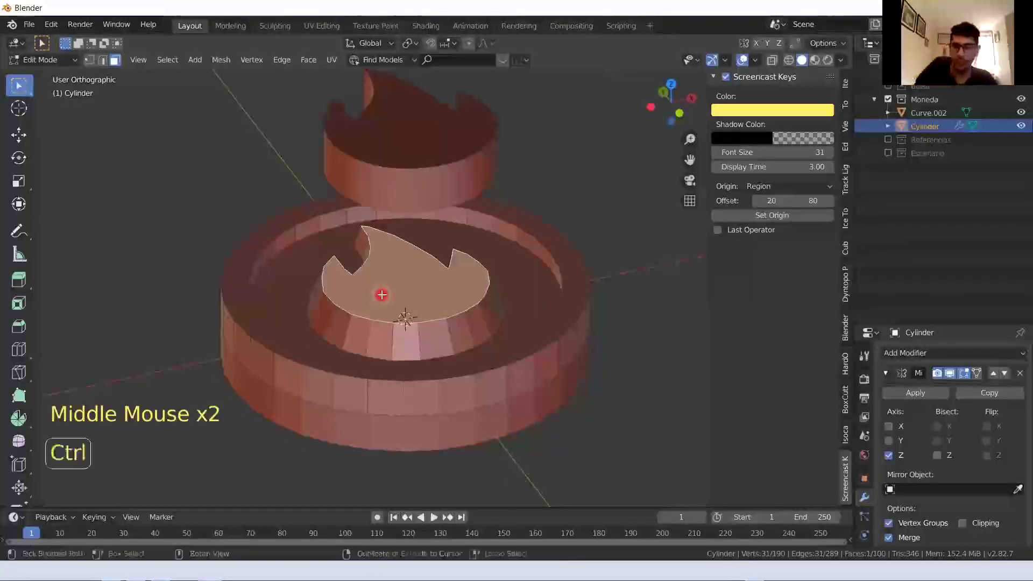
{"action": "key", "text": "ctrl+KP_Add"}
{"action": "middle_click_drag", "start_coordinate": [392, 299], "coordinate": [449, 302]}
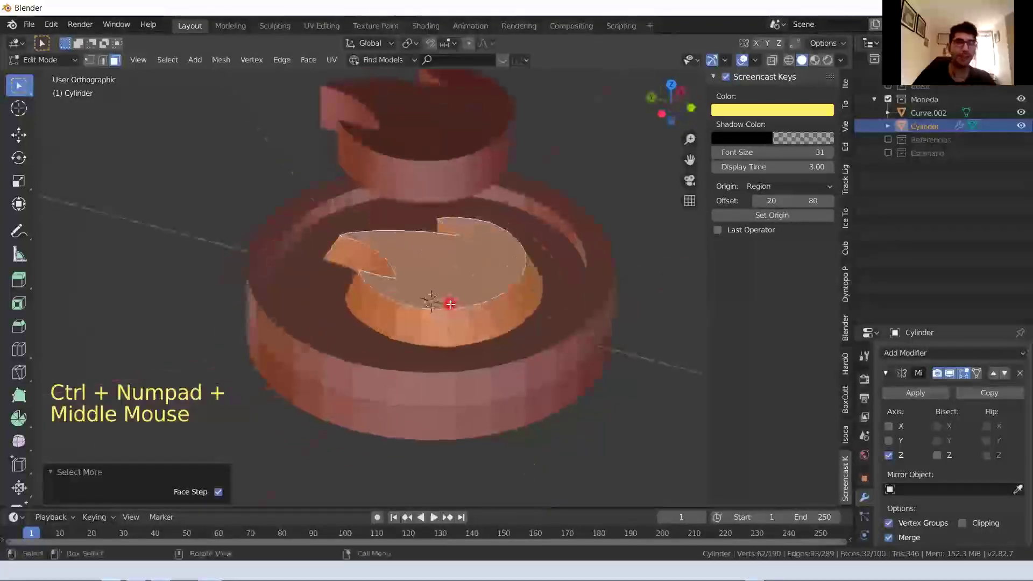
Select a single face on the coin's outer side and grow the selection by one step
{"action": "left_click", "coordinate": [461, 387]}
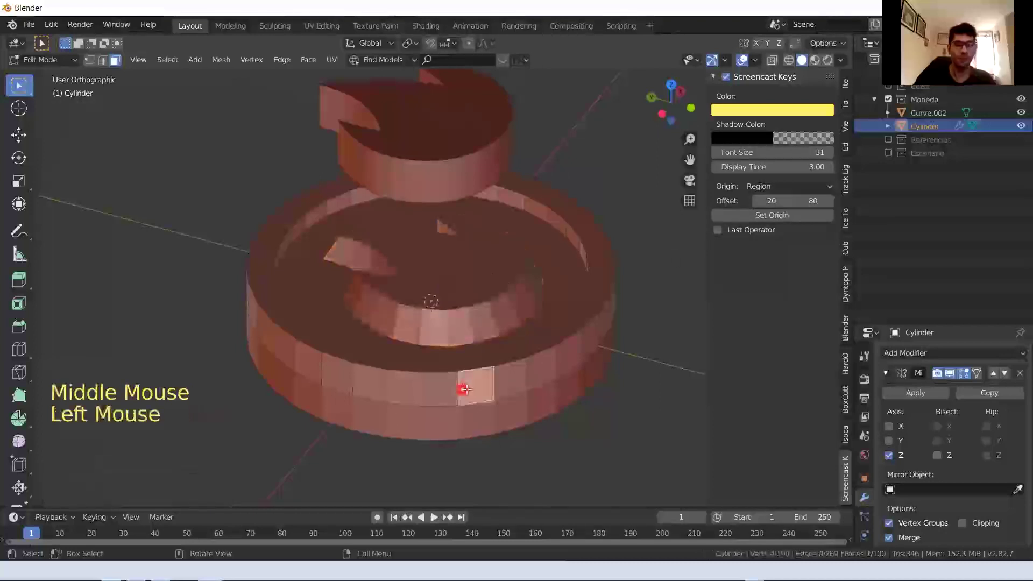
{"action": "middle_click_drag", "start_coordinate": [468, 388], "coordinate": [465, 379]}
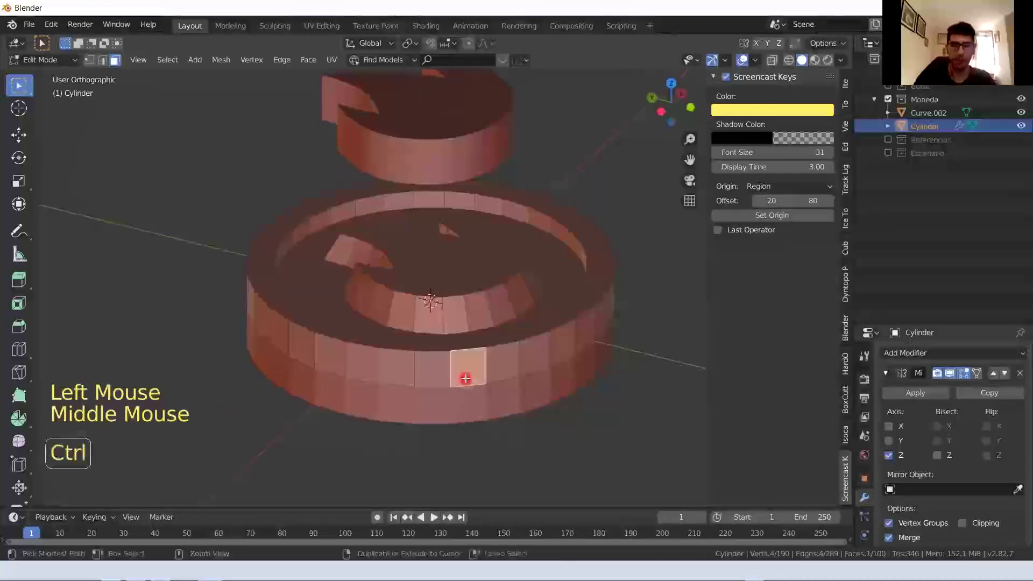
{"action": "key", "text": "ctrl+KP_Add"}
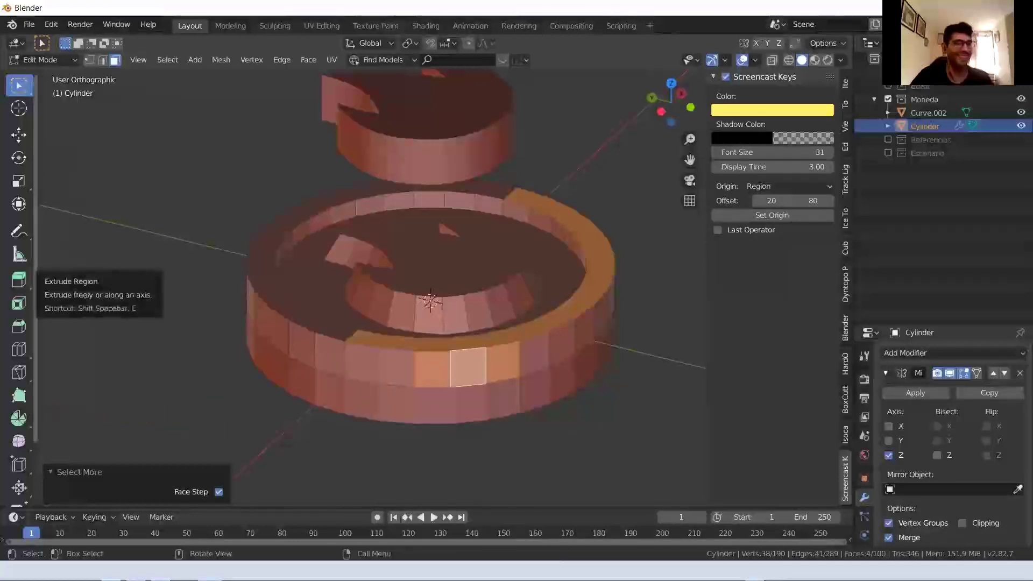
Select a neighbouring outer side face and grow the selection seven times to cover the coin's whole mesh
{"action": "left_click", "coordinate": [448, 359]}
{"action": "mouse_move", "coordinate": [432, 374]}
{"action": "middle_mouse_down"}
{"action": "mouse_move", "coordinate": [418, 380]}
{"action": "mouse_move", "coordinate": [420, 393]}
{"action": "mouse_move", "coordinate": [422, 374]}
{"action": "middle_mouse_up"}
{"action": "scroll", "coordinate": [421, 375], "scroll_direction": "down", "scroll_amount": 2}
{"action": "key", "text": "ctrl"}
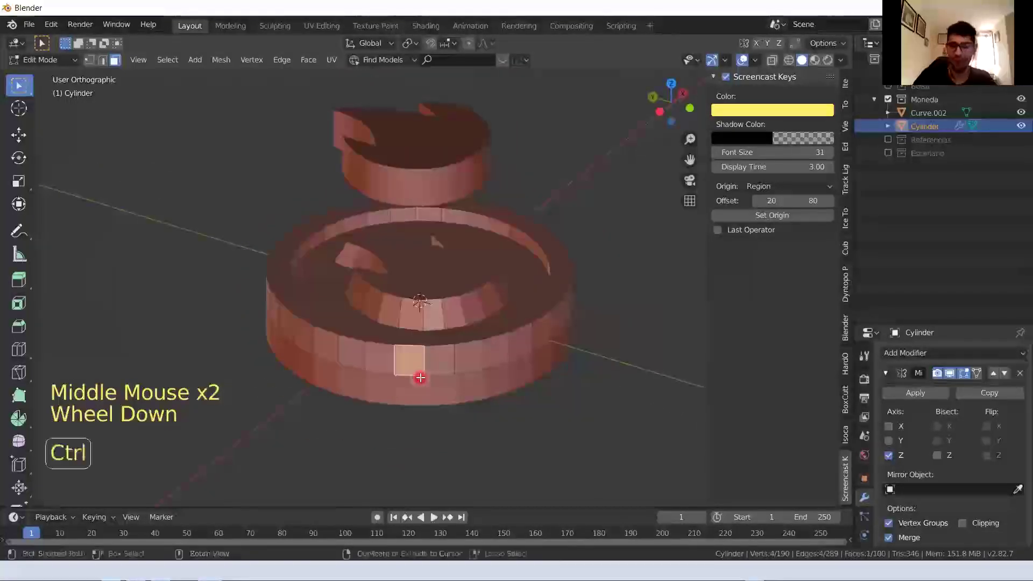
{"action": "key", "text": "ctrl+KP_Add"}
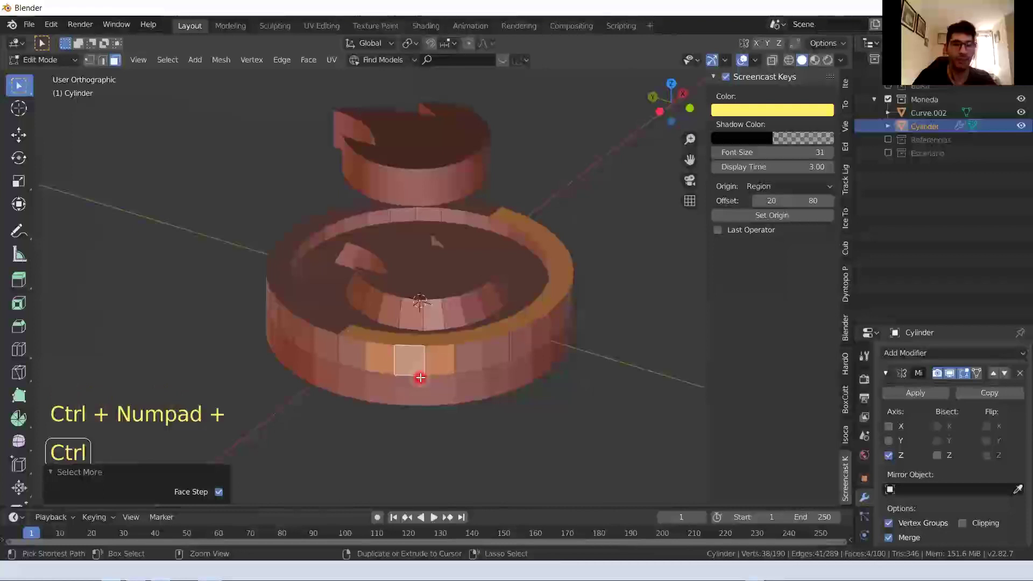
{"action": "key", "text": "ctrl+KP_Add"}
{"action": "key", "text": "ctrl+KP_Add"}
{"action": "key", "text": "ctrl+KP_Add"}
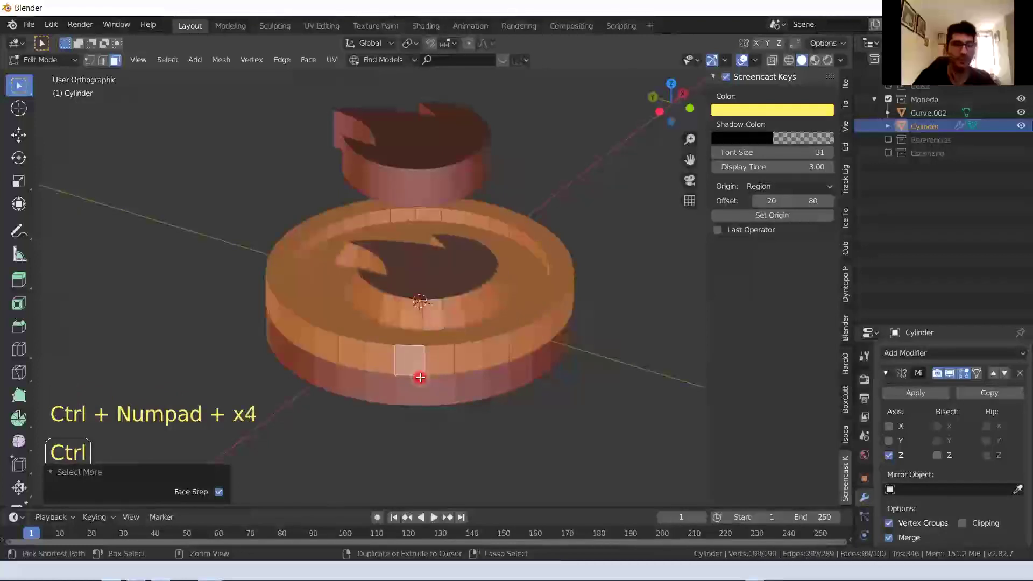
{"action": "key", "text": "ctrl+KP_Add"}
{"action": "key", "text": "ctrl+KP_Add"}
{"action": "key", "text": "ctrl+KP_Add"}
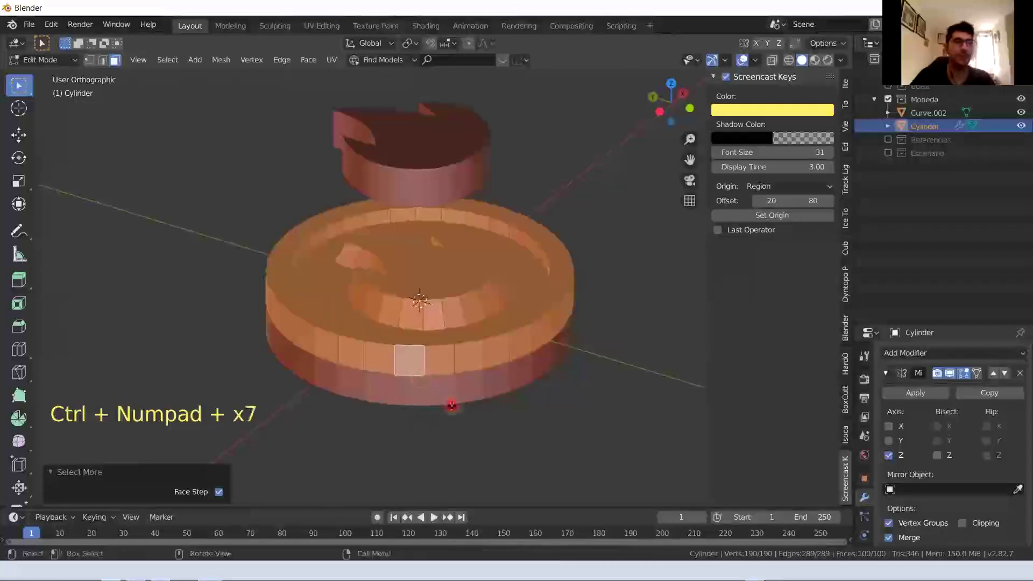
Select the emblem's top face, grow the selection three times and shrink it three times
{"action": "left_click", "coordinate": [418, 268]}
{"action": "key", "text": "ctrl+KP_Add"}
{"action": "key", "text": "ctrl+KP_Add"}
{"action": "key", "text": "ctrl+KP_Add"}
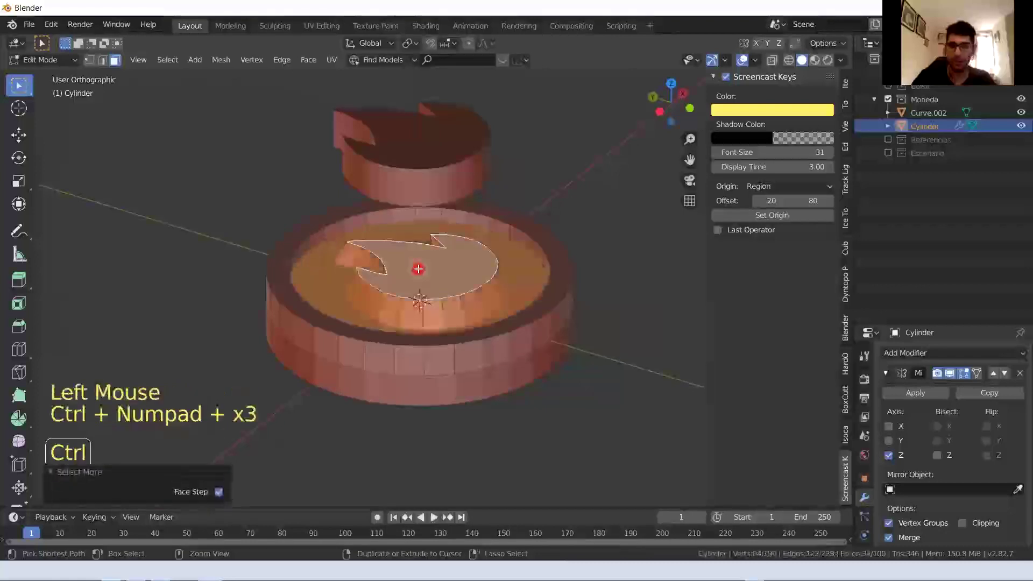
{"action": "key", "text": "ctrl+KP_Subtract"}
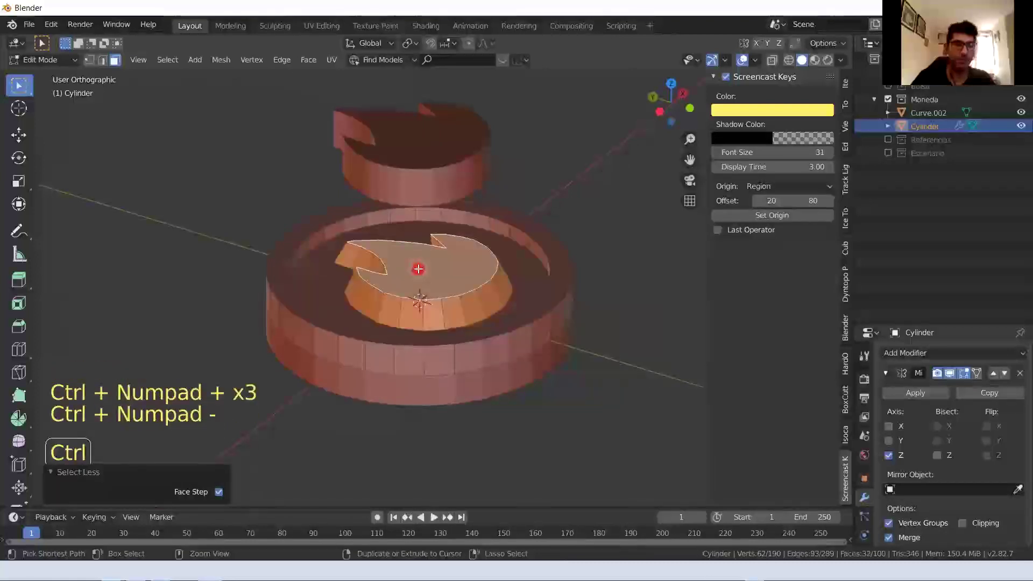
{"action": "key", "text": "ctrl+KP_Subtract"}
{"action": "key", "text": "ctrl+KP_Subtract"}
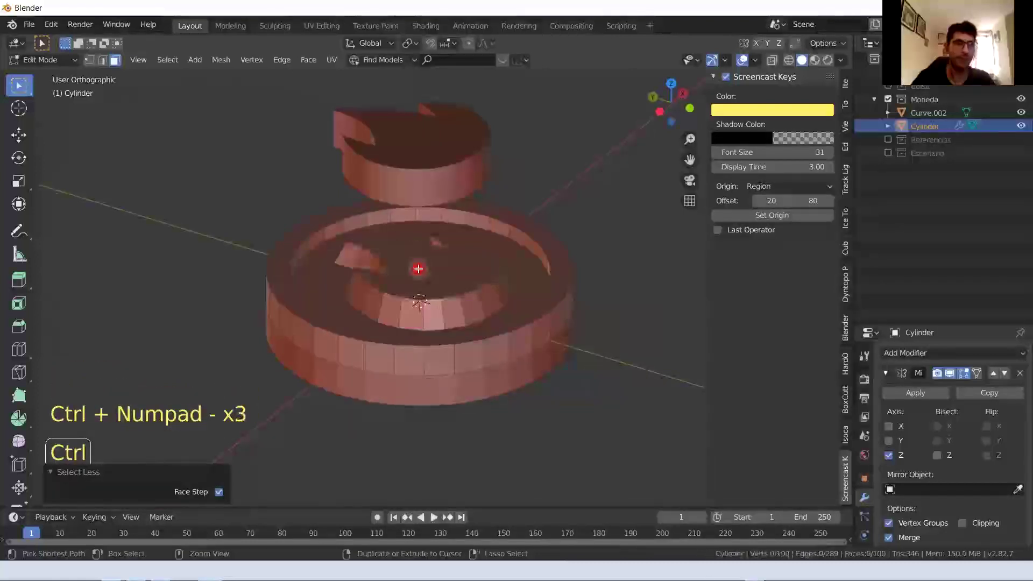
Select the flame emblem's top face again and grow the selection once to include its surrounding side faces
{"action": "key", "text": "ctrl+KP_Add"}
{"action": "left_click", "coordinate": [418, 269]}
{"action": "middle_click_drag", "start_coordinate": [418, 269], "coordinate": [402, 282]}
{"action": "key", "text": "ctrl+KP_Add"}
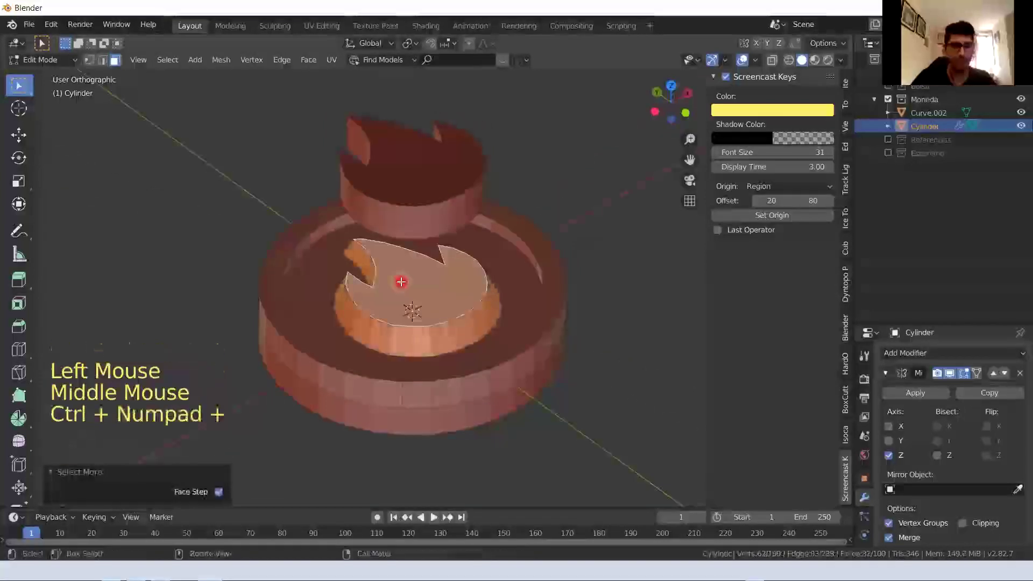
Delete the selected raised flame faces from the coin's recess
{"action": "key", "text": "x"}
{"action": "left_click", "coordinate": [367, 282]}
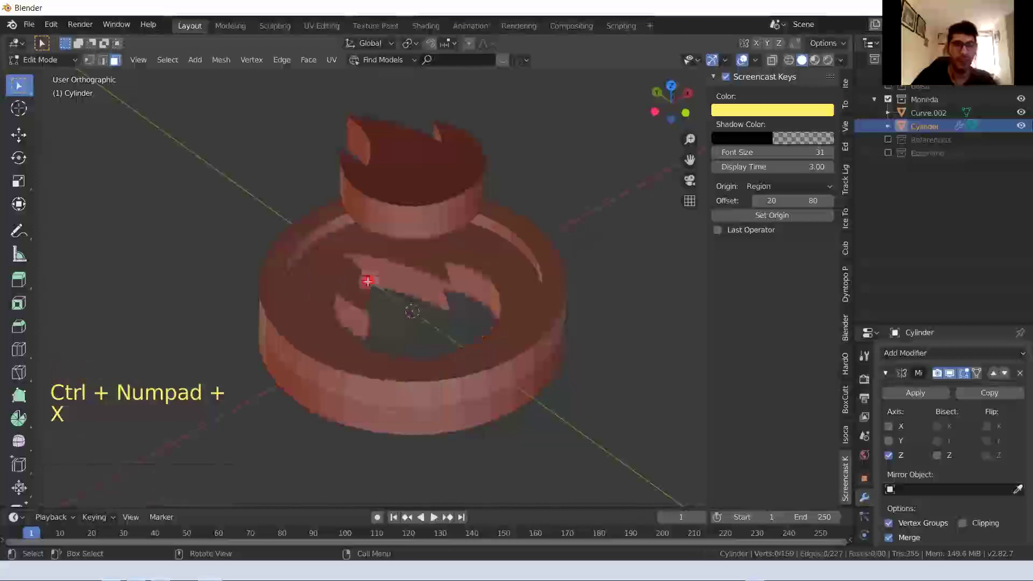
Select the full edge loop around the flame-shaped hole in the coin's floor and fill it with a face
{"action": "middle_click_drag", "start_coordinate": [392, 299], "coordinate": [348, 296]}
{"action": "scroll", "coordinate": [341, 306], "scroll_direction": "up", "scroll_amount": 2}
{"action": "left_click", "coordinate": [337, 317]}
{"action": "left_click", "coordinate": [295, 353], "text": "shift"}
{"action": "left_click", "coordinate": [295, 358]}
{"action": "key", "text": "3"}
{"action": "left_click", "coordinate": [341, 298]}
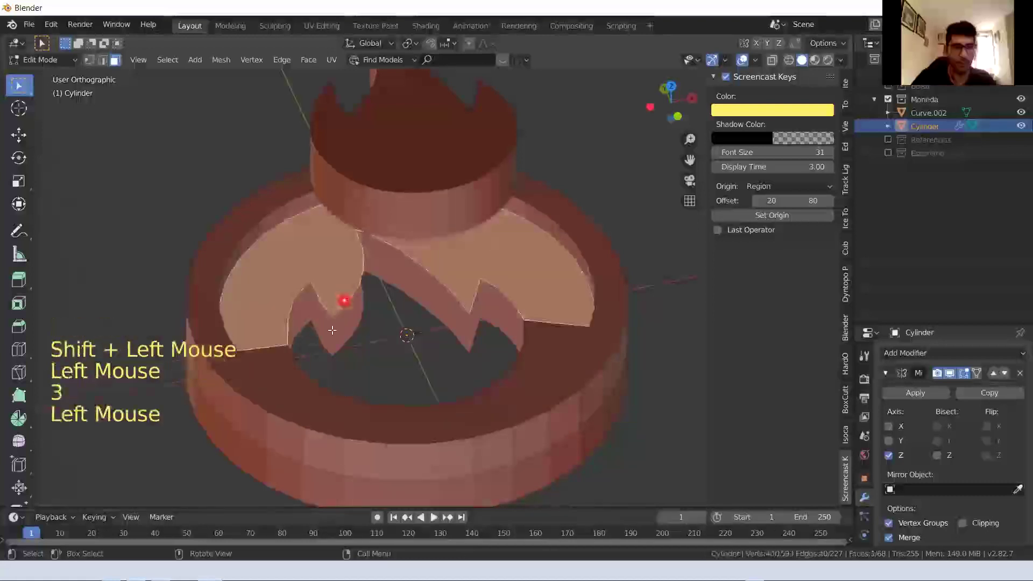
{"action": "key", "text": "1"}
{"action": "key", "text": "2"}
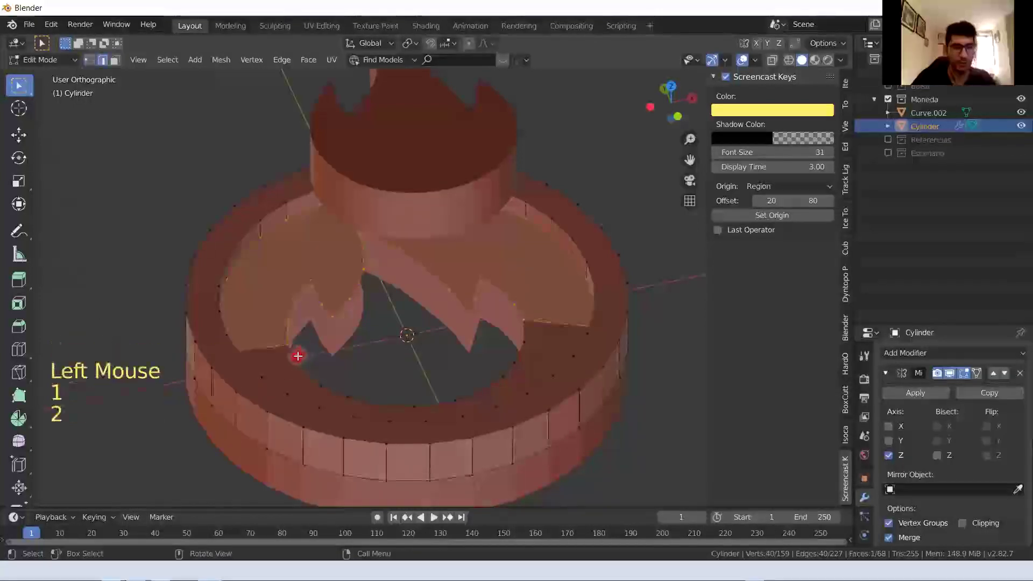
{"action": "left_click", "coordinate": [300, 351]}
{"action": "left_click", "coordinate": [293, 356], "text": "alt"}
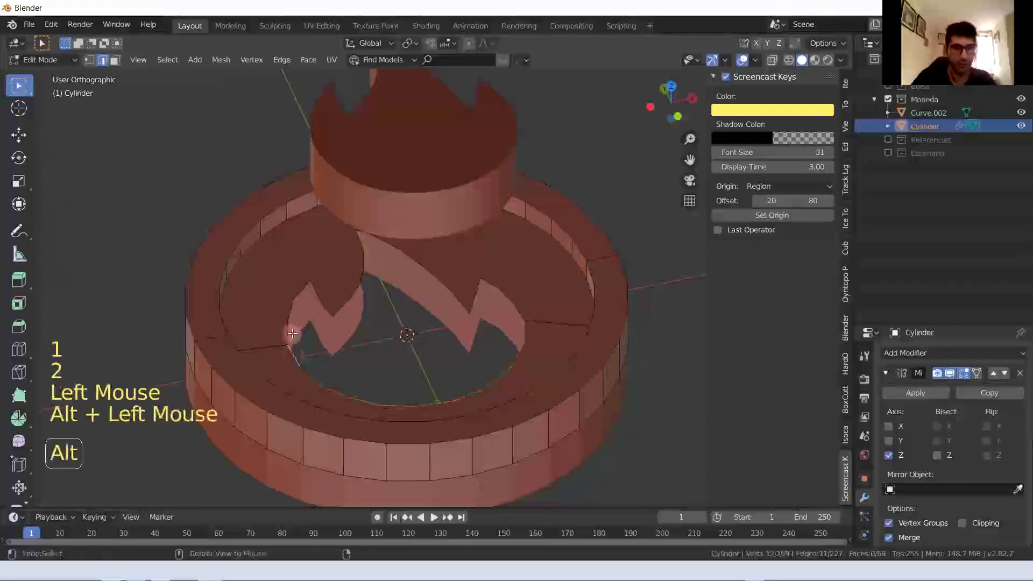
{"action": "left_click", "coordinate": [288, 352], "text": "alt"}
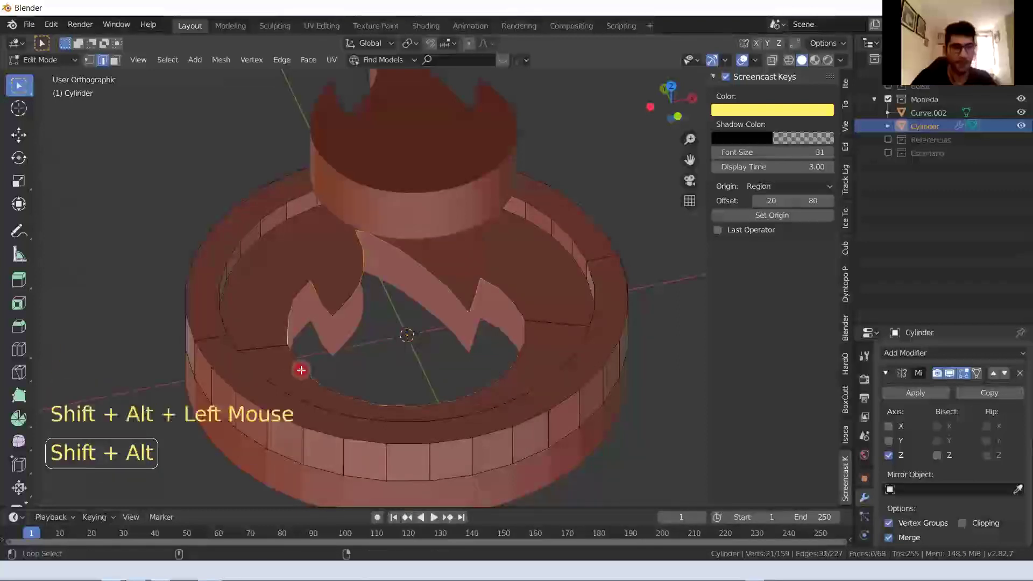
{"action": "mouse_move", "coordinate": [387, 362]}
{"action": "middle_mouse_down"}
{"action": "mouse_move", "coordinate": [381, 284]}
{"action": "mouse_move", "coordinate": [415, 307]}
{"action": "mouse_move", "coordinate": [403, 309]}
{"action": "middle_mouse_up"}
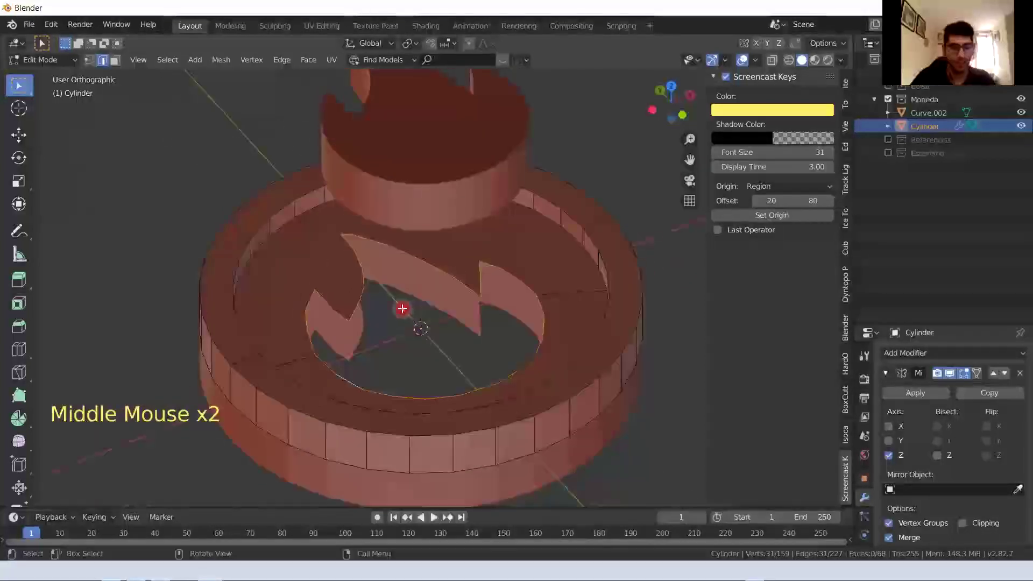
{"action": "key", "text": "f"}
Select the flame-shaped face and the two floor faces around it, and dissolve them into a single recess floor
{"action": "left_click", "coordinate": [312, 348]}
{"action": "key", "text": "2"}
{"action": "left_click", "coordinate": [303, 329]}
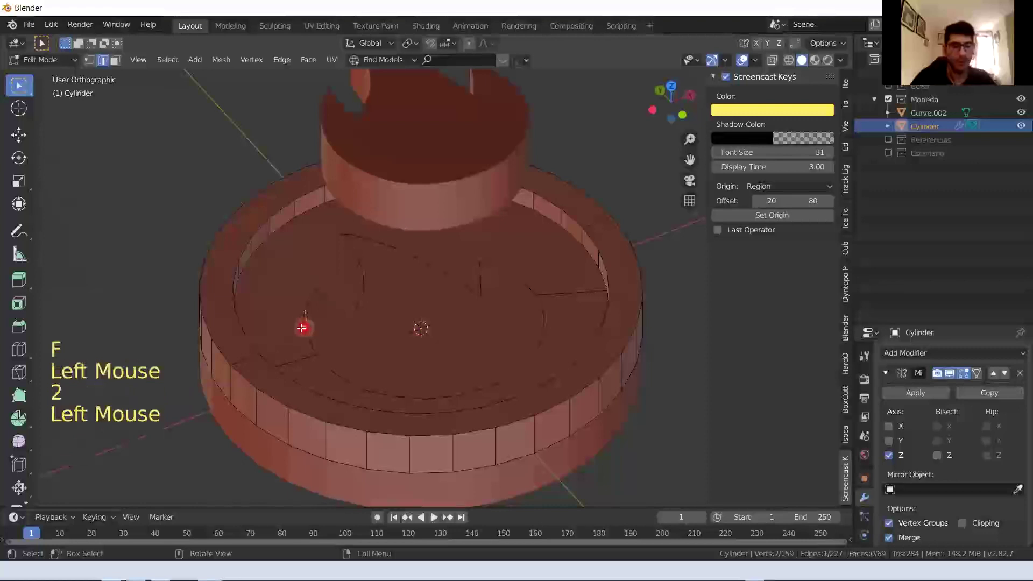
{"action": "middle_click_drag", "start_coordinate": [336, 306], "coordinate": [330, 305]}
{"action": "key", "text": "3"}
{"action": "left_click", "coordinate": [330, 305]}
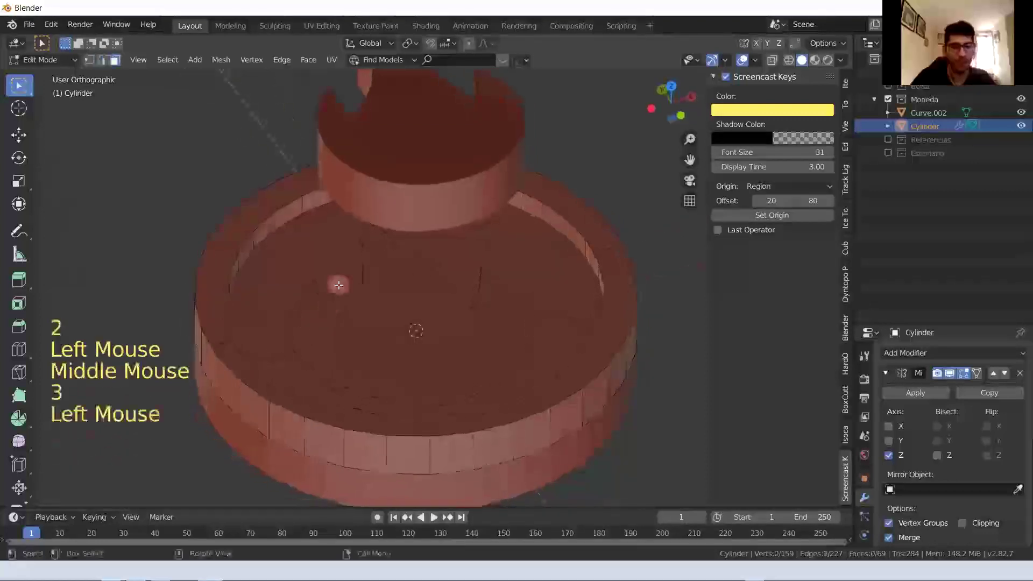
{"action": "left_click", "coordinate": [406, 305], "text": "shift"}
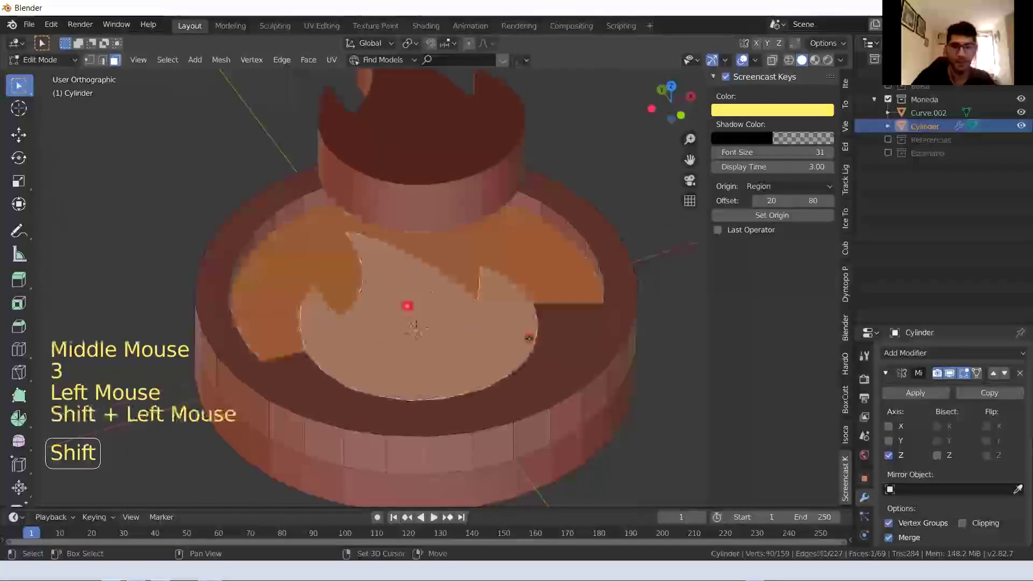
{"action": "left_click", "coordinate": [554, 327], "text": "shift"}
{"action": "key", "text": "ctrl+x"}
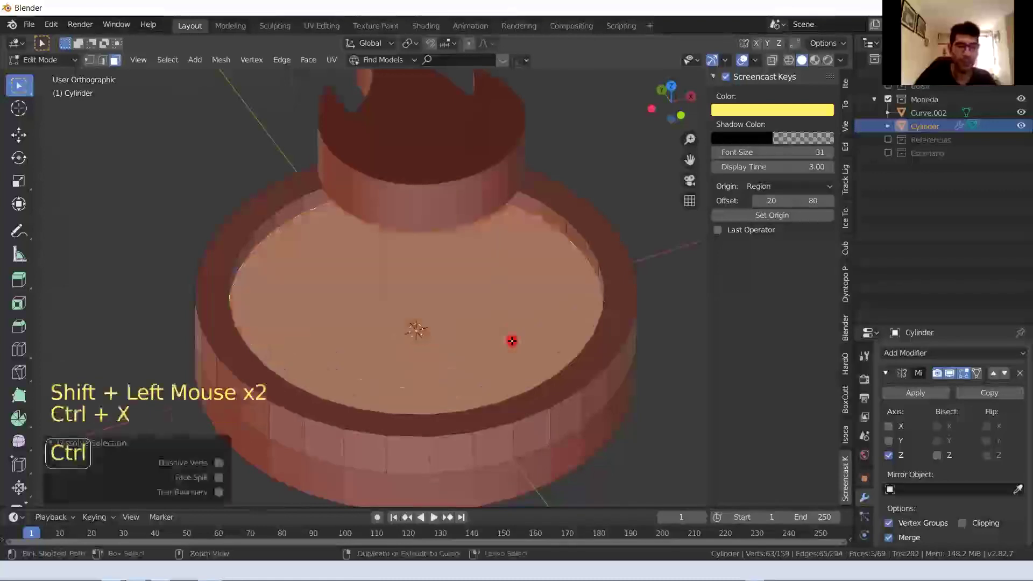
Undo the dissolve of the recess floor faces
{"action": "middle_click_drag", "start_coordinate": [539, 328], "coordinate": [487, 362]}
{"action": "left_click", "coordinate": [452, 364]}
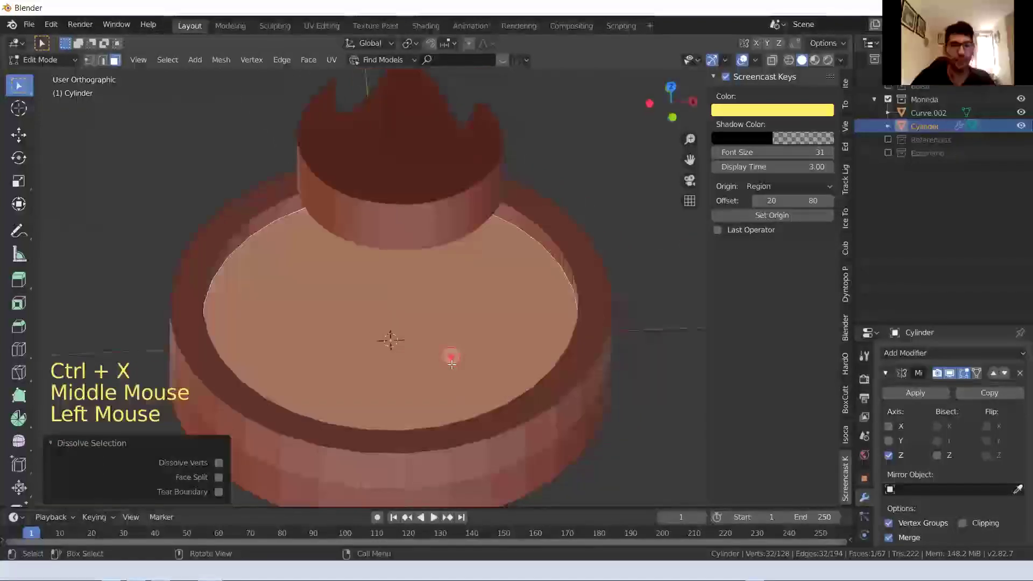
{"action": "scroll", "coordinate": [452, 364], "scroll_direction": "down", "scroll_amount": 2}
{"action": "key", "text": "ctrl+z"}
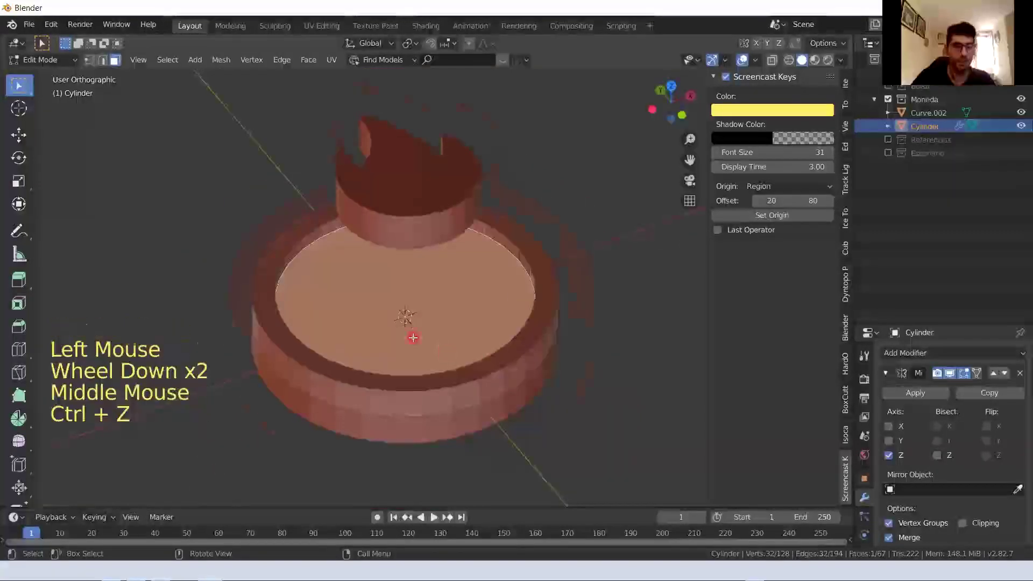
{"action": "scroll", "coordinate": [413, 338], "scroll_direction": "up", "scroll_amount": 4}
{"action": "key", "text": "ctrl+z"}
Try deleting the selected recess floor faces, and undo the deletion
{"action": "scroll", "coordinate": [413, 339], "scroll_direction": "down", "scroll_amount": 2}
{"action": "key", "text": "x"}
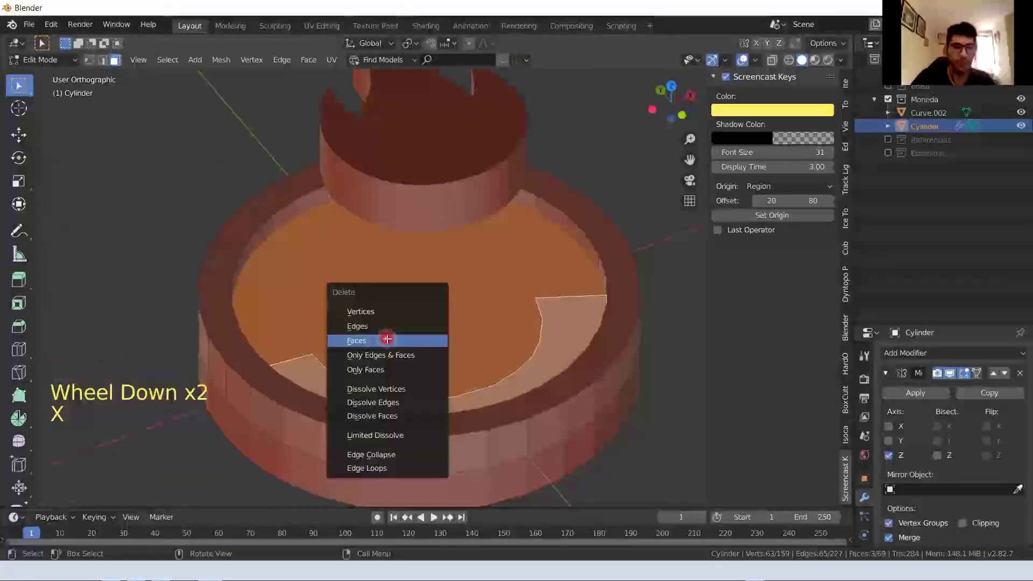
{"action": "left_click", "coordinate": [387, 339]}
{"action": "middle_click_drag", "start_coordinate": [451, 332], "coordinate": [520, 363]}
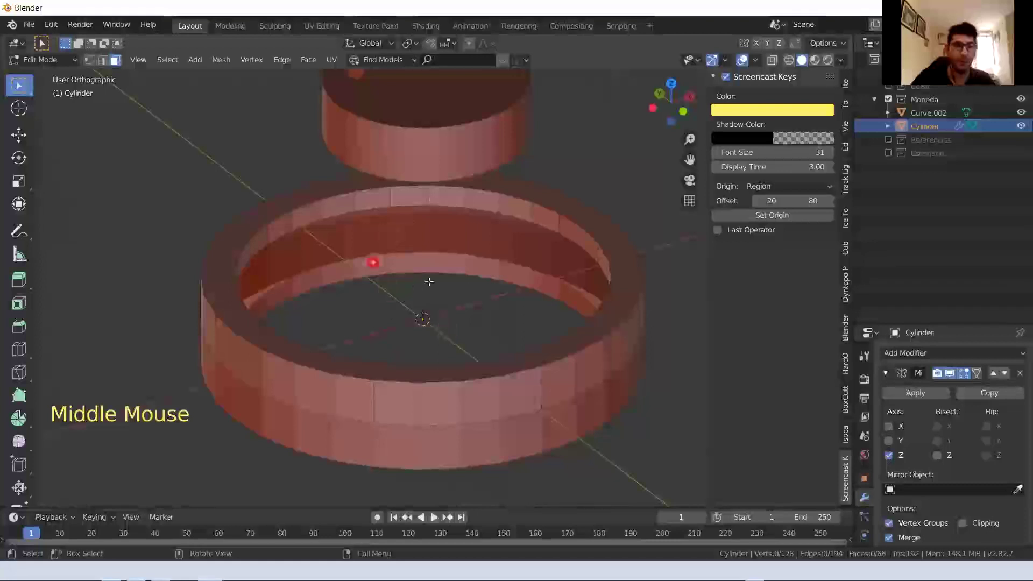
{"action": "key", "text": "ctrl+z"}
{"action": "middle_click_drag", "start_coordinate": [427, 310], "coordinate": [427, 323]}
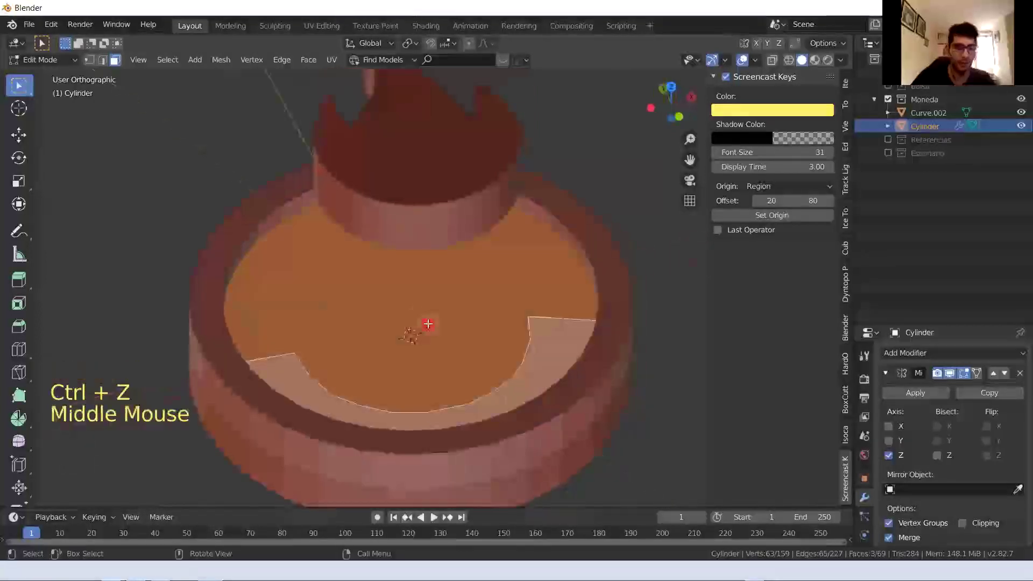
Dissolve the selected floor faces into one face again and return the coin to Object Mode
{"action": "key", "text": "ctrl+x"}
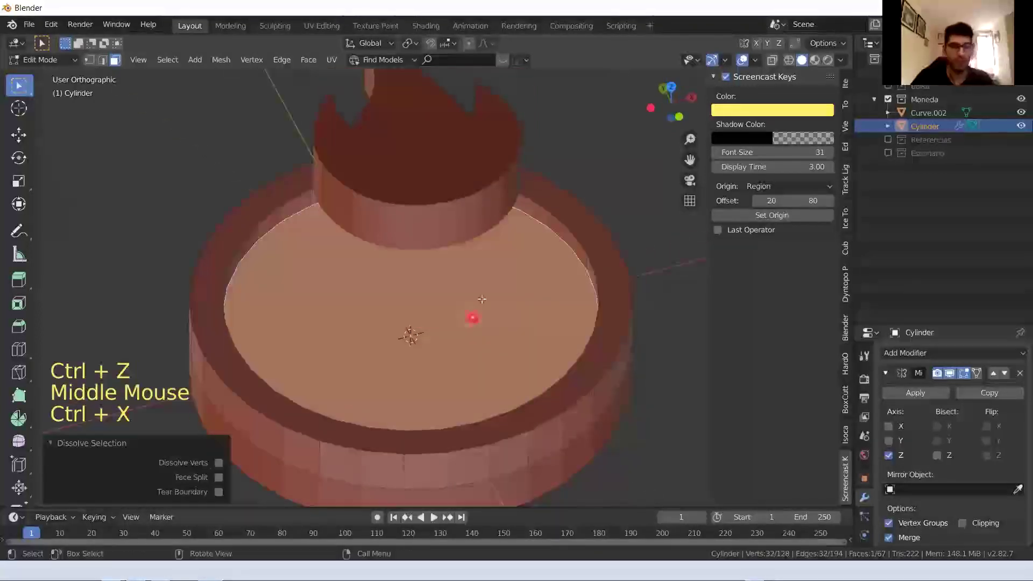
{"action": "left_click", "coordinate": [516, 316]}
{"action": "left_click", "coordinate": [618, 325]}
{"action": "key", "text": "Tab"}
{"action": "middle_click_drag", "start_coordinate": [554, 410], "coordinate": [497, 336]}
{"action": "middle_click_drag", "start_coordinate": [419, 338], "coordinate": [451, 340]}
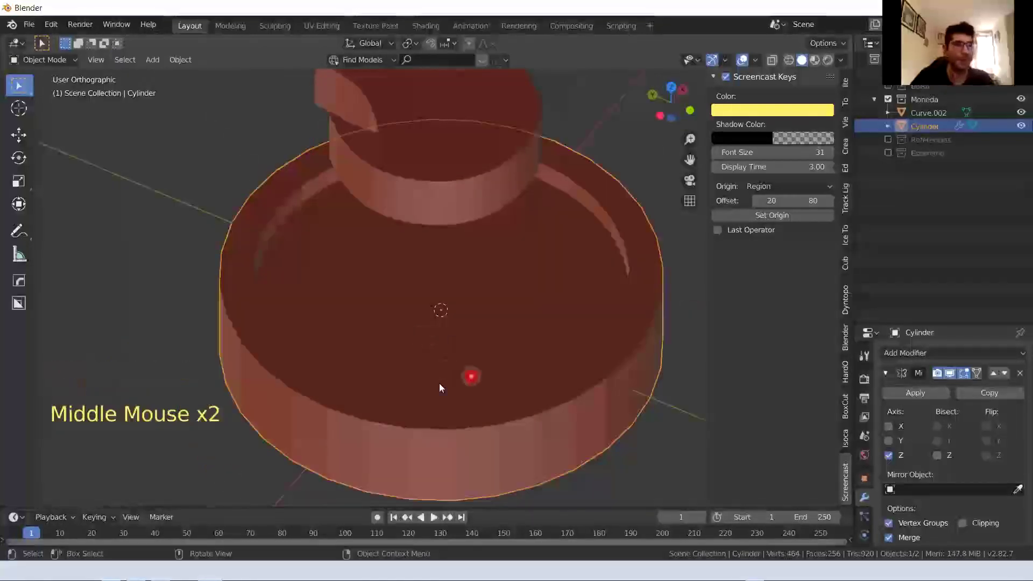
{"action": "middle_click_drag", "start_coordinate": [459, 295], "coordinate": [382, 291]}
{"action": "scroll", "coordinate": [386, 308], "scroll_direction": "down", "scroll_amount": 3}
Select the flame object and centre it over the coin in top view, moving it about -0.128 m in X and -0.257 m in Y
{"action": "key", "text": "Tab"}
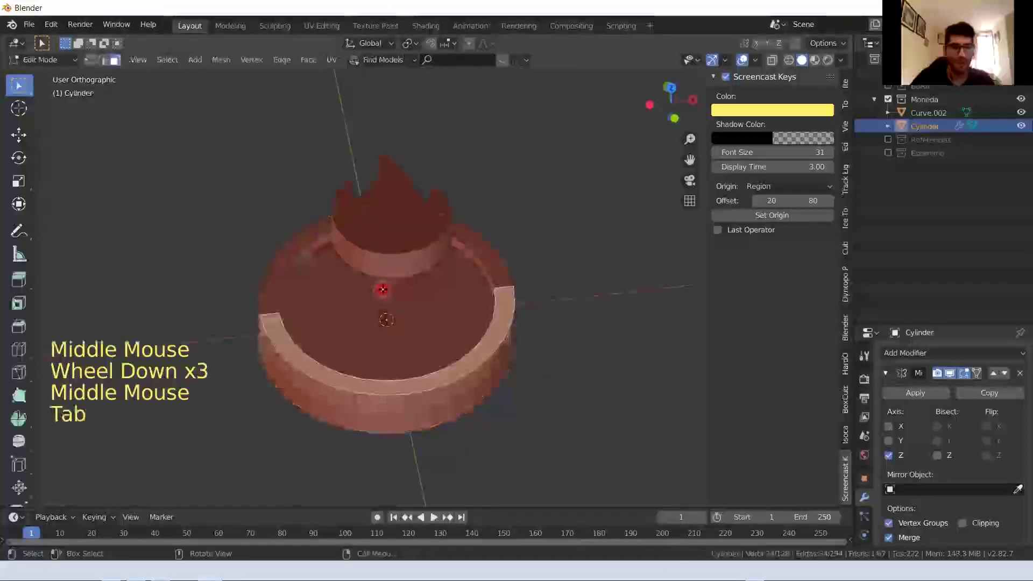
{"action": "left_click", "coordinate": [385, 238]}
{"action": "key", "text": "Tab"}
{"action": "middle_click_drag", "start_coordinate": [392, 308], "coordinate": [389, 337]}
{"action": "left_click", "coordinate": [384, 302]}
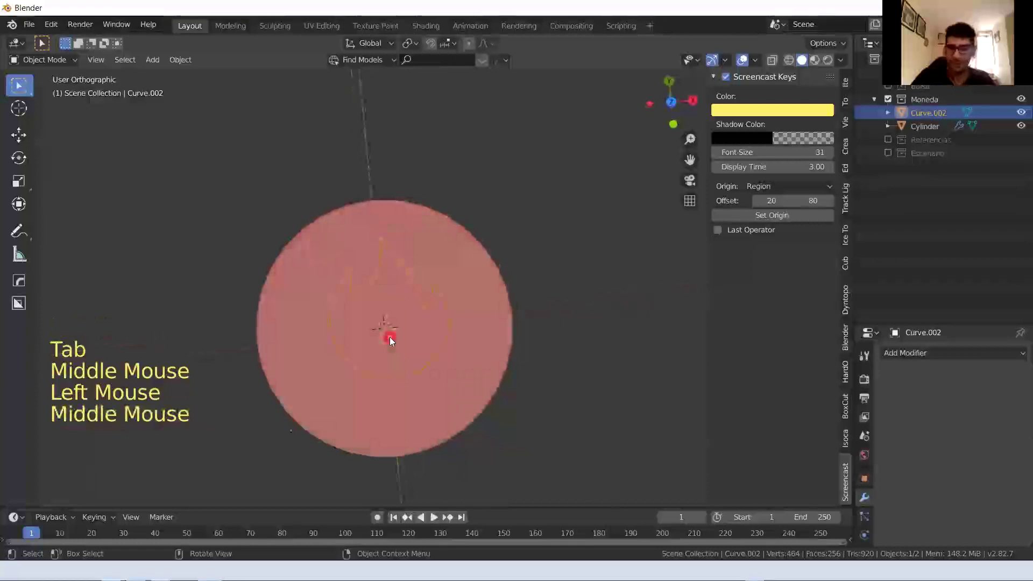
{"action": "key", "text": "KP_1"}
{"action": "key", "text": "KP_7"}
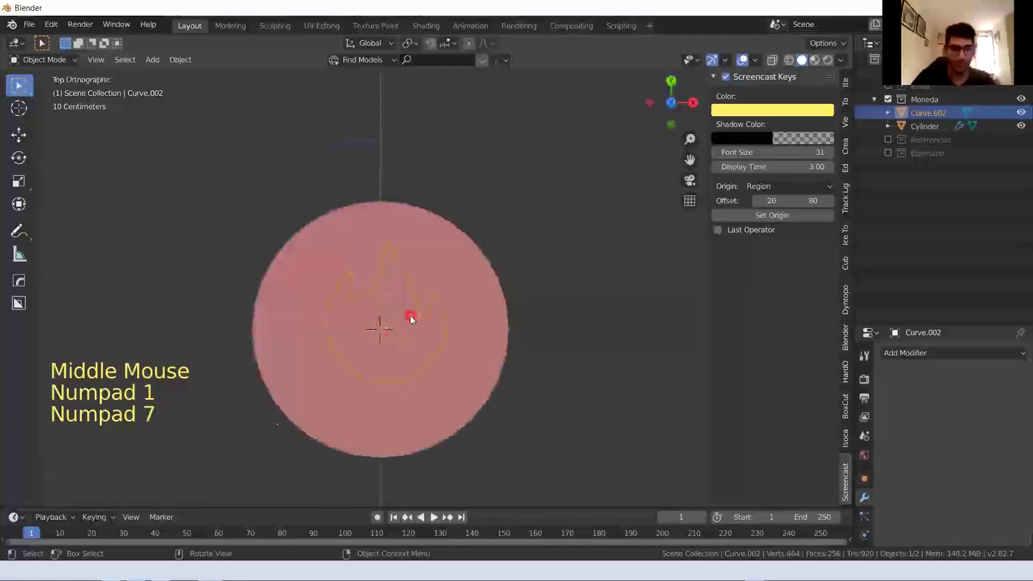
{"action": "key", "text": "g"}
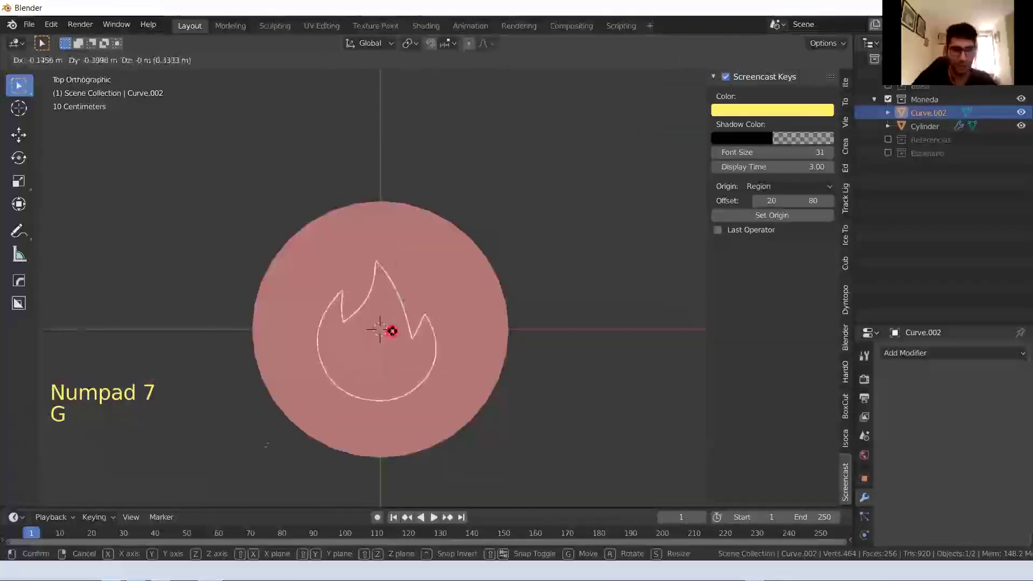
{"action": "left_click", "coordinate": [394, 339]}
Set the flame object's origin to its geometry
{"action": "middle_click_drag", "start_coordinate": [395, 342], "coordinate": [212, 305]}
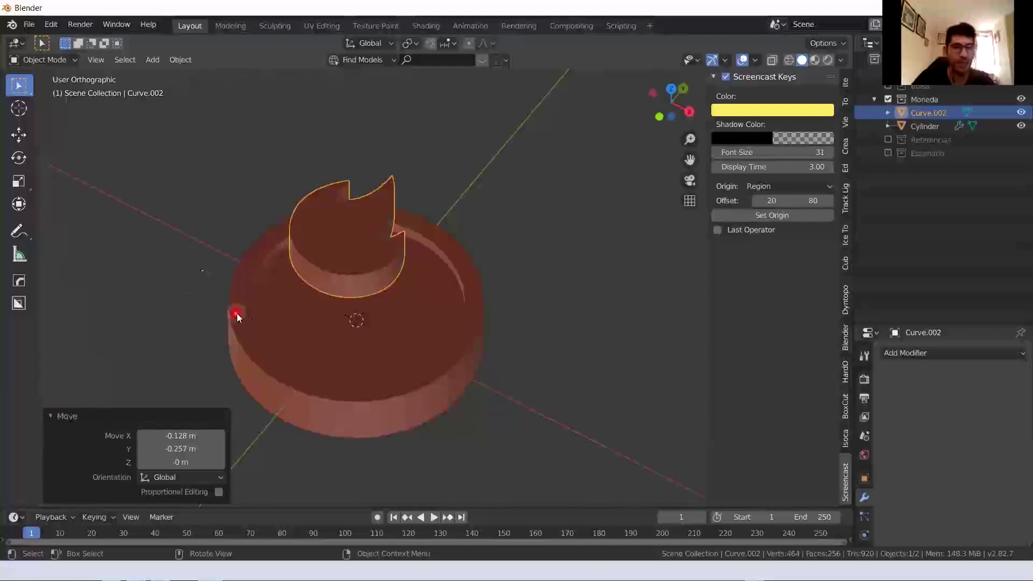
{"action": "middle_click_drag", "start_coordinate": [237, 313], "coordinate": [260, 306]}
{"action": "right_click", "coordinate": [369, 251]}
{"action": "mouse_move", "coordinate": [369, 250]}
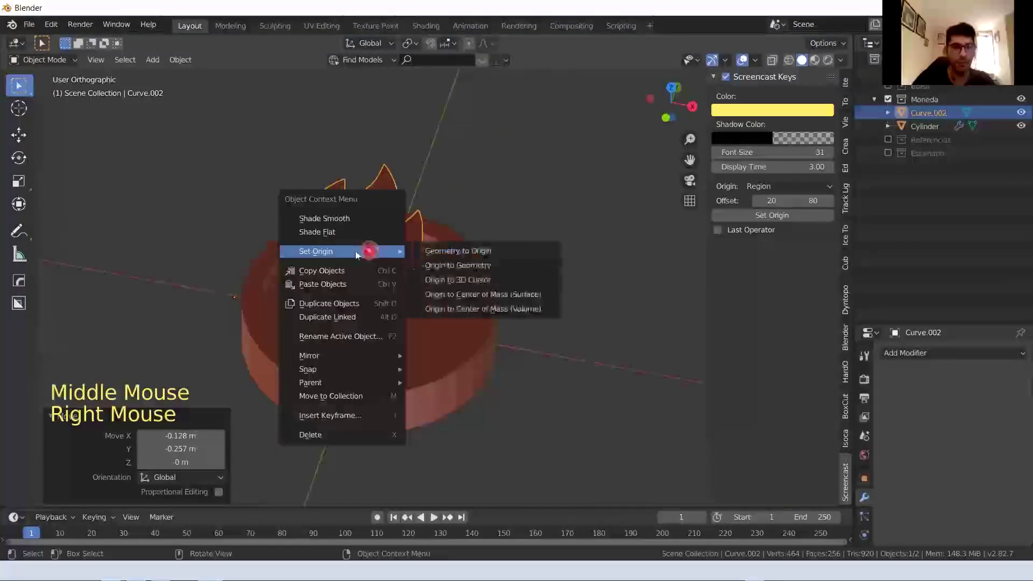
{"action": "left_click", "coordinate": [452, 265]}
Lower the flame about 1.8 m into the coin's recess and scale it up uniformly by about 1.243
{"action": "middle_click_drag", "start_coordinate": [365, 331], "coordinate": [390, 290]}
{"action": "key", "text": "g"}
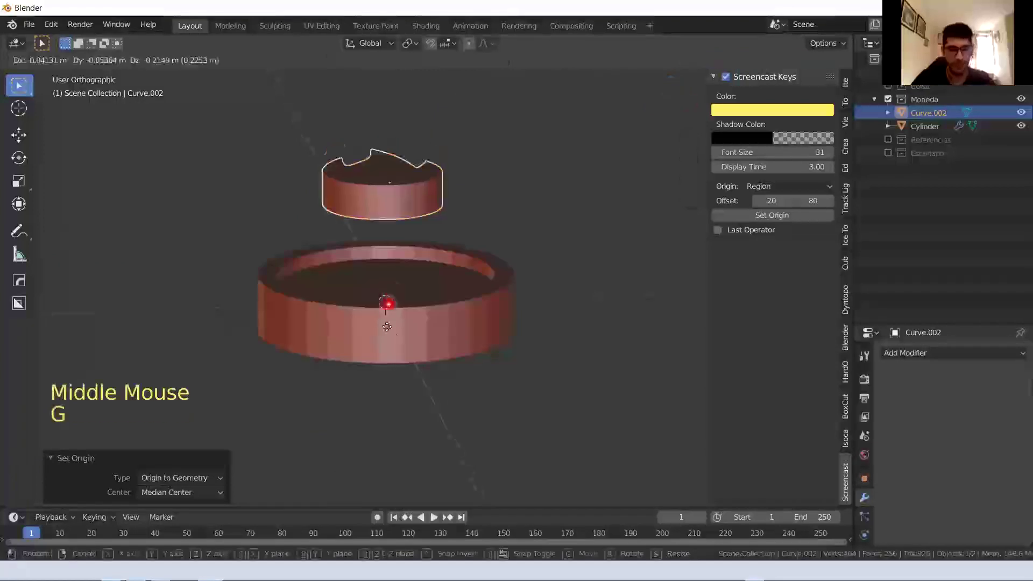
{"action": "left_click", "coordinate": [404, 412]}
{"action": "middle_click_drag", "start_coordinate": [404, 412], "coordinate": [434, 397]}
{"action": "key", "text": "s"}
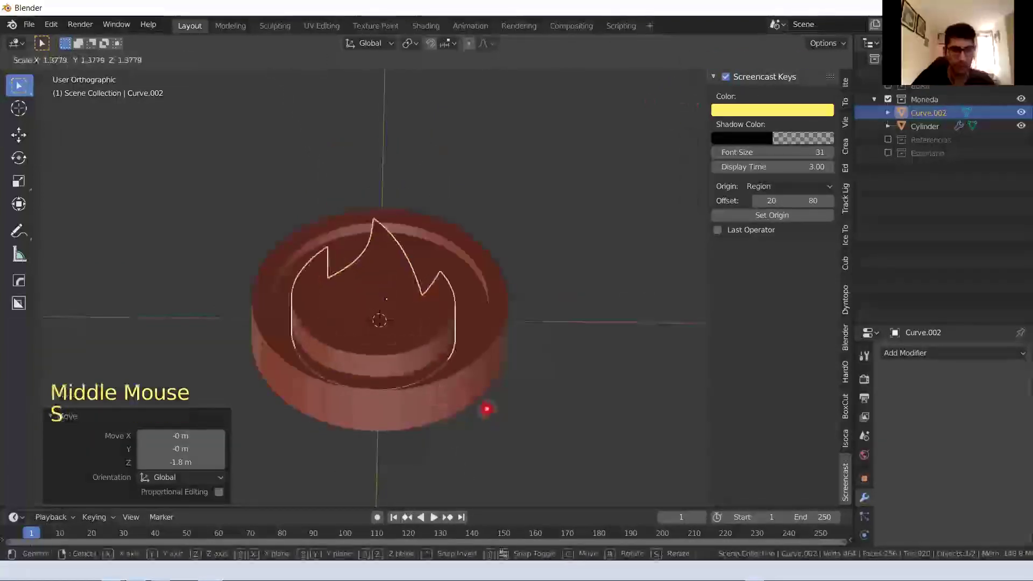
{"action": "left_click", "coordinate": [468, 392]}
Lower the flame about 0.103 m along Z and shift it about 0.0516 m in X and 0.073 m in Y
{"action": "middle_click_drag", "start_coordinate": [463, 379], "coordinate": [462, 343]}
{"action": "key", "text": "g"}
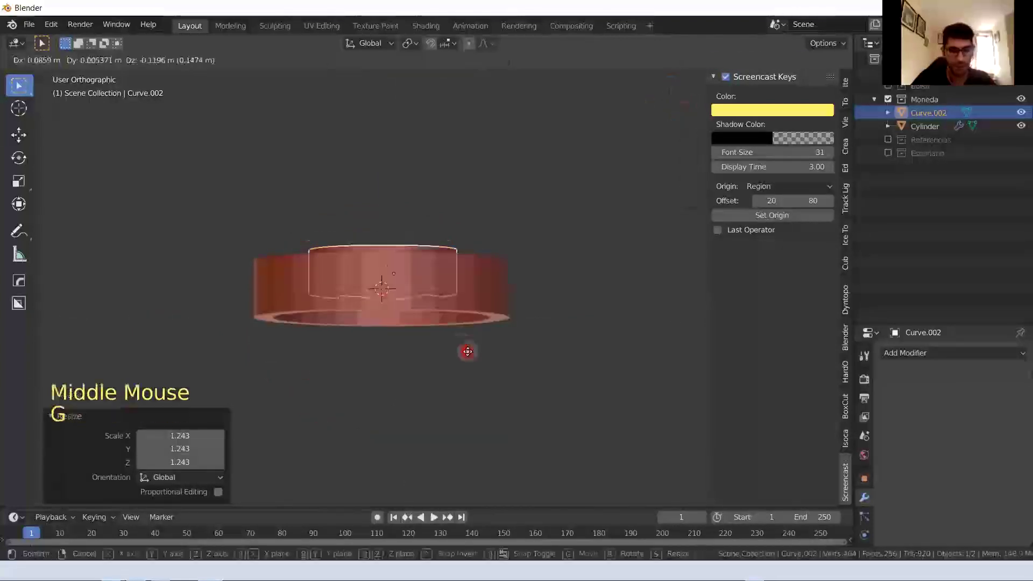
{"action": "key", "text": "z"}
{"action": "left_click", "coordinate": [471, 353]}
{"action": "middle_click_drag", "start_coordinate": [463, 356], "coordinate": [405, 384]}
{"action": "key", "text": "g"}
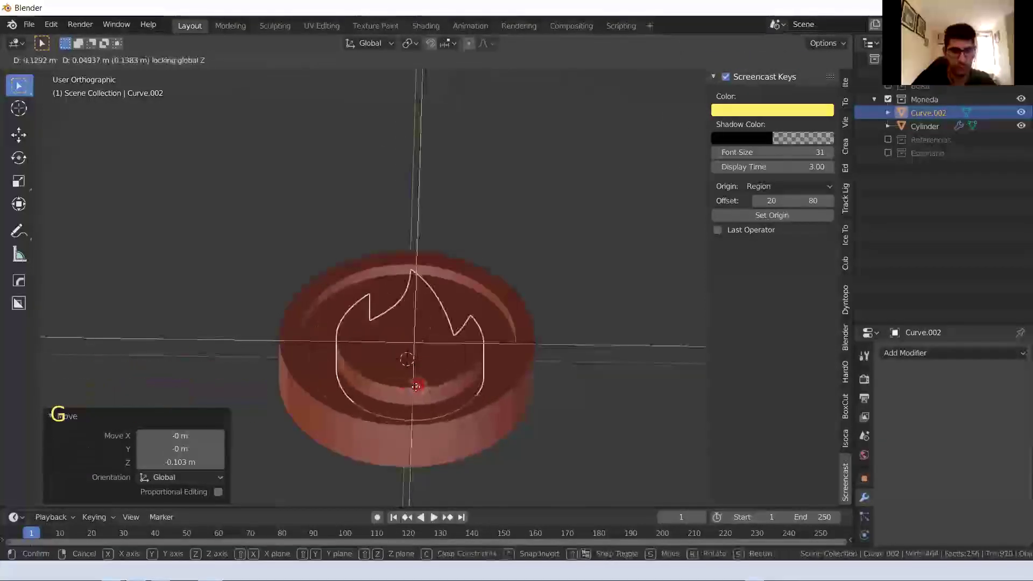
{"action": "left_click", "coordinate": [413, 392]}
Fine-centre the flame in top wireframe view by about -0.00714 m in X and -0.0428 m in Y, and restore solid shading
{"action": "middle_click_drag", "start_coordinate": [415, 420], "coordinate": [415, 441]}
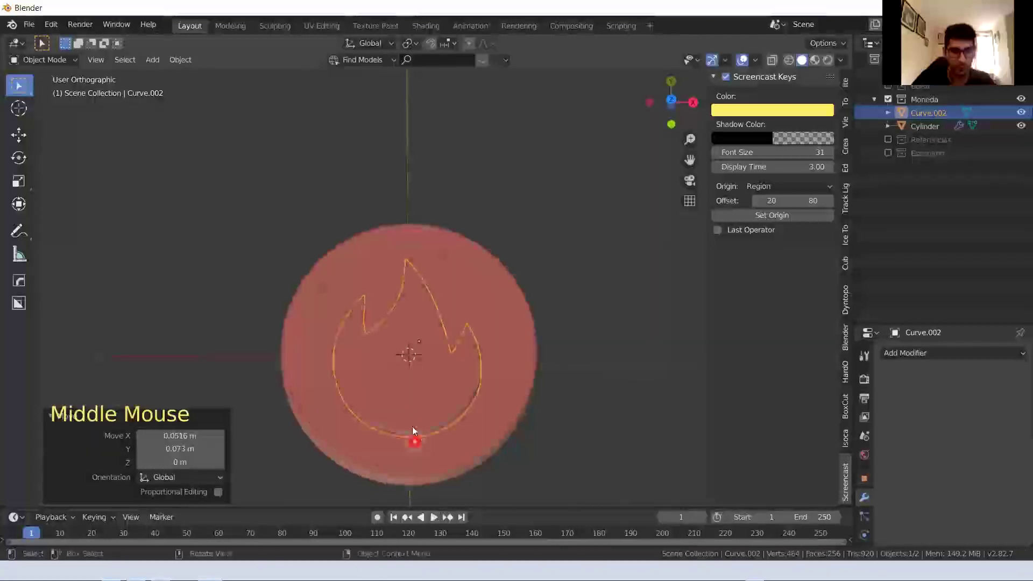
{"action": "key", "text": "z"}
{"action": "key", "text": "z"}
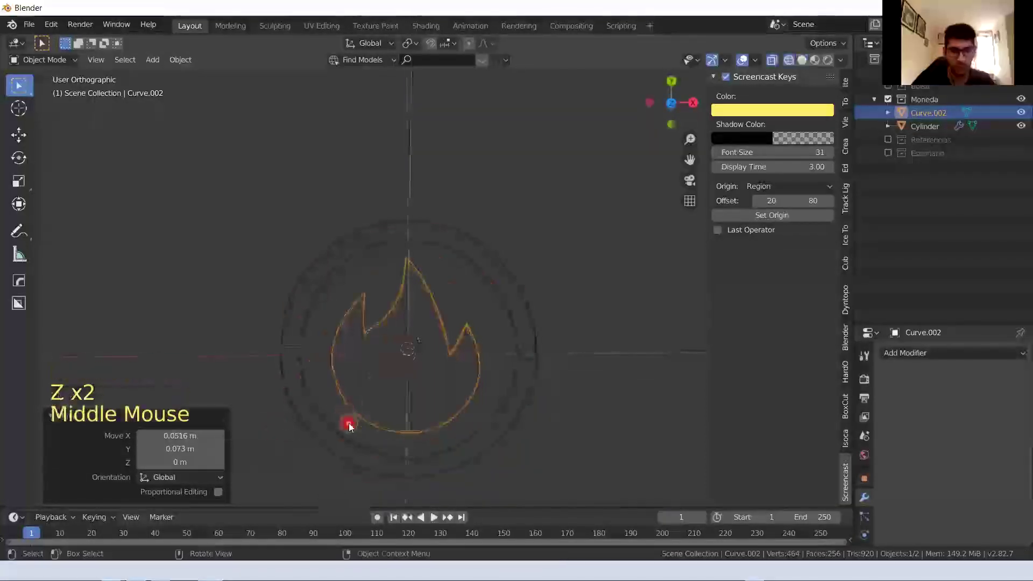
{"action": "key", "text": "KP_7"}
{"action": "scroll", "coordinate": [359, 427], "scroll_direction": "up", "scroll_amount": 1}
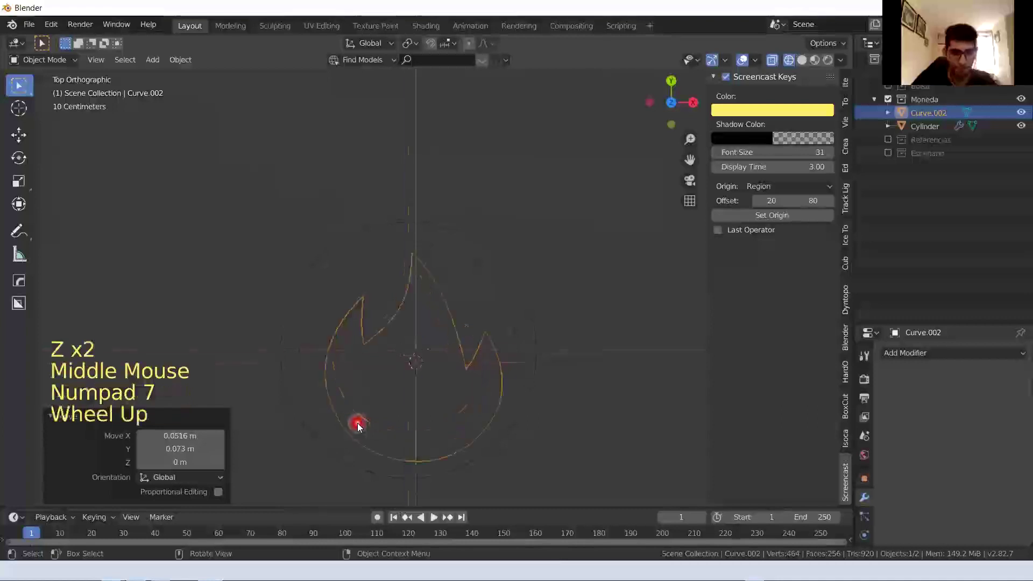
{"action": "middle_click_drag", "start_coordinate": [390, 427], "coordinate": [380, 411], "text": "shift"}
{"action": "key", "text": "g"}
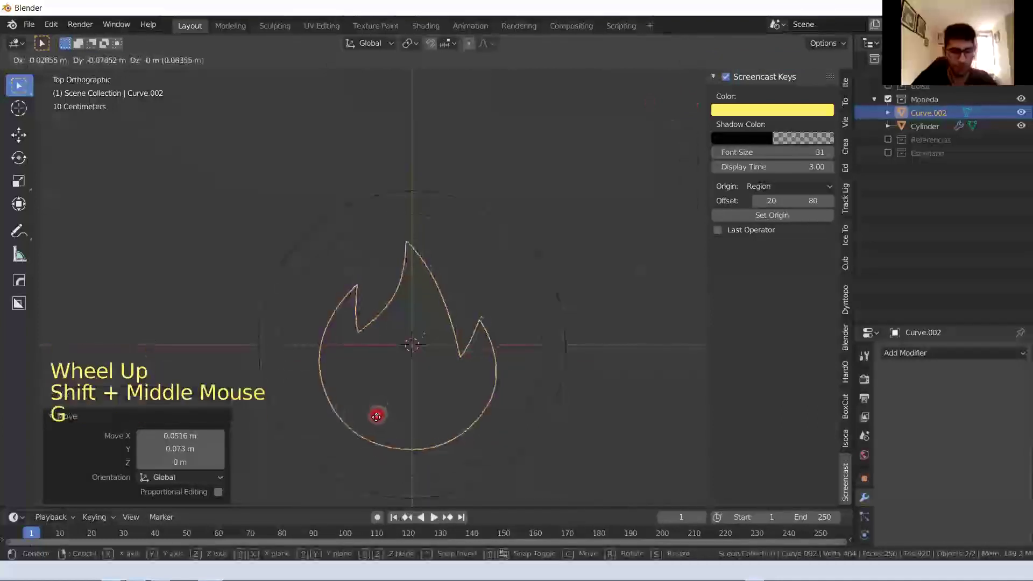
{"action": "left_click", "coordinate": [379, 420]}
{"action": "mouse_move", "coordinate": [385, 398]}
{"action": "middle_mouse_down"}
{"action": "mouse_move", "coordinate": [385, 374]}
{"action": "mouse_move", "coordinate": [397, 376]}
{"action": "middle_mouse_up"}
{"action": "key", "text": "z"}
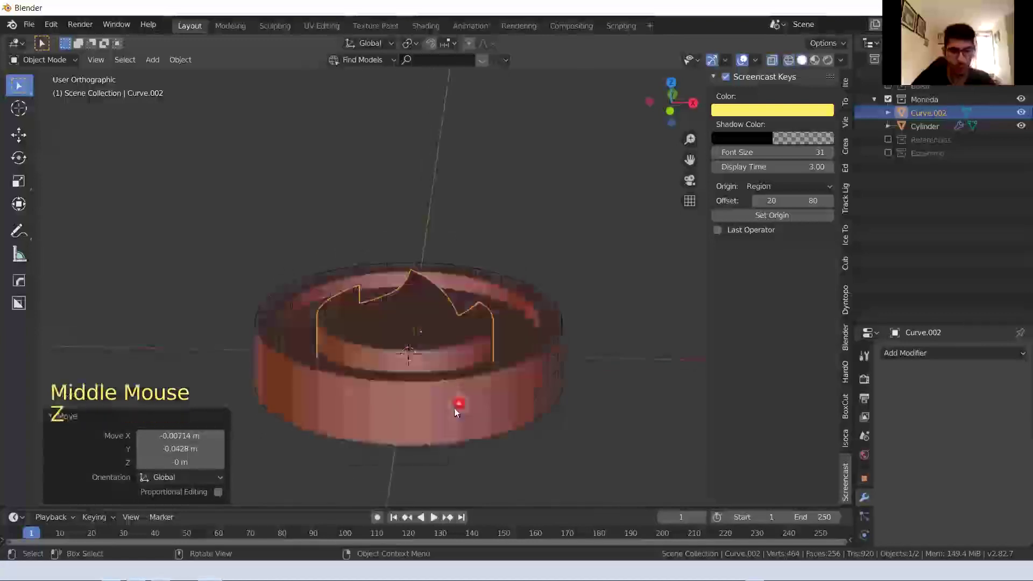
Add a Boolean modifier to the coin cylinder with the flame Curve.002 as its object and the operation set to Union
{"action": "scroll", "coordinate": [454, 408], "scroll_direction": "down", "scroll_amount": 2}
{"action": "middle_click_drag", "start_coordinate": [383, 418], "coordinate": [404, 380]}
{"action": "scroll", "coordinate": [408, 372], "scroll_direction": "up", "scroll_amount": 3}
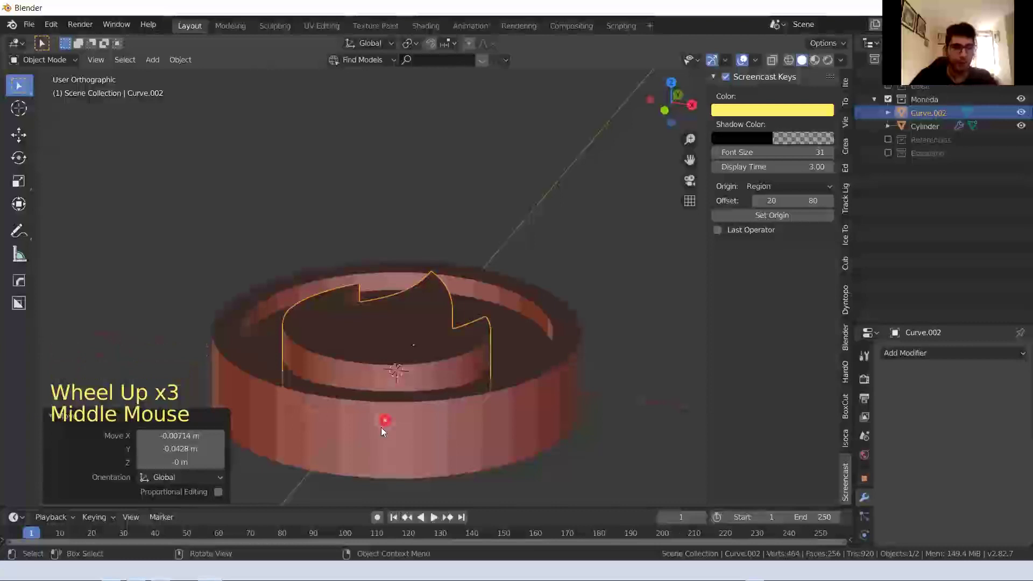
{"action": "middle_click_drag", "start_coordinate": [381, 427], "coordinate": [370, 432]}
{"action": "left_click", "coordinate": [478, 412]}
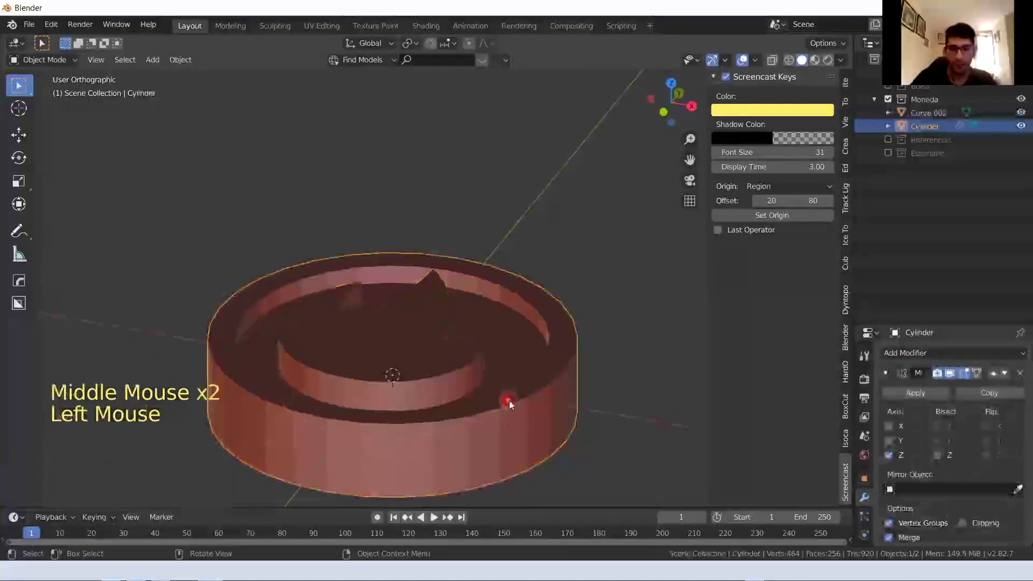
{"action": "left_click", "coordinate": [910, 353]}
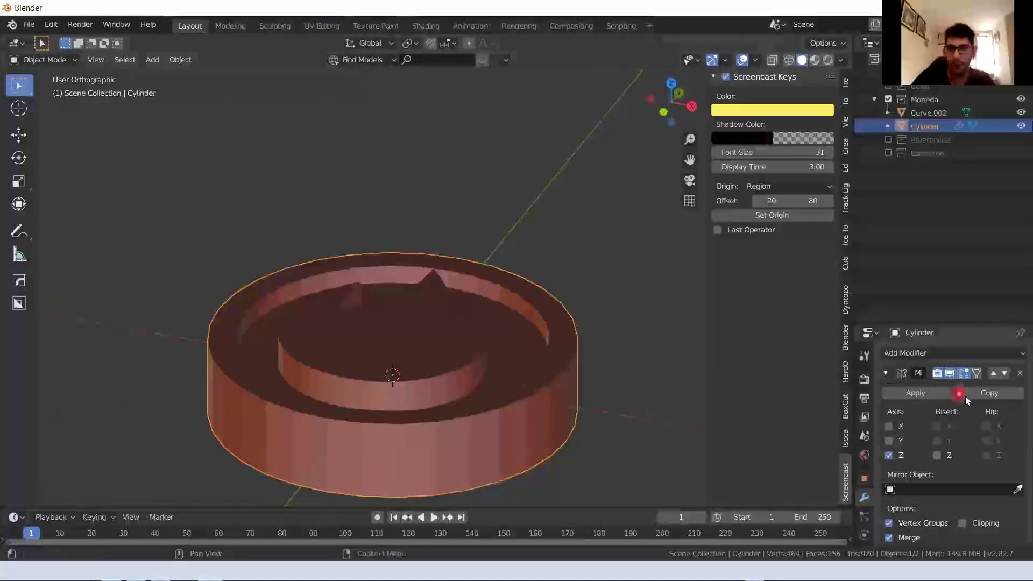
{"action": "scroll", "coordinate": [969, 452], "scroll_direction": "down", "scroll_amount": 12}
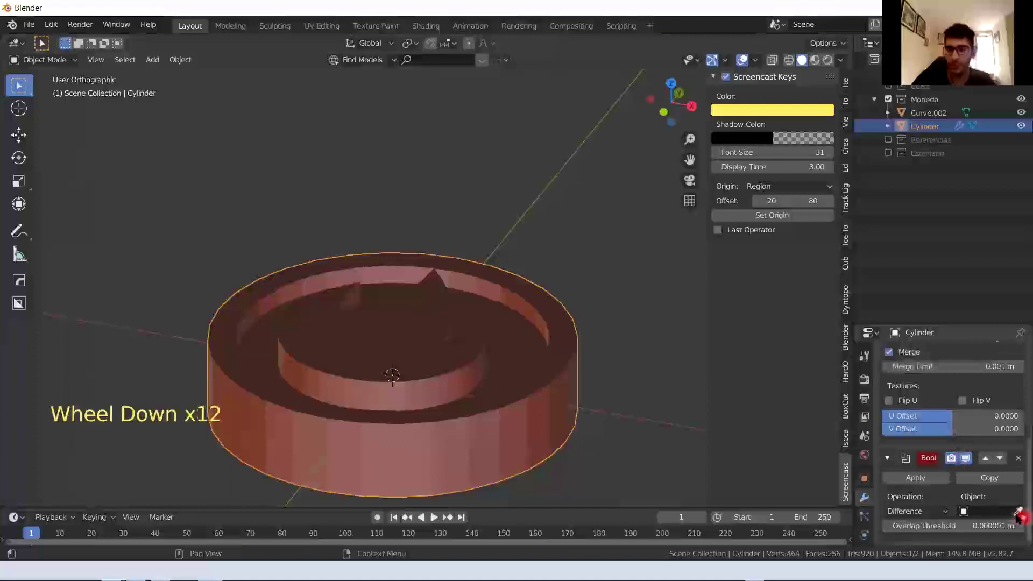
{"action": "left_click", "coordinate": [393, 324]}
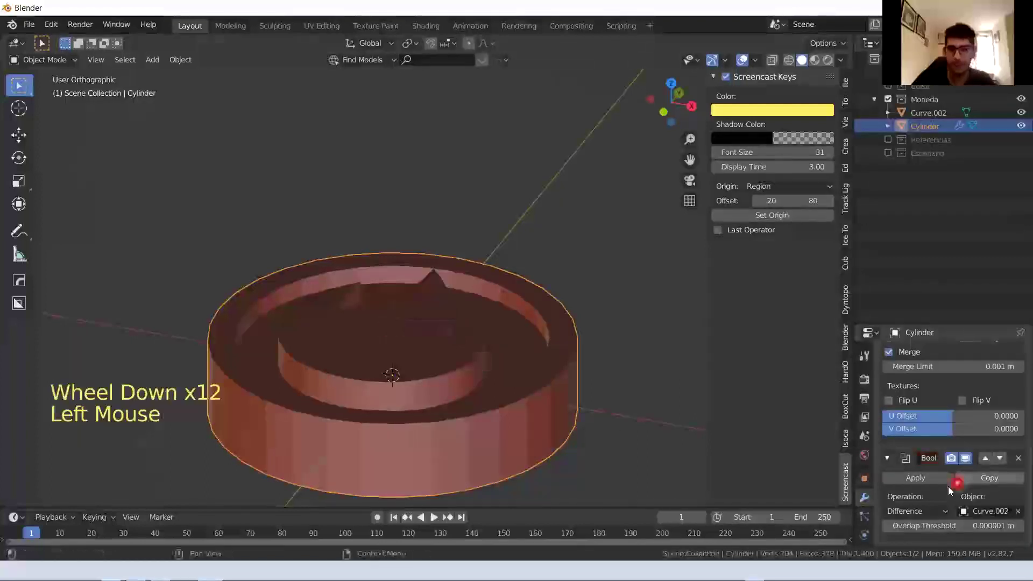
{"action": "scroll", "coordinate": [922, 508], "scroll_direction": "down", "scroll_amount": 1}
{"action": "left_click", "coordinate": [921, 510]}
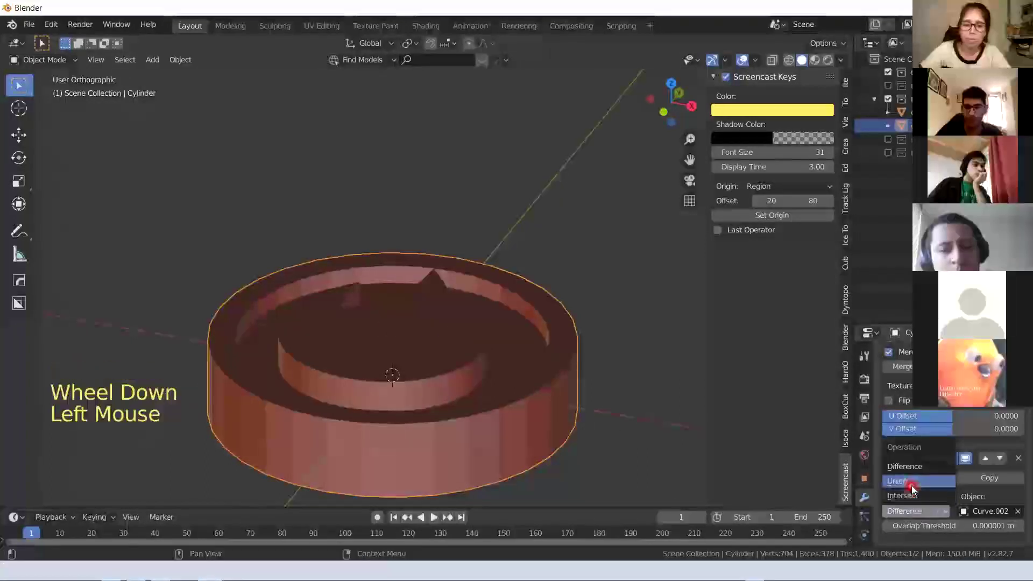
{"action": "left_click", "coordinate": [912, 481]}
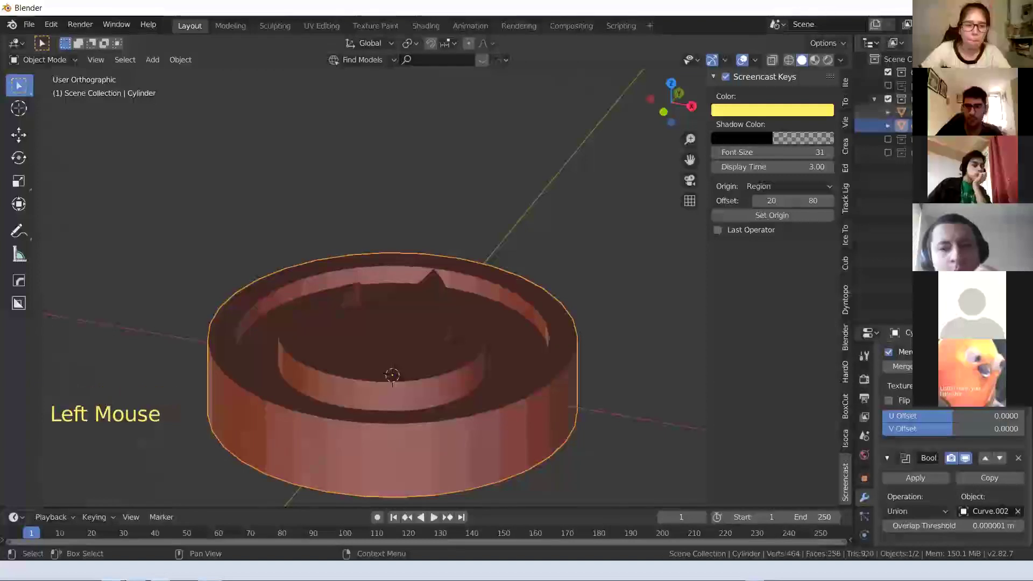
Hide the flame object and place the coin's Boolean modifier above its Mirror modifier in the stack
{"action": "mouse_move", "coordinate": [388, 364]}
{"action": "middle_mouse_down"}
{"action": "mouse_move", "coordinate": [393, 279]}
{"action": "mouse_move", "coordinate": [376, 376]}
{"action": "middle_mouse_up"}
{"action": "scroll", "coordinate": [909, 383], "scroll_direction": "up", "scroll_amount": 5}
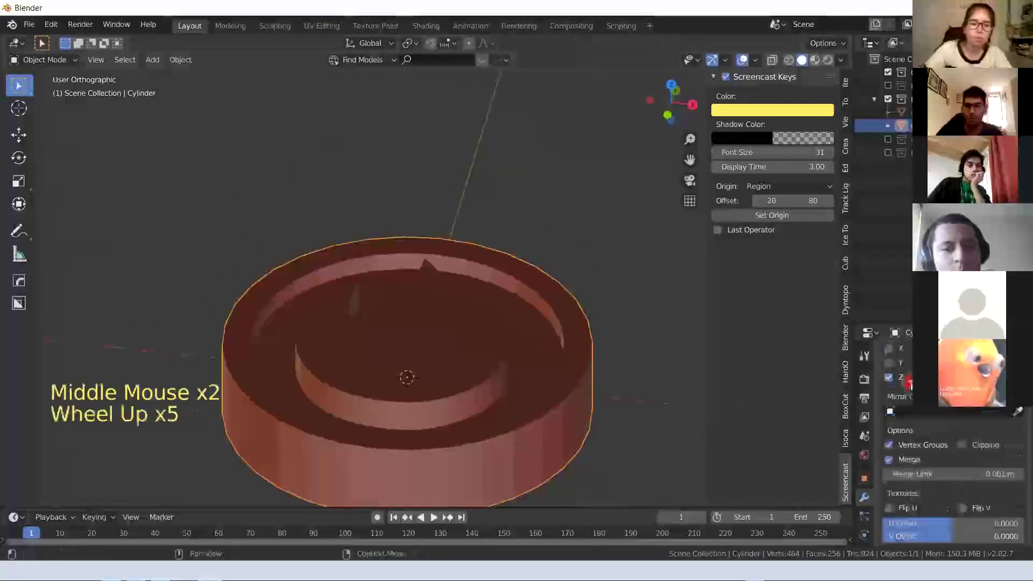
{"action": "left_click_drag", "start_coordinate": [1025, 376], "coordinate": [1025, 420]}
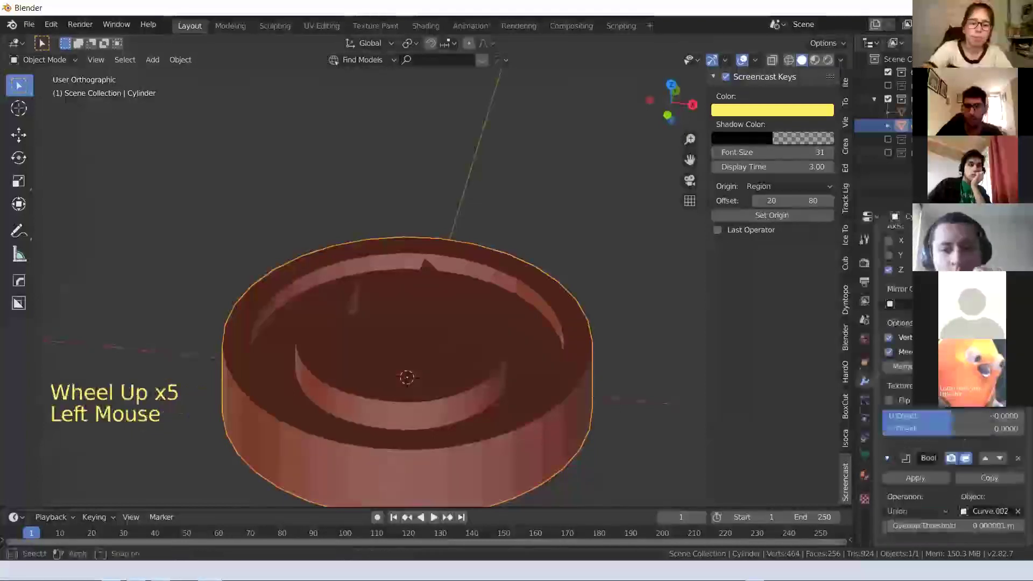
{"action": "middle_click_drag", "start_coordinate": [431, 411], "coordinate": [692, 408]}
{"action": "scroll", "coordinate": [953, 458], "scroll_direction": "up", "scroll_amount": 2}
{"action": "scroll", "coordinate": [952, 457], "scroll_direction": "up", "scroll_amount": 2}
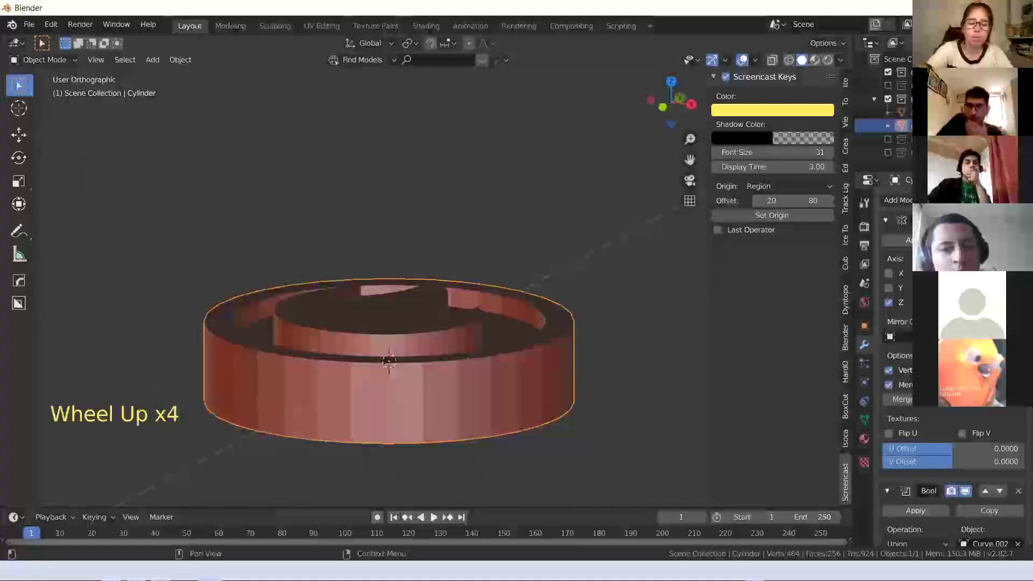
{"action": "left_click", "coordinate": [888, 222]}
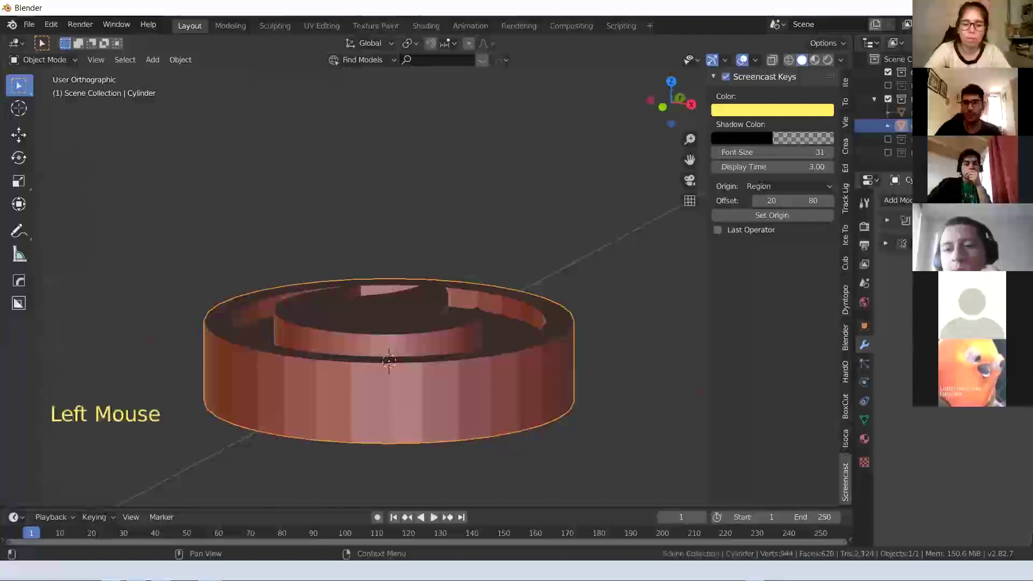
{"action": "middle_click_drag", "start_coordinate": [451, 371], "coordinate": [455, 343]}
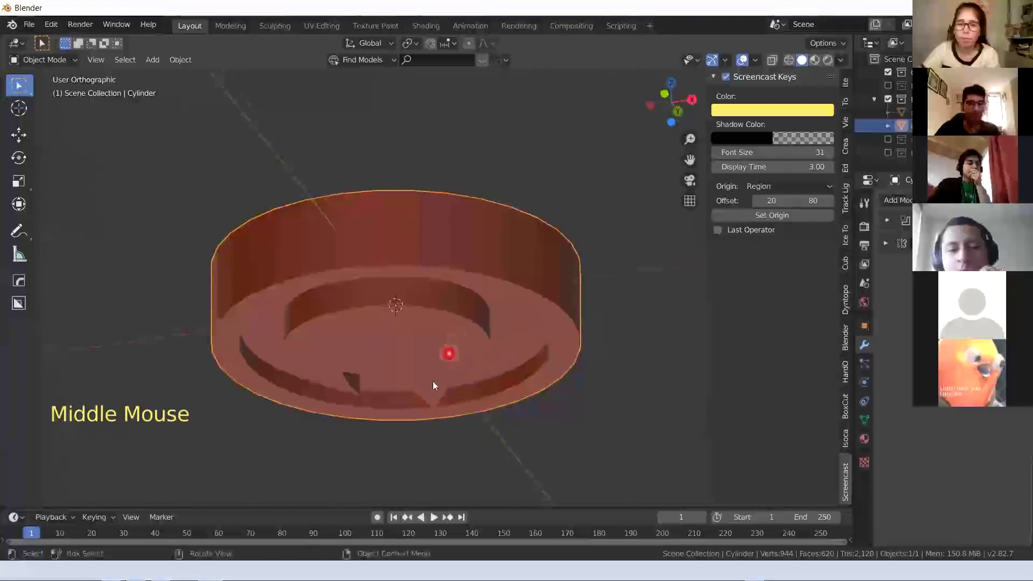
{"action": "middle_click_drag", "start_coordinate": [434, 383], "coordinate": [433, 382]}
{"action": "middle_click_drag", "start_coordinate": [337, 366], "coordinate": [422, 375]}
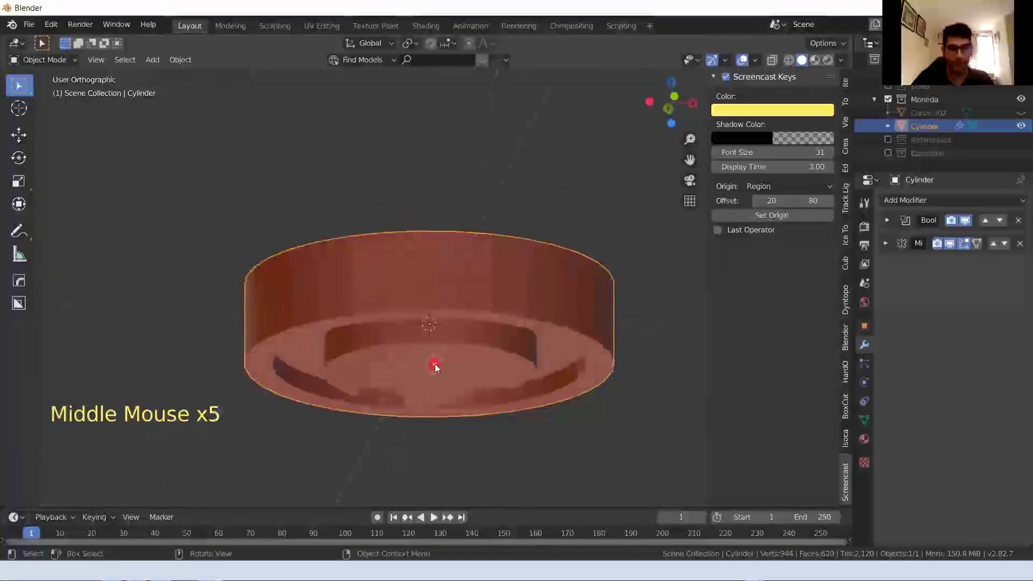
{"action": "left_click", "coordinate": [434, 365]}
{"action": "key", "text": "Tab"}
{"action": "key", "text": "Tab"}
{"action": "middle_click_drag", "start_coordinate": [535, 372], "coordinate": [429, 385]}
{"action": "left_click", "coordinate": [427, 351]}
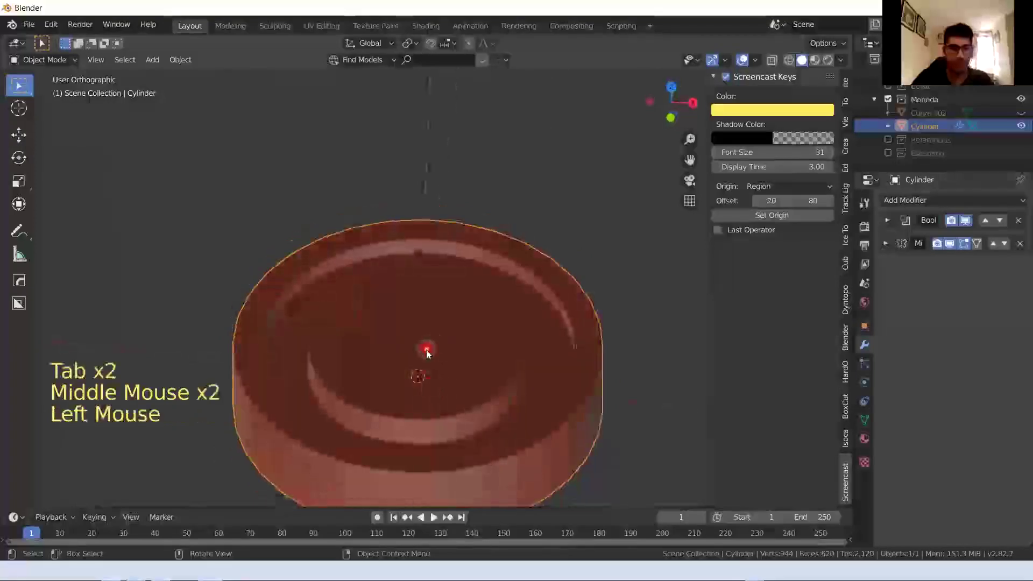
{"action": "key", "text": "Tab"}
{"action": "key", "text": "Tab"}
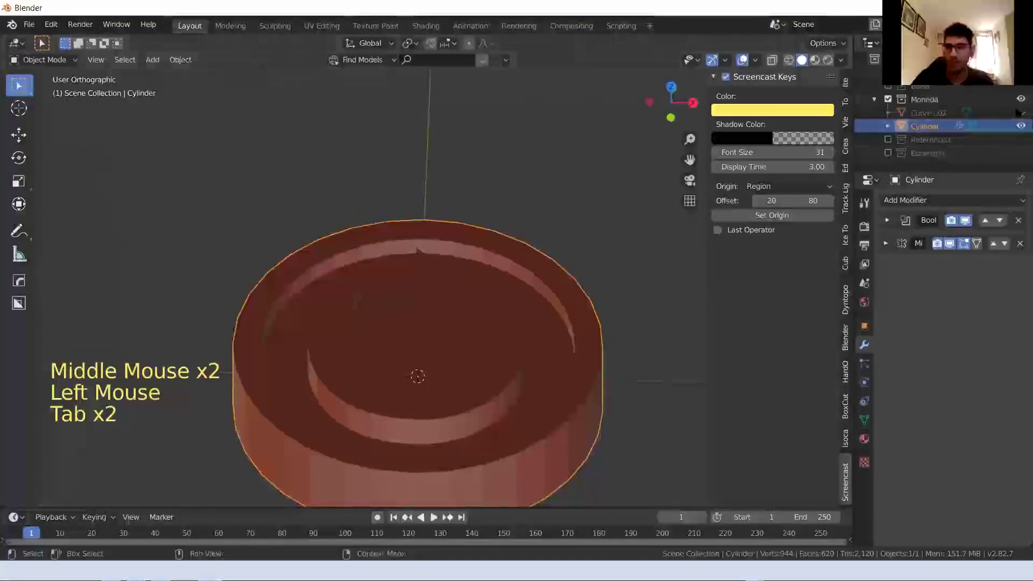
Unhide the flame object and try to select it in place of the coin for mesh editing
{"action": "left_click", "coordinate": [504, 316]}
{"action": "left_click", "coordinate": [432, 354]}
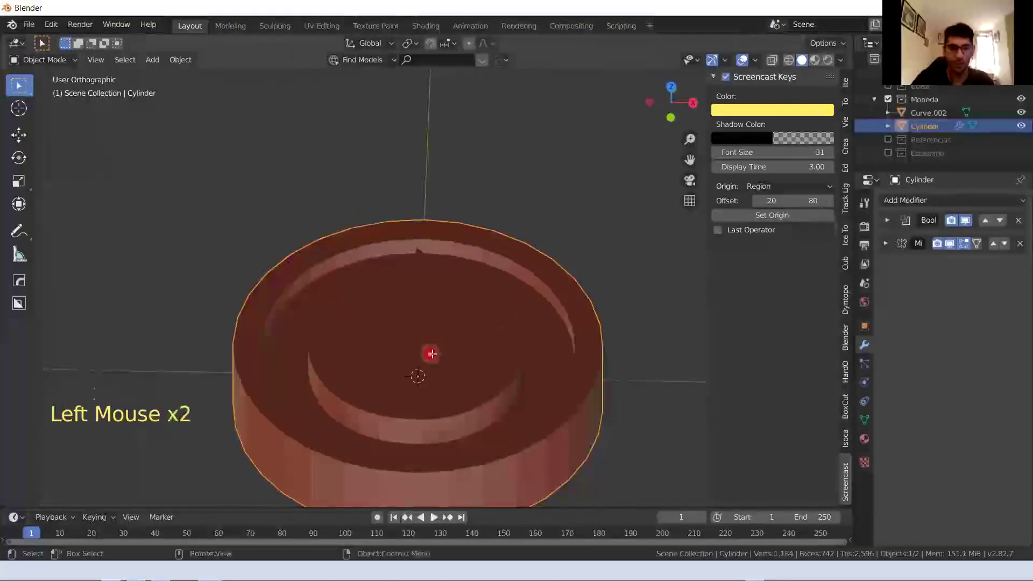
{"action": "key", "text": "Tab"}
{"action": "left_click", "coordinate": [463, 351]}
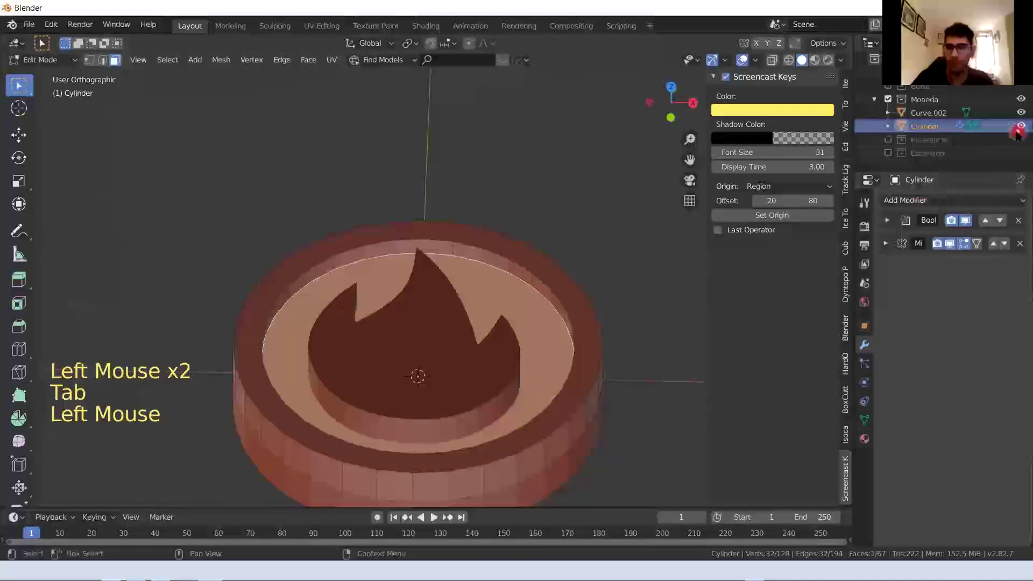
{"action": "key", "text": "Tab"}
{"action": "left_click", "coordinate": [926, 112]}
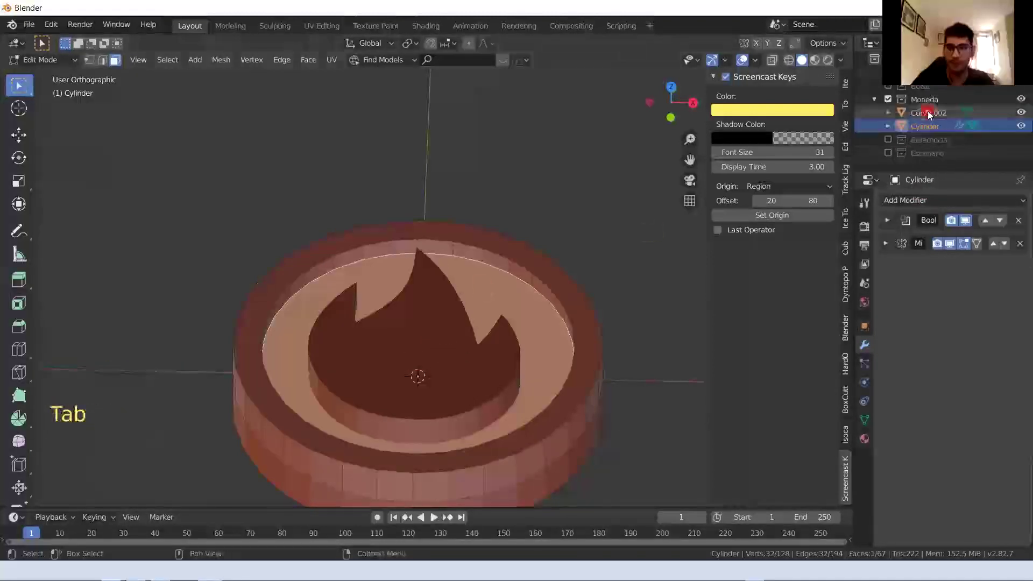
{"action": "key", "text": "Tab"}
{"action": "left_click", "coordinate": [411, 368]}
{"action": "key", "text": "Tab"}
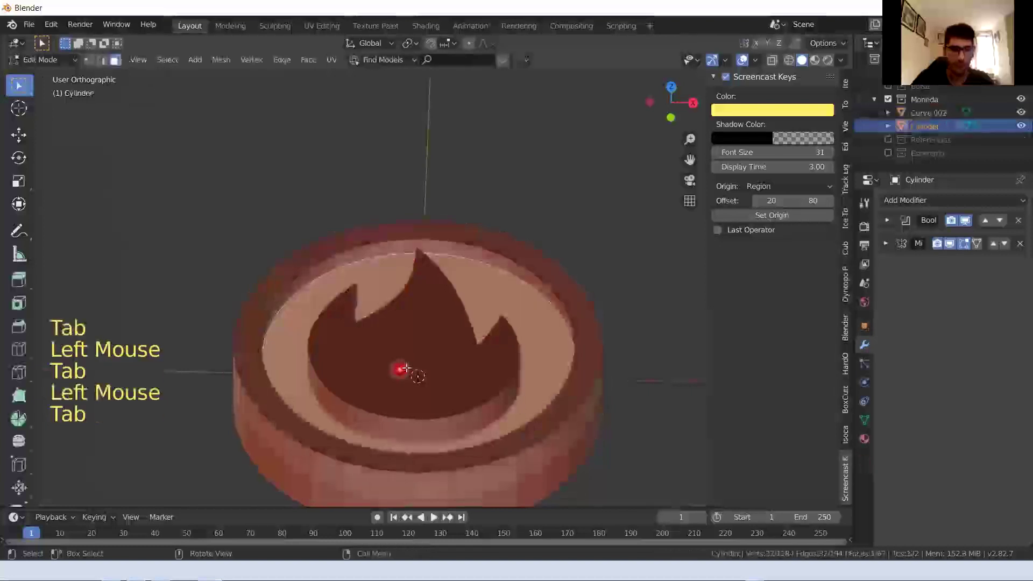
{"action": "key", "text": "Tab"}
{"action": "left_click", "coordinate": [408, 369]}
{"action": "left_click", "coordinate": [391, 339]}
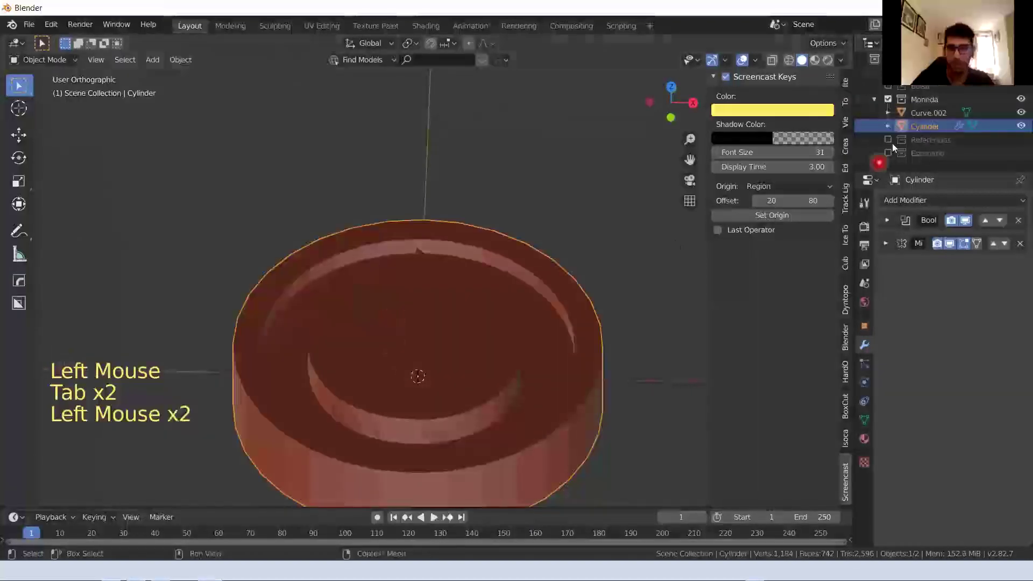
Scale the top face of the flame Curve.002 down to about 0.788 in Edit Mode to taper its sides
{"action": "left_click", "coordinate": [917, 116]}
{"action": "key", "text": "Tab"}
{"action": "key", "text": "s"}
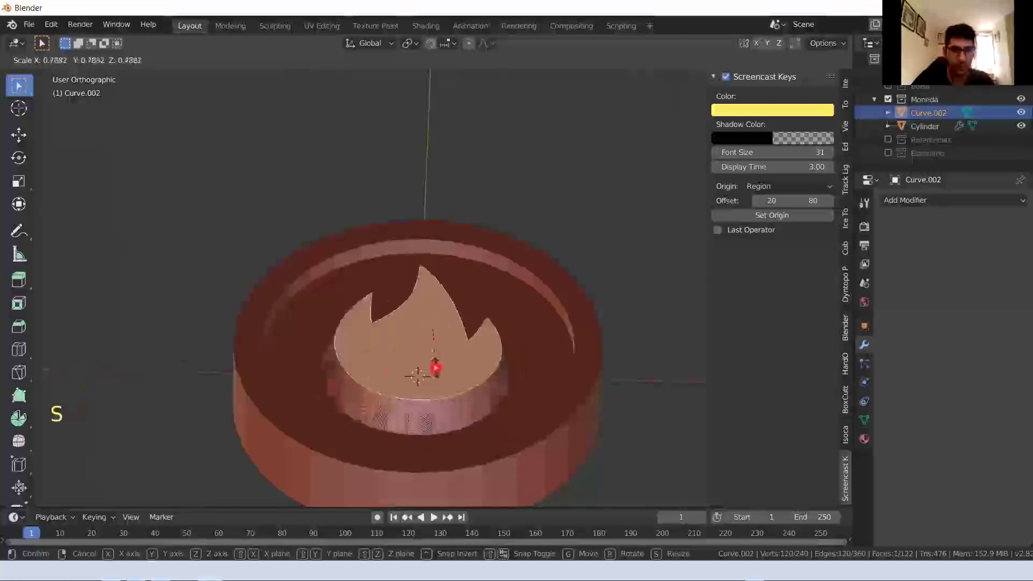
{"action": "left_click", "coordinate": [436, 371]}
{"action": "middle_click_drag", "start_coordinate": [435, 371], "coordinate": [431, 401]}
Scale the whole flame object by about 1.197 in X and Y only, in Object Mode
{"action": "key", "text": "Tab"}
{"action": "key", "text": "s"}
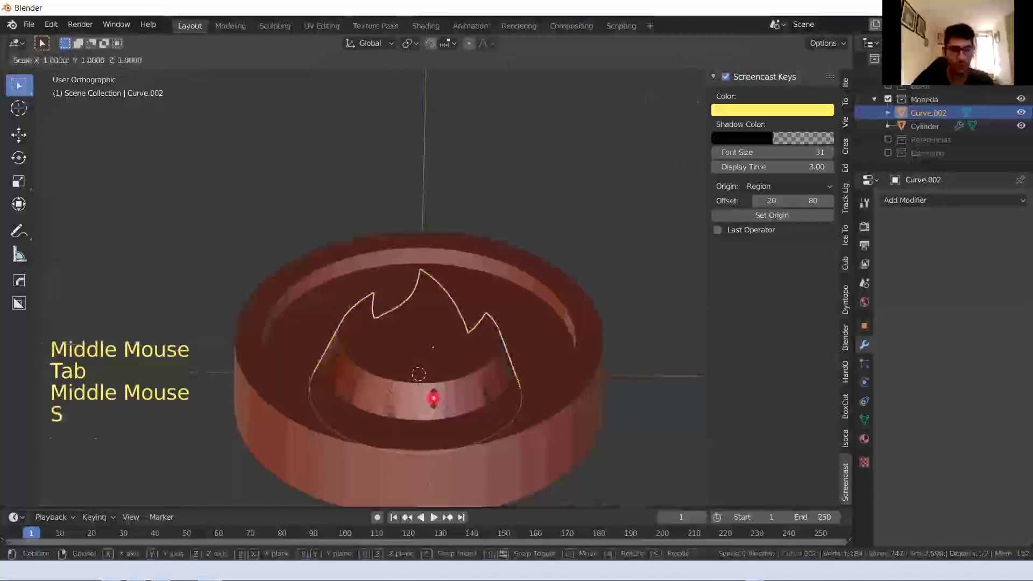
{"action": "left_click", "coordinate": [467, 414]}
{"action": "middle_click_drag", "start_coordinate": [461, 470], "coordinate": [780, 300]}
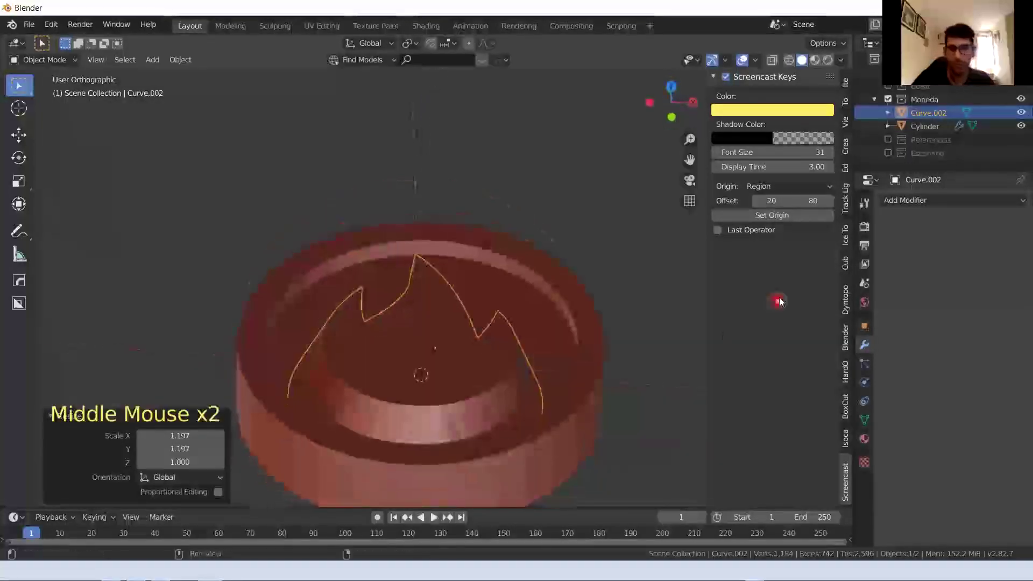
Hide the flame object and examine the unioned flame's height against the coin's rim from the front
{"action": "key", "text": "Tab"}
{"action": "middle_click_drag", "start_coordinate": [576, 394], "coordinate": [925, 185]}
{"action": "left_click", "coordinate": [466, 387]}
{"action": "middle_click_drag", "start_coordinate": [466, 387], "coordinate": [376, 330]}
{"action": "left_click", "coordinate": [321, 372]}
{"action": "key", "text": "KP_1"}
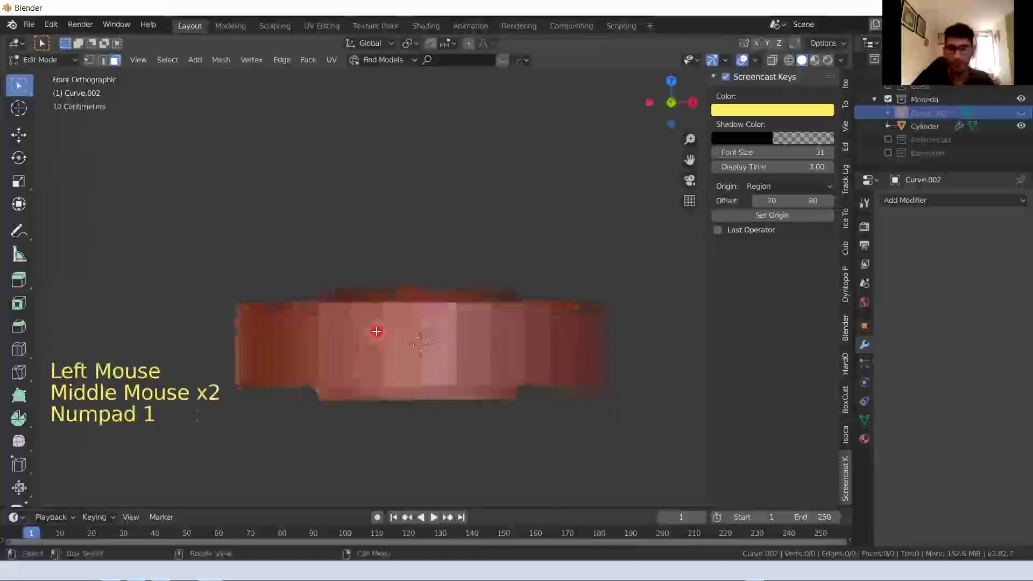
{"action": "left_click", "coordinate": [418, 279]}
{"action": "middle_click_drag", "start_coordinate": [419, 280], "coordinate": [417, 296]}
{"action": "left_click", "coordinate": [415, 298]}
{"action": "key", "text": "Tab"}
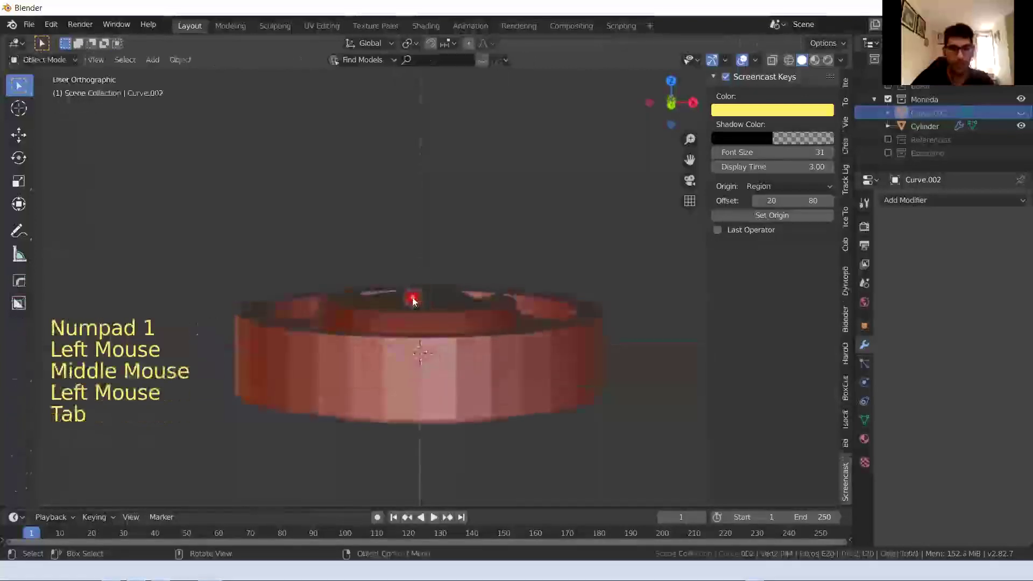
{"action": "left_click", "coordinate": [424, 302]}
{"action": "left_click", "coordinate": [424, 302]}
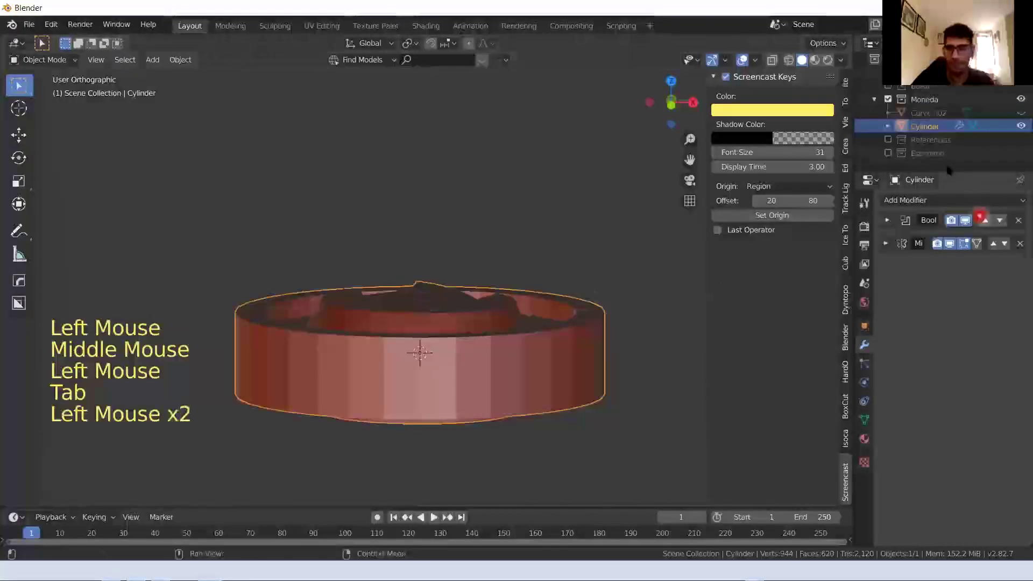
Unhide the flame object and lower it about 0.108 m along Z into the coin
{"action": "left_click", "coordinate": [926, 112]}
{"action": "key", "text": "g"}
{"action": "key", "text": "z"}
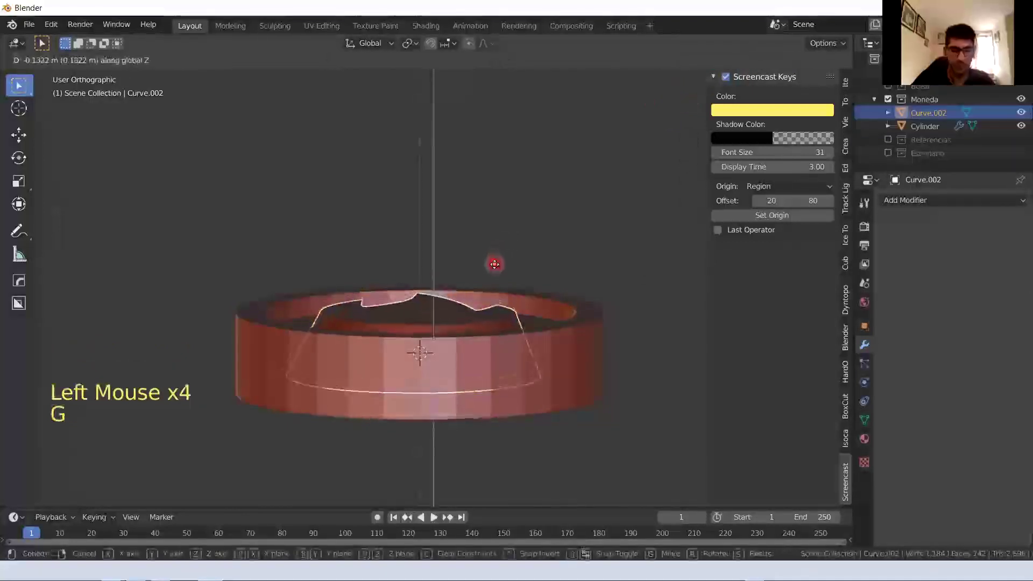
{"action": "left_click", "coordinate": [493, 278]}
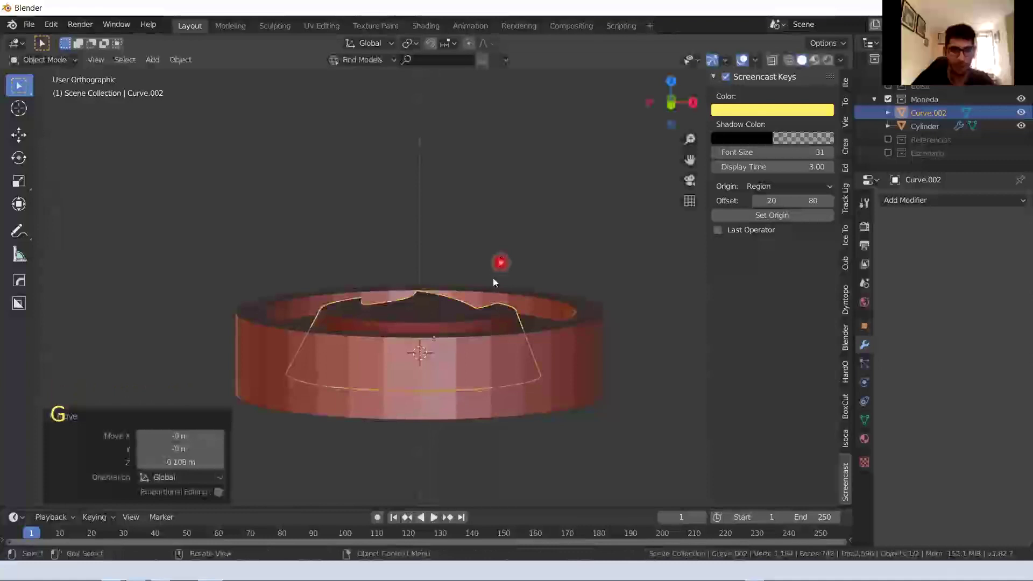
{"action": "middle_click_drag", "start_coordinate": [492, 278], "coordinate": [490, 281]}
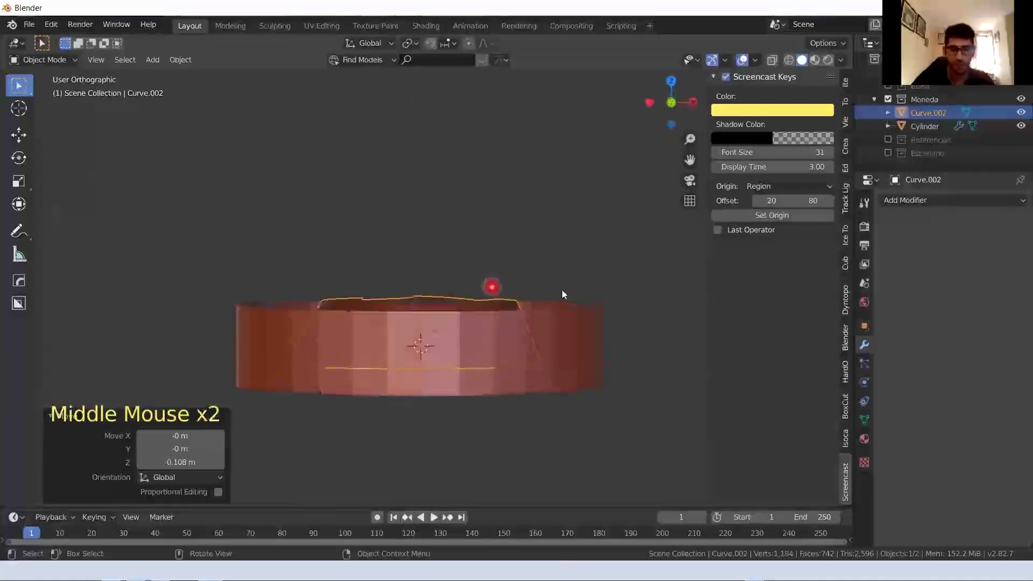
Select the coin cylinder and hide the flame object to show only the Boolean result
{"action": "left_click", "coordinate": [565, 334]}
{"action": "key", "text": "Tab"}
{"action": "key", "text": "Tab"}
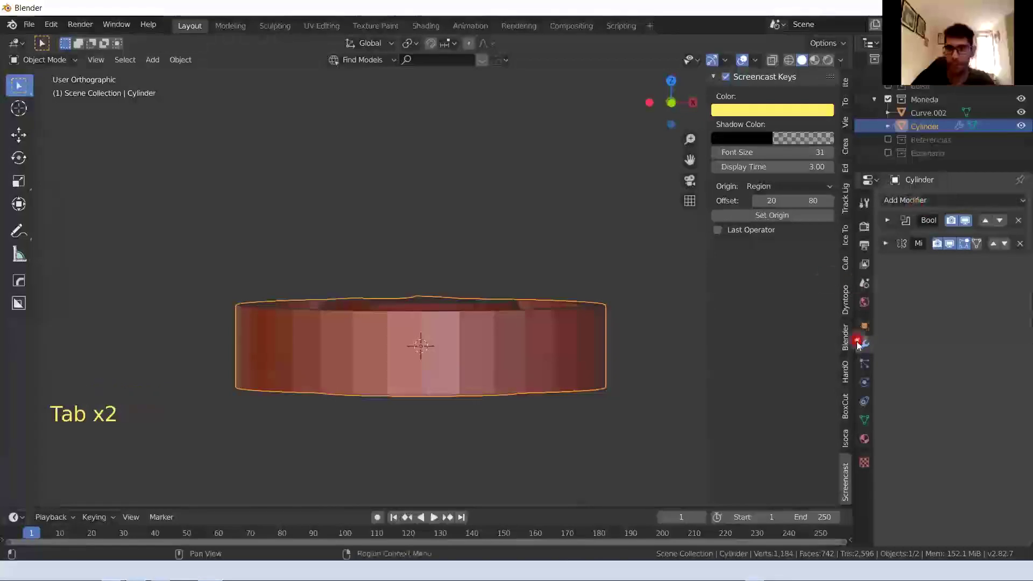
{"action": "middle_click_drag", "start_coordinate": [613, 286], "coordinate": [588, 318]}
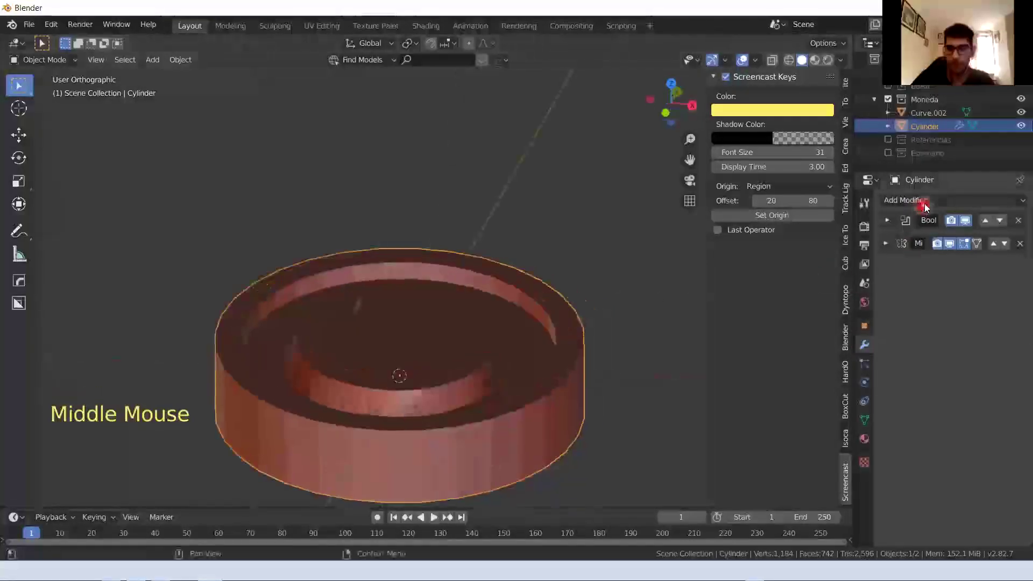
{"action": "middle_click_drag", "start_coordinate": [501, 360], "coordinate": [508, 414]}
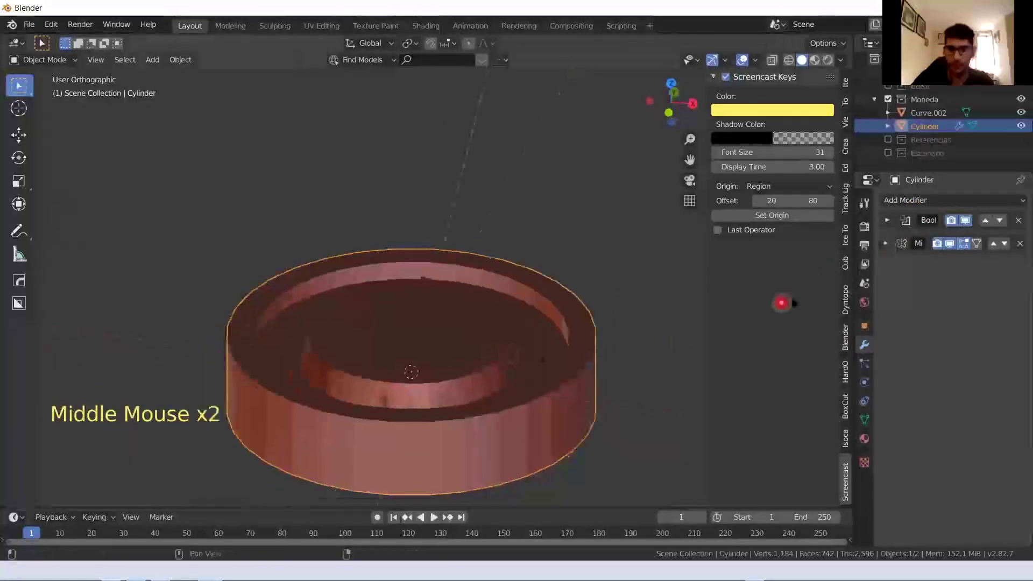
{"action": "left_click", "coordinate": [1021, 111]}
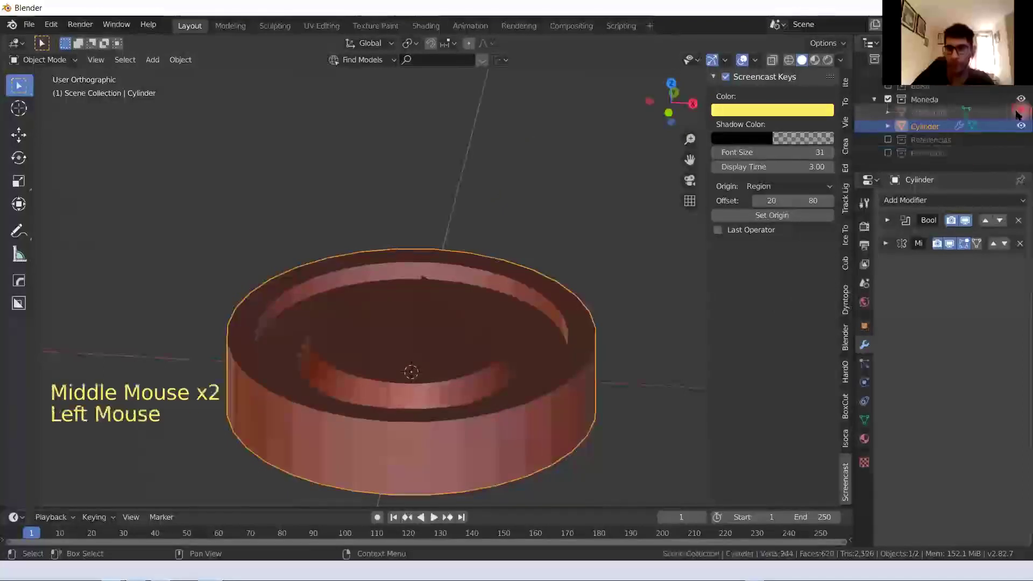
Convert the coin cylinder to a mesh so its Boolean and Mirror modifiers become real geometry
{"action": "scroll", "coordinate": [556, 330], "scroll_direction": "down", "scroll_amount": 2}
{"action": "left_click", "coordinate": [443, 350]}
{"action": "middle_click_drag", "start_coordinate": [442, 349], "coordinate": [431, 386]}
{"action": "left_click", "coordinate": [425, 409]}
{"action": "key", "text": "F3"}
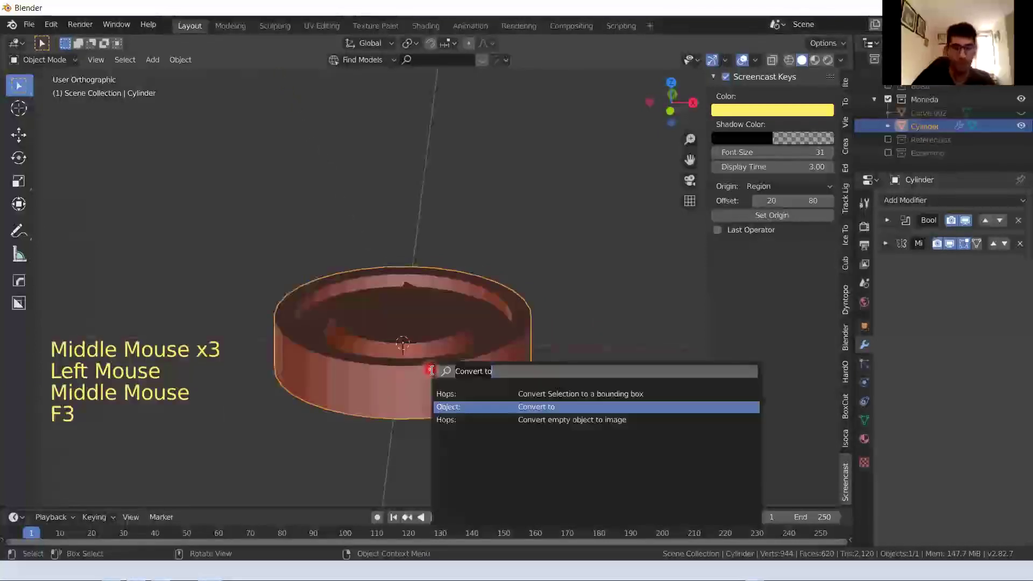
{"action": "left_click", "coordinate": [546, 409]}
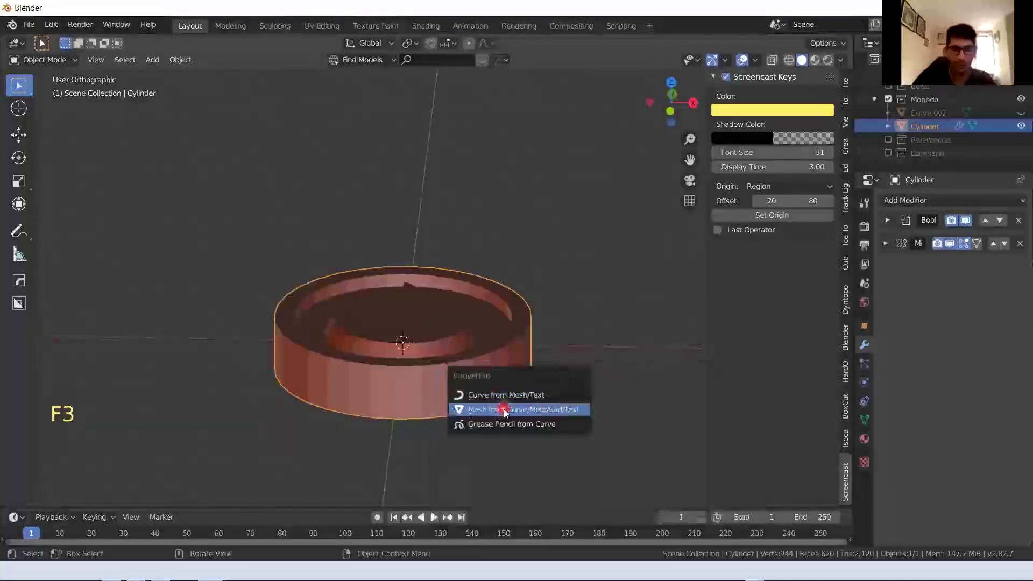
{"action": "left_click", "coordinate": [566, 413]}
Check the coin's converted mesh in Edit Mode and scale the whole coin uniformly by about 1.039 in Object Mode
{"action": "middle_click_drag", "start_coordinate": [512, 422], "coordinate": [373, 326]}
{"action": "key", "text": "Tab"}
{"action": "left_click", "coordinate": [422, 475]}
{"action": "scroll", "coordinate": [443, 438], "scroll_direction": "down", "scroll_amount": 4}
{"action": "key", "text": "Tab"}
{"action": "key", "text": "s"}
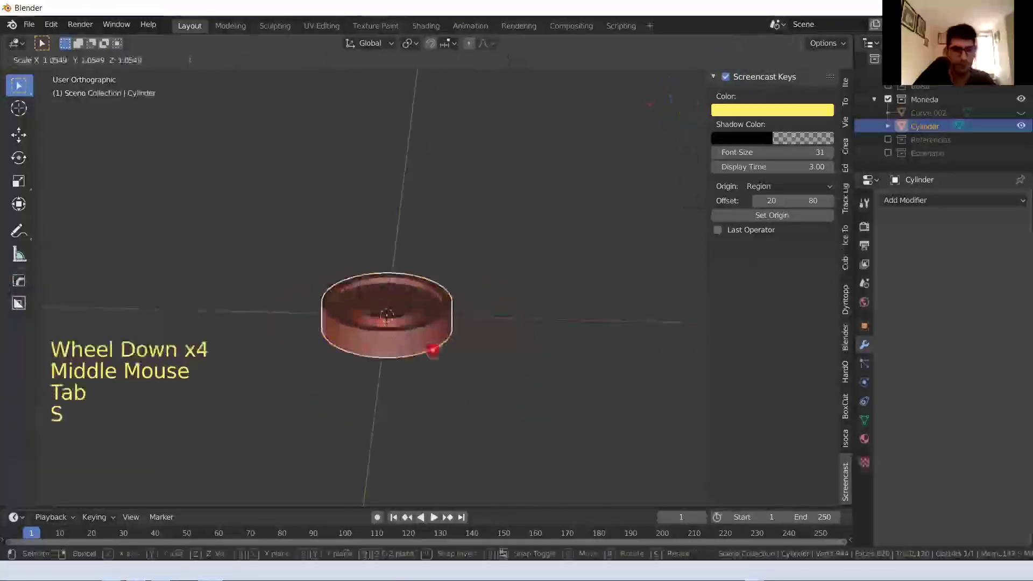
{"action": "left_click", "coordinate": [429, 350]}
{"action": "middle_click_drag", "start_coordinate": [428, 351], "coordinate": [412, 369]}
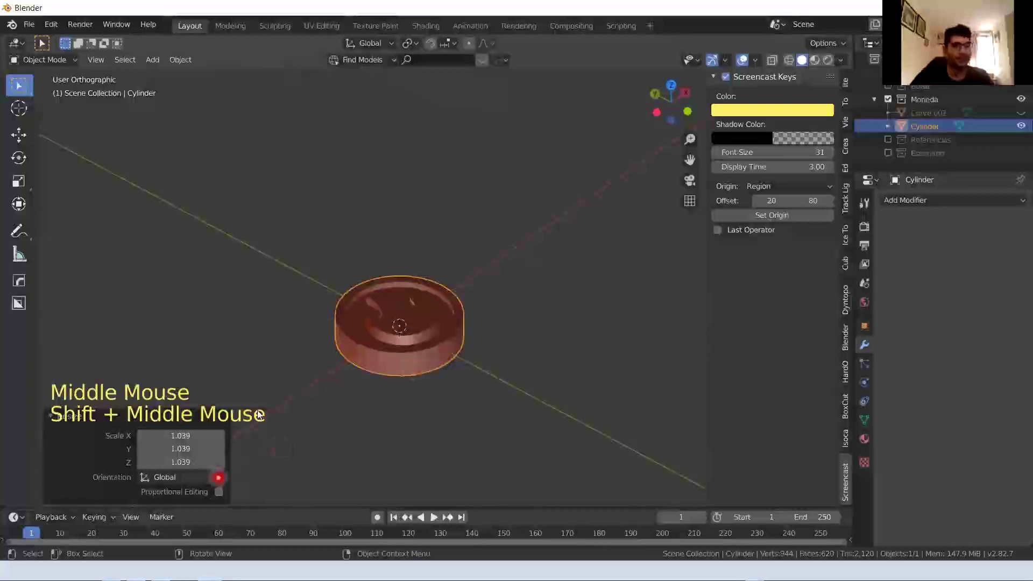
{"action": "middle_click_drag", "start_coordinate": [350, 387], "coordinate": [312, 333]}
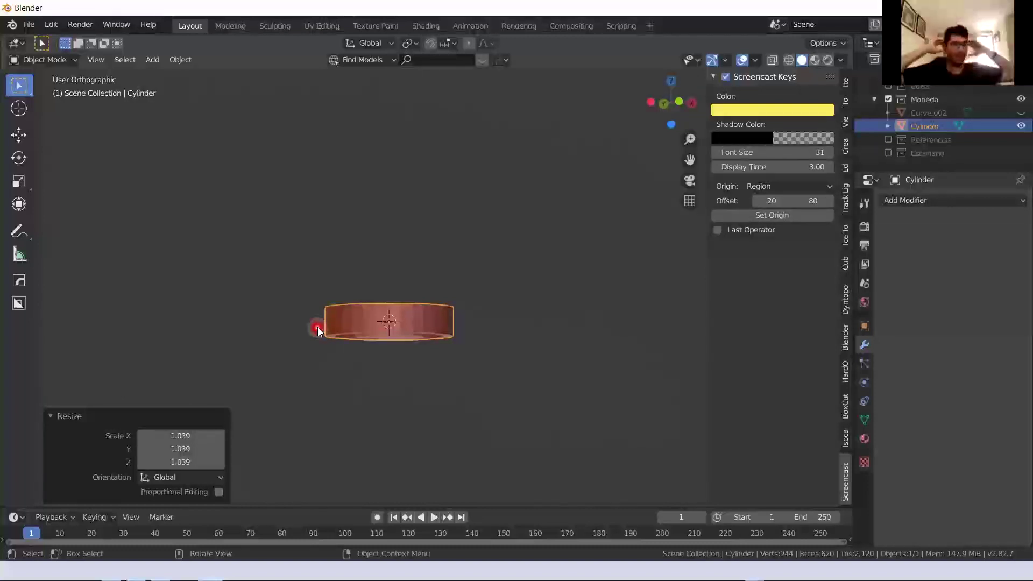
{"action": "middle_click_drag", "start_coordinate": [590, 312], "coordinate": [376, 329]}
{"action": "scroll", "coordinate": [422, 362], "scroll_direction": "up", "scroll_amount": 4}
Switch to the slide presentation and examine the Principled BSDF material parameters slide
{"action": "key", "text": "alt+Tab"}
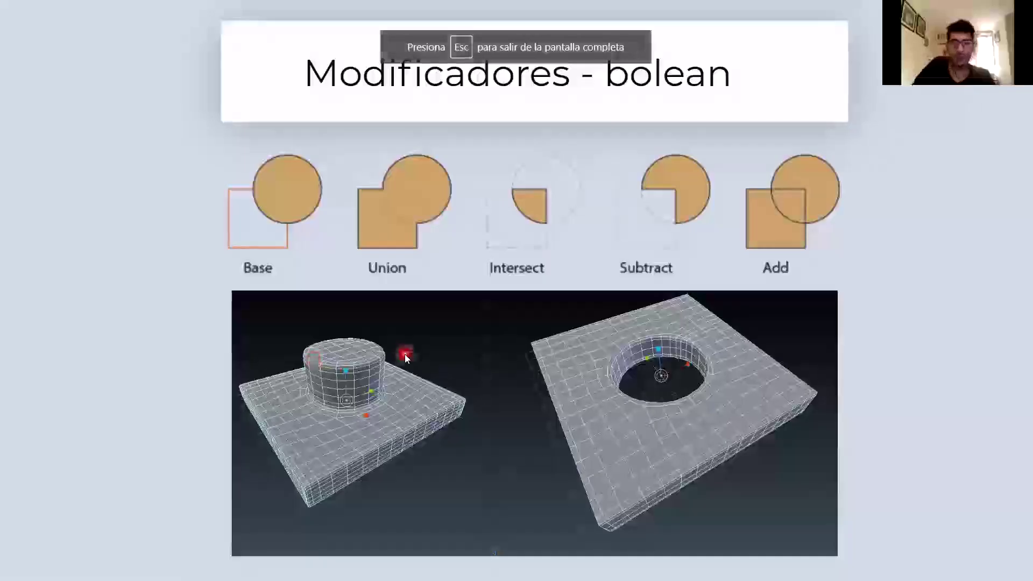
{"action": "left_click", "coordinate": [404, 354]}
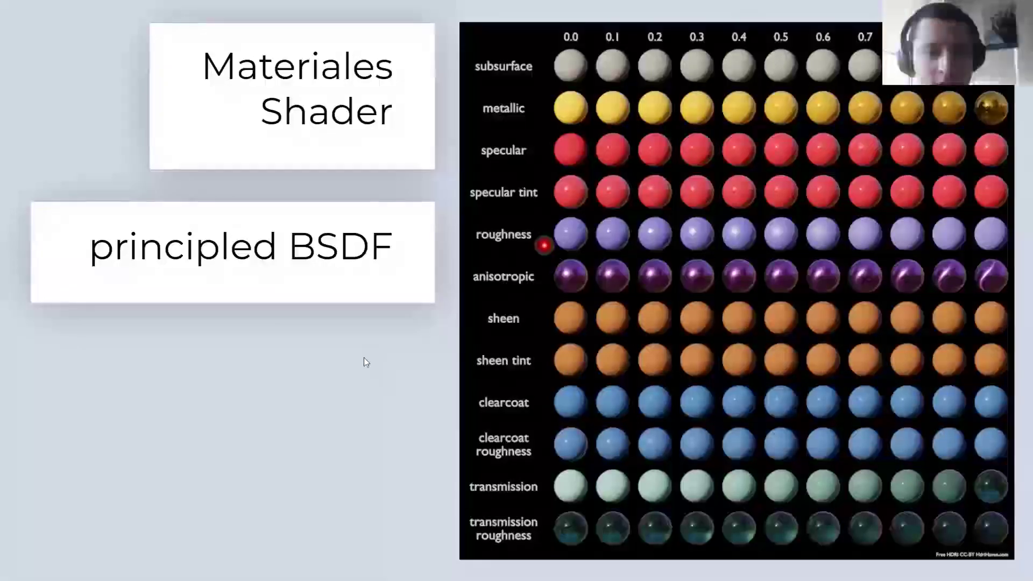
{"action": "key", "text": "Right"}
{"action": "key", "text": "Left"}
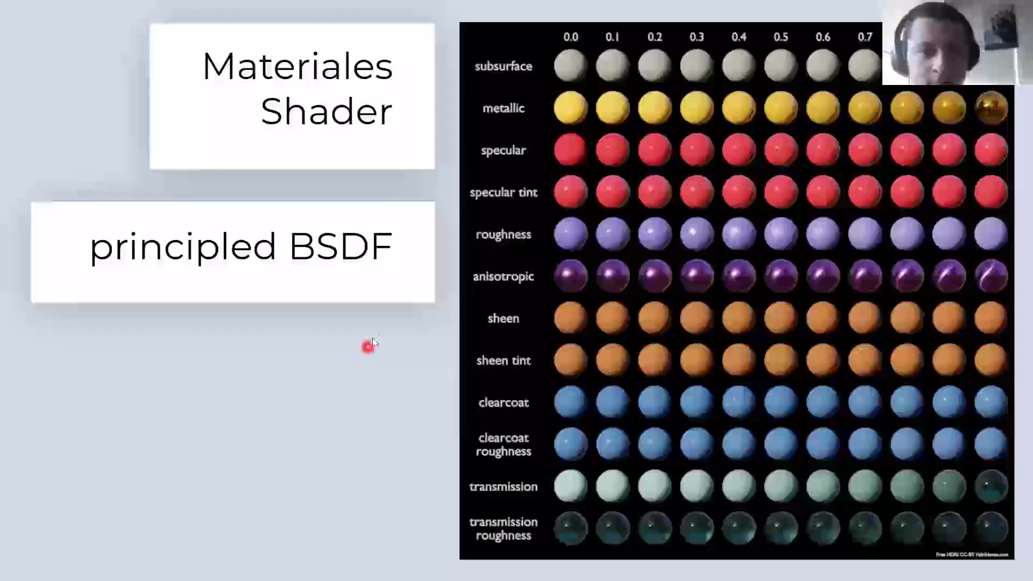
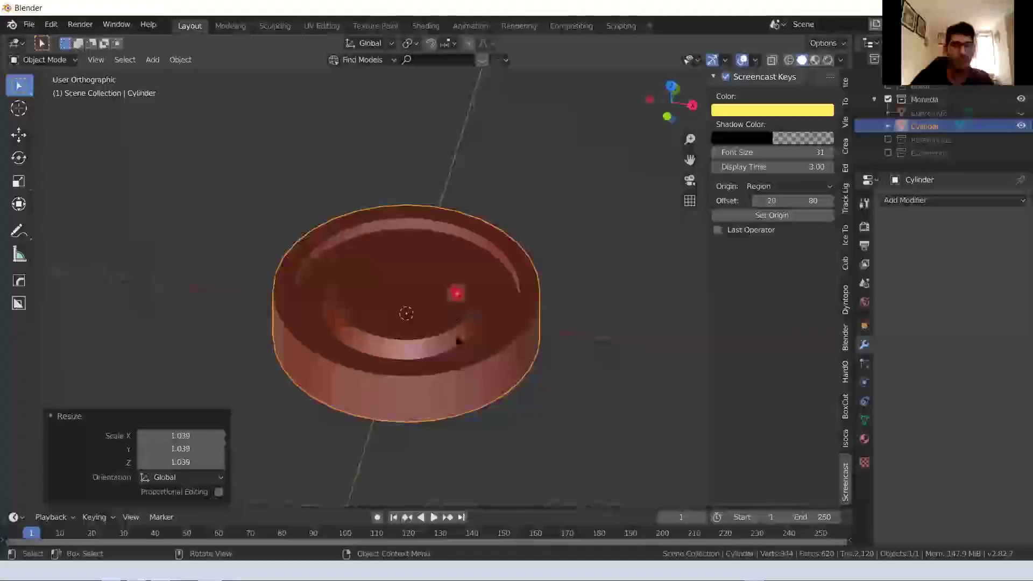
Enter Edit Mode on the coin and select the front part of its outer top edge loop in edge select mode
{"action": "middle_click_drag", "start_coordinate": [457, 340], "coordinate": [377, 347]}
{"action": "left_click", "coordinate": [377, 351]}
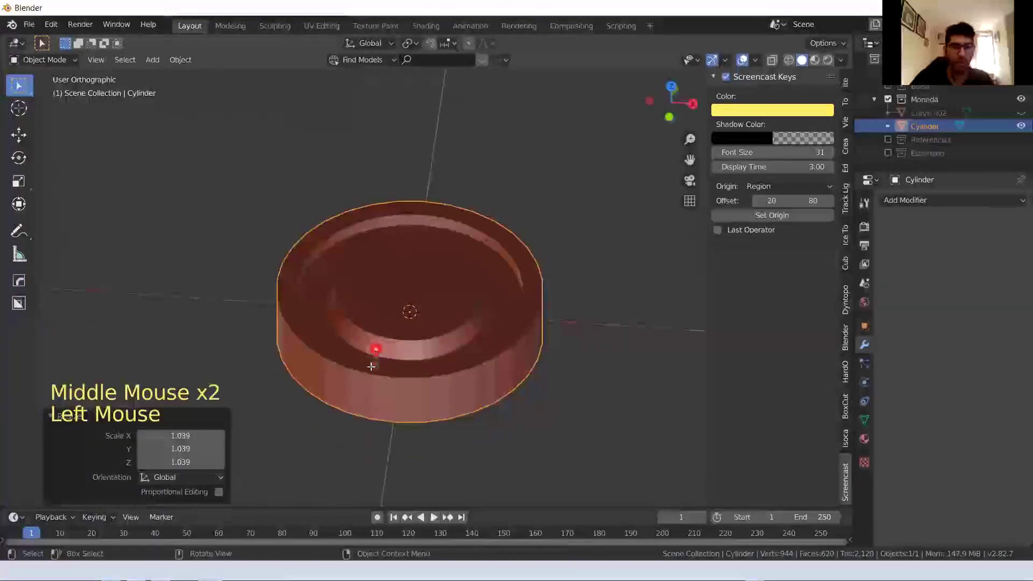
{"action": "key", "text": "Tab"}
{"action": "scroll", "coordinate": [334, 434], "scroll_direction": "up", "scroll_amount": 3}
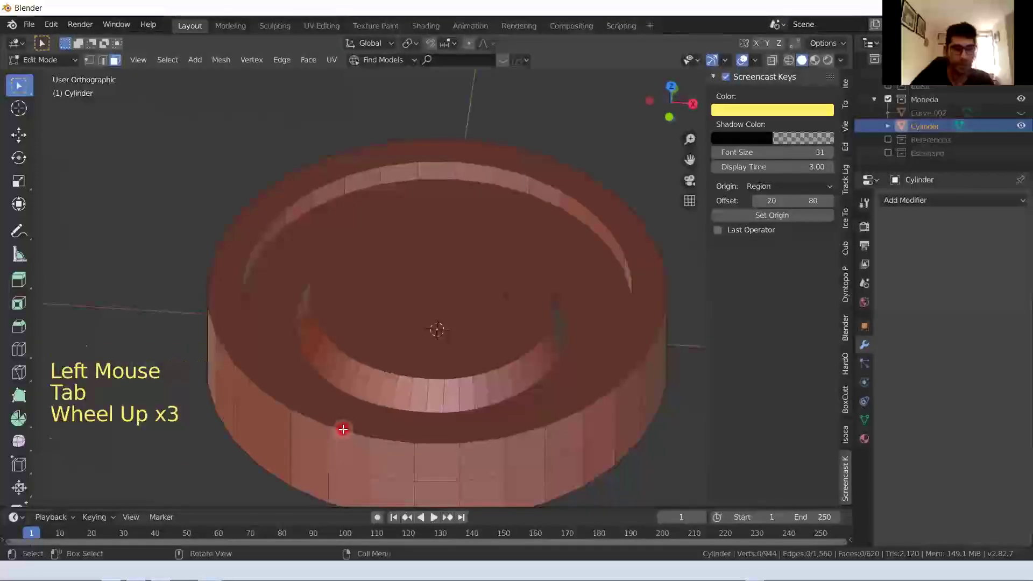
{"action": "left_click", "coordinate": [343, 429], "text": "alt"}
{"action": "key", "text": "2"}
{"action": "left_click", "coordinate": [343, 429]}
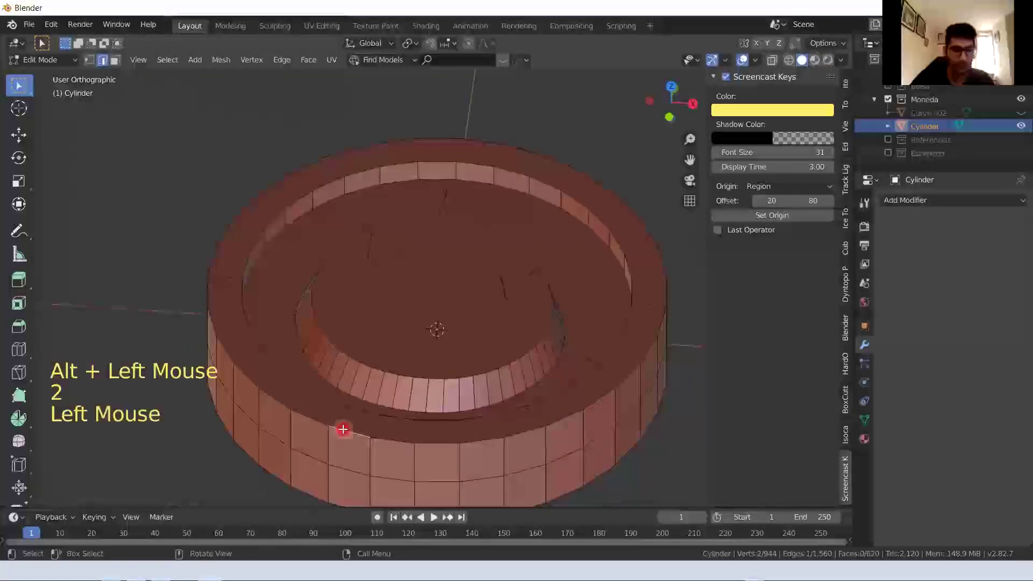
{"action": "left_click", "coordinate": [343, 429], "text": "alt"}
{"action": "key", "text": "ctrl+b"}
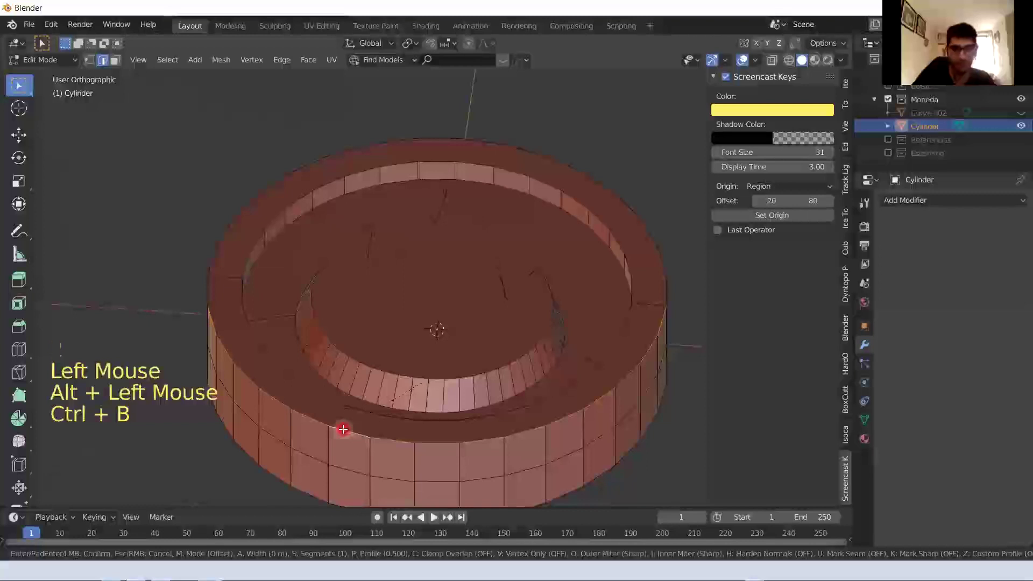
{"action": "left_click", "coordinate": [354, 454]}
{"action": "key", "text": "ctrl+z"}
Extend the selection to the coin's complete outer top edge loop and bevel it with one segment
{"action": "left_click", "coordinate": [666, 269], "text": "shift"}
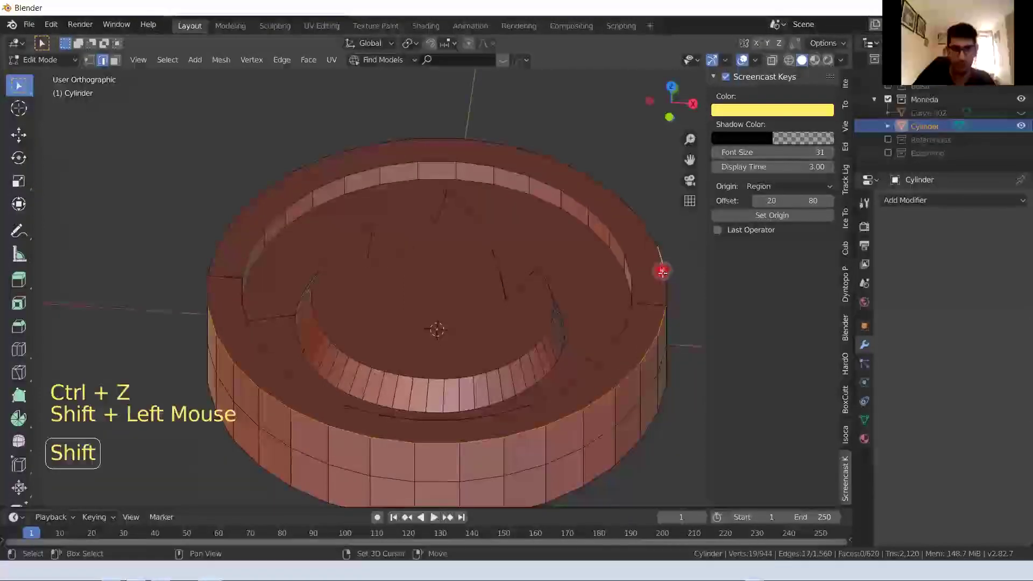
{"action": "left_click", "coordinate": [656, 241], "text": "alt+shift"}
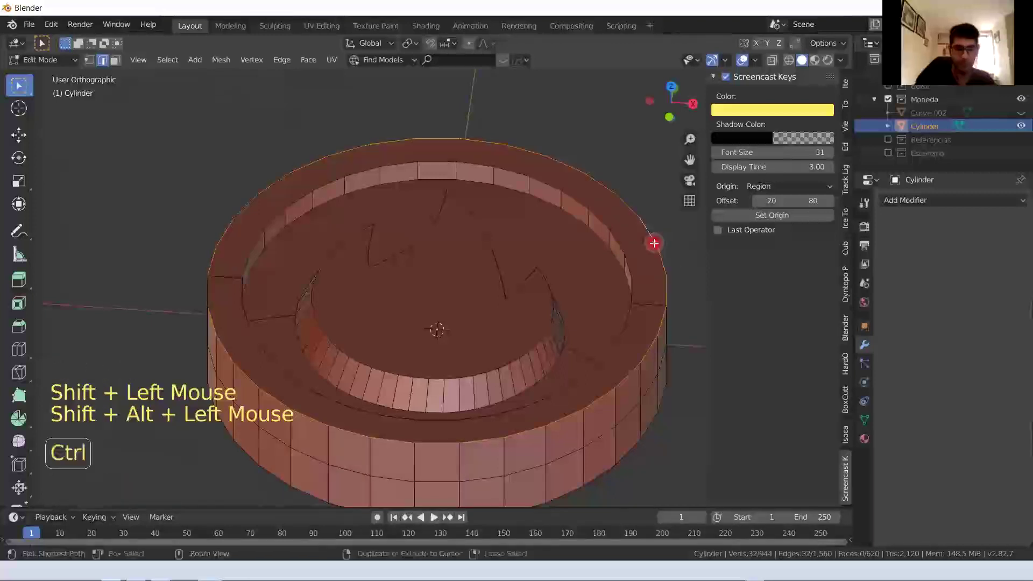
{"action": "key", "text": "ctrl+b"}
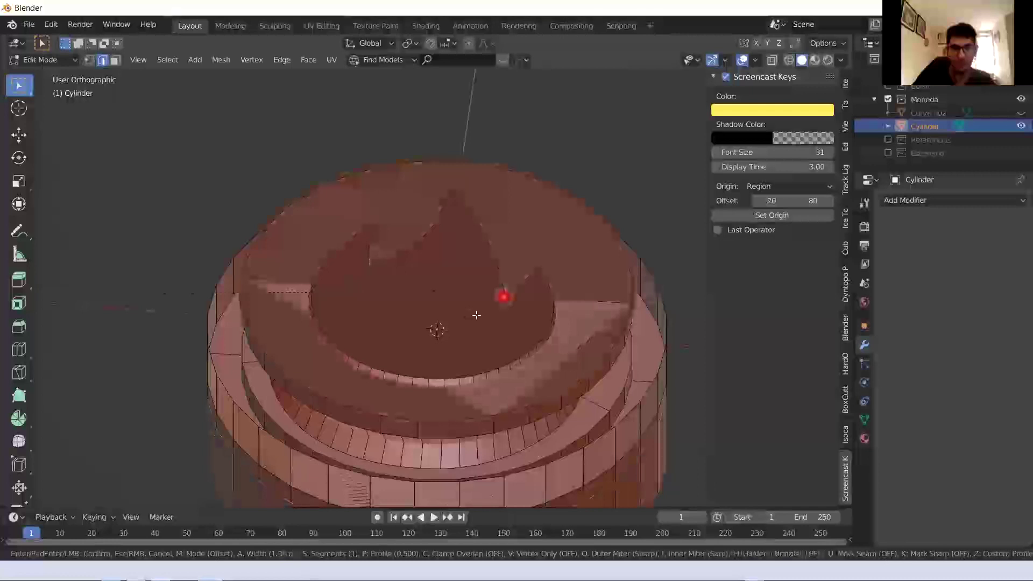
{"action": "left_click", "coordinate": [235, 415]}
{"action": "left_click", "coordinate": [276, 367]}
Bevel the edge loop around the middle of the coin's side with two segments and an offset of about 0.0676 m
{"action": "middle_click_drag", "start_coordinate": [276, 366], "coordinate": [346, 355]}
{"action": "left_click", "coordinate": [333, 382]}
{"action": "left_click", "coordinate": [357, 381]}
{"action": "left_click", "coordinate": [354, 381], "text": "alt"}
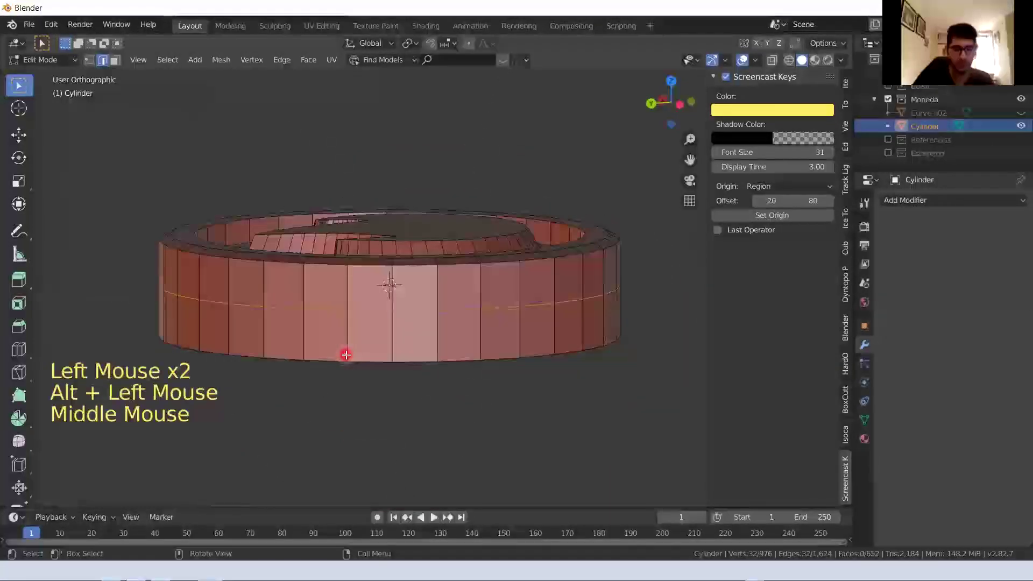
{"action": "key", "text": "ctrl+b"}
{"action": "scroll", "coordinate": [385, 382], "scroll_direction": "up", "scroll_amount": 1}
{"action": "left_click", "coordinate": [368, 355]}
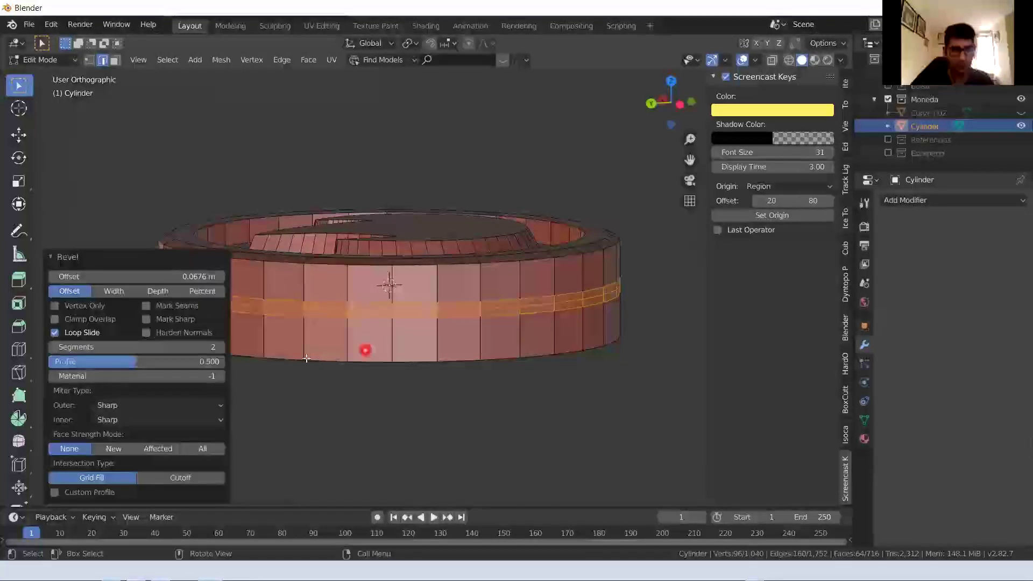
Scale the centre edge loop of the beveled band on the coin's side and return to Object Mode
{"action": "middle_click_drag", "start_coordinate": [364, 350], "coordinate": [306, 332]}
{"action": "left_click", "coordinate": [305, 332]}
{"action": "left_click", "coordinate": [311, 325], "text": "alt"}
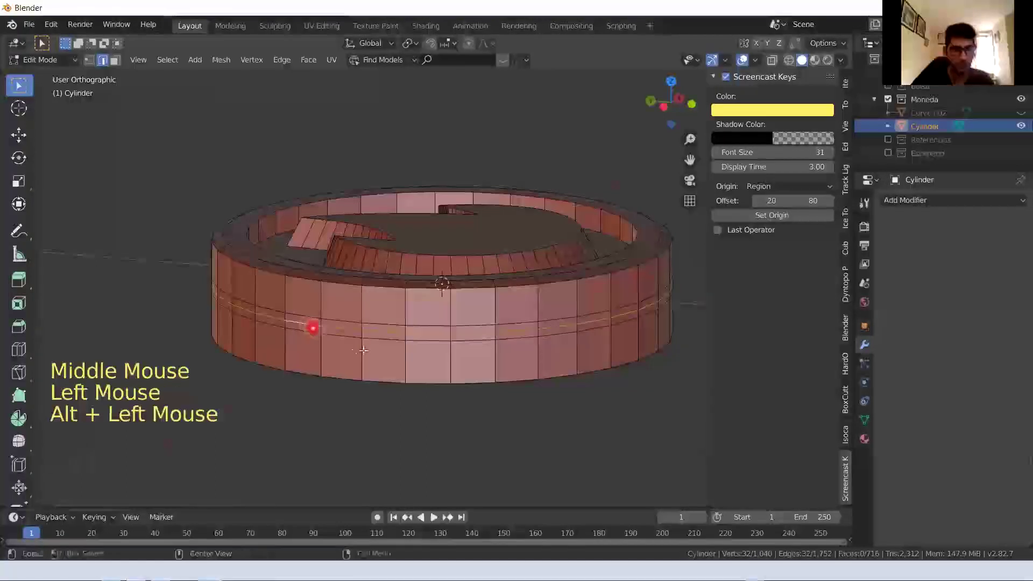
{"action": "key", "text": "s"}
{"action": "left_click", "coordinate": [519, 388]}
{"action": "middle_click_drag", "start_coordinate": [517, 387], "coordinate": [368, 396]}
{"action": "scroll", "coordinate": [499, 394], "scroll_direction": "down", "scroll_amount": 2}
{"action": "scroll", "coordinate": [499, 395], "scroll_direction": "down", "scroll_amount": 1}
{"action": "key", "text": "Tab"}
{"action": "scroll", "coordinate": [372, 373], "scroll_direction": "up", "scroll_amount": 2, "text": "shift"}
{"action": "scroll", "coordinate": [365, 347], "scroll_direction": "up", "scroll_amount": 2}
{"action": "middle_click_drag", "start_coordinate": [365, 346], "coordinate": [372, 350], "text": "shift"}
{"action": "middle_click_drag", "start_coordinate": [372, 350], "coordinate": [352, 261]}
{"action": "scroll", "coordinate": [377, 351], "scroll_direction": "down", "scroll_amount": 2}
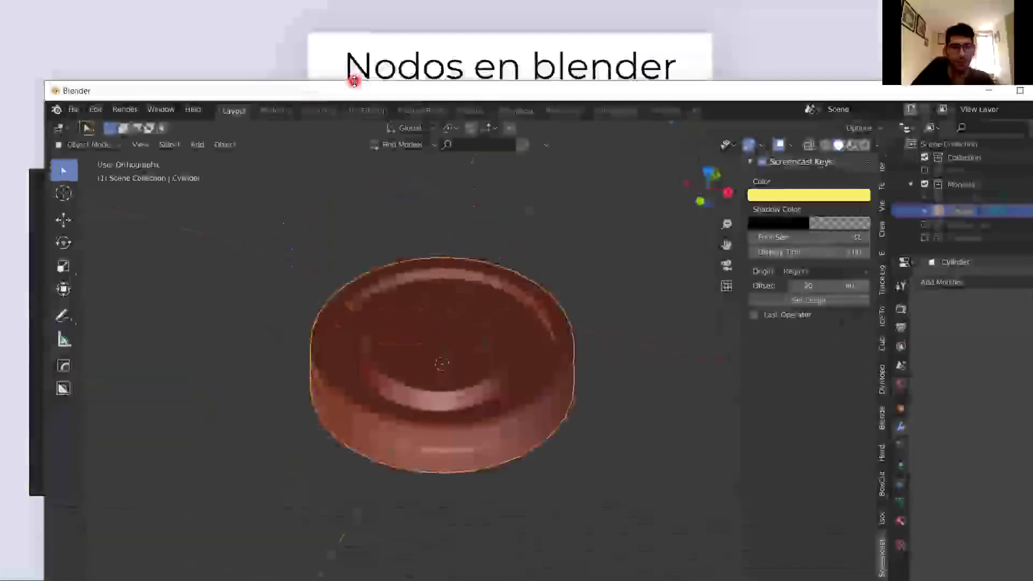
Restore the Blender window to a smaller size and centre it over the slide presentation
{"action": "double_click", "coordinate": [352, 139]}
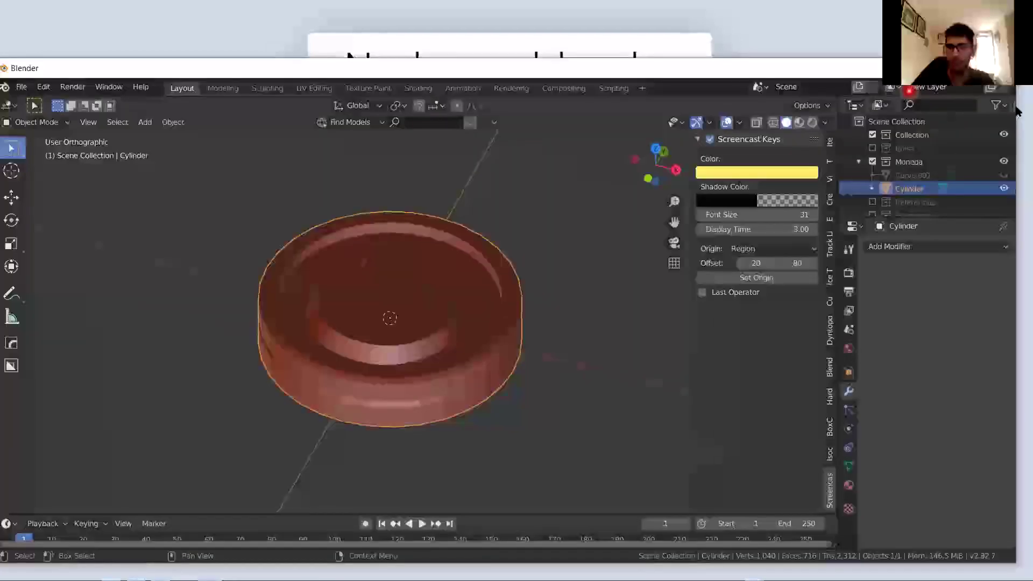
{"action": "left_click_drag", "start_coordinate": [1019, 104], "coordinate": [930, 105]}
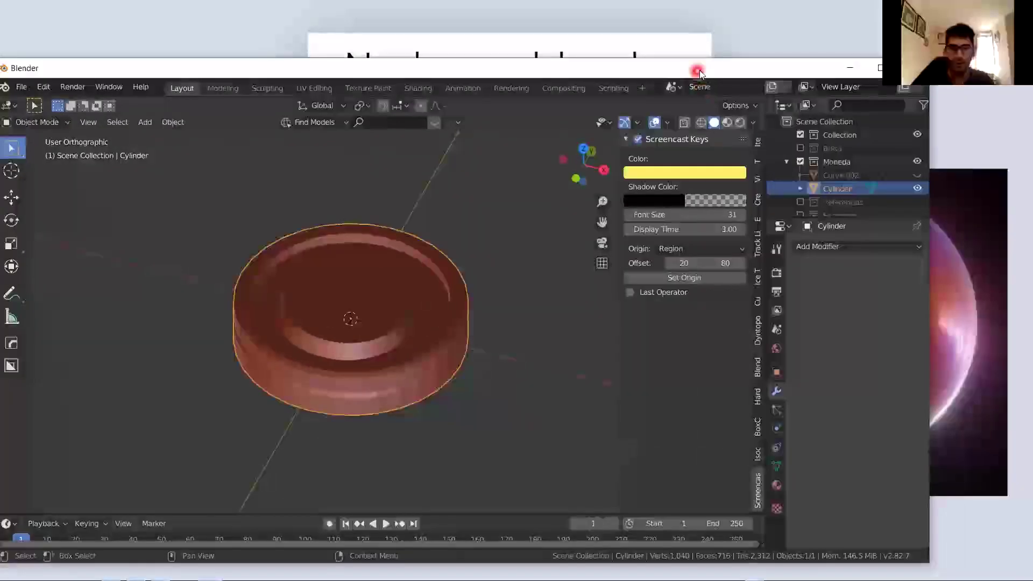
{"action": "left_click_drag", "start_coordinate": [696, 71], "coordinate": [778, 75]}
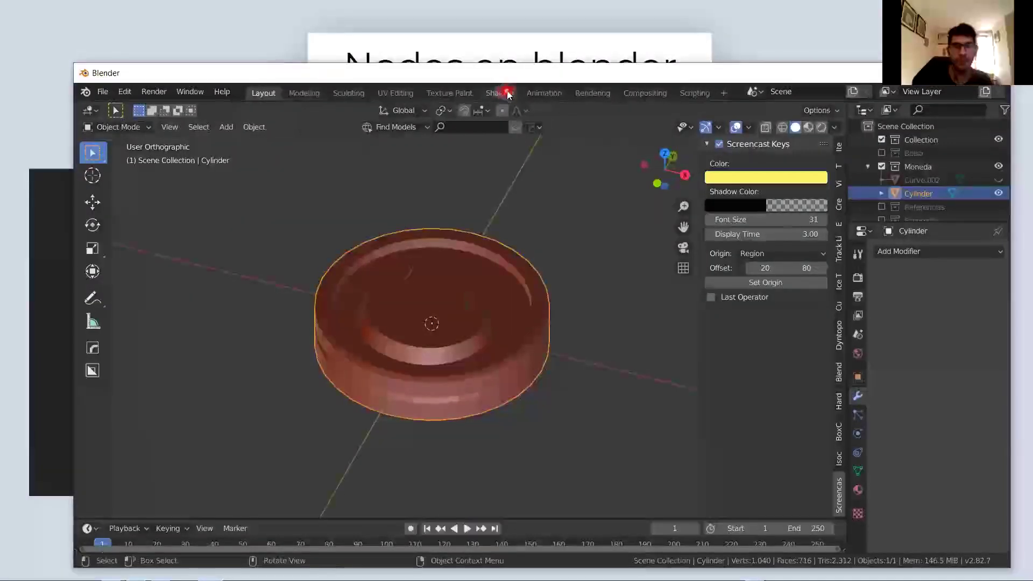
Create a new material on the coin, name it Oro, and deselect the coin
{"action": "left_click", "coordinate": [858, 492]}
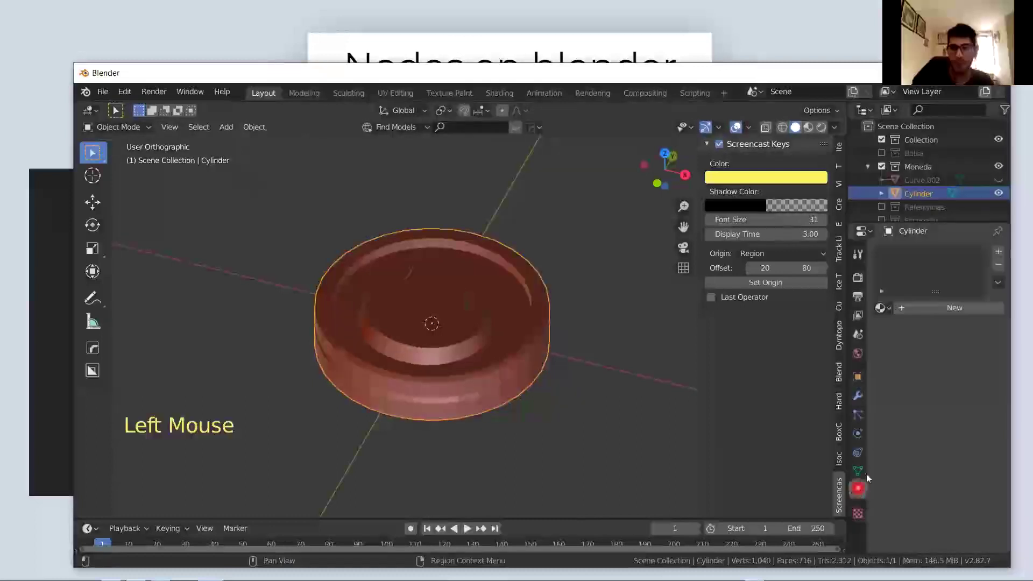
{"action": "left_click", "coordinate": [926, 310]}
{"action": "left_click", "coordinate": [926, 262]}
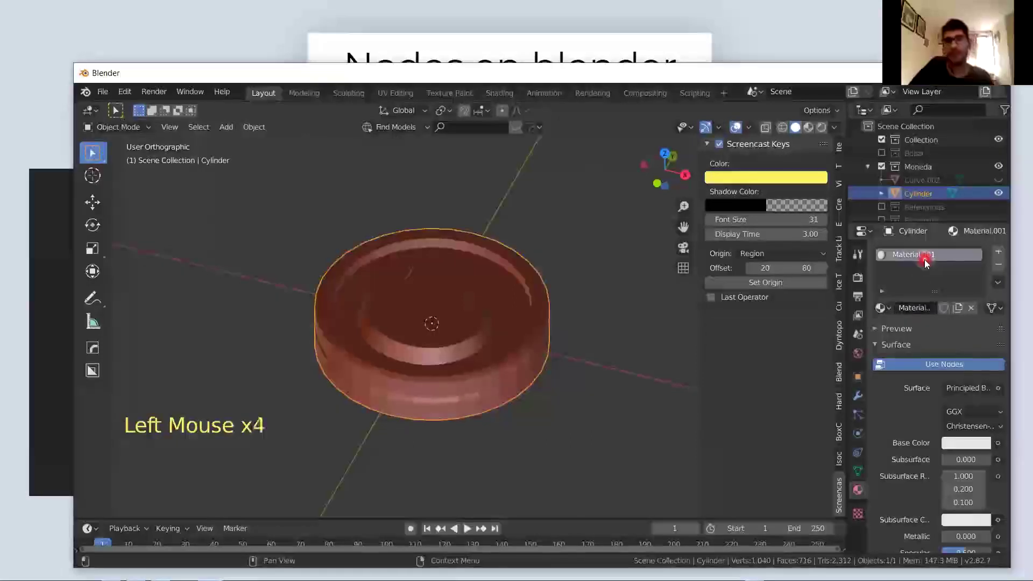
{"action": "key", "text": "shift"}
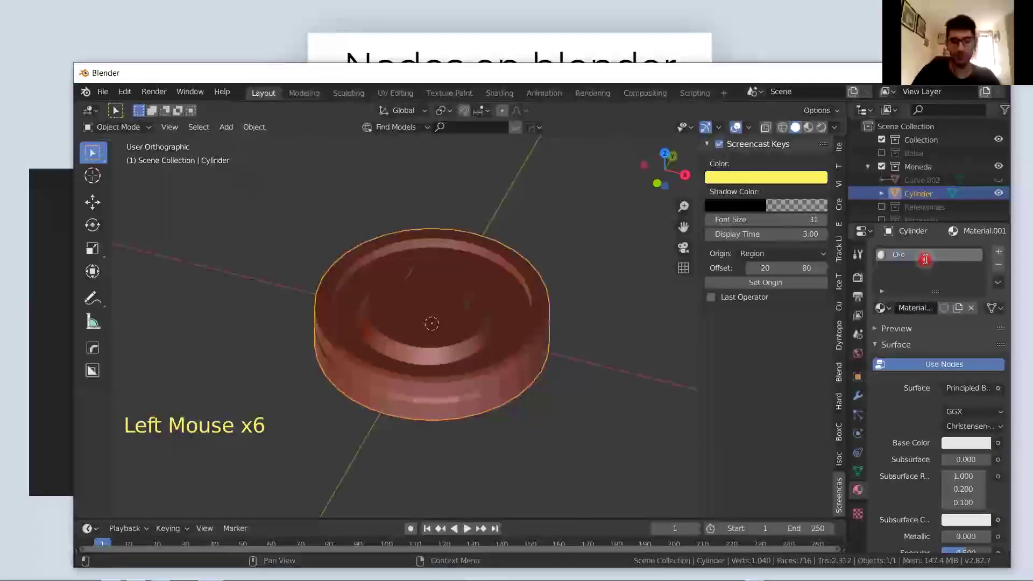
{"action": "left_click", "coordinate": [930, 276]}
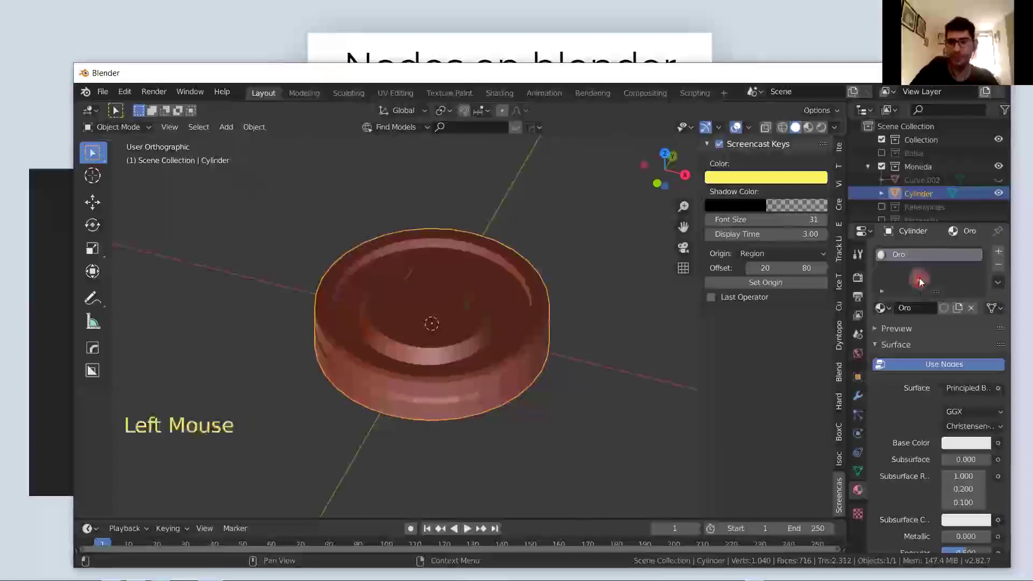
{"action": "left_click", "coordinate": [635, 369]}
{"action": "middle_click_drag", "start_coordinate": [450, 369], "coordinate": [455, 362]}
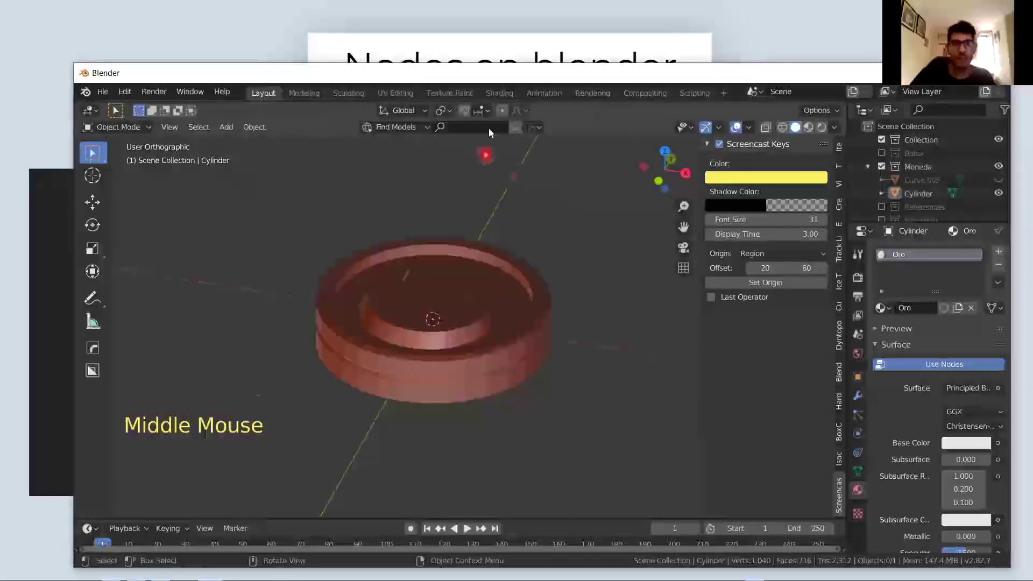
Turn off node use for the Oro material and switch to the Shading workspace with a taller node editor
{"action": "left_click", "coordinate": [911, 364]}
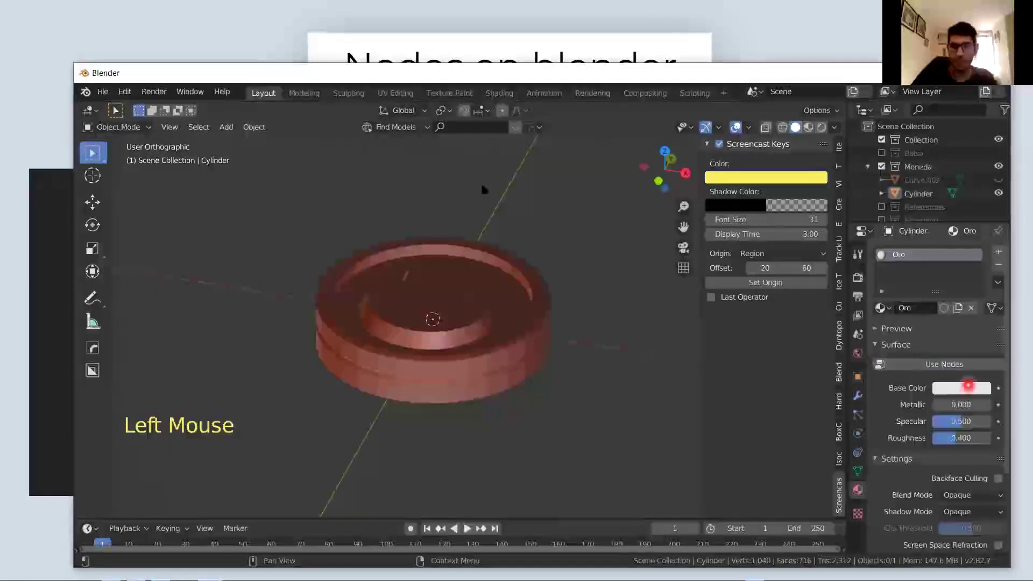
{"action": "left_click", "coordinate": [501, 93]}
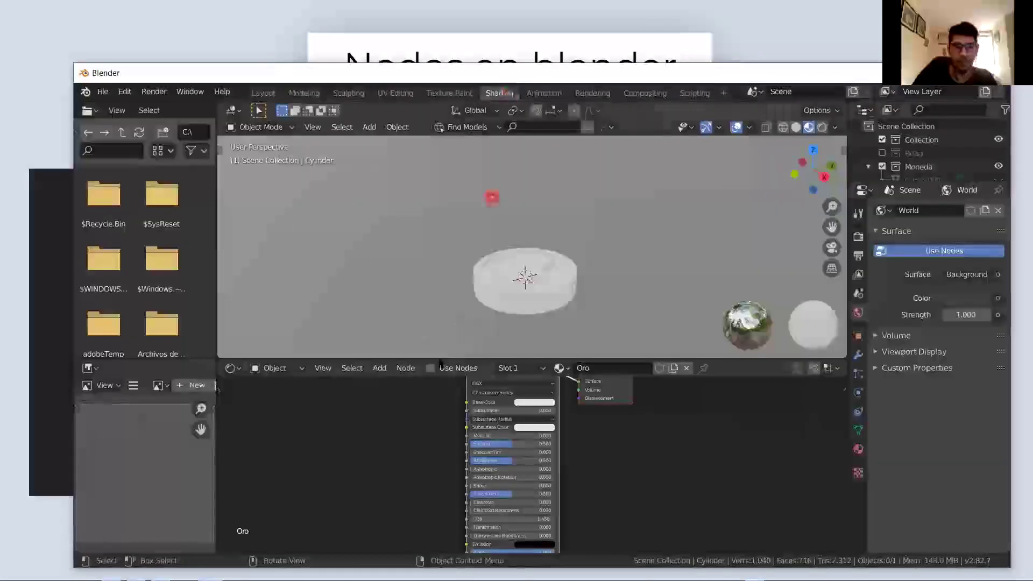
{"action": "left_click_drag", "start_coordinate": [442, 356], "coordinate": [448, 285]}
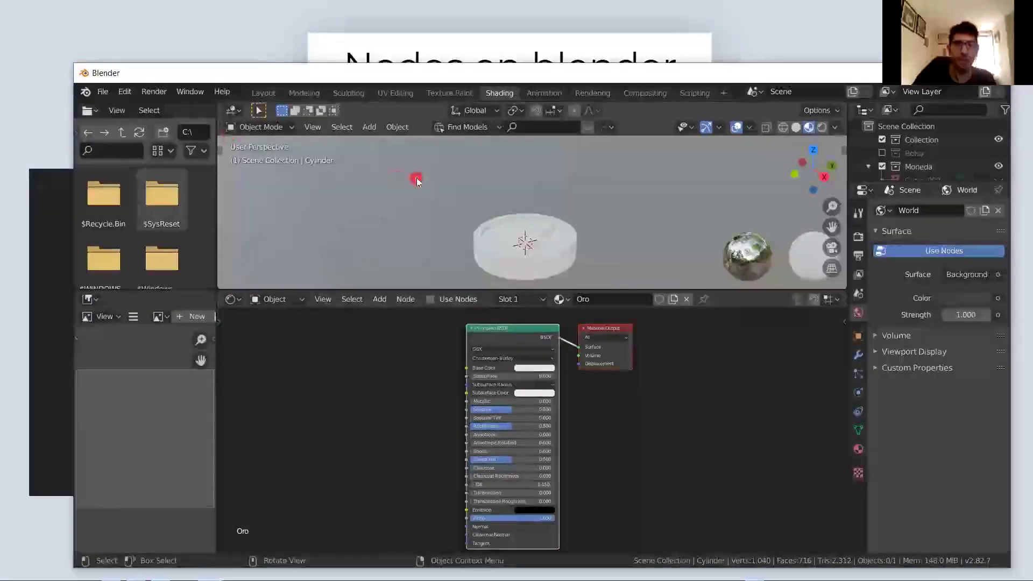
Merge the file browser area into the 3D viewport and make the viewport shorter
{"action": "left_click_drag", "start_coordinate": [214, 111], "coordinate": [179, 156]}
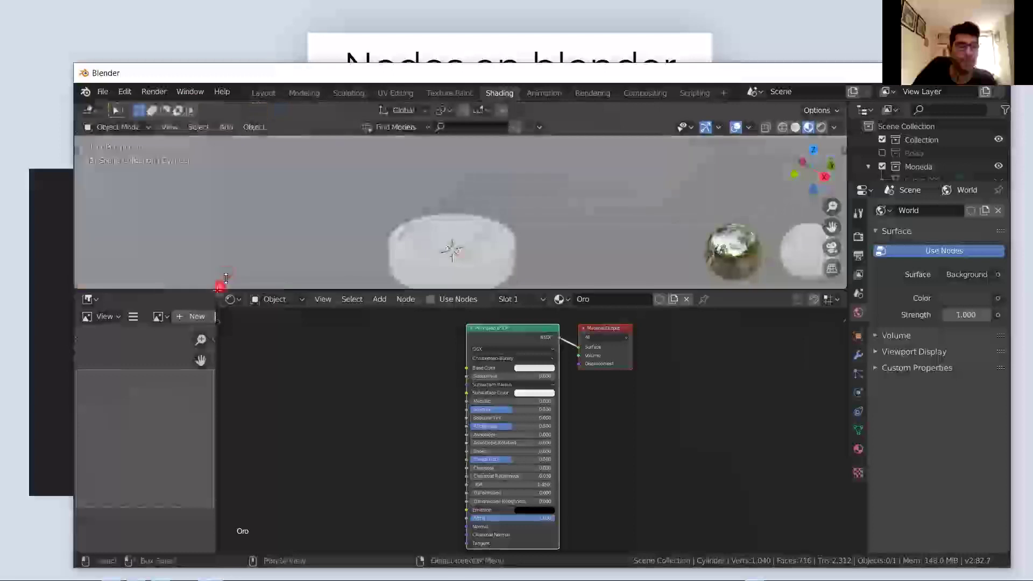
{"action": "left_click_drag", "start_coordinate": [233, 278], "coordinate": [280, 256]}
{"action": "left_click_drag", "start_coordinate": [216, 276], "coordinate": [224, 272]}
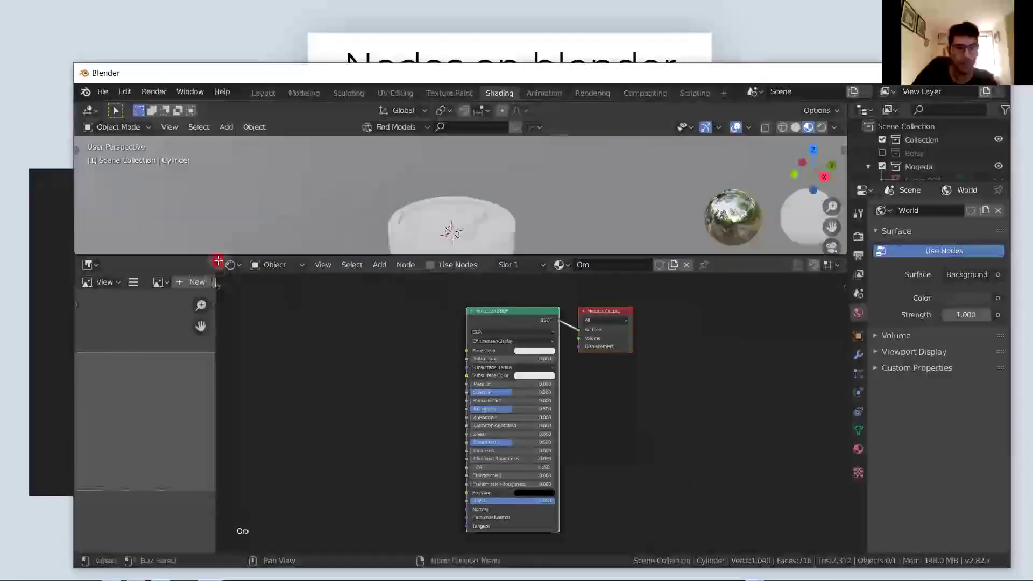
Merge the image editor and 3D viewport areas into the shader editor and enlarge the view of the Oro nodes
{"action": "left_click_drag", "start_coordinate": [848, 96], "coordinate": [848, 108]}
{"action": "left_click_drag", "start_coordinate": [690, 119], "coordinate": [828, 258]}
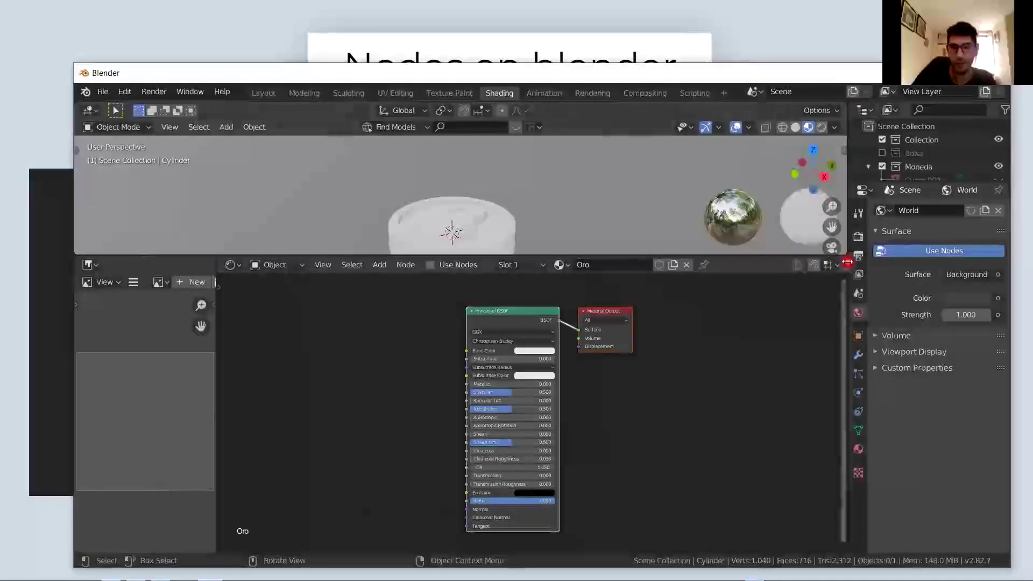
{"action": "left_click_drag", "start_coordinate": [217, 258], "coordinate": [201, 268]}
{"action": "left_click_drag", "start_coordinate": [849, 183], "coordinate": [837, 224]}
{"action": "scroll", "coordinate": [452, 312], "scroll_direction": "up", "scroll_amount": 3}
{"action": "left_click", "coordinate": [629, 312]}
{"action": "left_click", "coordinate": [936, 294]}
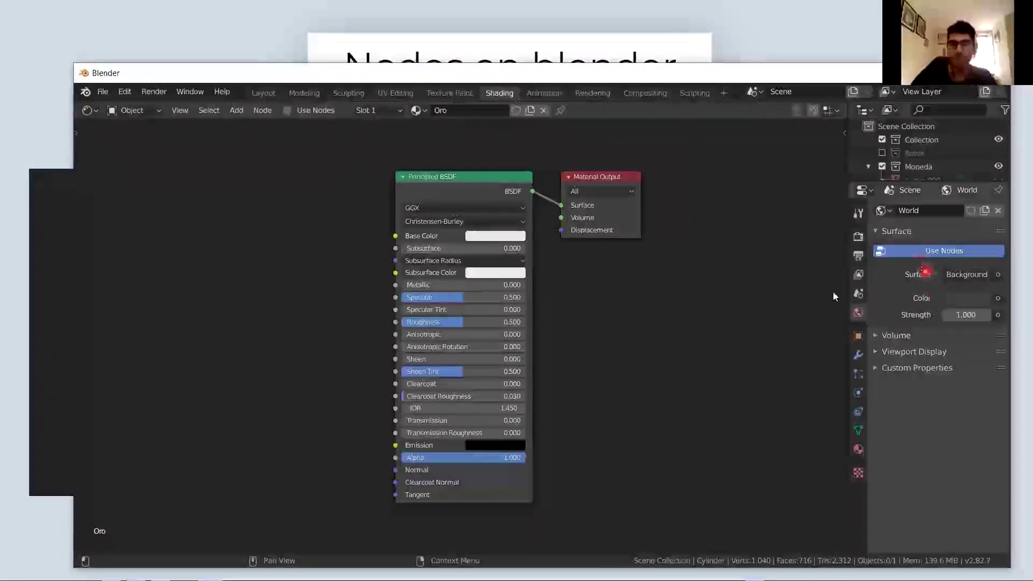
{"action": "left_click", "coordinate": [892, 346]}
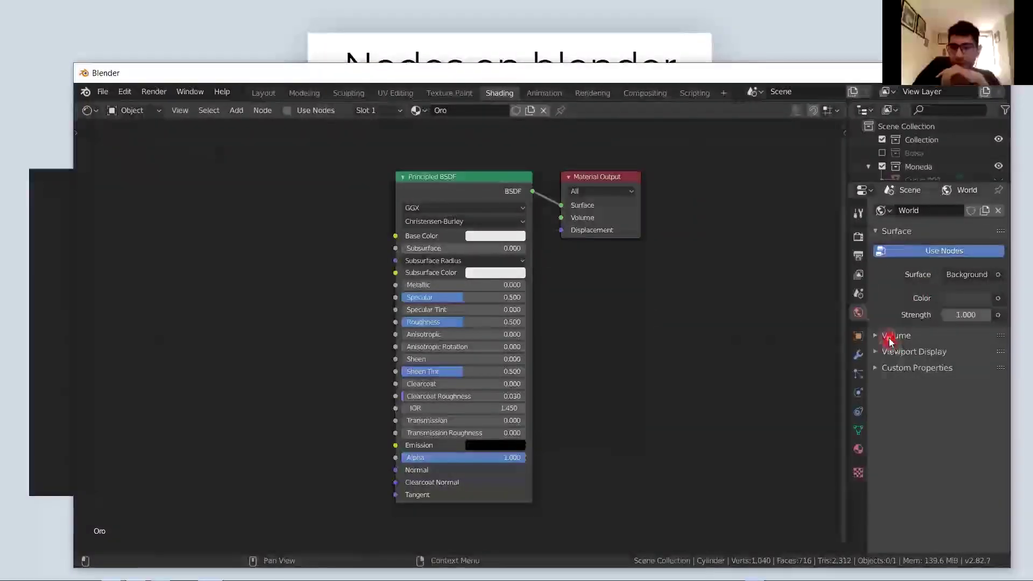
{"action": "left_click", "coordinate": [891, 336]}
{"action": "left_click", "coordinate": [908, 255]}
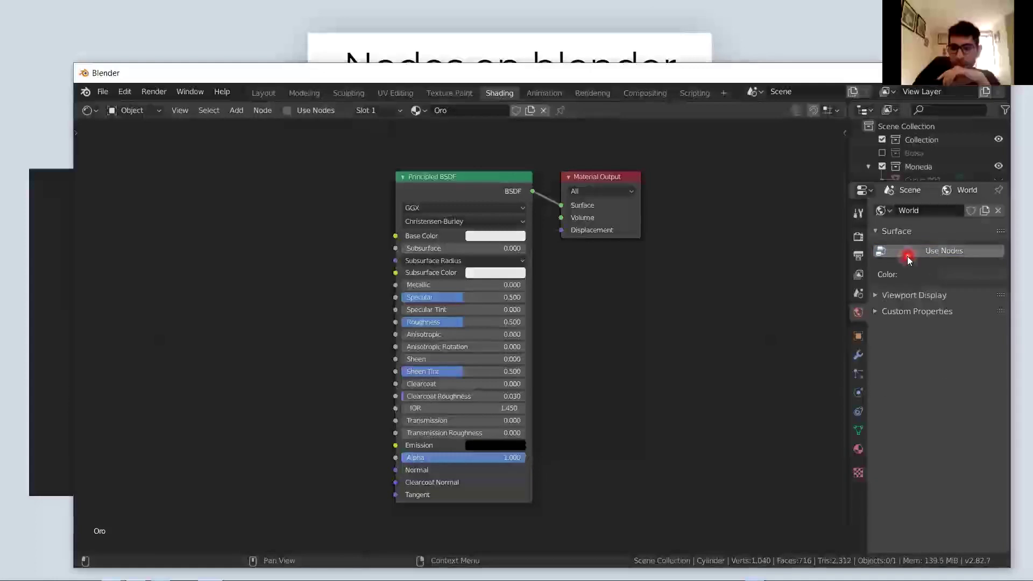
{"action": "left_click", "coordinate": [907, 253]}
Show the coin's material properties and turn on node use for the Oro material
{"action": "left_click", "coordinate": [859, 448]}
{"action": "left_click", "coordinate": [917, 321]}
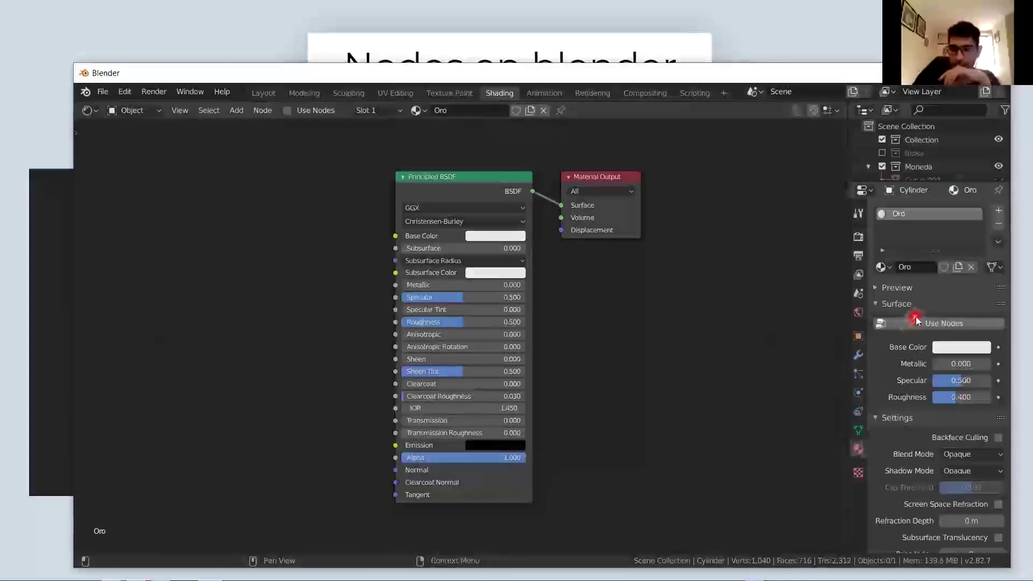
{"action": "left_click", "coordinate": [908, 324]}
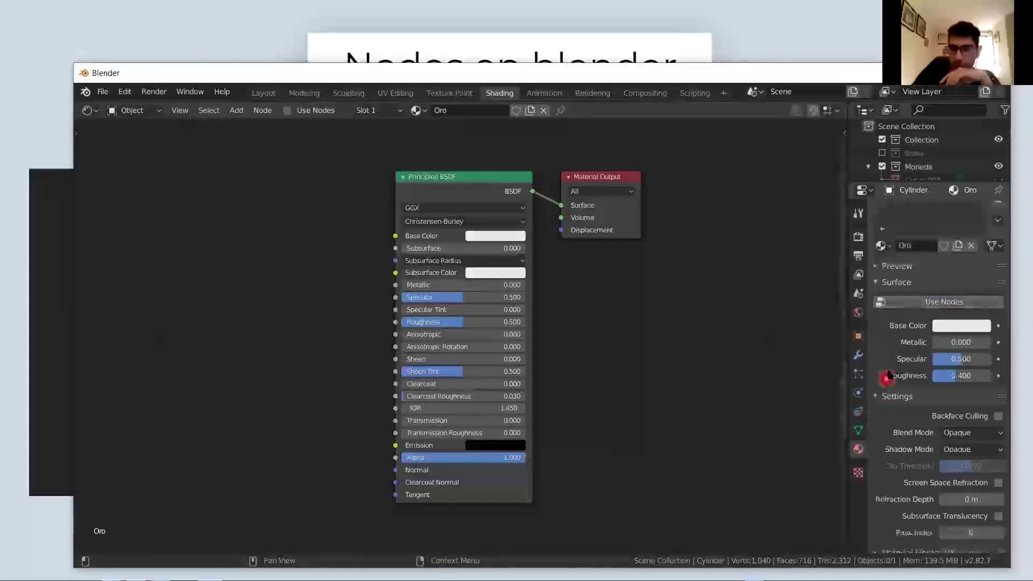
{"action": "left_click", "coordinate": [901, 324]}
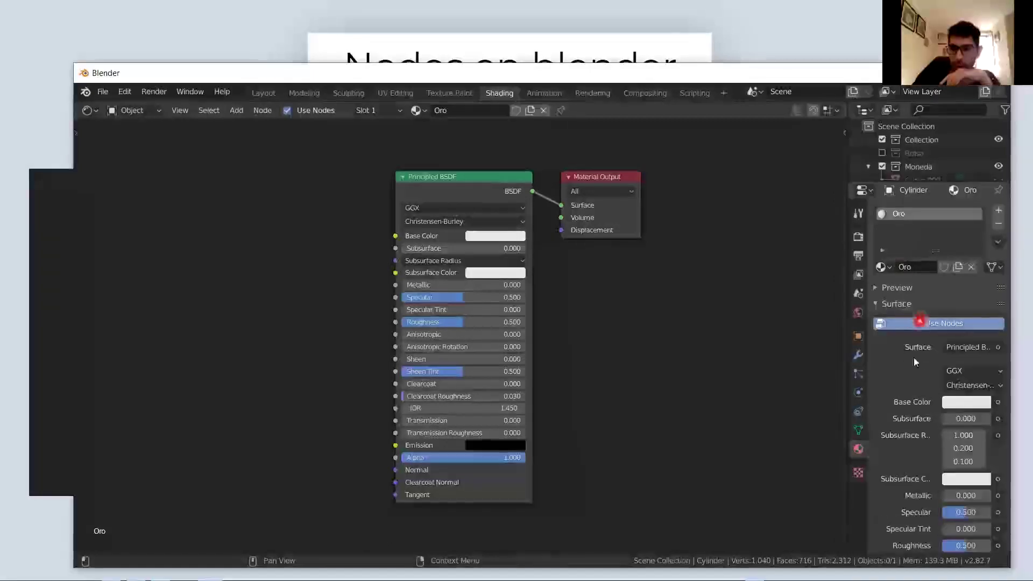
Compare the Oro material's surface settings with the inputs of its Principled BSDF node
{"action": "scroll", "coordinate": [913, 357], "scroll_direction": "down", "scroll_amount": 3}
{"action": "scroll", "coordinate": [915, 387], "scroll_direction": "down", "scroll_amount": 2}
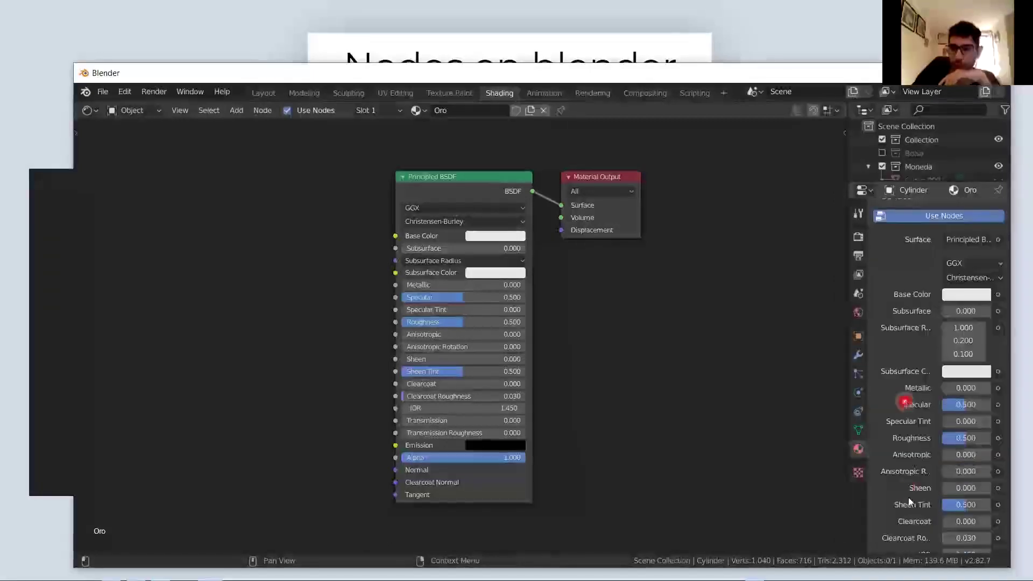
{"action": "scroll", "coordinate": [910, 503], "scroll_direction": "down", "scroll_amount": 2}
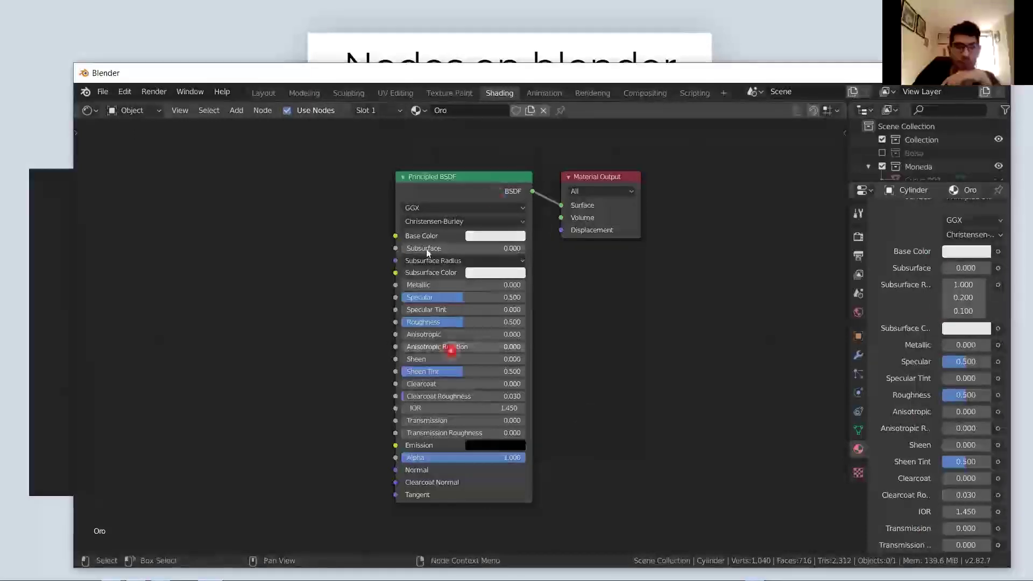
{"action": "scroll", "coordinate": [945, 294], "scroll_direction": "up", "scroll_amount": 3}
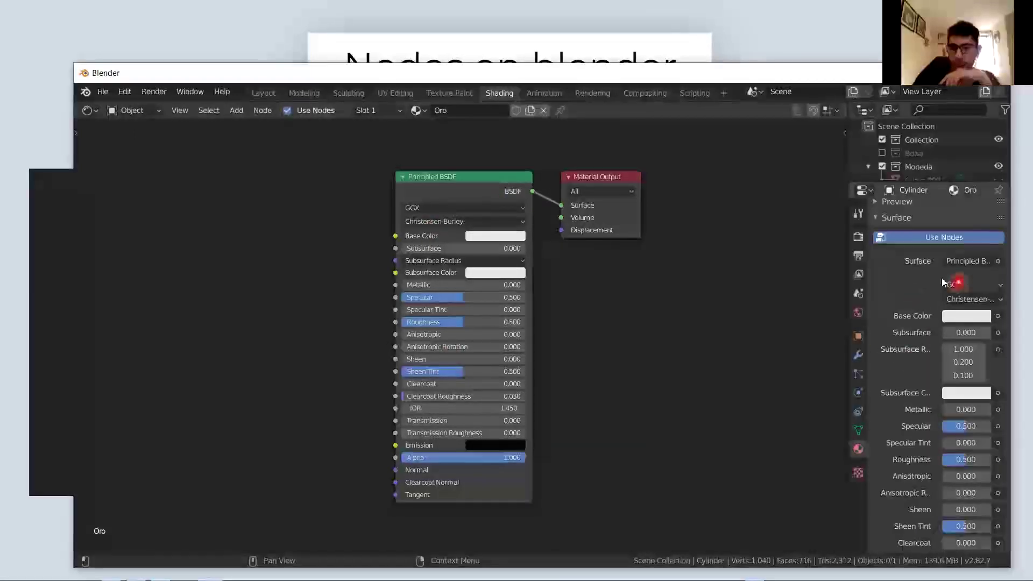
{"action": "left_click", "coordinate": [429, 197]}
{"action": "left_click", "coordinate": [916, 289]}
{"action": "left_click", "coordinate": [970, 263]}
{"action": "left_click", "coordinate": [970, 263]}
{"action": "left_click", "coordinate": [757, 265]}
{"action": "left_click", "coordinate": [439, 180]}
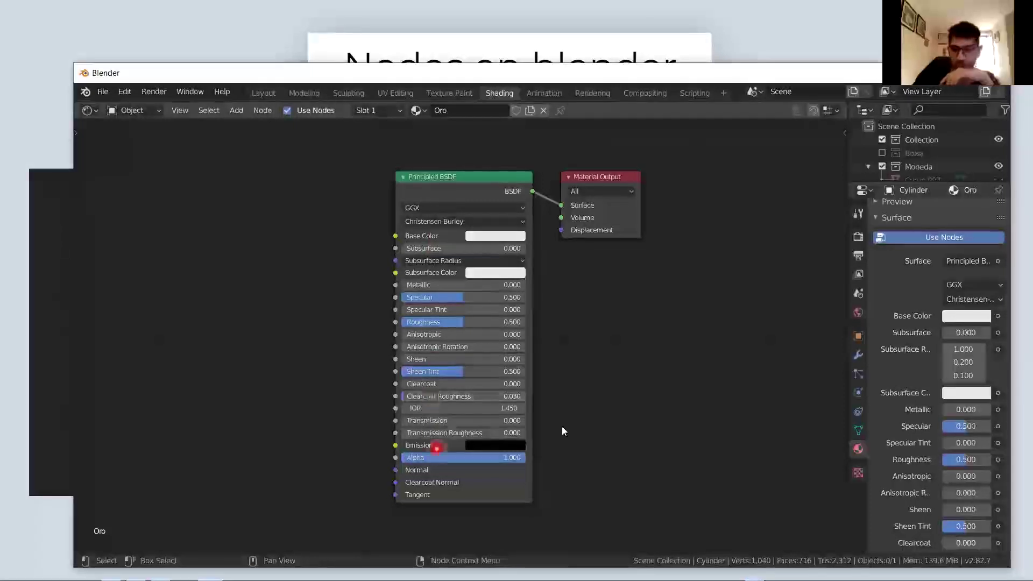
{"action": "scroll", "coordinate": [901, 300], "scroll_direction": "down", "scroll_amount": 5}
{"action": "scroll", "coordinate": [903, 358], "scroll_direction": "down", "scroll_amount": 8}
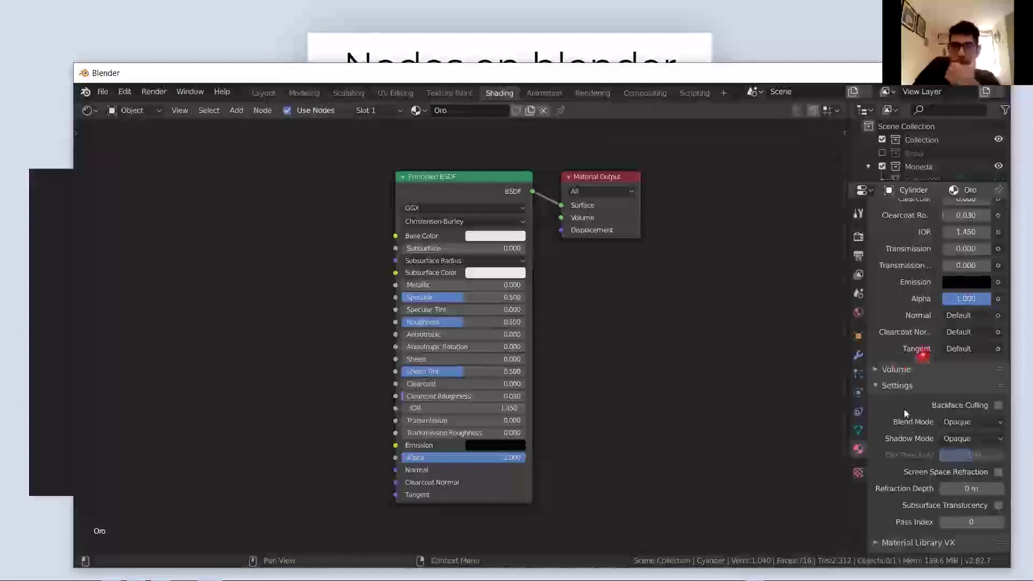
{"action": "scroll", "coordinate": [904, 409], "scroll_direction": "up", "scroll_amount": 12}
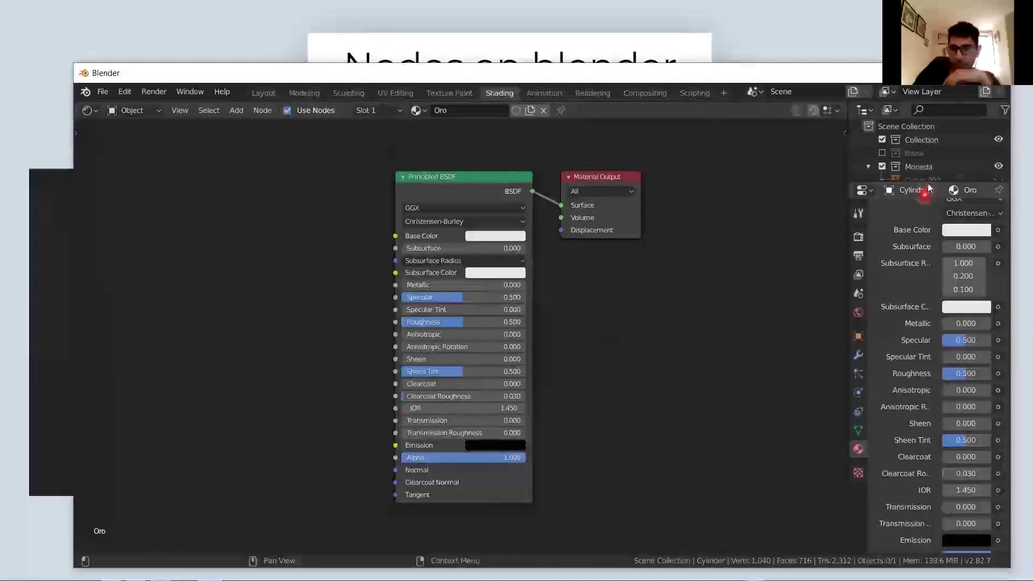
Make the outliner taller above the properties editor and return to the material's surface settings
{"action": "left_click_drag", "start_coordinate": [910, 258], "coordinate": [918, 297]}
{"action": "scroll", "coordinate": [918, 366], "scroll_direction": "up", "scroll_amount": 5}
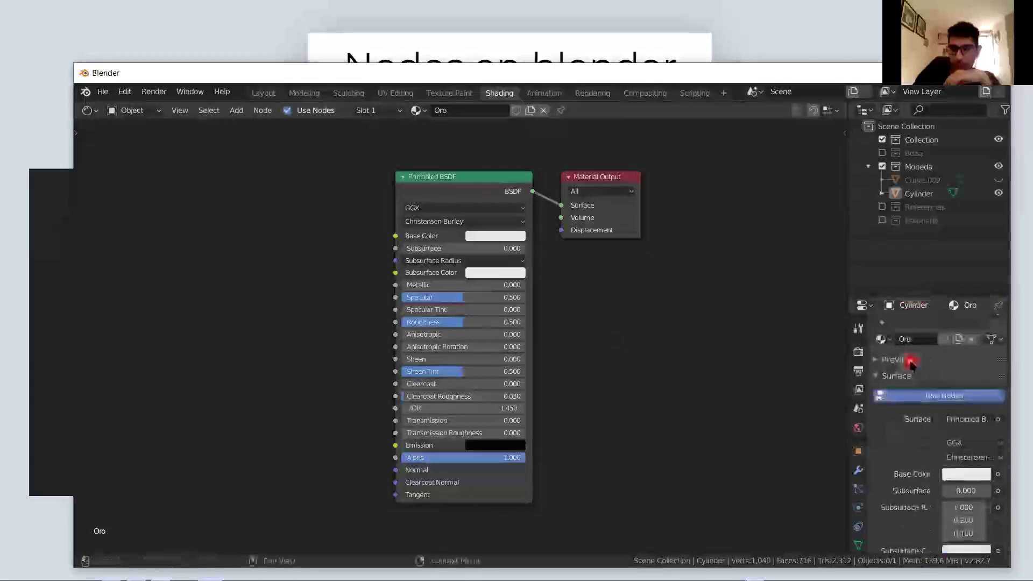
{"action": "left_click", "coordinate": [918, 398]}
Split the shader editor into two side-by-side areas and switch the new one to a 3D Viewport
{"action": "mouse_move", "coordinate": [597, 288]}
{"action": "middle_mouse_down"}
{"action": "mouse_move", "coordinate": [671, 298]}
{"action": "mouse_move", "coordinate": [589, 337]}
{"action": "mouse_move", "coordinate": [560, 307]}
{"action": "mouse_move", "coordinate": [633, 305]}
{"action": "middle_mouse_up"}
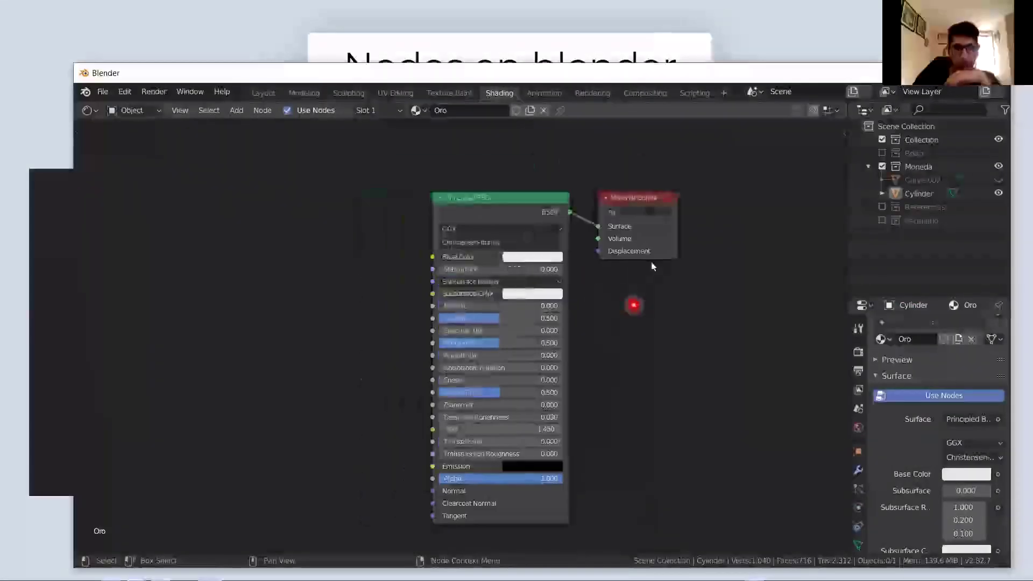
{"action": "middle_click_drag", "start_coordinate": [652, 265], "coordinate": [663, 232]}
{"action": "left_click_drag", "start_coordinate": [843, 111], "coordinate": [636, 130]}
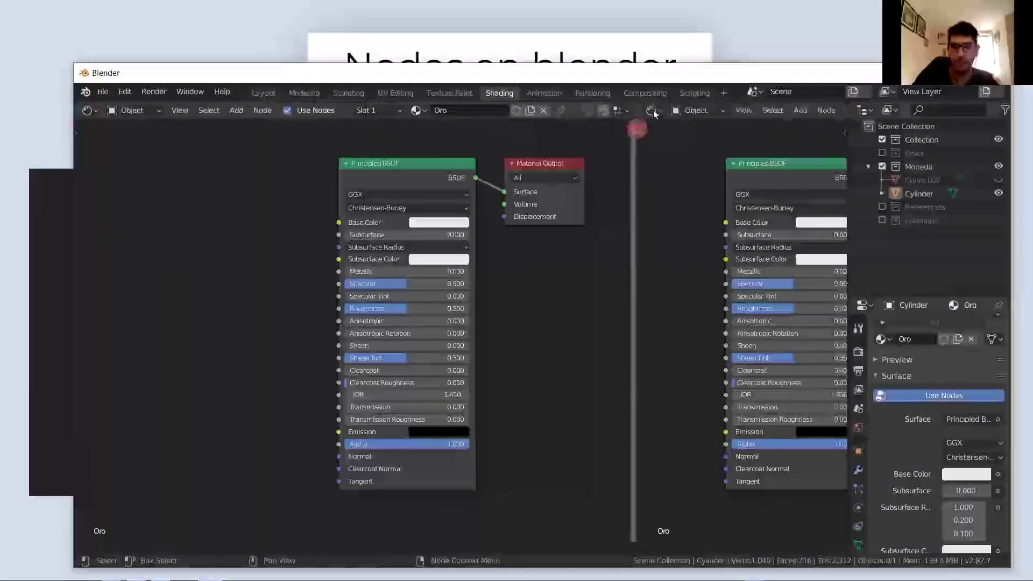
{"action": "left_click", "coordinate": [652, 111]}
{"action": "left_click", "coordinate": [227, 160]}
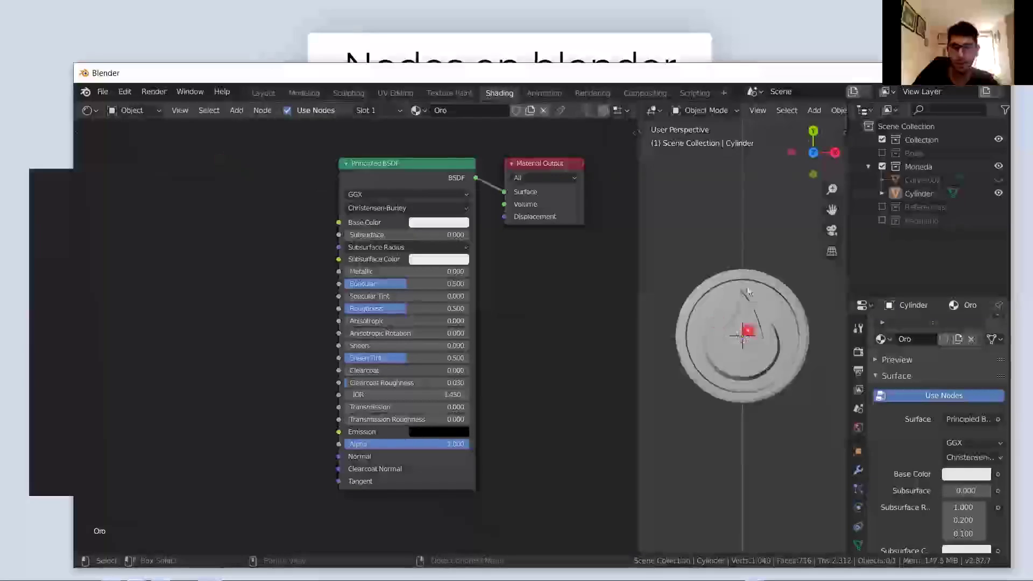
Display the coin in Material Preview shading from an oblique, closer view
{"action": "middle_click_drag", "start_coordinate": [748, 291], "coordinate": [726, 270]}
{"action": "key", "text": "z"}
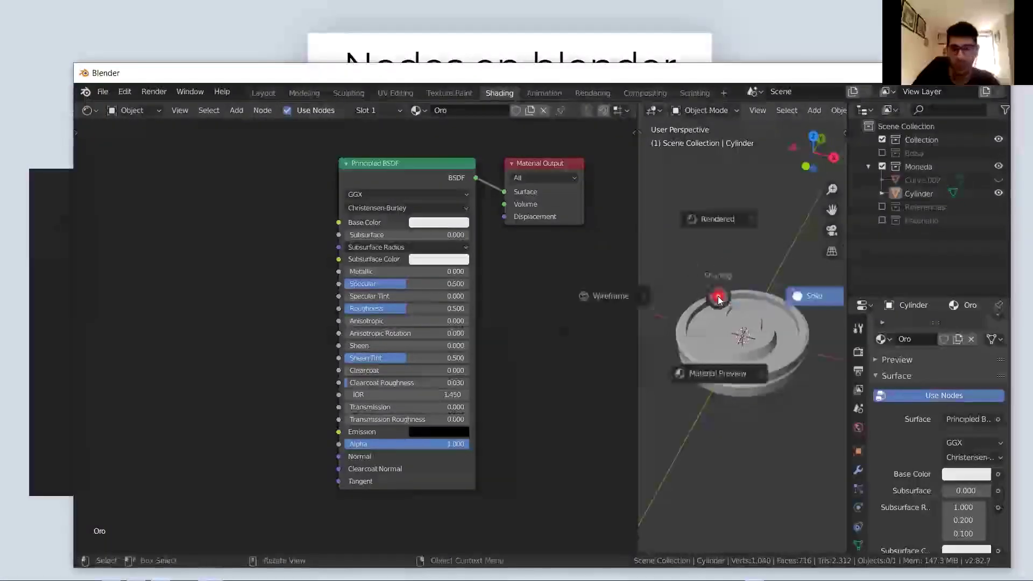
{"action": "left_click", "coordinate": [717, 372]}
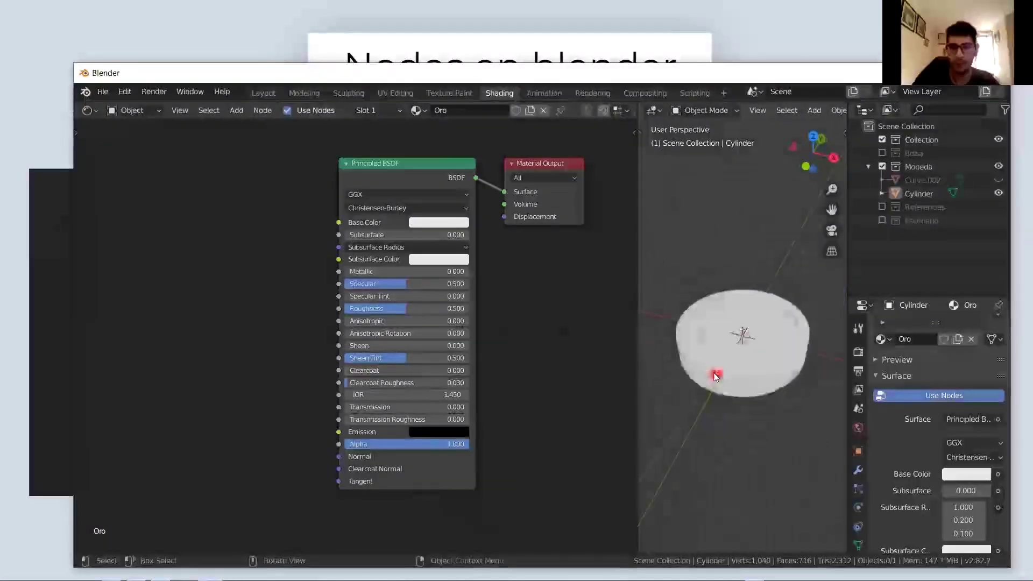
{"action": "scroll", "coordinate": [699, 371], "scroll_direction": "up", "scroll_amount": 2}
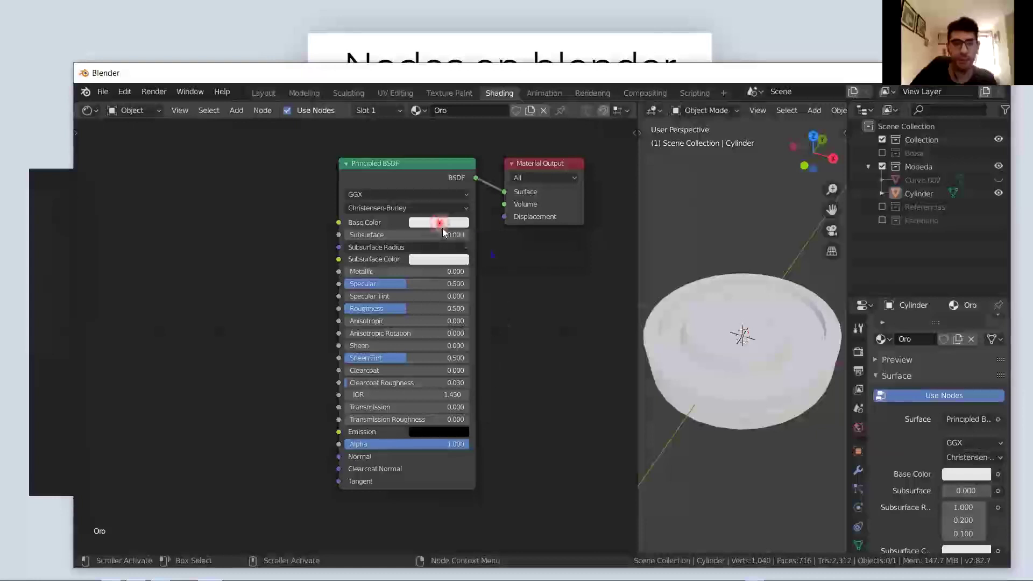
Set the base color of the Principled BSDF node to a golden orange
{"action": "left_click", "coordinate": [441, 223]}
{"action": "left_click_drag", "start_coordinate": [458, 282], "coordinate": [442, 298]}
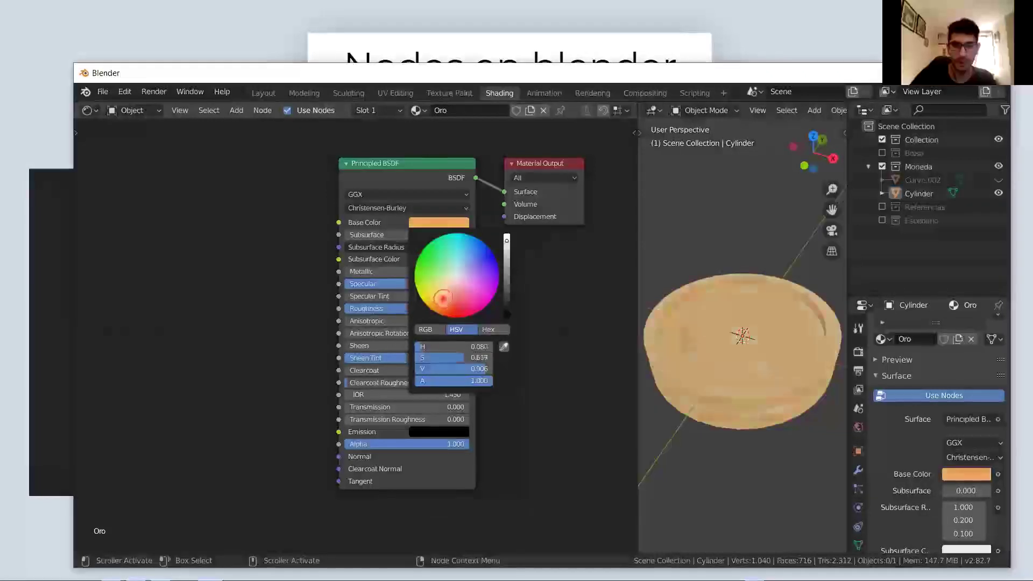
{"action": "left_click", "coordinate": [303, 337]}
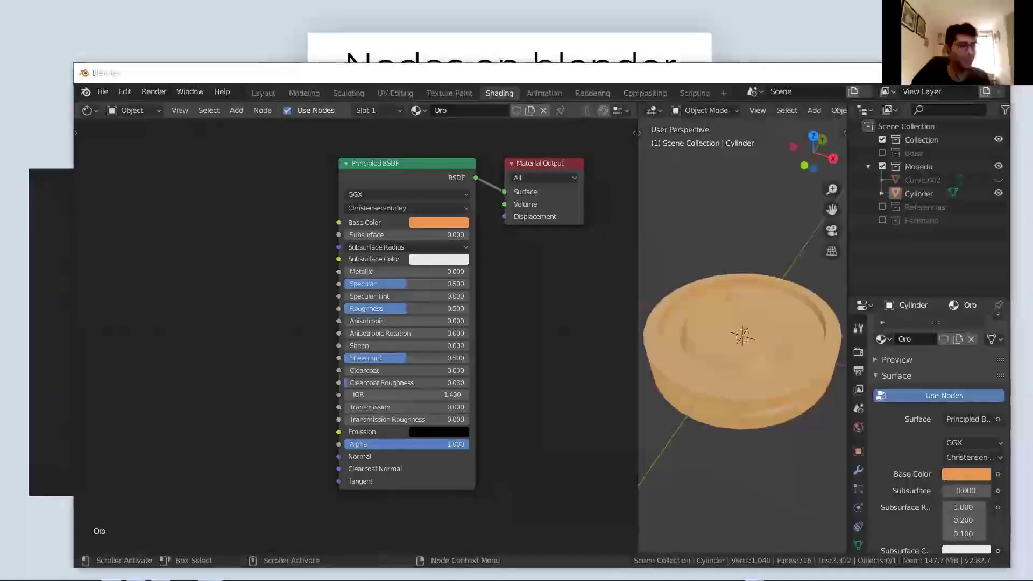
Switch to the Oro.jpg reference image in Photos, examine its gold node setup, and return to Blender
{"action": "key", "text": "F12"}
{"action": "left_click", "coordinate": [304, 61]}
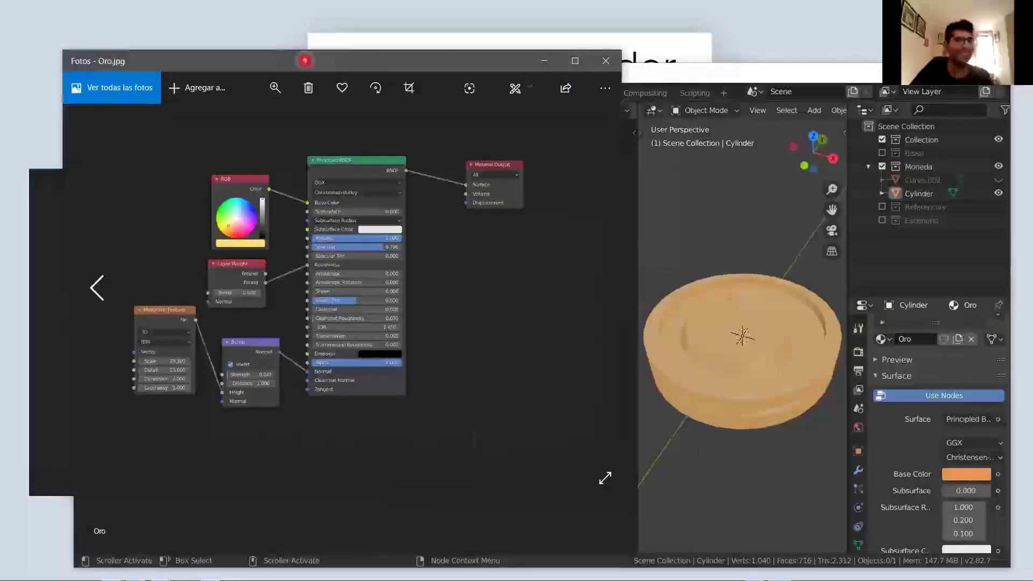
{"action": "key", "text": "alt+F4"}
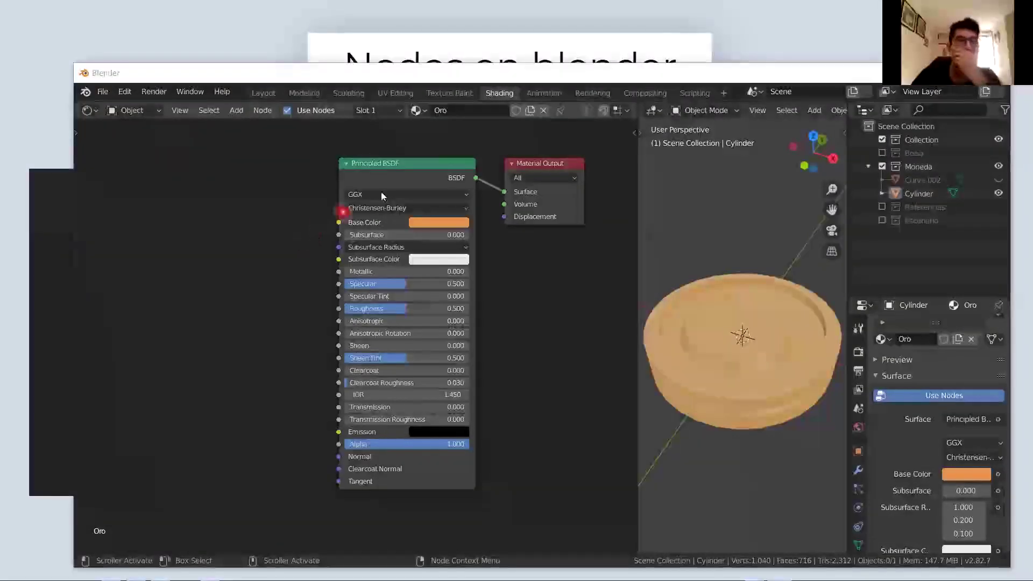
Merge the shader editor into the 3D viewport and re-split it into a narrow viewport beside a wide Shader Editor
{"action": "mouse_move", "coordinate": [744, 341]}
{"action": "middle_mouse_down"}
{"action": "mouse_move", "coordinate": [751, 335]}
{"action": "mouse_move", "coordinate": [737, 344]}
{"action": "middle_mouse_up"}
{"action": "mouse_move", "coordinate": [633, 127]}
{"action": "left_mouse_down"}
{"action": "mouse_move", "coordinate": [639, 106]}
{"action": "mouse_move", "coordinate": [643, 114]}
{"action": "mouse_move", "coordinate": [635, 104]}
{"action": "mouse_move", "coordinate": [636, 133]}
{"action": "left_mouse_up"}
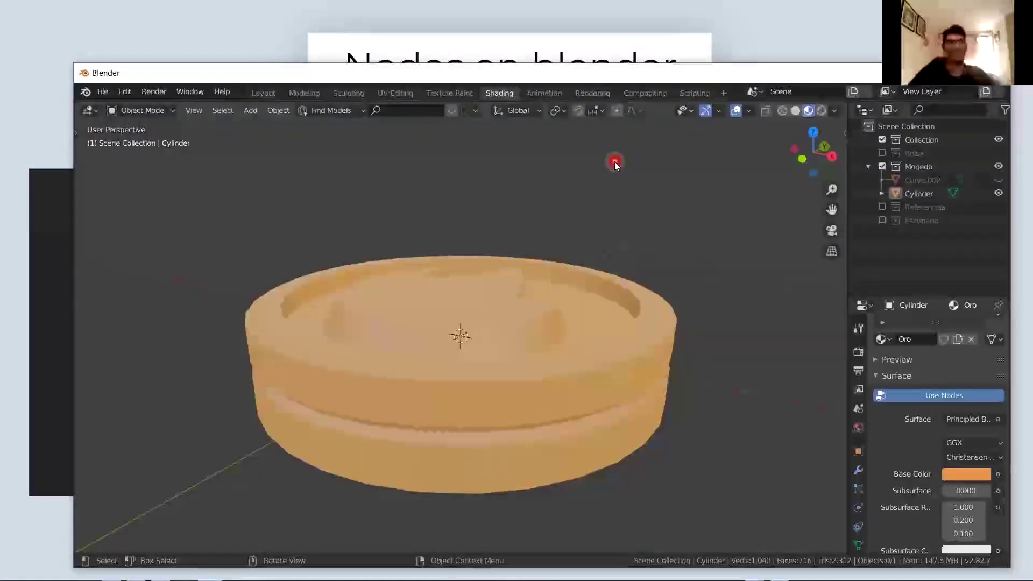
{"action": "mouse_move", "coordinate": [846, 102]}
{"action": "left_mouse_down"}
{"action": "mouse_move", "coordinate": [669, 142]}
{"action": "mouse_move", "coordinate": [346, 154]}
{"action": "mouse_move", "coordinate": [329, 166]}
{"action": "left_mouse_up"}
{"action": "left_click", "coordinate": [208, 283]}
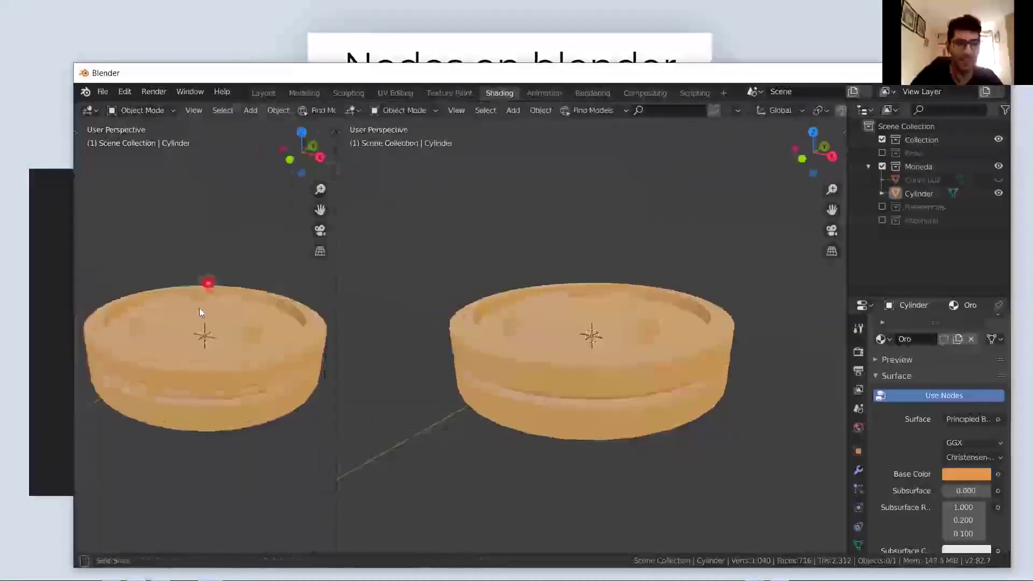
{"action": "middle_click_drag", "start_coordinate": [199, 312], "coordinate": [216, 329]}
{"action": "left_click", "coordinate": [352, 111]}
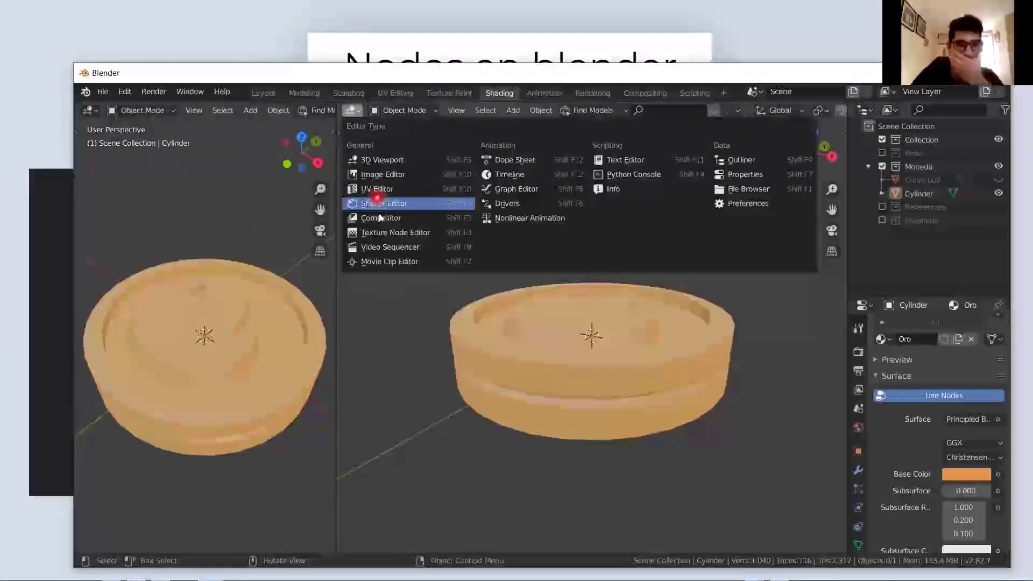
{"action": "left_click", "coordinate": [379, 204]}
Switch the wide area to the 3D Viewport and back to the Shader Editor
{"action": "left_click", "coordinate": [351, 110]}
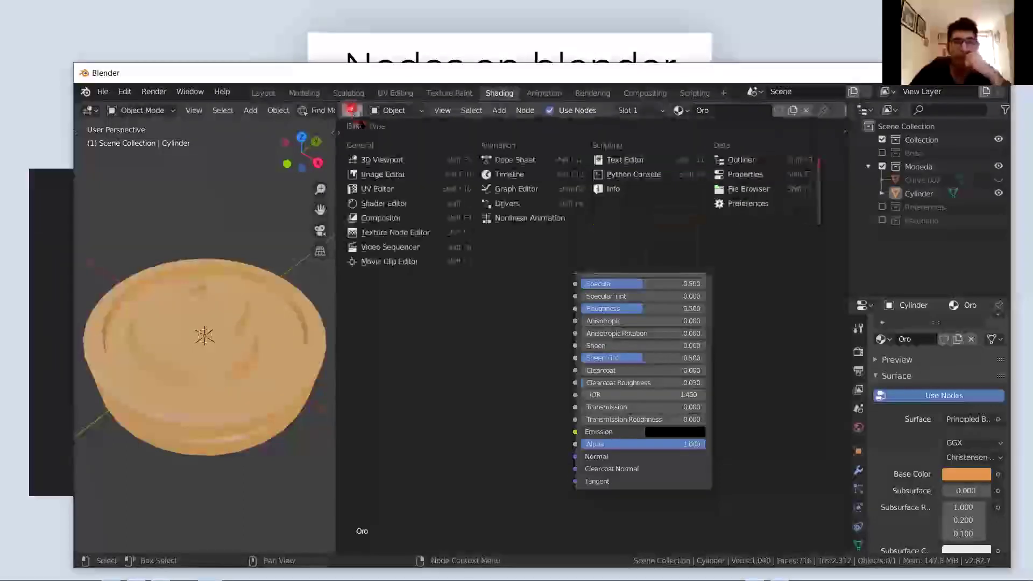
{"action": "left_click", "coordinate": [351, 110]}
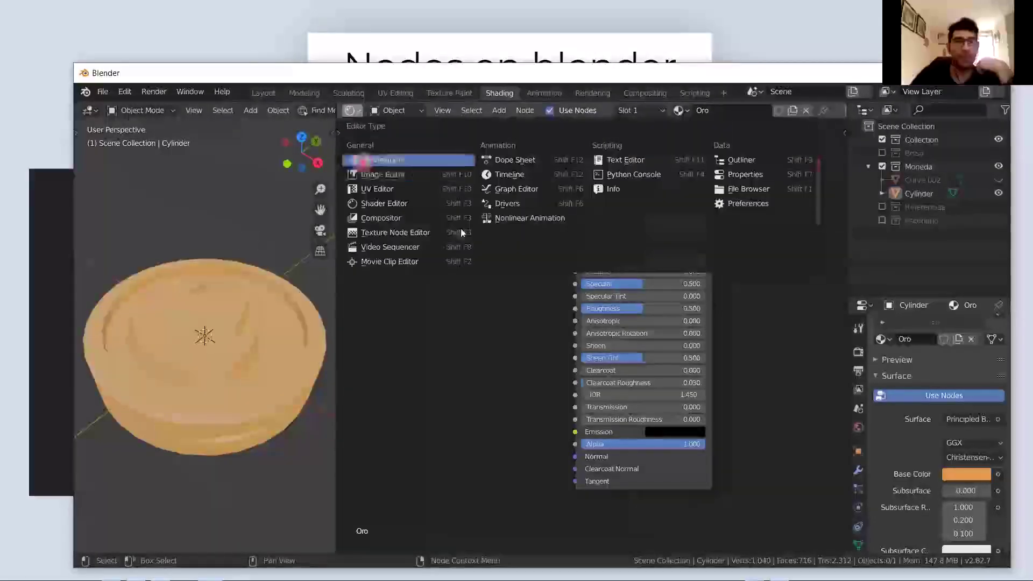
{"action": "left_click", "coordinate": [371, 160]}
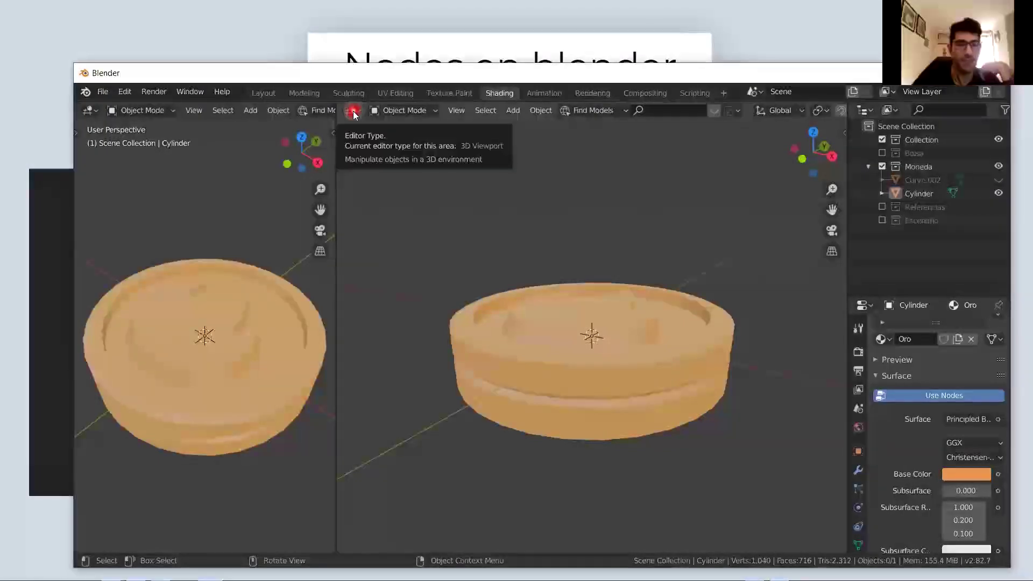
{"action": "left_click", "coordinate": [354, 116]}
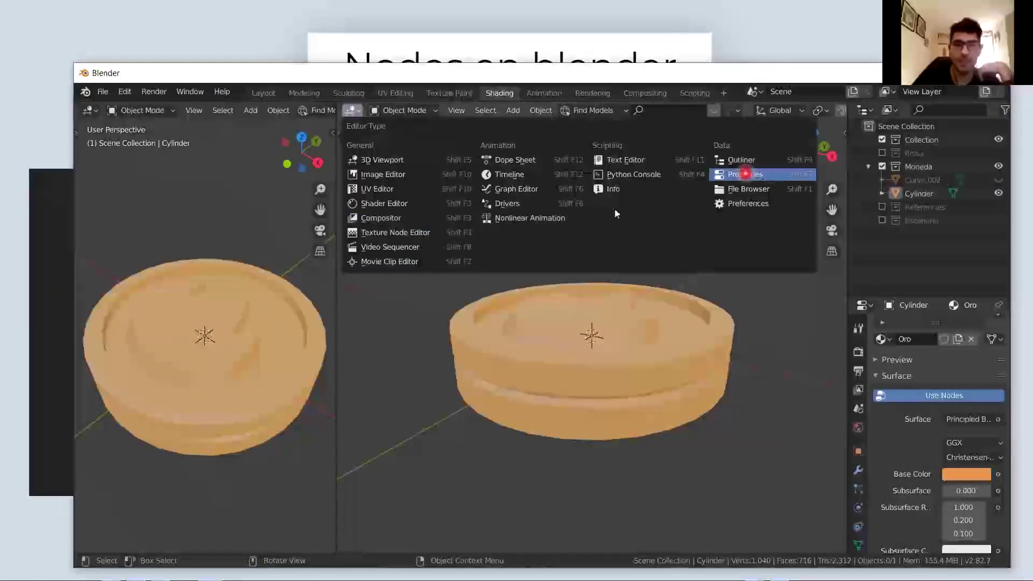
{"action": "left_click", "coordinate": [379, 204]}
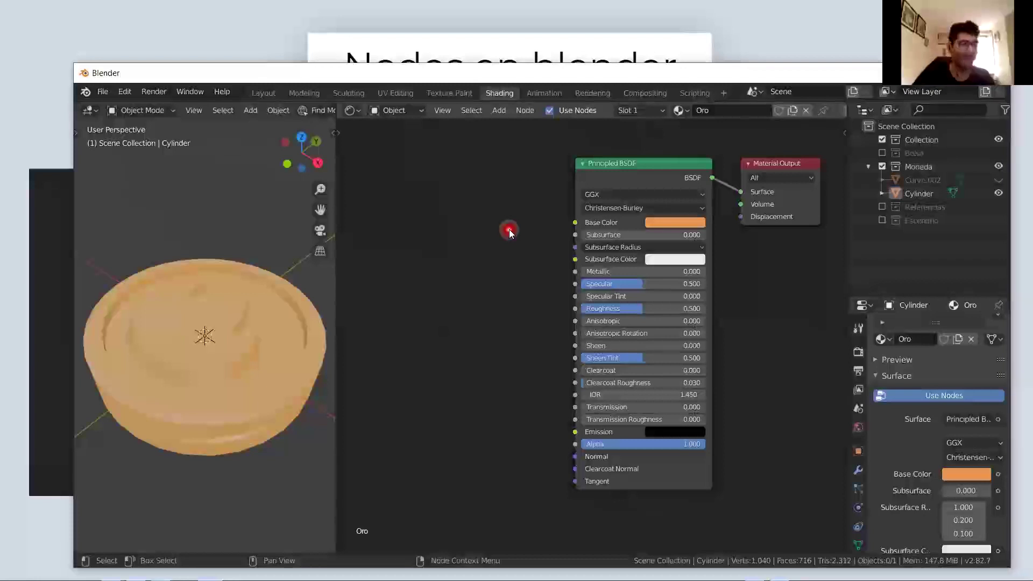
Try a Metallic value of 1.000 on the Principled BSDF, inspect the coin, and reset it to 0.000
{"action": "middle_click_drag", "start_coordinate": [240, 350], "coordinate": [250, 368]}
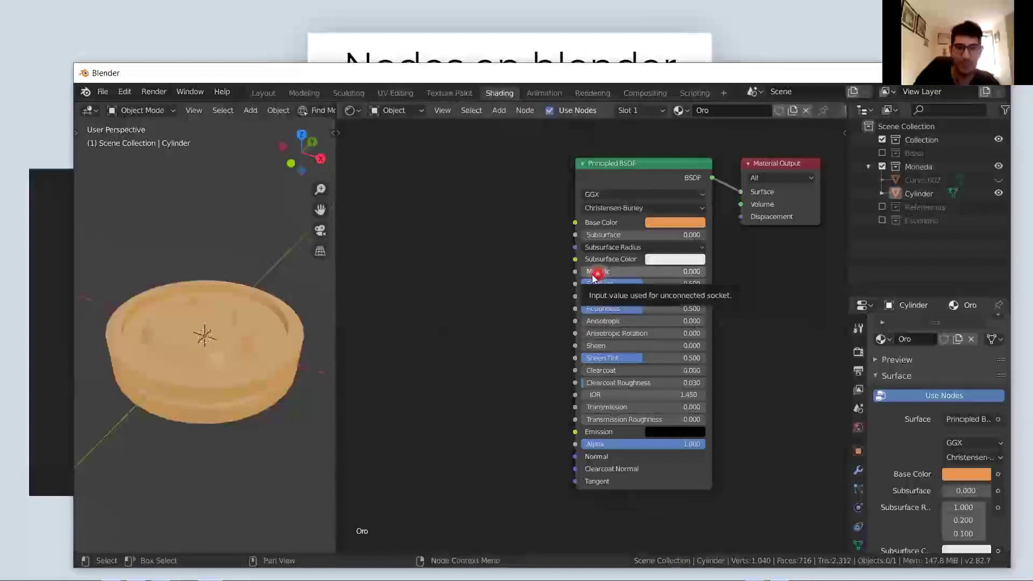
{"action": "left_click_drag", "start_coordinate": [599, 276], "coordinate": [715, 272]}
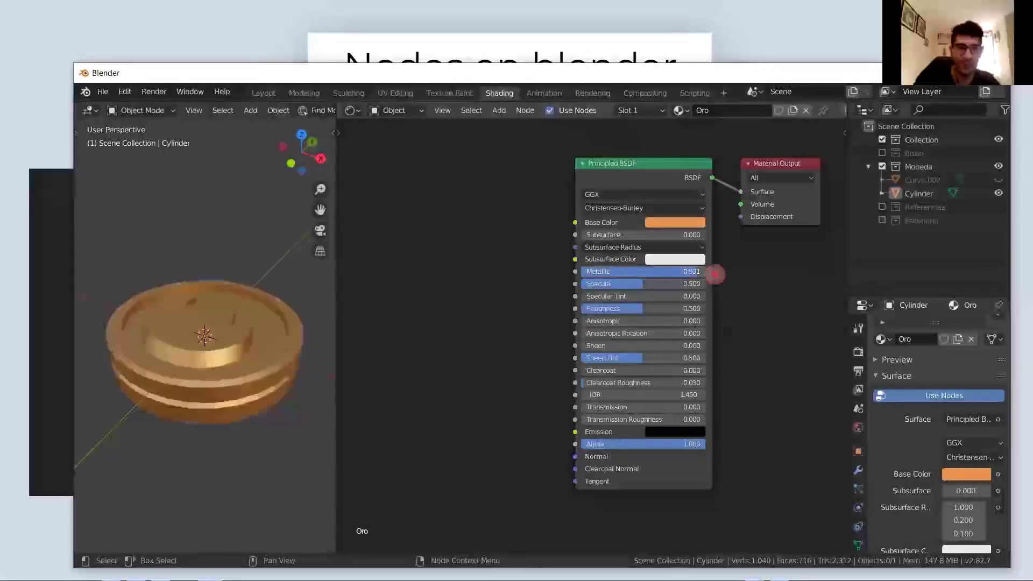
{"action": "scroll", "coordinate": [223, 369], "scroll_direction": "up", "scroll_amount": 3}
{"action": "middle_click_drag", "start_coordinate": [223, 357], "coordinate": [221, 389]}
{"action": "scroll", "coordinate": [226, 321], "scroll_direction": "down", "scroll_amount": 2}
{"action": "scroll", "coordinate": [223, 364], "scroll_direction": "up", "scroll_amount": 2}
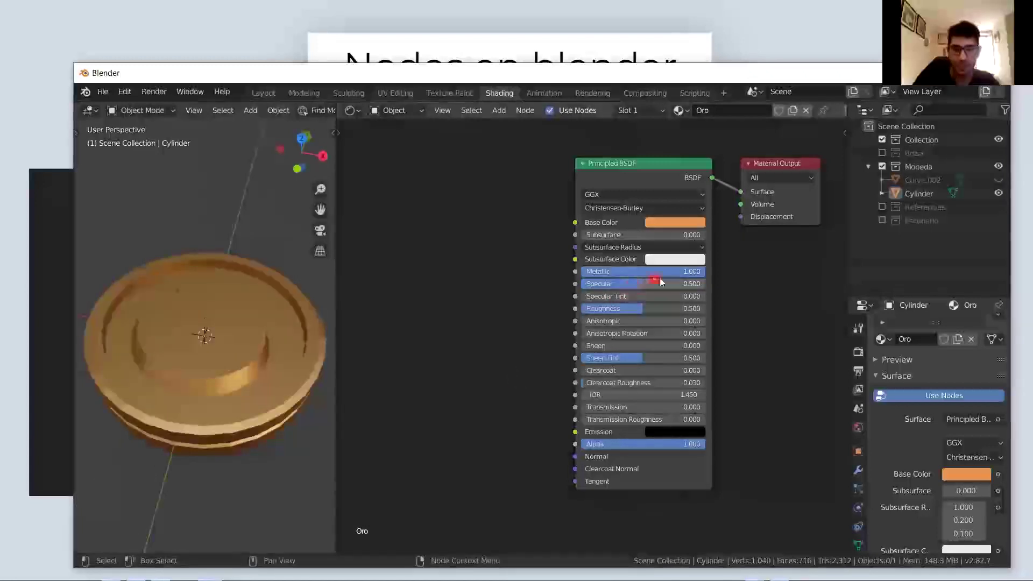
{"action": "left_click_drag", "start_coordinate": [668, 277], "coordinate": [517, 274]}
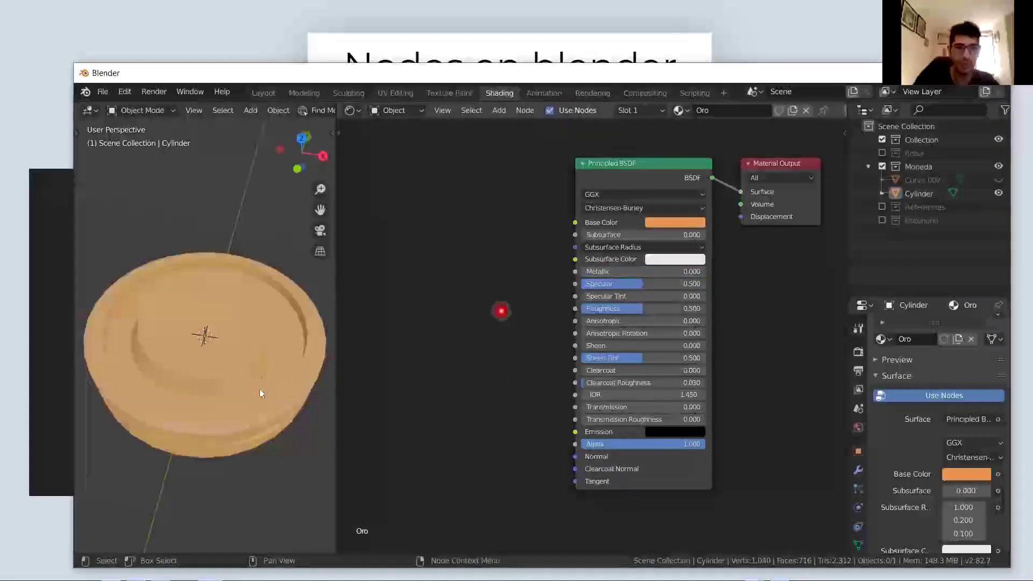
Raise the Principled BSDF's Specular to 1.000 and check the highlights on the coin
{"action": "left_click", "coordinate": [641, 290]}
{"action": "left_click_drag", "start_coordinate": [637, 285], "coordinate": [687, 282]}
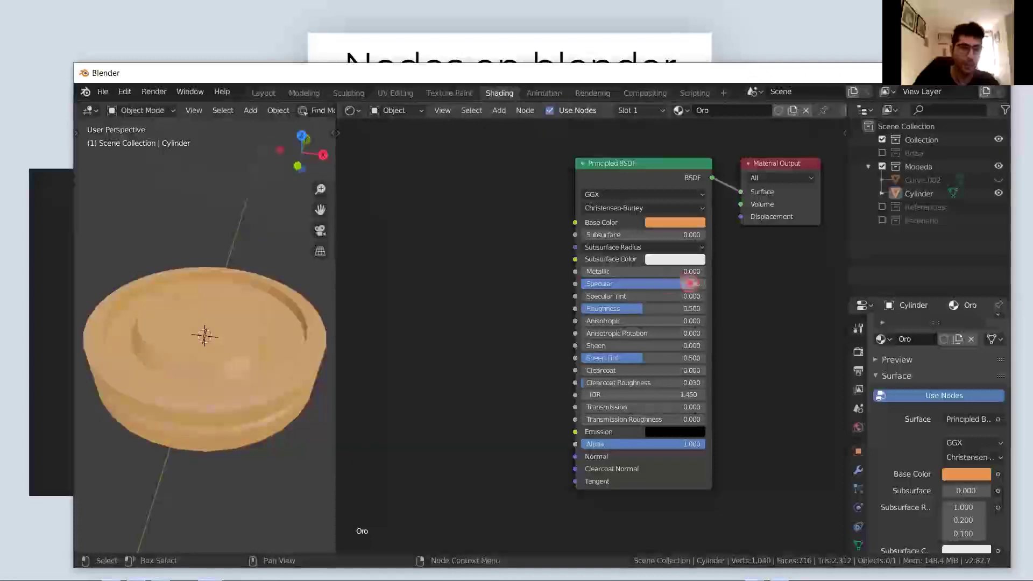
{"action": "mouse_move", "coordinate": [203, 375]}
{"action": "middle_mouse_down"}
{"action": "mouse_move", "coordinate": [206, 345]}
{"action": "mouse_move", "coordinate": [199, 371]}
{"action": "middle_mouse_up"}
{"action": "left_click", "coordinate": [681, 285]}
{"action": "left_click_drag", "start_coordinate": [664, 284], "coordinate": [707, 284]}
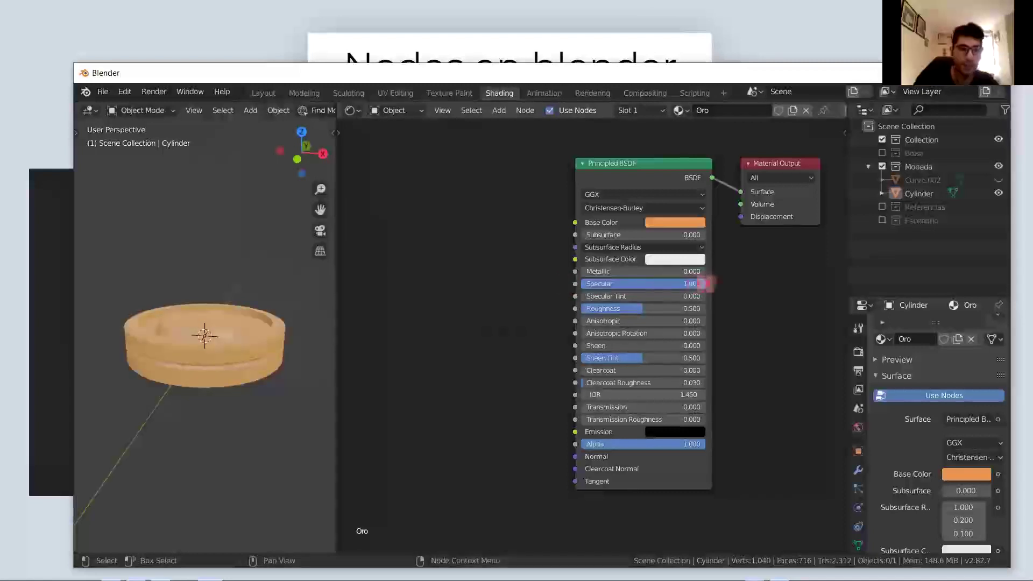
Try a Metallic value of 1.000 with Roughness at 0.000 on the coin, and reset Metallic to 0.000
{"action": "left_click_drag", "start_coordinate": [606, 273], "coordinate": [750, 272]}
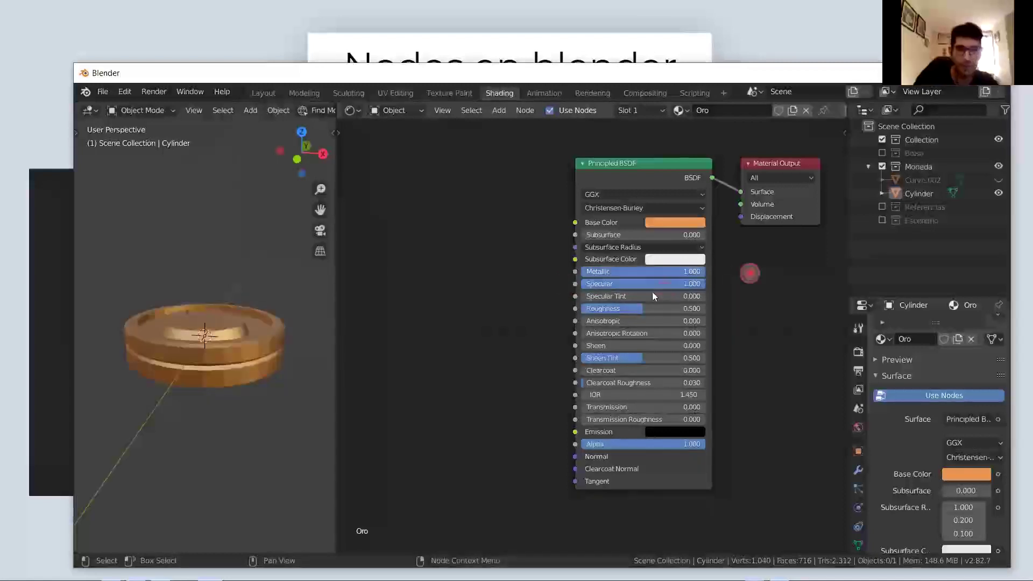
{"action": "left_click_drag", "start_coordinate": [677, 282], "coordinate": [708, 293]}
{"action": "left_click_drag", "start_coordinate": [622, 309], "coordinate": [548, 312]}
{"action": "mouse_move", "coordinate": [173, 384]}
{"action": "middle_mouse_down"}
{"action": "mouse_move", "coordinate": [169, 439]}
{"action": "mouse_move", "coordinate": [173, 396]}
{"action": "middle_mouse_up"}
{"action": "left_click_drag", "start_coordinate": [667, 271], "coordinate": [530, 279]}
Inspect the coin's reflections up close and set the Principled BSDF's Roughness to 0.178
{"action": "middle_click_drag", "start_coordinate": [314, 364], "coordinate": [249, 380]}
{"action": "scroll", "coordinate": [216, 394], "scroll_direction": "up", "scroll_amount": 6}
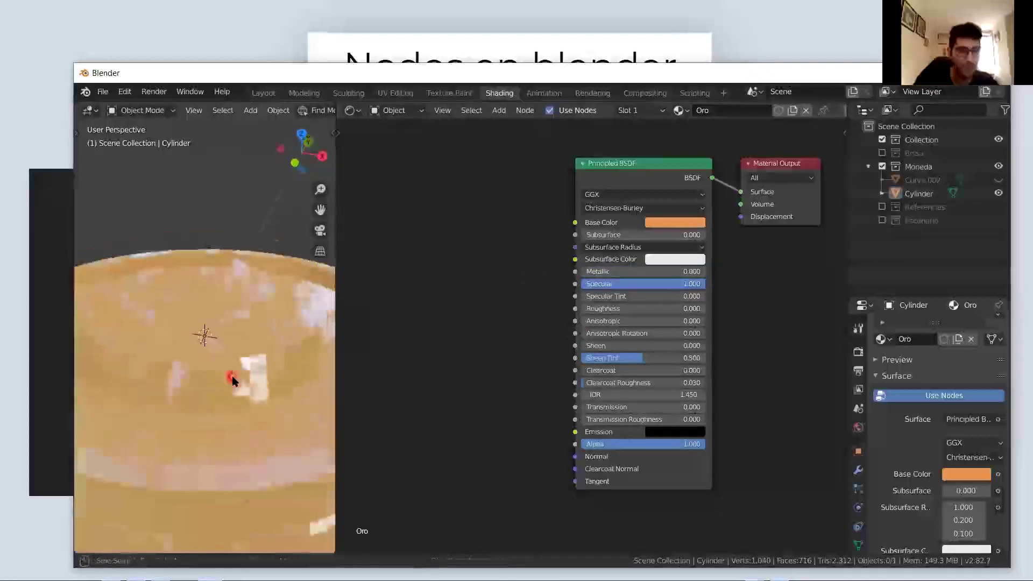
{"action": "scroll", "coordinate": [230, 382], "scroll_direction": "down", "scroll_amount": 6}
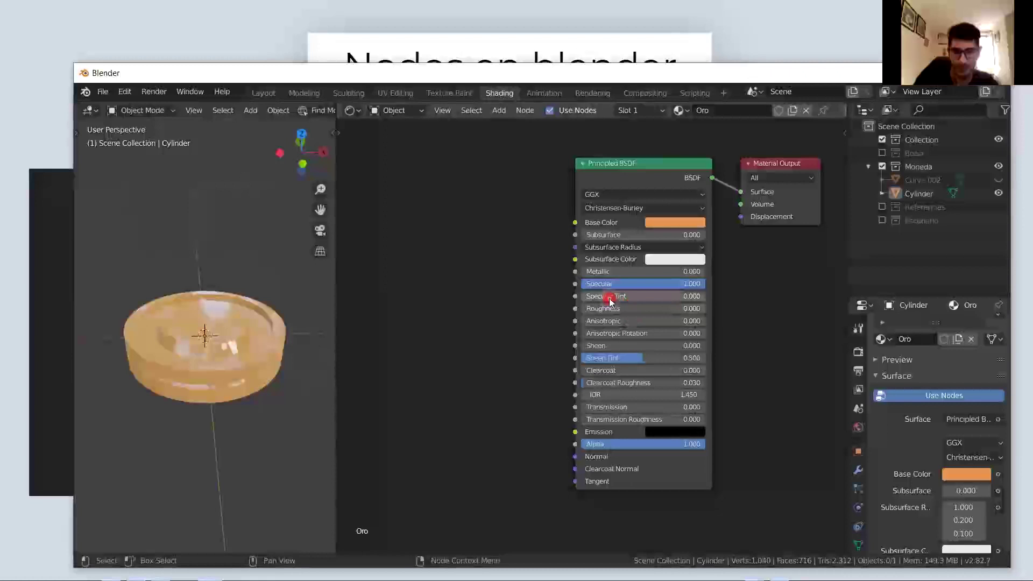
{"action": "left_click_drag", "start_coordinate": [605, 307], "coordinate": [631, 307]}
Open the scene's Eevee render properties and examine the coin from a closer view
{"action": "left_click", "coordinate": [860, 329]}
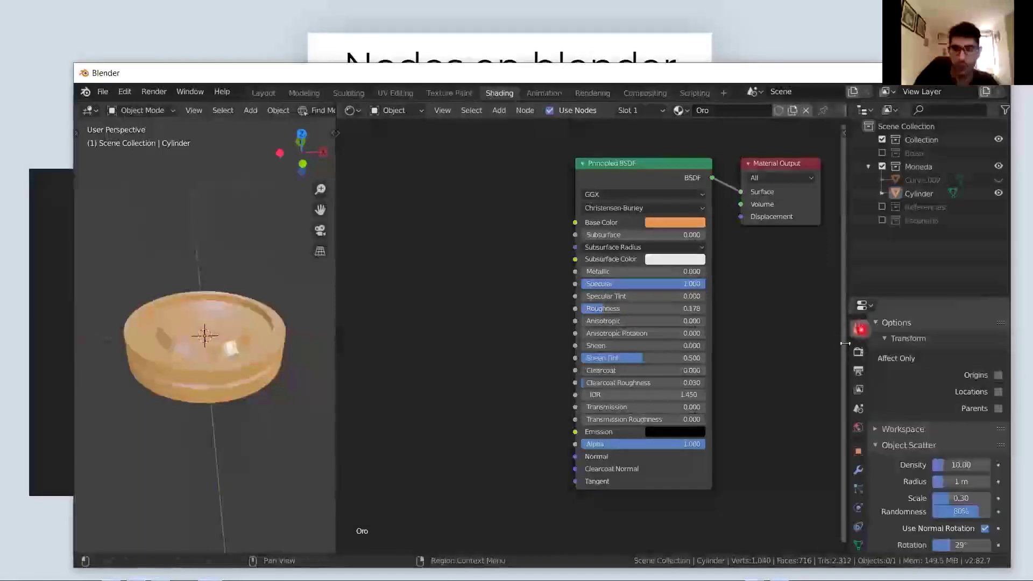
{"action": "left_click", "coordinate": [858, 352]}
{"action": "left_click", "coordinate": [906, 379]}
{"action": "scroll", "coordinate": [901, 379], "scroll_direction": "down", "scroll_amount": 1}
{"action": "scroll", "coordinate": [897, 377], "scroll_direction": "up", "scroll_amount": 1}
{"action": "left_click", "coordinate": [764, 411]}
{"action": "left_click", "coordinate": [387, 419]}
{"action": "left_click", "coordinate": [258, 376]}
{"action": "left_click", "coordinate": [323, 383]}
{"action": "left_click", "coordinate": [318, 421]}
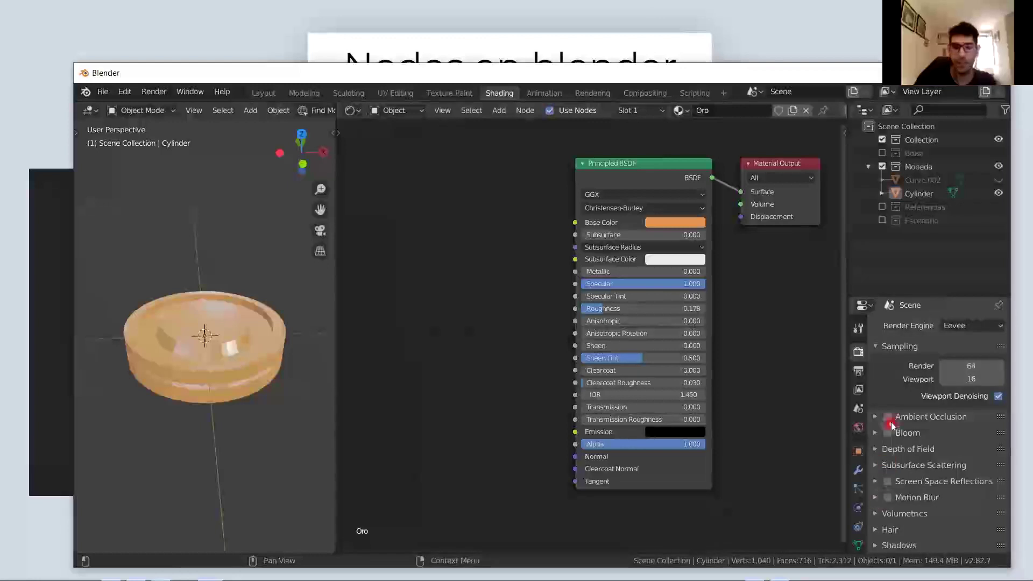
{"action": "middle_click_drag", "start_coordinate": [228, 384], "coordinate": [262, 383]}
{"action": "scroll", "coordinate": [244, 391], "scroll_direction": "up", "scroll_amount": 3}
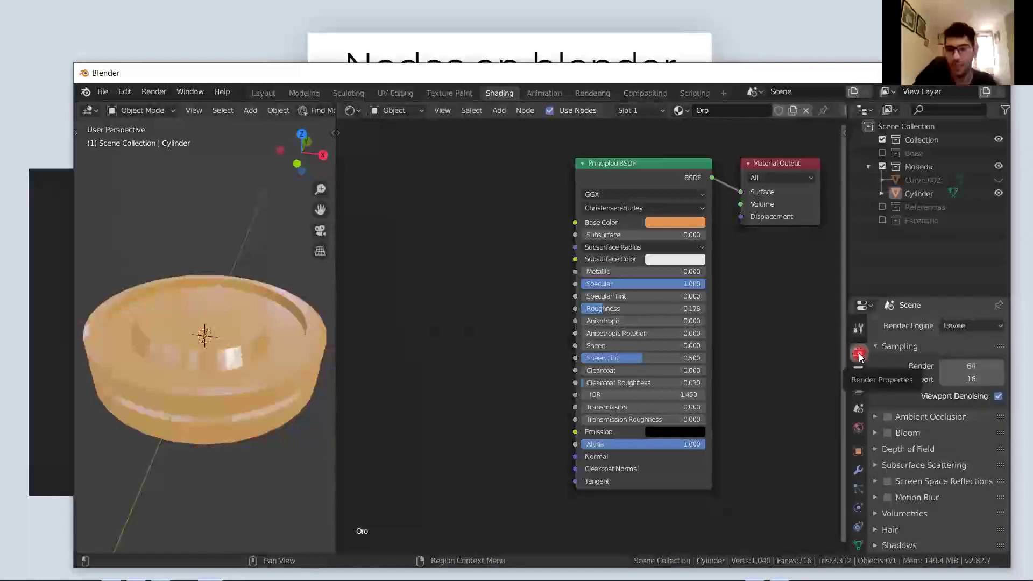
Enable Ambient Occlusion, Bloom and Screen Space Reflections in the Eevee render settings
{"action": "left_click", "coordinate": [889, 416]}
{"action": "left_click", "coordinate": [889, 437]}
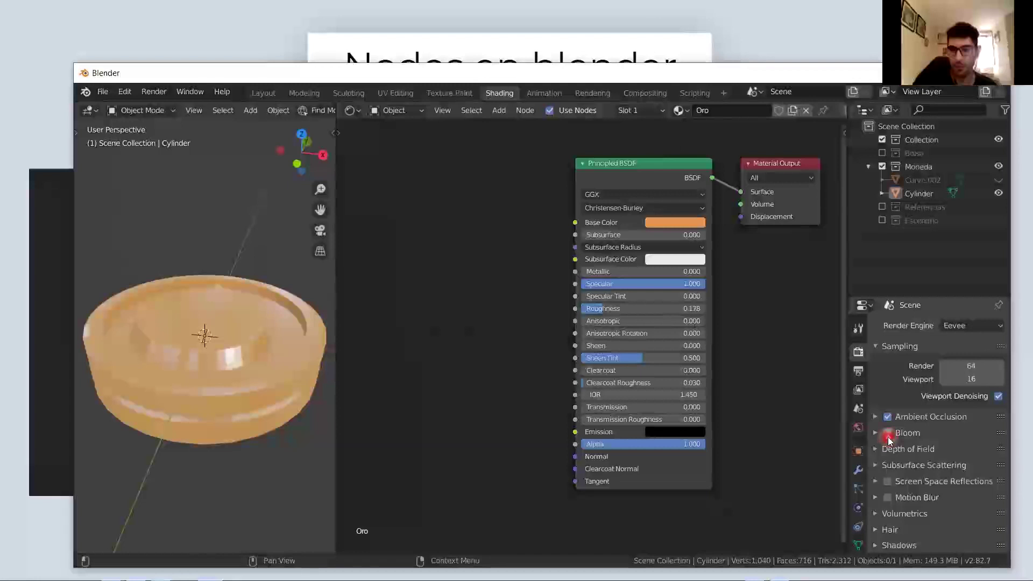
{"action": "left_click", "coordinate": [888, 481]}
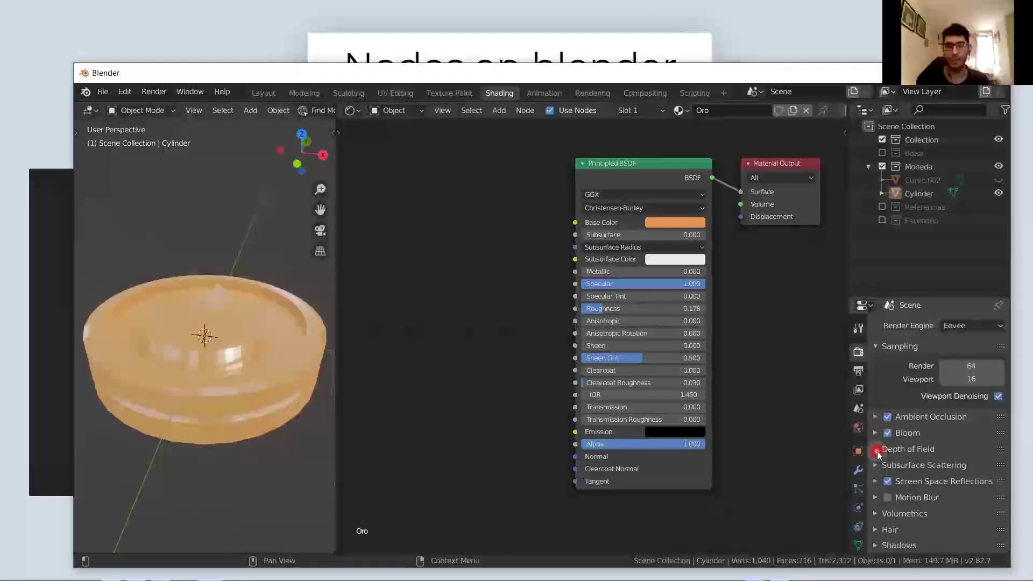
Set the Ambient Occlusion distance to 0.62 m and inspect the coin's rim up close
{"action": "left_click", "coordinate": [878, 416]}
{"action": "left_click", "coordinate": [960, 439]}
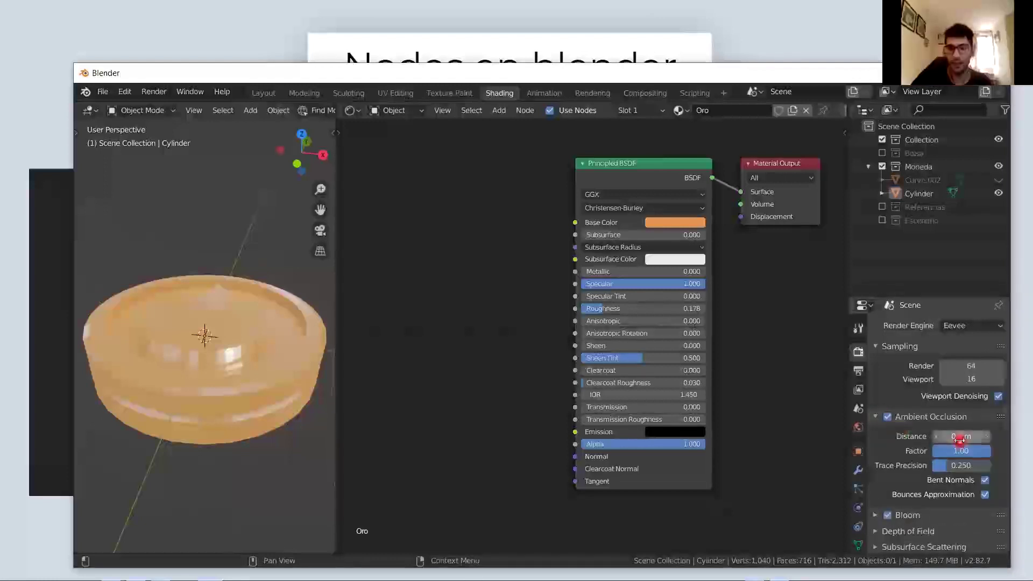
{"action": "mouse_move", "coordinate": [976, 439]}
{"action": "left_mouse_down"}
{"action": "mouse_move", "coordinate": [1006, 441]}
{"action": "mouse_move", "coordinate": [85, 438]}
{"action": "mouse_move", "coordinate": [987, 444]}
{"action": "mouse_move", "coordinate": [941, 443]}
{"action": "left_mouse_up"}
{"action": "mouse_move", "coordinate": [278, 348]}
{"action": "middle_mouse_down"}
{"action": "mouse_move", "coordinate": [267, 359]}
{"action": "mouse_move", "coordinate": [206, 356]}
{"action": "mouse_move", "coordinate": [168, 391]}
{"action": "mouse_move", "coordinate": [206, 372]}
{"action": "middle_mouse_up"}
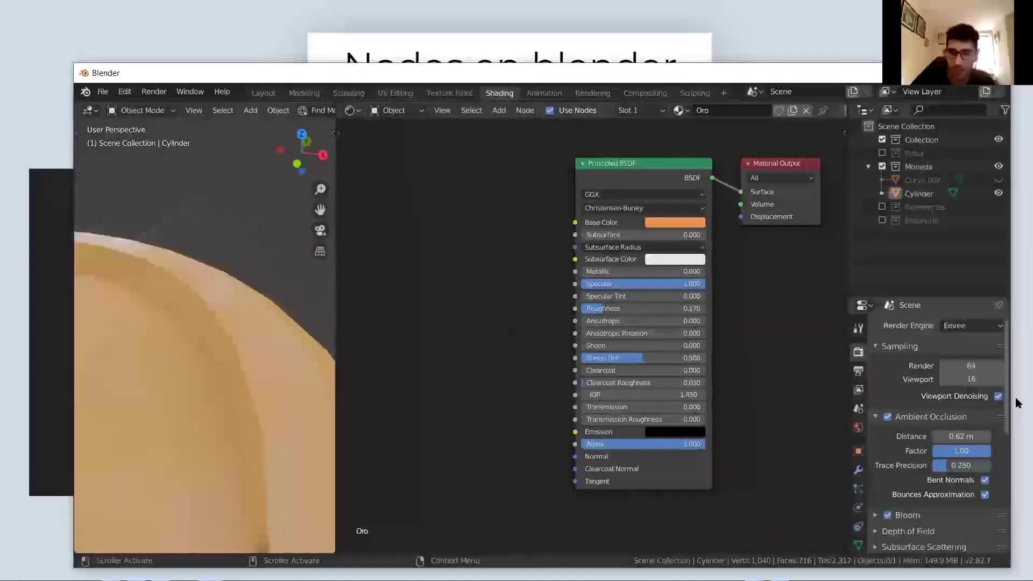
Toggle Ambient Occlusion off and on to compare the coin's rim shading, leaving it enabled with its settings collapsed
{"action": "left_click", "coordinate": [891, 425]}
{"action": "left_click", "coordinate": [891, 423]}
{"action": "left_click", "coordinate": [891, 423]}
{"action": "left_click", "coordinate": [890, 423]}
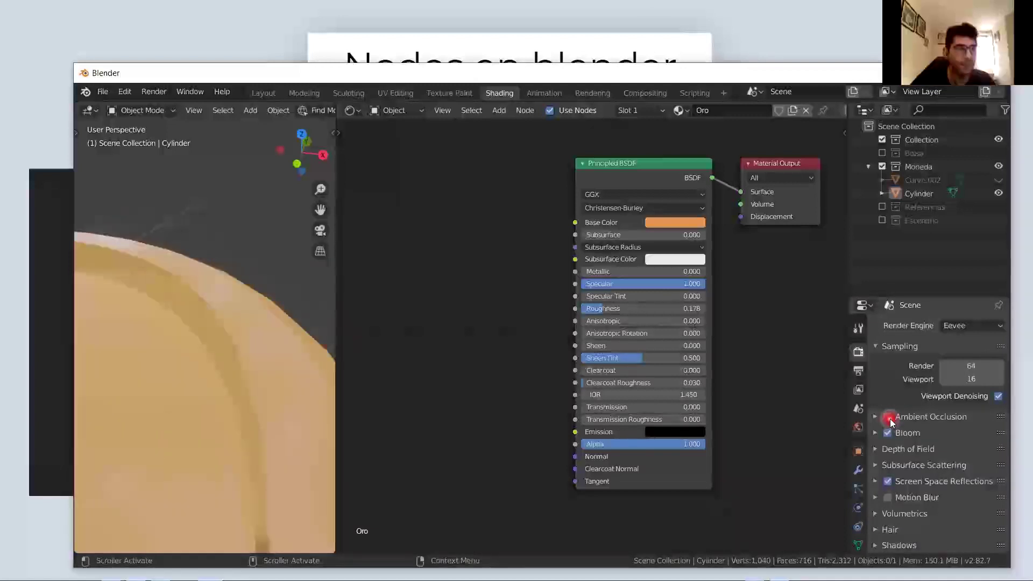
{"action": "left_click", "coordinate": [891, 423]}
{"action": "left_click", "coordinate": [891, 423]}
{"action": "left_click", "coordinate": [890, 423]}
{"action": "left_click", "coordinate": [890, 423]}
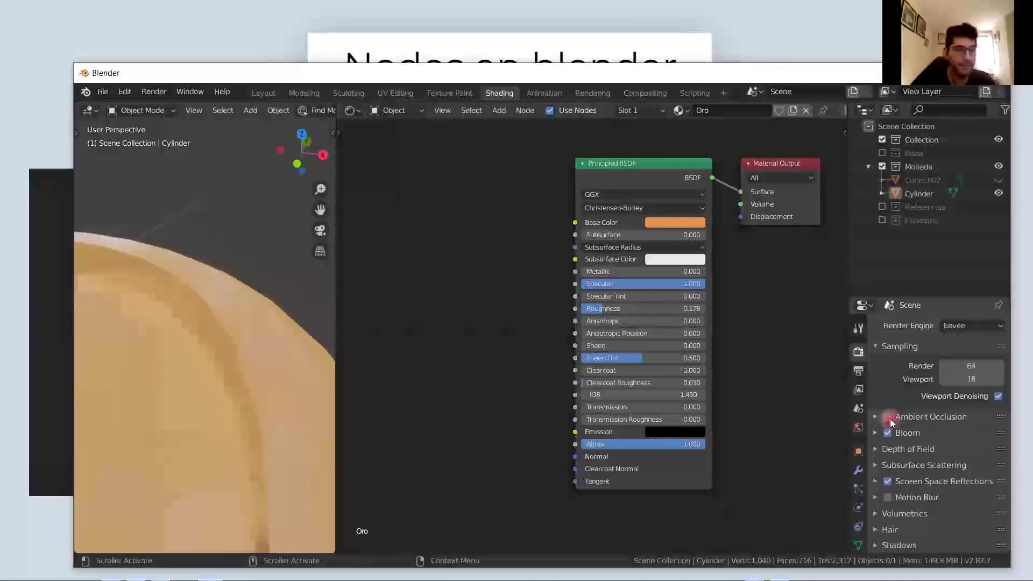
{"action": "left_click", "coordinate": [890, 423]}
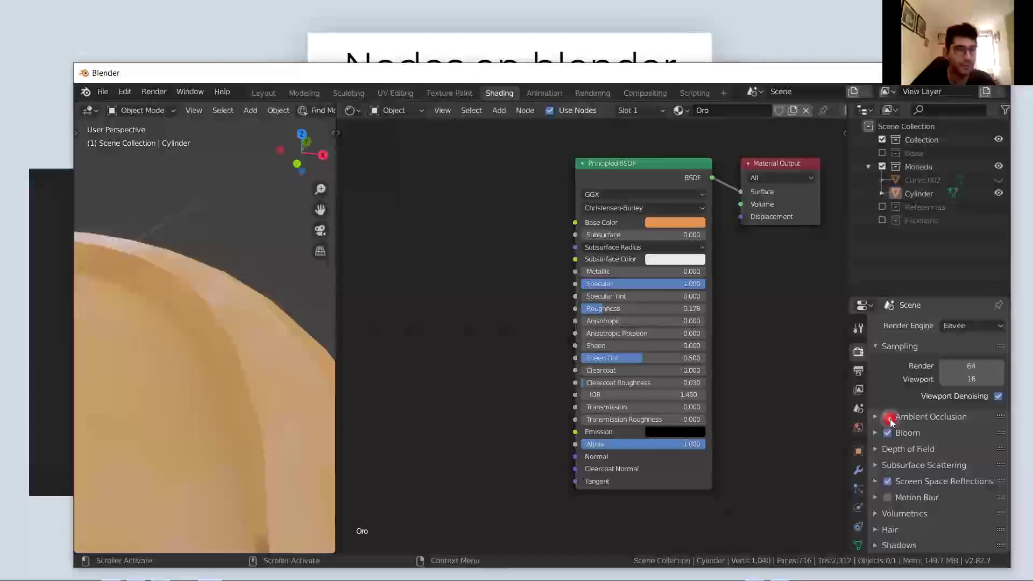
{"action": "left_click", "coordinate": [875, 420]}
{"action": "left_click", "coordinate": [877, 420]}
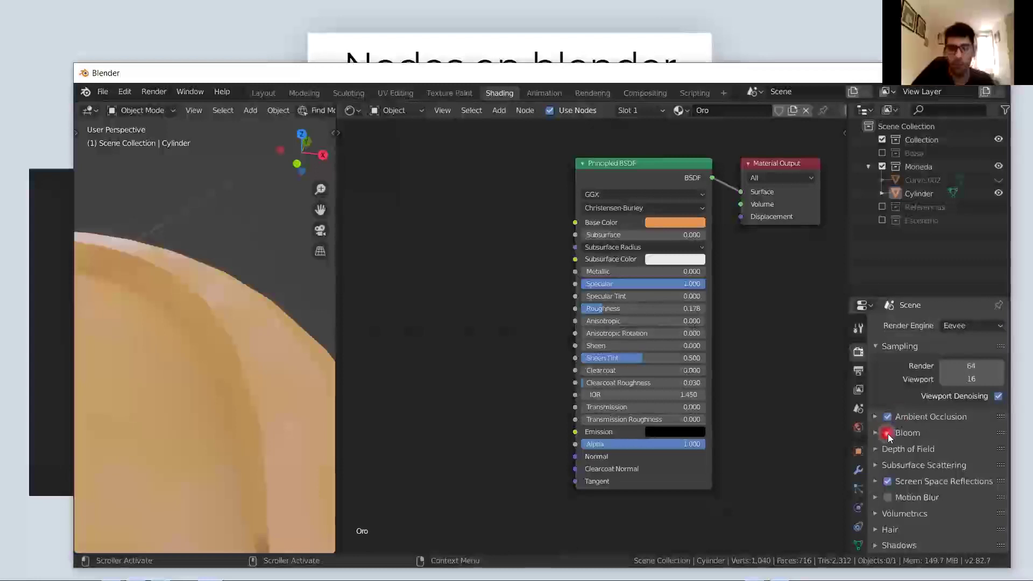
Add a point light to the scene and move it above the coin
{"action": "scroll", "coordinate": [242, 401], "scroll_direction": "down", "scroll_amount": 5}
{"action": "middle_click_drag", "start_coordinate": [208, 406], "coordinate": [198, 371]}
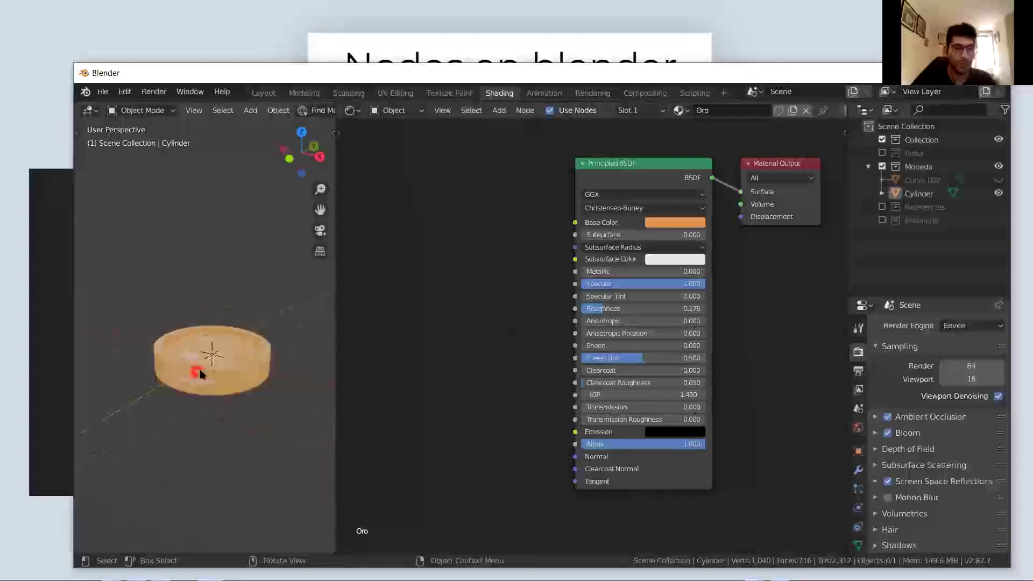
{"action": "key", "text": "shift+a"}
{"action": "mouse_move", "coordinate": [212, 323]}
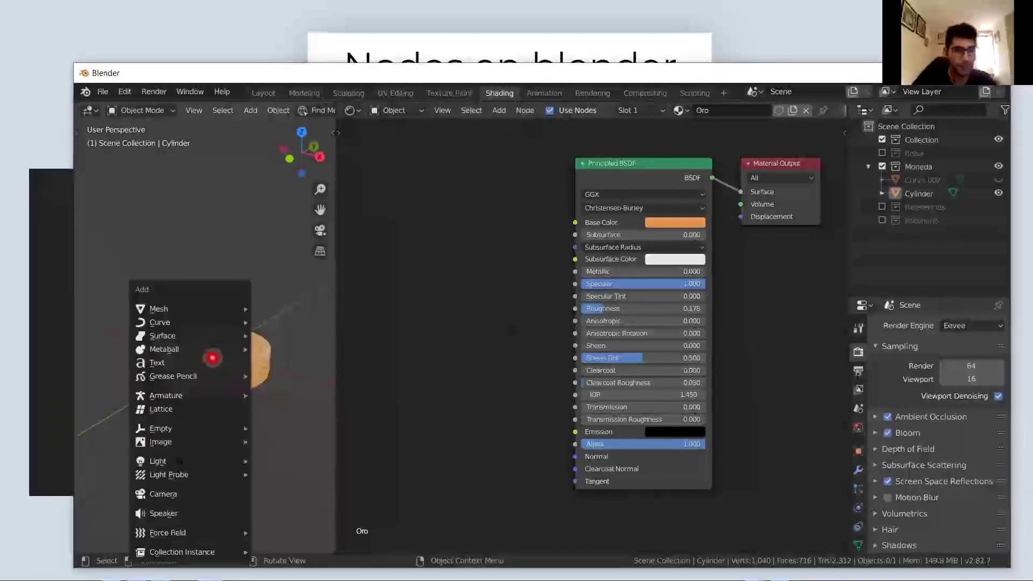
{"action": "mouse_move", "coordinate": [180, 461]}
{"action": "left_click", "coordinate": [279, 462]}
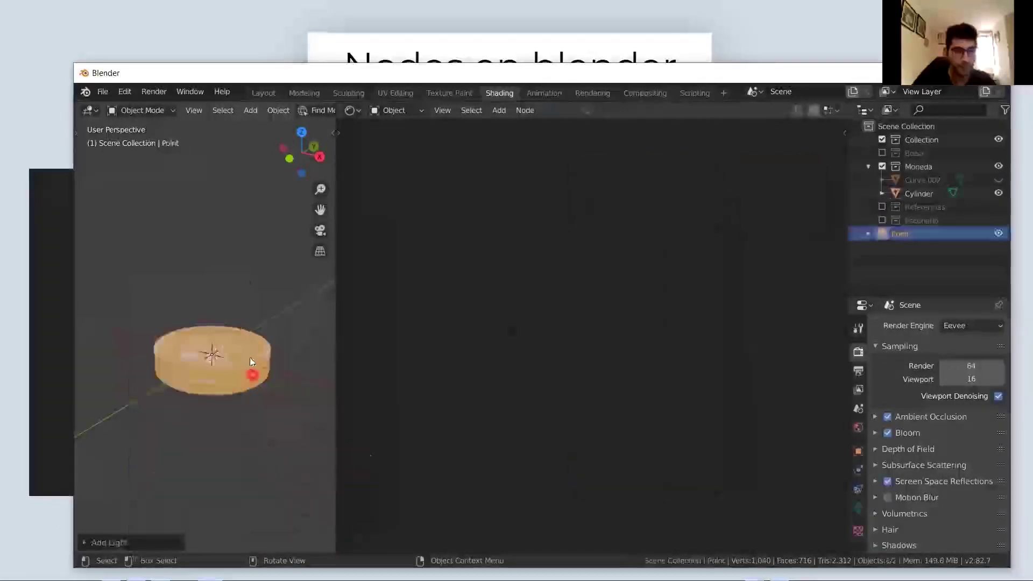
{"action": "key", "text": "g"}
{"action": "left_click", "coordinate": [220, 346]}
{"action": "scroll", "coordinate": [211, 382], "scroll_direction": "up", "scroll_amount": 3}
{"action": "middle_click_drag", "start_coordinate": [211, 382], "coordinate": [244, 414]}
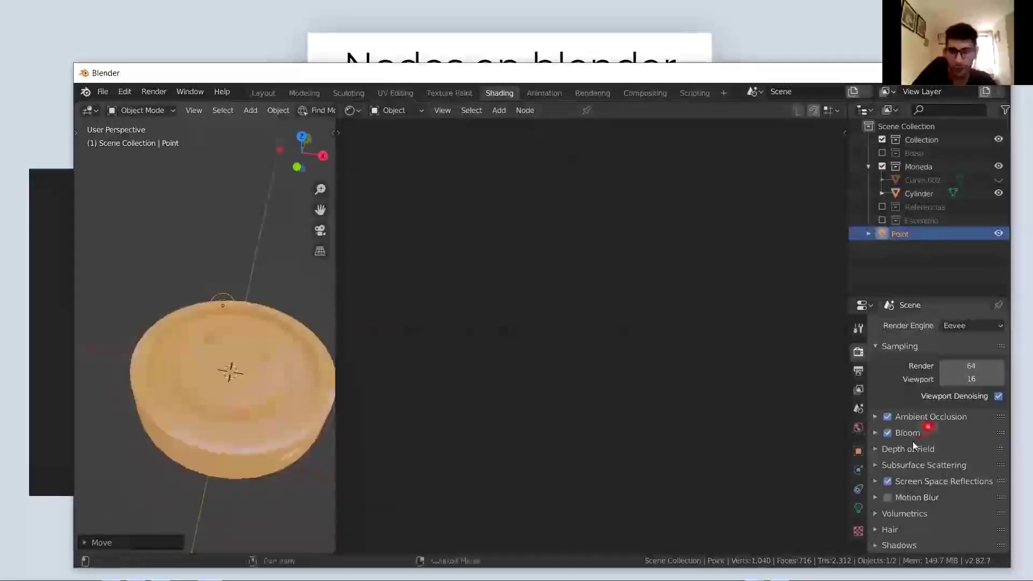
With Bloom turned off, set the point light's power to 246.8 W and switch the viewport to Rendered shading
{"action": "left_click", "coordinate": [895, 435]}
{"action": "left_click", "coordinate": [859, 502]}
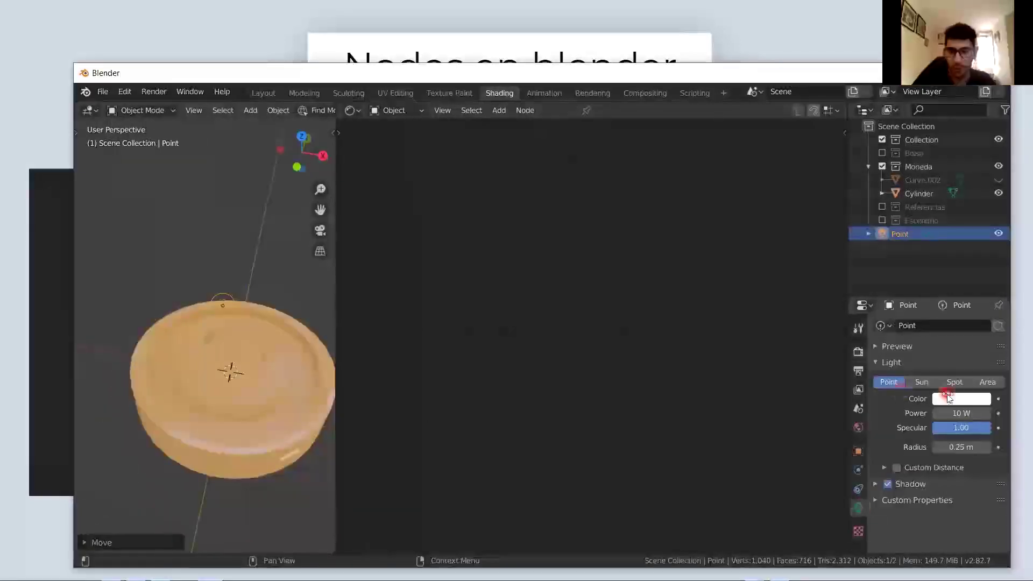
{"action": "mouse_move", "coordinate": [949, 414]}
{"action": "left_mouse_down"}
{"action": "mouse_move", "coordinate": [334, 429]}
{"action": "mouse_move", "coordinate": [237, 491]}
{"action": "mouse_move", "coordinate": [948, 415]}
{"action": "left_mouse_up"}
{"action": "key", "text": "z"}
{"action": "left_click", "coordinate": [240, 360]}
{"action": "mouse_move", "coordinate": [240, 360]}
{"action": "middle_mouse_down"}
{"action": "mouse_move", "coordinate": [237, 377]}
{"action": "mouse_move", "coordinate": [242, 344]}
{"action": "mouse_move", "coordinate": [236, 389]}
{"action": "mouse_move", "coordinate": [220, 349]}
{"action": "mouse_move", "coordinate": [235, 347]}
{"action": "middle_mouse_up"}
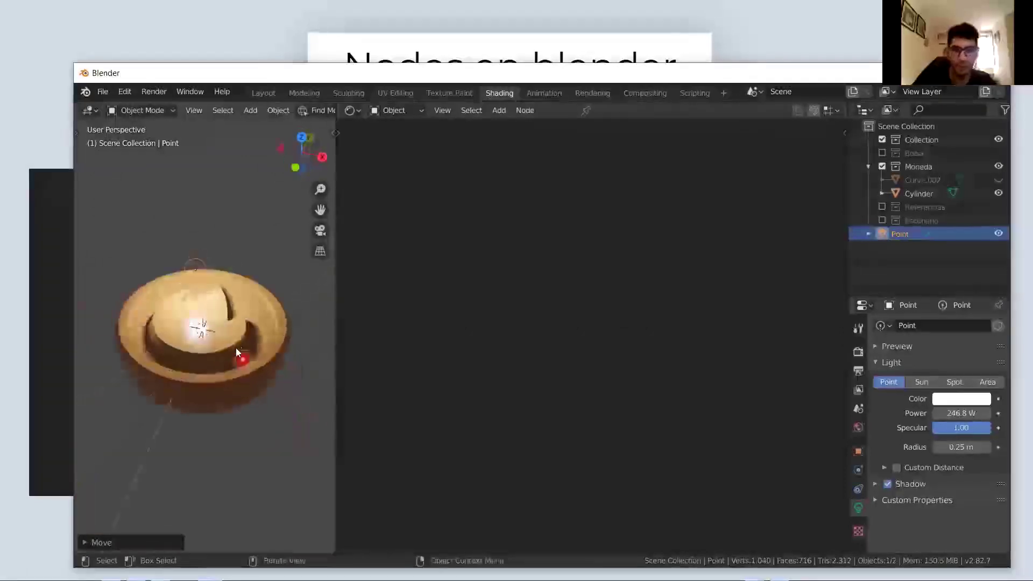
Toggle Bloom on and off in the render settings to compare its glow on the coin, leaving it disabled
{"action": "left_click", "coordinate": [858, 351]}
{"action": "left_click", "coordinate": [891, 434]}
{"action": "mouse_move", "coordinate": [182, 337]}
{"action": "middle_mouse_down"}
{"action": "mouse_move", "coordinate": [150, 305]}
{"action": "mouse_move", "coordinate": [197, 300]}
{"action": "mouse_move", "coordinate": [229, 314]}
{"action": "mouse_move", "coordinate": [216, 286]}
{"action": "middle_mouse_up"}
{"action": "scroll", "coordinate": [218, 295], "scroll_direction": "up", "scroll_amount": 4}
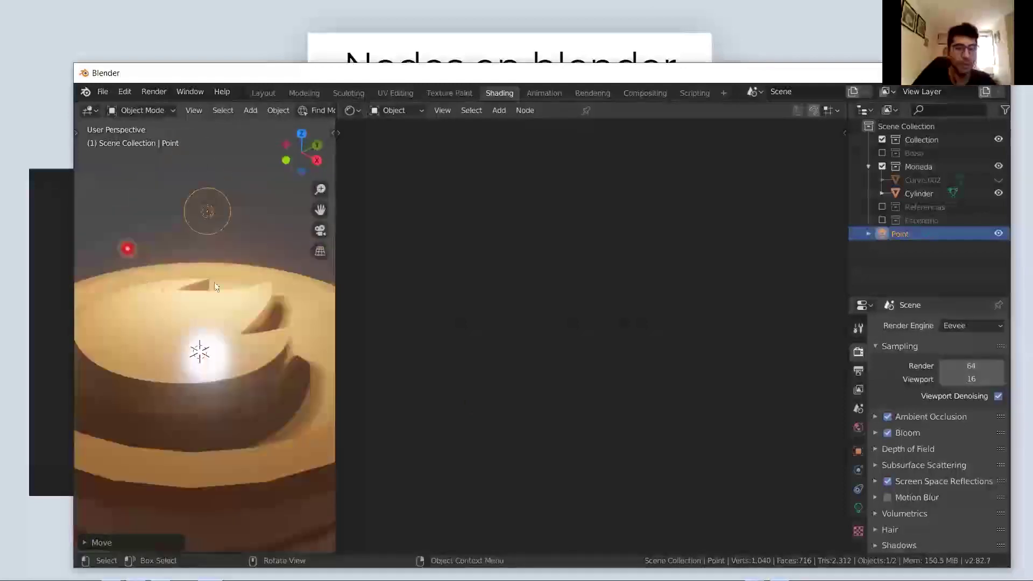
{"action": "left_click", "coordinate": [888, 434]}
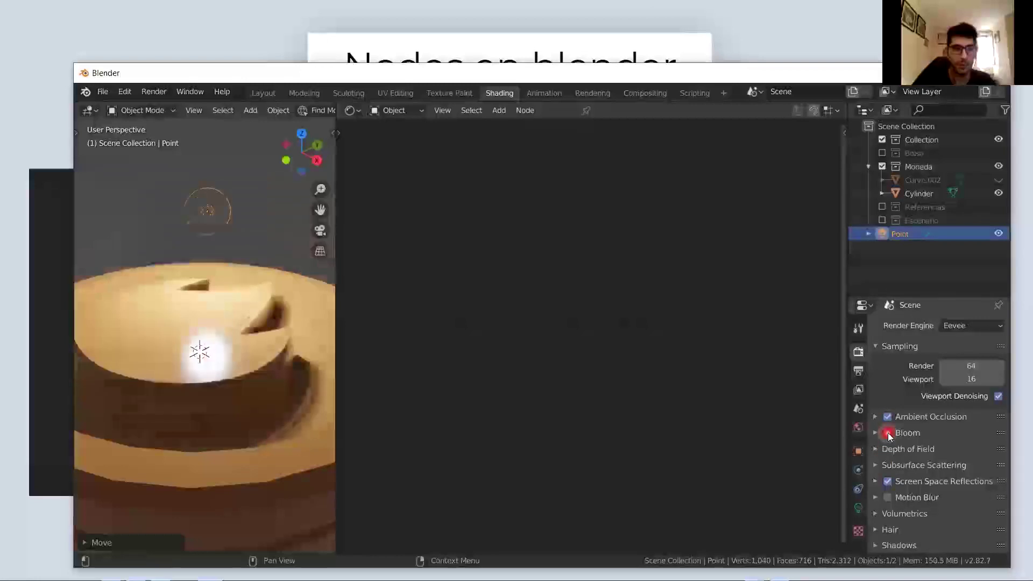
{"action": "left_click", "coordinate": [888, 434]}
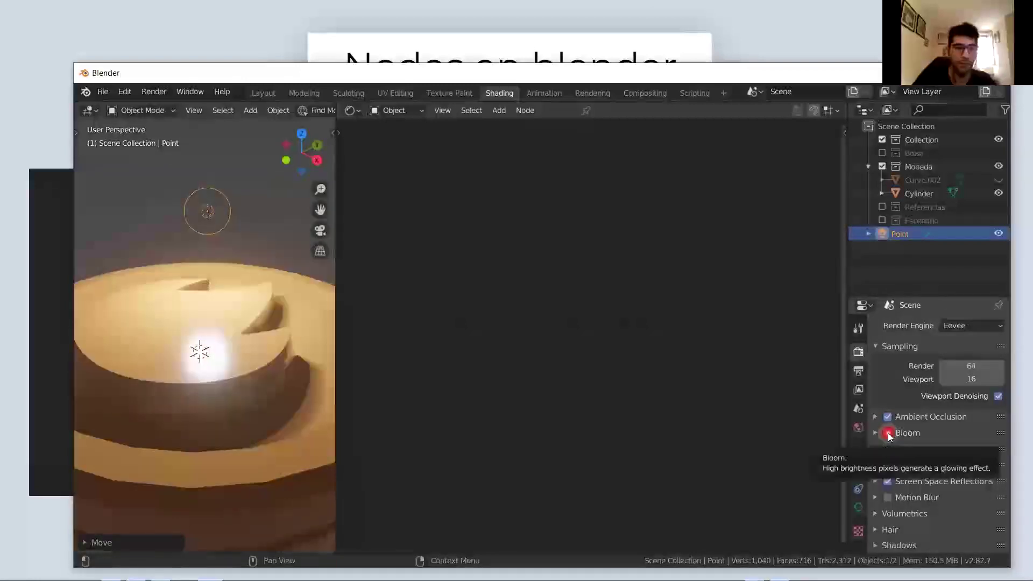
{"action": "left_click", "coordinate": [888, 433]}
{"action": "left_click", "coordinate": [889, 433]}
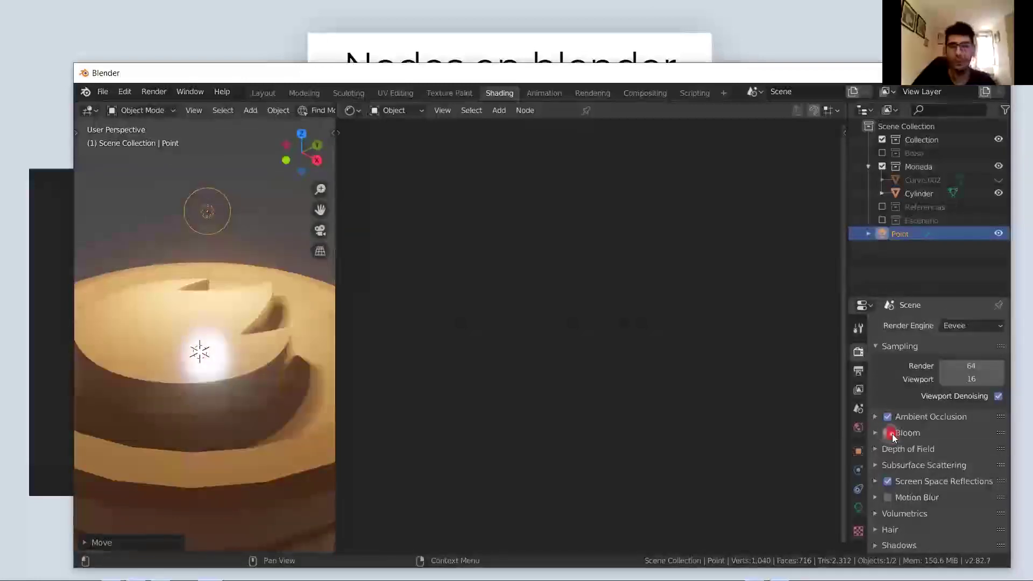
{"action": "left_click", "coordinate": [888, 433]}
Try deleting the point light above the coin, and undo the deletion
{"action": "mouse_move", "coordinate": [216, 332]}
{"action": "middle_mouse_down"}
{"action": "mouse_move", "coordinate": [260, 344]}
{"action": "mouse_move", "coordinate": [232, 339]}
{"action": "middle_mouse_up"}
{"action": "left_click", "coordinate": [205, 276]}
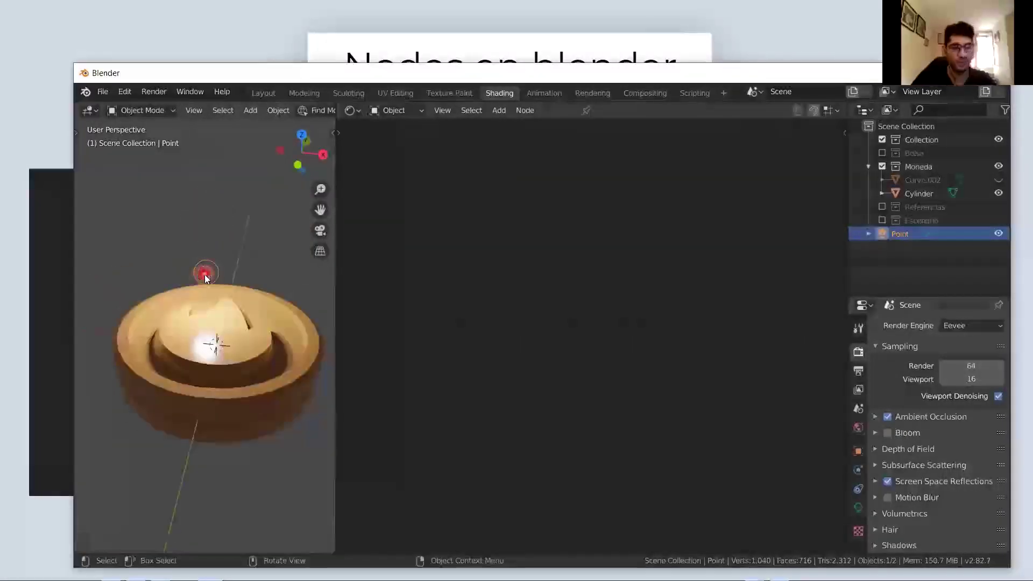
{"action": "key", "text": "x"}
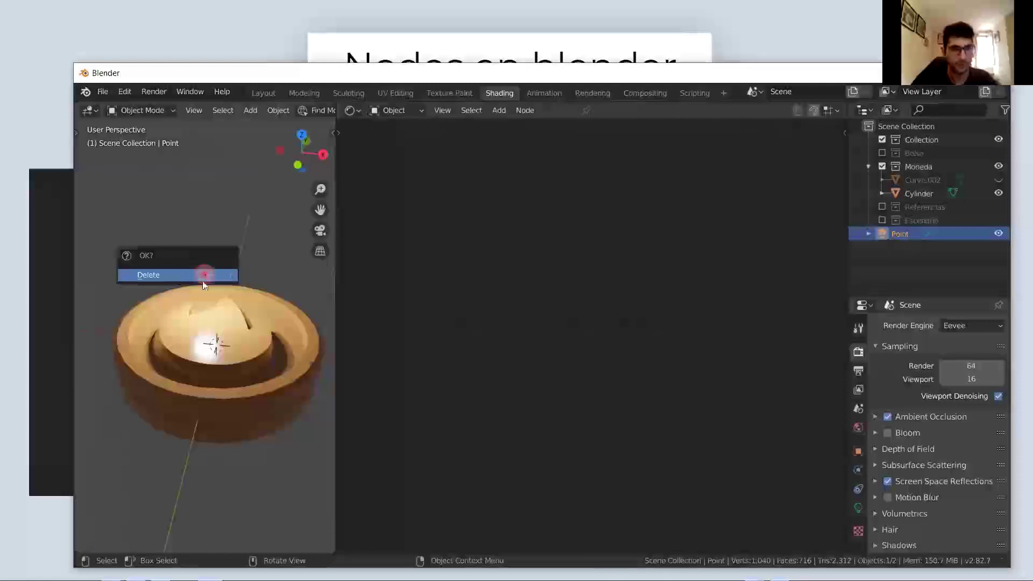
{"action": "left_click", "coordinate": [204, 275]}
{"action": "key", "text": "ctrl+z"}
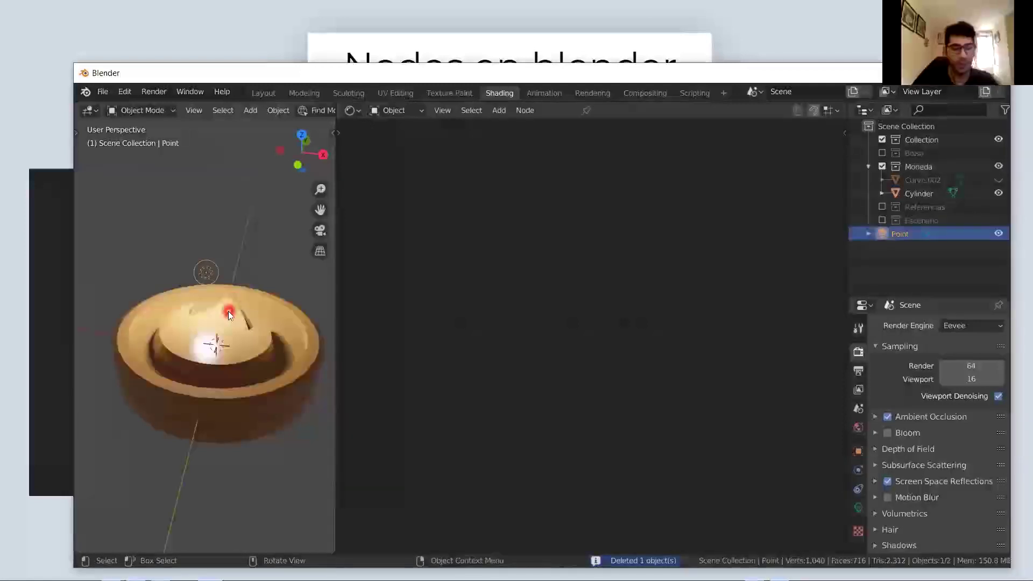
Move the point light higher and off to one side of the coin, and rotate it
{"action": "key", "text": "g"}
{"action": "left_click", "coordinate": [171, 276]}
{"action": "key", "text": "r"}
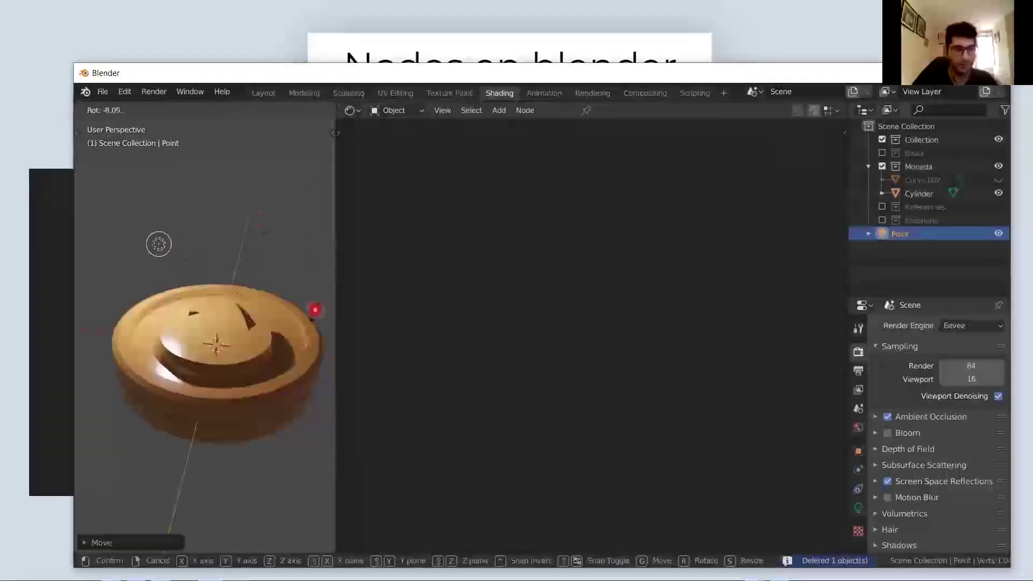
{"action": "left_click", "coordinate": [723, 423]}
{"action": "middle_click_drag", "start_coordinate": [225, 370], "coordinate": [170, 334]}
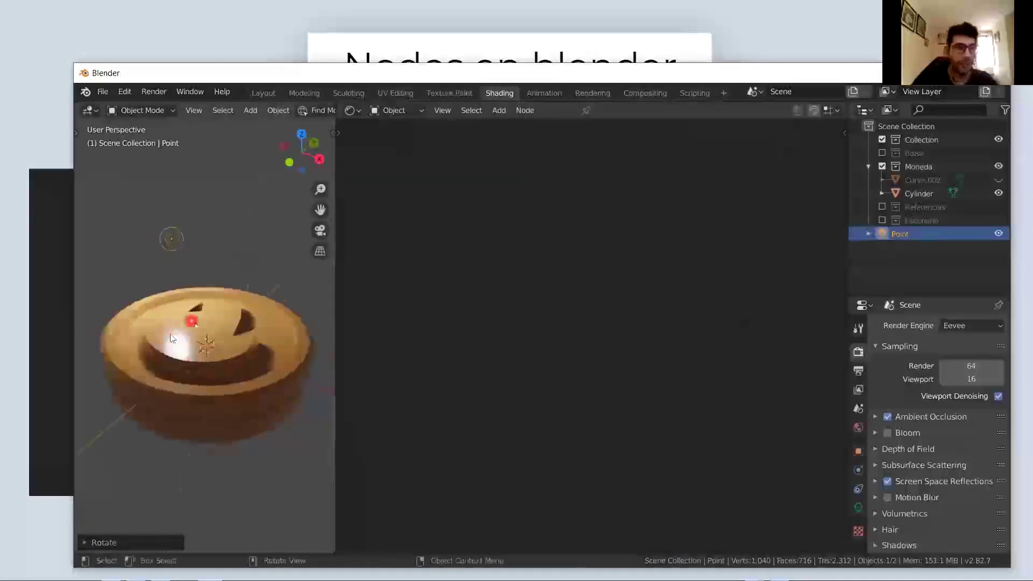
Add an area light to the scene and raise it along Z above the coin
{"action": "key", "text": "alt+a"}
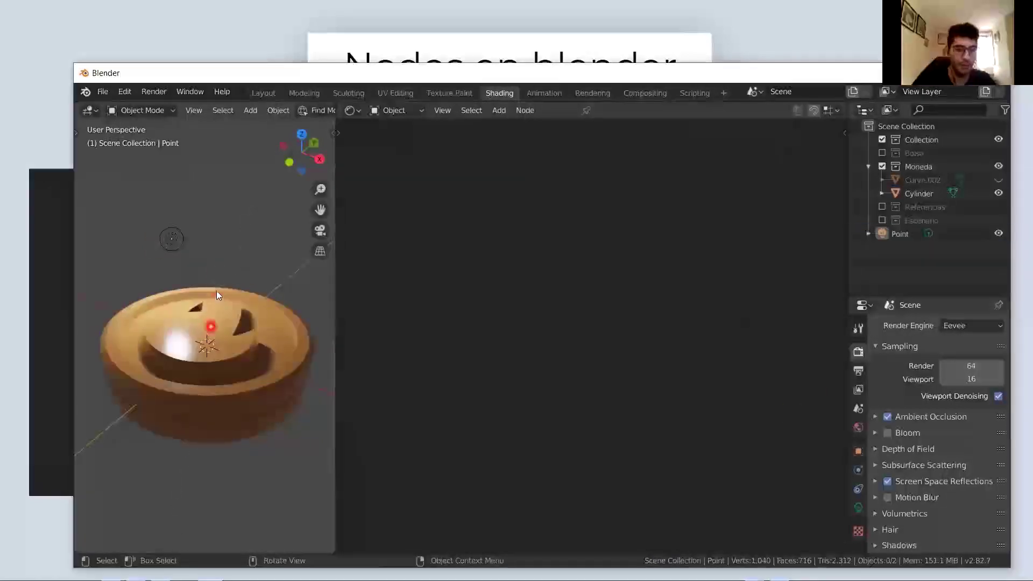
{"action": "key", "text": "shift+a"}
{"action": "mouse_move", "coordinate": [210, 296]}
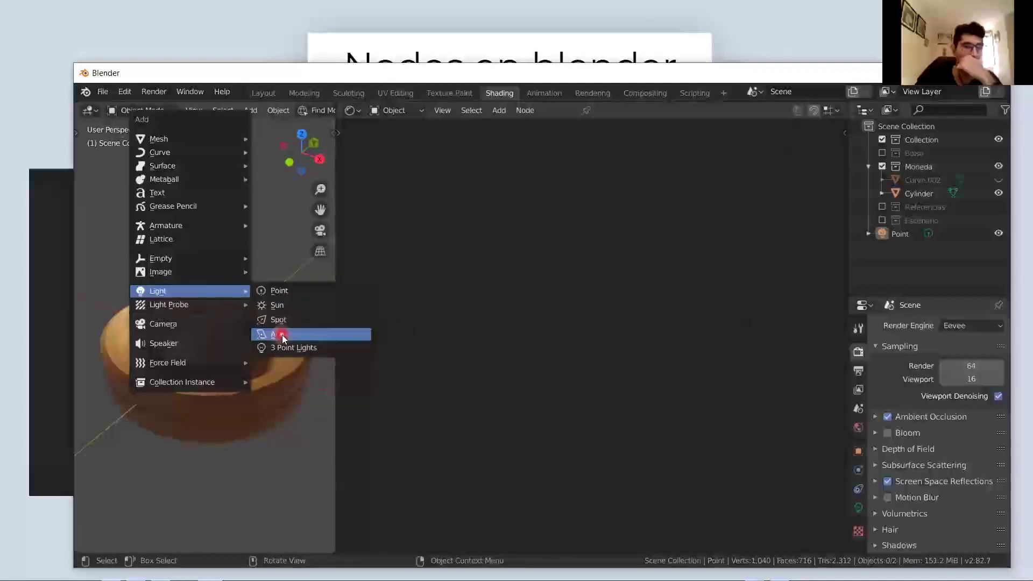
{"action": "left_click", "coordinate": [282, 334]}
{"action": "key", "text": "g"}
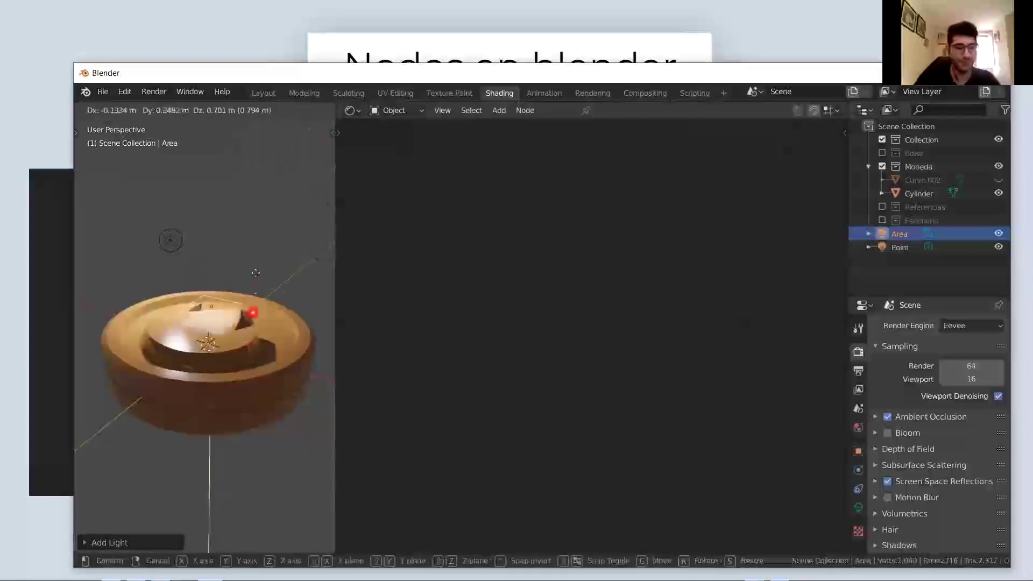
{"action": "key", "text": "z"}
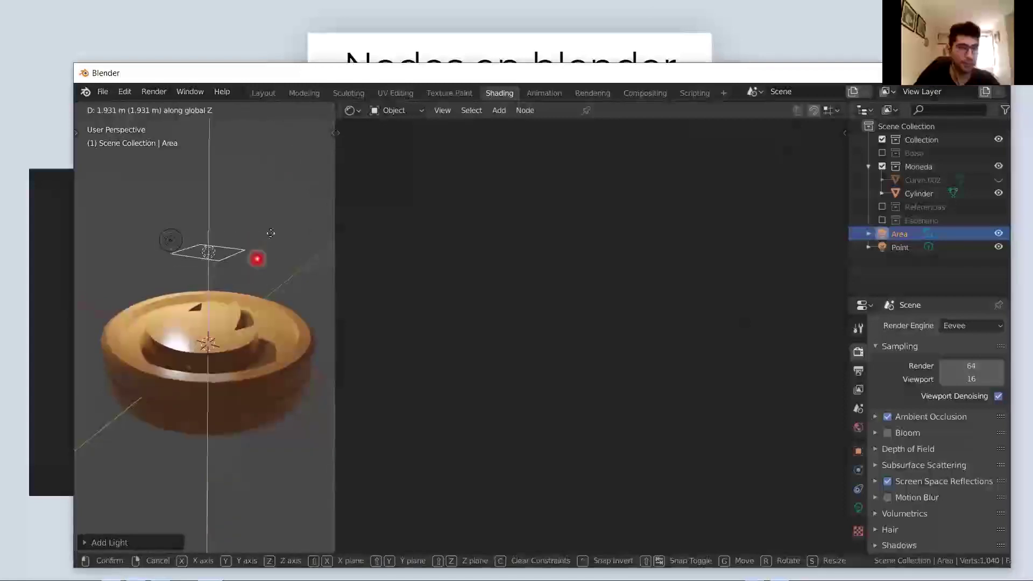
{"action": "left_click", "coordinate": [270, 238]}
Scale up the area light until it extends wider than the coin
{"action": "key", "text": "s"}
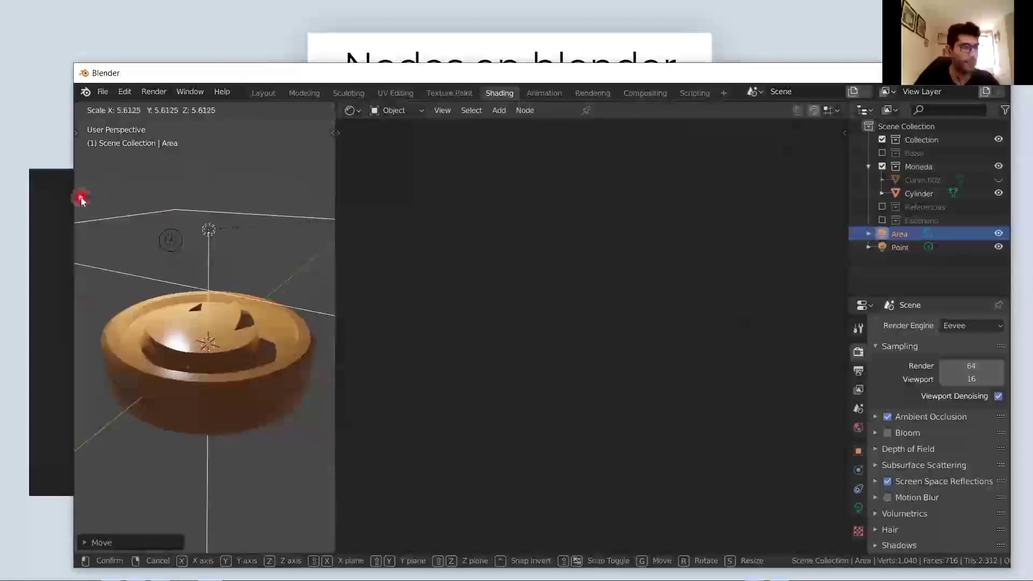
{"action": "left_click", "coordinate": [118, 239]}
{"action": "left_click", "coordinate": [189, 283]}
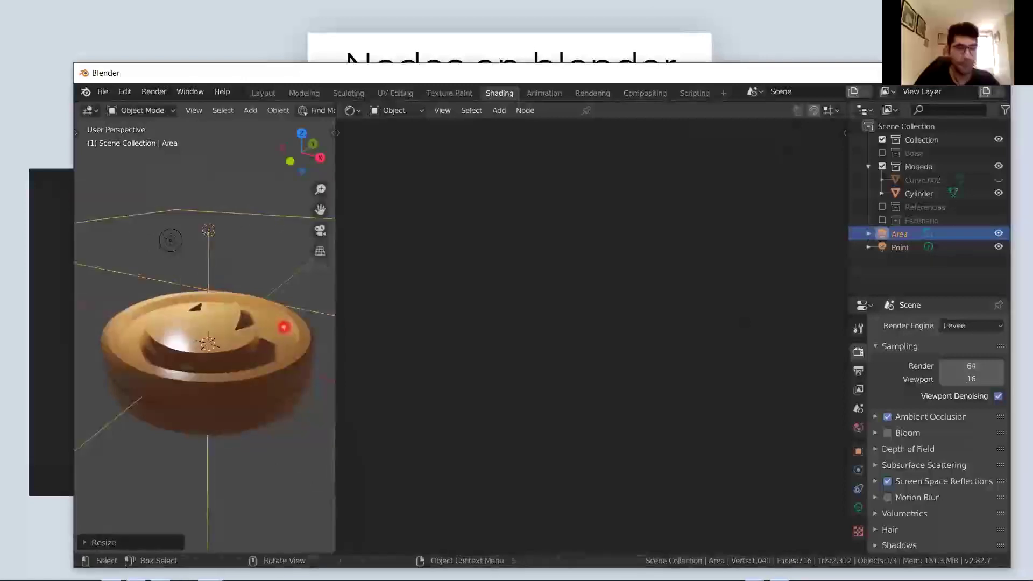
{"action": "key", "text": "s"}
{"action": "left_click", "coordinate": [201, 271]}
{"action": "left_click", "coordinate": [171, 243]}
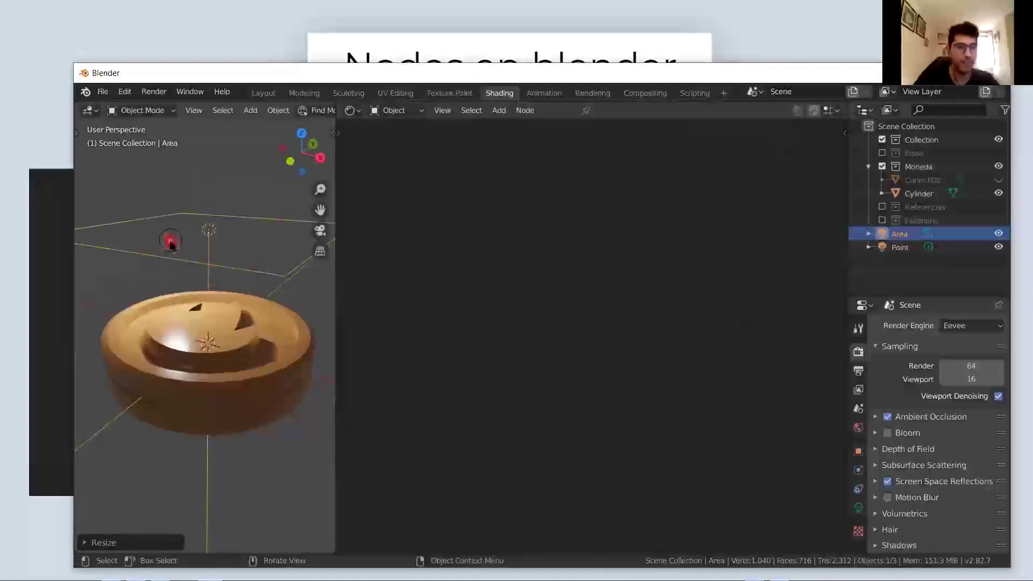
{"action": "left_click", "coordinate": [187, 283]}
Select the coin and enable Bloom in the Eevee render settings
{"action": "left_click", "coordinate": [201, 359]}
{"action": "scroll", "coordinate": [209, 296], "scroll_direction": "down", "scroll_amount": 3}
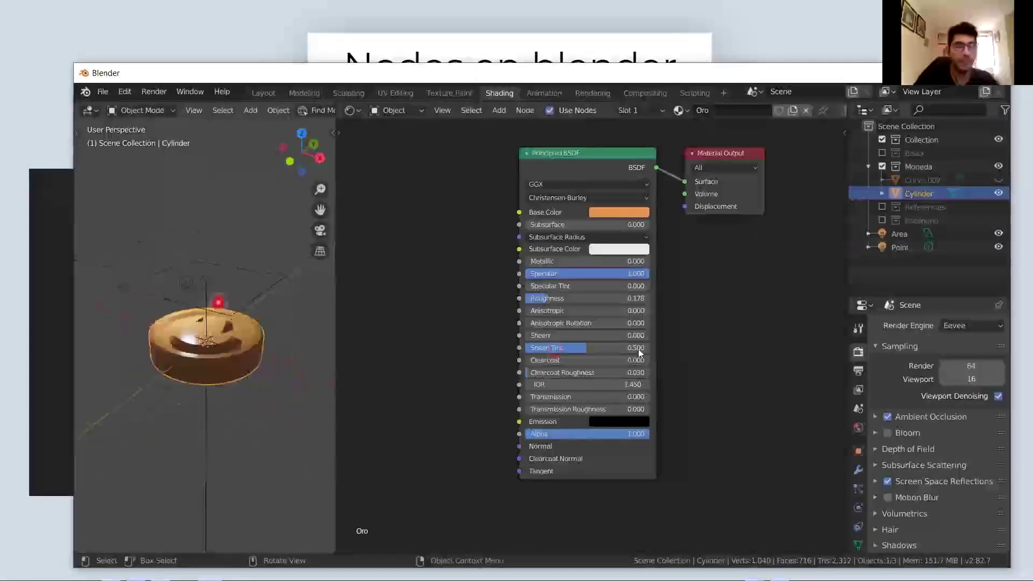
{"action": "left_click", "coordinate": [888, 433]}
{"action": "middle_click_drag", "start_coordinate": [344, 390], "coordinate": [29, 376]}
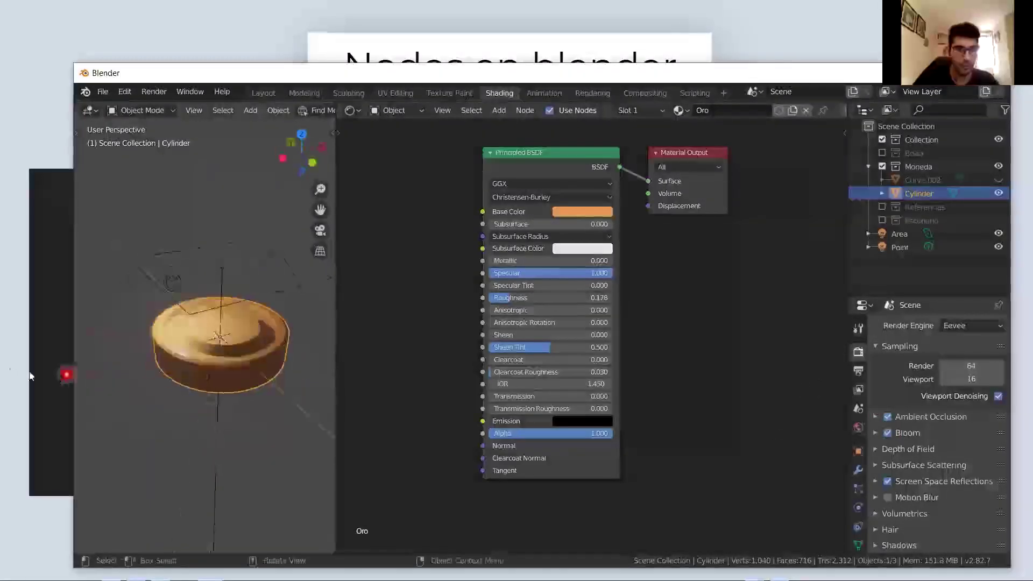
{"action": "left_click", "coordinate": [29, 376]}
{"action": "key", "text": "alt+Tab"}
{"action": "key", "text": "alt+Tab"}
{"action": "key", "text": "alt+Tab"}
{"action": "key", "text": "alt+Tab"}
{"action": "key", "text": "alt+Tab"}
{"action": "key", "text": "alt+Tab"}
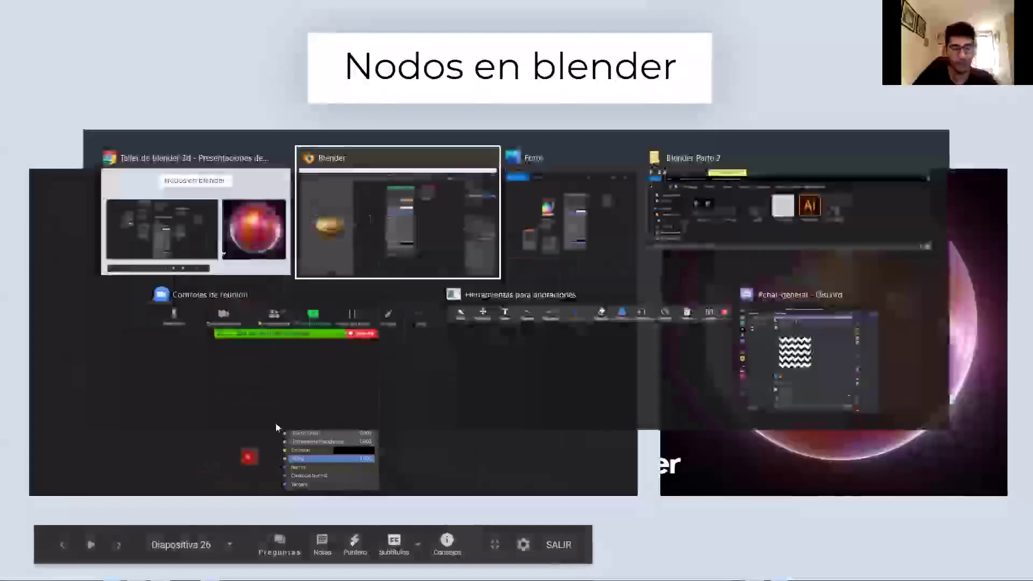
{"action": "key", "text": "alt+Tab"}
{"action": "key", "text": "alt+Tab"}
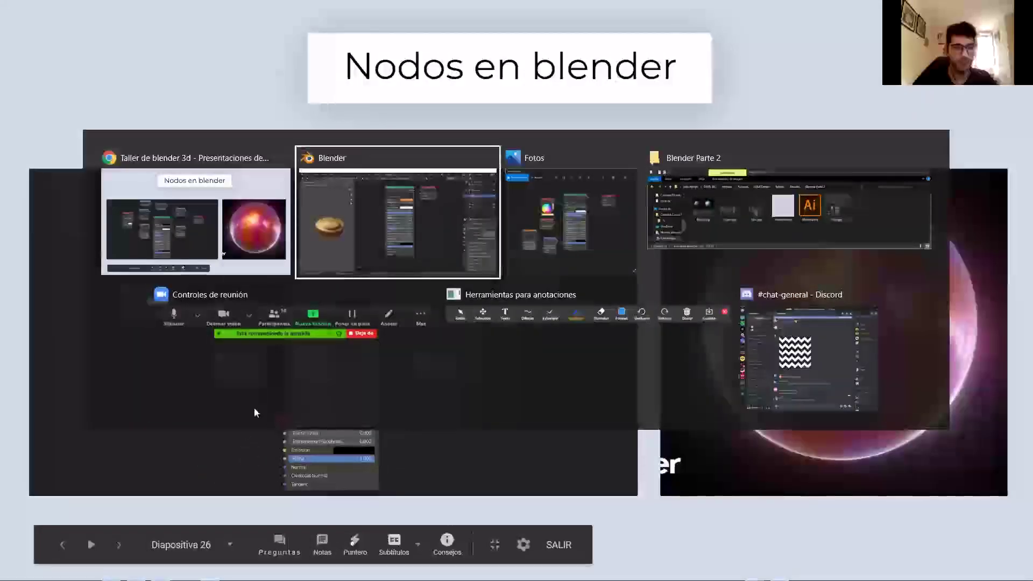
In the coin's Principled BSDF, set Metallic to 1.000 and Specular to 0.553
{"action": "mouse_move", "coordinate": [241, 409]}
{"action": "middle_mouse_down"}
{"action": "mouse_move", "coordinate": [260, 397]}
{"action": "mouse_move", "coordinate": [242, 406]}
{"action": "middle_mouse_up"}
{"action": "left_click_drag", "start_coordinate": [512, 262], "coordinate": [691, 273]}
{"action": "middle_click_drag", "start_coordinate": [247, 403], "coordinate": [270, 346]}
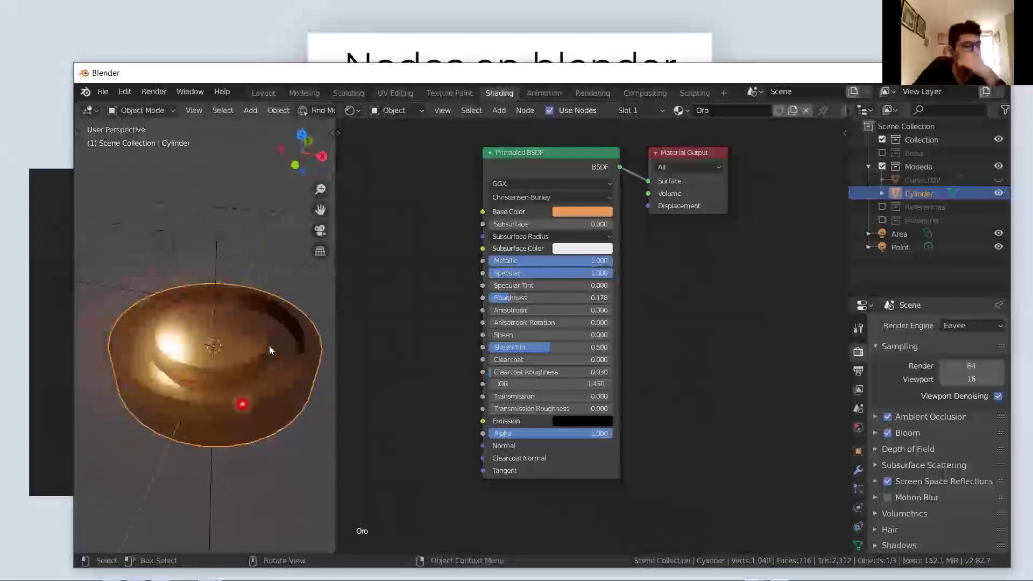
{"action": "left_click_drag", "start_coordinate": [568, 271], "coordinate": [539, 279]}
Move the area light off to one side, tilted toward the coin, and open its light properties
{"action": "scroll", "coordinate": [261, 383], "scroll_direction": "down", "scroll_amount": 3}
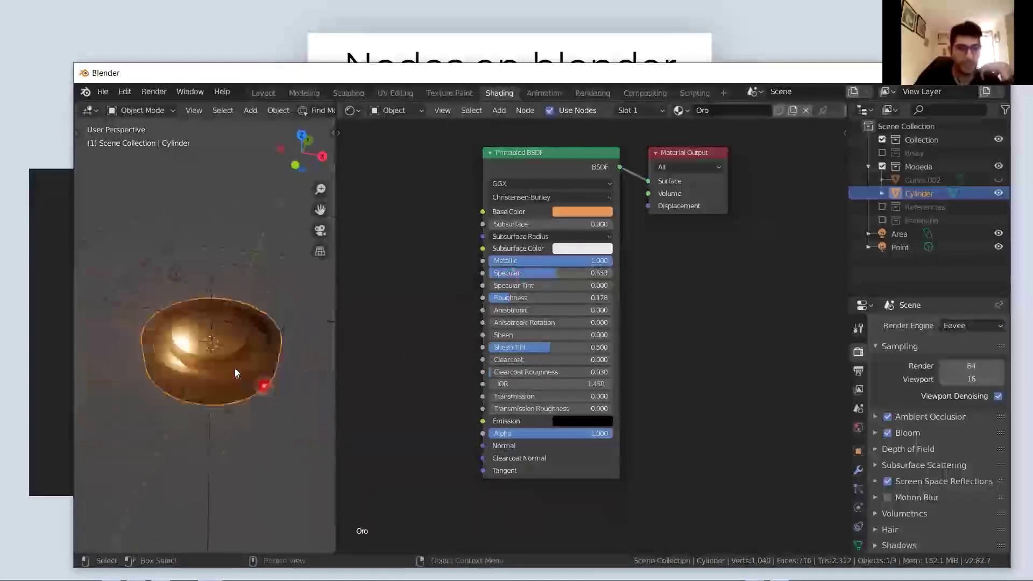
{"action": "left_click", "coordinate": [215, 286]}
{"action": "left_click_drag", "start_coordinate": [223, 292], "coordinate": [308, 305]}
{"action": "key", "text": "r"}
{"action": "left_click", "coordinate": [271, 332]}
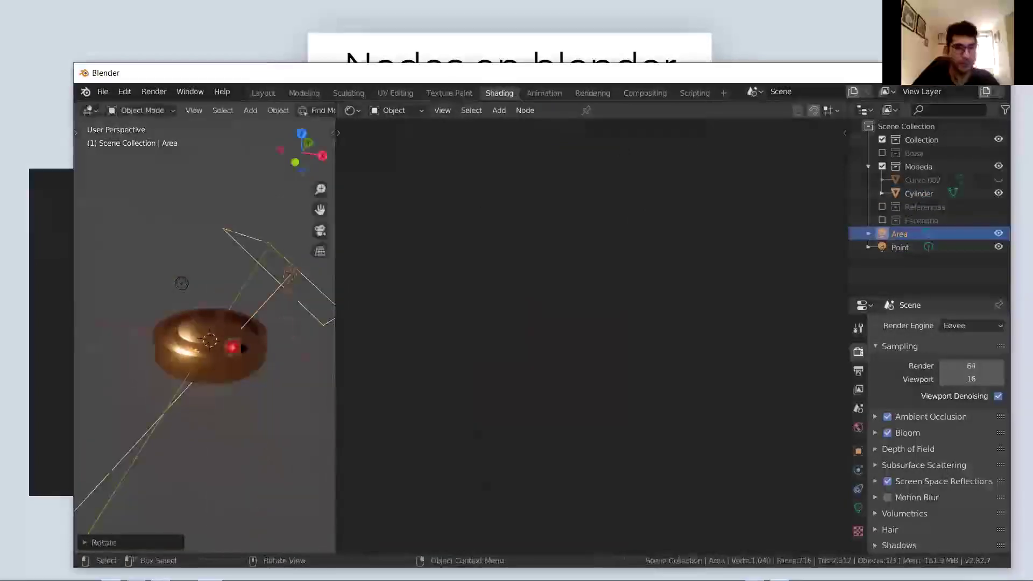
{"action": "left_click", "coordinate": [859, 508]}
Select the coin and set the Roughness of its Principled BSDF to 0.345
{"action": "middle_click_drag", "start_coordinate": [258, 402], "coordinate": [278, 384]}
{"action": "left_click", "coordinate": [223, 363]}
{"action": "mouse_move", "coordinate": [501, 297]}
{"action": "left_mouse_down"}
{"action": "mouse_move", "coordinate": [541, 297]}
{"action": "mouse_move", "coordinate": [530, 298]}
{"action": "left_mouse_up"}
{"action": "mouse_move", "coordinate": [233, 397]}
{"action": "middle_mouse_down"}
{"action": "mouse_move", "coordinate": [224, 350]}
{"action": "mouse_move", "coordinate": [215, 385]}
{"action": "middle_mouse_up"}
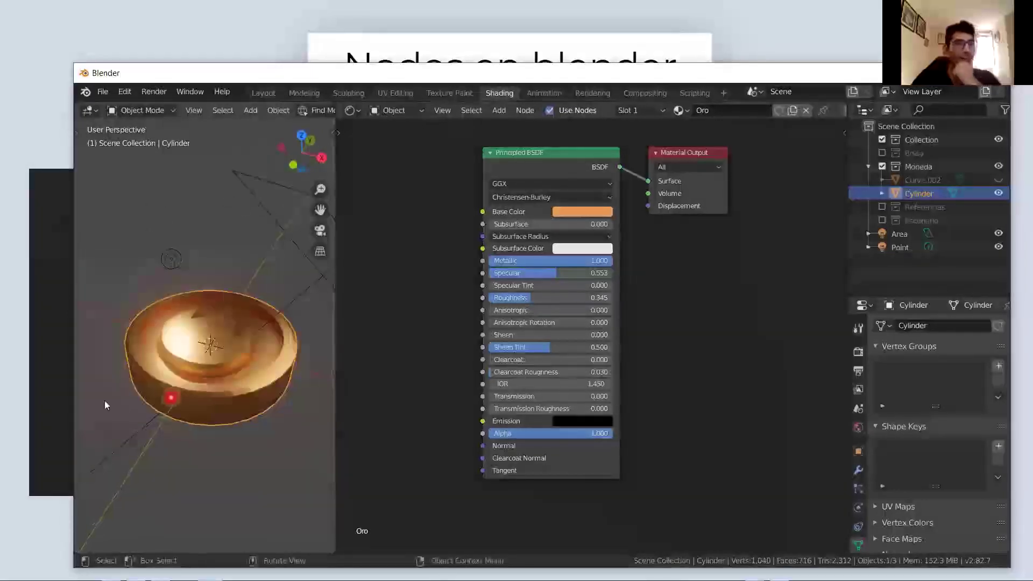
Switch to the slide presentation and advance past "Texturas procedurales" to the "Actividad - 1 - moneda de oro" slide
{"action": "left_click", "coordinate": [61, 118]}
{"action": "left_click", "coordinate": [60, 113]}
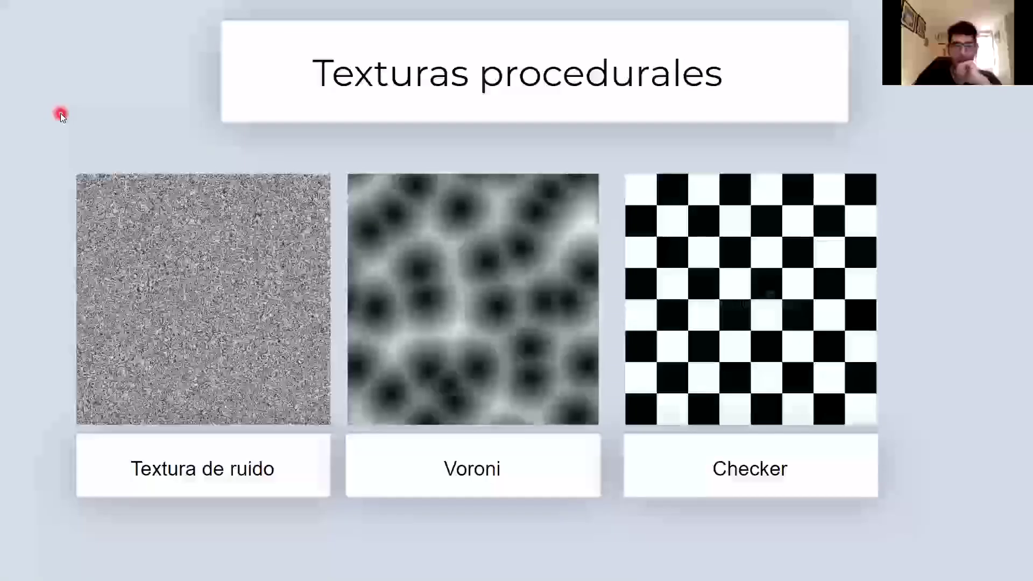
{"action": "left_click", "coordinate": [61, 113]}
{"action": "key", "text": "Left"}
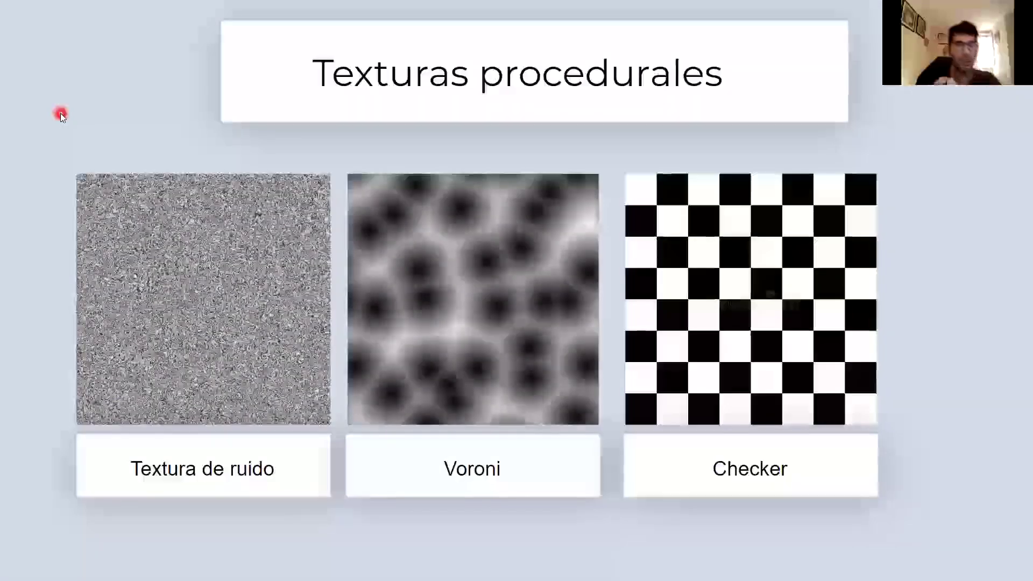
{"action": "key", "text": "Right"}
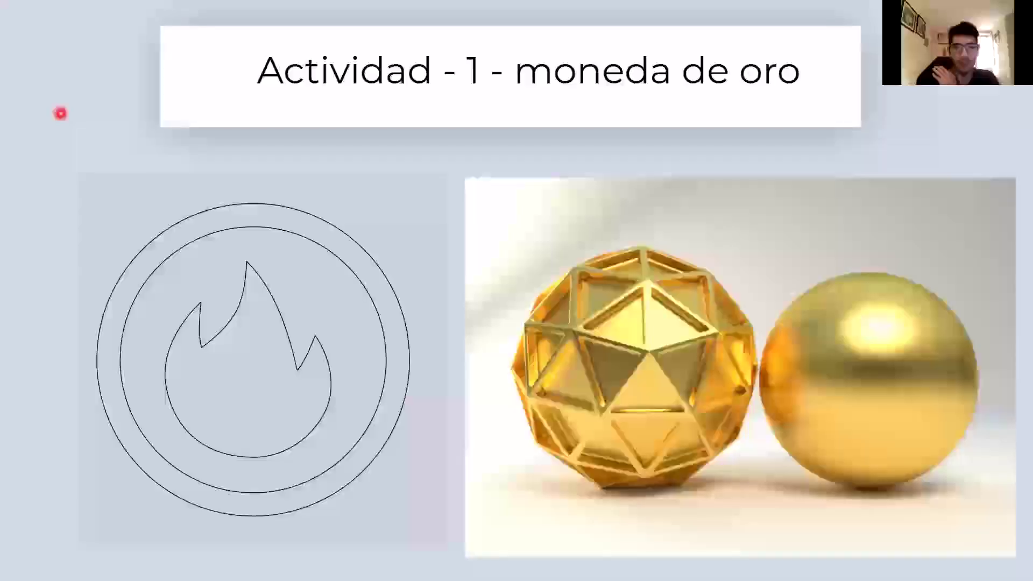
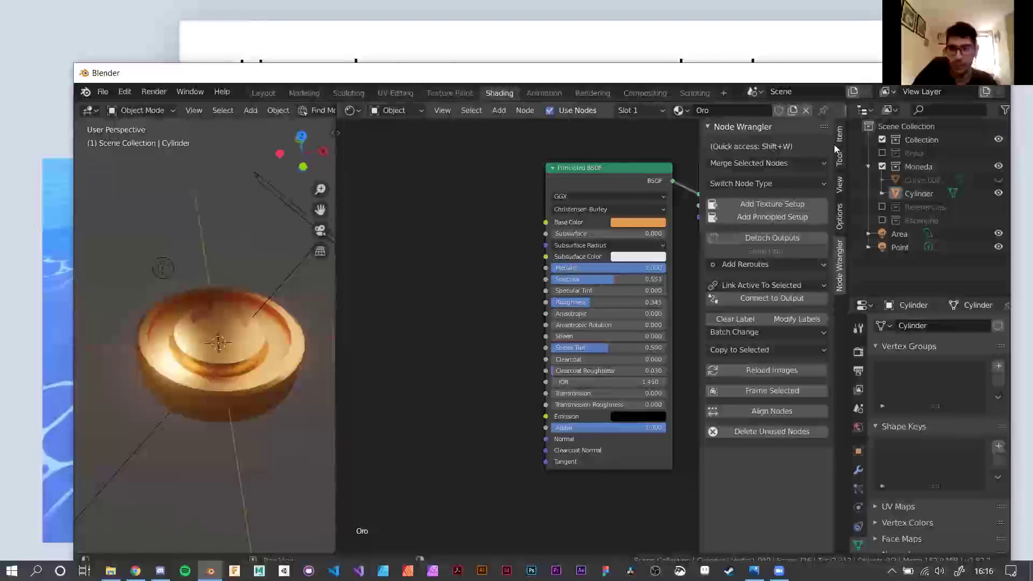
Review the node editor sidebar's Options, Item and Tool settings, and hide the sidebar
{"action": "left_click", "coordinate": [840, 210]}
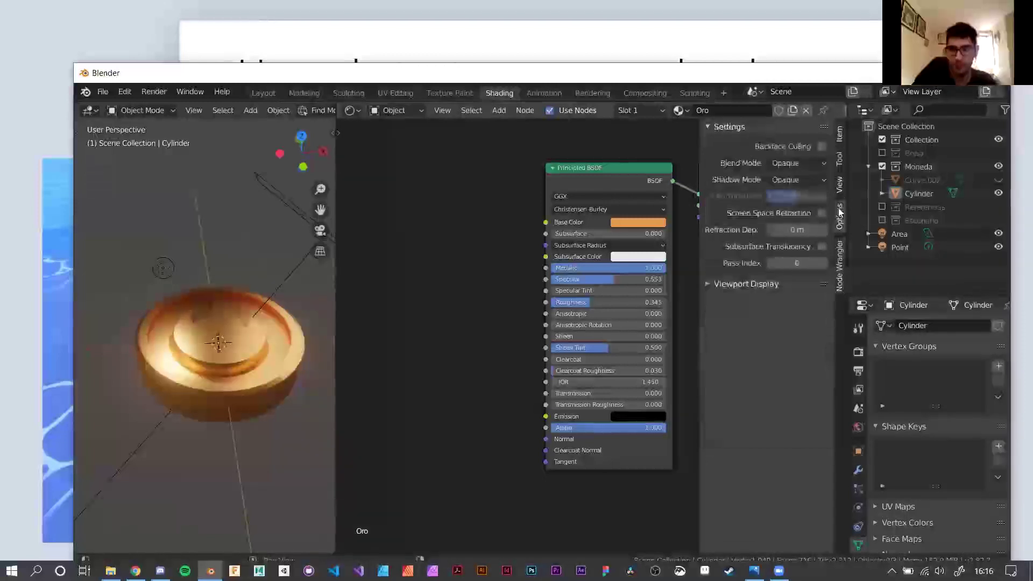
{"action": "left_click", "coordinate": [840, 141]}
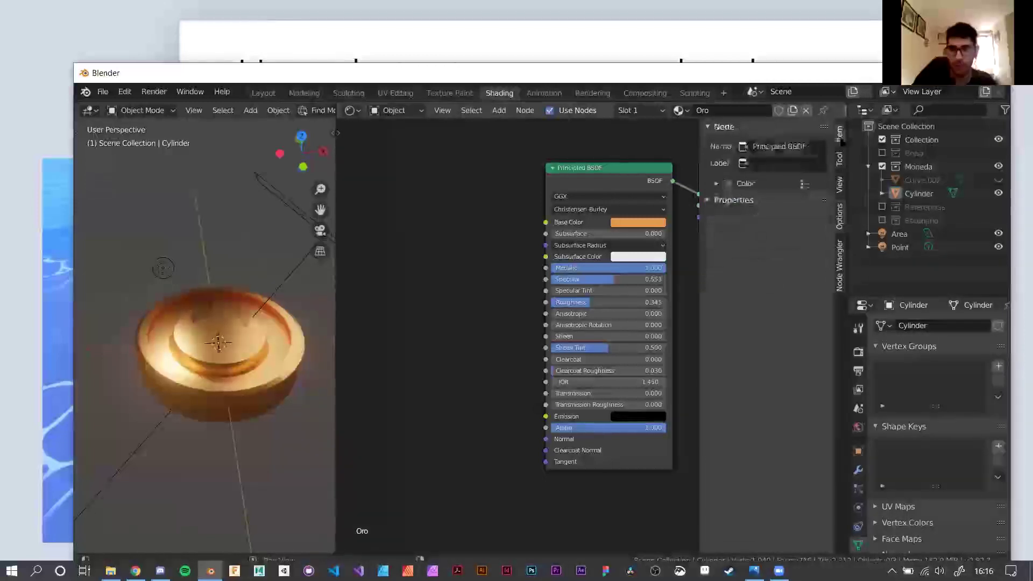
{"action": "left_click", "coordinate": [840, 166]}
{"action": "key", "text": "n"}
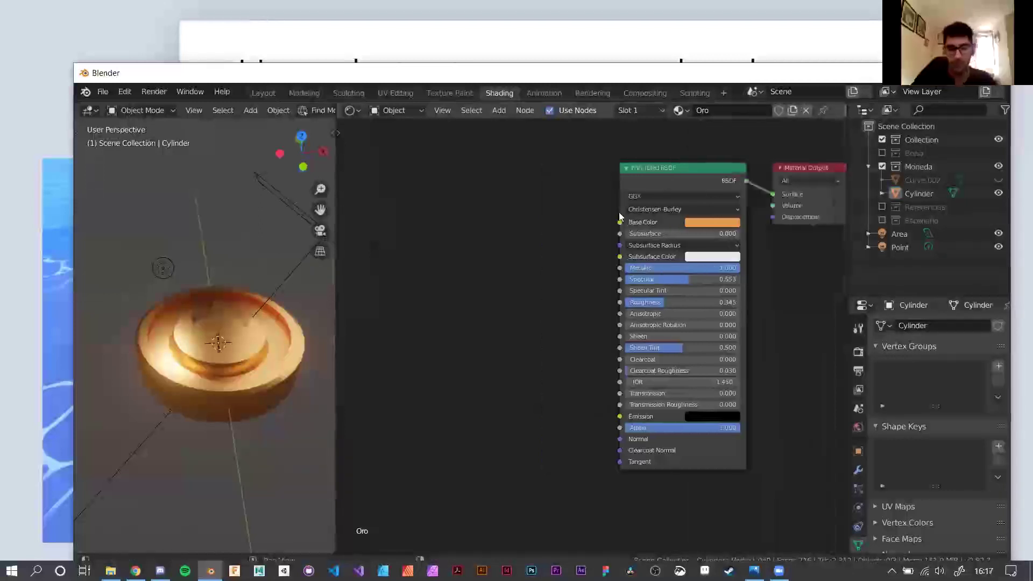
Add a Noise Texture node in front of the Principled BSDF in the Oro material
{"action": "key", "text": "shift+a"}
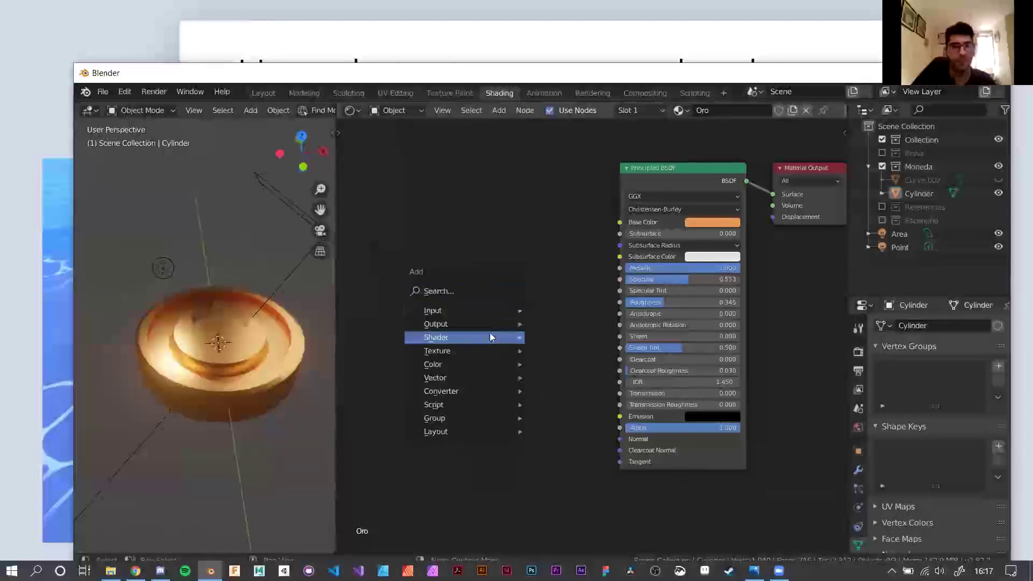
{"action": "mouse_move", "coordinate": [490, 351]}
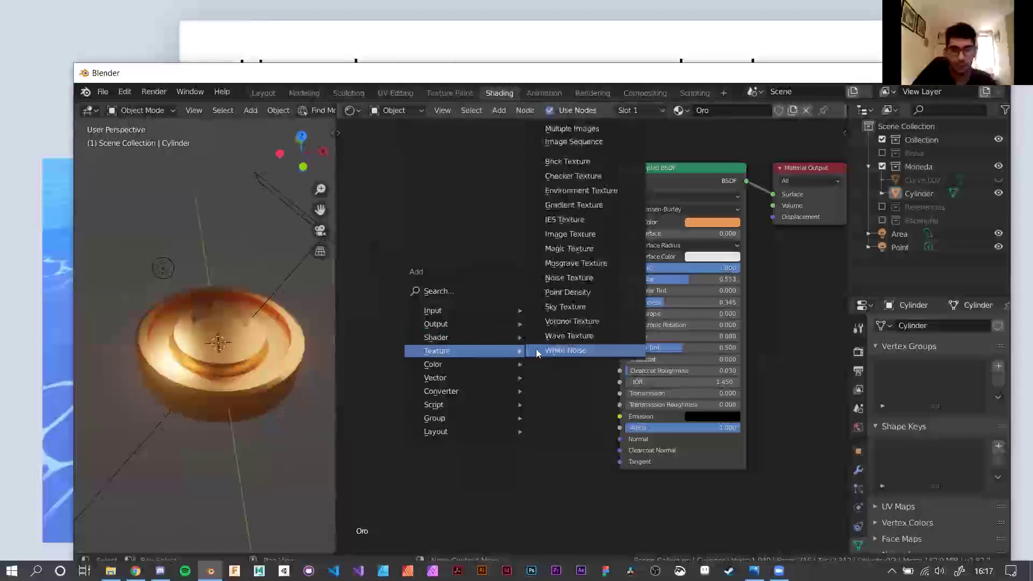
{"action": "left_click", "coordinate": [569, 278]}
{"action": "left_click", "coordinate": [478, 357]}
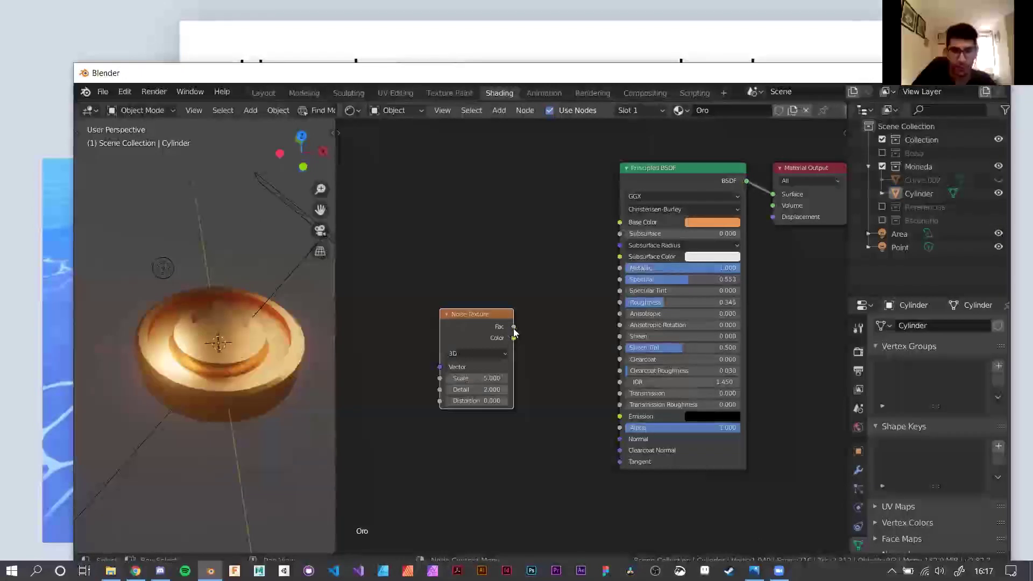
Connect the Noise Texture's Fac output to the Base Color input of the Principled BSDF and inspect the coin
{"action": "left_click_drag", "start_coordinate": [514, 328], "coordinate": [619, 227]}
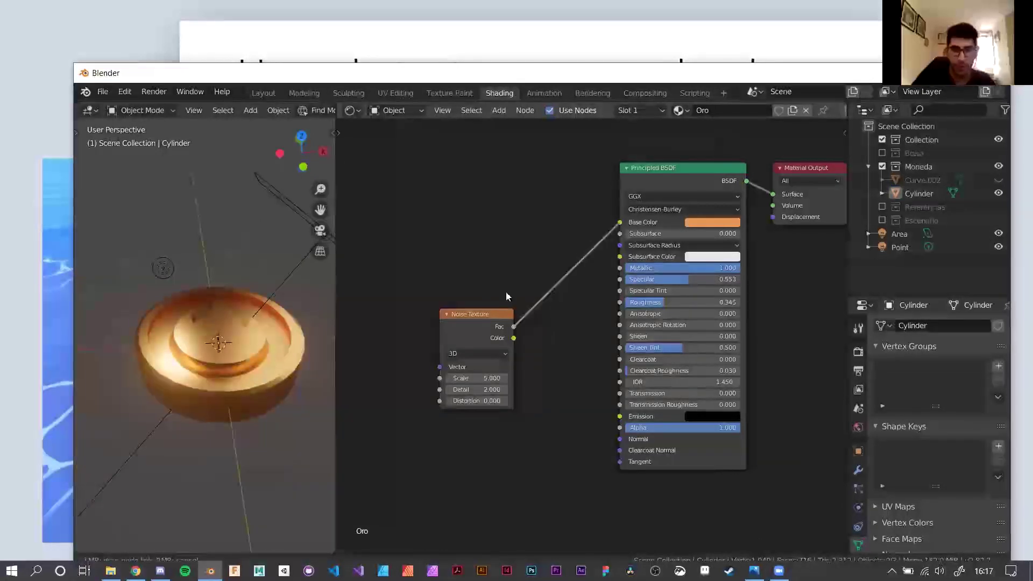
{"action": "left_click_drag", "start_coordinate": [507, 296], "coordinate": [501, 301]}
{"action": "left_click_drag", "start_coordinate": [621, 222], "coordinate": [515, 332]}
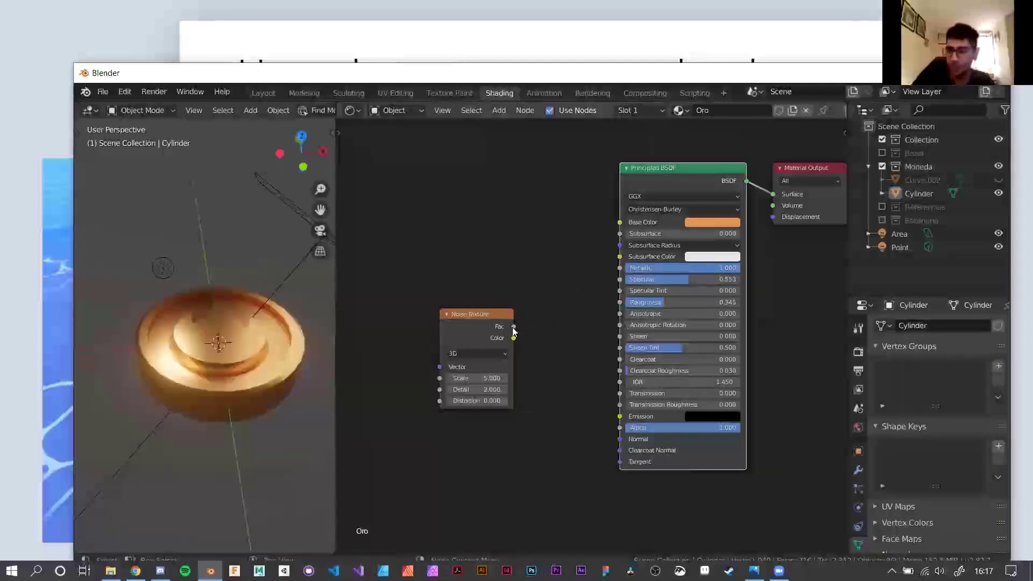
{"action": "left_click", "coordinate": [512, 331]}
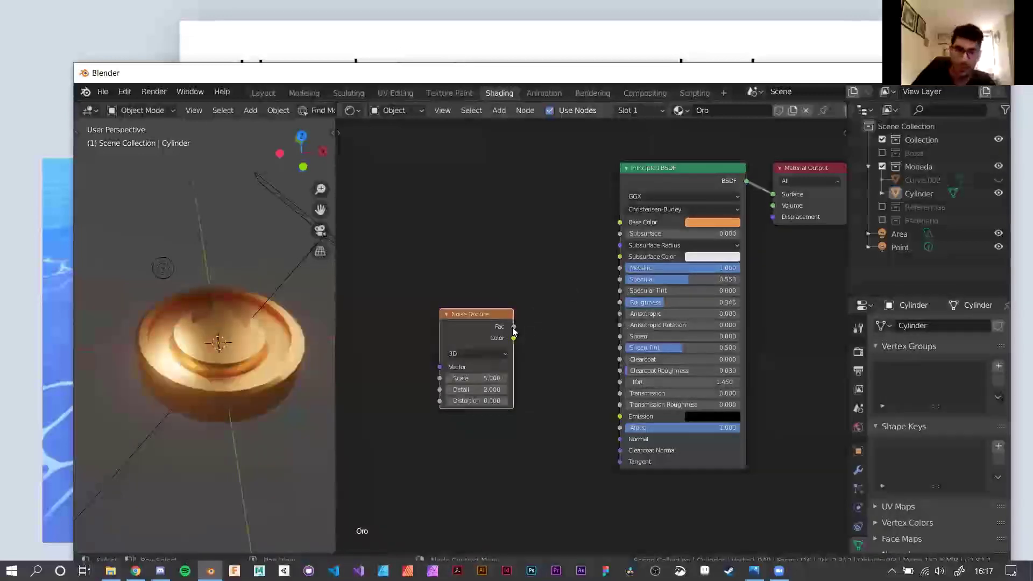
{"action": "left_click_drag", "start_coordinate": [524, 329], "coordinate": [619, 230]}
{"action": "middle_click_drag", "start_coordinate": [290, 414], "coordinate": [227, 455]}
{"action": "scroll", "coordinate": [227, 455], "scroll_direction": "up", "scroll_amount": 5}
{"action": "mouse_move", "coordinate": [243, 403]}
{"action": "middle_mouse_down"}
{"action": "mouse_move", "coordinate": [272, 339]}
{"action": "mouse_move", "coordinate": [243, 383]}
{"action": "middle_mouse_up"}
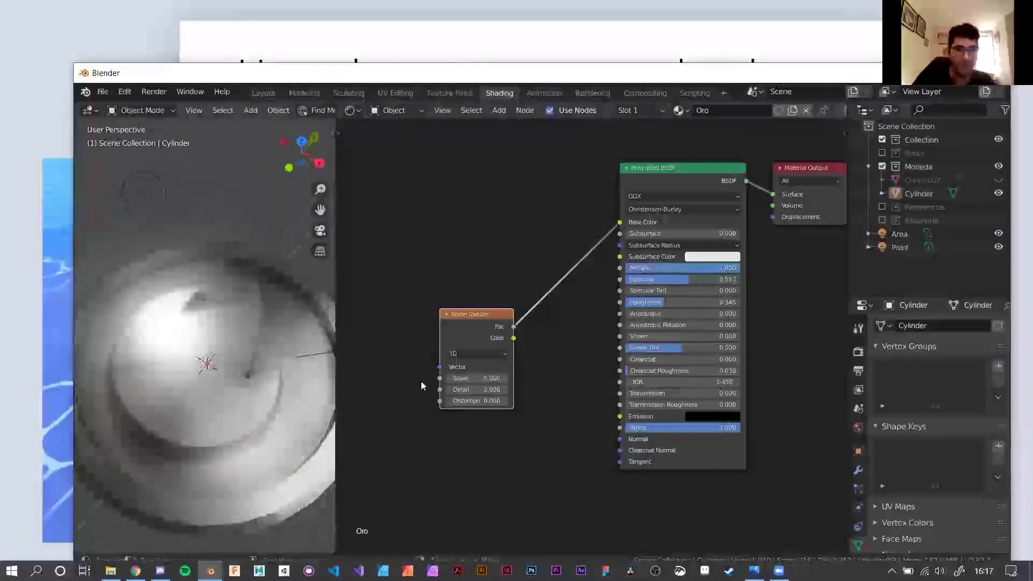
Set the Noise Texture's Scale to 81.600 and check the pattern on the coin up close
{"action": "left_click_drag", "start_coordinate": [477, 378], "coordinate": [570, 378]}
{"action": "scroll", "coordinate": [183, 412], "scroll_direction": "up", "scroll_amount": 3}
{"action": "scroll", "coordinate": [222, 331], "scroll_direction": "down", "scroll_amount": 3}
{"action": "scroll", "coordinate": [232, 336], "scroll_direction": "up", "scroll_amount": 3}
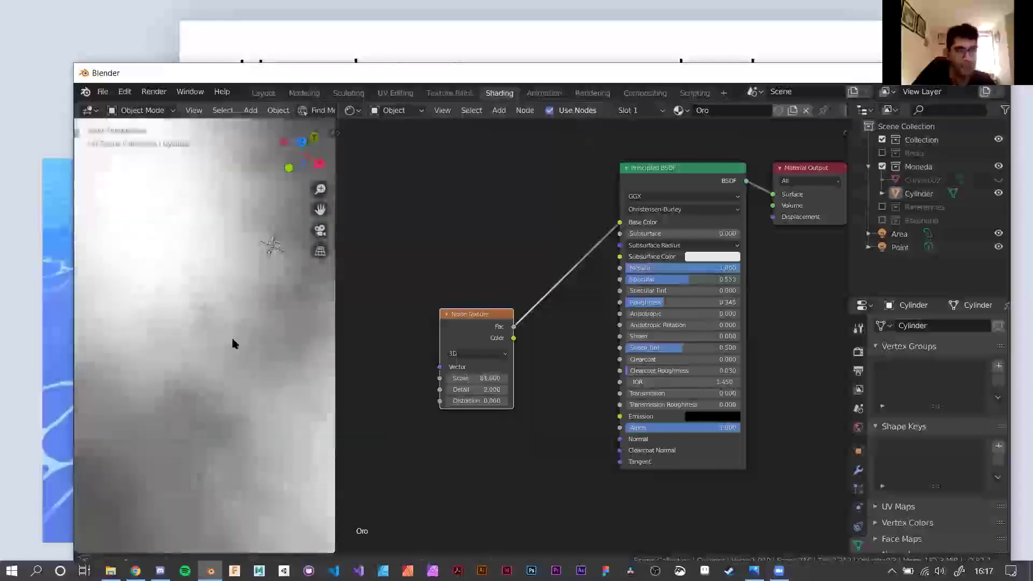
{"action": "scroll", "coordinate": [231, 355], "scroll_direction": "down", "scroll_amount": 4}
{"action": "mouse_move", "coordinate": [223, 370]}
{"action": "middle_mouse_down"}
{"action": "mouse_move", "coordinate": [219, 330]}
{"action": "mouse_move", "coordinate": [210, 351]}
{"action": "mouse_move", "coordinate": [221, 345]}
{"action": "middle_mouse_up"}
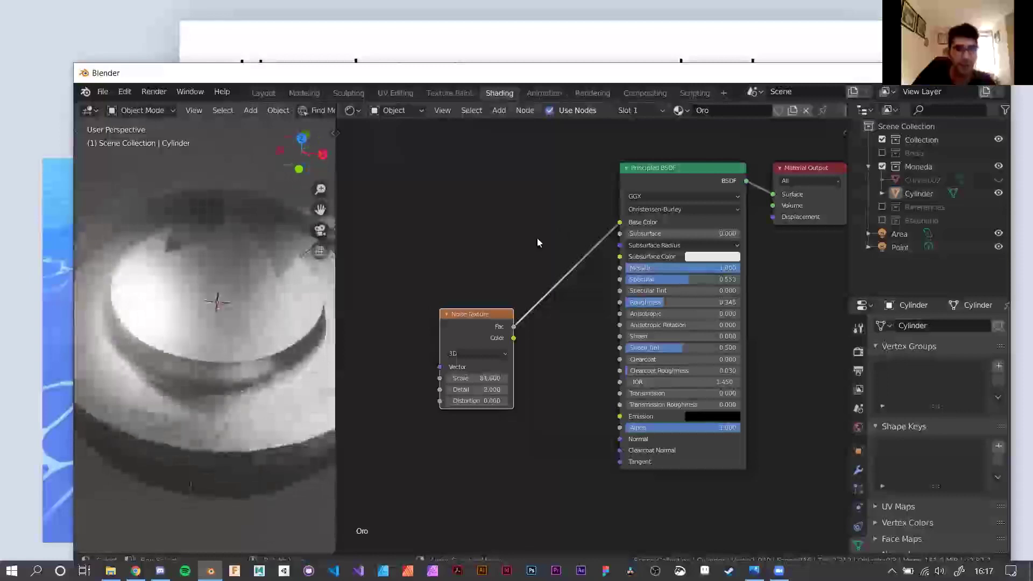
Disconnect the Noise Texture from Base Color and move its node farther away from the Principled BSDF
{"action": "left_click_drag", "start_coordinate": [620, 225], "coordinate": [563, 279]}
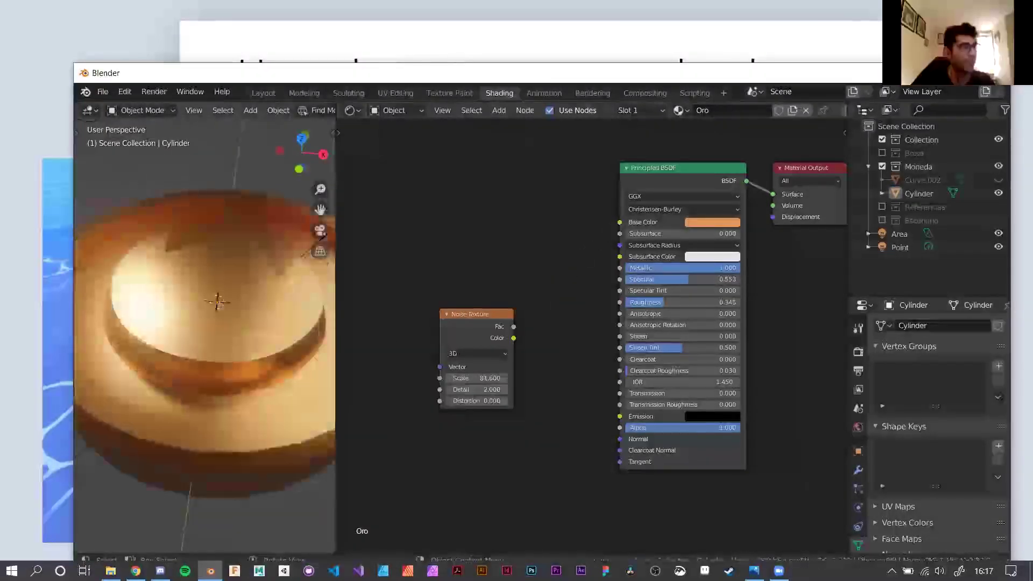
{"action": "mouse_move", "coordinate": [210, 349]}
{"action": "middle_mouse_down"}
{"action": "mouse_move", "coordinate": [207, 364]}
{"action": "mouse_move", "coordinate": [226, 361]}
{"action": "middle_mouse_up"}
{"action": "left_click_drag", "start_coordinate": [471, 316], "coordinate": [442, 317]}
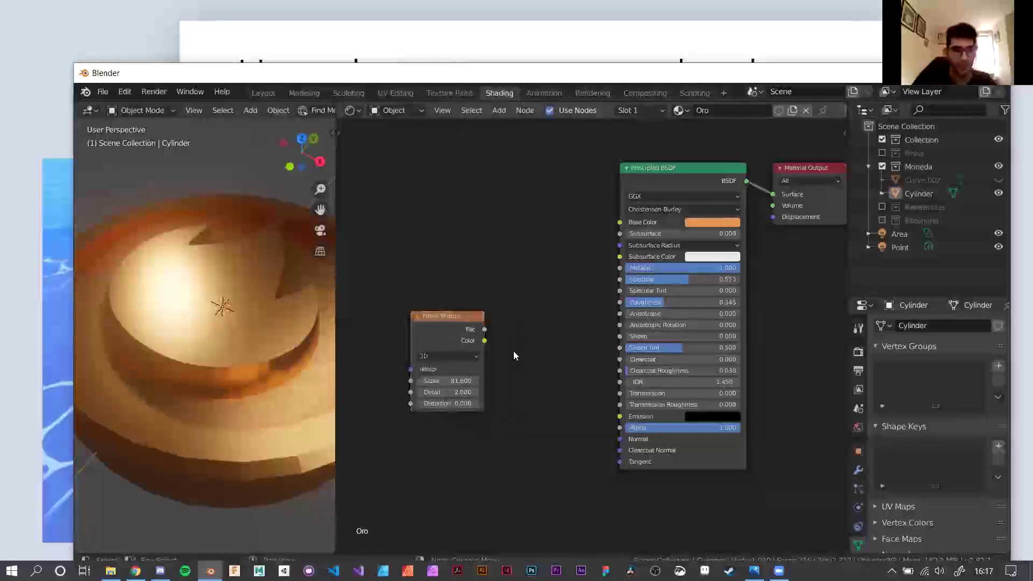
Add a Bump node between the Noise Texture and the Principled BSDF in the Oro material
{"action": "key", "text": "shift+a"}
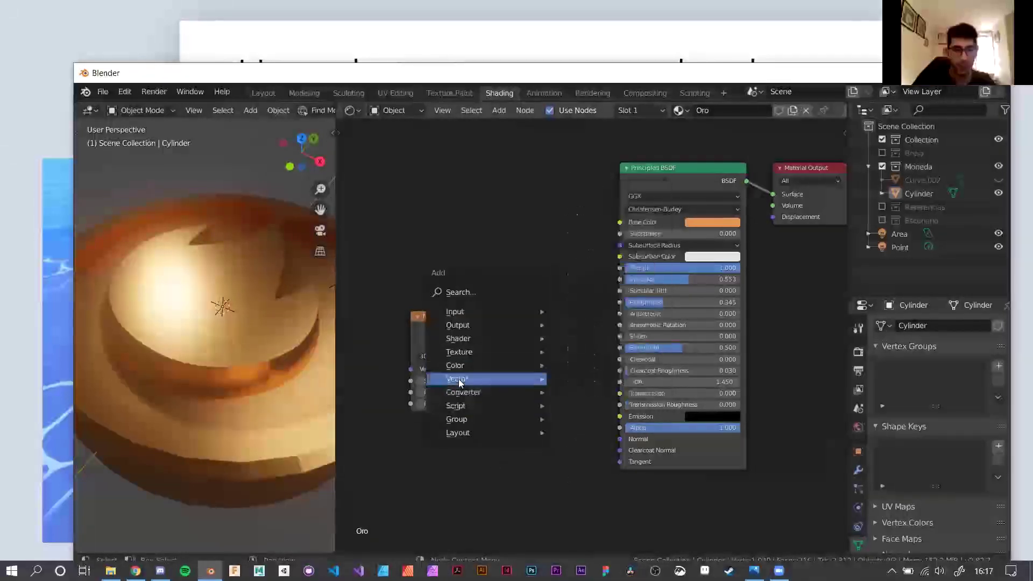
{"action": "mouse_move", "coordinate": [449, 382]}
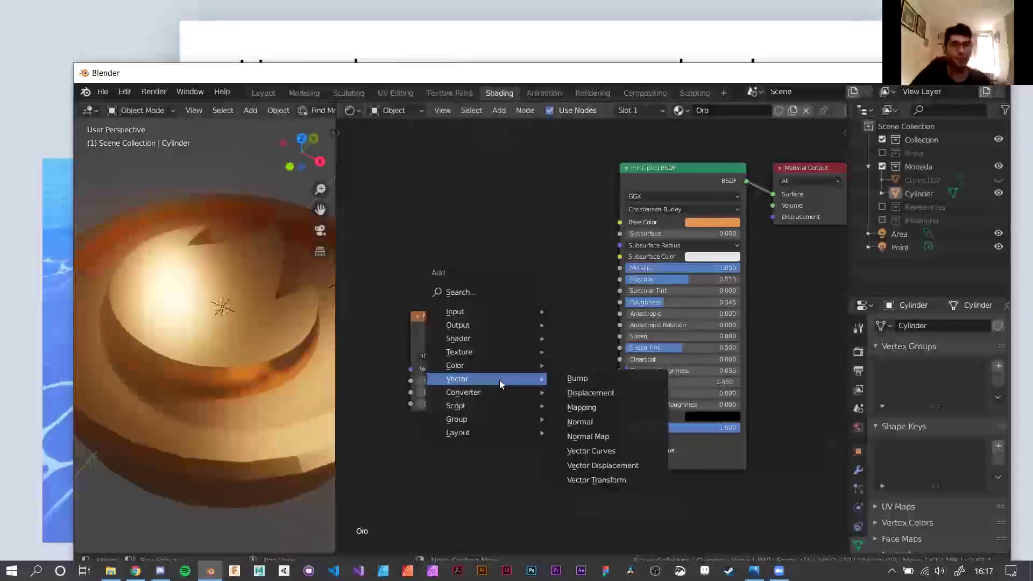
{"action": "left_click", "coordinate": [591, 381]}
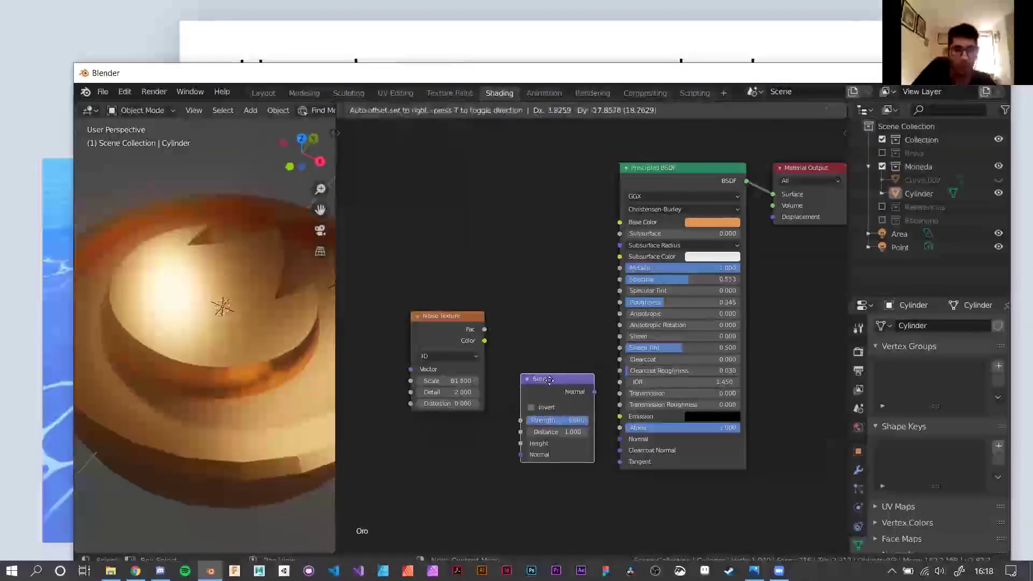
{"action": "left_click", "coordinate": [553, 378]}
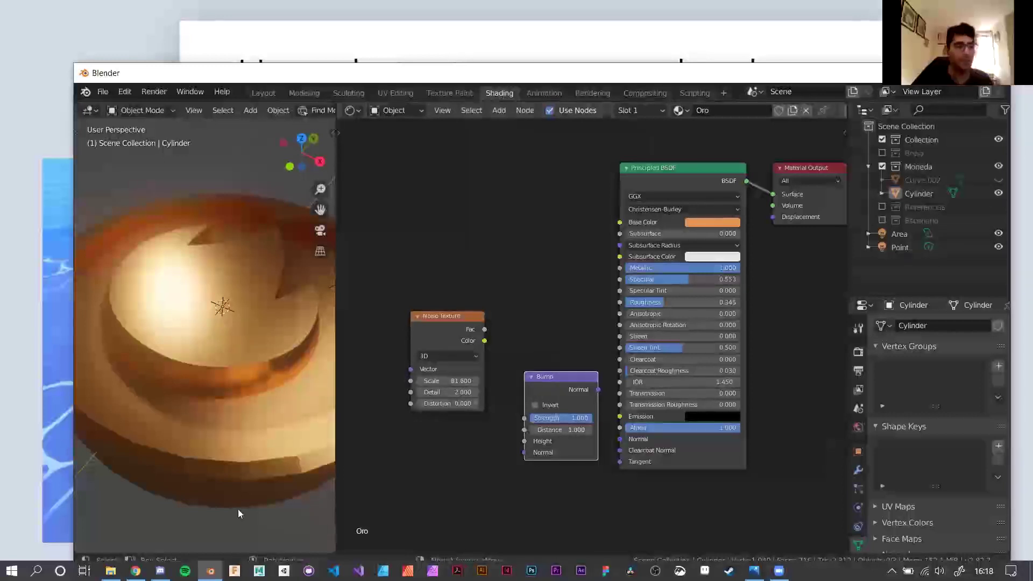
Switch to the presentation, go back to the "Modificadores - Displacement" slide to review the height diagram, and return to Blender
{"action": "left_click", "coordinate": [135, 570]}
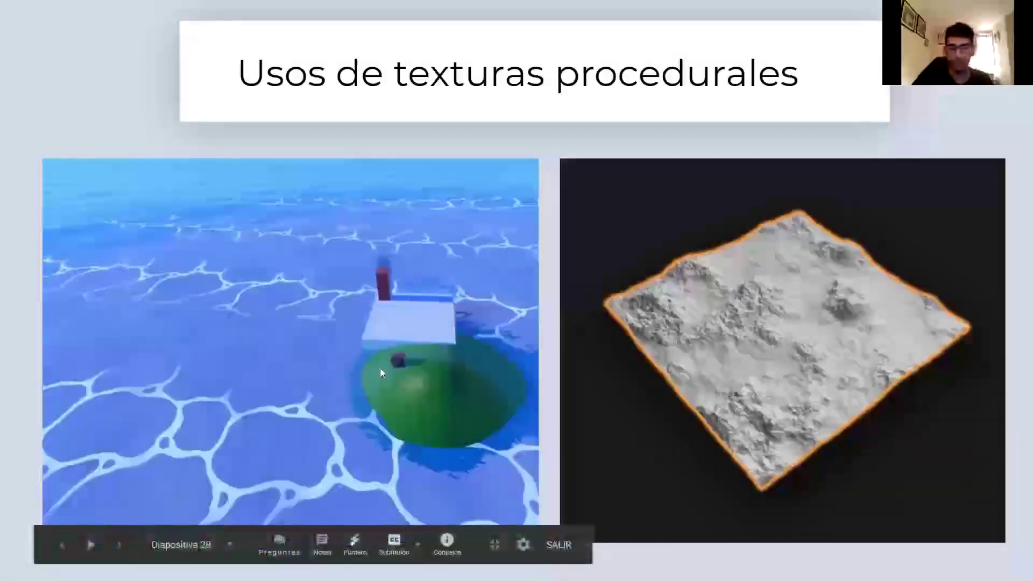
{"action": "key", "text": "Left"}
{"action": "key", "text": "Left"}
{"action": "key", "text": "Left"}
{"action": "key", "text": "Left"}
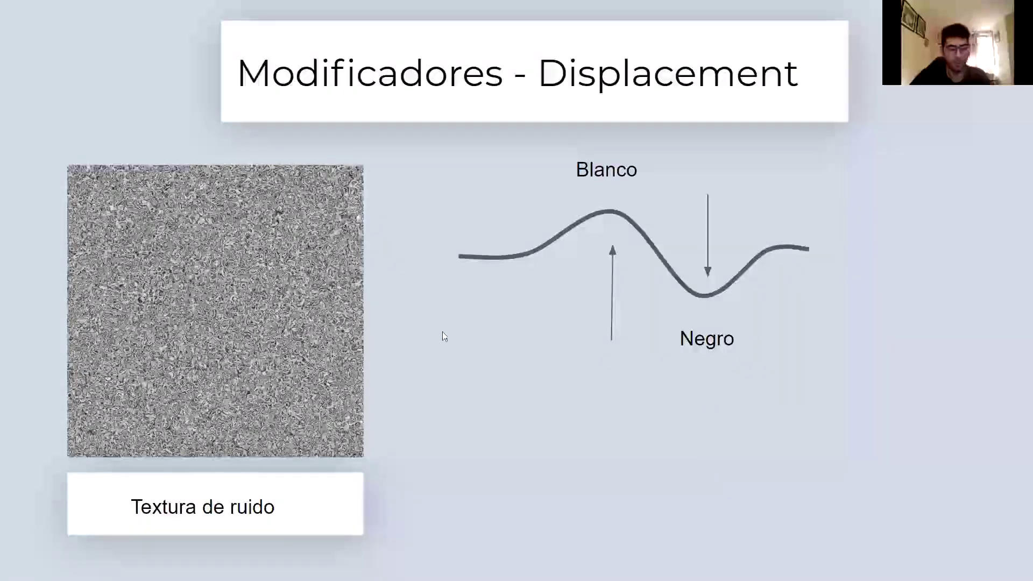
{"action": "key", "text": "alt+Tab"}
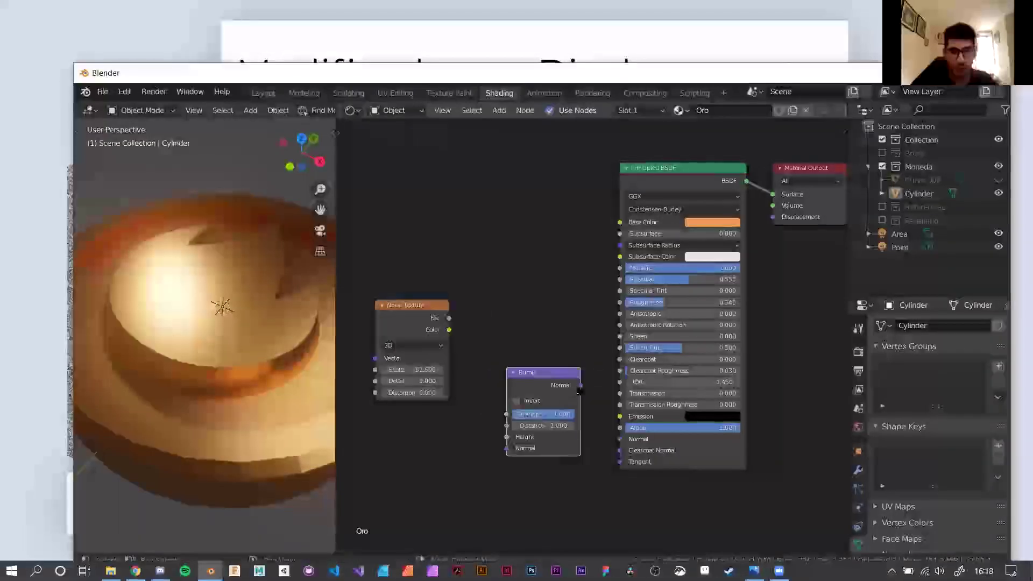
Connect the Bump's Normal to the Principled BSDF's Normal and the Noise Texture's Fac to the Bump's Height, and inspect the coin
{"action": "mouse_move", "coordinate": [580, 386]}
{"action": "left_mouse_down"}
{"action": "mouse_move", "coordinate": [598, 430]}
{"action": "mouse_move", "coordinate": [614, 437]}
{"action": "left_mouse_up"}
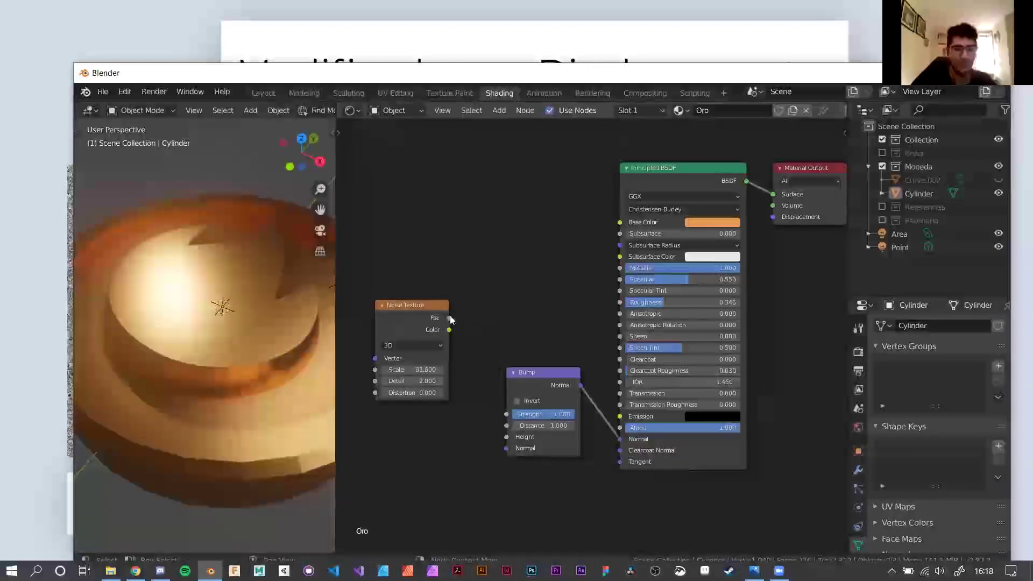
{"action": "left_click_drag", "start_coordinate": [450, 318], "coordinate": [453, 326]}
{"action": "left_click_drag", "start_coordinate": [484, 428], "coordinate": [507, 436]}
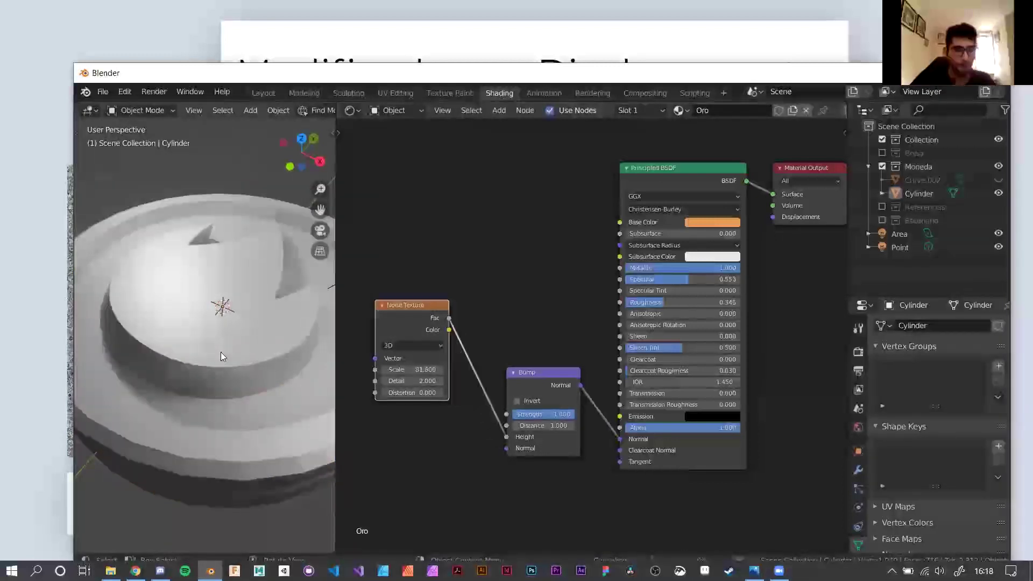
{"action": "mouse_move", "coordinate": [205, 351]}
{"action": "middle_mouse_down"}
{"action": "mouse_move", "coordinate": [191, 354]}
{"action": "mouse_move", "coordinate": [237, 369]}
{"action": "mouse_move", "coordinate": [216, 356]}
{"action": "middle_mouse_up"}
{"action": "scroll", "coordinate": [190, 354], "scroll_direction": "up", "scroll_amount": 2}
{"action": "scroll", "coordinate": [190, 354], "scroll_direction": "down", "scroll_amount": 3}
{"action": "scroll", "coordinate": [215, 369], "scroll_direction": "up", "scroll_amount": 4}
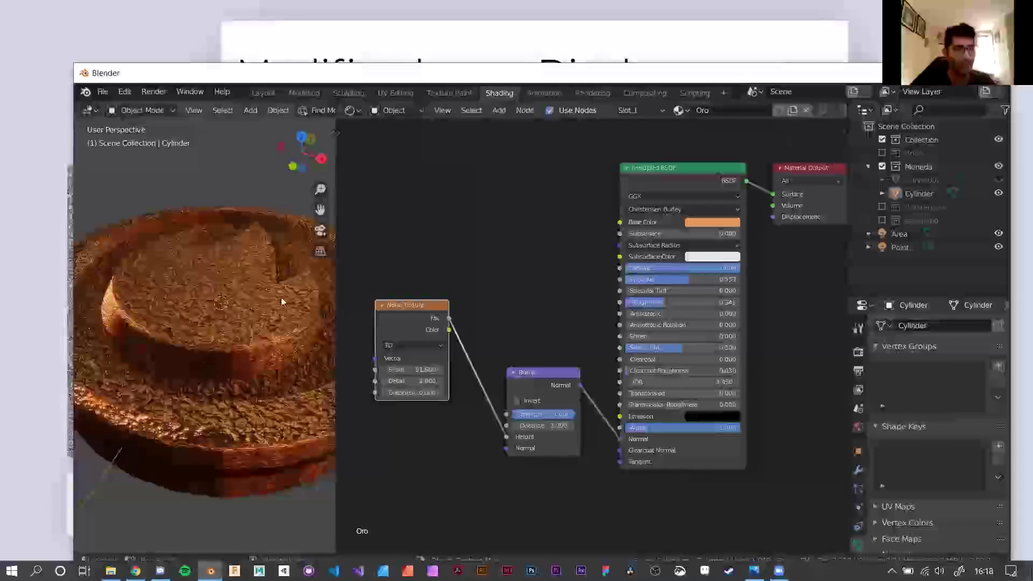
{"action": "scroll", "coordinate": [282, 302], "scroll_direction": "down", "scroll_amount": 2}
{"action": "middle_click_drag", "start_coordinate": [282, 302], "coordinate": [278, 291]}
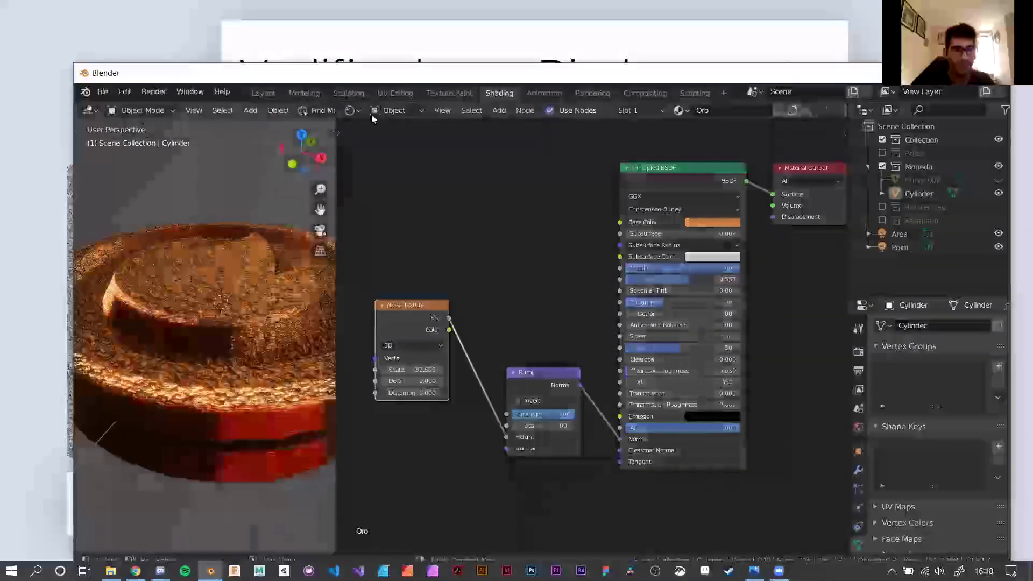
Expand the 3D viewport over the node editor and examine the whole coin's rough surface
{"action": "key", "text": "ctrl+space"}
{"action": "middle_click_drag", "start_coordinate": [406, 279], "coordinate": [796, 202]}
{"action": "scroll", "coordinate": [440, 279], "scroll_direction": "down", "scroll_amount": 5}
{"action": "scroll", "coordinate": [668, 271], "scroll_direction": "up", "scroll_amount": 3}
{"action": "scroll", "coordinate": [666, 270], "scroll_direction": "down", "scroll_amount": 2}
{"action": "middle_click_drag", "start_coordinate": [604, 272], "coordinate": [845, 107]}
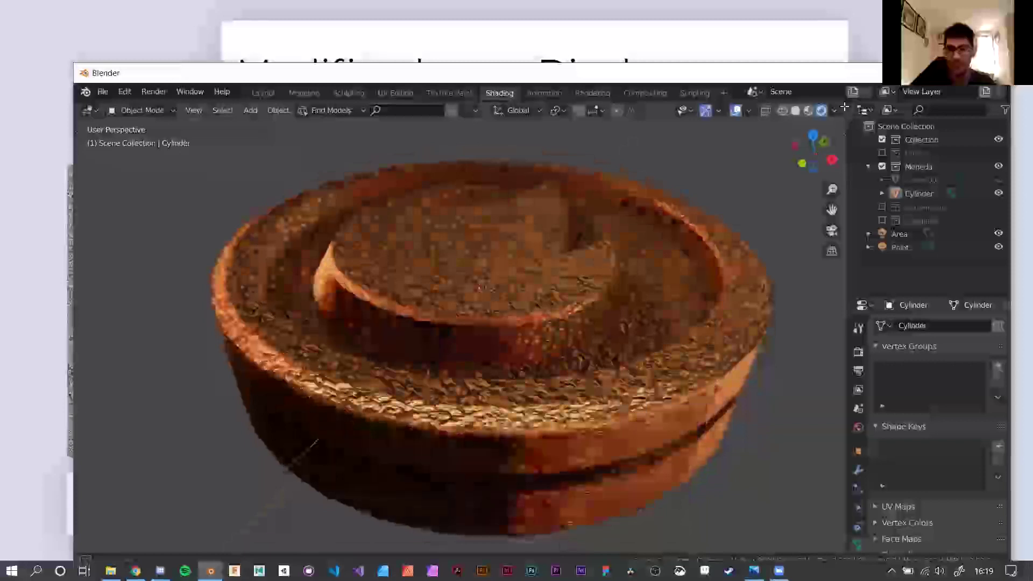
Split the enlarged 3D viewport into two side-by-side areas and turn the new one into a Shader Editor
{"action": "left_click", "coordinate": [426, 162]}
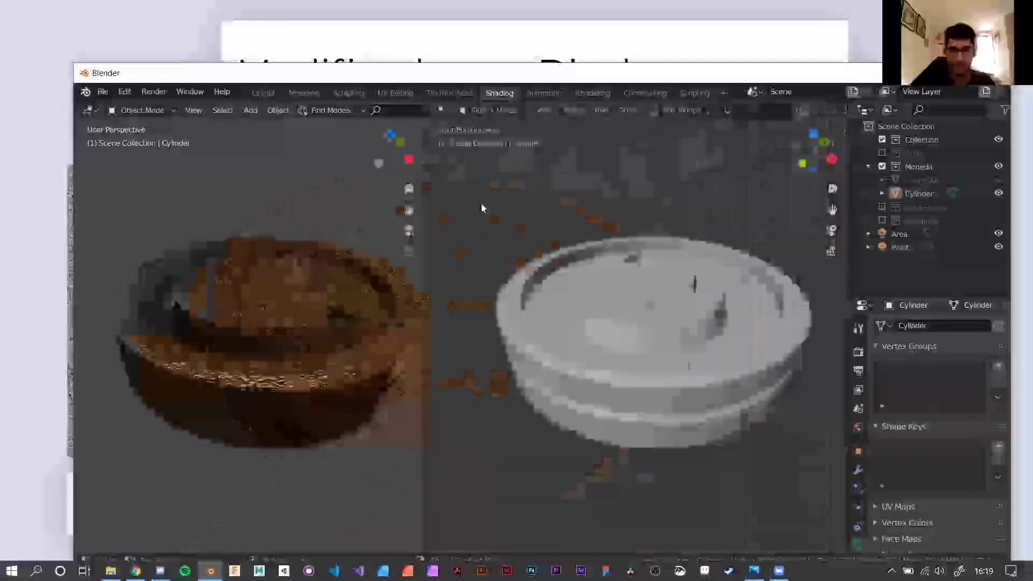
{"action": "left_click", "coordinate": [433, 111]}
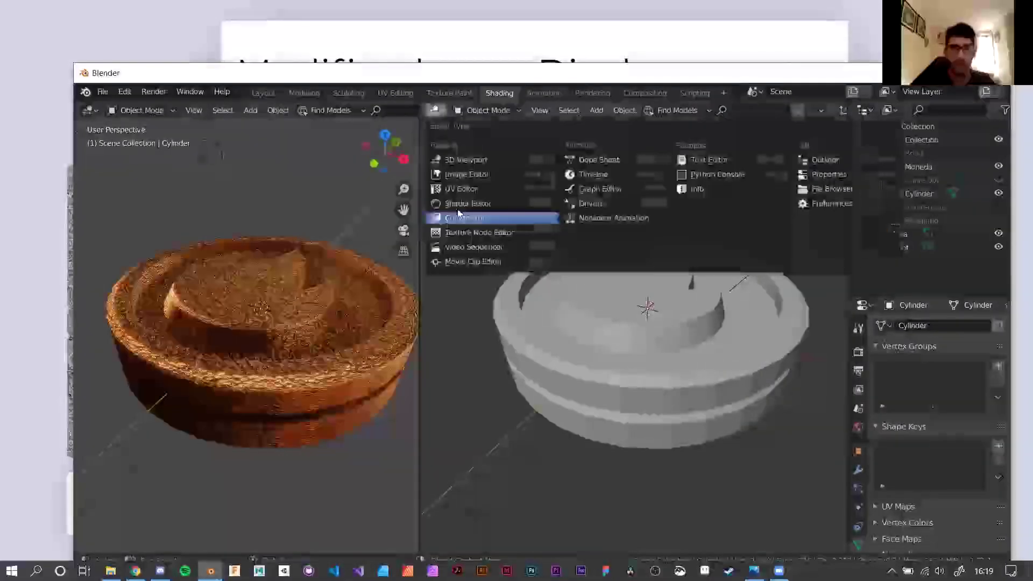
{"action": "left_click", "coordinate": [463, 203]}
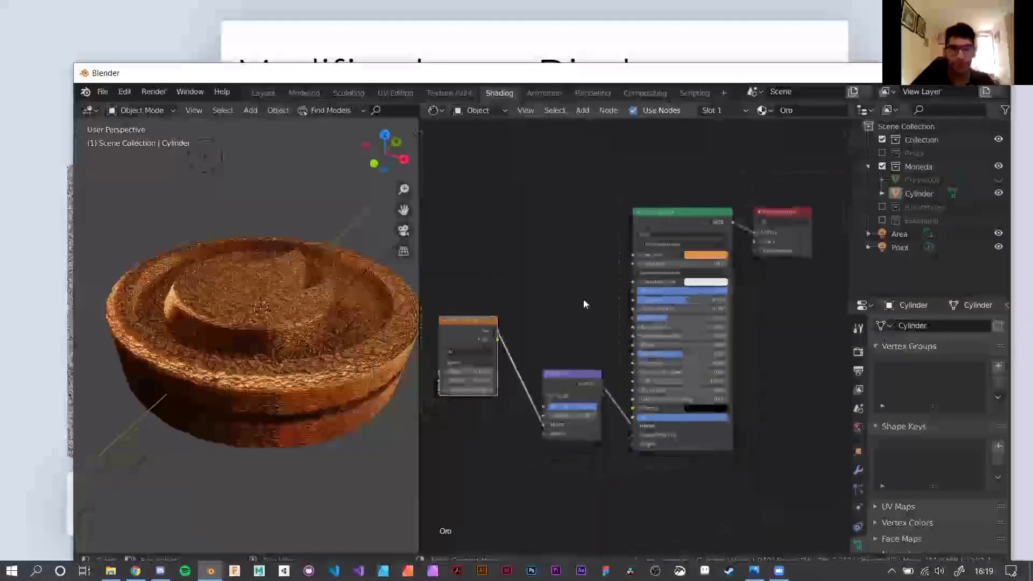
Examine the coin's bump relief from several angles and compare it in Solid and Rendered shading
{"action": "mouse_move", "coordinate": [295, 324]}
{"action": "middle_mouse_down"}
{"action": "mouse_move", "coordinate": [295, 372]}
{"action": "mouse_move", "coordinate": [295, 329]}
{"action": "middle_mouse_up"}
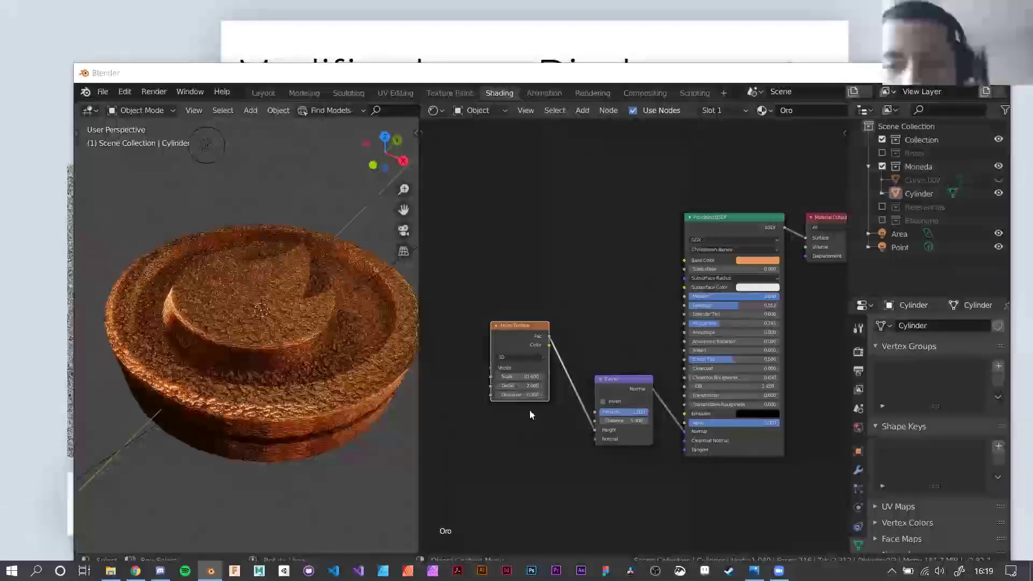
{"action": "scroll", "coordinate": [558, 346], "scroll_direction": "up", "scroll_amount": 2}
{"action": "middle_click_drag", "start_coordinate": [313, 367], "coordinate": [203, 347]}
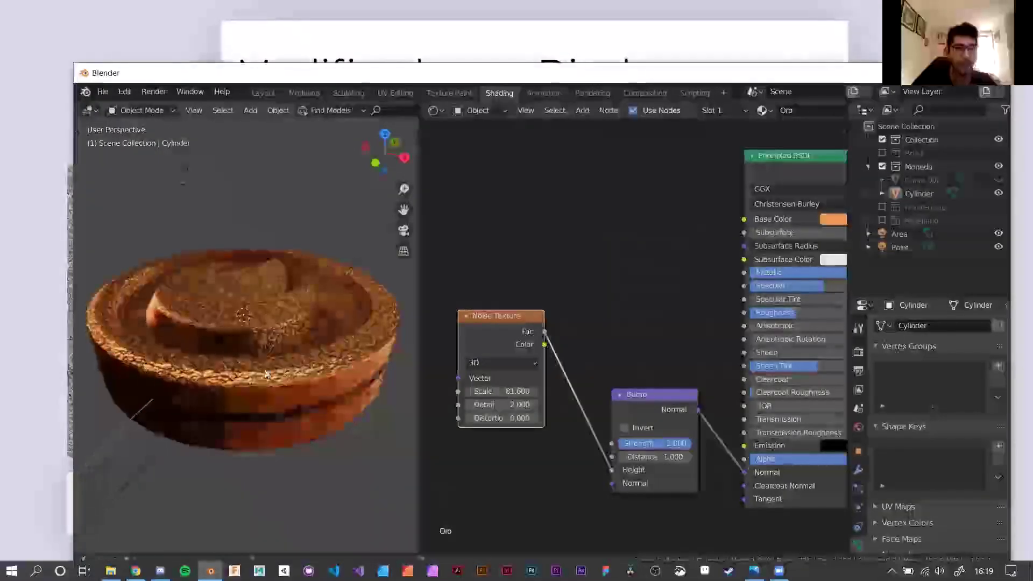
{"action": "scroll", "coordinate": [275, 373], "scroll_direction": "up", "scroll_amount": 4}
{"action": "scroll", "coordinate": [275, 373], "scroll_direction": "down", "scroll_amount": 5}
{"action": "scroll", "coordinate": [285, 373], "scroll_direction": "up", "scroll_amount": 2}
{"action": "key", "text": "z"}
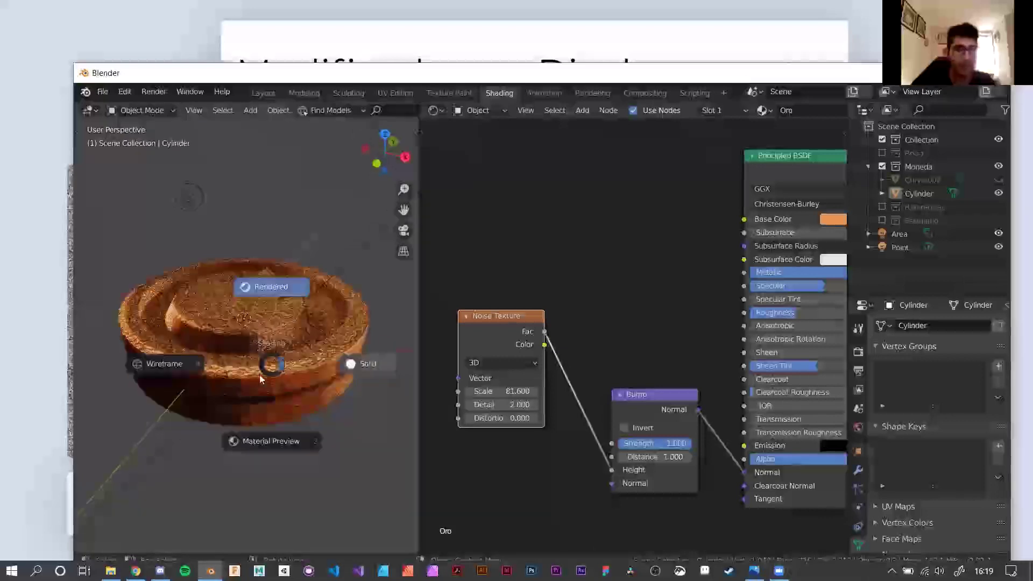
{"action": "left_click", "coordinate": [360, 365]}
{"action": "key", "text": "z"}
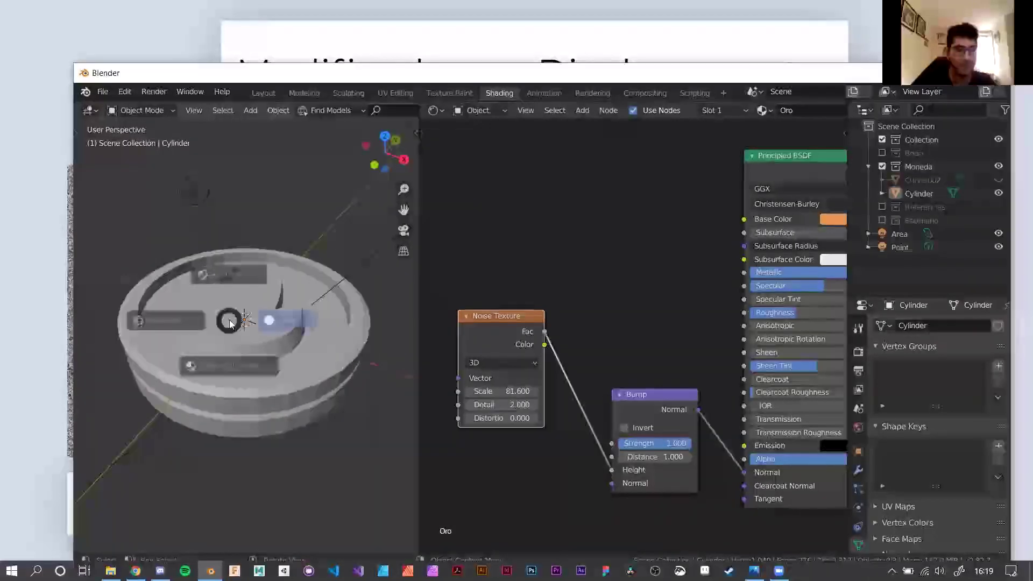
{"action": "left_click", "coordinate": [229, 251]}
{"action": "key", "text": "Home"}
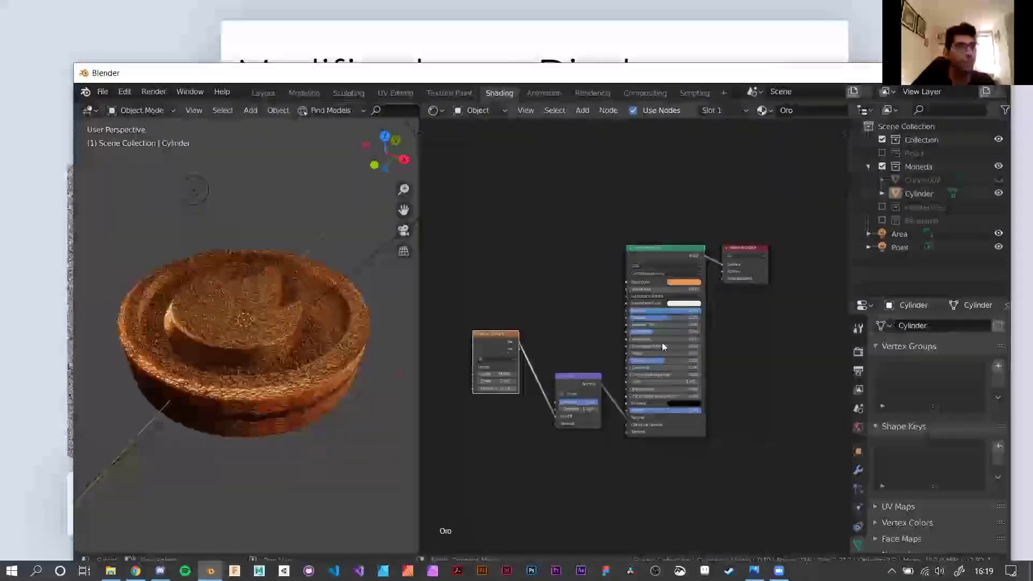
{"action": "middle_click_drag", "start_coordinate": [234, 340], "coordinate": [500, 342]}
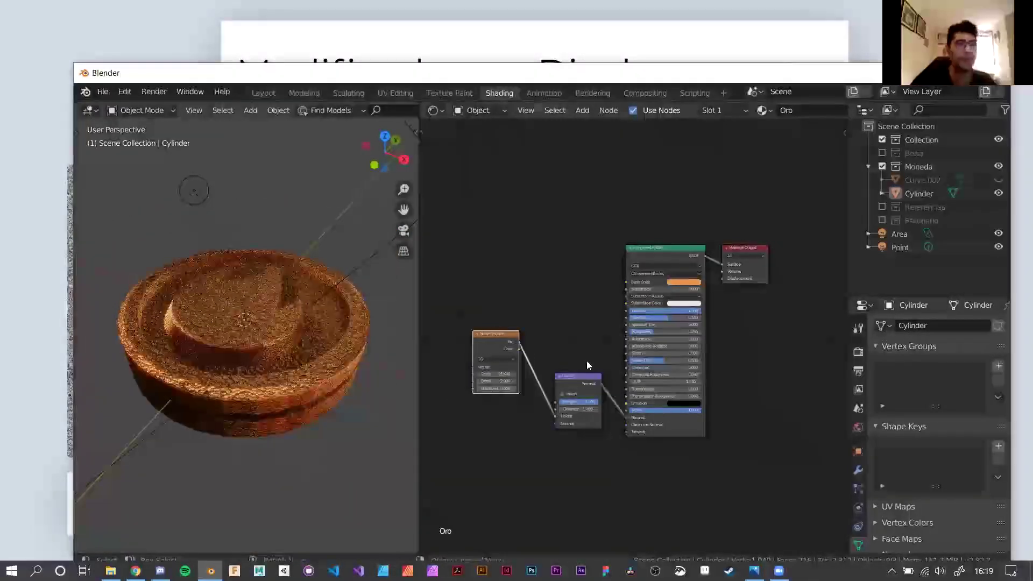
Replace the Noise Texture with a Musgrave Texture node and connect its Fac output to the Bump's Height
{"action": "scroll", "coordinate": [587, 365], "scroll_direction": "up", "scroll_amount": 5}
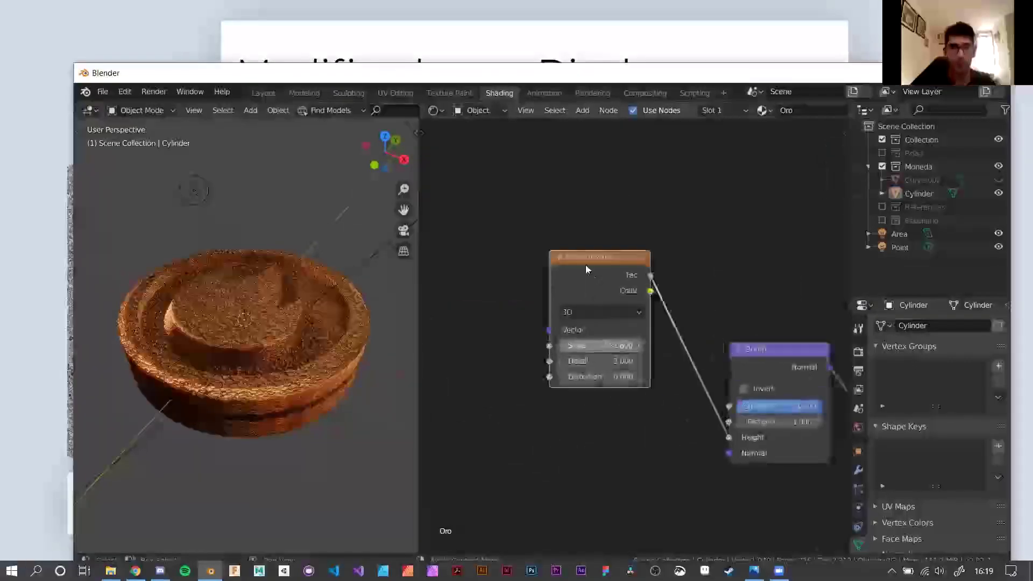
{"action": "left_click_drag", "start_coordinate": [575, 263], "coordinate": [565, 316]}
{"action": "key", "text": "x"}
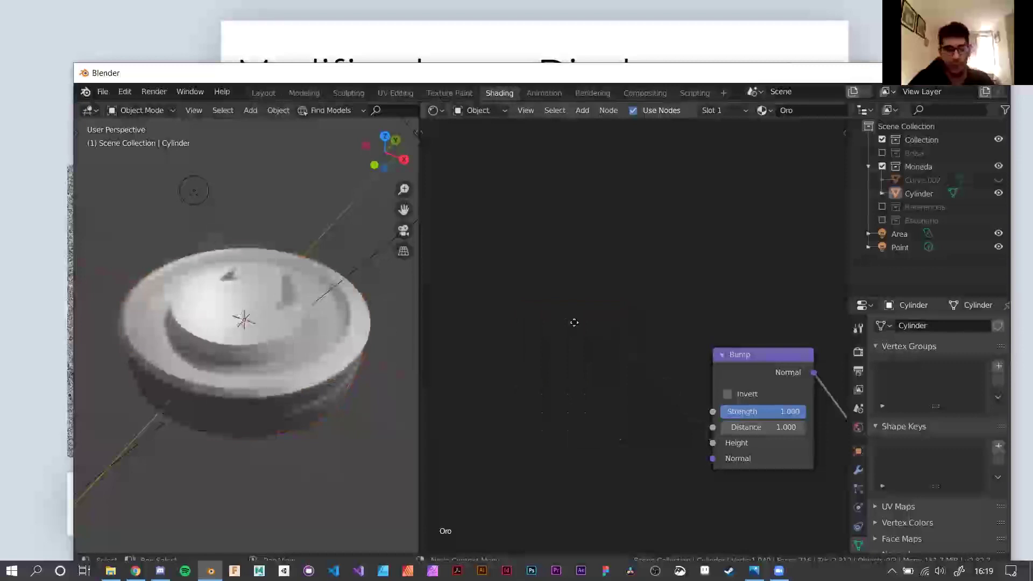
{"action": "key", "text": "shift+a"}
{"action": "mouse_move", "coordinate": [569, 324]}
{"action": "mouse_move", "coordinate": [557, 298]}
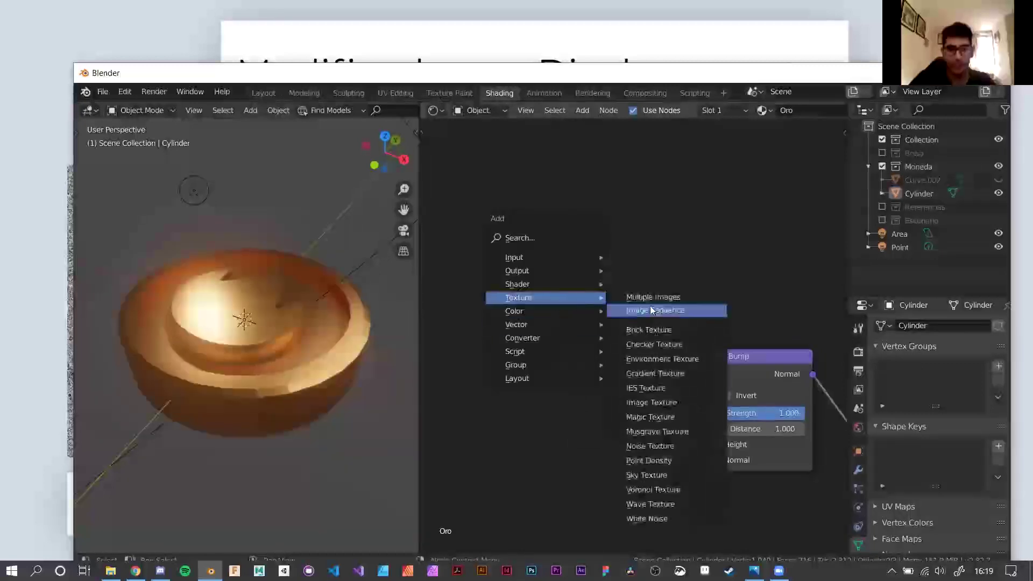
{"action": "left_click", "coordinate": [654, 431]}
{"action": "left_click", "coordinate": [517, 303]}
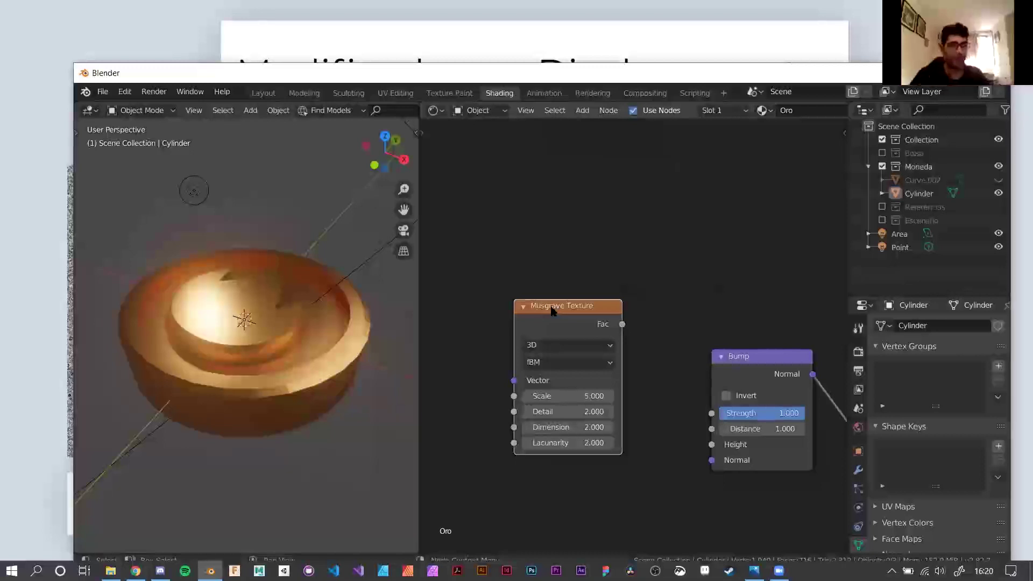
{"action": "left_click_drag", "start_coordinate": [623, 325], "coordinate": [711, 444]}
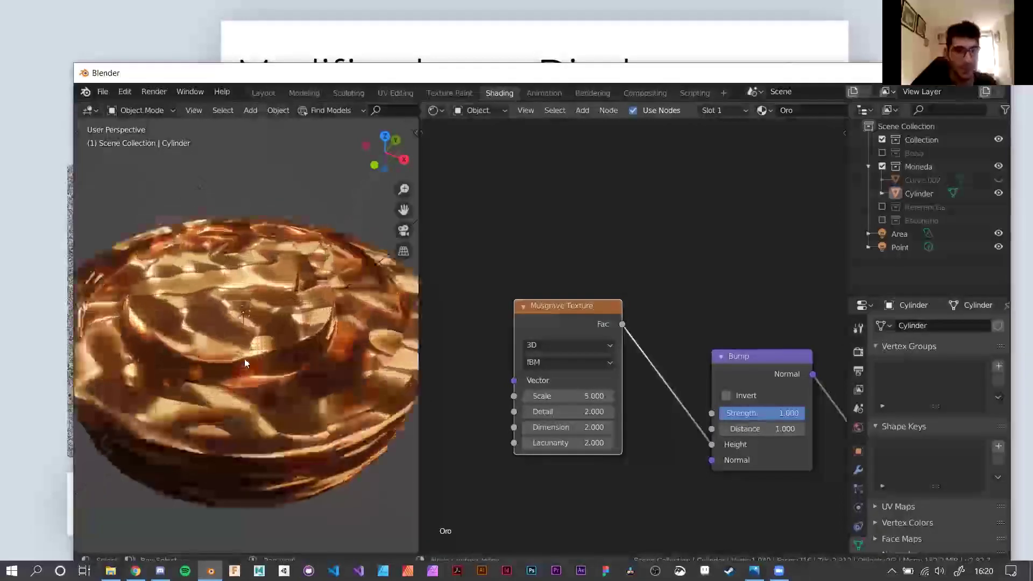
Tune the coin's relief with a Musgrave Scale of 40.900 and a Bump Strength of 0.053 with Invert enabled
{"action": "left_click_drag", "start_coordinate": [571, 396], "coordinate": [604, 397]}
{"action": "left_click_drag", "start_coordinate": [779, 412], "coordinate": [709, 413]}
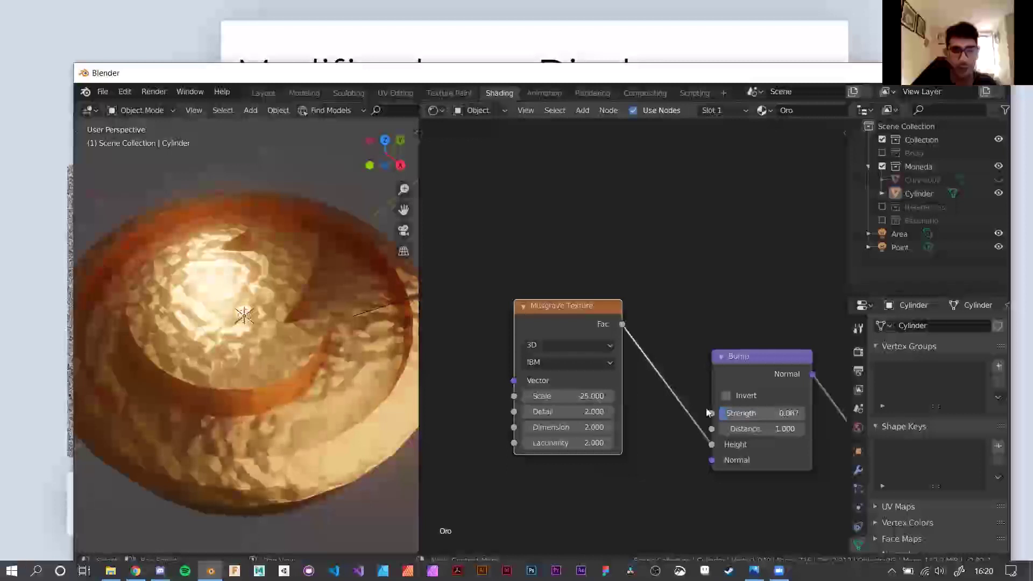
{"action": "left_click", "coordinate": [727, 396]}
{"action": "middle_click_drag", "start_coordinate": [377, 301], "coordinate": [333, 344]}
{"action": "mouse_move", "coordinate": [591, 396]}
{"action": "left_mouse_down"}
{"action": "mouse_move", "coordinate": [624, 396]}
{"action": "mouse_move", "coordinate": [584, 396]}
{"action": "left_mouse_up"}
{"action": "middle_click_drag", "start_coordinate": [258, 355], "coordinate": [757, 415]}
{"action": "left_click_drag", "start_coordinate": [759, 414], "coordinate": [751, 414]}
{"action": "middle_click_drag", "start_coordinate": [288, 365], "coordinate": [253, 379]}
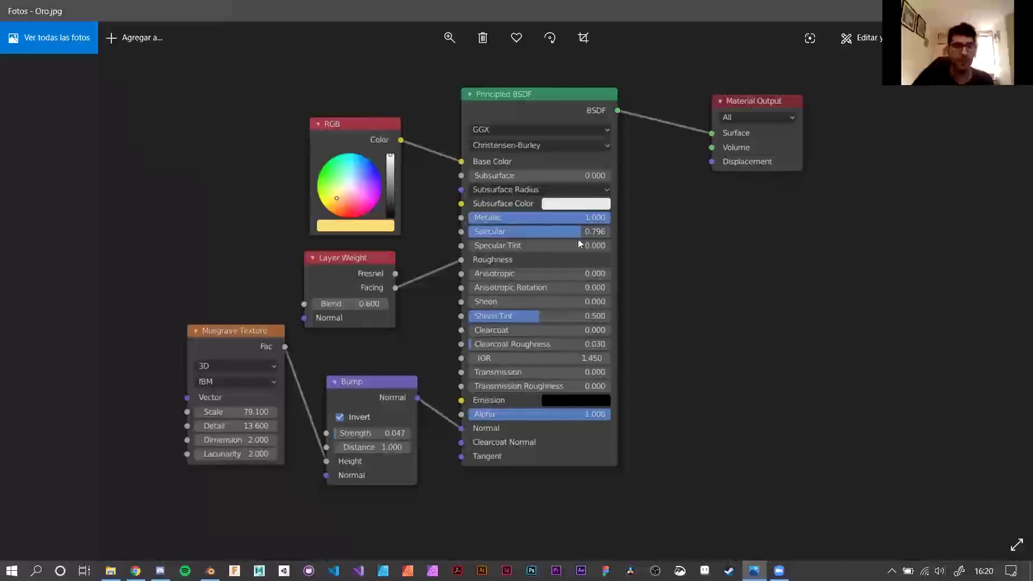
Return from the Oro.jpg reference image to Blender and add a Layer Weight node above the Musgrave Texture and Bump nodes
{"action": "key", "text": "alt+Tab"}
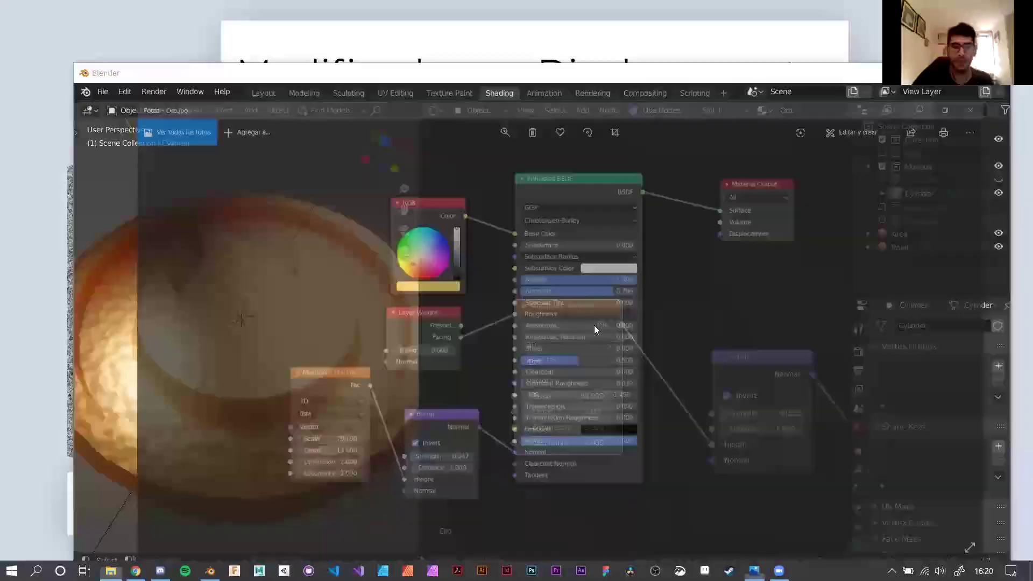
{"action": "scroll", "coordinate": [576, 349], "scroll_direction": "down", "scroll_amount": 3}
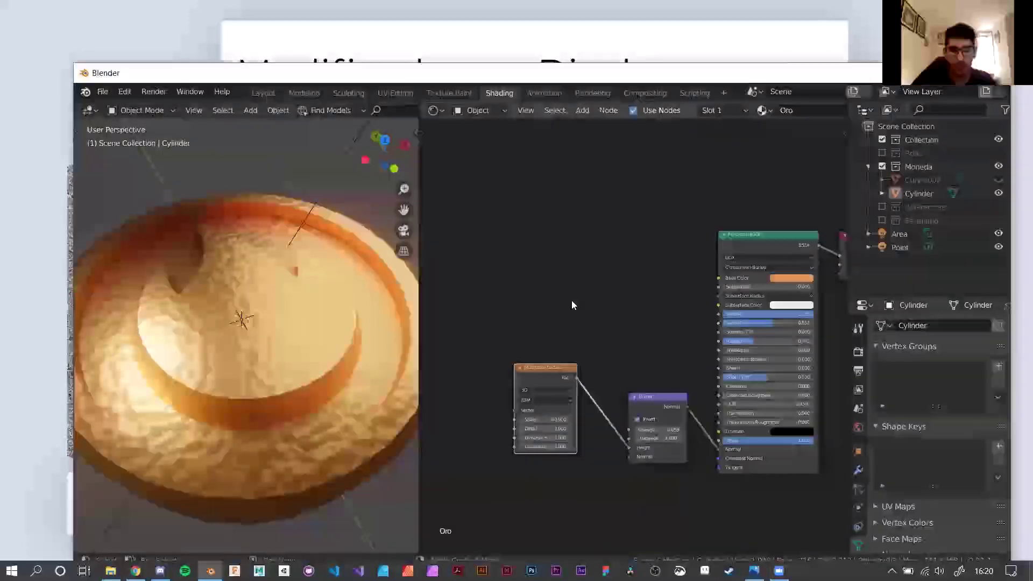
{"action": "key", "text": "shift+a"}
{"action": "mouse_move", "coordinate": [565, 284]}
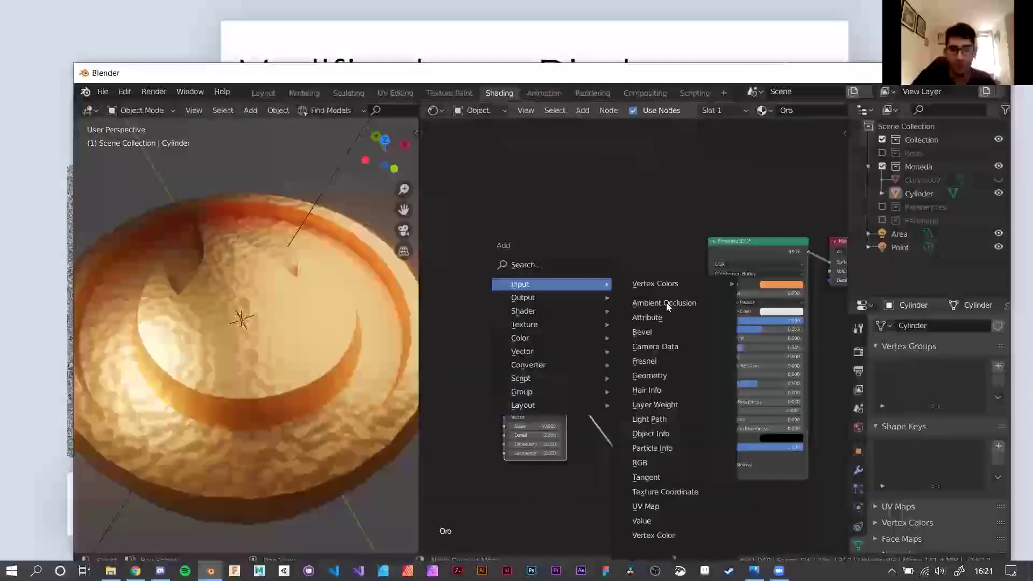
{"action": "left_click", "coordinate": [651, 405]}
{"action": "left_click", "coordinate": [609, 277]}
{"action": "scroll", "coordinate": [610, 276], "scroll_direction": "up", "scroll_amount": 2}
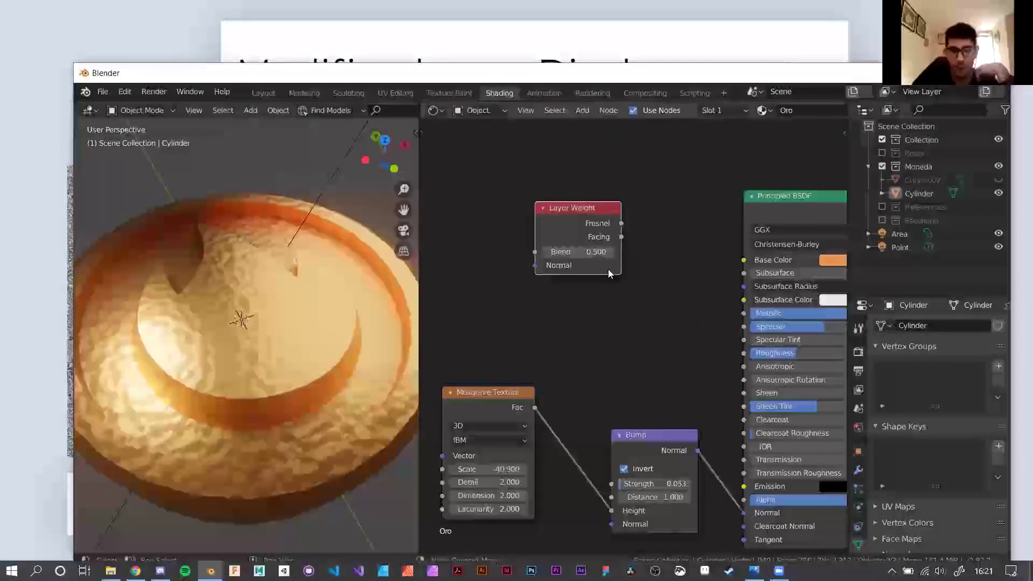
Move the Layer Weight node closer to the Principled BSDF and connect its Fresnel output to Base Color
{"action": "middle_click_drag", "start_coordinate": [574, 202], "coordinate": [579, 217]}
{"action": "left_click_drag", "start_coordinate": [596, 231], "coordinate": [616, 242]}
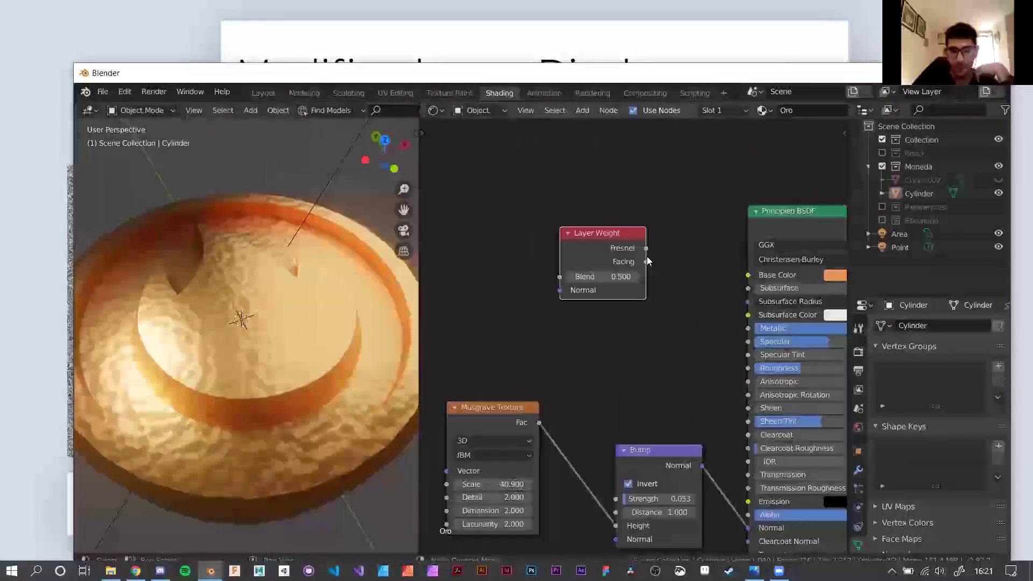
{"action": "scroll", "coordinate": [640, 272], "scroll_direction": "down", "scroll_amount": 2}
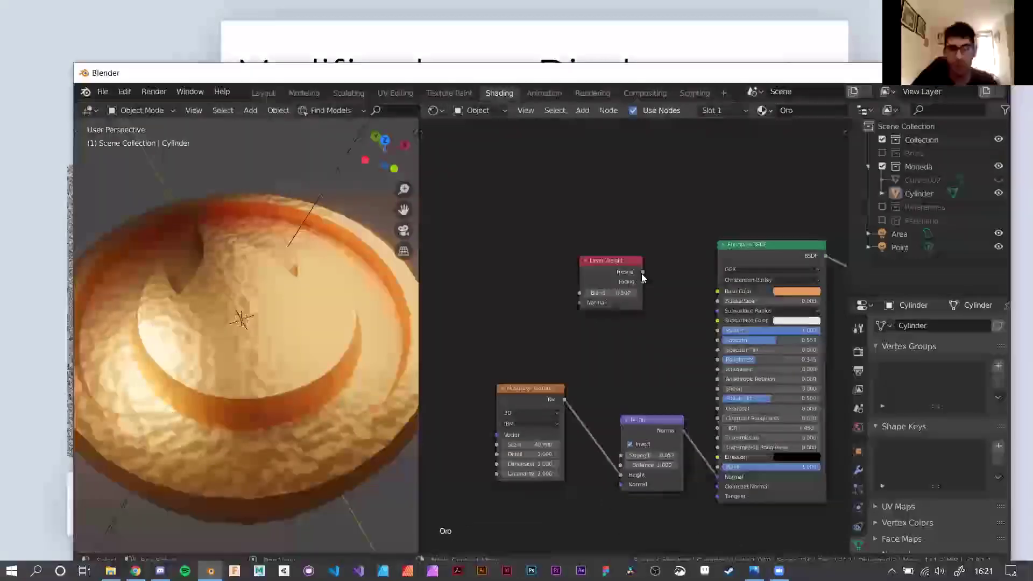
{"action": "left_click_drag", "start_coordinate": [643, 272], "coordinate": [719, 291]}
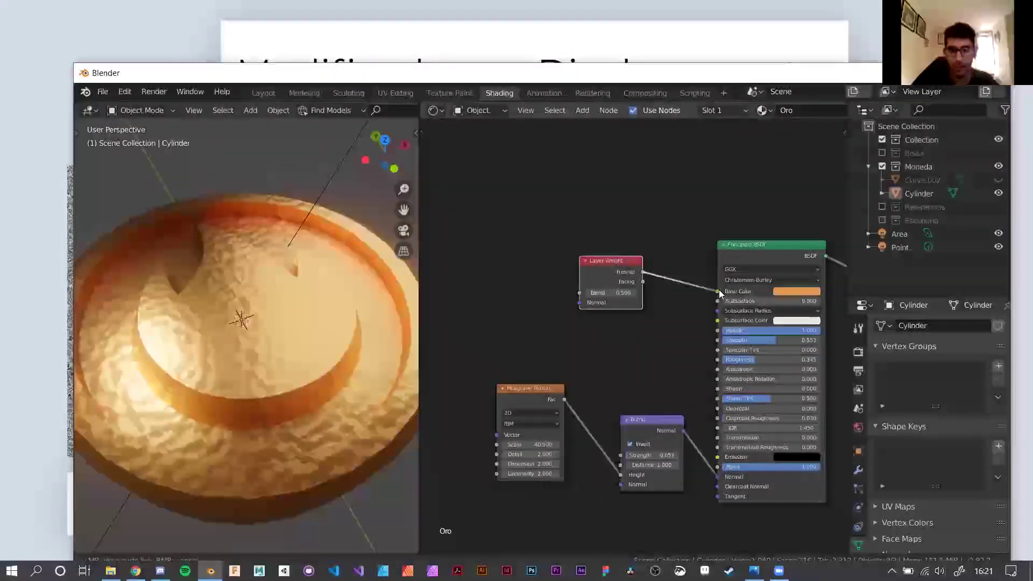
Try a lower Blend on the Layer Weight node while its Fresnel output drives Base Color
{"action": "middle_click_drag", "start_coordinate": [253, 403], "coordinate": [133, 328]}
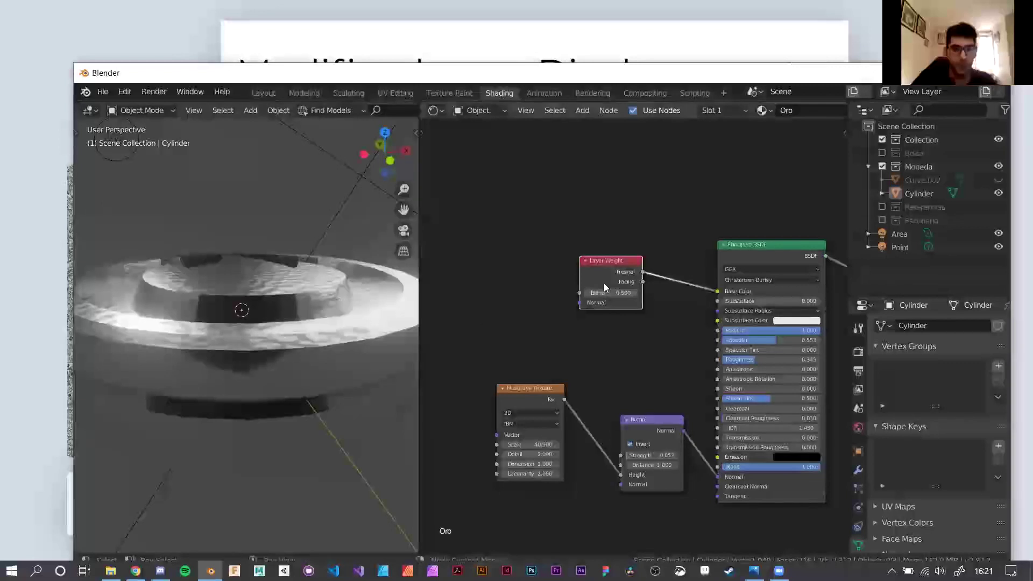
{"action": "mouse_move", "coordinate": [611, 292]}
{"action": "left_mouse_down"}
{"action": "mouse_move", "coordinate": [588, 293]}
{"action": "mouse_move", "coordinate": [597, 293]}
{"action": "left_mouse_up"}
{"action": "middle_click_drag", "start_coordinate": [256, 313], "coordinate": [292, 299]}
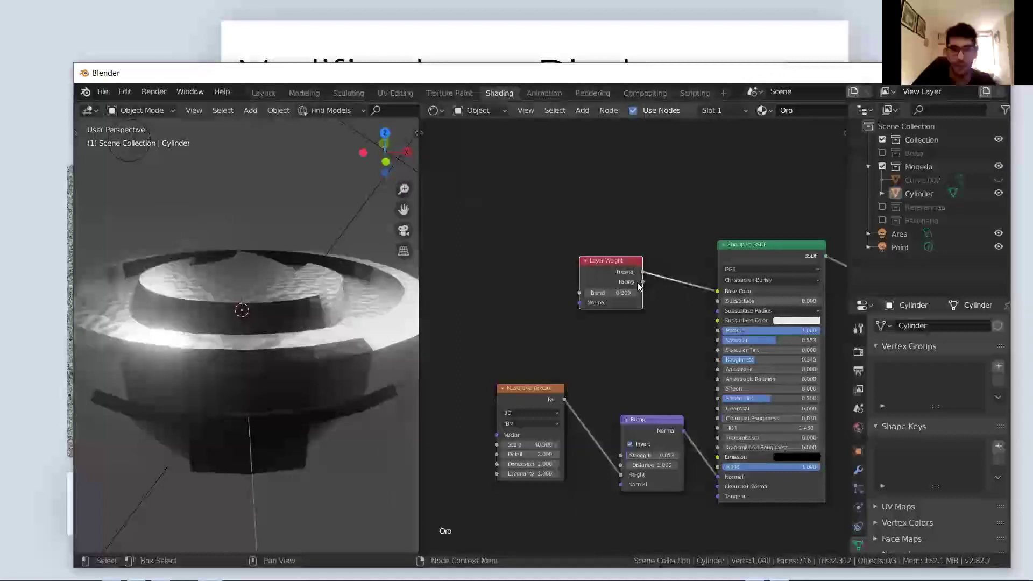
Try driving Base Color with the Layer Weight's Facing output instead of Fresnel, with Blend at 0.500
{"action": "left_click_drag", "start_coordinate": [724, 295], "coordinate": [719, 292]}
{"action": "middle_click_drag", "start_coordinate": [253, 322], "coordinate": [297, 377]}
{"action": "scroll", "coordinate": [234, 291], "scroll_direction": "up", "scroll_amount": 2}
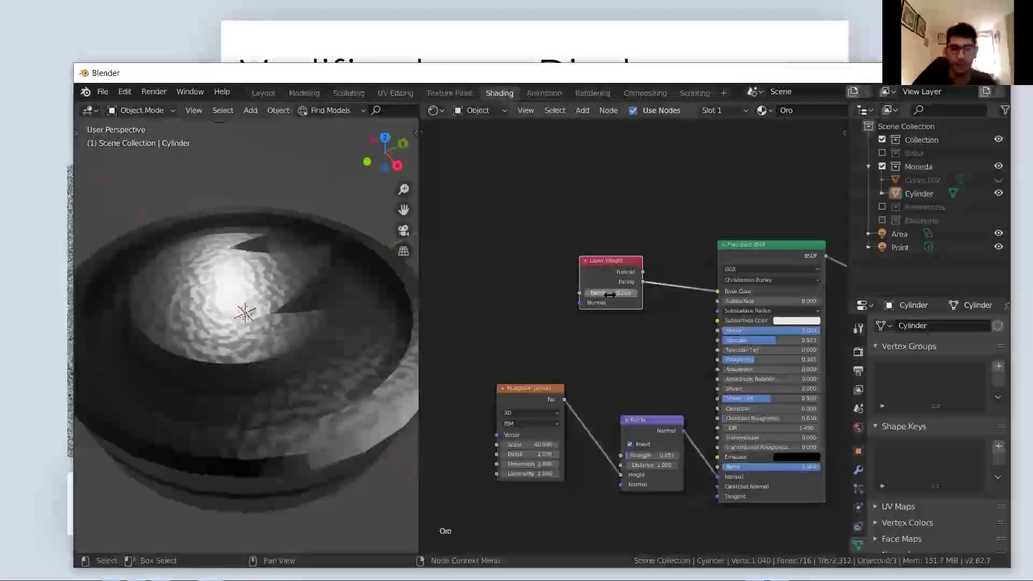
{"action": "left_click_drag", "start_coordinate": [610, 293], "coordinate": [640, 292]}
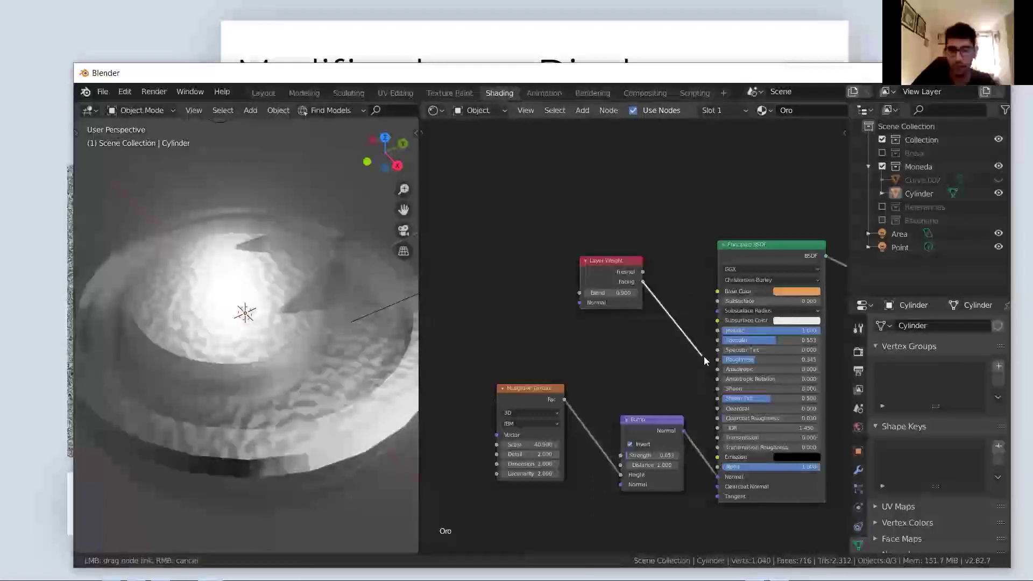
Reconnect the Layer Weight's Facing output from Base Color to Roughness and move the node closer to that input
{"action": "left_click_drag", "start_coordinate": [717, 360], "coordinate": [717, 359]}
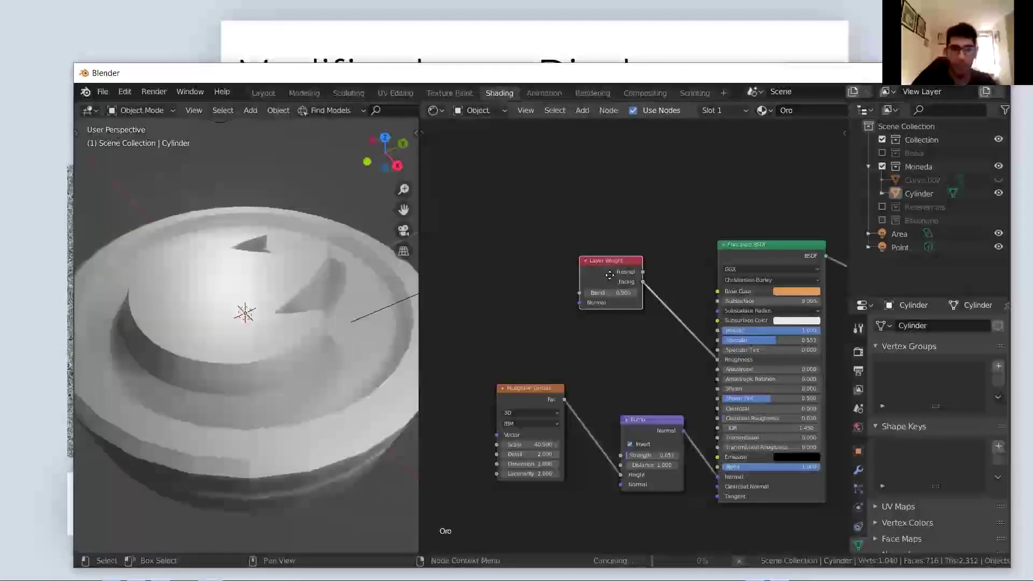
{"action": "left_click_drag", "start_coordinate": [604, 262], "coordinate": [622, 317]}
{"action": "mouse_move", "coordinate": [283, 357]}
{"action": "middle_mouse_down"}
{"action": "mouse_move", "coordinate": [281, 334]}
{"action": "mouse_move", "coordinate": [289, 389]}
{"action": "mouse_move", "coordinate": [228, 383]}
{"action": "mouse_move", "coordinate": [246, 410]}
{"action": "mouse_move", "coordinate": [268, 368]}
{"action": "middle_mouse_up"}
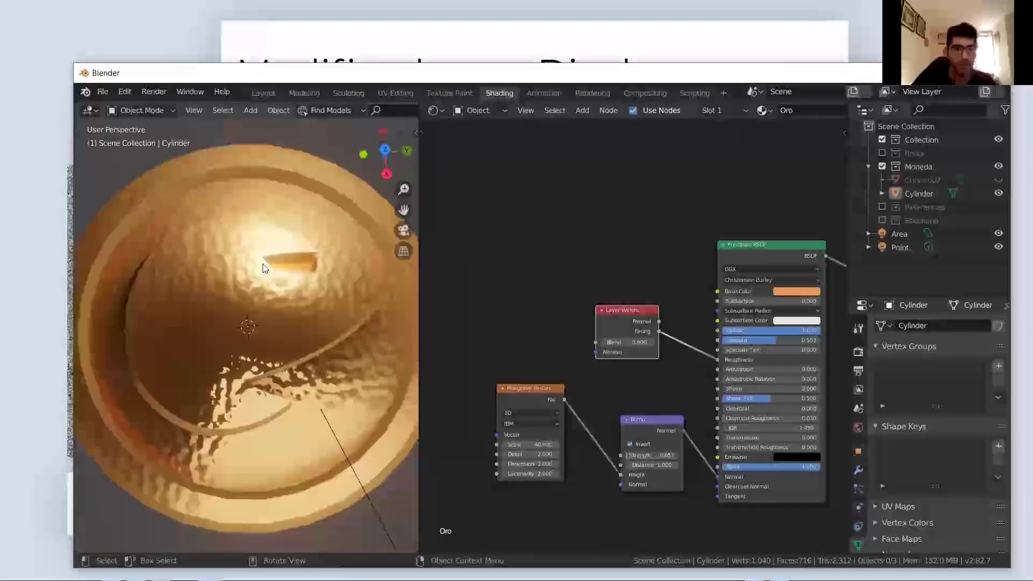
{"action": "middle_click_drag", "start_coordinate": [281, 290], "coordinate": [277, 352]}
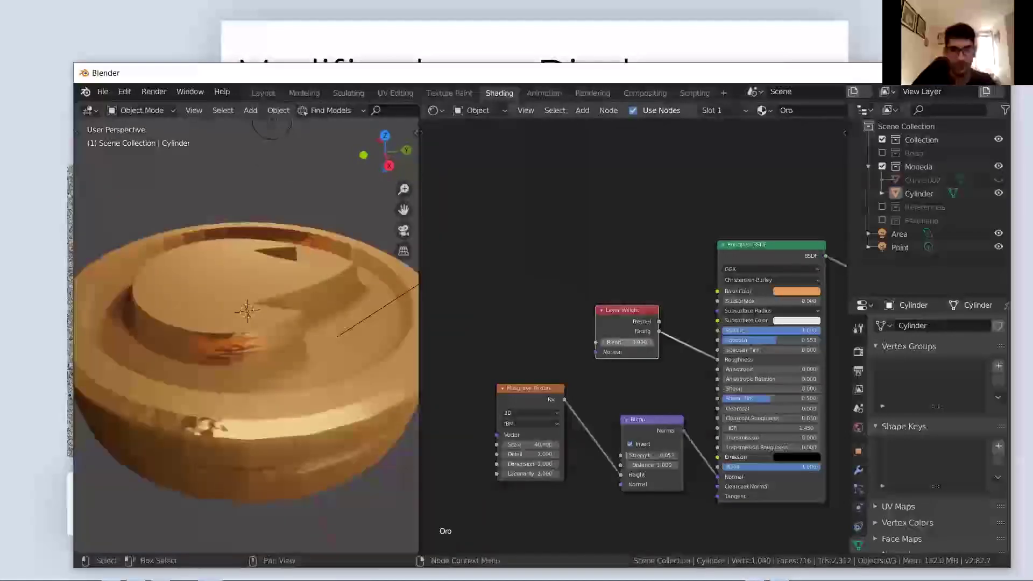
Set the Layer Weight's Blend to 0.700
{"action": "mouse_move", "coordinate": [631, 342]}
{"action": "left_mouse_down"}
{"action": "mouse_move", "coordinate": [661, 321]}
{"action": "mouse_move", "coordinate": [595, 343]}
{"action": "left_mouse_up"}
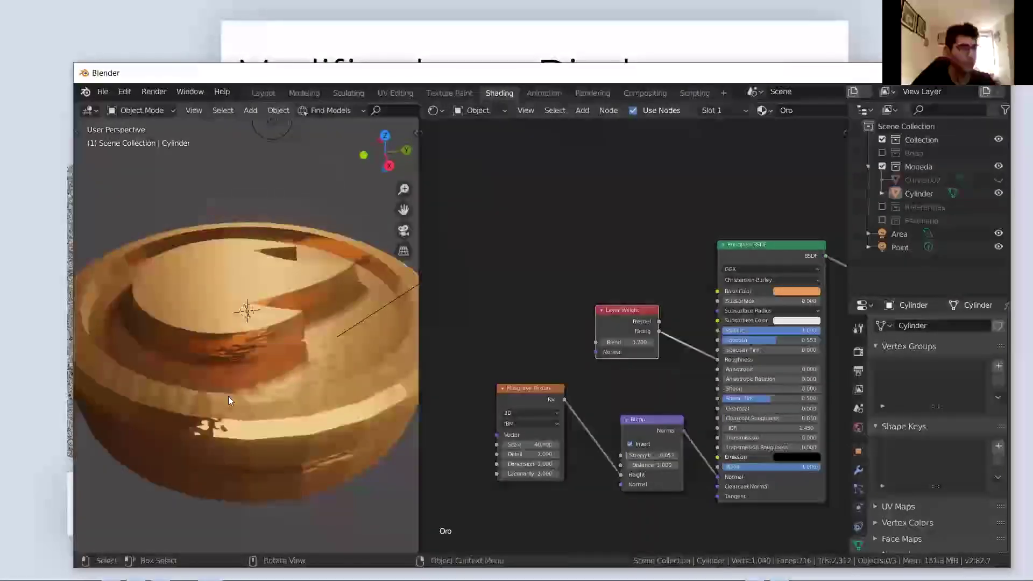
{"action": "scroll", "coordinate": [569, 360], "scroll_direction": "down", "scroll_amount": 2}
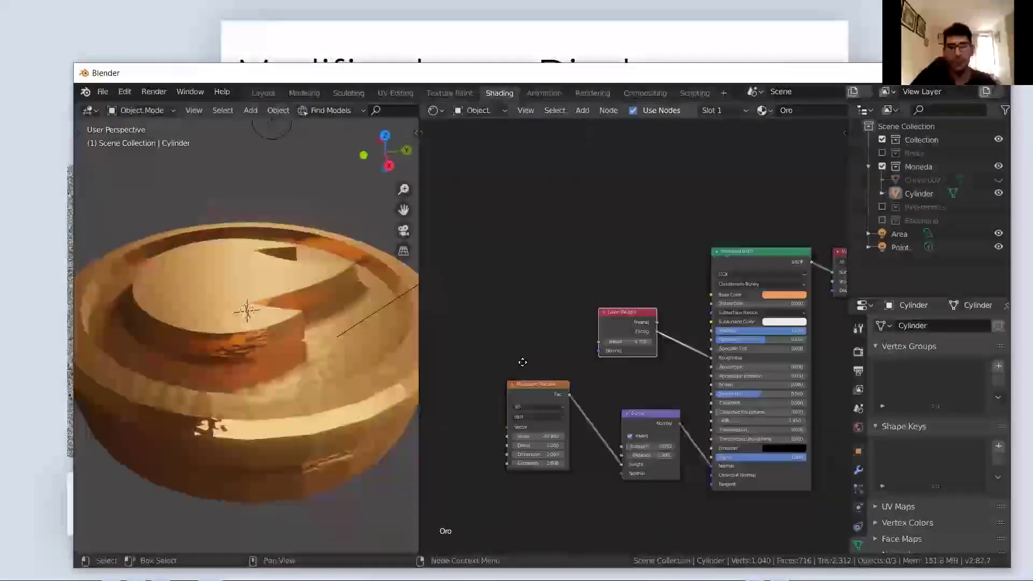
{"action": "scroll", "coordinate": [489, 348], "scroll_direction": "down", "scroll_amount": 2, "text": "ctrl"}
{"action": "left_click_drag", "start_coordinate": [530, 327], "coordinate": [541, 328]}
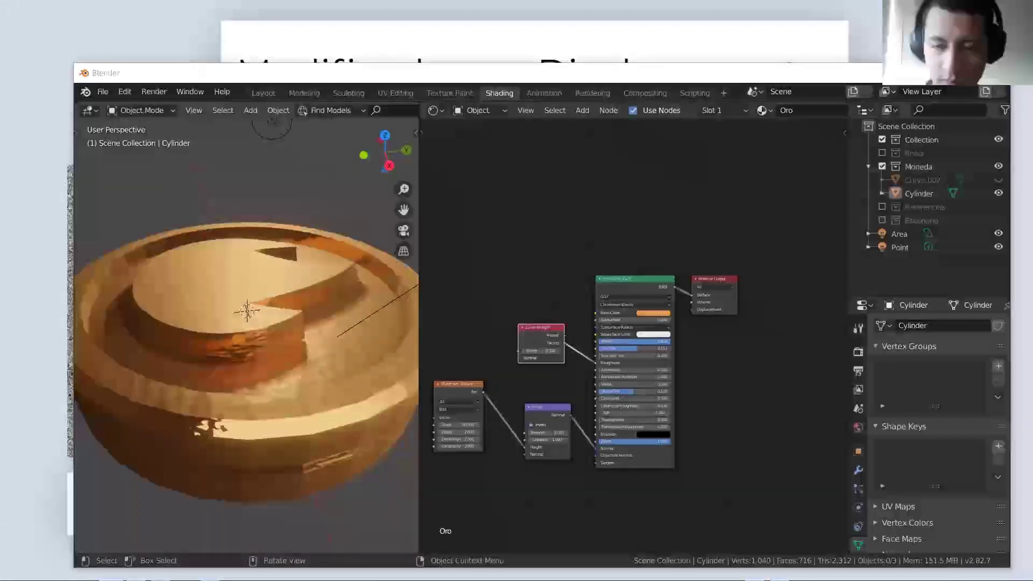
Select the coin, briefly show the hidden flame curve, and hide both the curve and Cylinder in the Moneda collection
{"action": "left_click", "coordinate": [302, 369]}
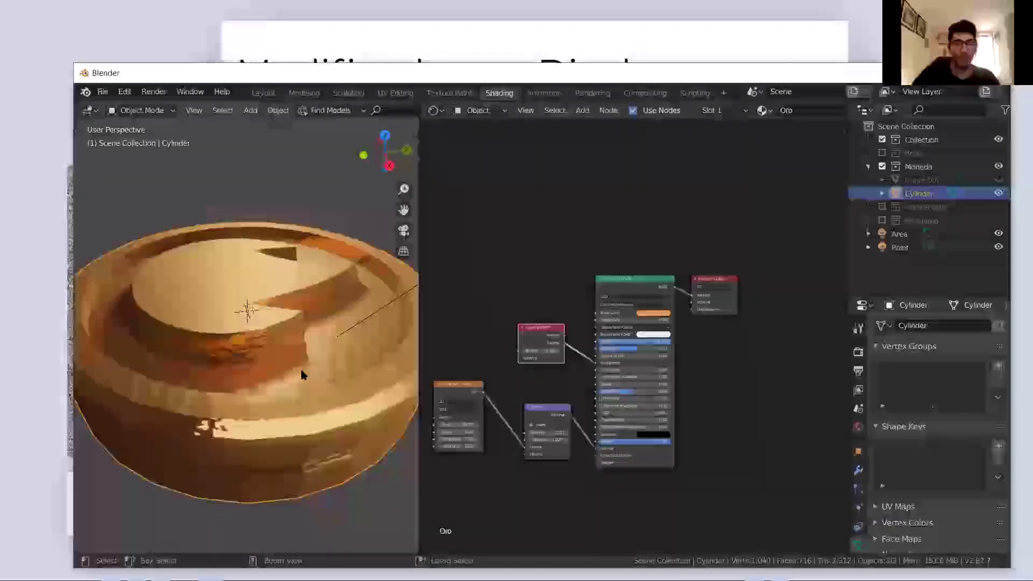
{"action": "key", "text": "ctrl+space"}
{"action": "scroll", "coordinate": [434, 335], "scroll_direction": "down", "scroll_amount": 5}
{"action": "key", "text": "ctrl+space"}
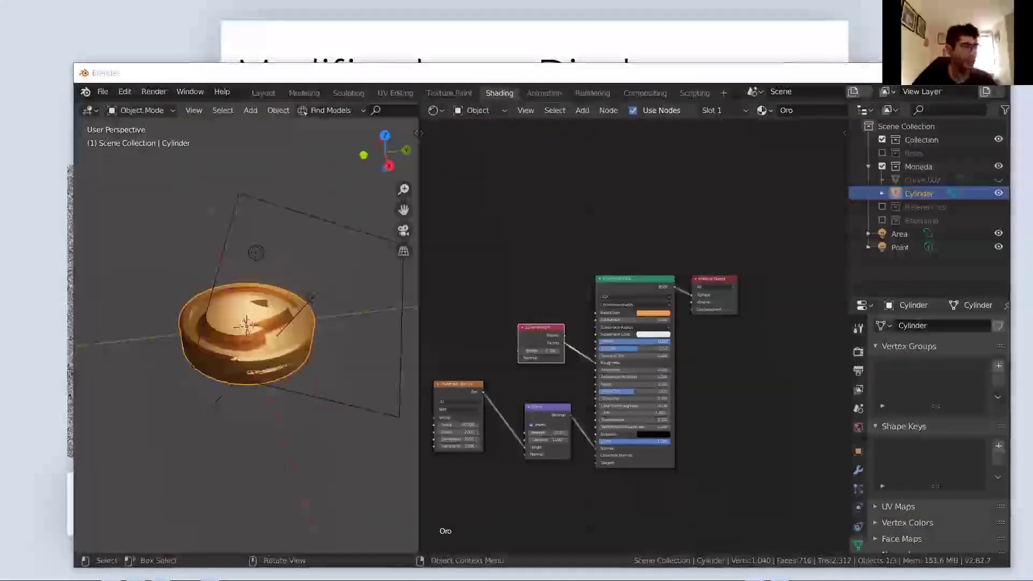
{"action": "middle_click_drag", "start_coordinate": [205, 387], "coordinate": [255, 436]}
{"action": "middle_click_drag", "start_coordinate": [270, 401], "coordinate": [272, 339]}
{"action": "left_click", "coordinate": [1000, 180]}
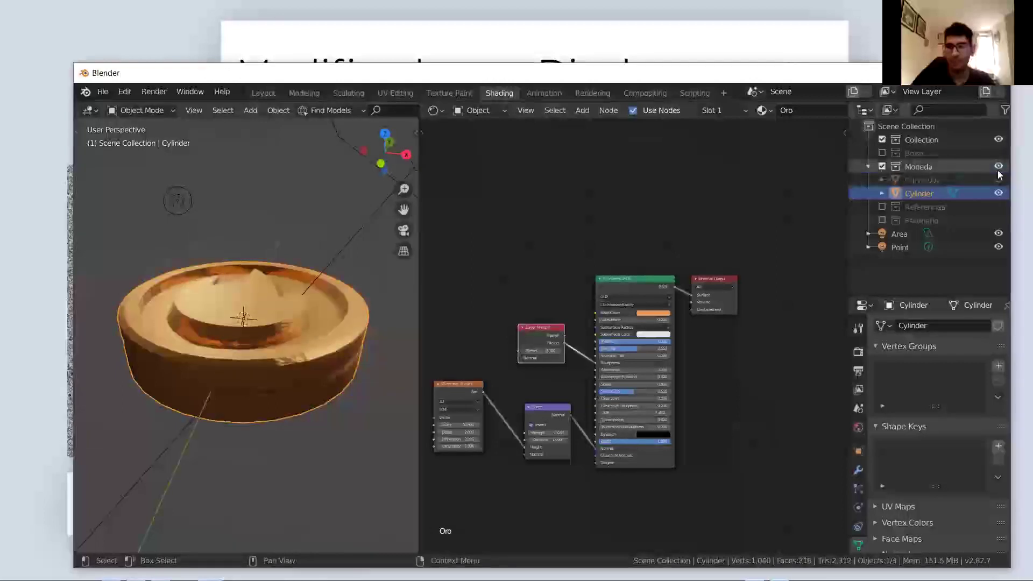
{"action": "left_click", "coordinate": [998, 179]}
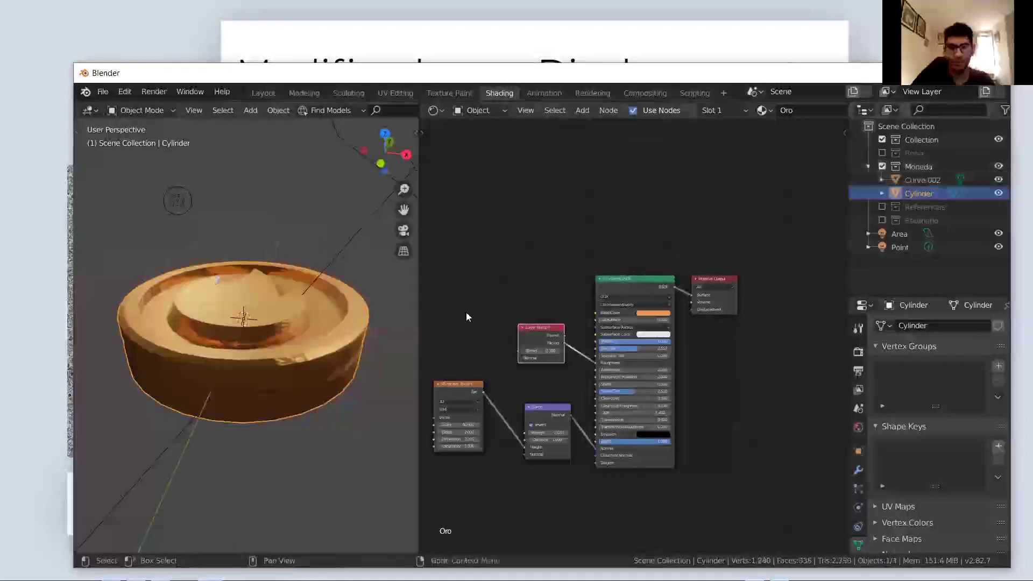
{"action": "left_click", "coordinate": [999, 193]}
{"action": "left_click", "coordinate": [999, 179]}
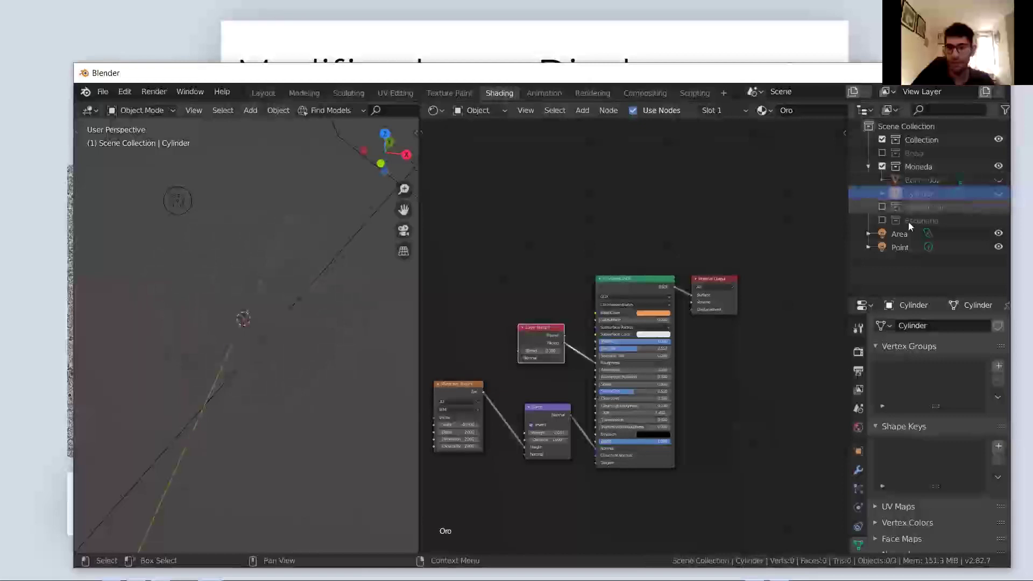
Enable the Bolsa collection and select the bag, inspecting it from several sides in a maximized Blender window
{"action": "left_click", "coordinate": [883, 154]}
{"action": "scroll", "coordinate": [246, 367], "scroll_direction": "down", "scroll_amount": 4}
{"action": "scroll", "coordinate": [248, 369], "scroll_direction": "up", "scroll_amount": 6}
{"action": "left_click", "coordinate": [258, 368]}
{"action": "middle_click_drag", "start_coordinate": [261, 365], "coordinate": [237, 328]}
{"action": "middle_click_drag", "start_coordinate": [263, 279], "coordinate": [254, 331]}
{"action": "scroll", "coordinate": [240, 253], "scroll_direction": "down", "scroll_amount": 3}
{"action": "middle_click_drag", "start_coordinate": [256, 273], "coordinate": [253, 323]}
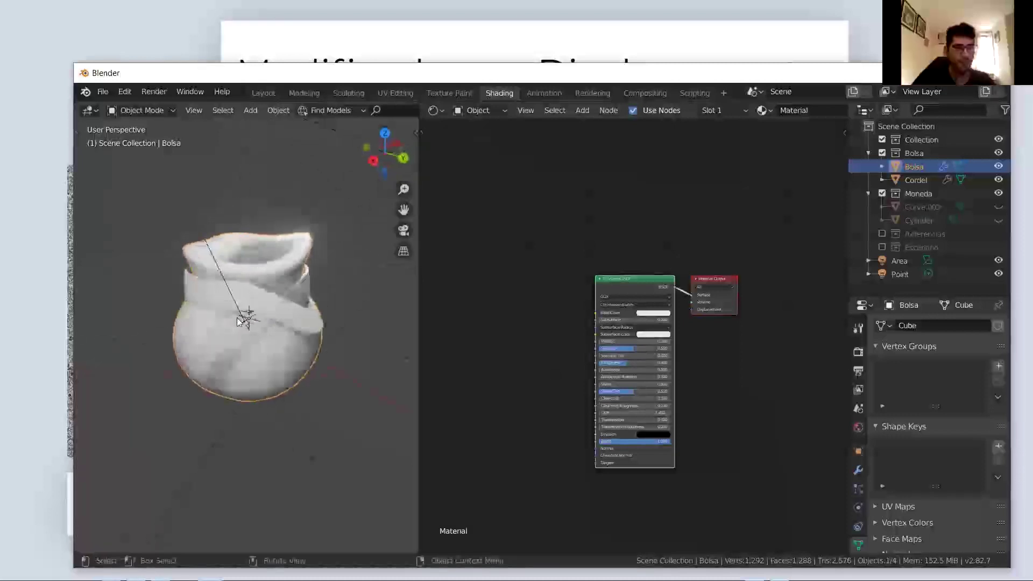
{"action": "scroll", "coordinate": [242, 322], "scroll_direction": "up", "scroll_amount": 5}
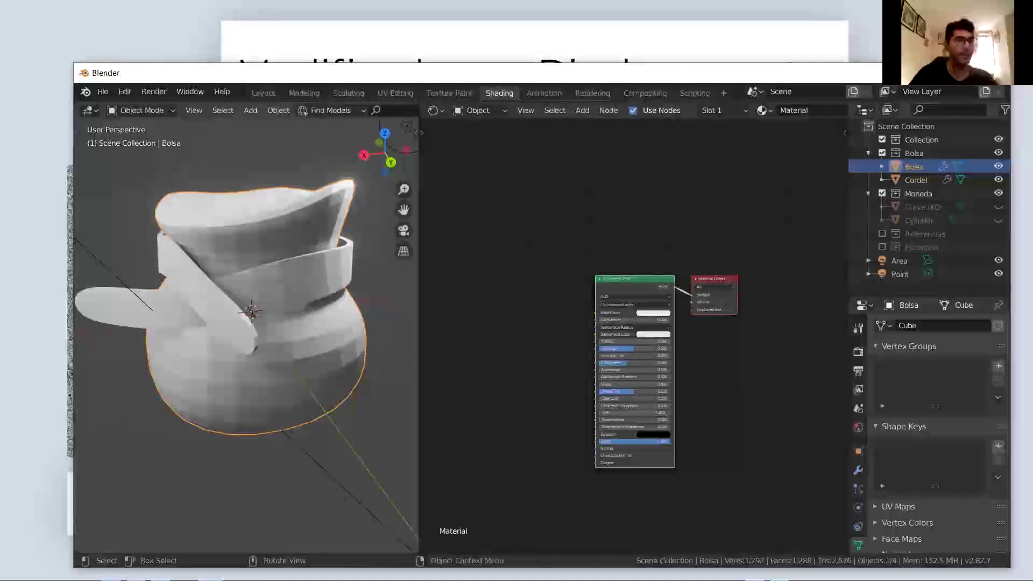
{"action": "middle_click_drag", "start_coordinate": [290, 369], "coordinate": [345, 366]}
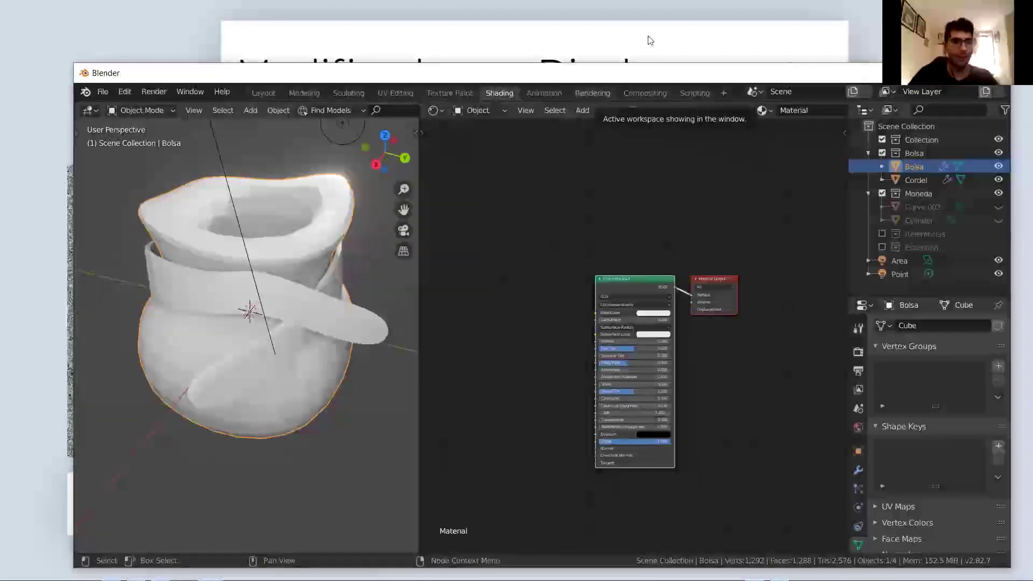
{"action": "key", "text": "super+Up"}
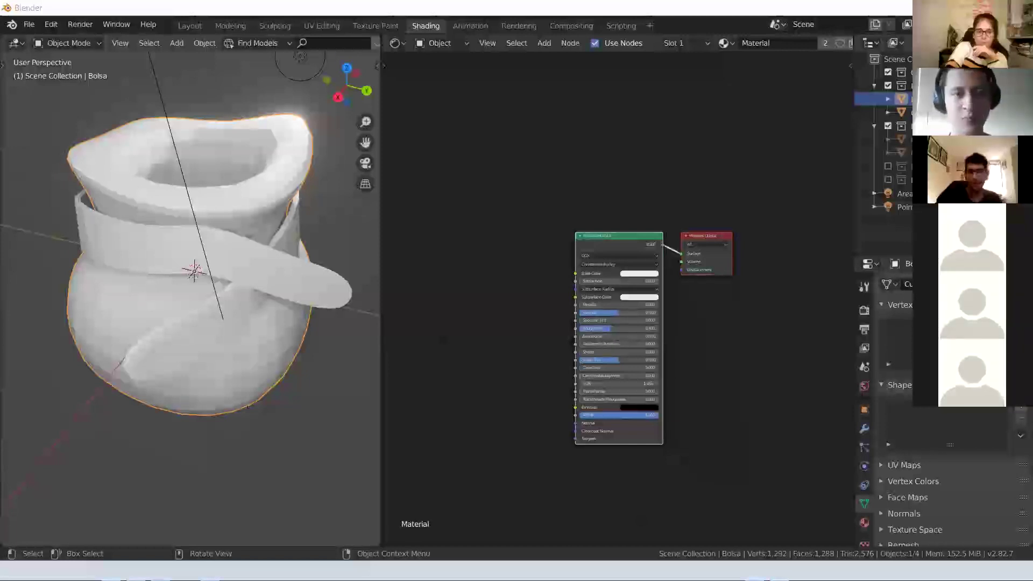
Unhide the objects in the Moneda collection and select the coin's Cylinder to bring up its Oro material
{"action": "scroll", "coordinate": [215, 302], "scroll_direction": "down", "scroll_amount": 4}
{"action": "left_click", "coordinate": [1021, 139]}
{"action": "left_click", "coordinate": [1021, 153]}
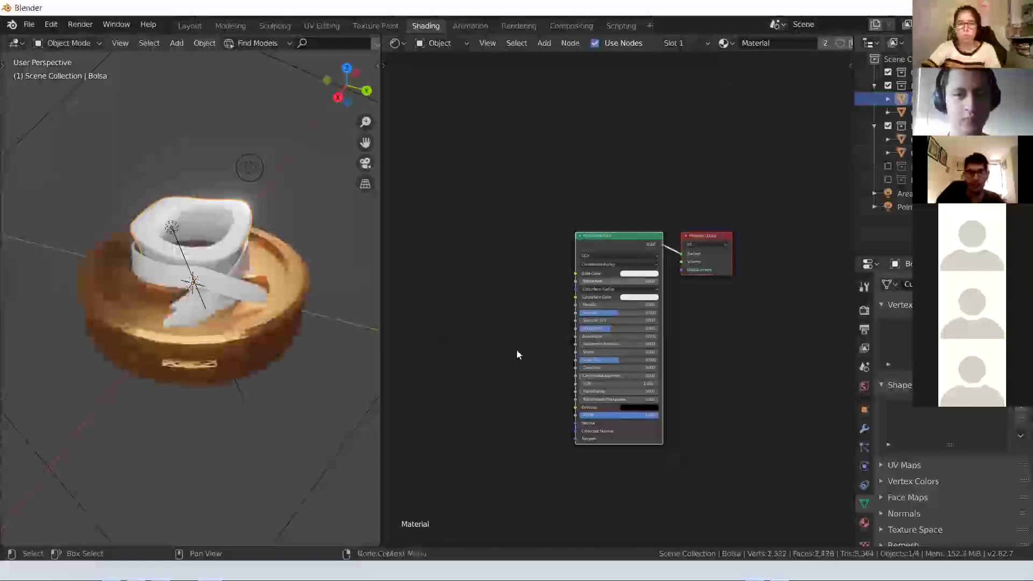
{"action": "left_click", "coordinate": [259, 379]}
{"action": "scroll", "coordinate": [257, 343], "scroll_direction": "up", "scroll_amount": 1}
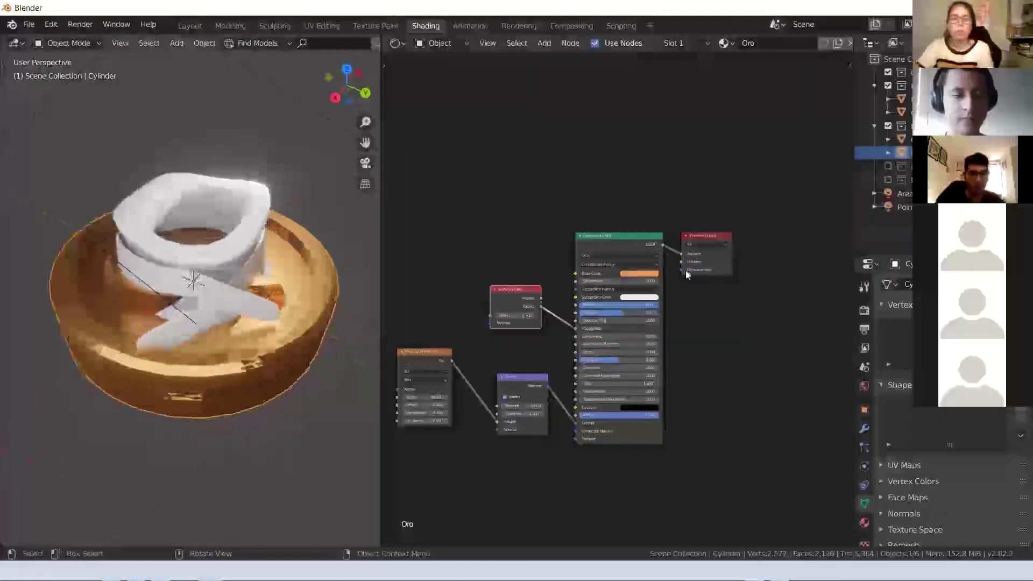
{"action": "scroll", "coordinate": [297, 99], "scroll_direction": "up", "scroll_amount": 1}
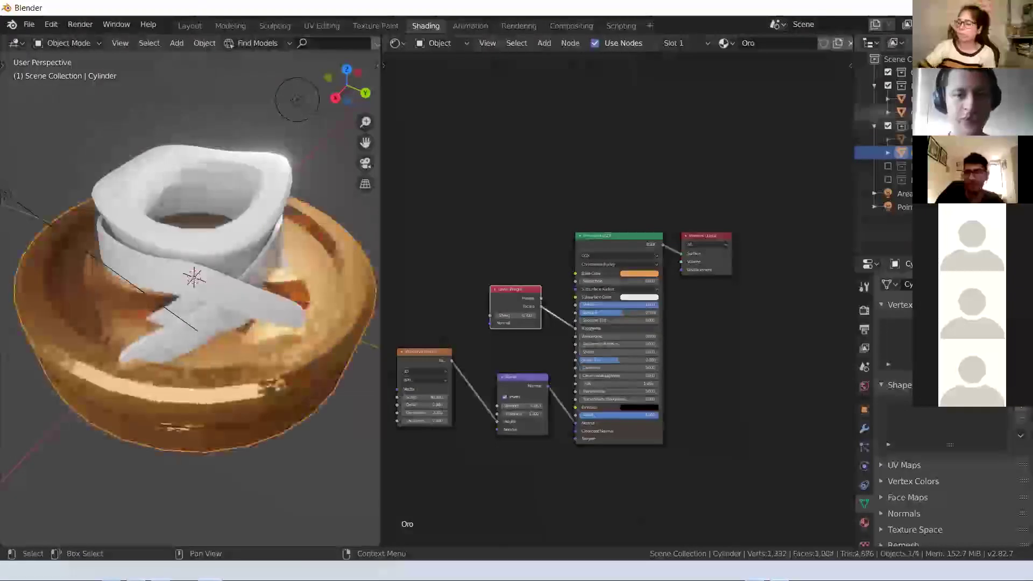
Hide the Bolsa and Cordel objects so that only the gold coin is shown
{"action": "left_click", "coordinate": [1024, 112]}
{"action": "left_click", "coordinate": [1023, 99]}
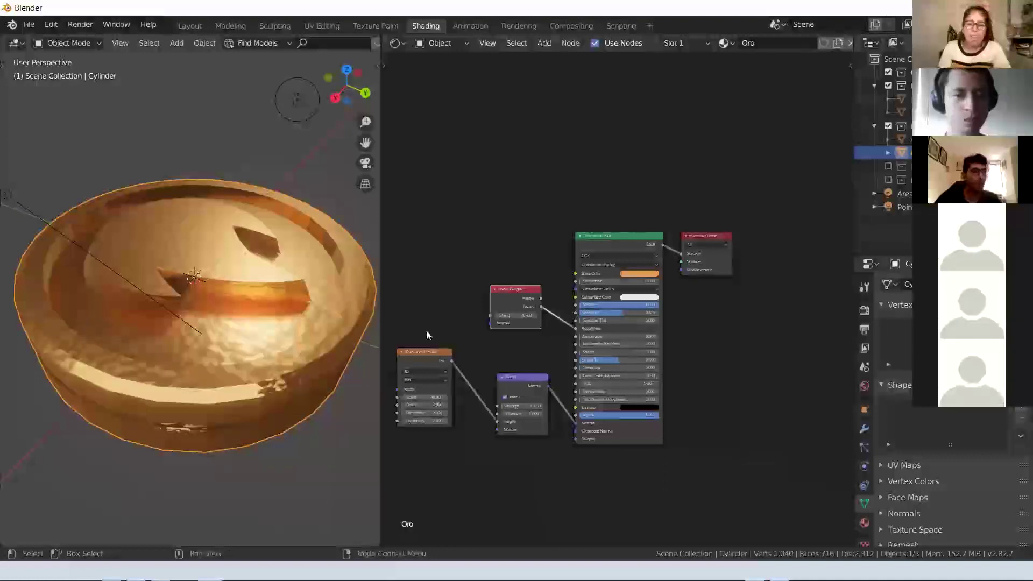
{"action": "middle_click_drag", "start_coordinate": [224, 386], "coordinate": [180, 468]}
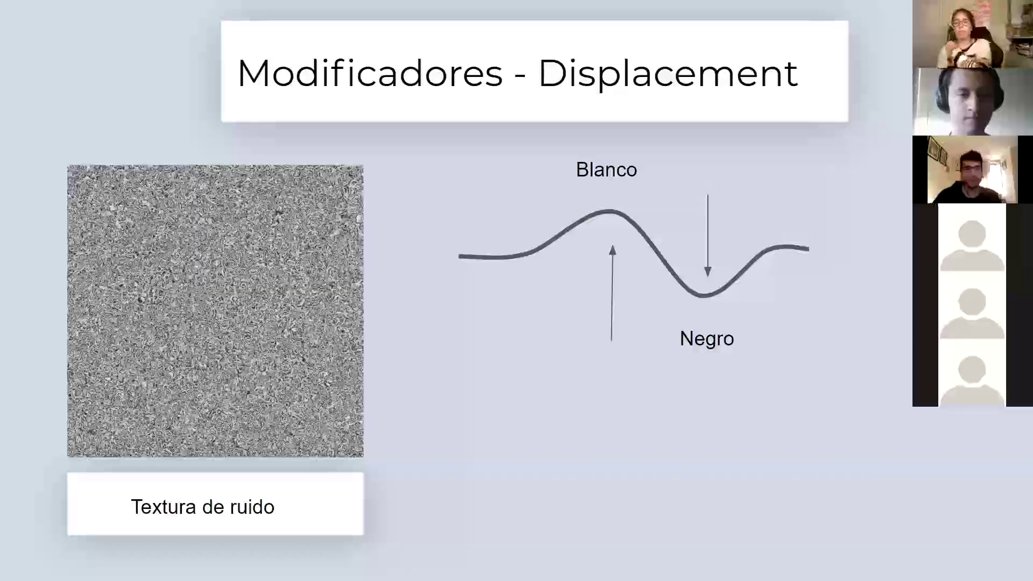
Switch to the browser, exit the slideshow, and search Google for "unity shader graph examples" in a new tab
{"action": "left_click", "coordinate": [661, 259]}
{"action": "key", "text": "Escape"}
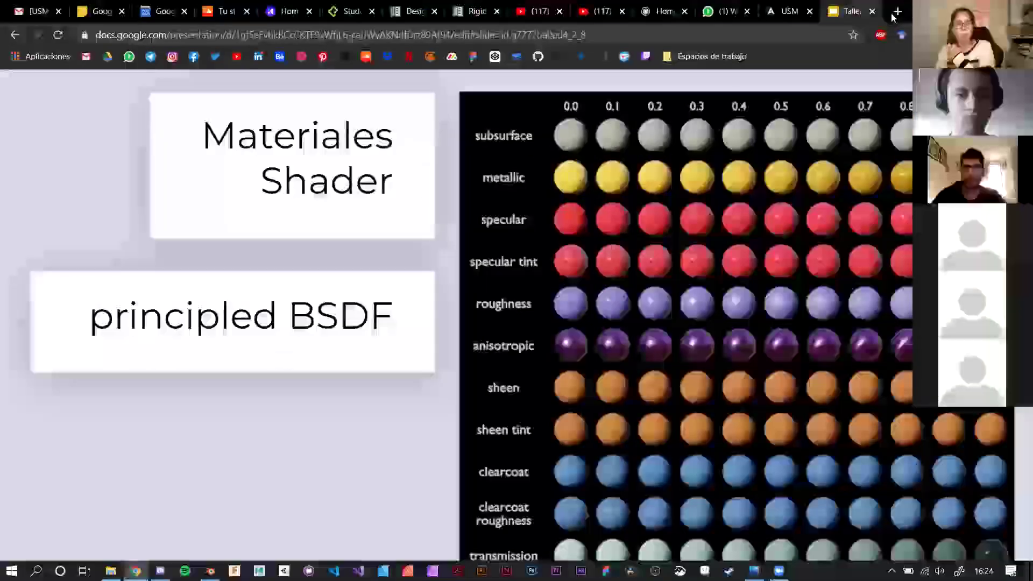
{"action": "left_click", "coordinate": [897, 11]}
{"action": "type", "text": "unity shader"}
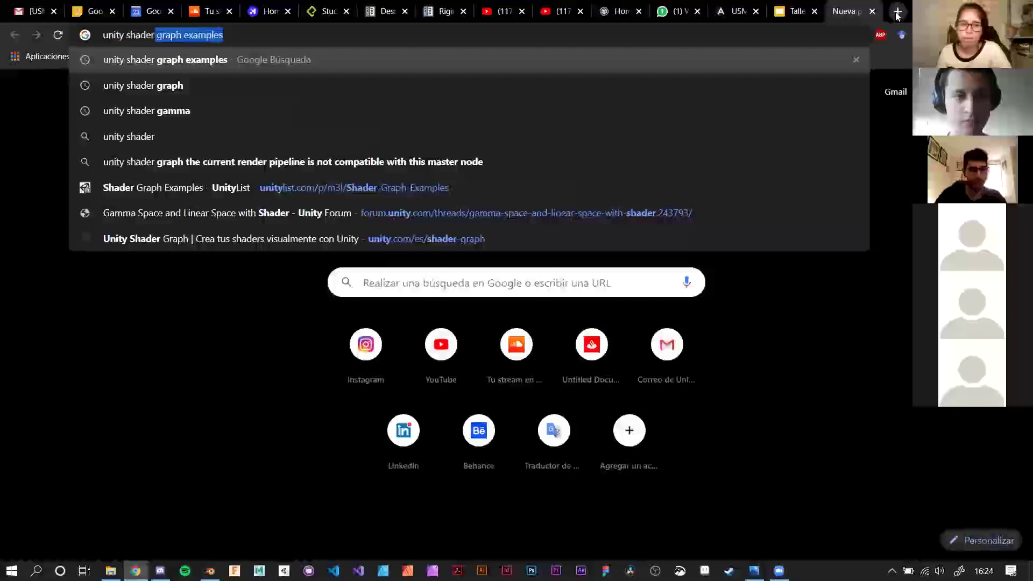
{"action": "key", "text": "Return"}
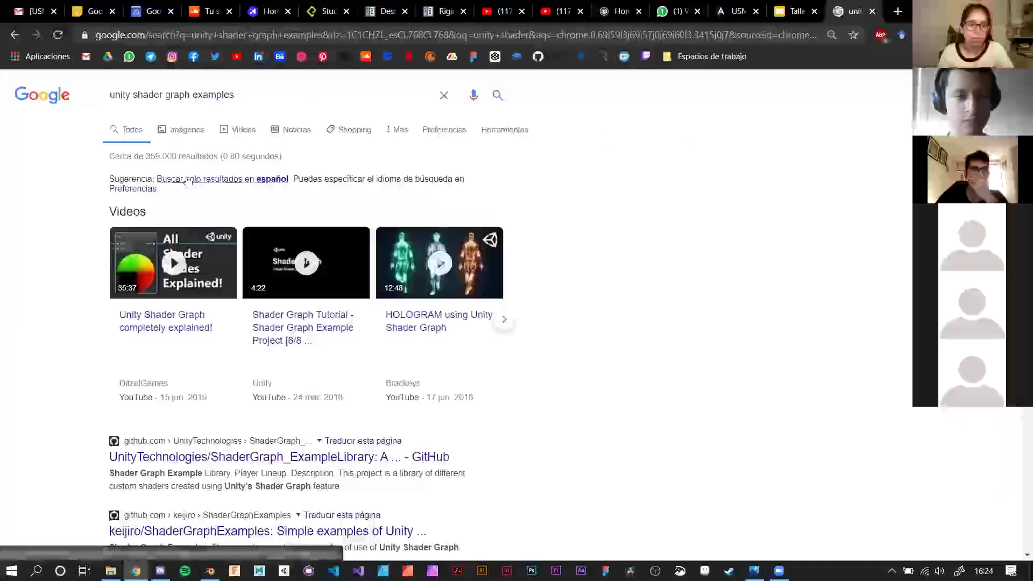
Open Unity's Shader Graph page from the search results and examine its example node graphs
{"action": "scroll", "coordinate": [226, 404], "scroll_direction": "down", "scroll_amount": 1}
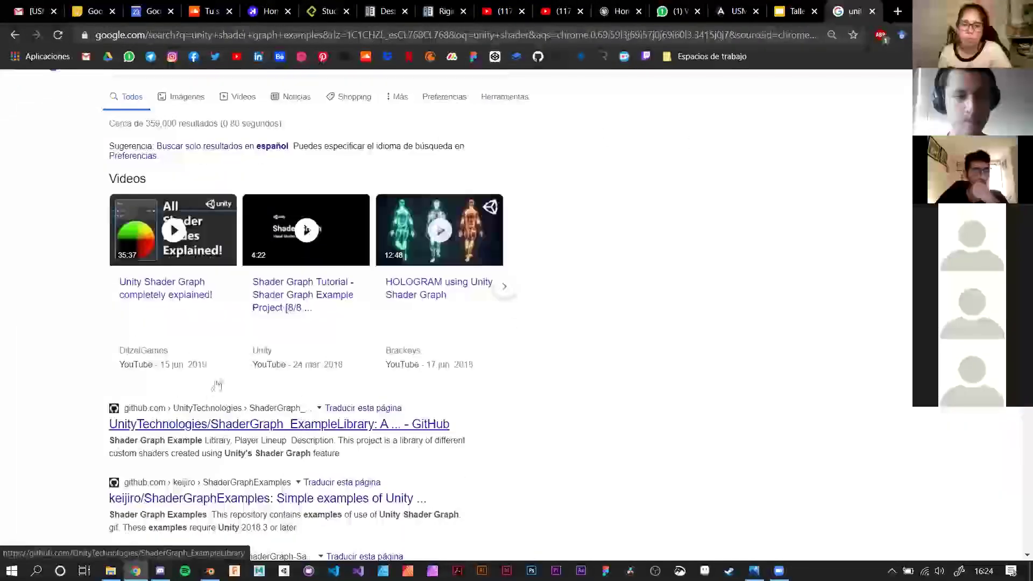
{"action": "scroll", "coordinate": [216, 385], "scroll_direction": "down", "scroll_amount": 10}
{"action": "left_click", "coordinate": [226, 278]}
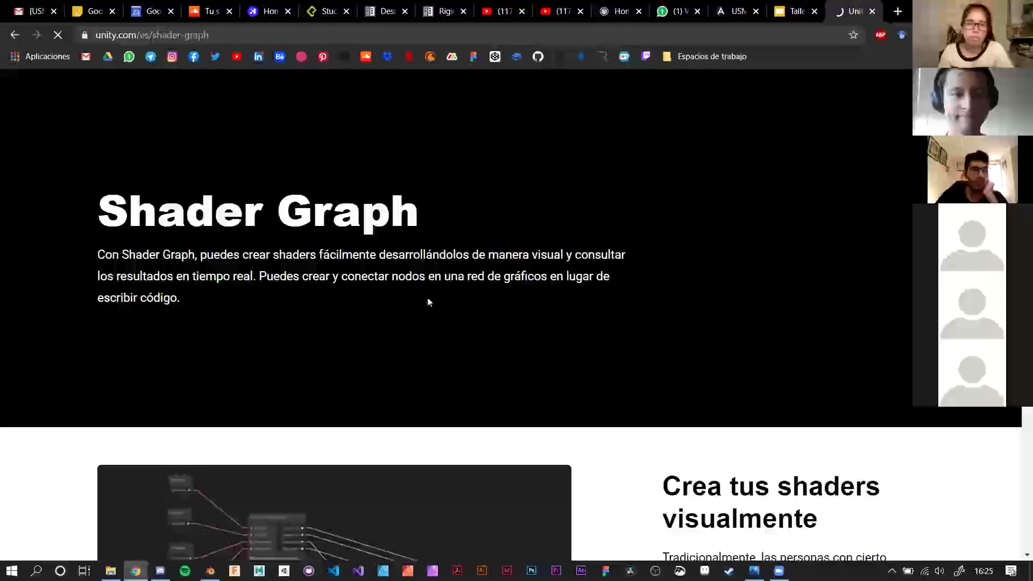
{"action": "scroll", "coordinate": [429, 302], "scroll_direction": "down", "scroll_amount": 8}
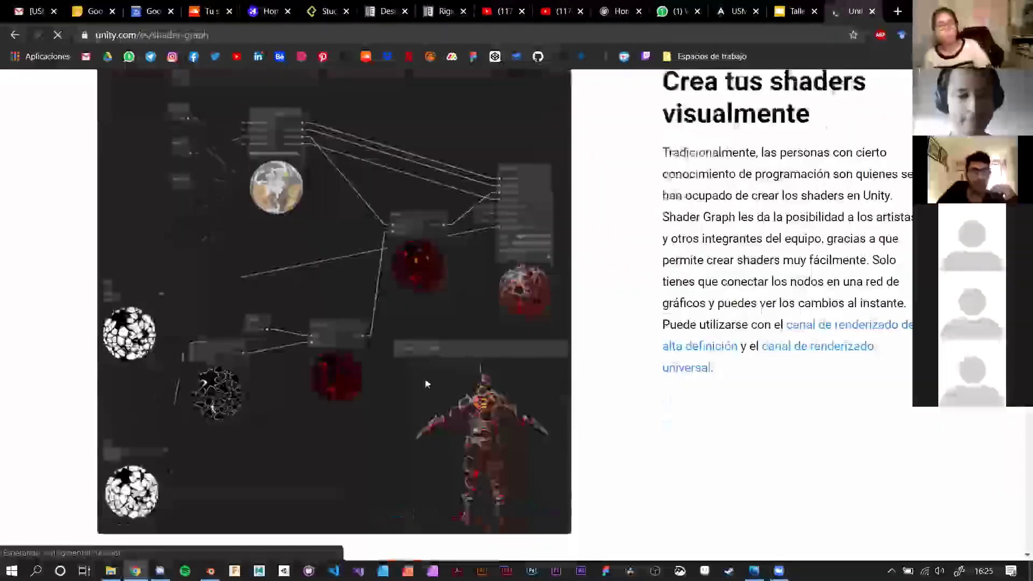
{"action": "scroll", "coordinate": [426, 384], "scroll_direction": "down", "scroll_amount": 1}
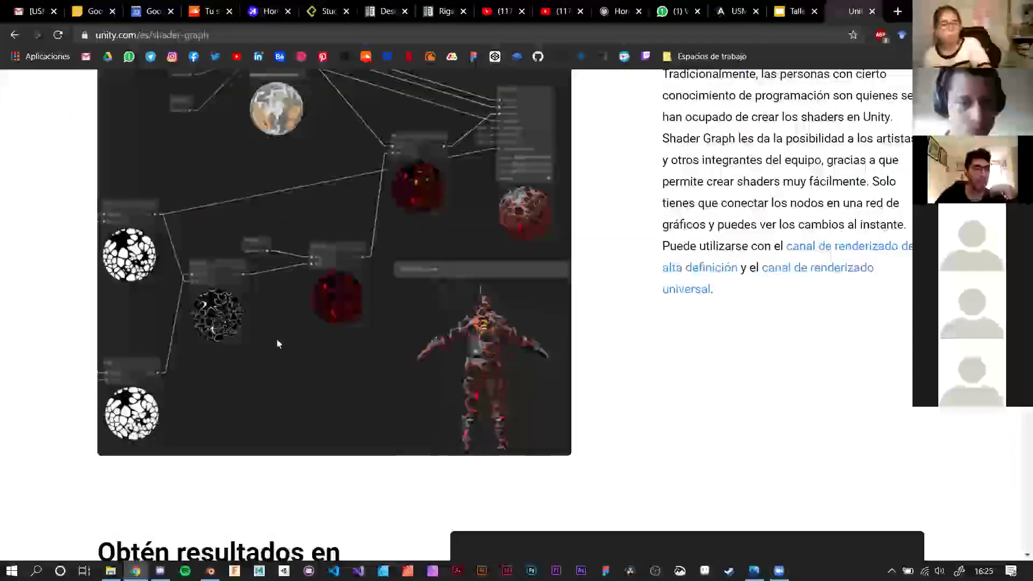
{"action": "scroll", "coordinate": [330, 328], "scroll_direction": "up", "scroll_amount": 1}
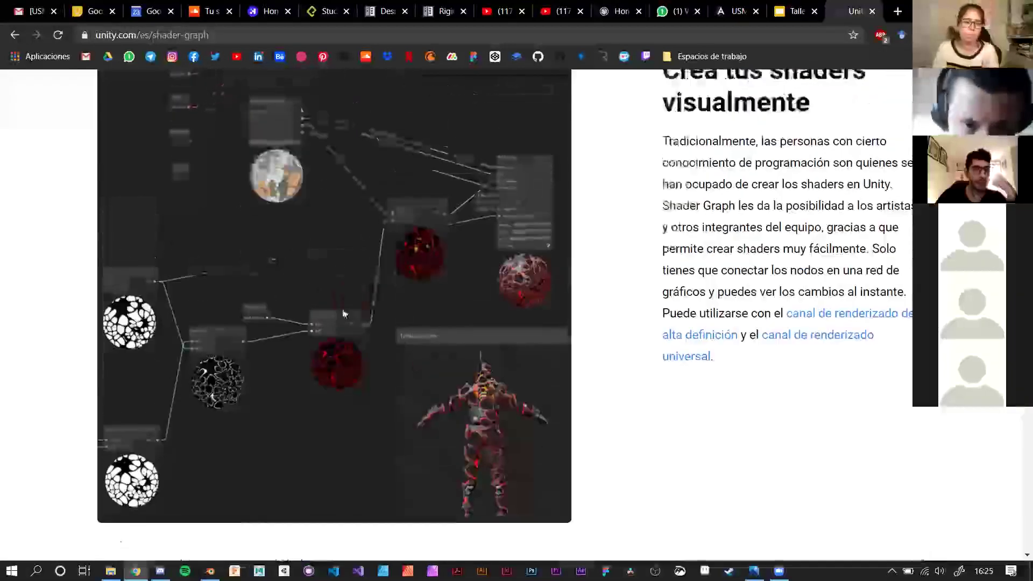
{"action": "scroll", "coordinate": [347, 280], "scroll_direction": "up", "scroll_amount": 2}
{"action": "scroll", "coordinate": [371, 347], "scroll_direction": "down", "scroll_amount": 2}
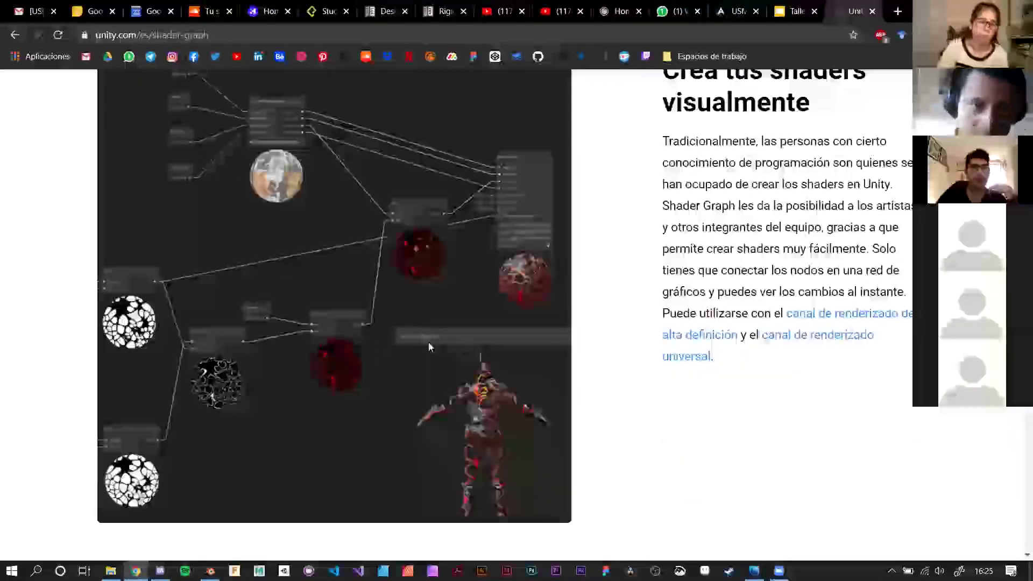
{"action": "scroll", "coordinate": [321, 351], "scroll_direction": "down", "scroll_amount": 4}
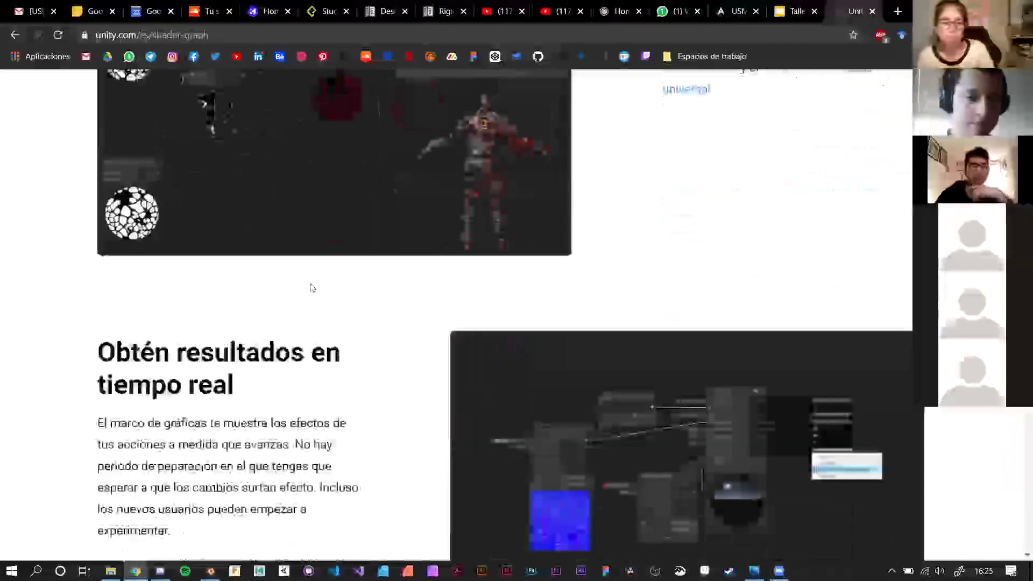
{"action": "scroll", "coordinate": [310, 286], "scroll_direction": "up", "scroll_amount": 2}
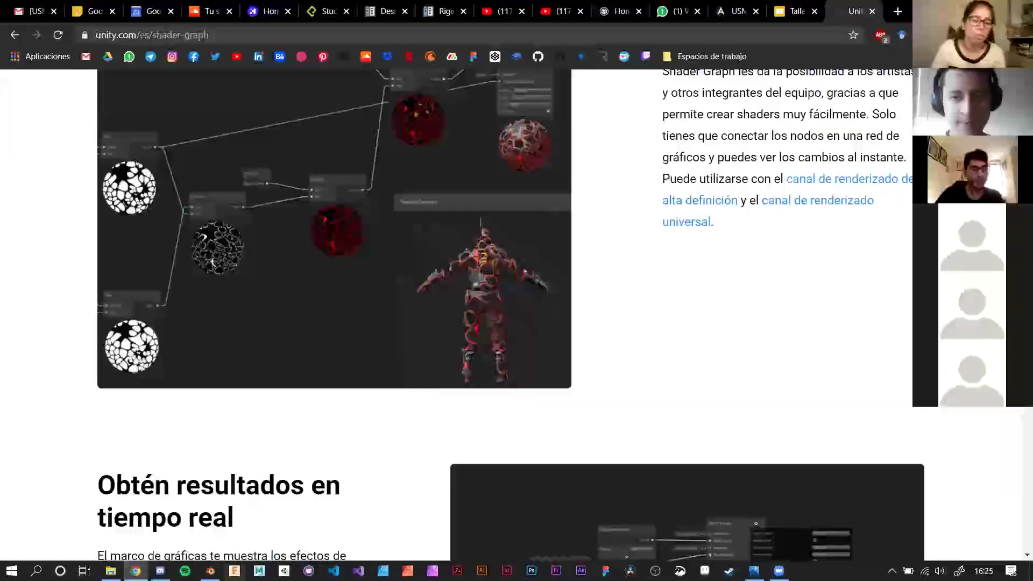
Switch to Blender and examine the coin's gold material under the lights from several angles
{"action": "mouse_move", "coordinate": [210, 570]}
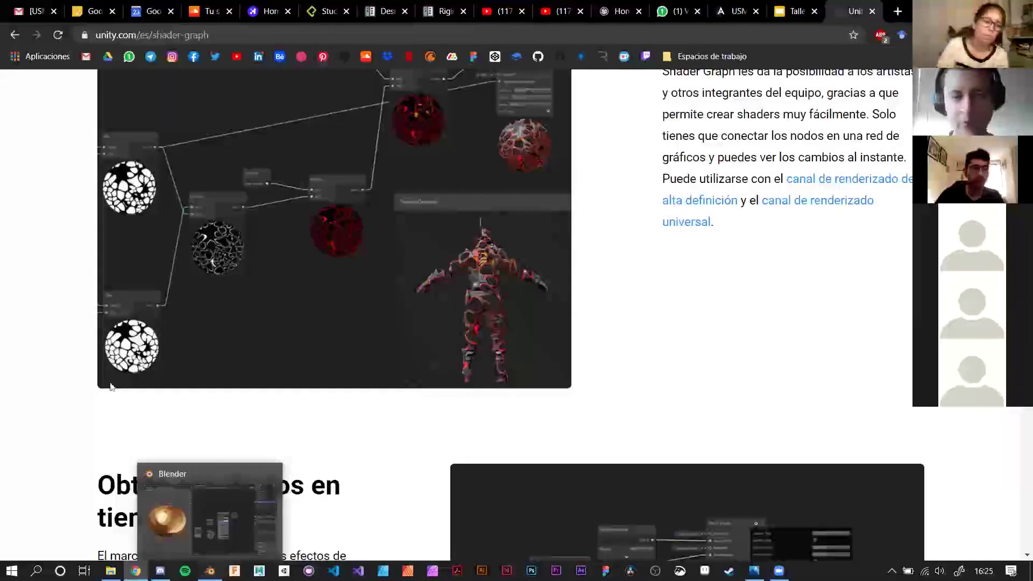
{"action": "key", "text": "alt+Tab"}
{"action": "middle_click_drag", "start_coordinate": [145, 363], "coordinate": [213, 297]}
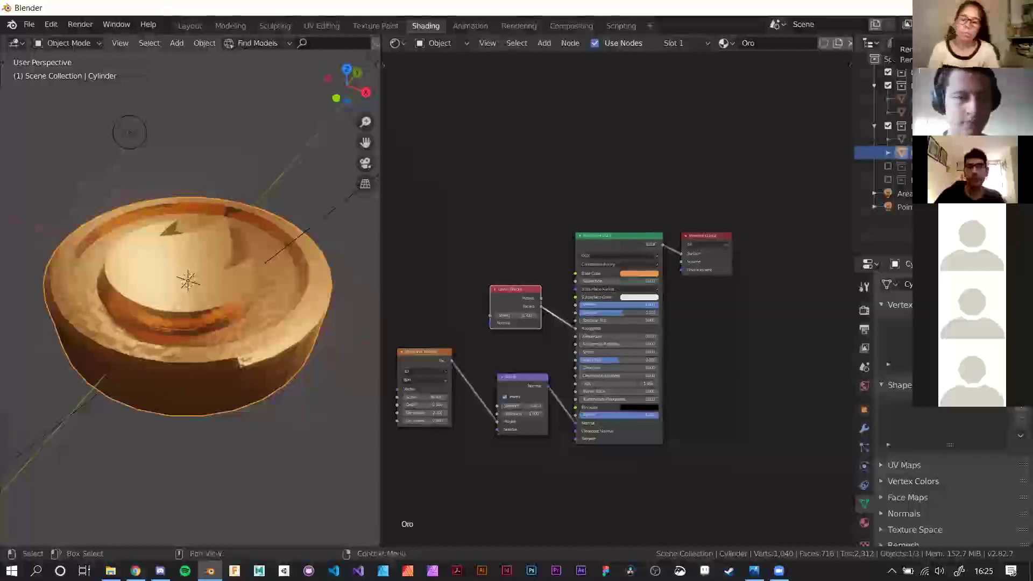
{"action": "middle_click_drag", "start_coordinate": [231, 306], "coordinate": [224, 330]}
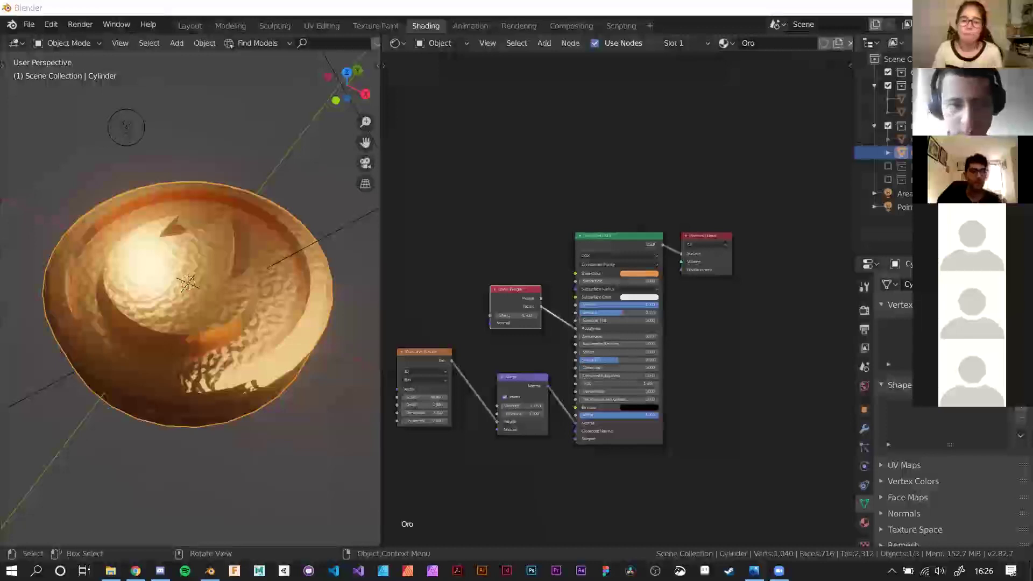
{"action": "middle_click_drag", "start_coordinate": [250, 373], "coordinate": [156, 376]}
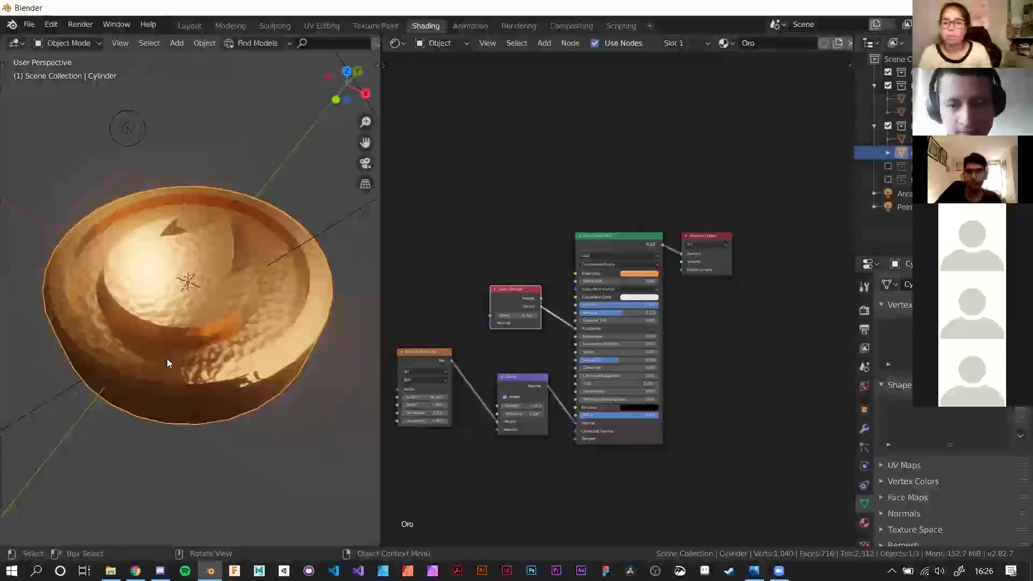
Return to Unity's Shader Graph page in the browser and review its real-time results node example
{"action": "key", "text": "alt+Tab"}
{"action": "scroll", "coordinate": [582, 302], "scroll_direction": "down", "scroll_amount": 5}
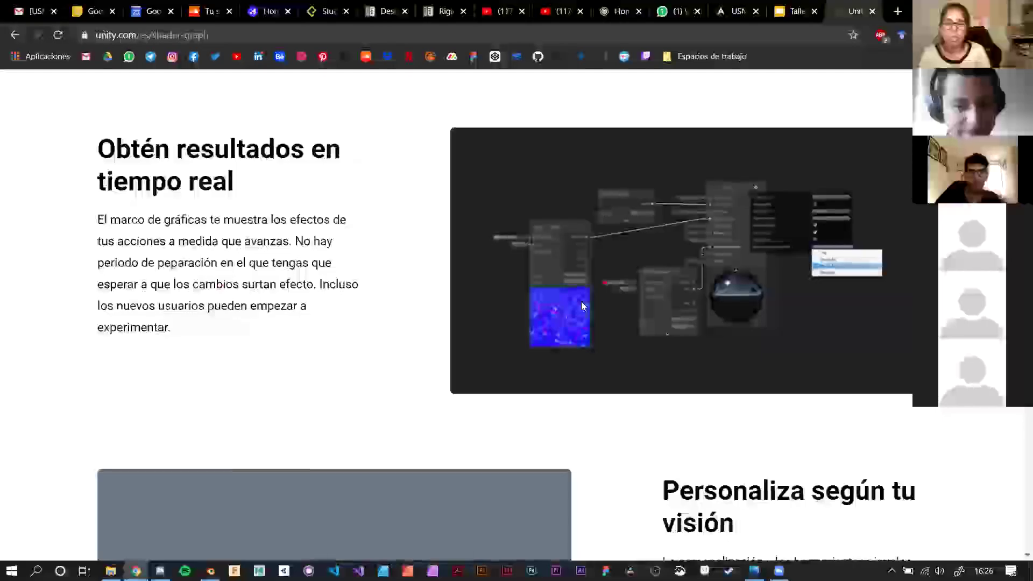
{"action": "scroll", "coordinate": [616, 277], "scroll_direction": "up", "scroll_amount": 8}
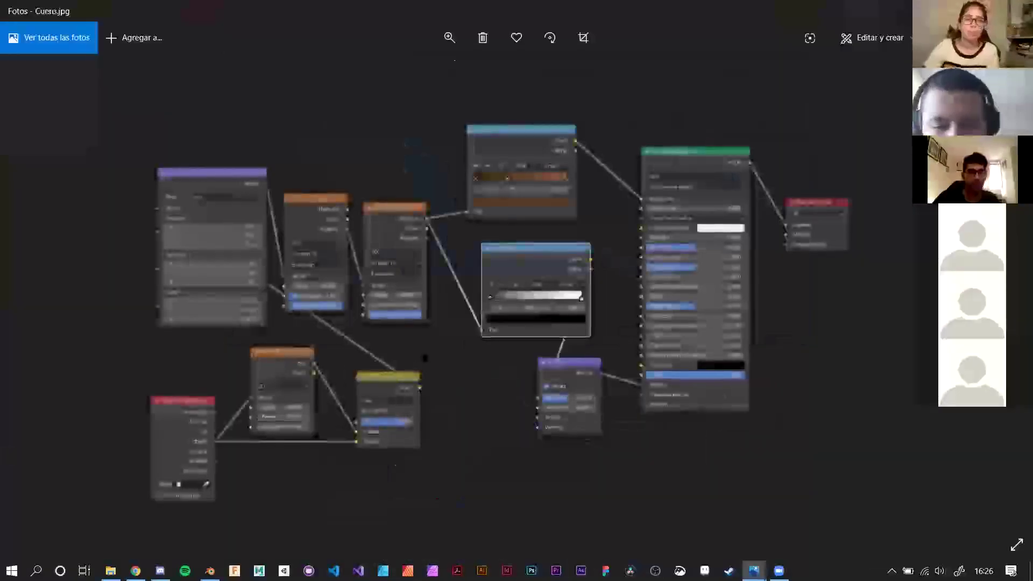
Examine the leather node setup in the Cuero.jpg image up close and in full, and return to the Shader Graph page
{"action": "scroll", "coordinate": [421, 350], "scroll_direction": "up", "scroll_amount": 4}
{"action": "scroll", "coordinate": [421, 320], "scroll_direction": "down", "scroll_amount": 5}
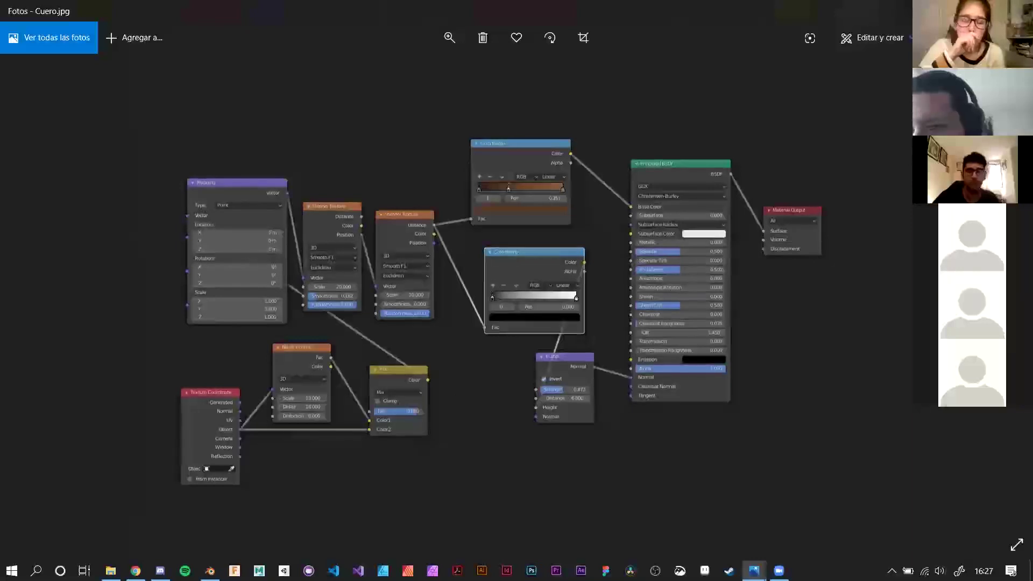
{"action": "key", "text": "alt+Tab"}
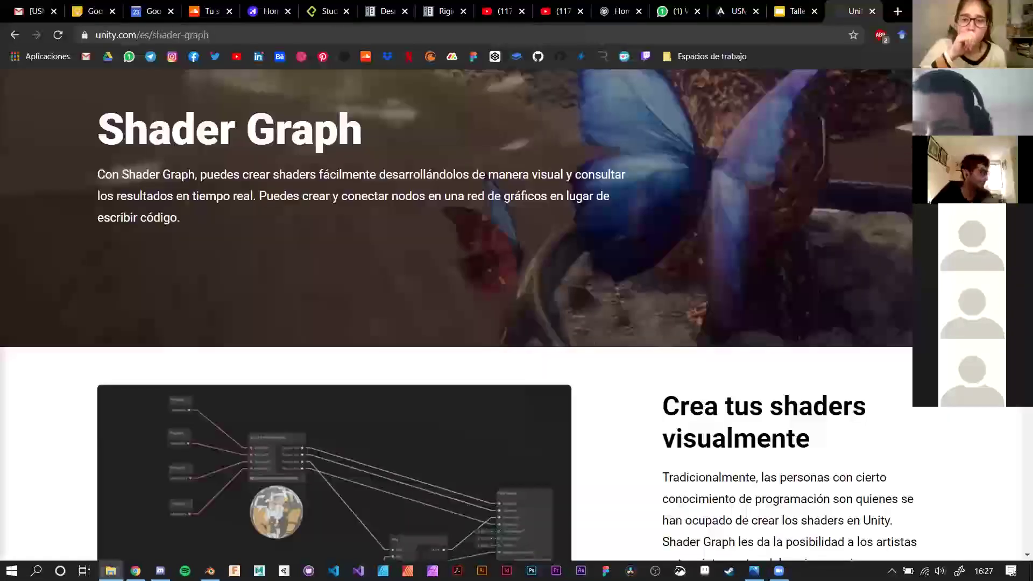